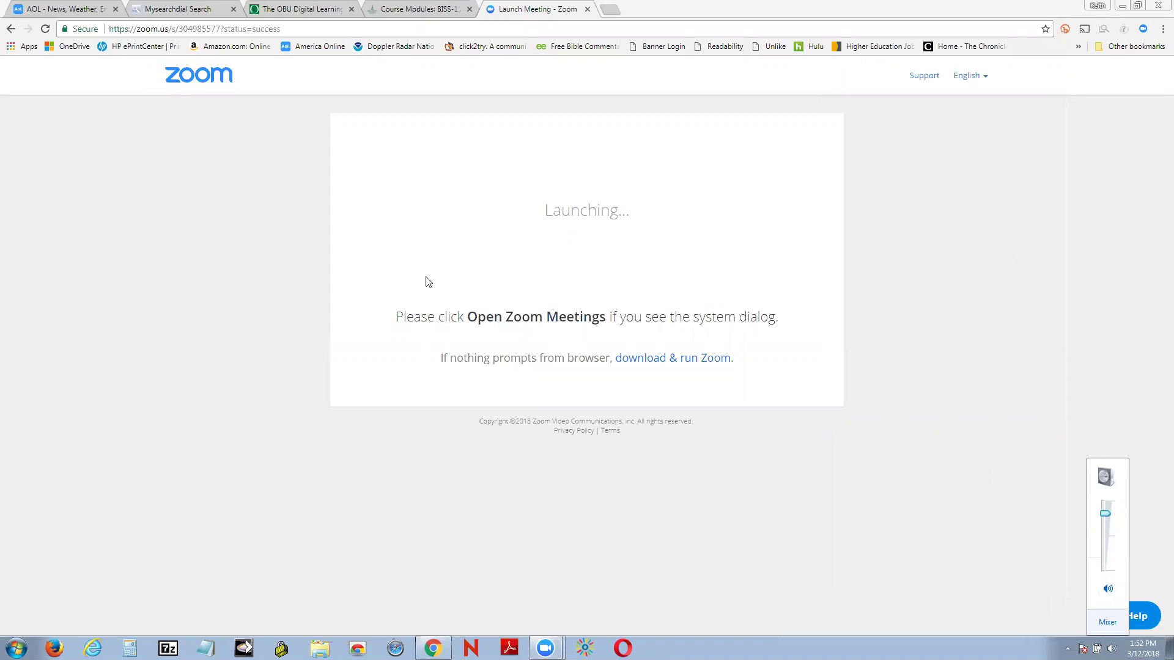
Step: Switch from the Zoom launch page to the BISS 1123 Canvas course modules tab
left_click(389, 7)
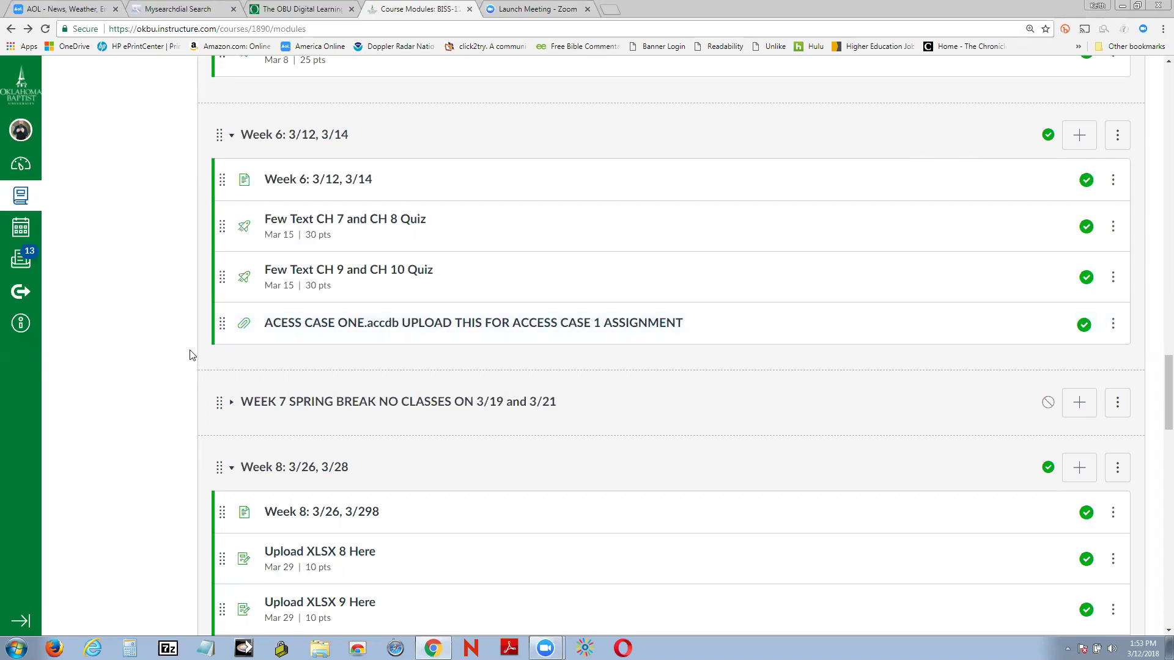
scroll(190, 354, "down", 2)
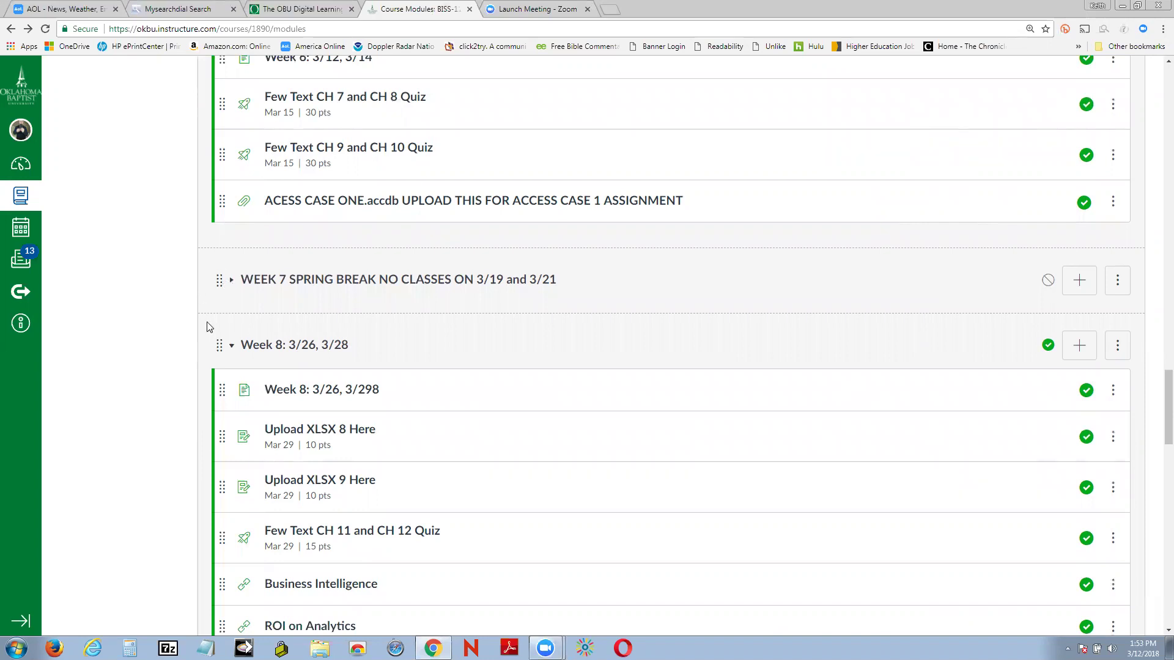
scroll(206, 328, "down", 2)
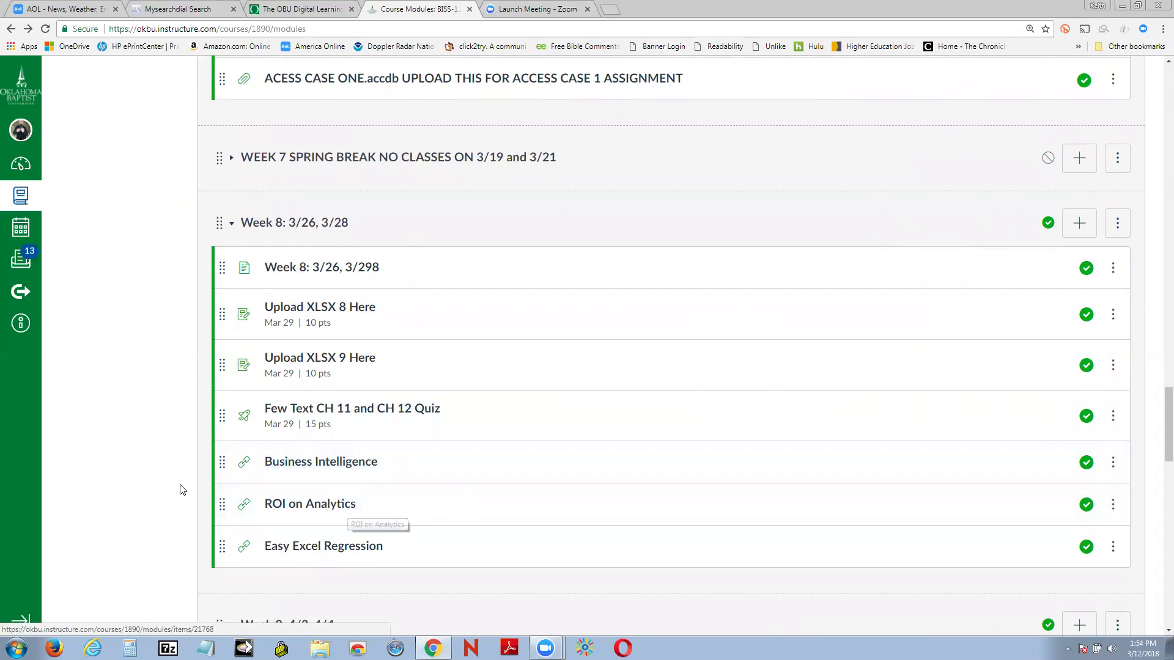
scroll(164, 473, "down", 1)
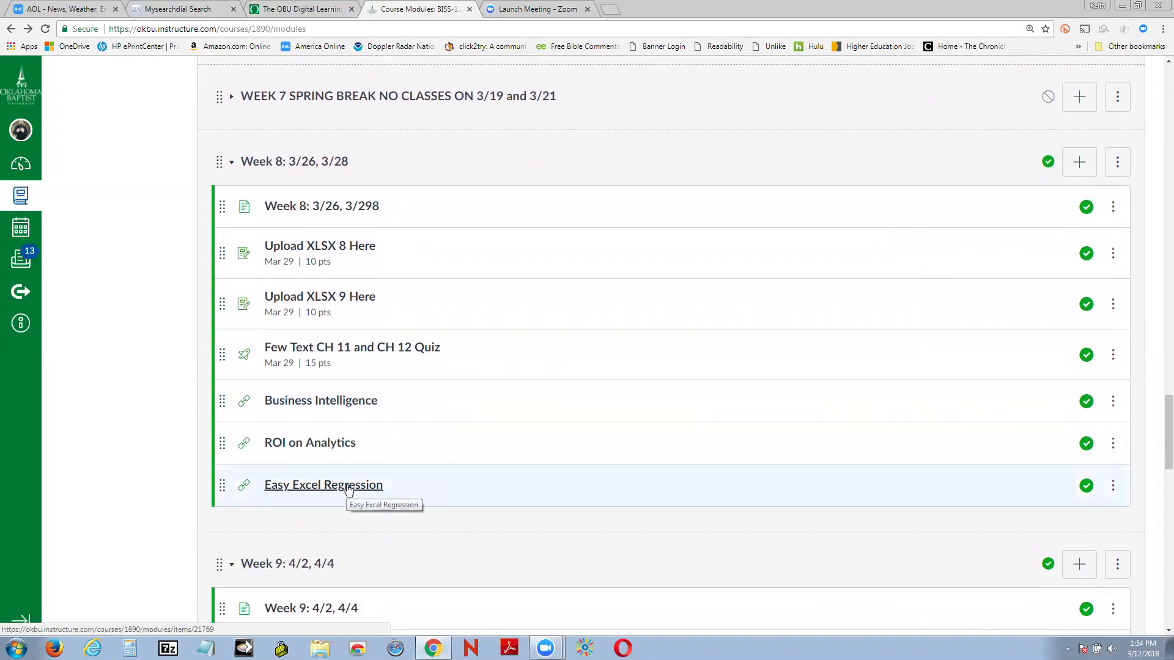
scroll(126, 439, "down", 1)
scroll(126, 438, "up", 3)
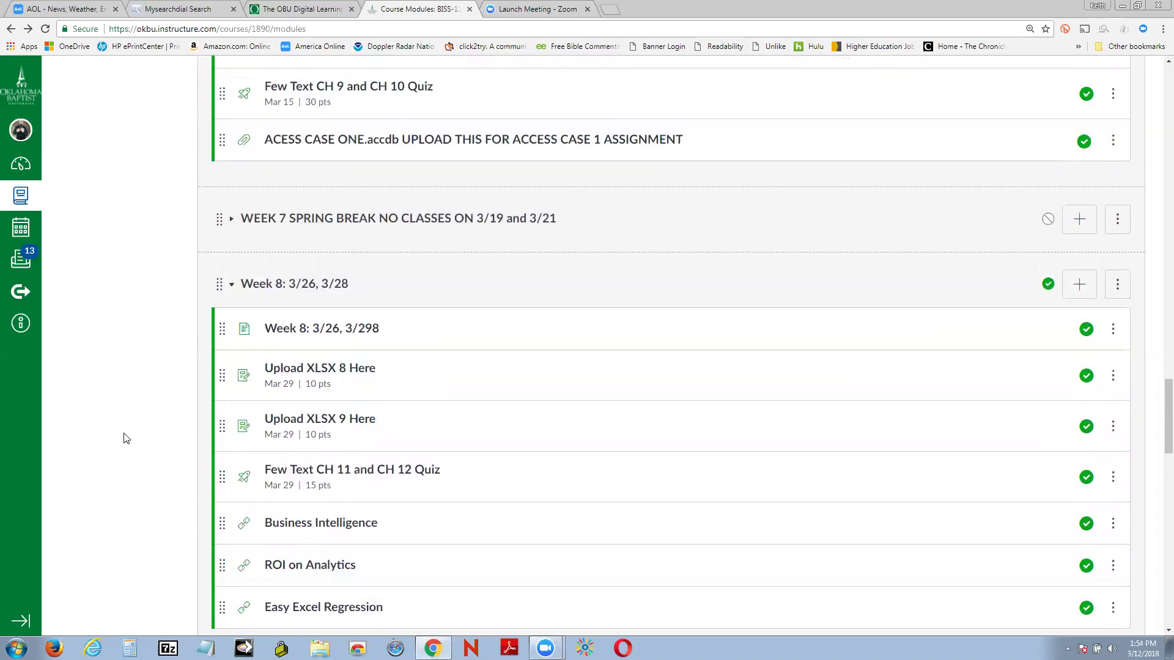
scroll(126, 438, "down", 2)
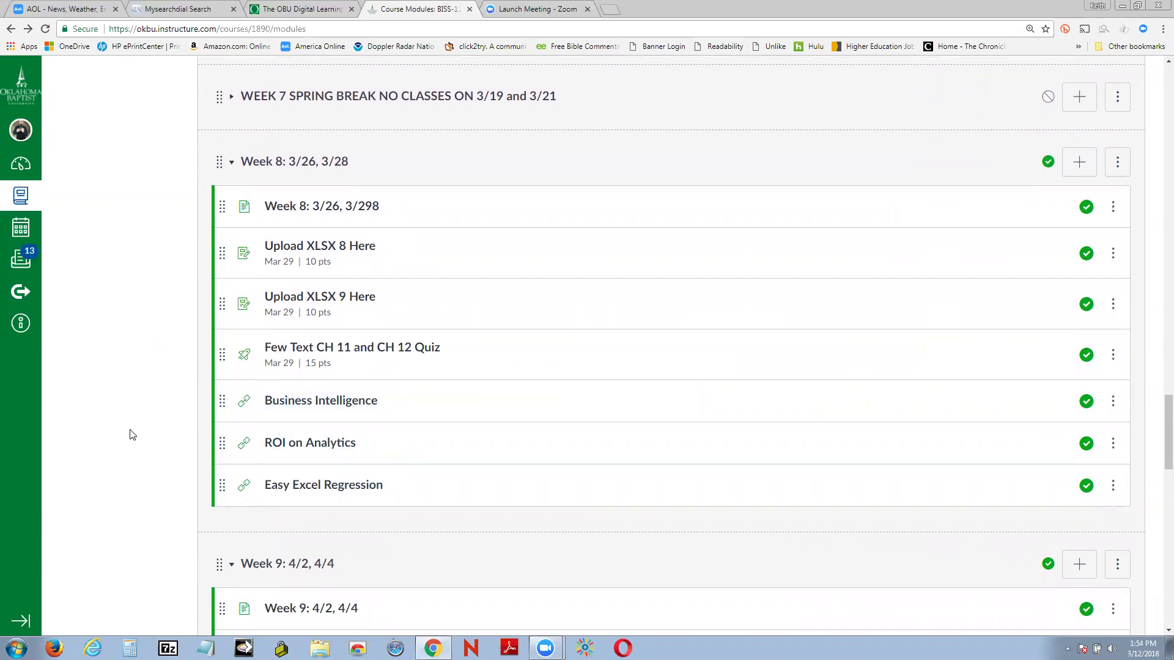
scroll(133, 434, "down", 6)
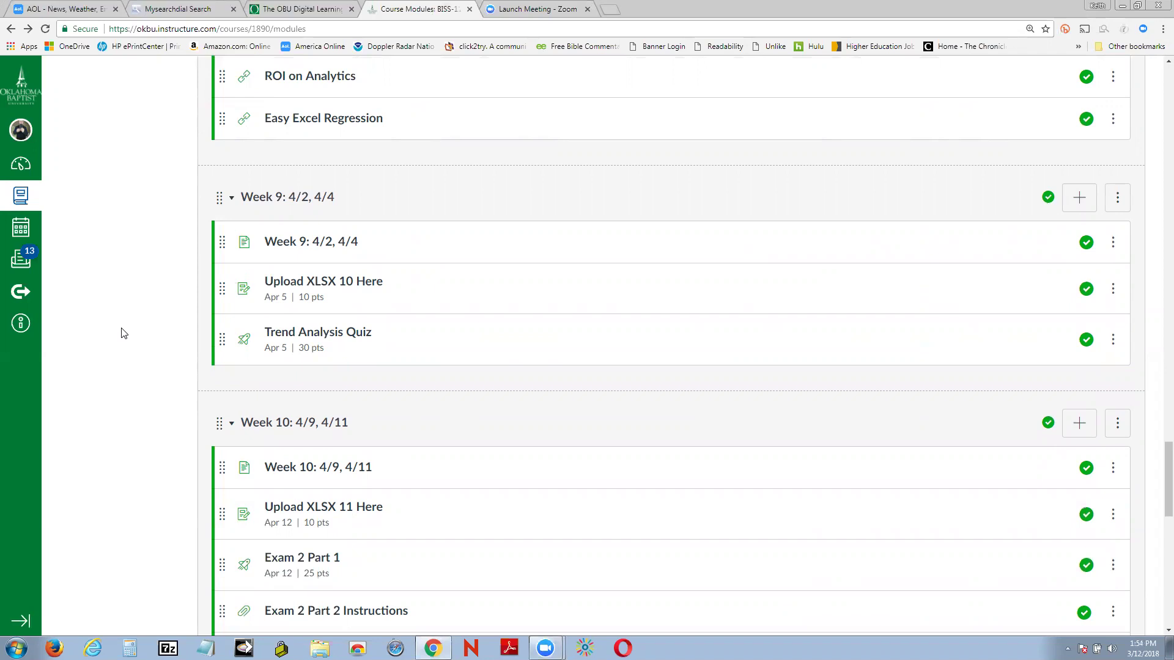
scroll(124, 333, "down", 7)
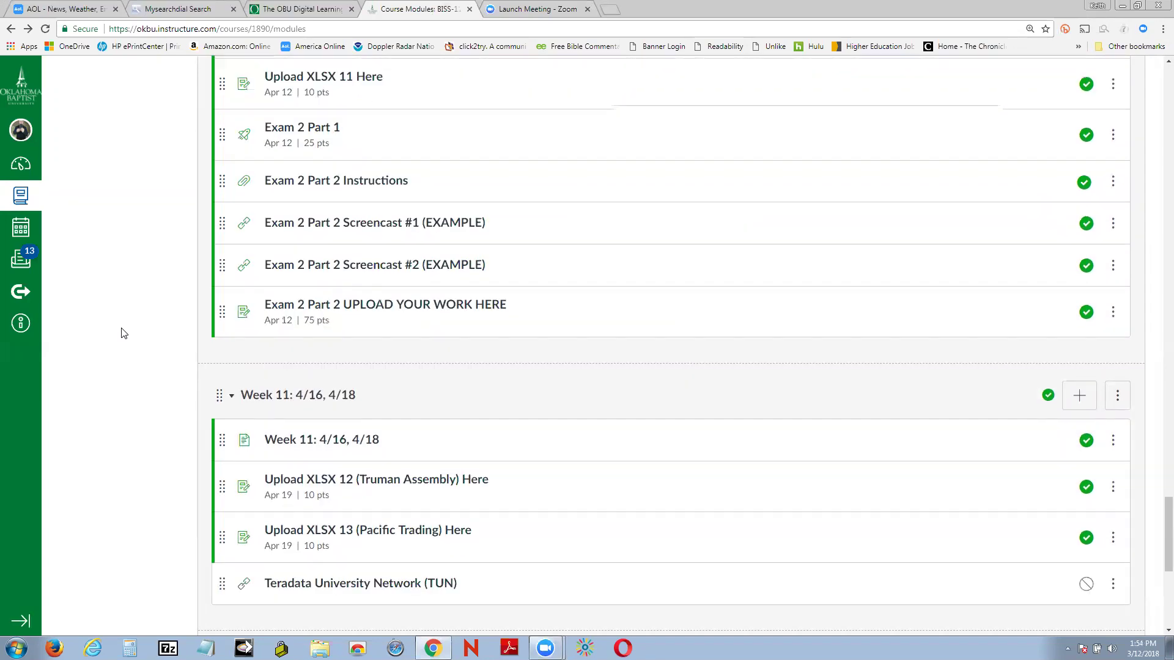
scroll(124, 333, "down", 6)
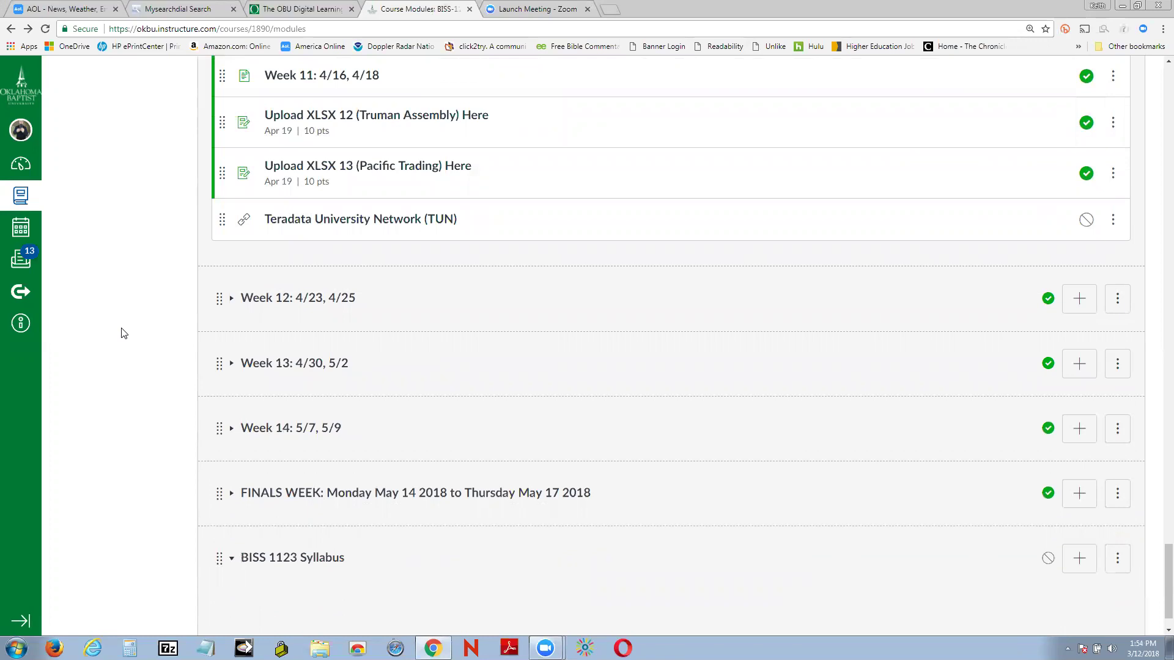
scroll(124, 333, "up", 20)
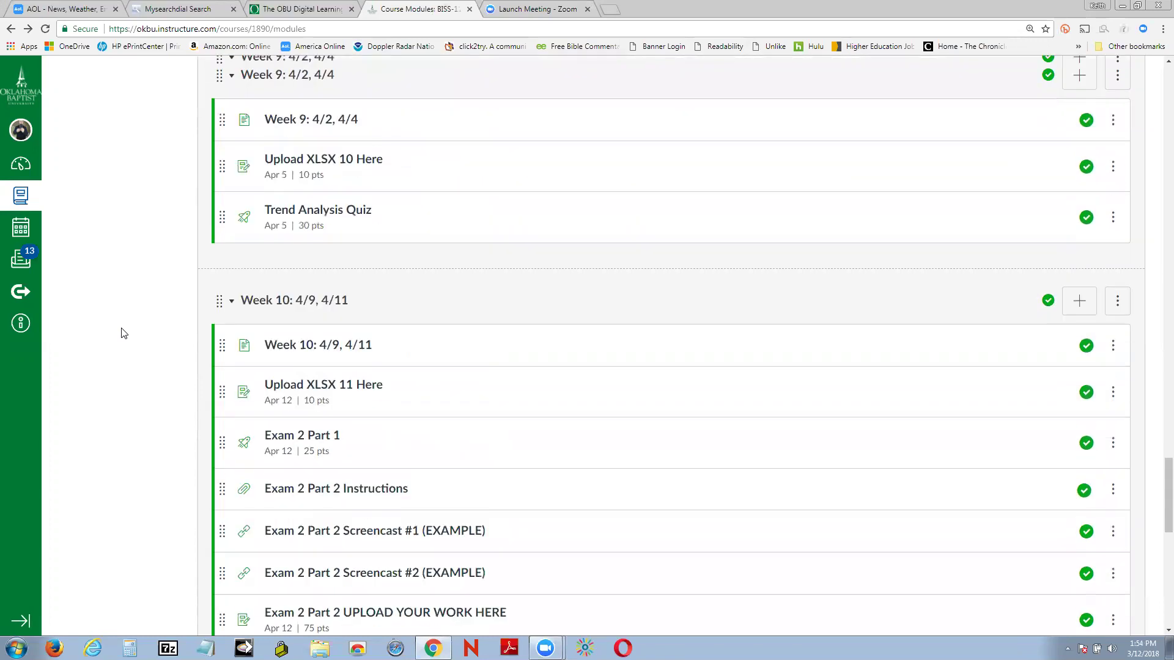
scroll(124, 333, "up", 8)
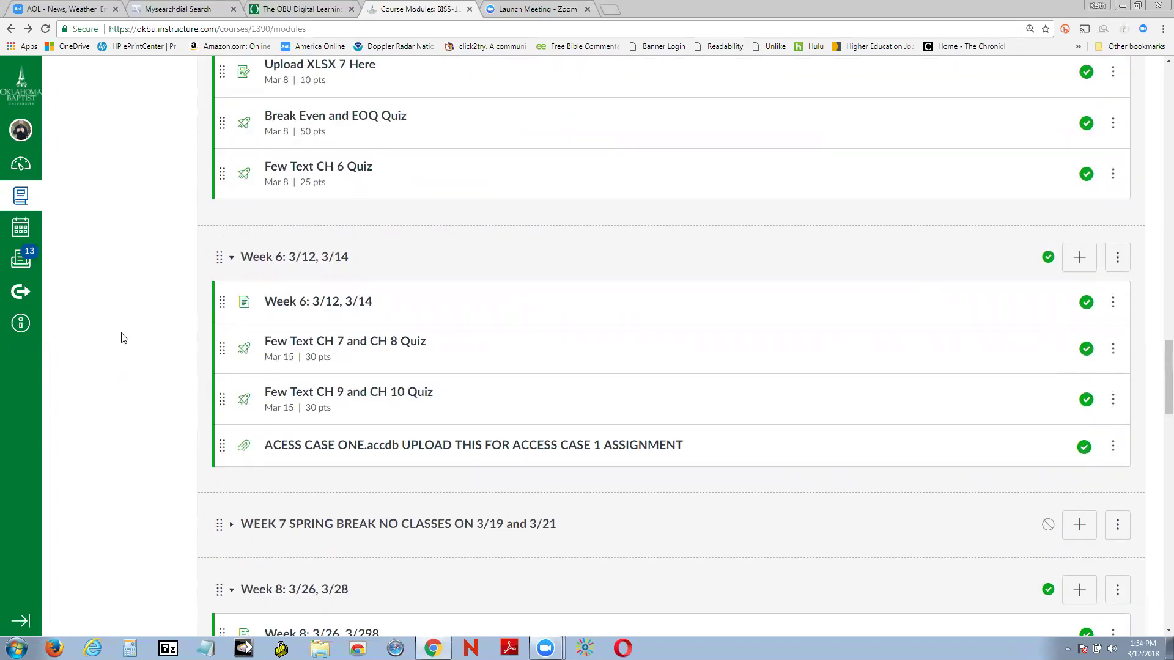
scroll(162, 329, "down", 2)
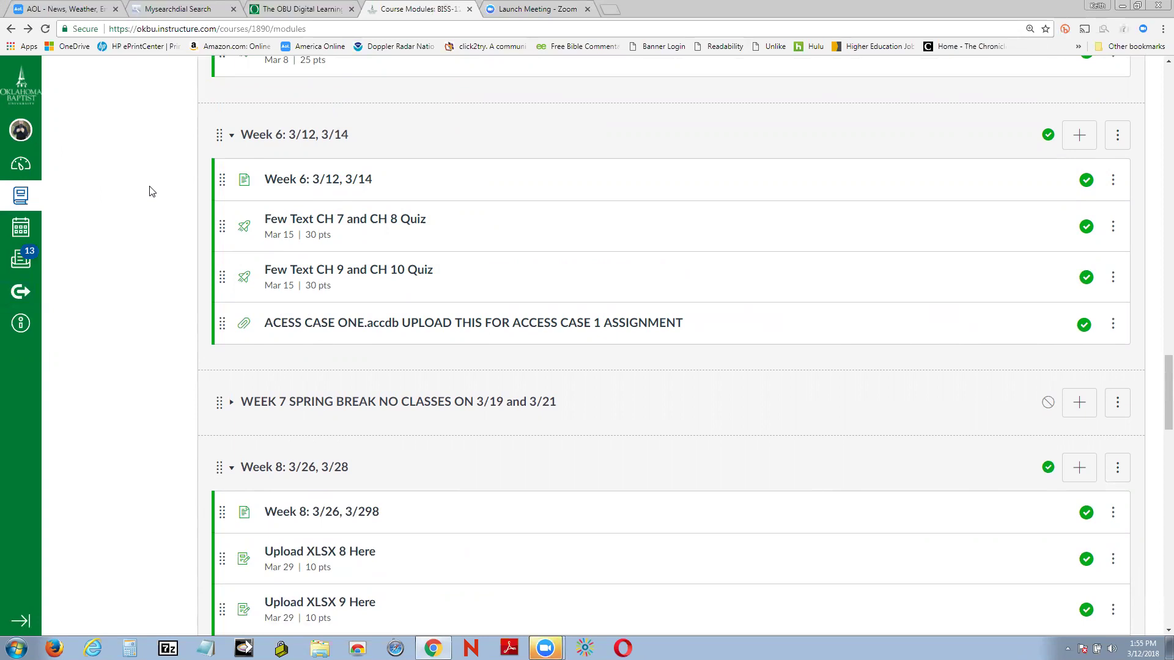
scroll(151, 191, "up", 20)
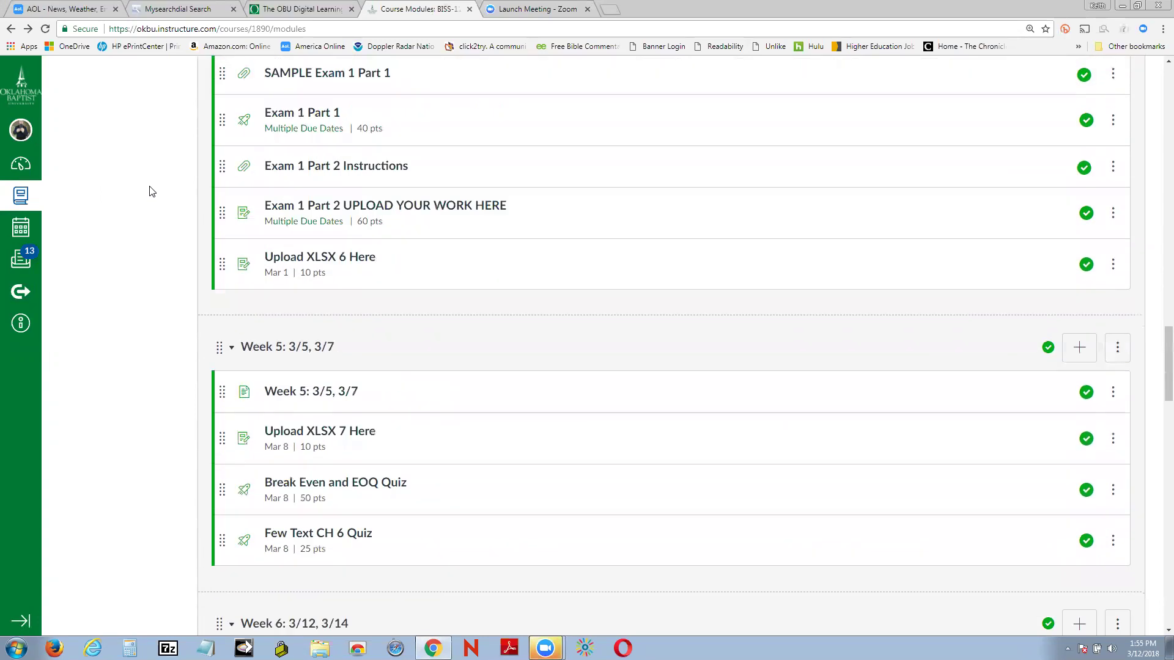
scroll(152, 191, "up", 20)
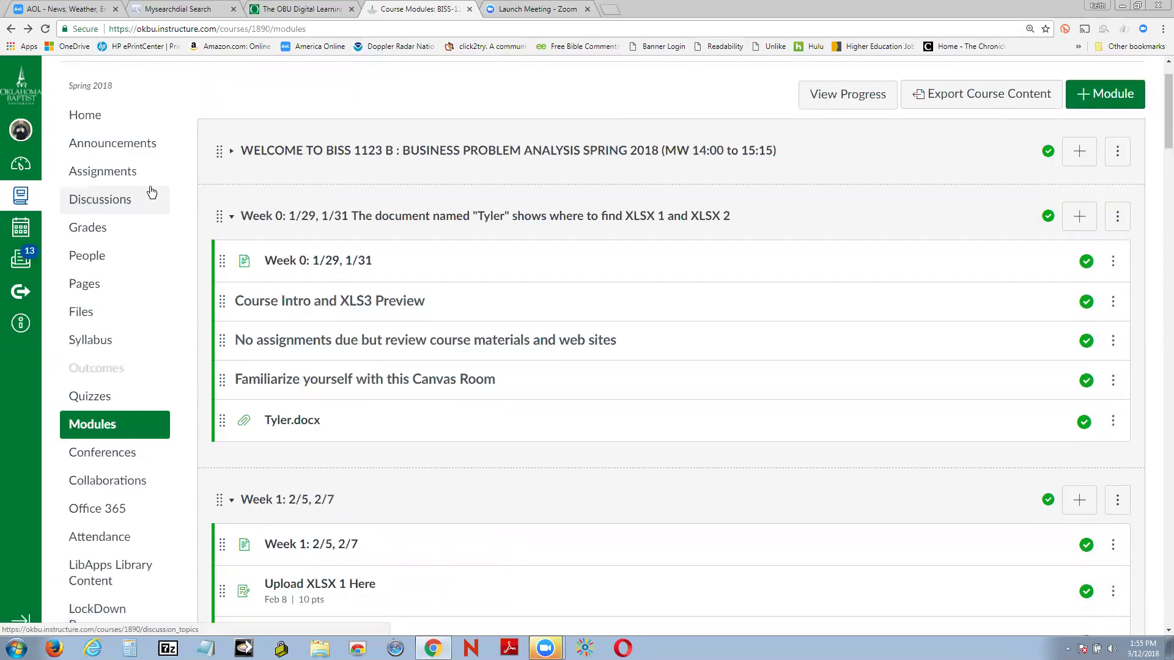
Step: Download analytical cube.jpg from the course Files list and open the downloaded image
left_click(84, 313)
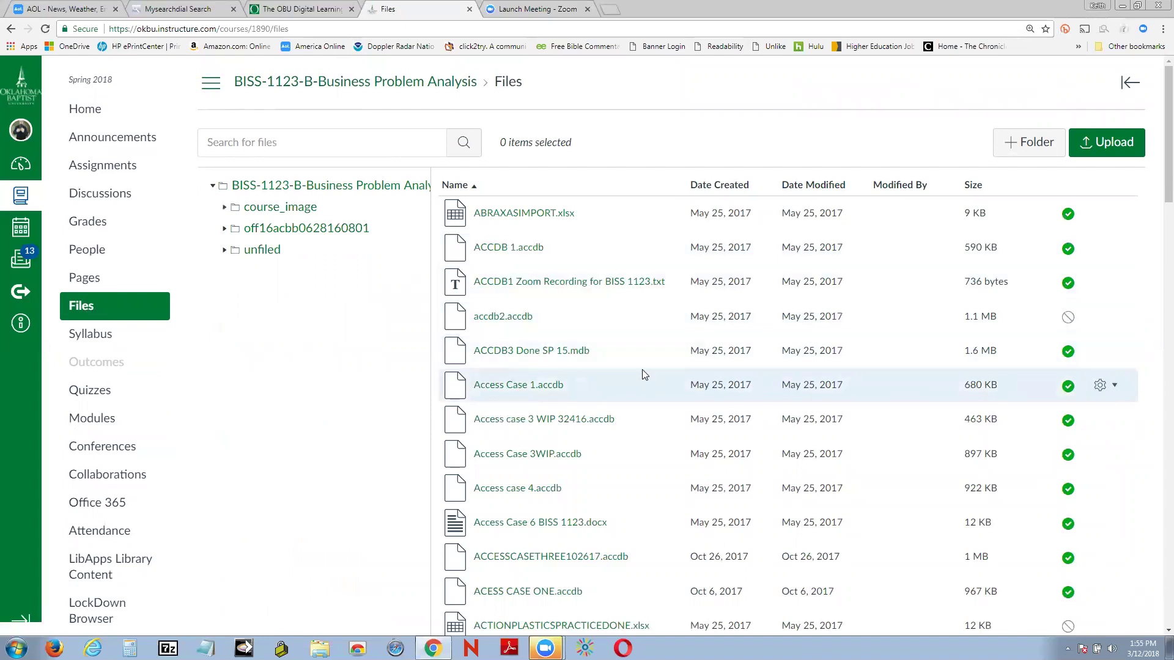
scroll(642, 370, "down", 7)
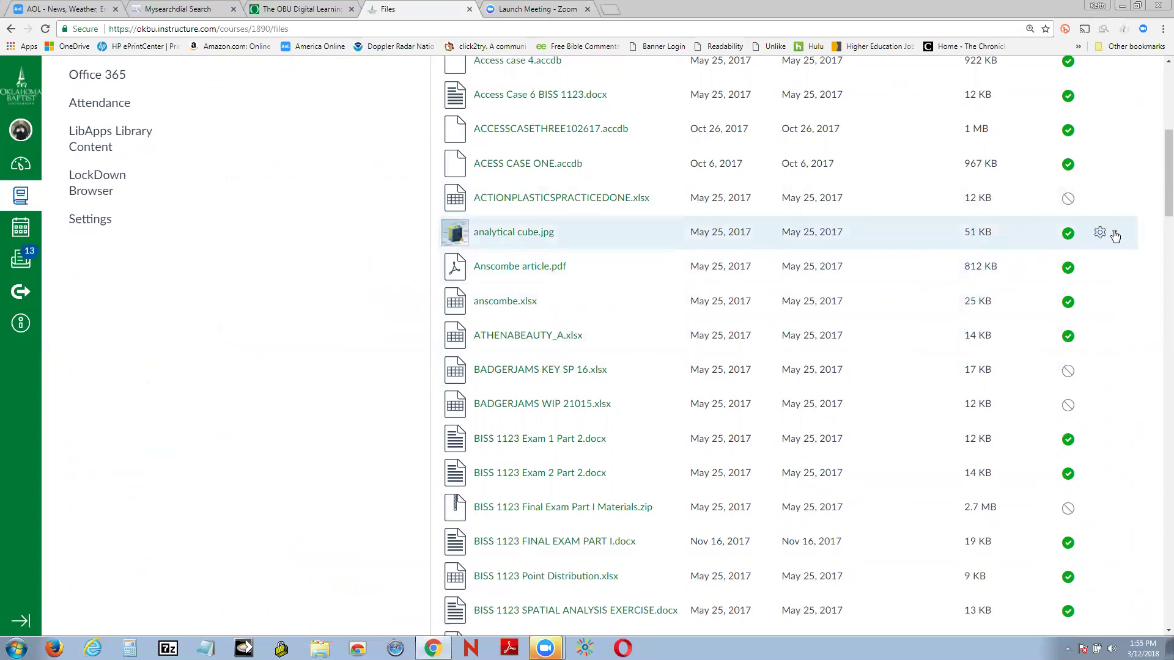
left_click(1112, 235)
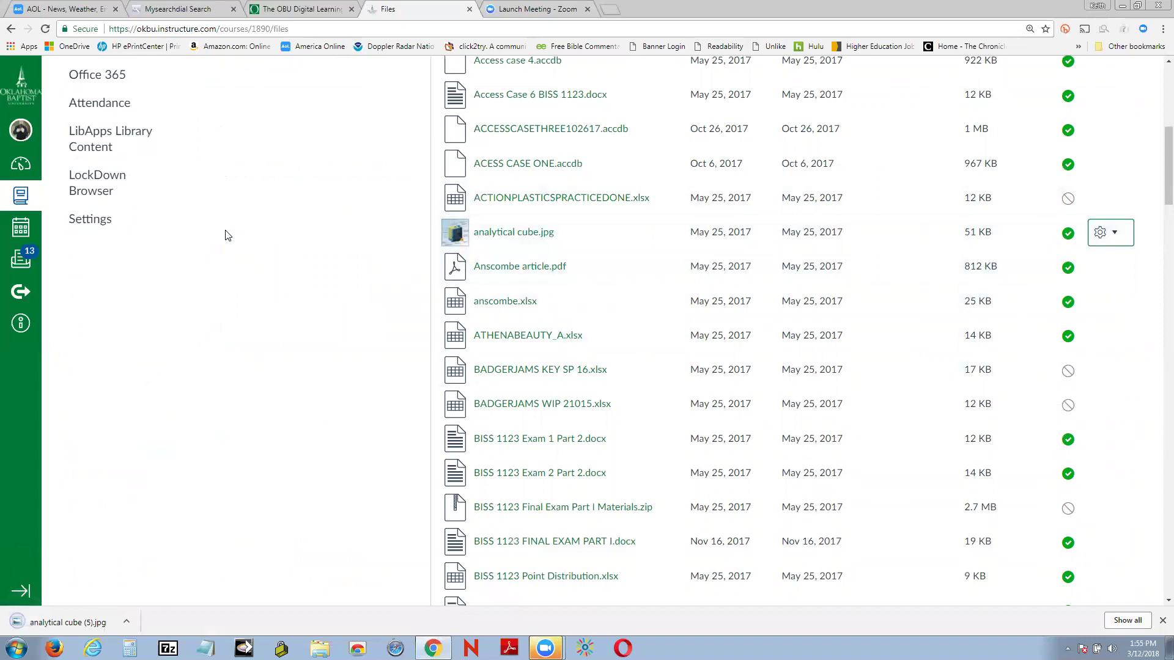
left_click(129, 621)
left_click(170, 547)
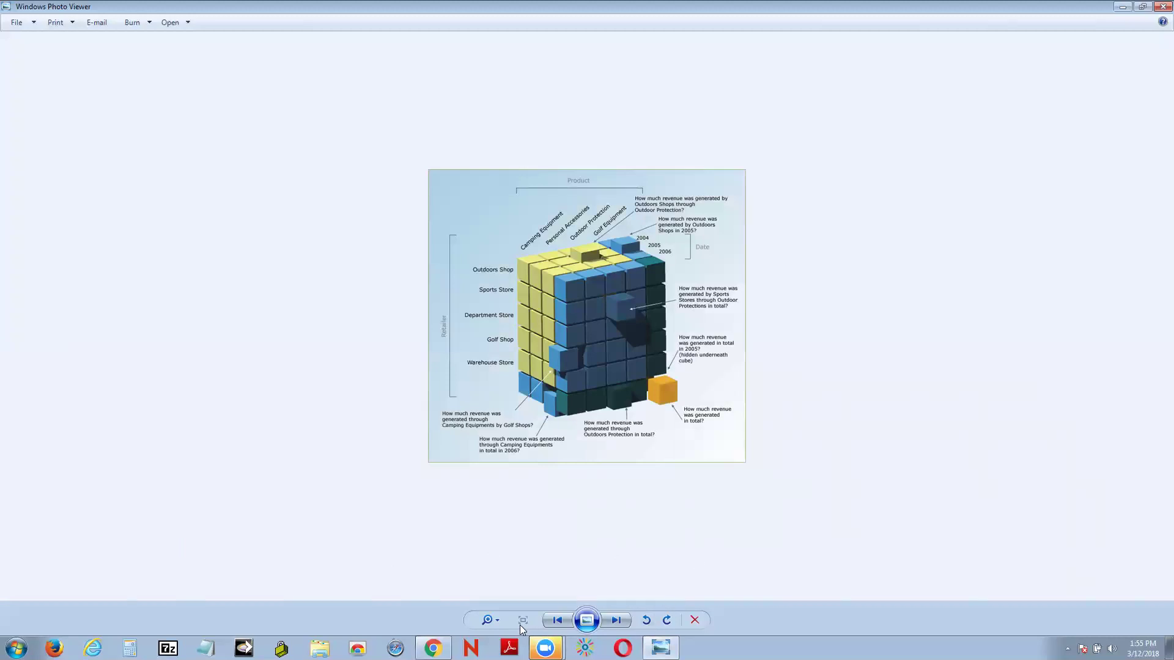
Step: Enlarge the analytical cube diagram to read its labels, then close Photo Viewer
left_click_drag(490, 620, 491, 605)
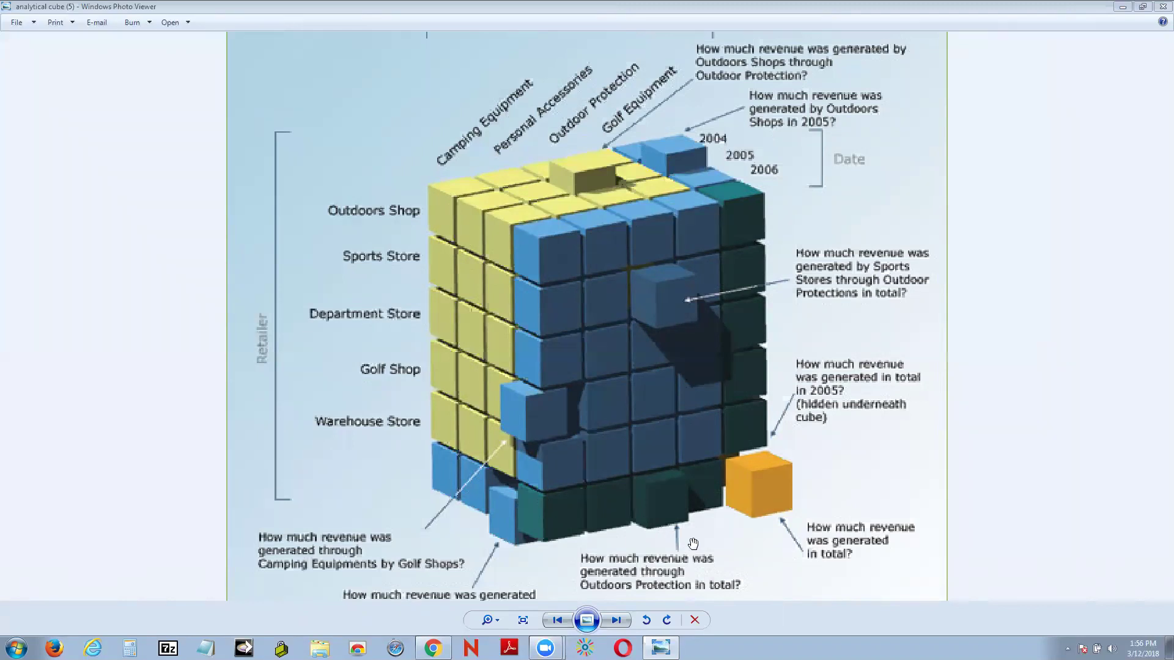
left_click(1160, 7)
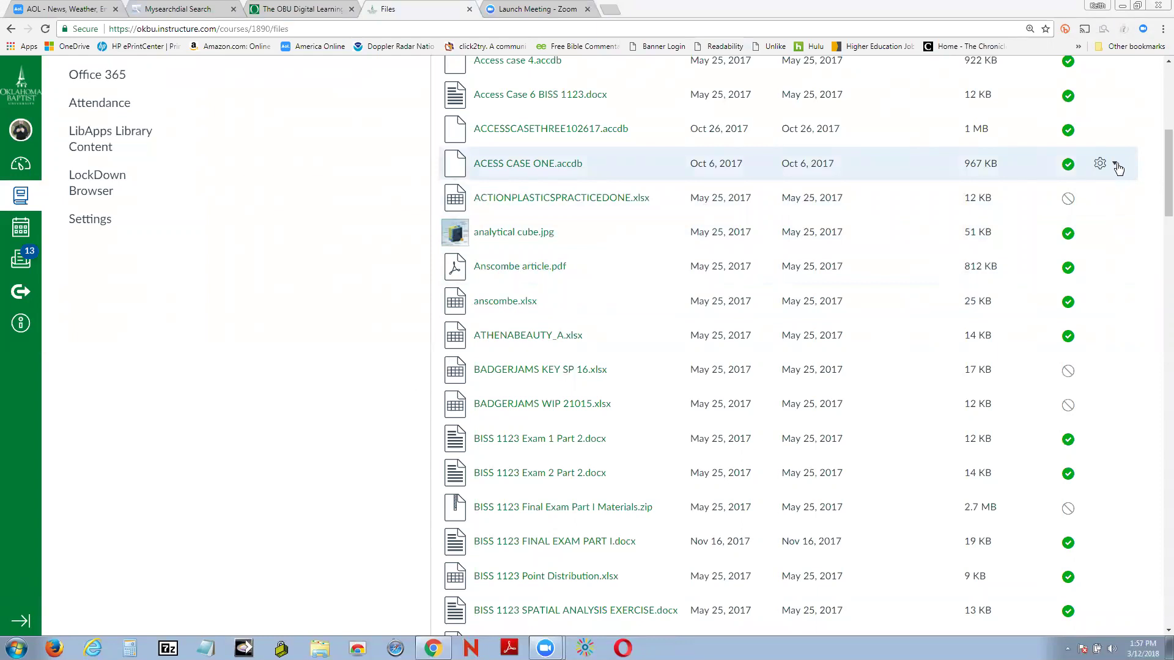
Step: Download ACESS CASE ONE.accdb from the Canvas course files
left_click(1117, 165)
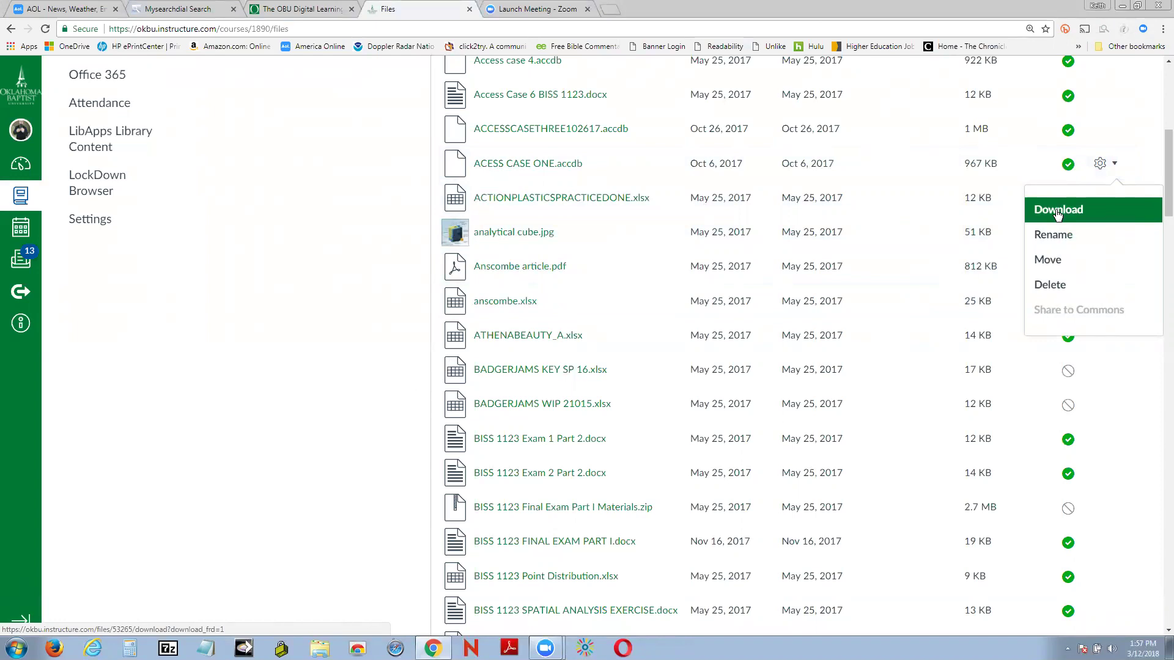
left_click(1057, 211)
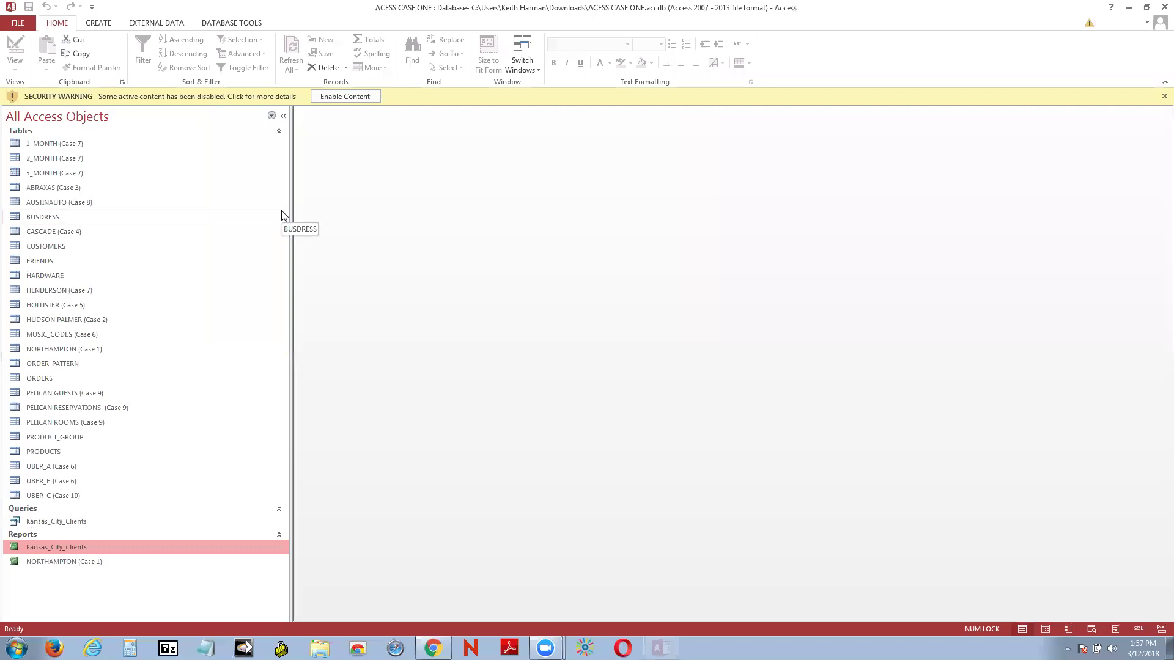
Step: Enable the disabled active content in the ACESS CASE ONE database
left_click(349, 99)
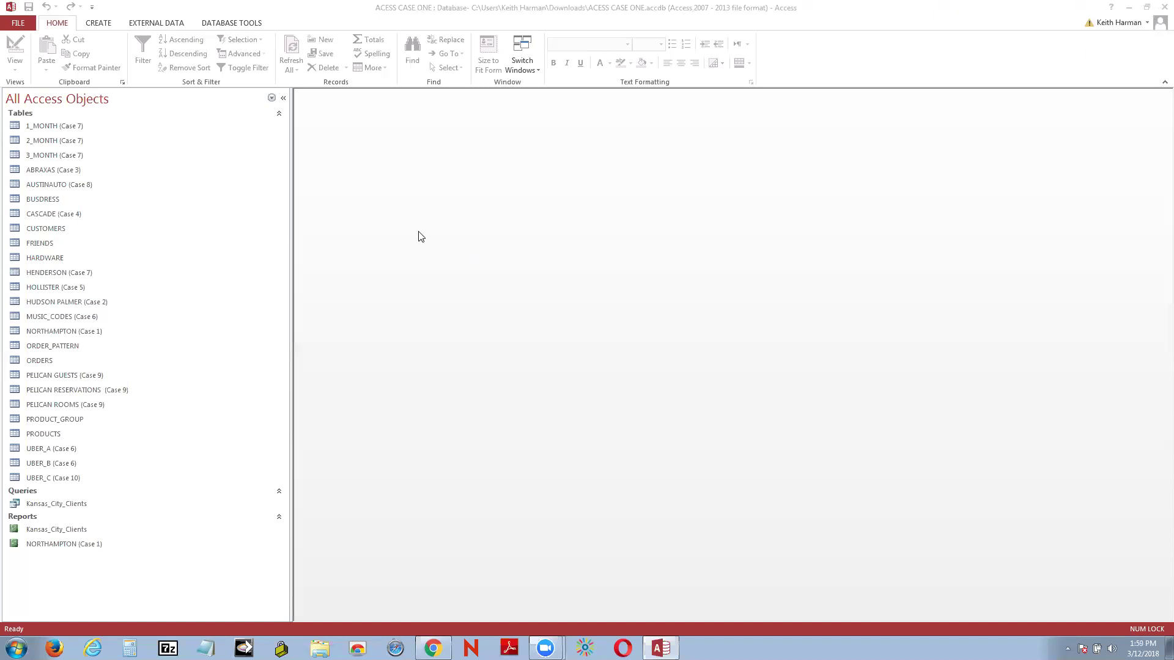
Step: Minimize Access and load the Amazon home page in a new Chrome tab
left_click(1070, 53)
left_click(1129, 8)
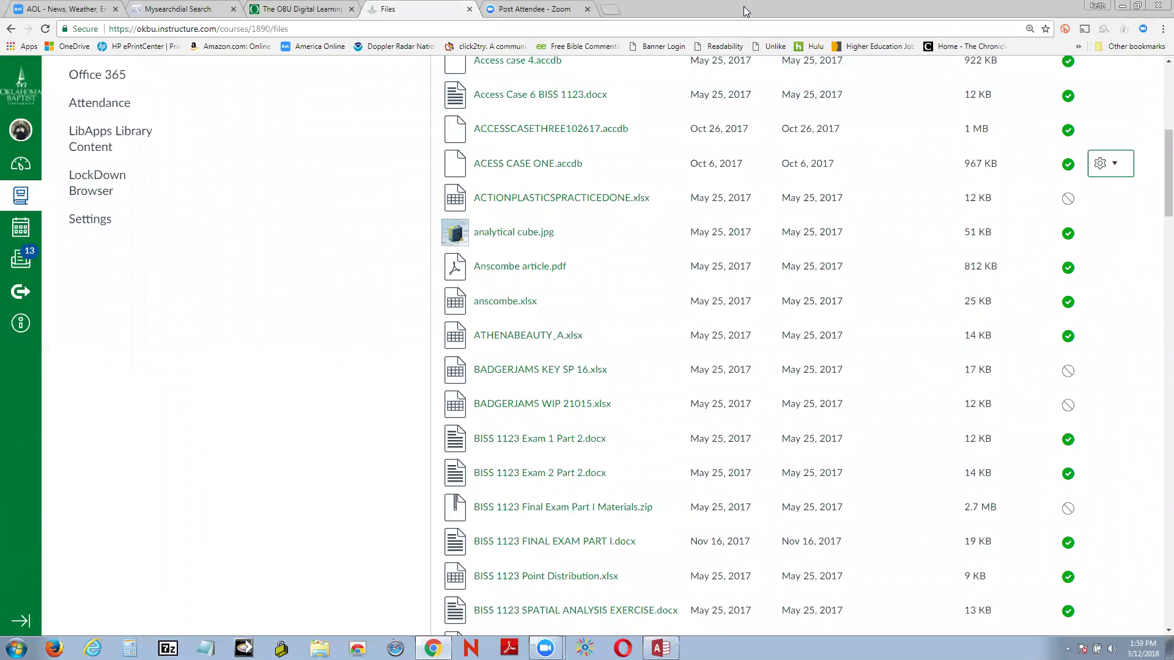
left_click(613, 9)
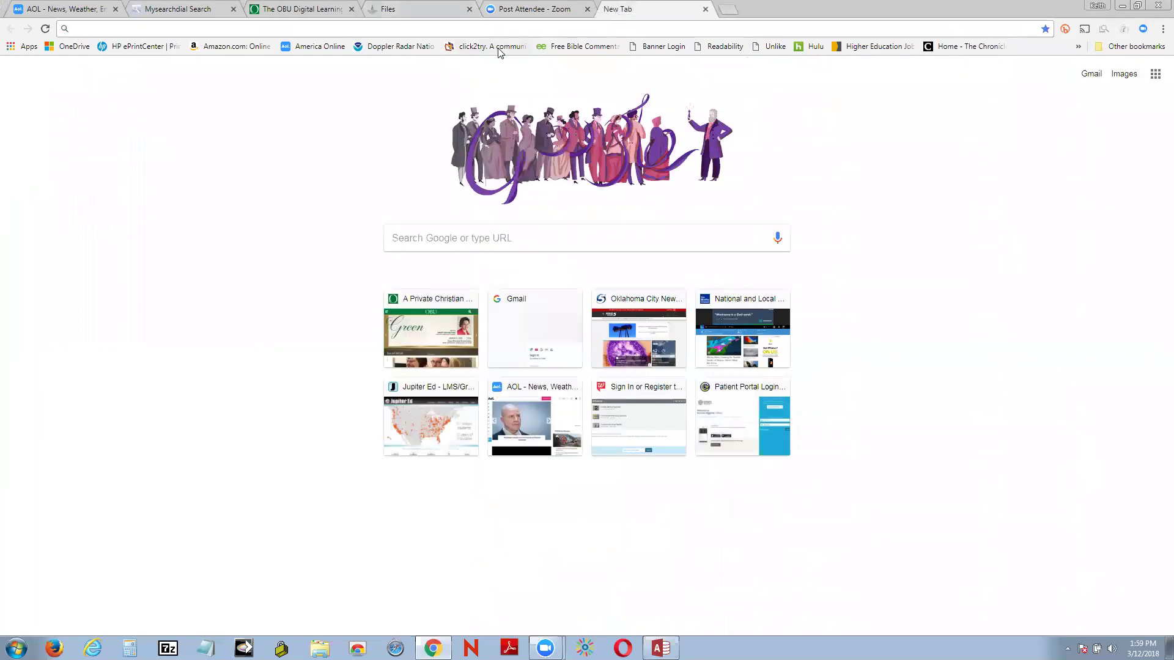
left_click(216, 48)
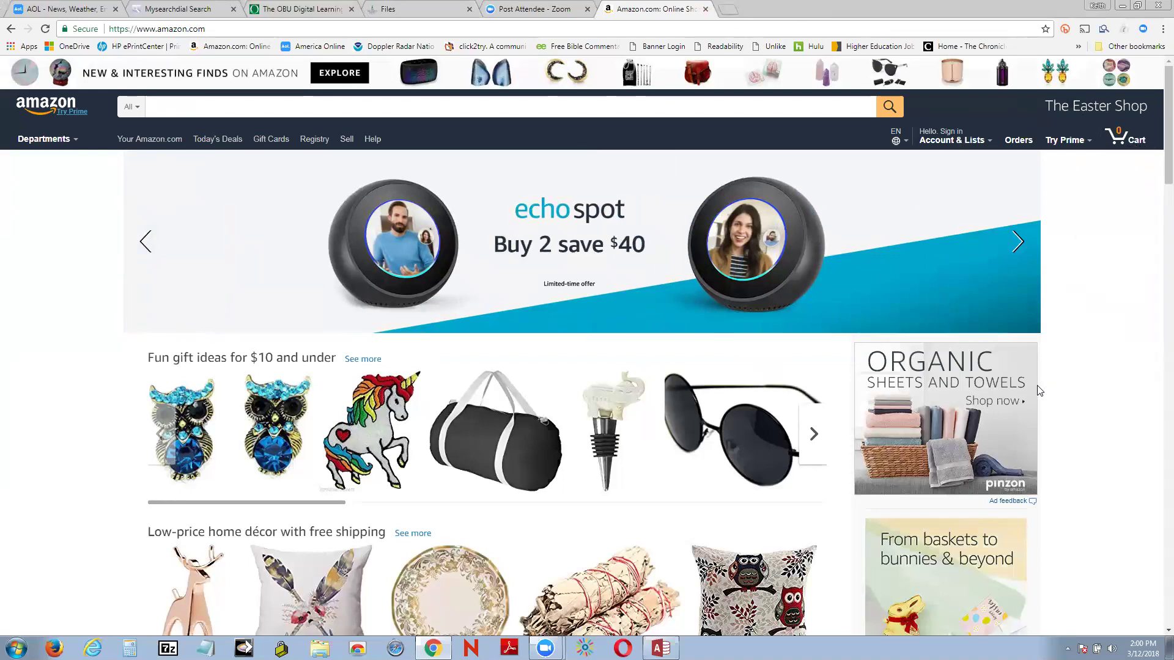
scroll(1038, 391, "down", 4)
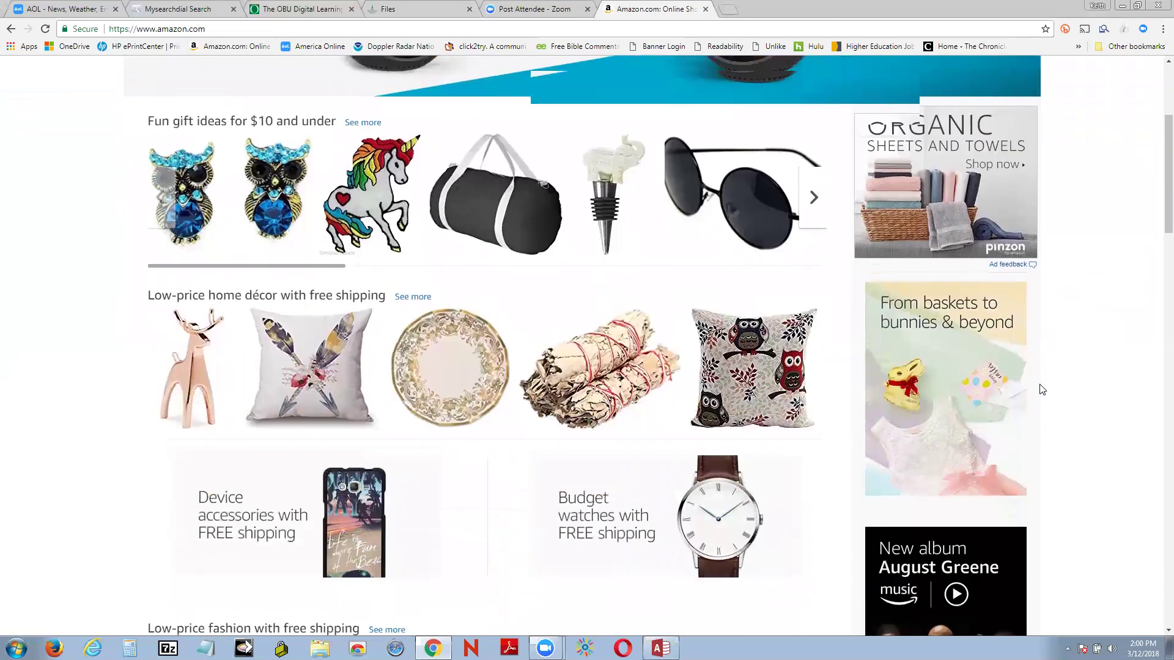
scroll(1042, 389, "up", 4)
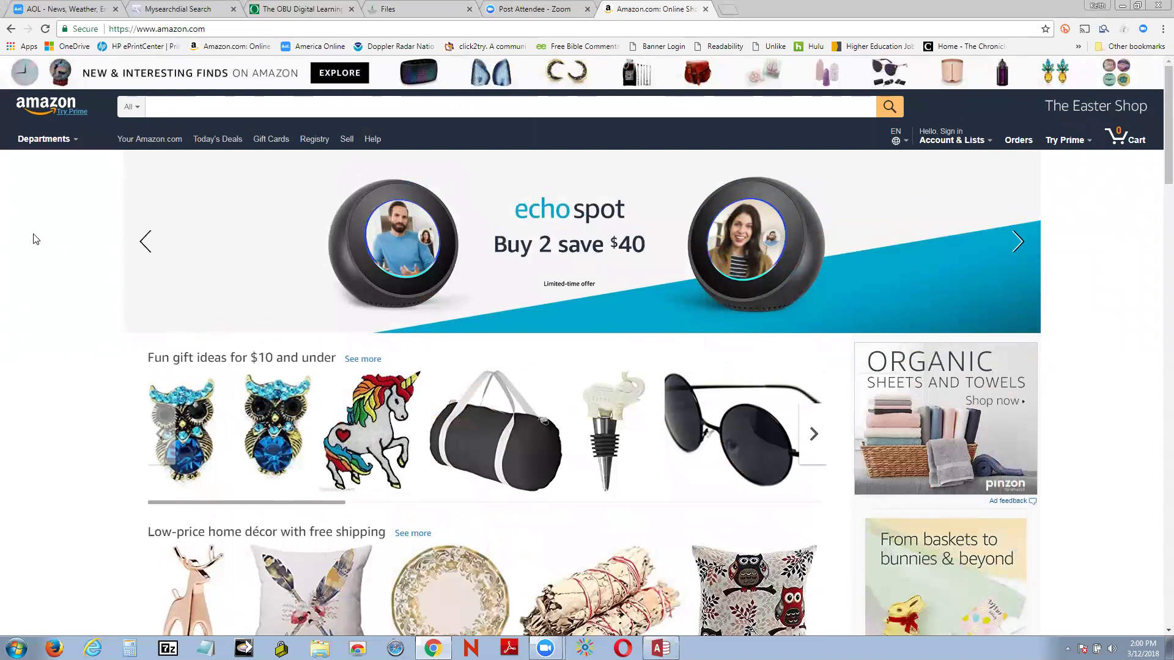
scroll(37, 237, "down", 8)
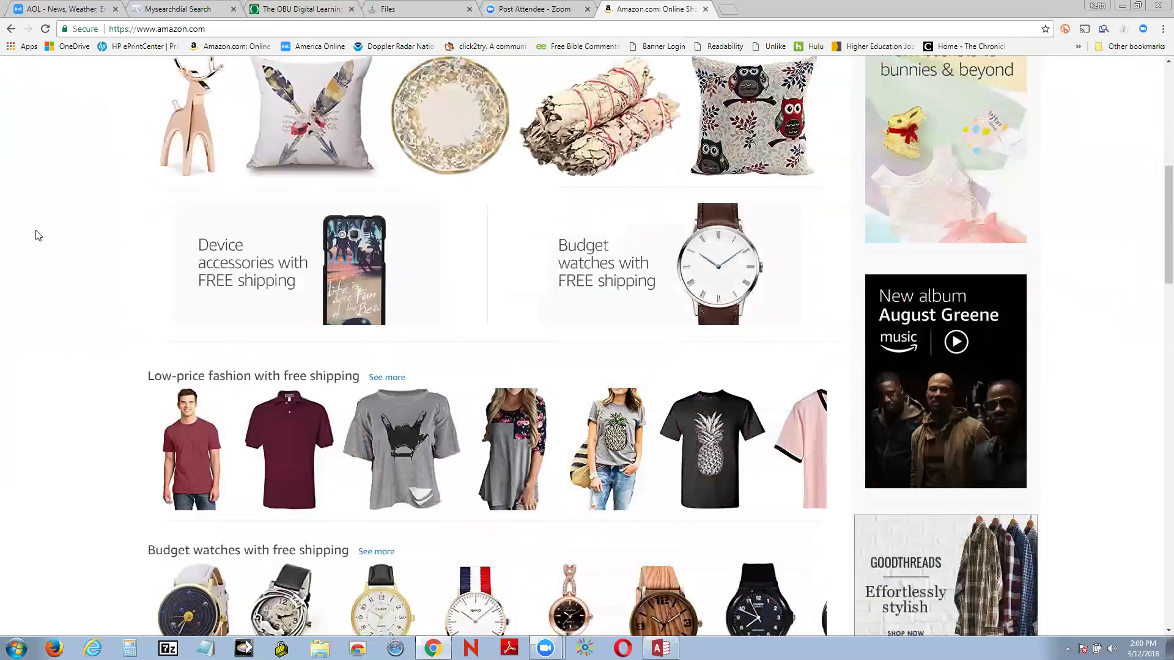
scroll(37, 234, "up", 6)
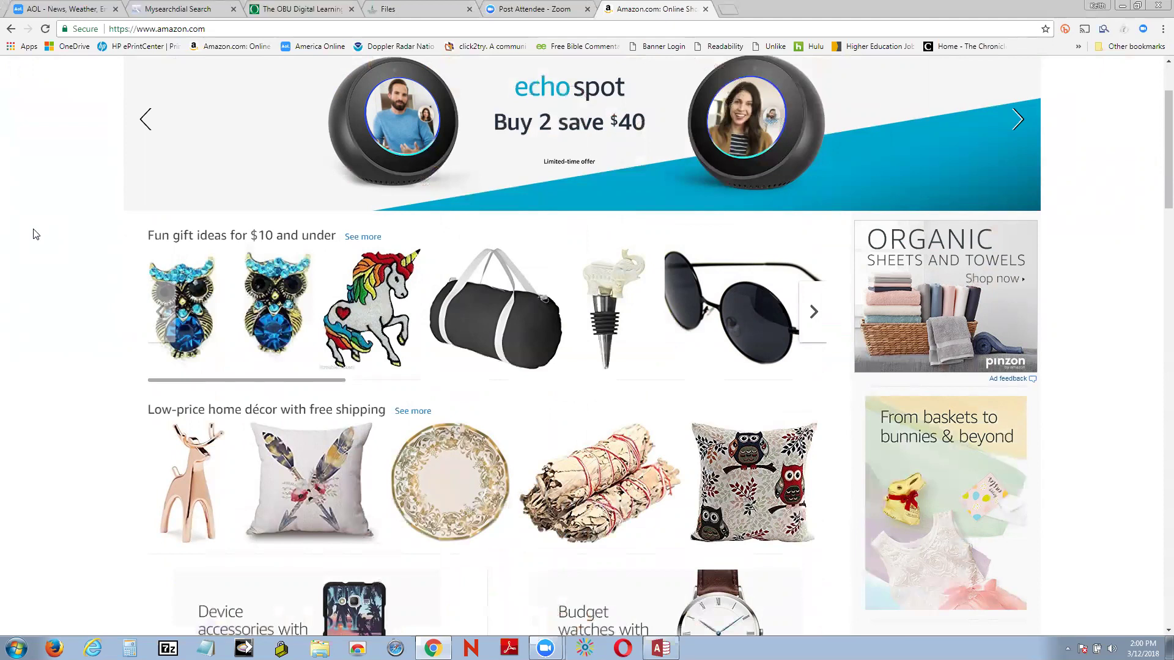
scroll(35, 234, "down", 10)
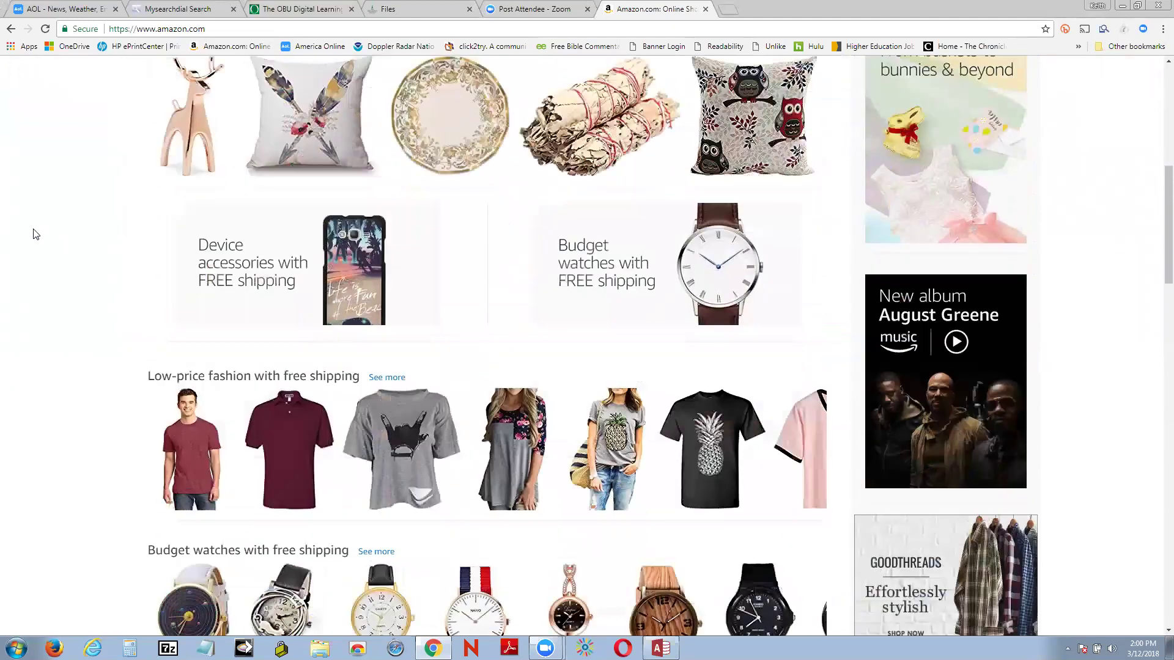
scroll(36, 234, "down", 9)
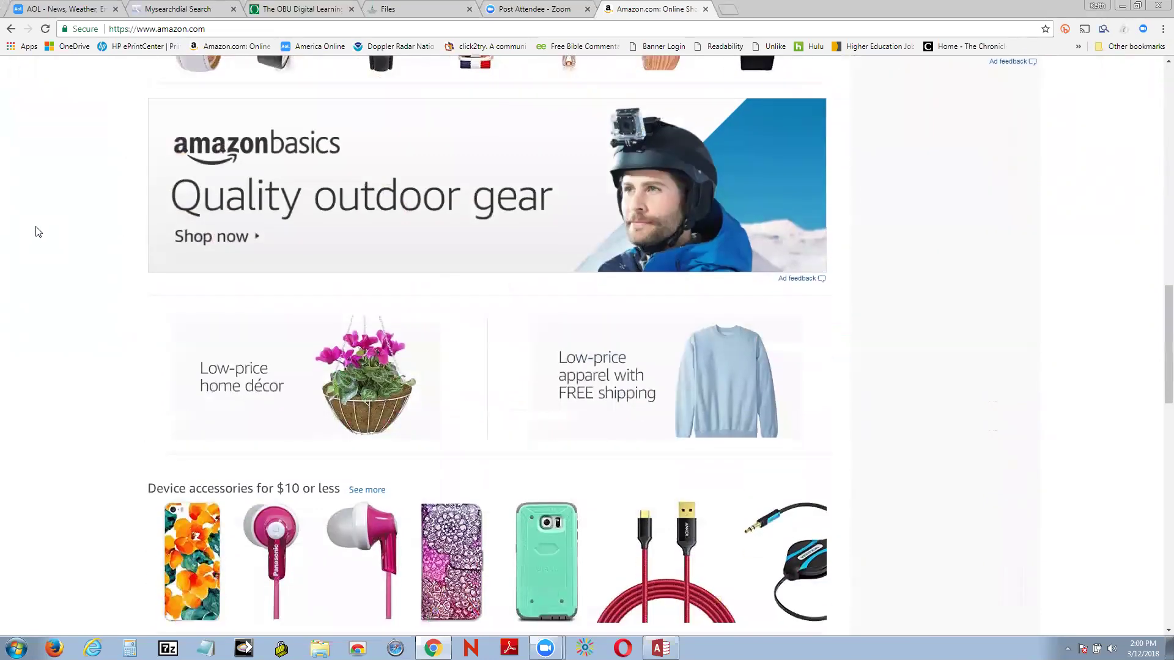
scroll(37, 231, "up", 1)
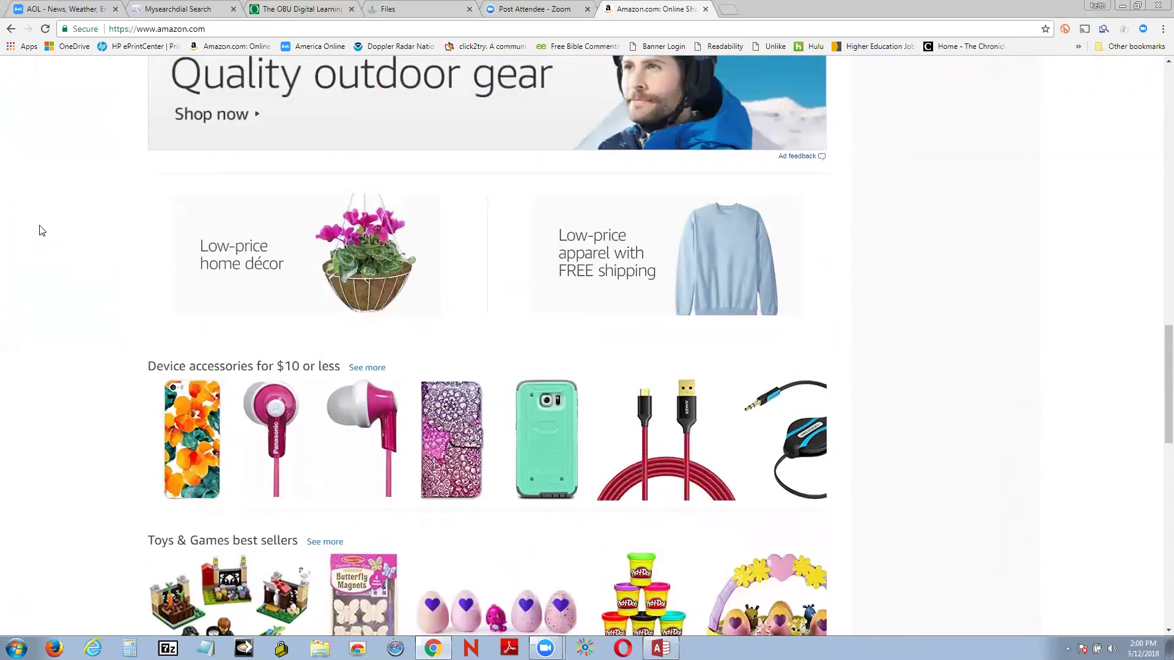
scroll(38, 230, "down", 5)
scroll(42, 229, "down", 4)
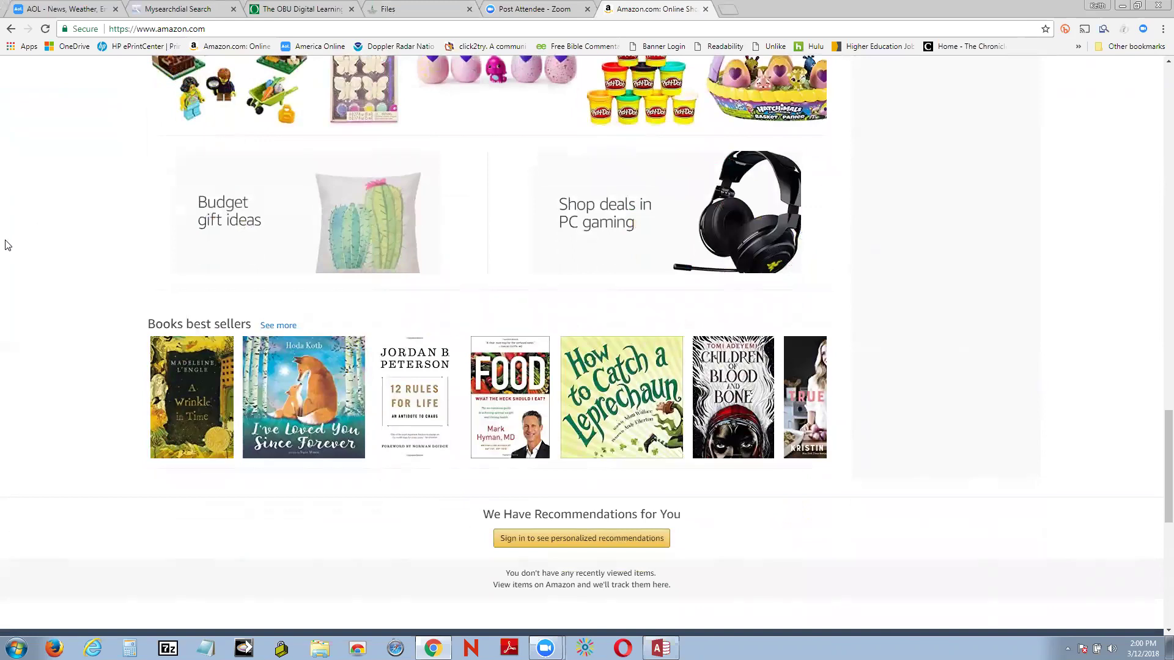
scroll(7, 245, "up", 14)
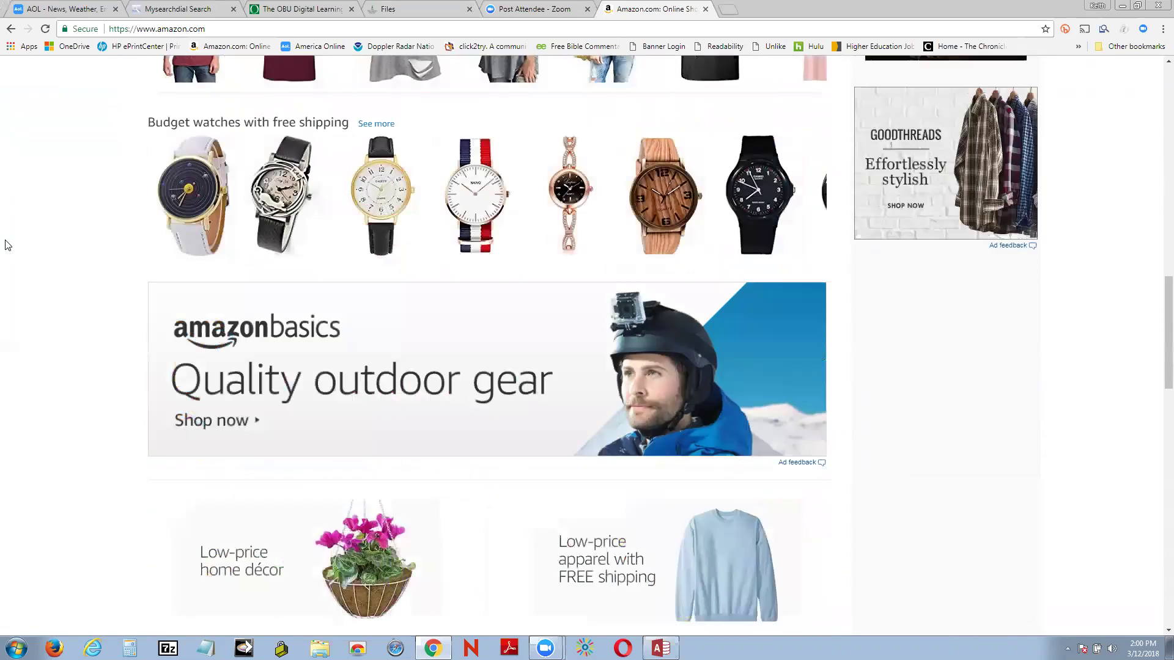
scroll(7, 245, "up", 13)
scroll(7, 245, "up", 2)
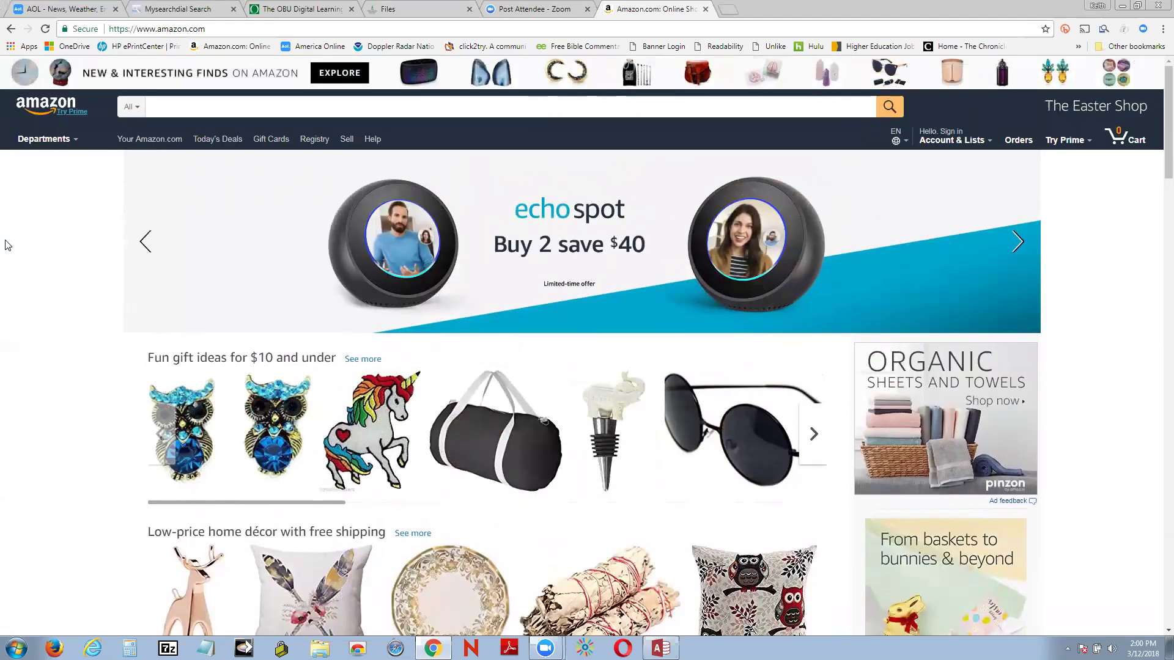
Step: Search Amazon's Books department for 'database' and scroll through the results
left_click(135, 108)
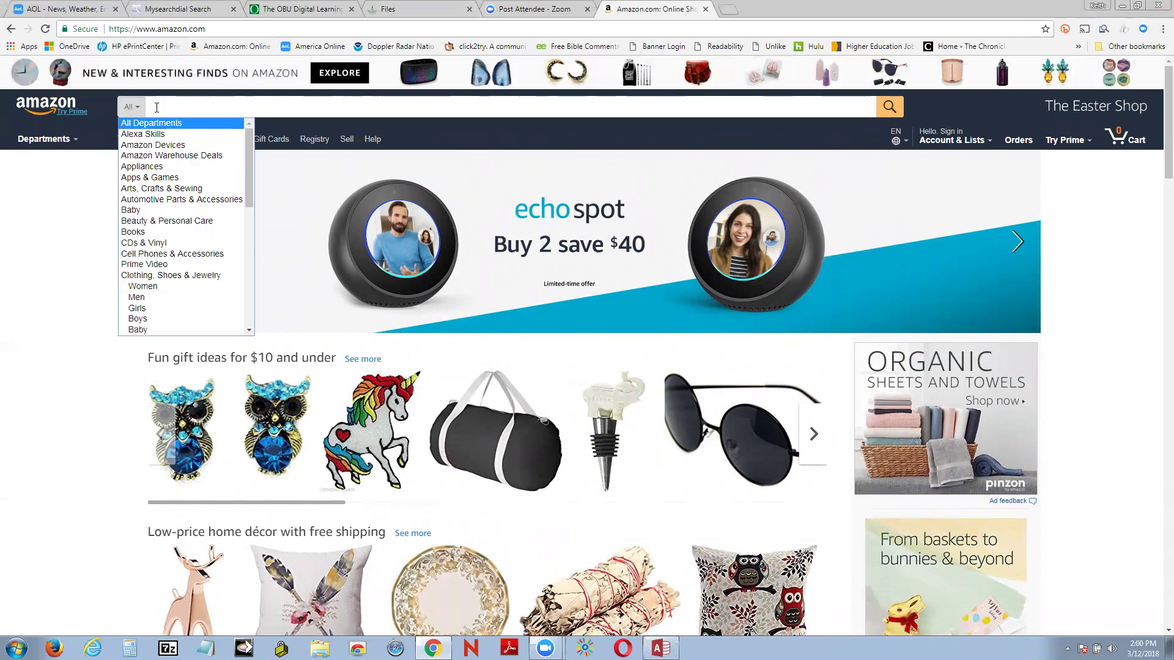
left_click(141, 232)
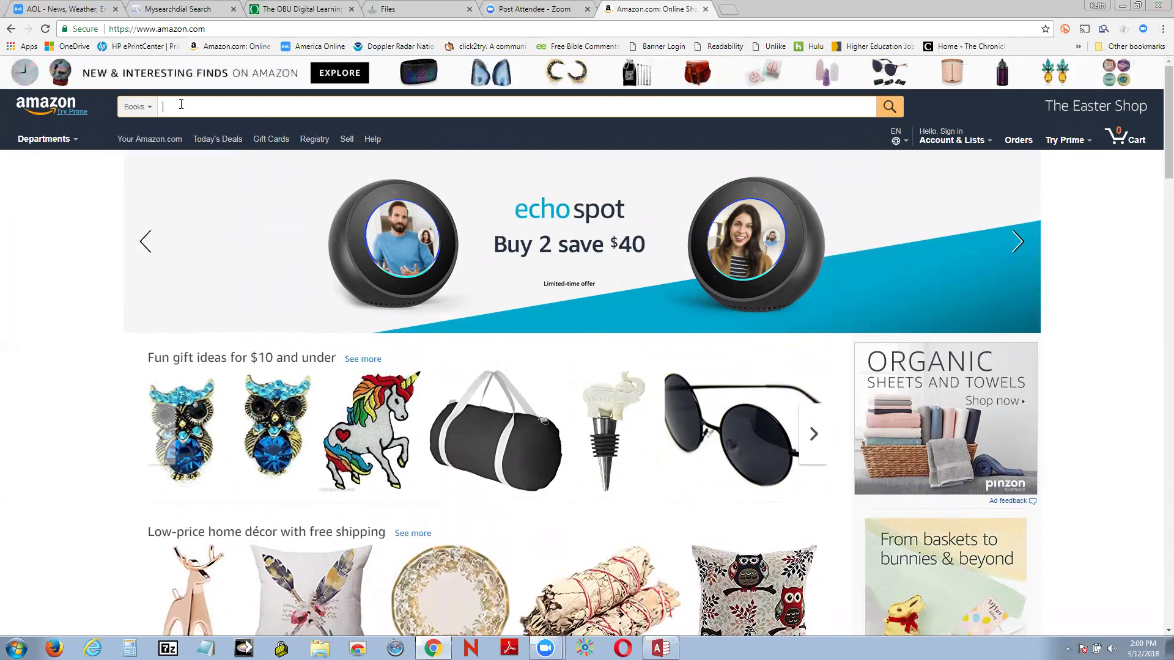
type("database")
key("Return")
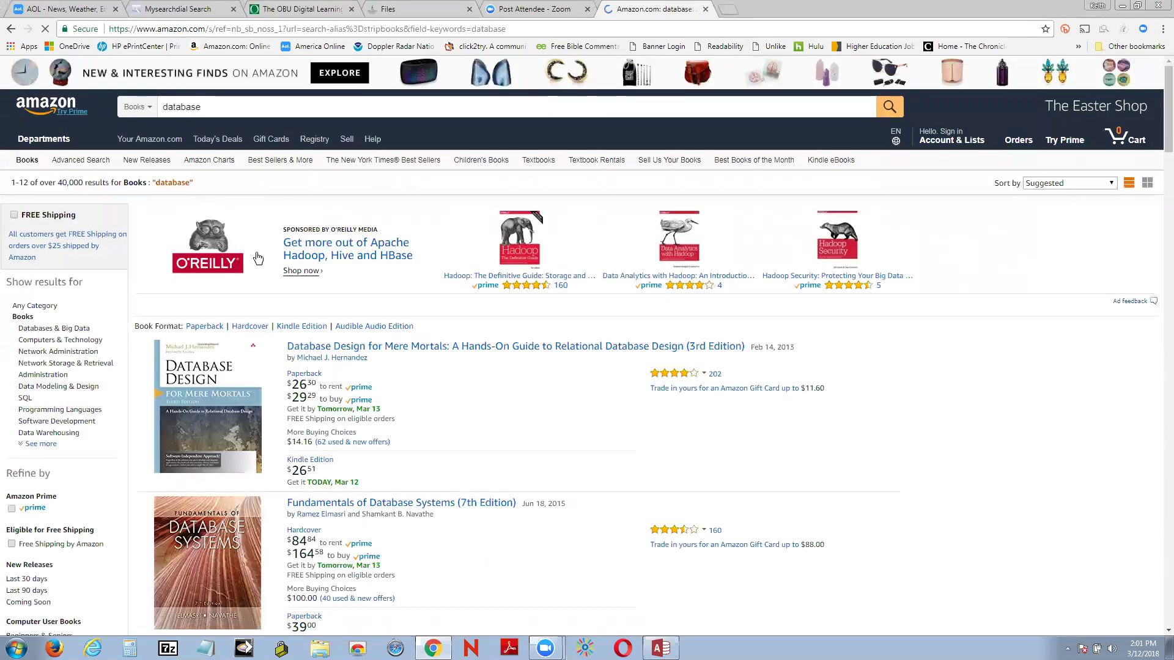
scroll(259, 259, "down", 3)
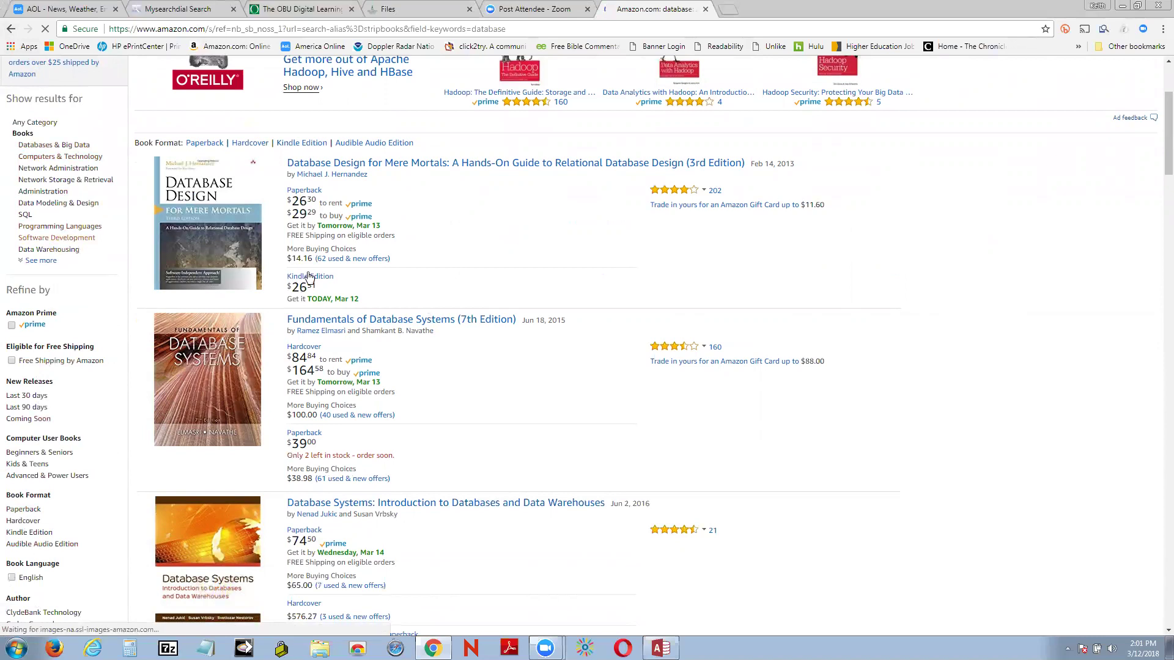
scroll(578, 423, "down", 3)
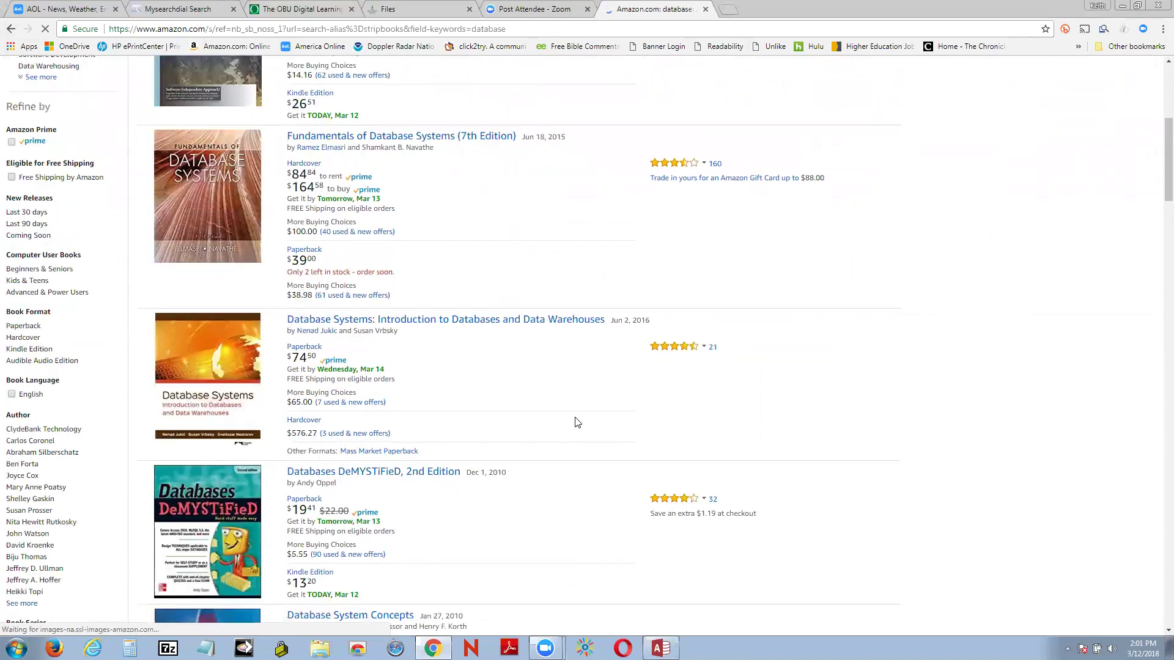
scroll(578, 423, "down", 6)
scroll(572, 423, "down", 5)
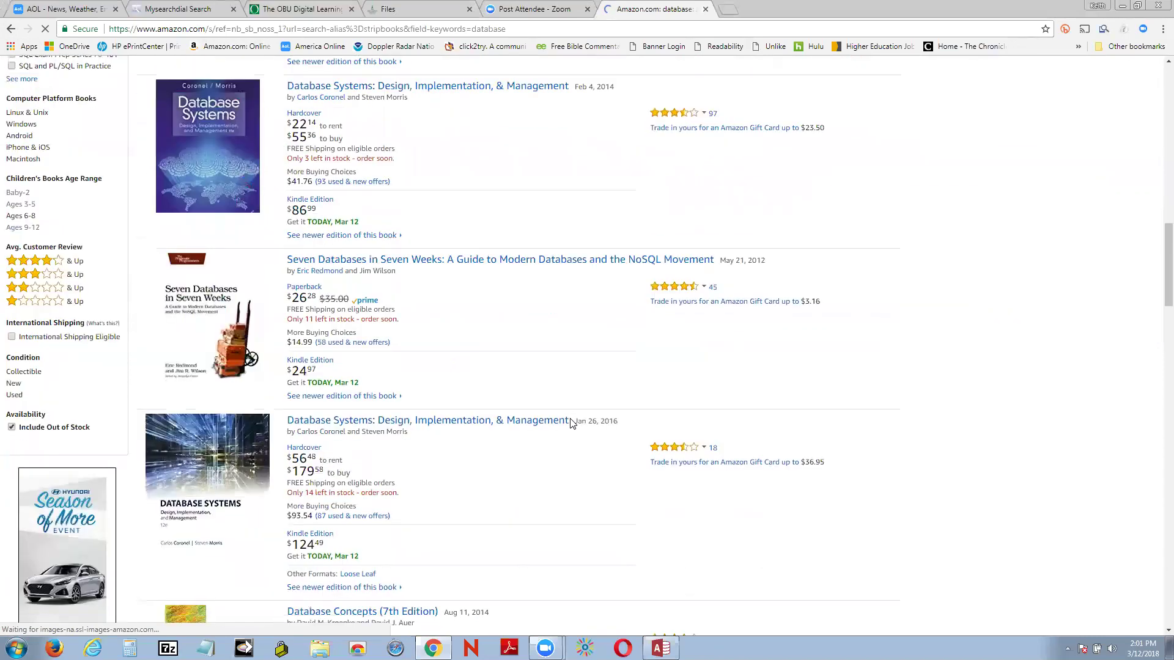
scroll(570, 422, "down", 5)
scroll(571, 425, "up", 5)
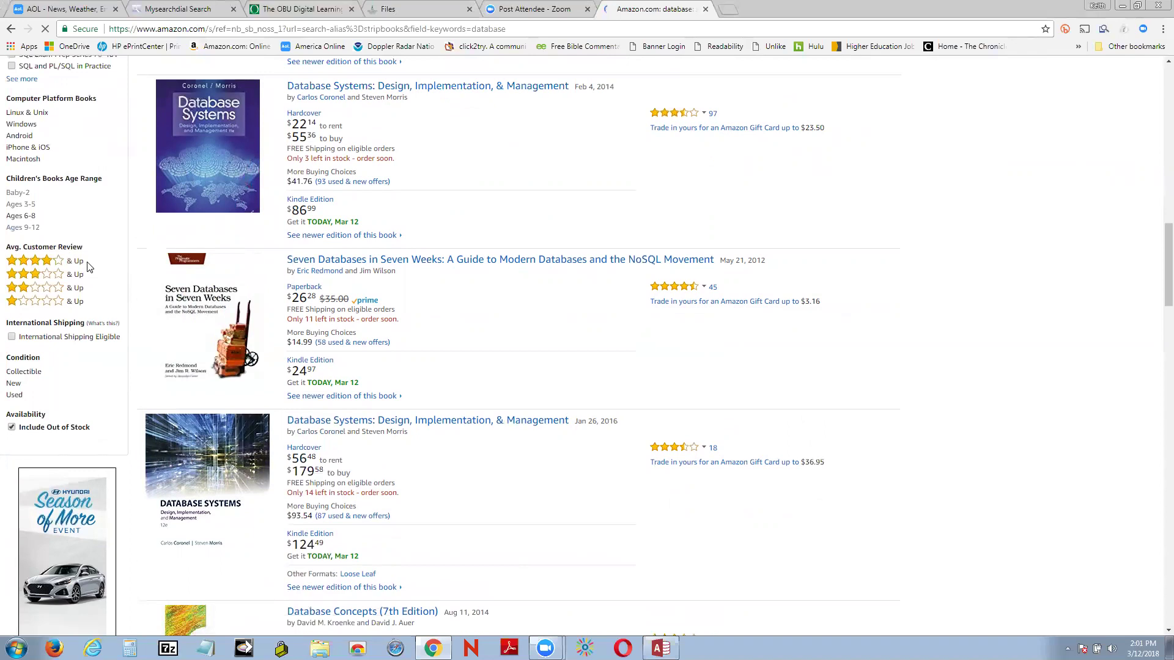
Step: Open the Seven Databases in Seven Weeks product page and show its Look Inside preview
left_click(504, 263)
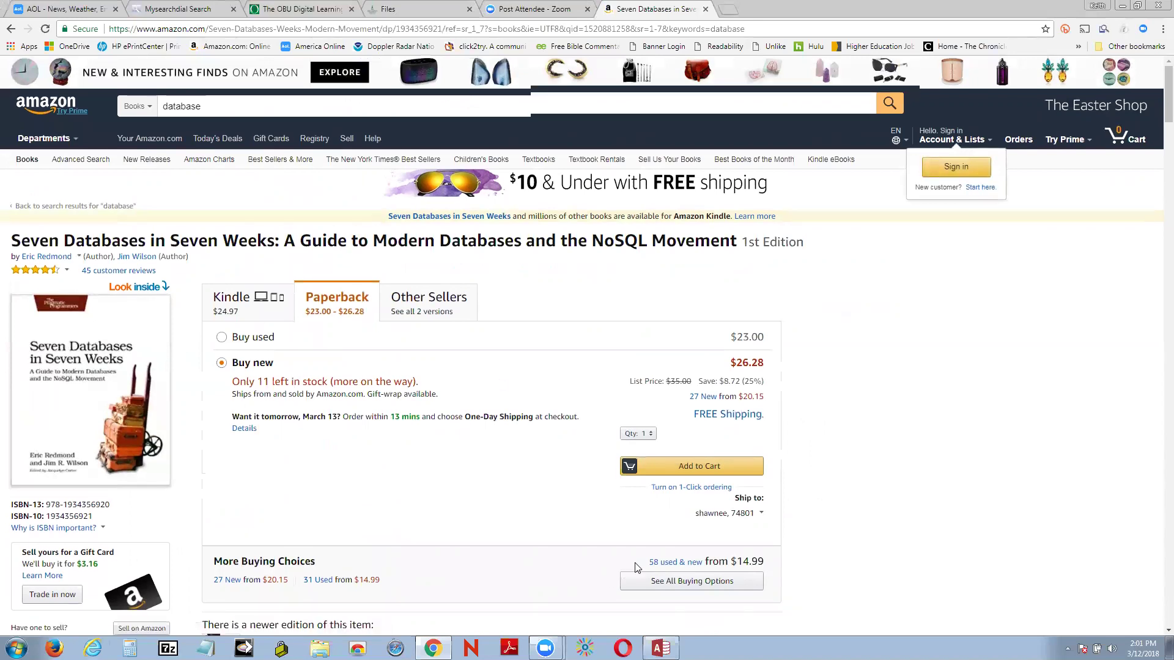
scroll(611, 526, "down", 7)
scroll(614, 511, "down", 3)
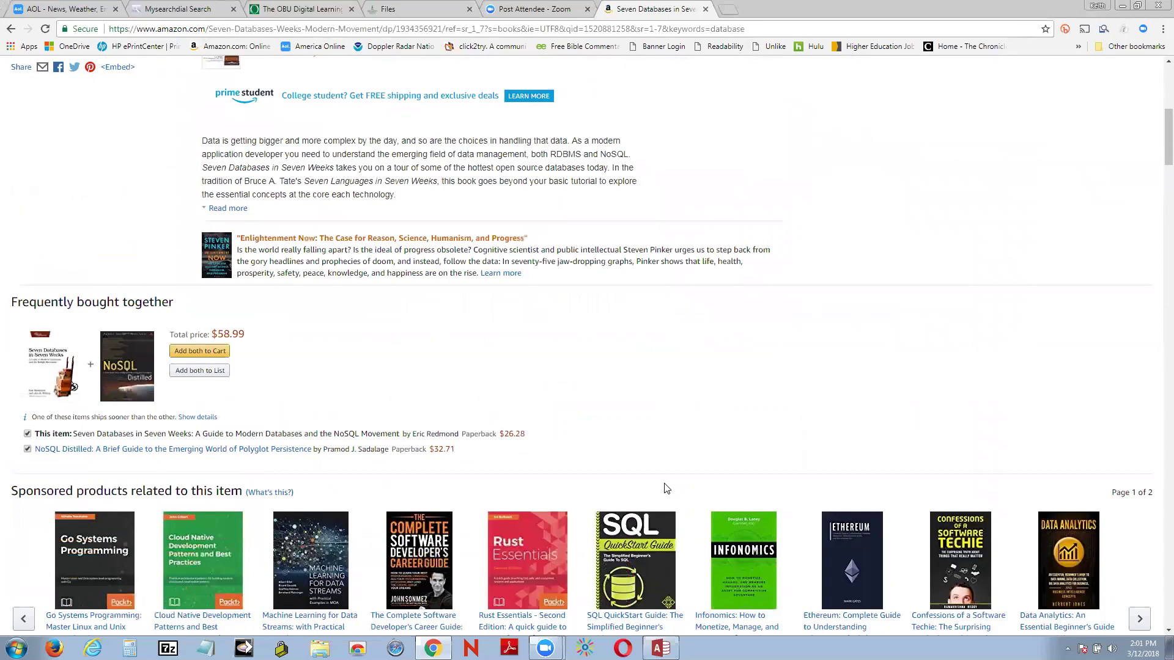
scroll(643, 426, "down", 18)
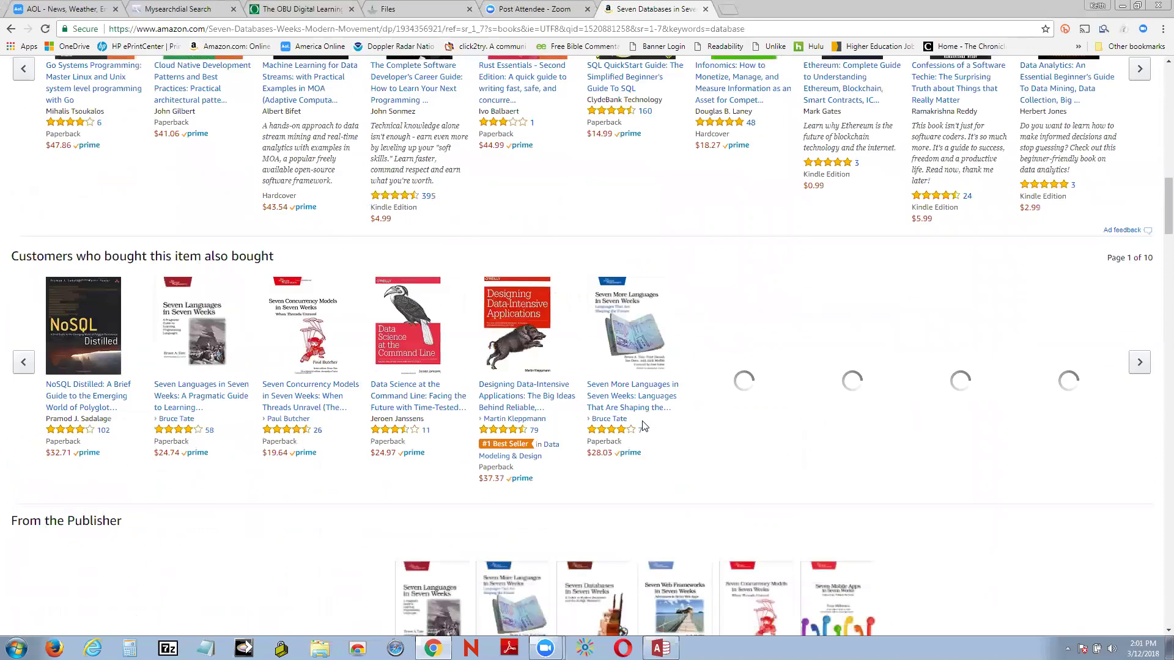
scroll(768, 498, "down", 5)
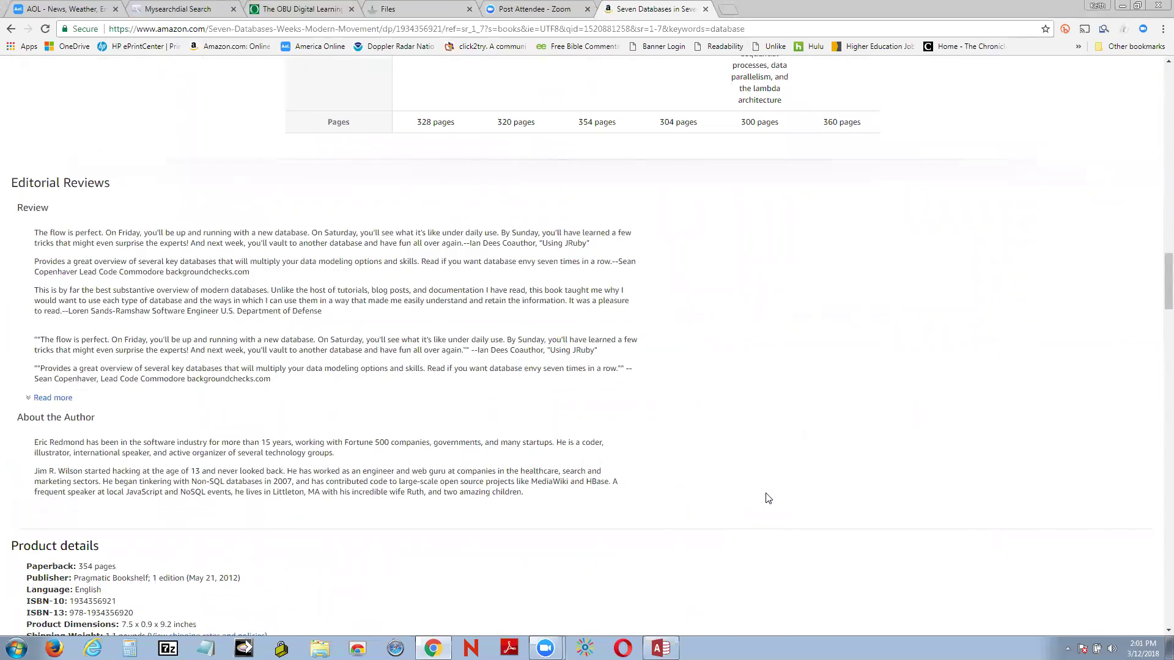
scroll(758, 494, "down", 4)
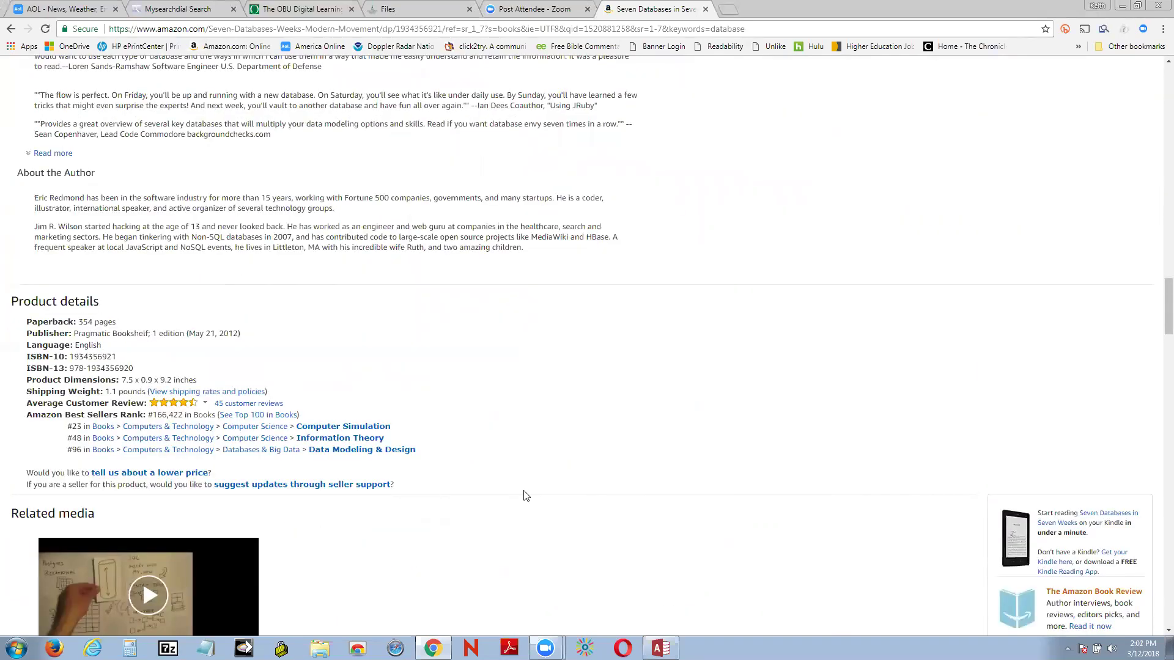
scroll(526, 495, "down", 4)
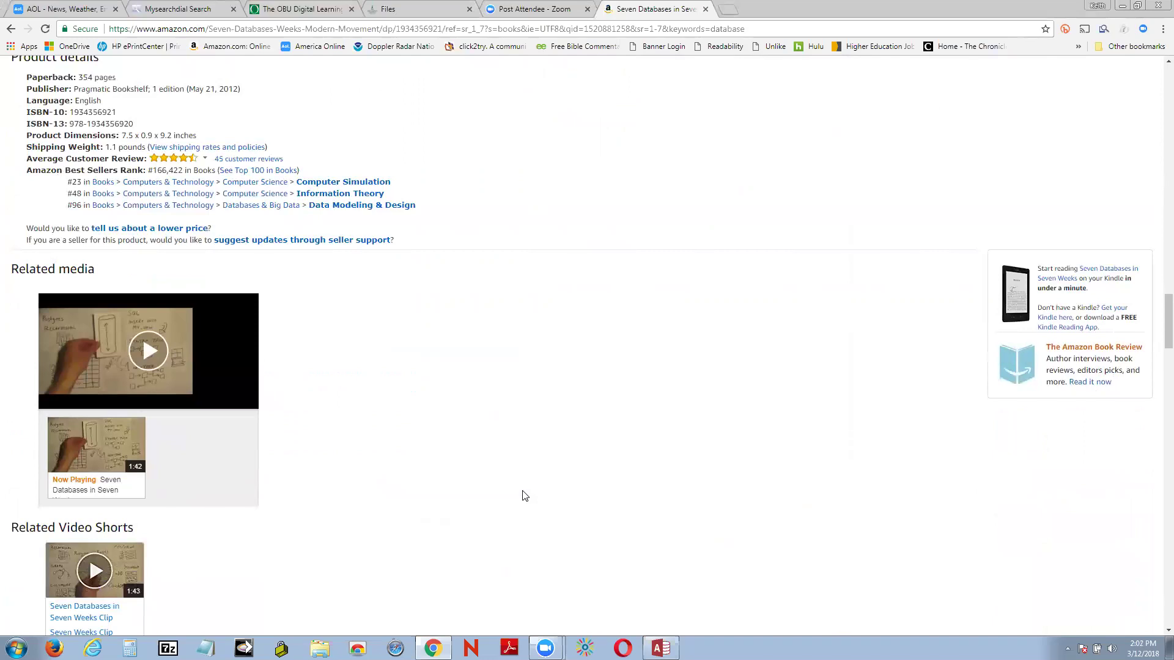
scroll(525, 496, "down", 4)
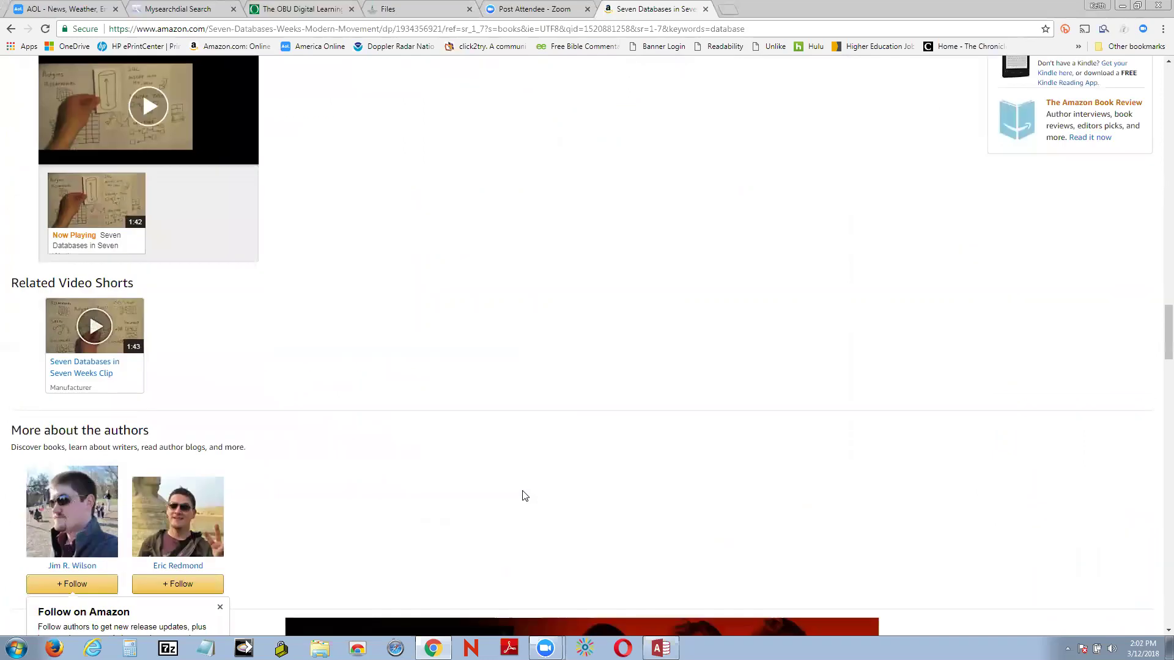
scroll(525, 496, "up", 20)
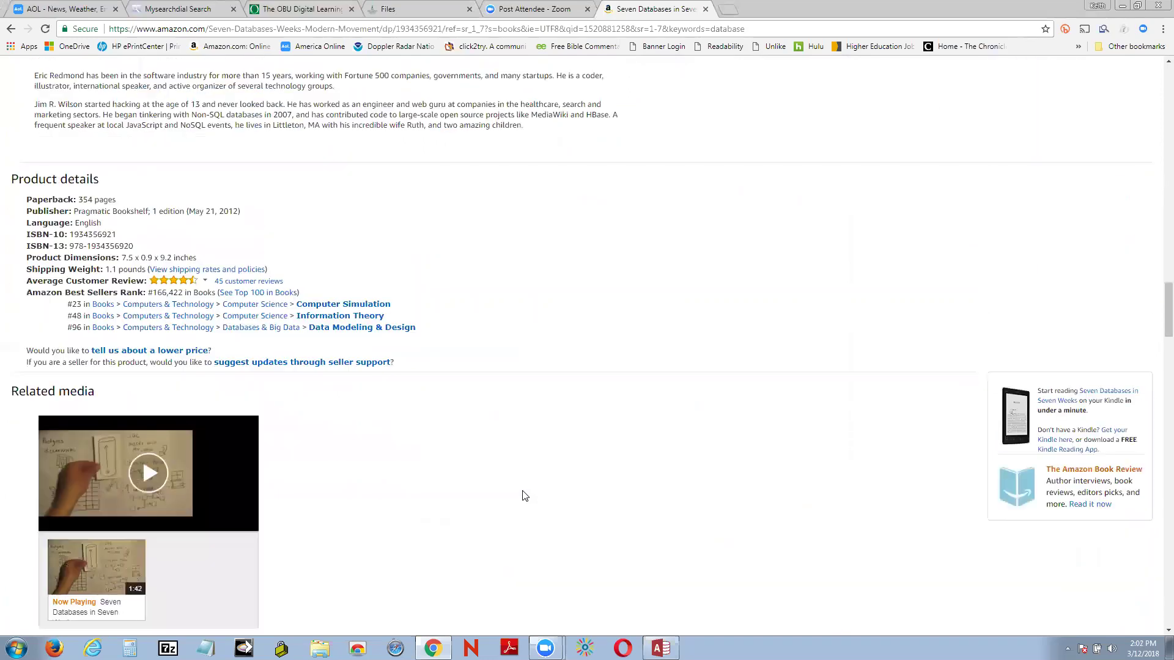
scroll(524, 495, "up", 15)
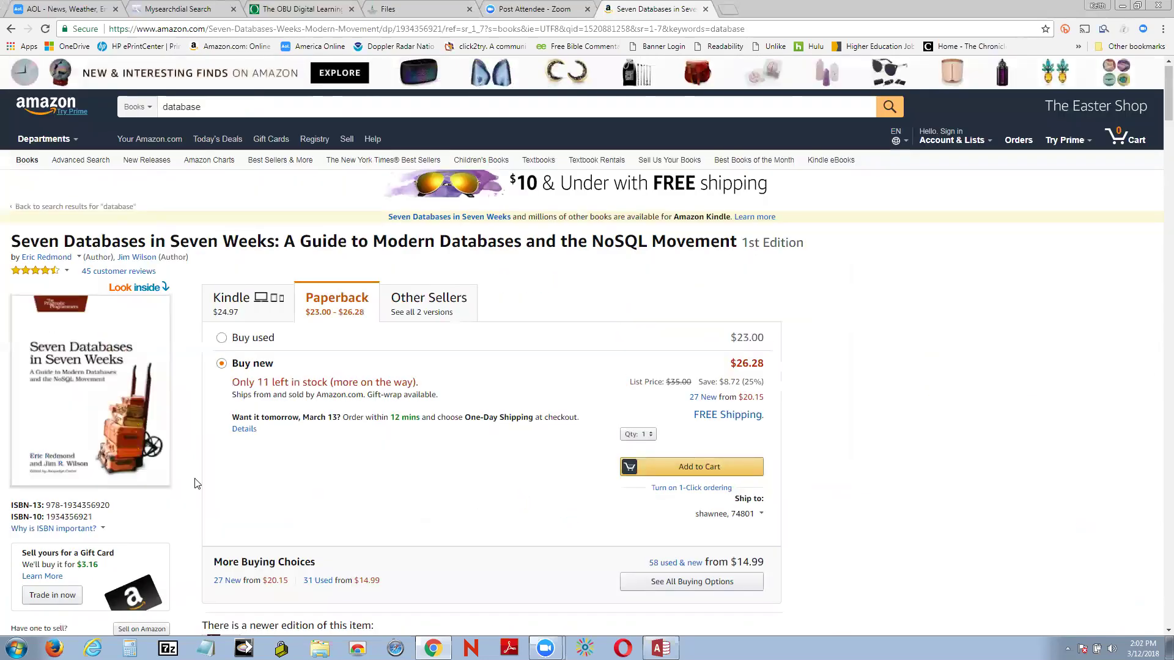
left_click(132, 294)
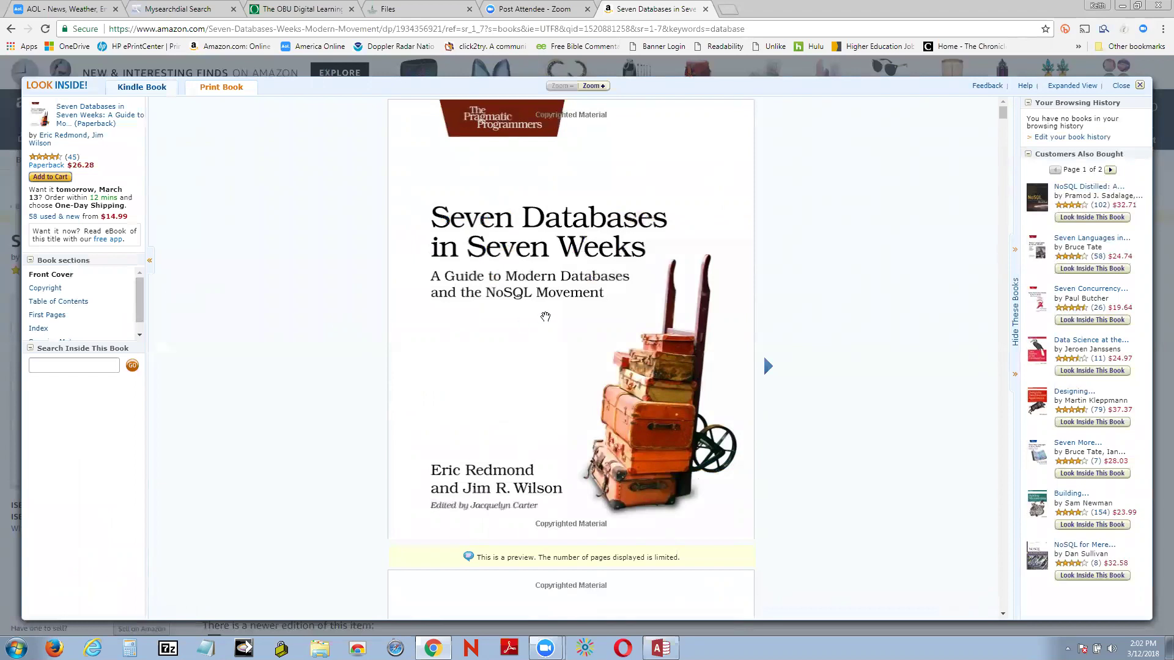
Step: Close the book page and switch back to ACESS CASE ONE in Access
left_click(706, 9)
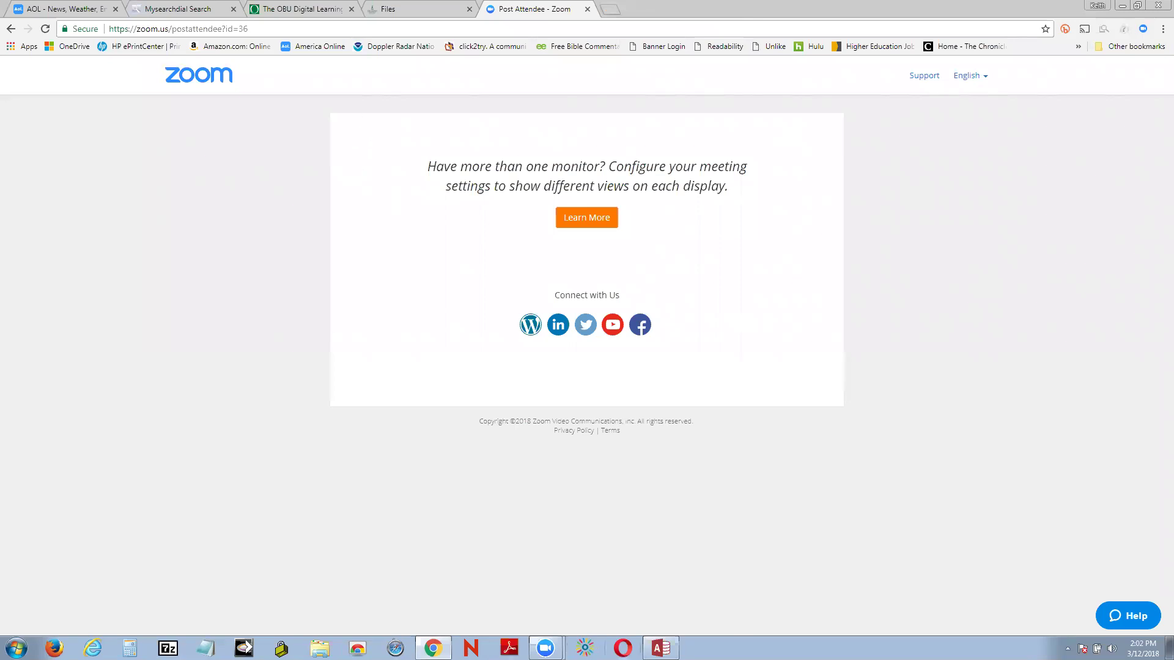
key("alt+Tab")
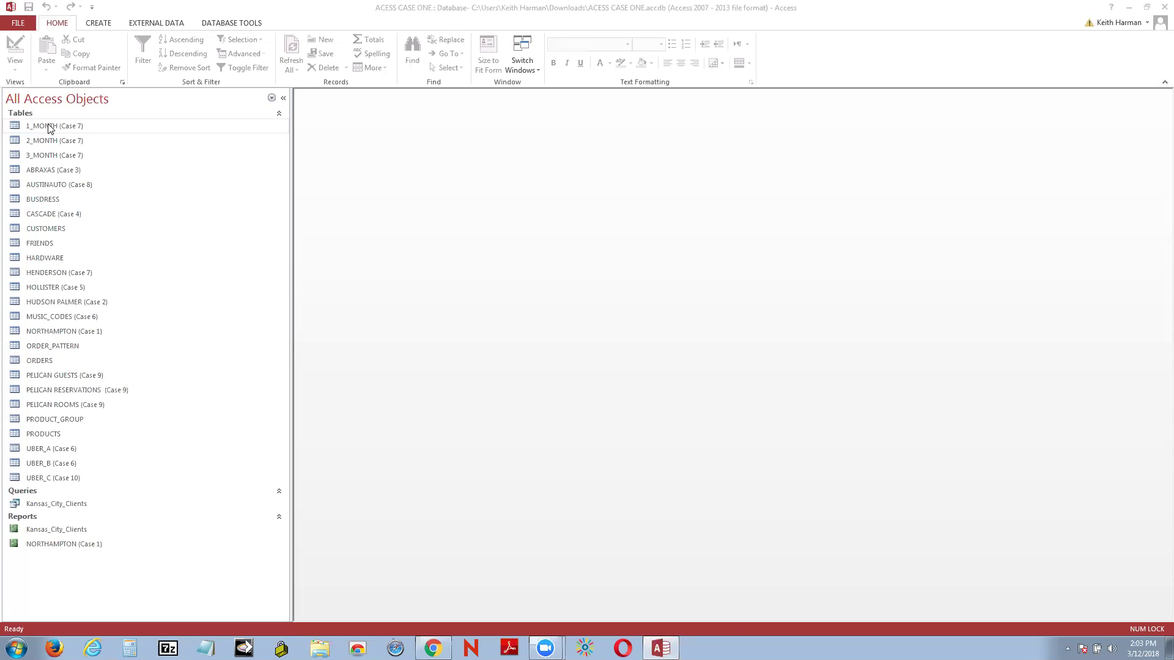
Step: Open the 1_MONTH (Case 7) table from its Navigation Pane shortcut menu to view 15 payroll records
right_click(49, 127)
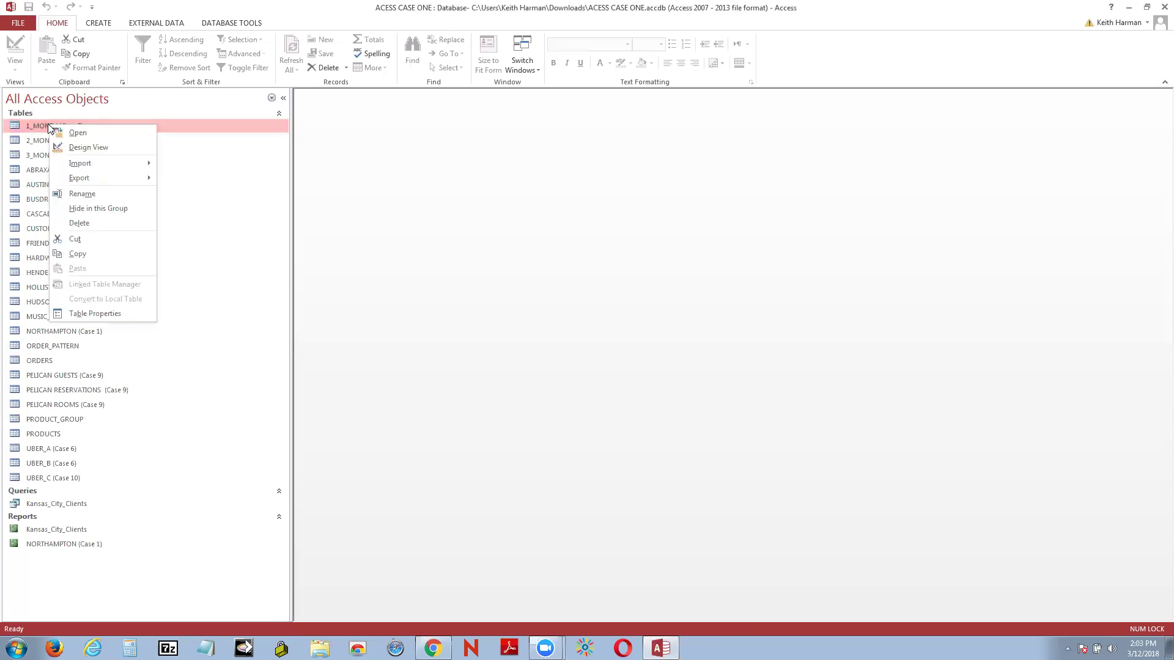
key("Escape")
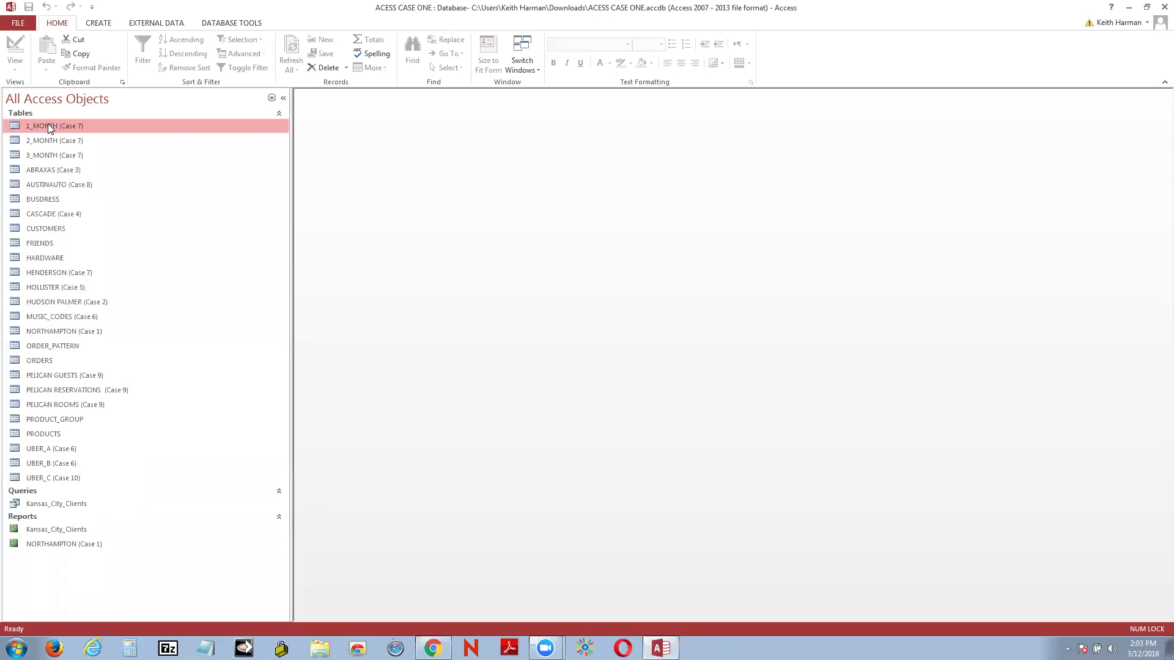
right_click(17, 125)
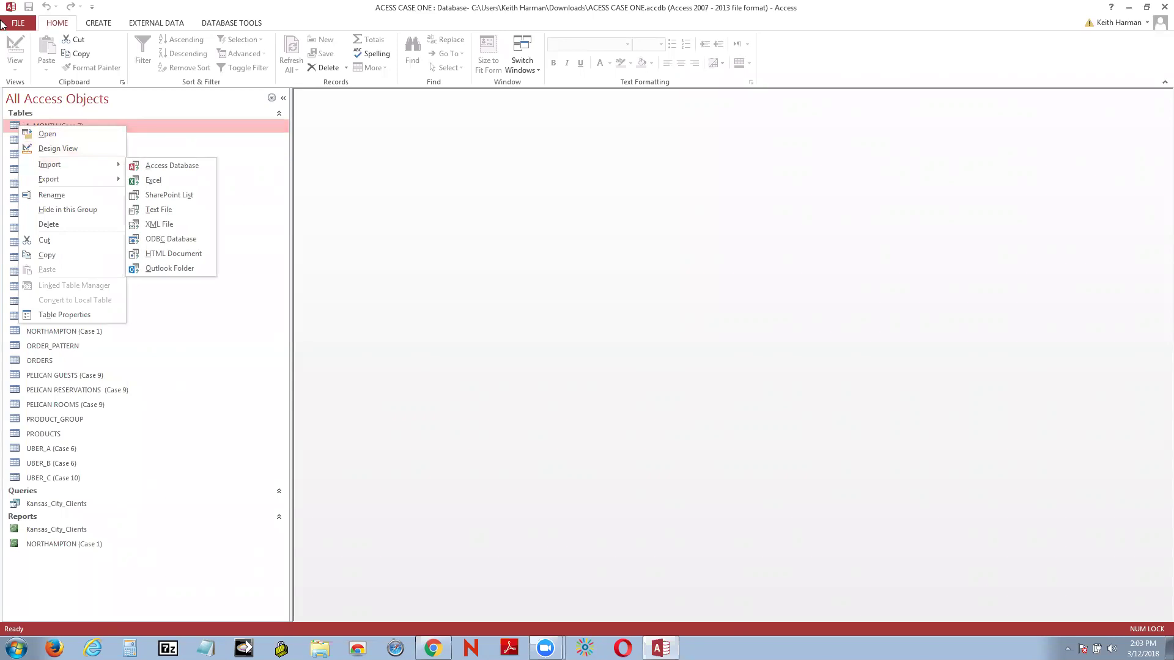
left_click(510, 195)
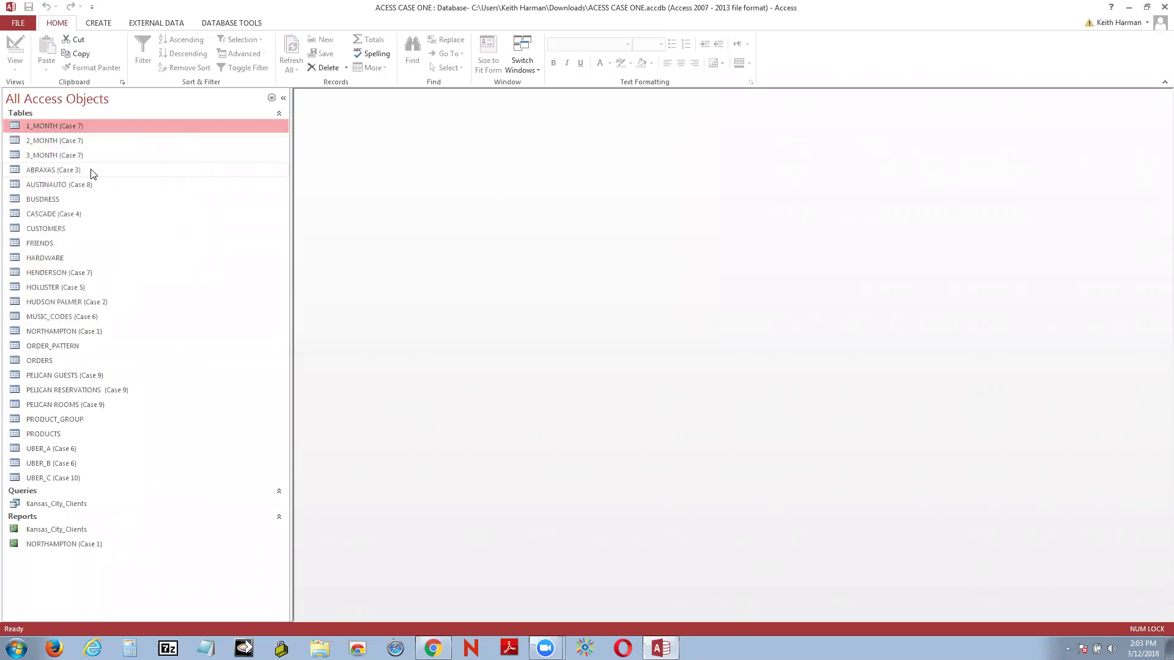
right_click(62, 126)
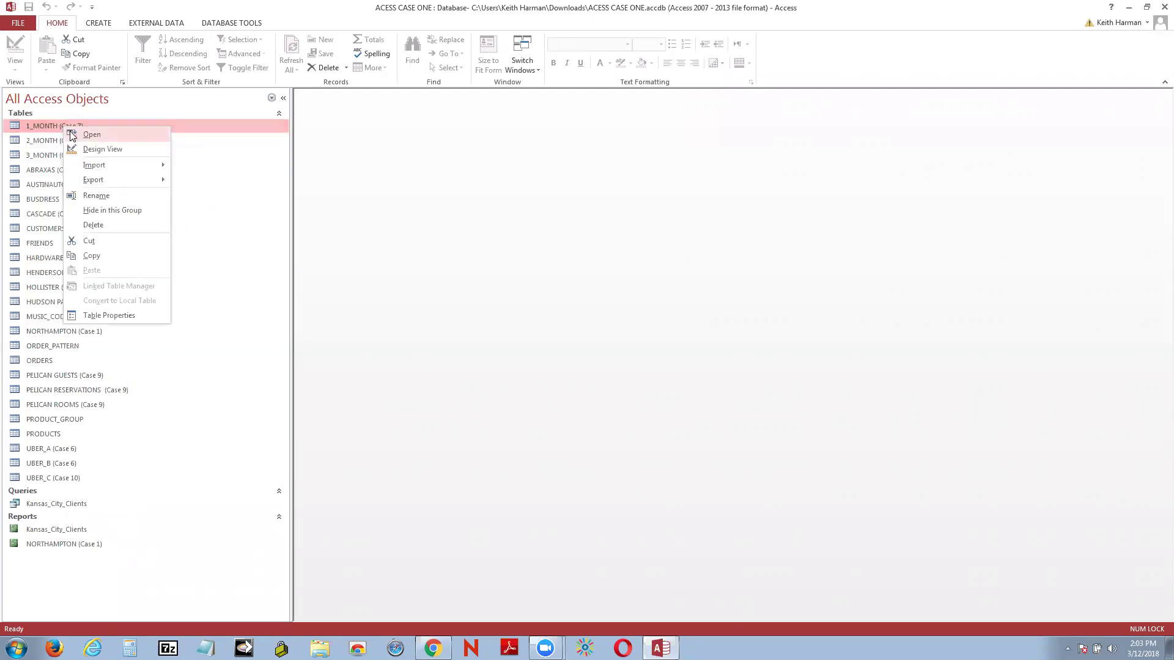
left_click(102, 135)
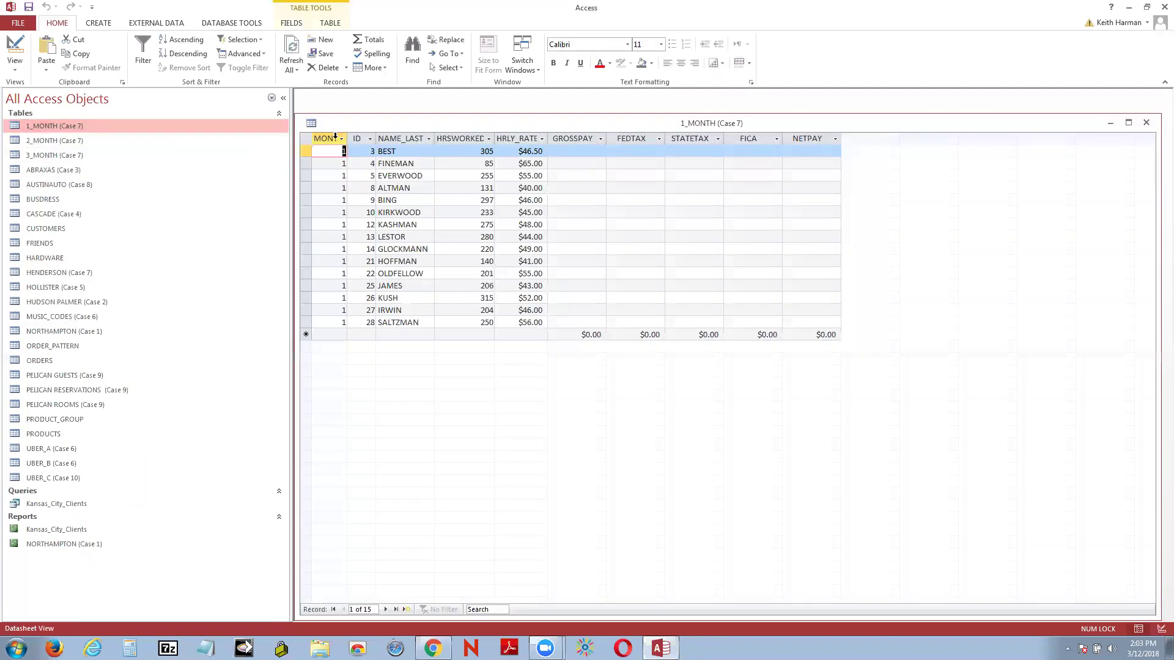
Step: Narrow the Navigation Pane and widen the MONTH and HRSWORKED columns of 1_MONTH
left_click_drag(290, 105, 125, 161)
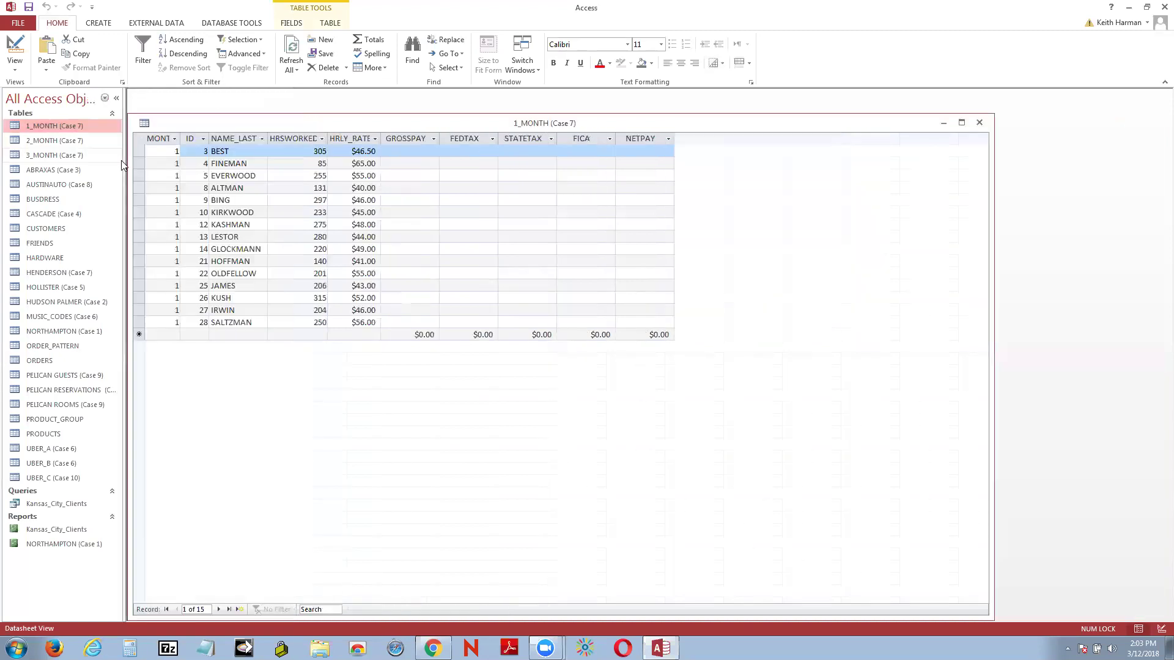
mouse_move(894, 120)
left_mouse_down()
mouse_move(903, 115)
mouse_move(893, 99)
left_mouse_up()
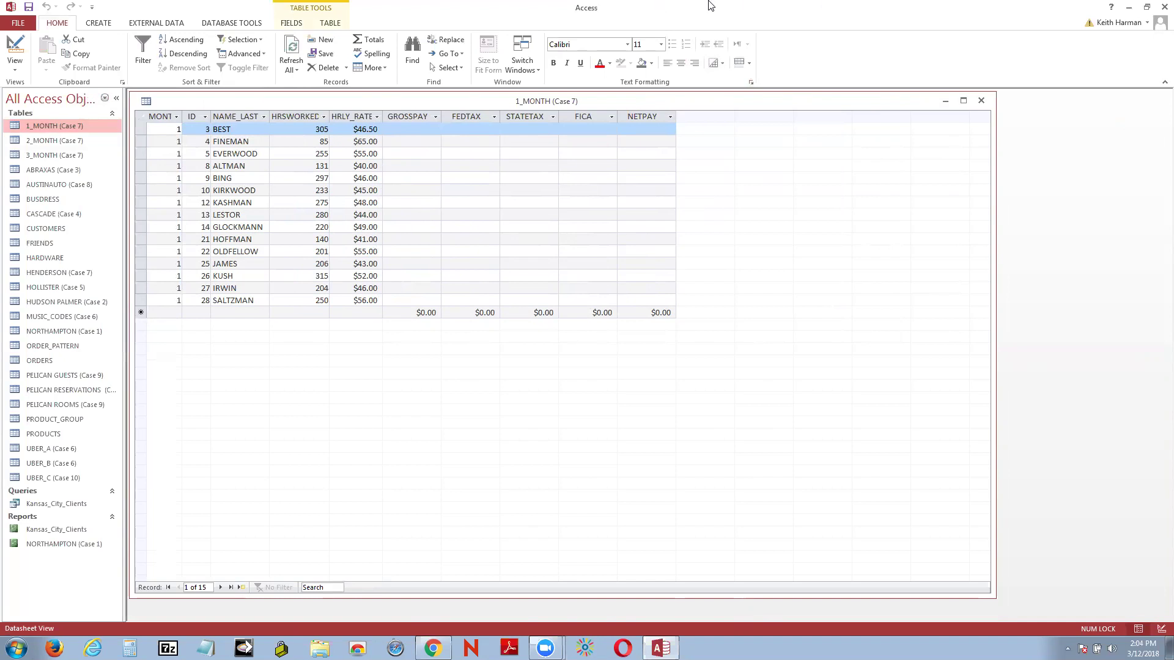
left_click_drag(182, 116, 264, 116)
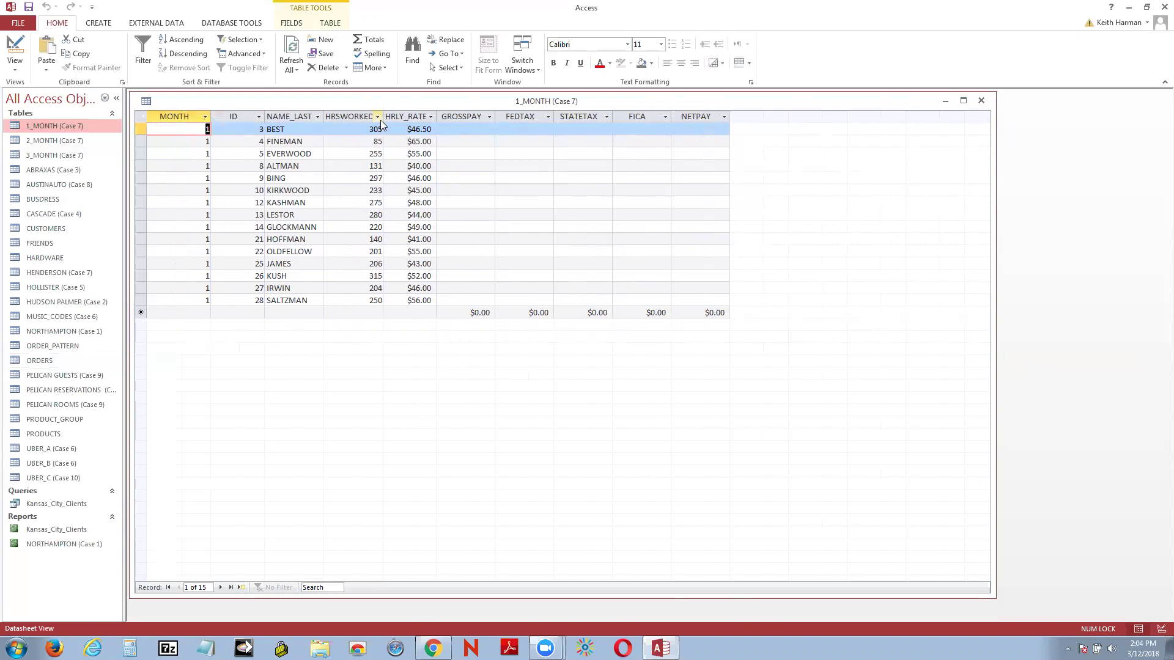
left_click_drag(380, 123, 482, 115)
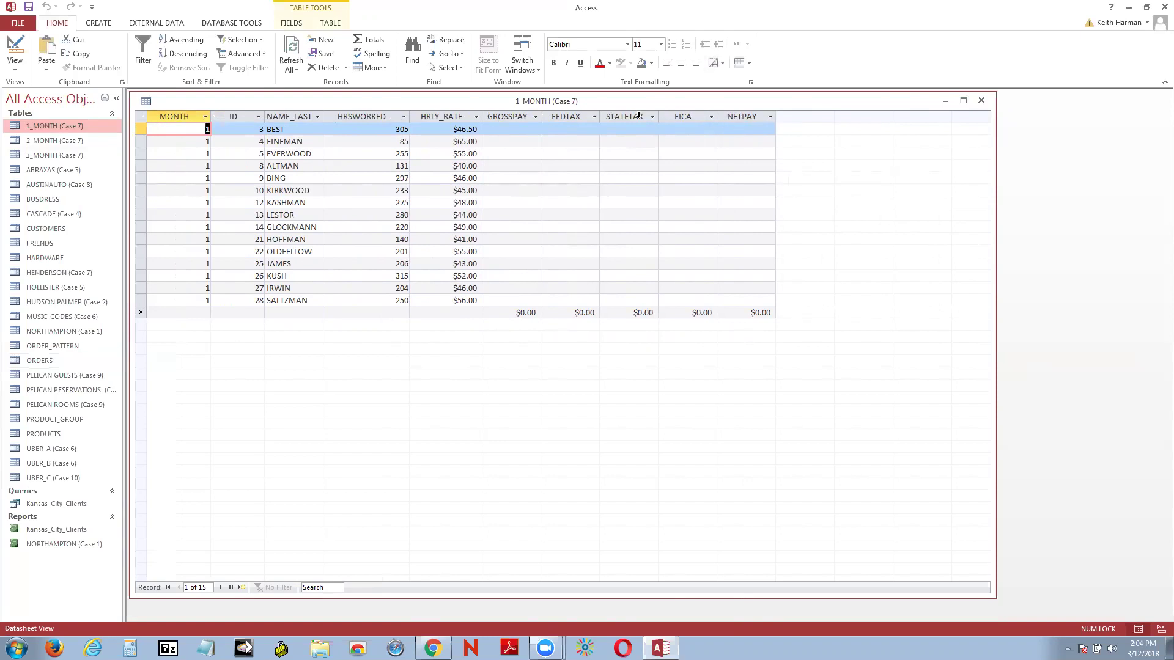
Step: Step through the first record's GROSSPAY, FEDTAX, STATETAX, FICA and NETPAY cells
left_click(522, 130)
left_click(568, 129)
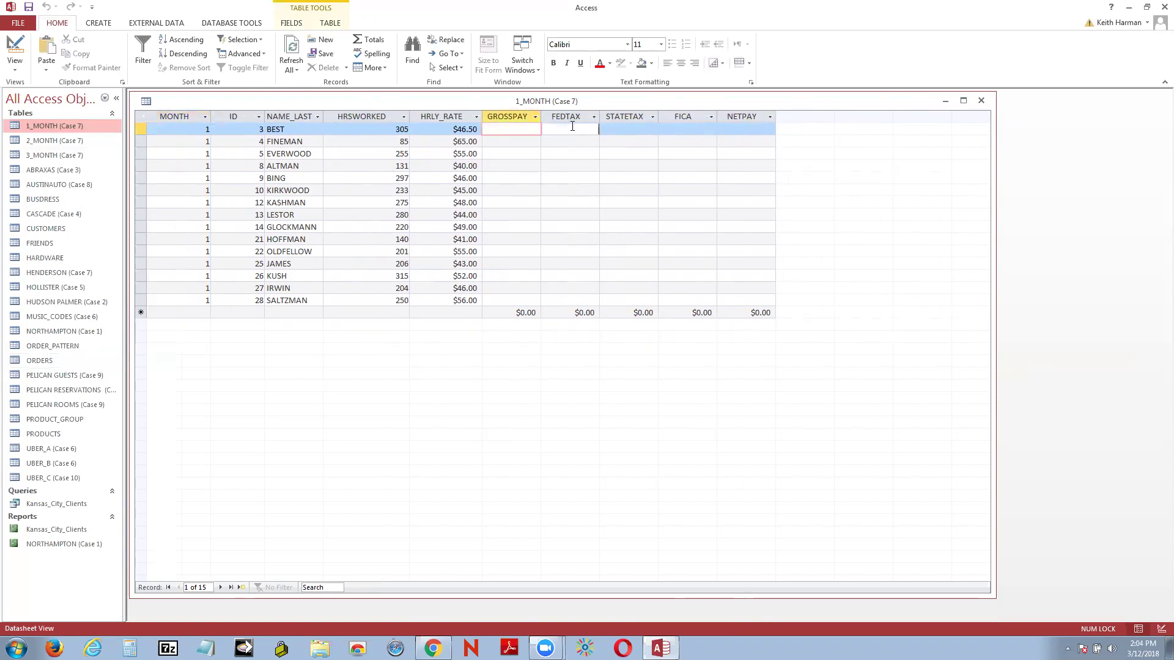
left_click(626, 129)
left_click(675, 129)
left_click(731, 131)
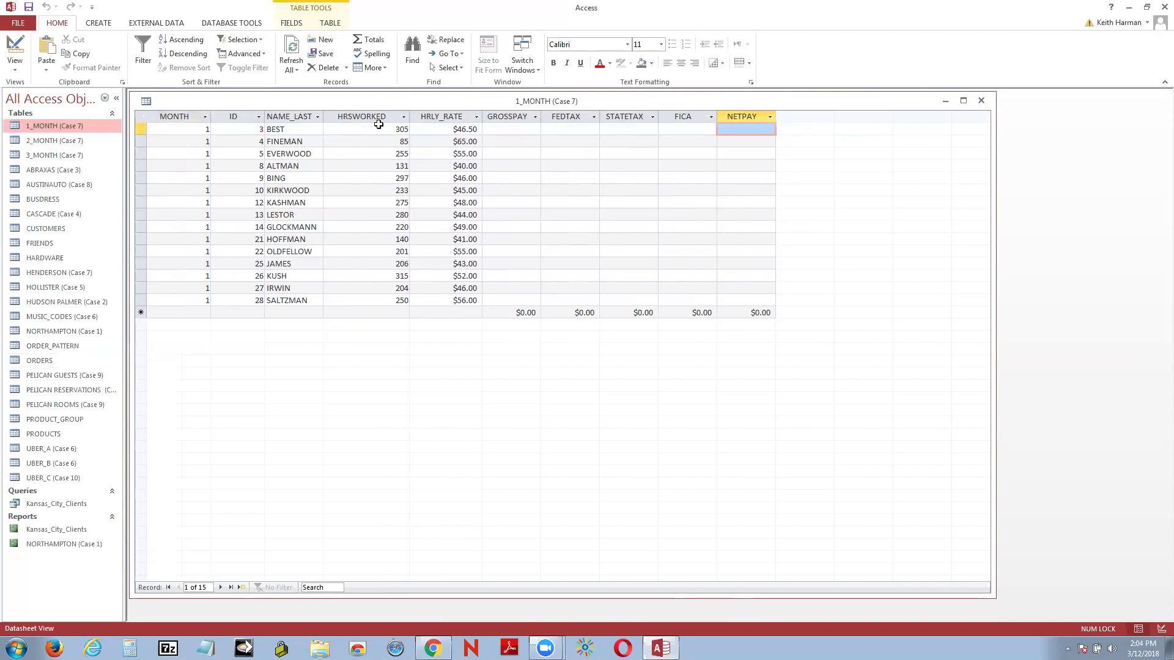
Step: Point out BEST's 305 hours and $46.50 rate, then visit its tax and NETPAY cells
left_click(397, 129)
left_click(419, 132)
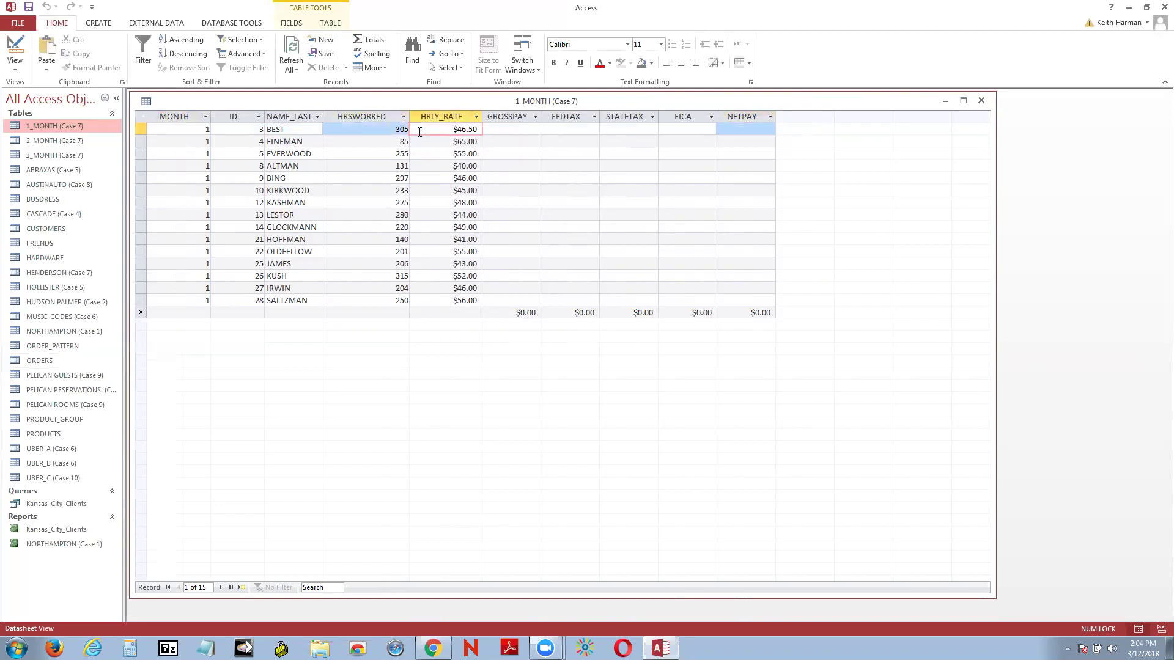
left_click(567, 129)
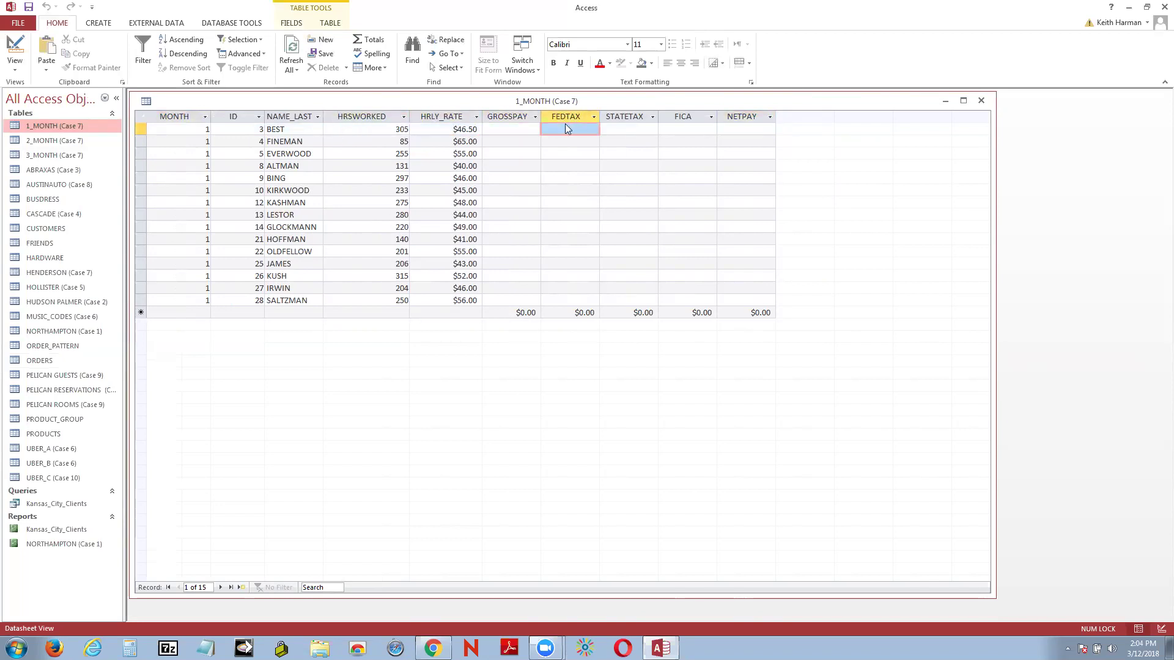
left_click(621, 131)
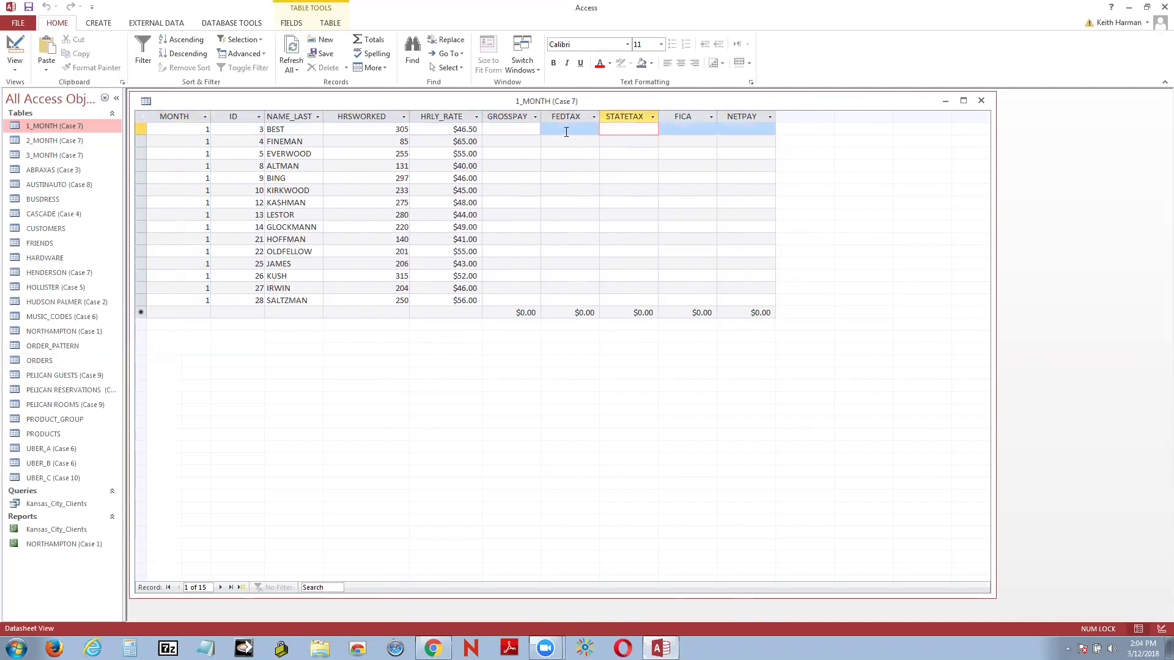
left_click(566, 130)
left_click(611, 130)
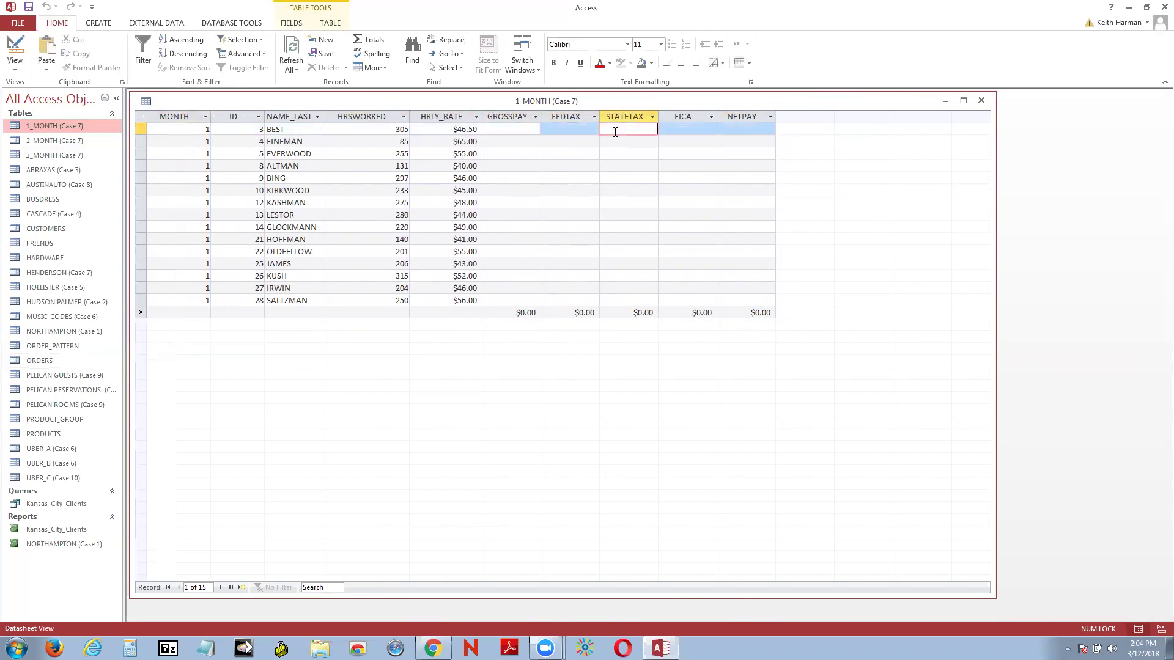
left_click(704, 130)
left_click(739, 131)
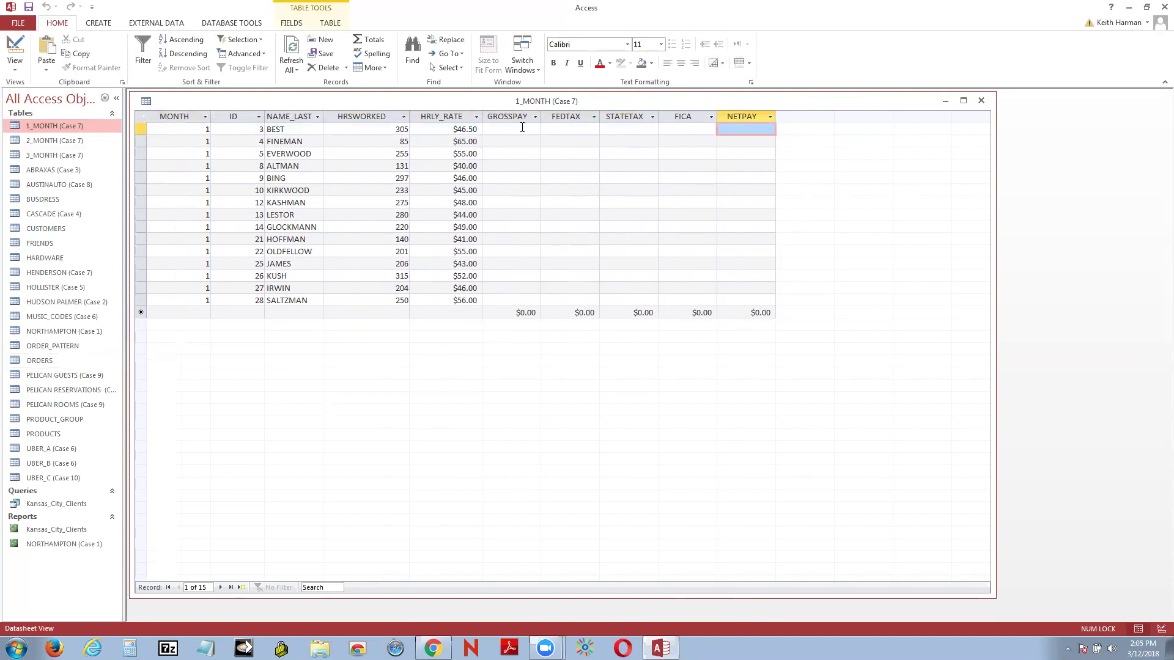
left_click(522, 127)
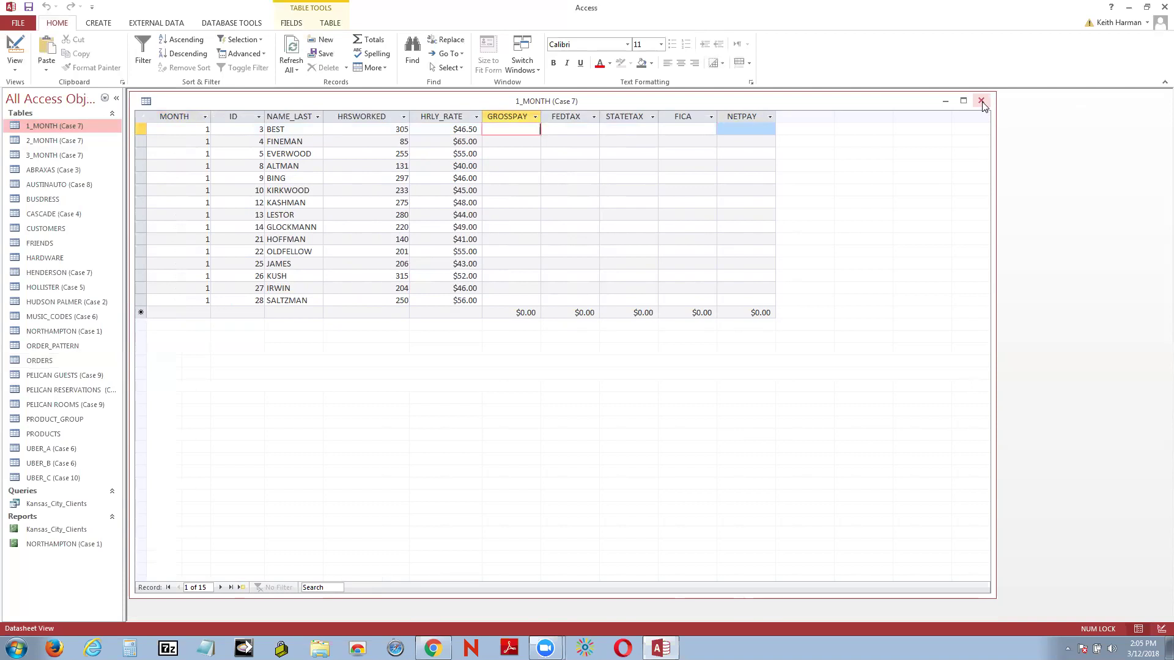
Step: Close 1_MONTH with No to saving layout, then open the 2_MONTH (Case 7) table
left_click(981, 102)
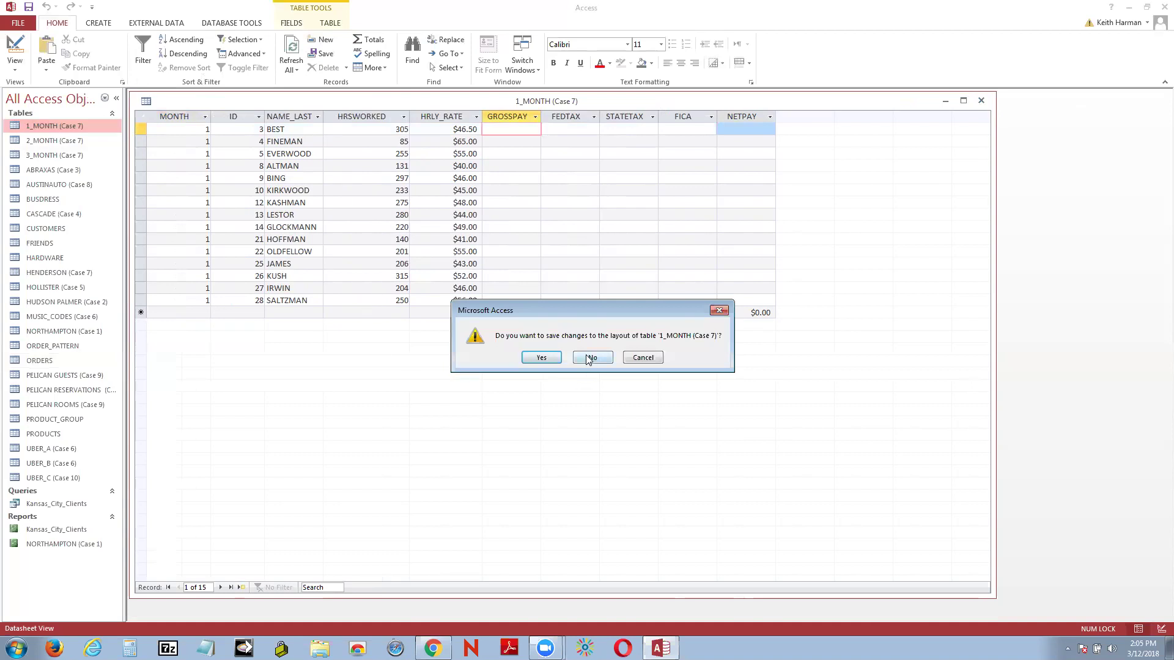
left_click(591, 358)
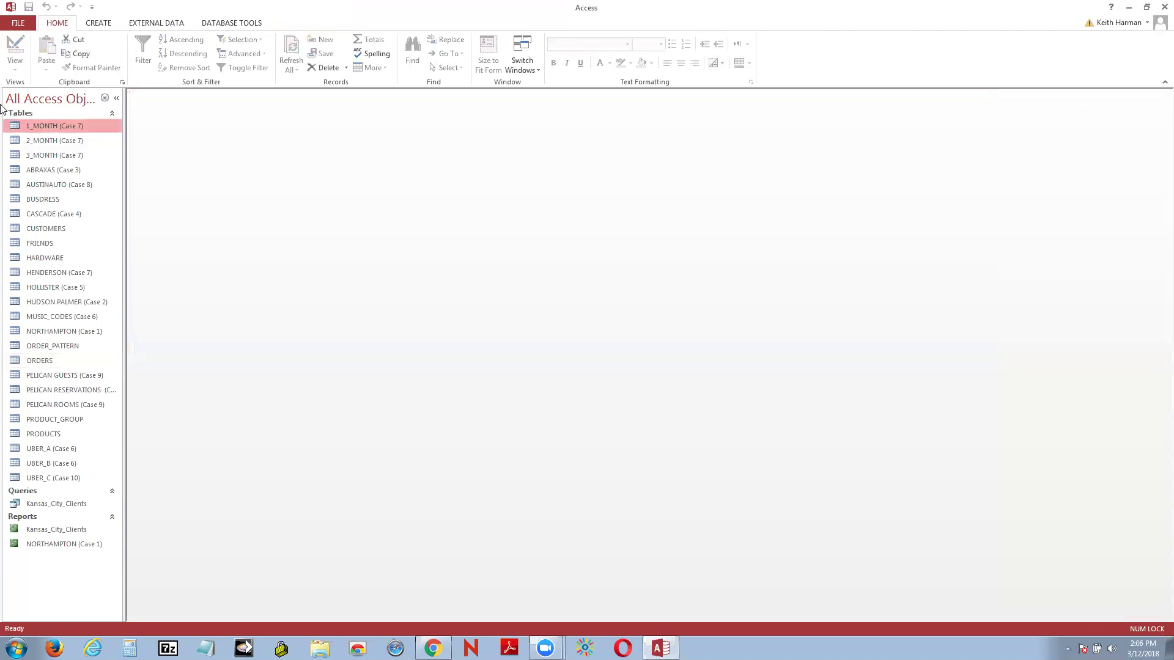
right_click(72, 144)
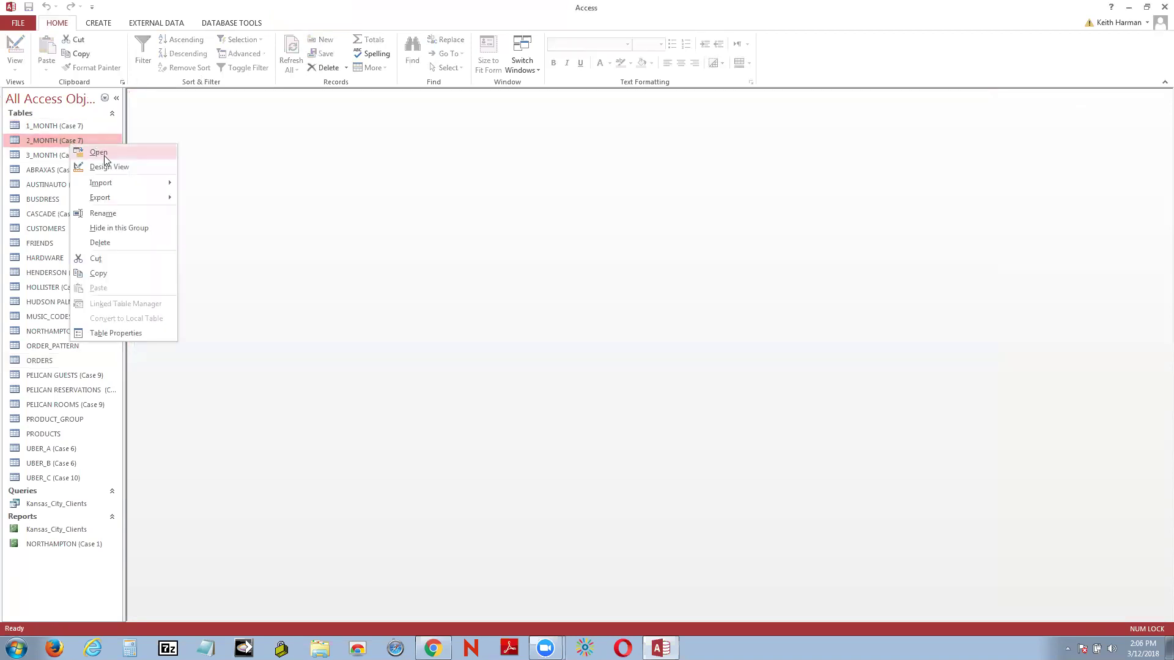
left_click(103, 153)
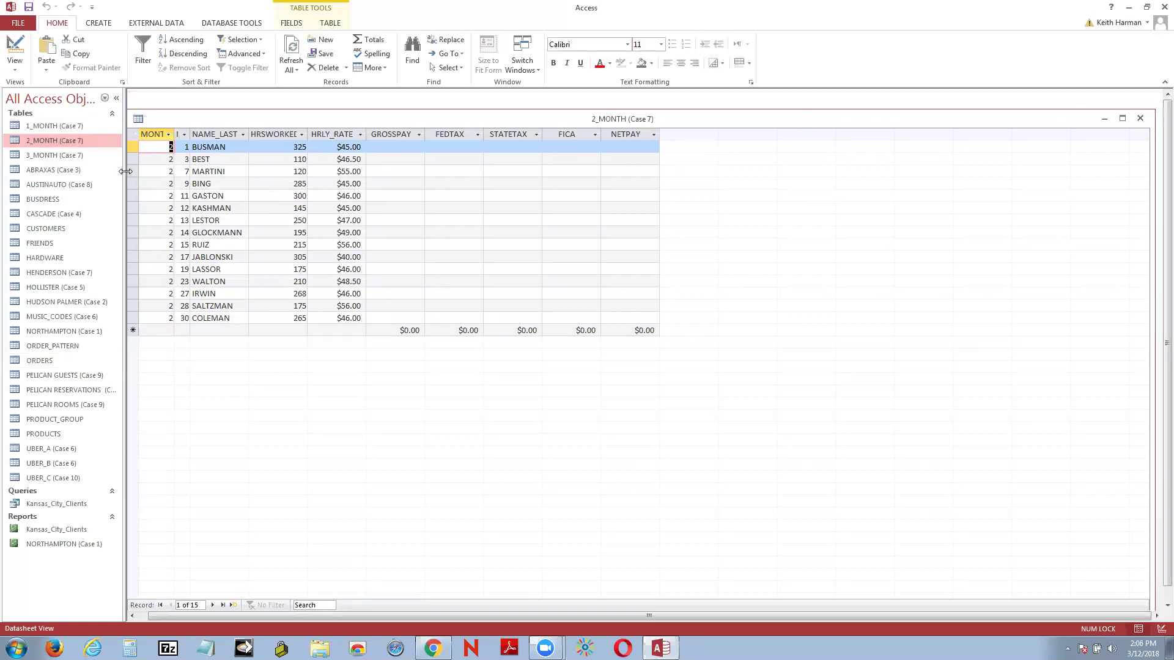
Step: Open 3_MONTH (Case 7) from the Navigation Pane and bring up its view options
right_click(67, 155)
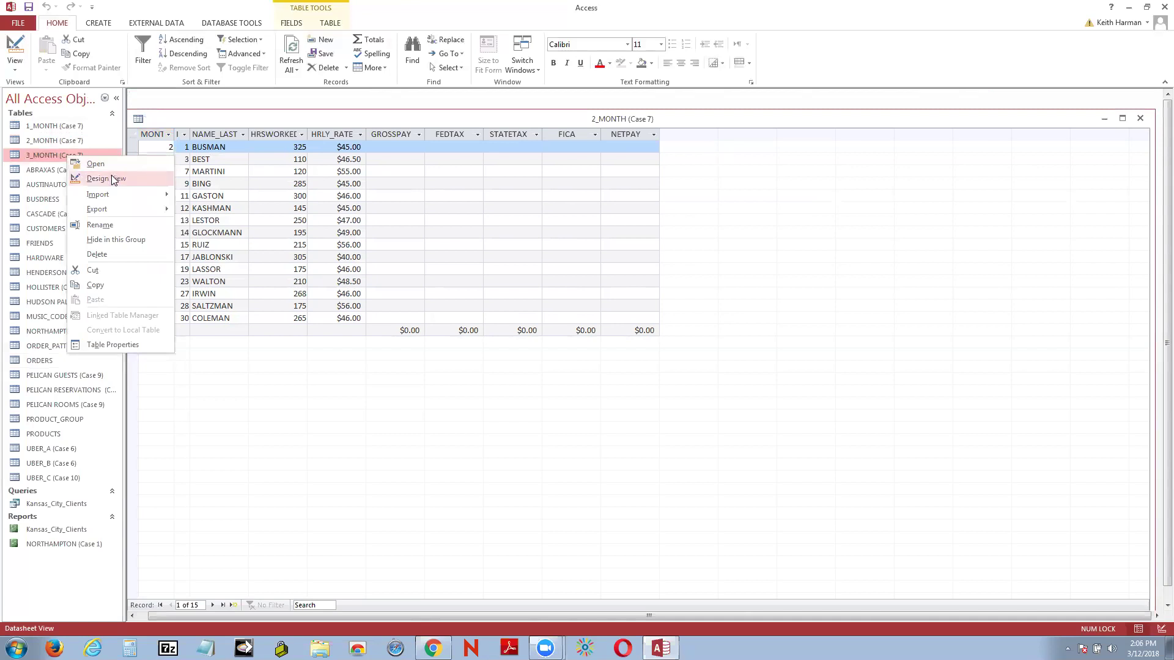
left_click(110, 165)
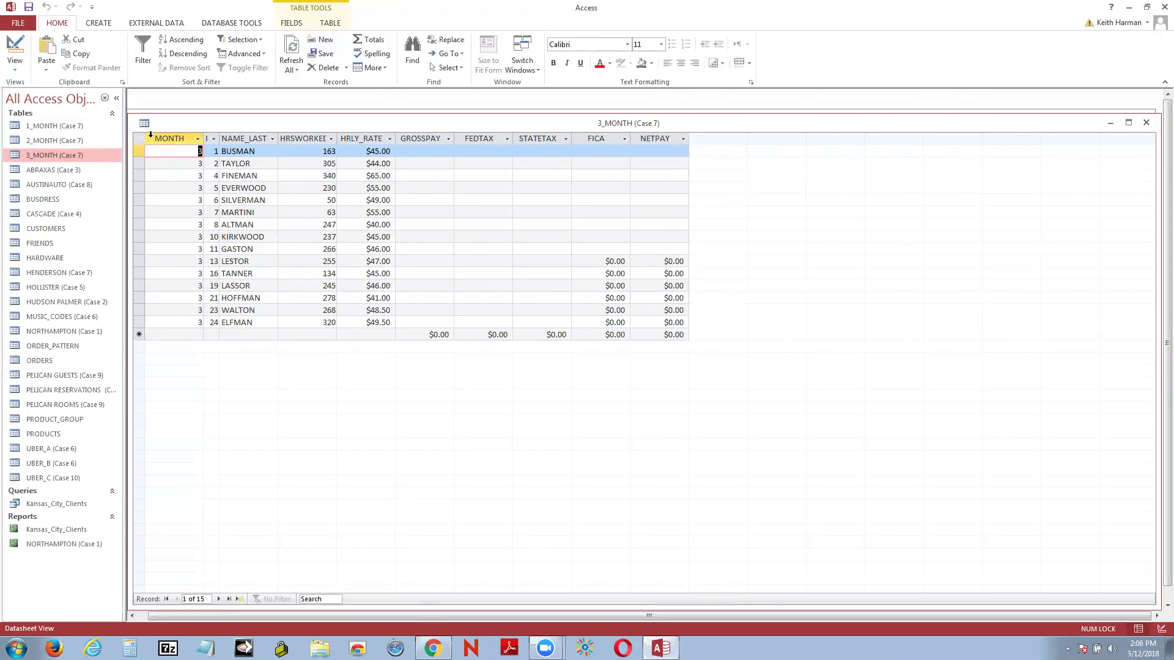
right_click(166, 122)
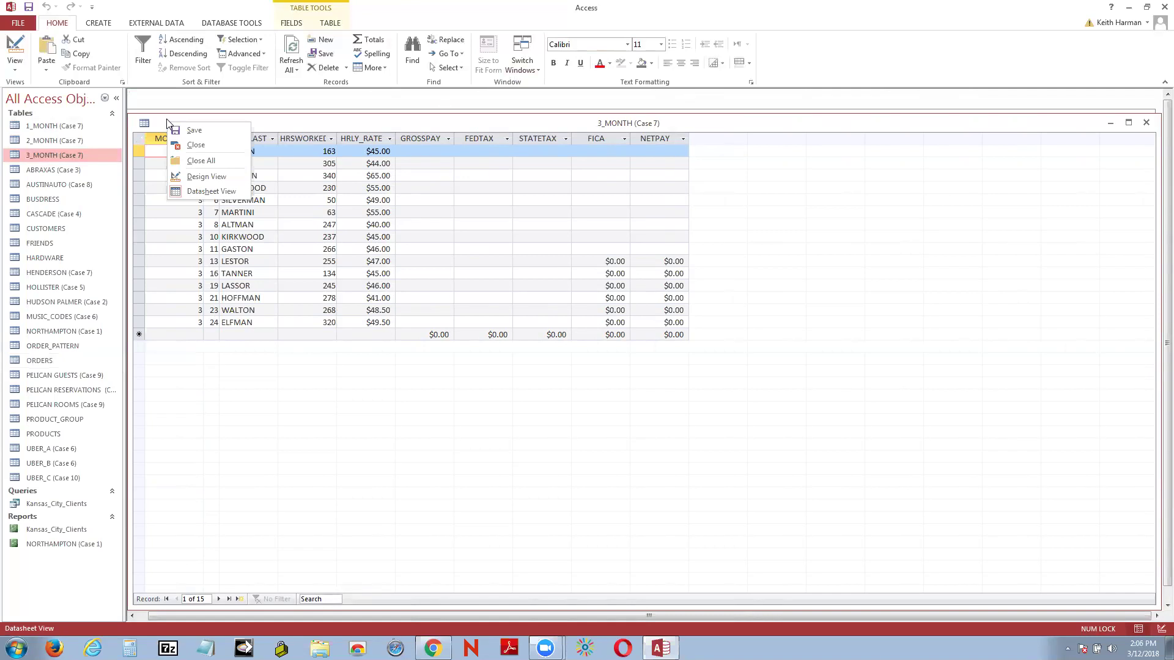
left_click(15, 54)
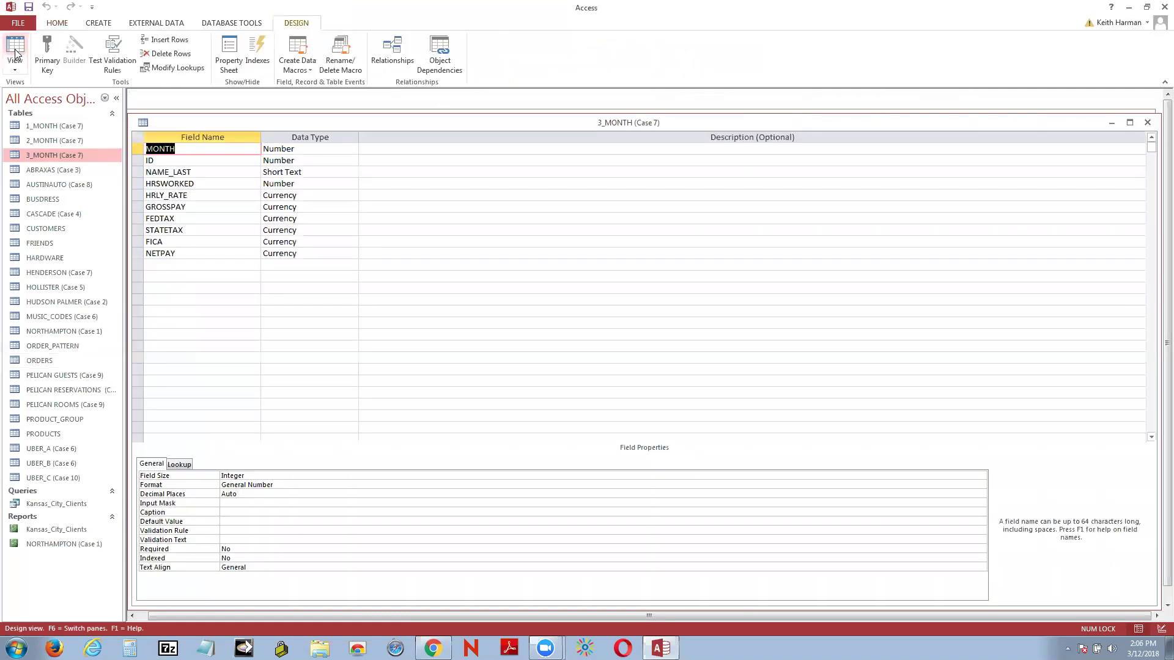
left_click(340, 147)
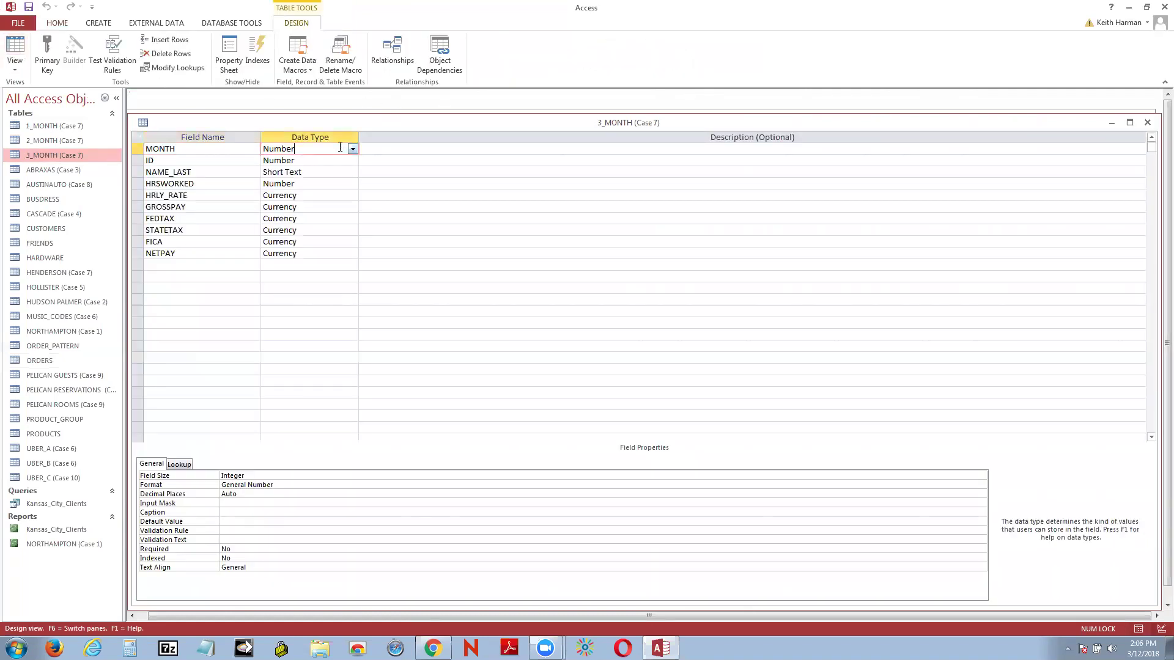
left_click(243, 153)
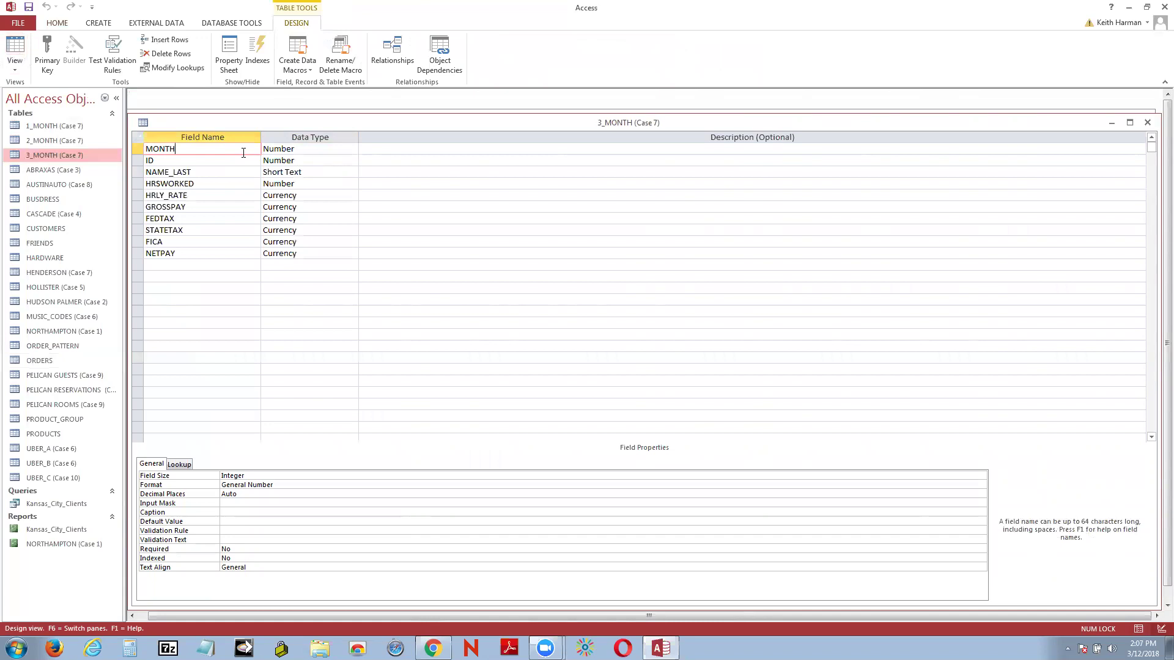
left_click(343, 147)
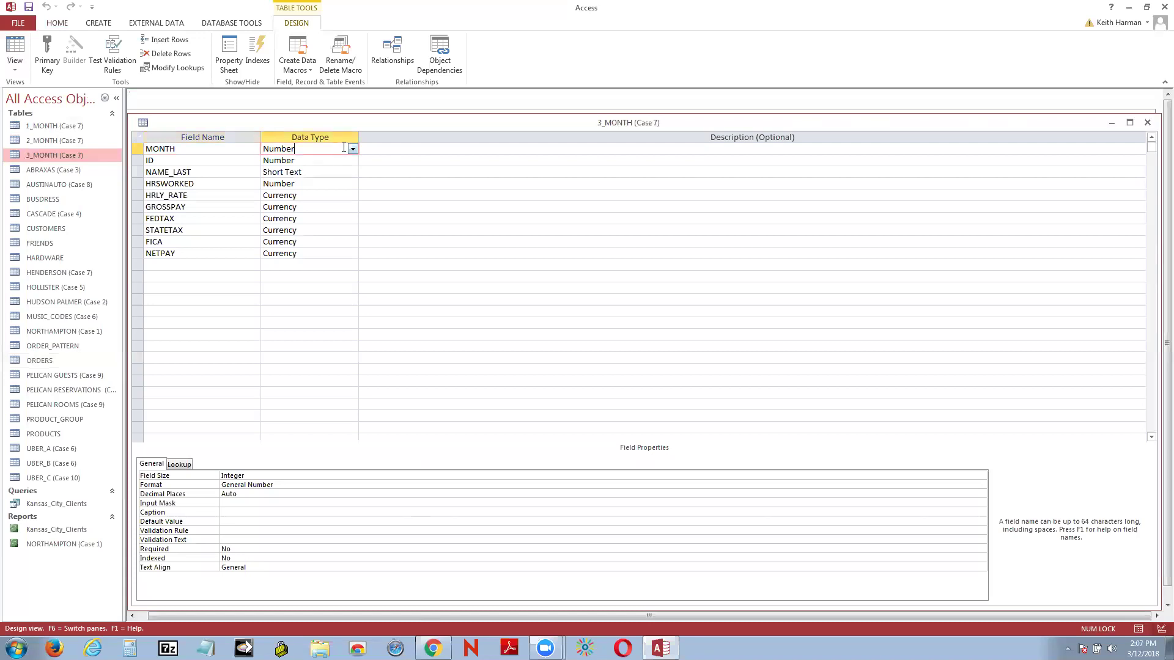
left_click(203, 153)
left_click(346, 145)
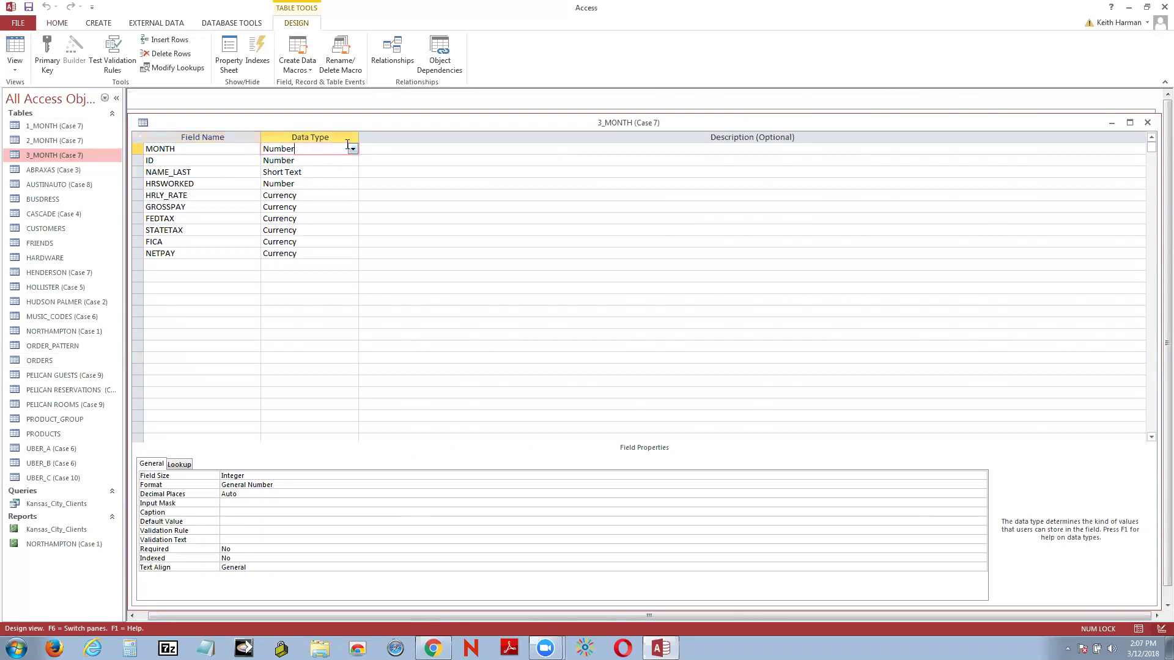
left_click(199, 158)
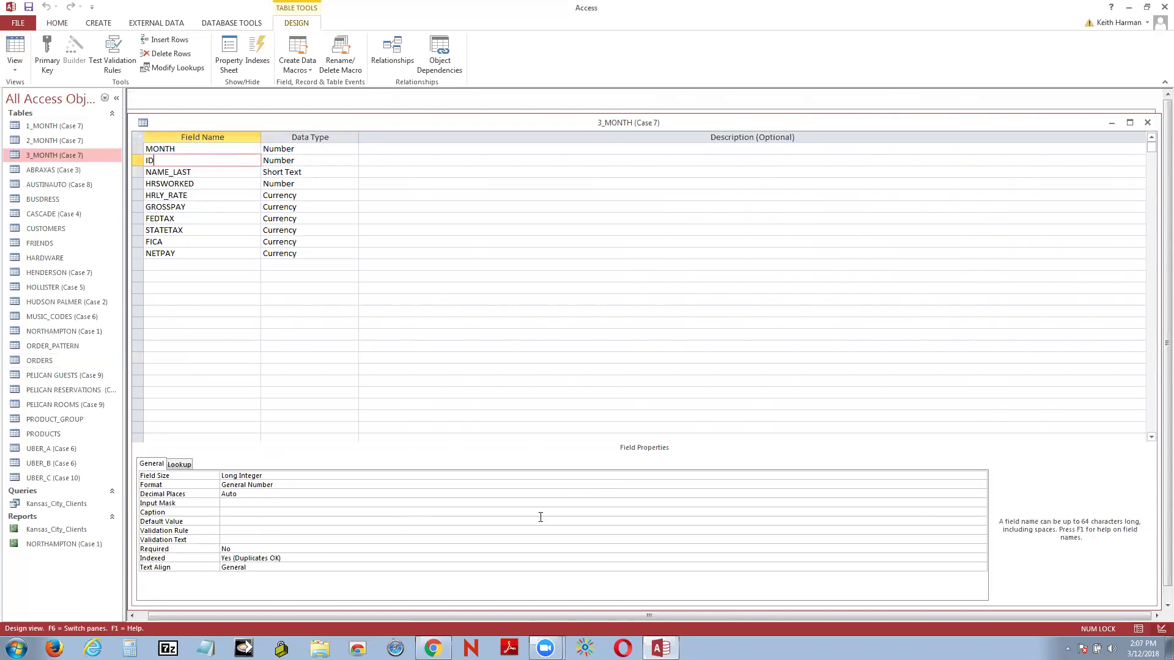
left_click(244, 549)
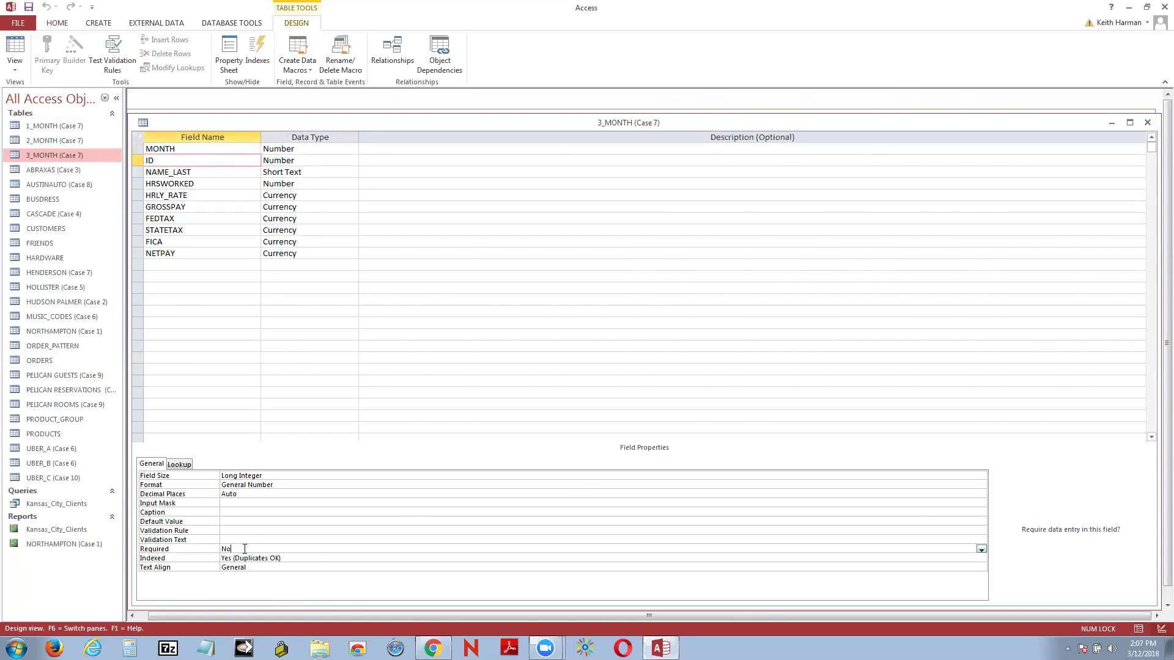
left_click(292, 558)
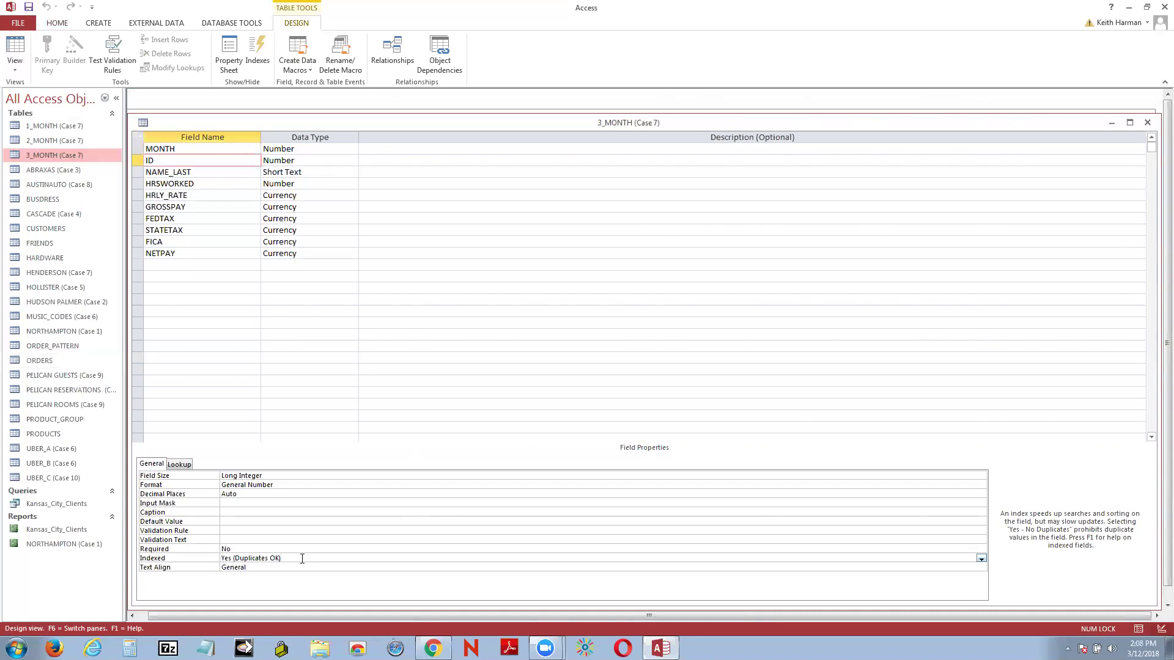
left_click(269, 549)
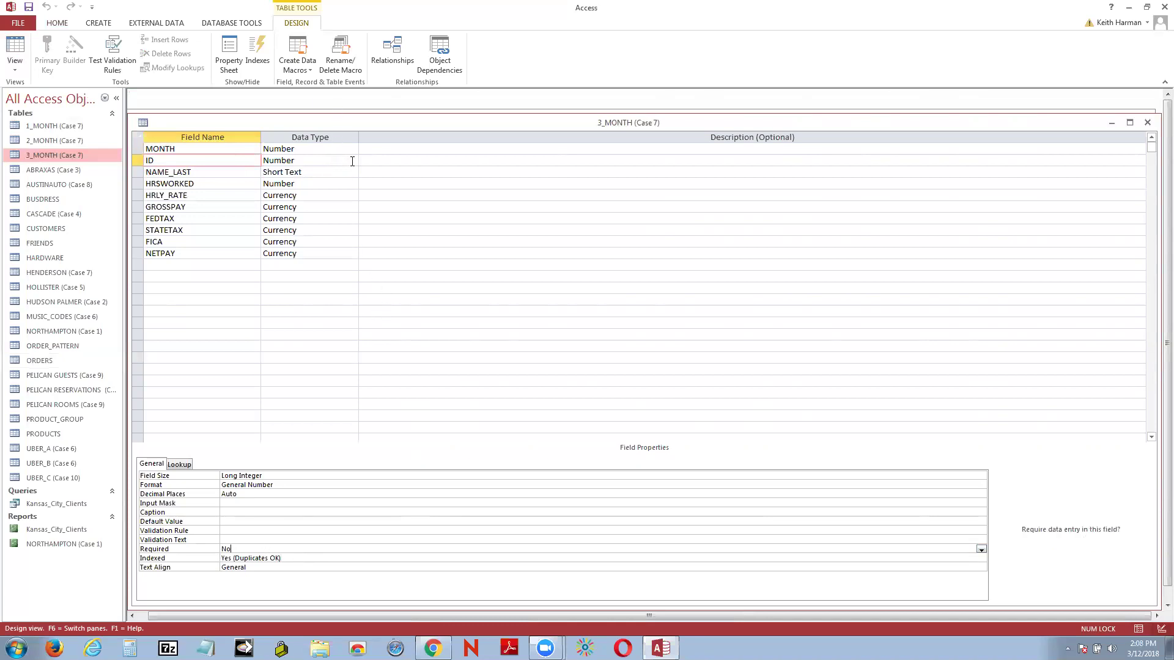
left_click(352, 161)
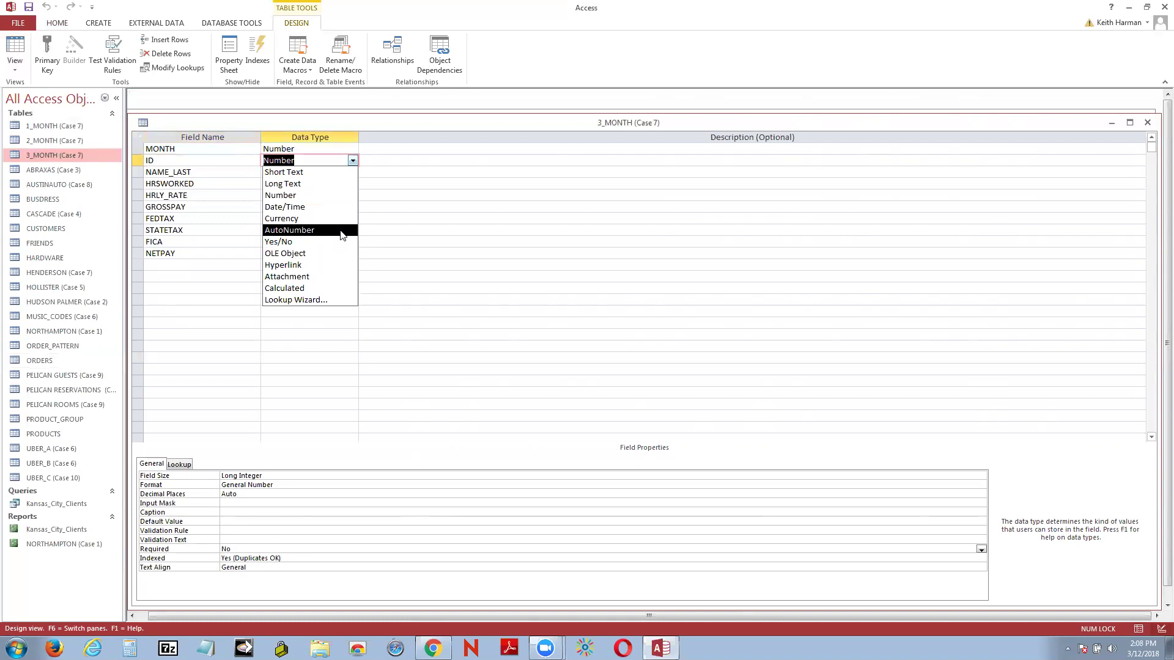
left_click(452, 167)
left_click(216, 156)
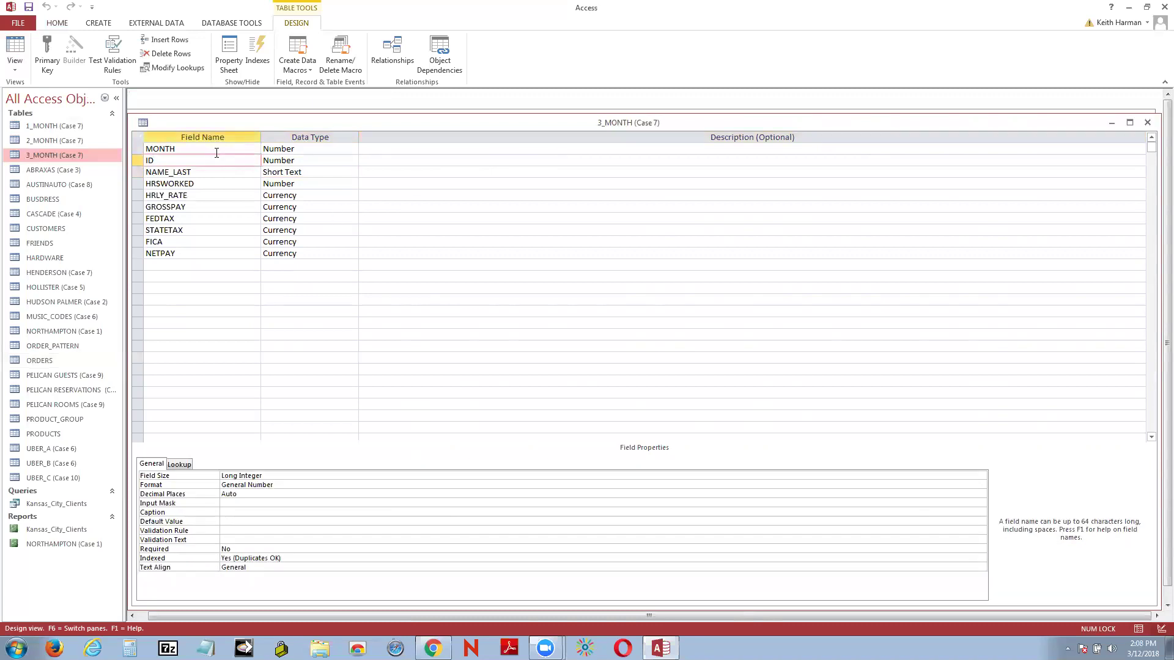
left_click(219, 147)
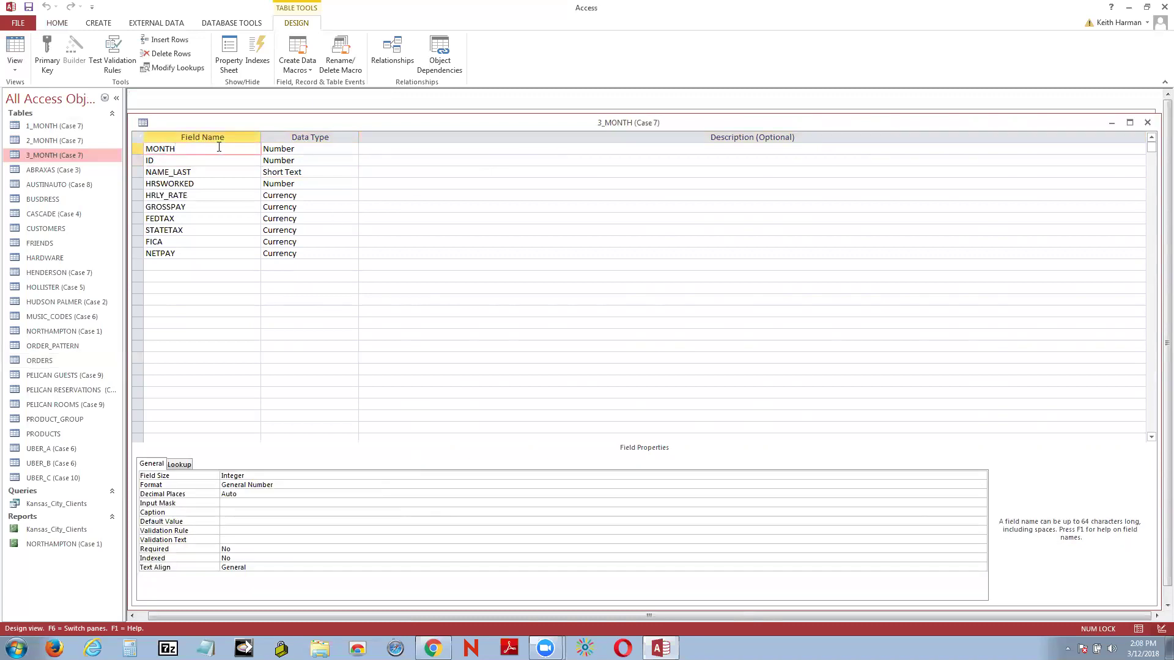
left_click(212, 159)
left_click(210, 178)
left_click(212, 171)
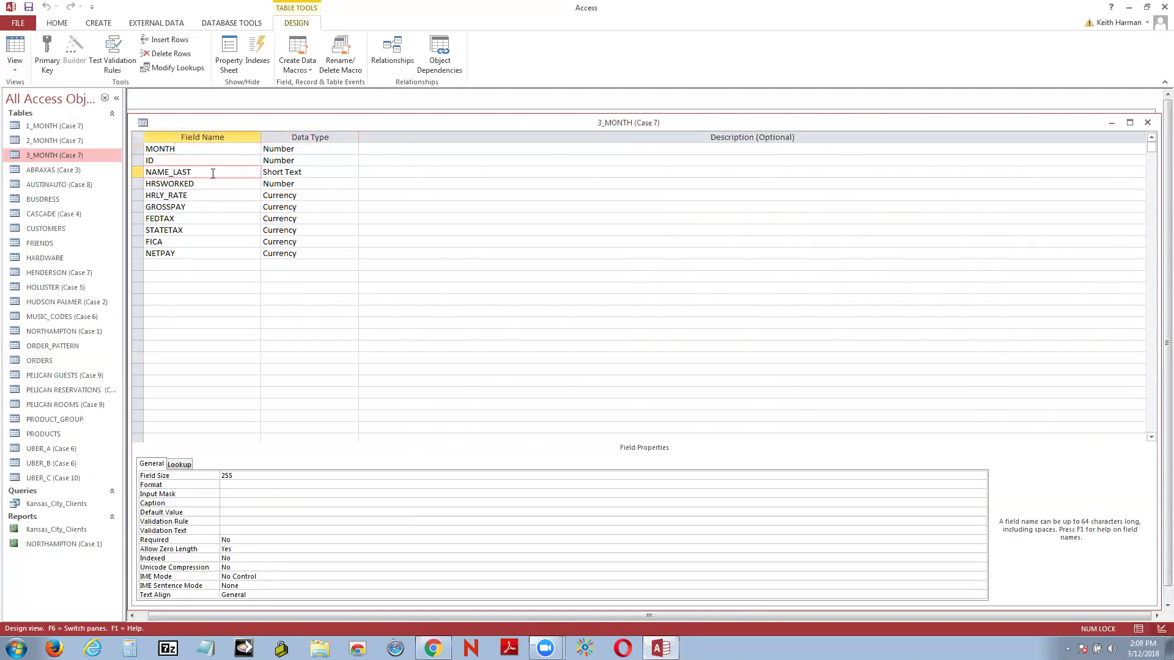
left_click(216, 192)
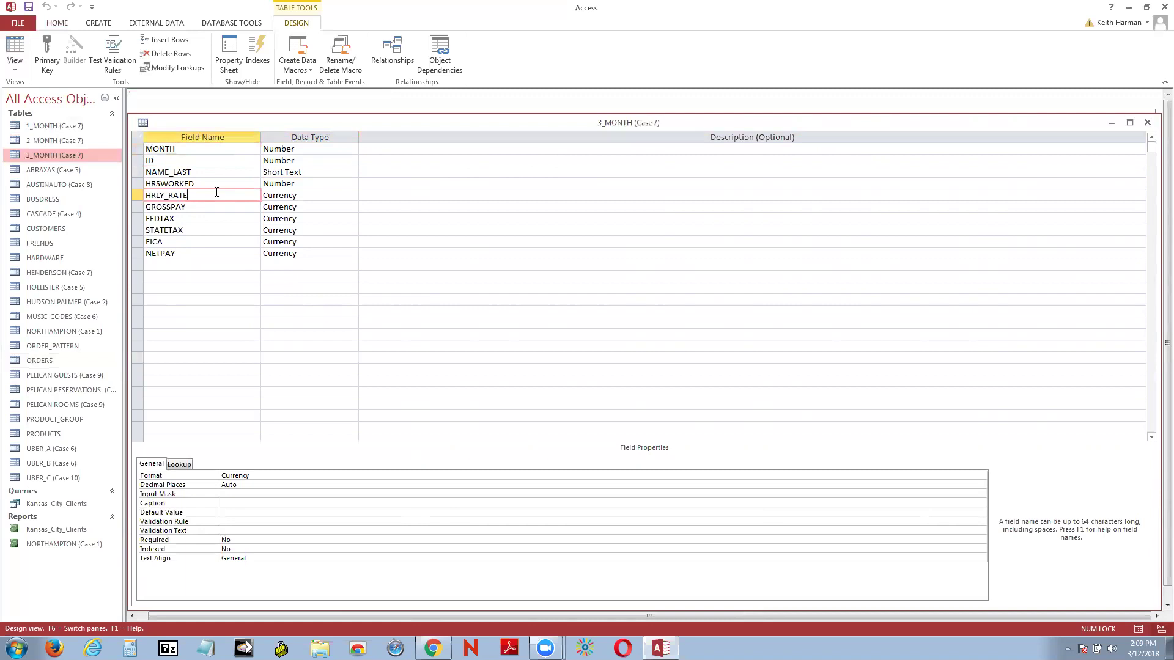
left_click(258, 537)
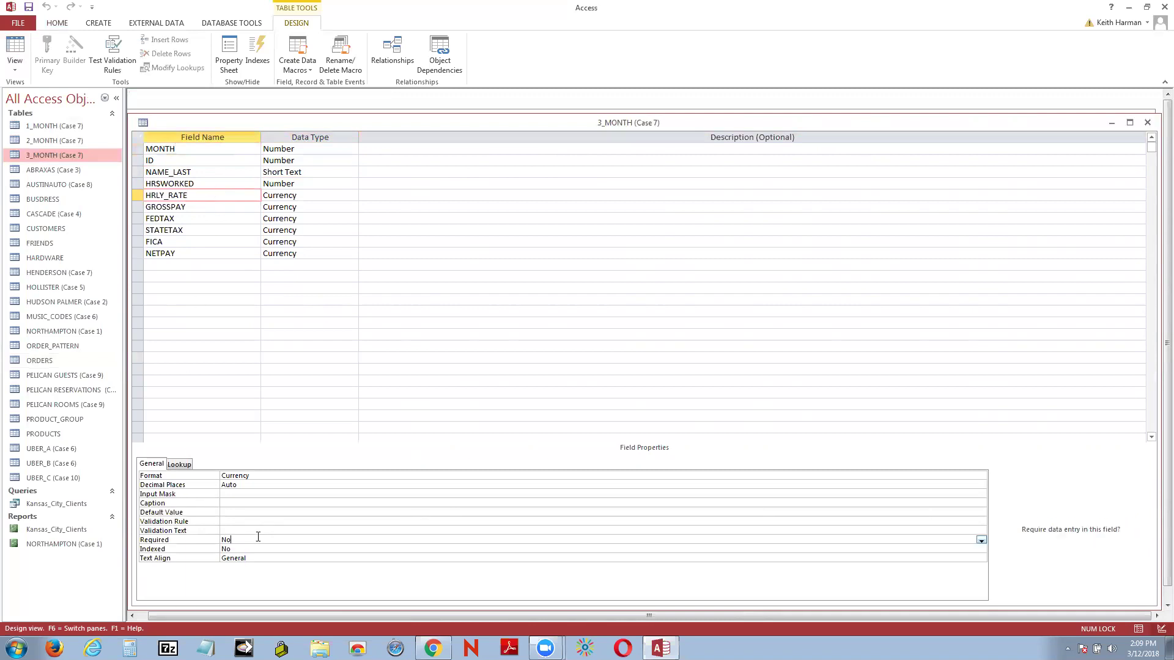
left_click(251, 547)
left_click(254, 558)
left_click(9, 6)
left_click(24, 22)
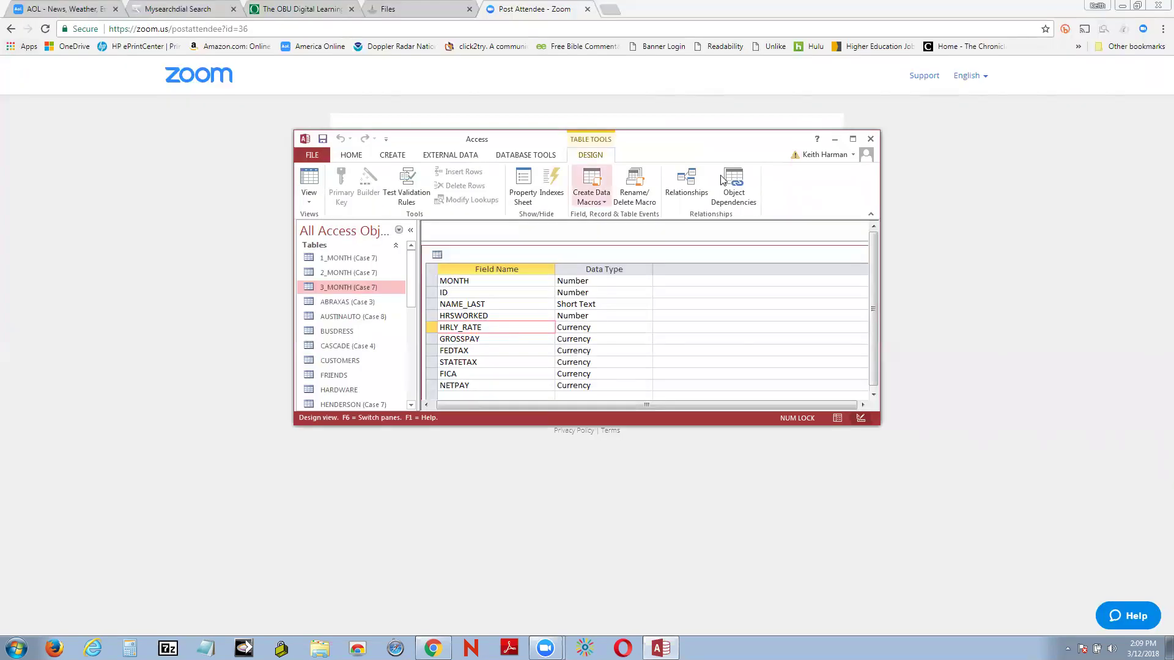
Step: Maximize Access, show 3_MONTH in Datasheet View, then close the 3_MONTH tab
left_click(851, 139)
left_click(19, 59)
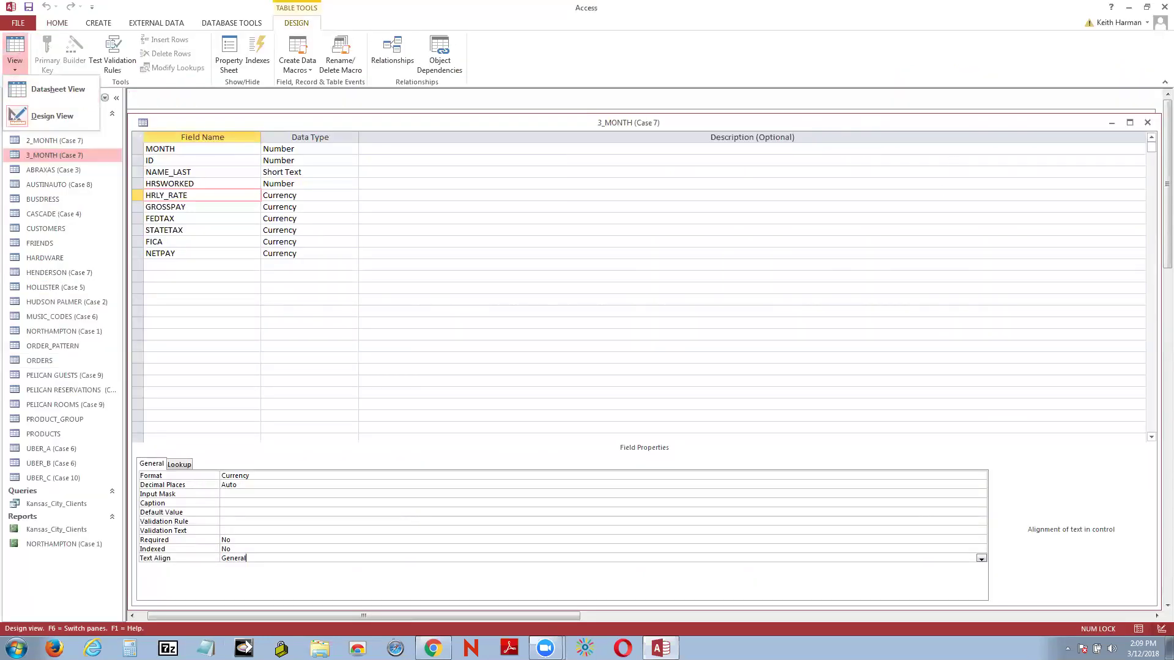
left_click(58, 89)
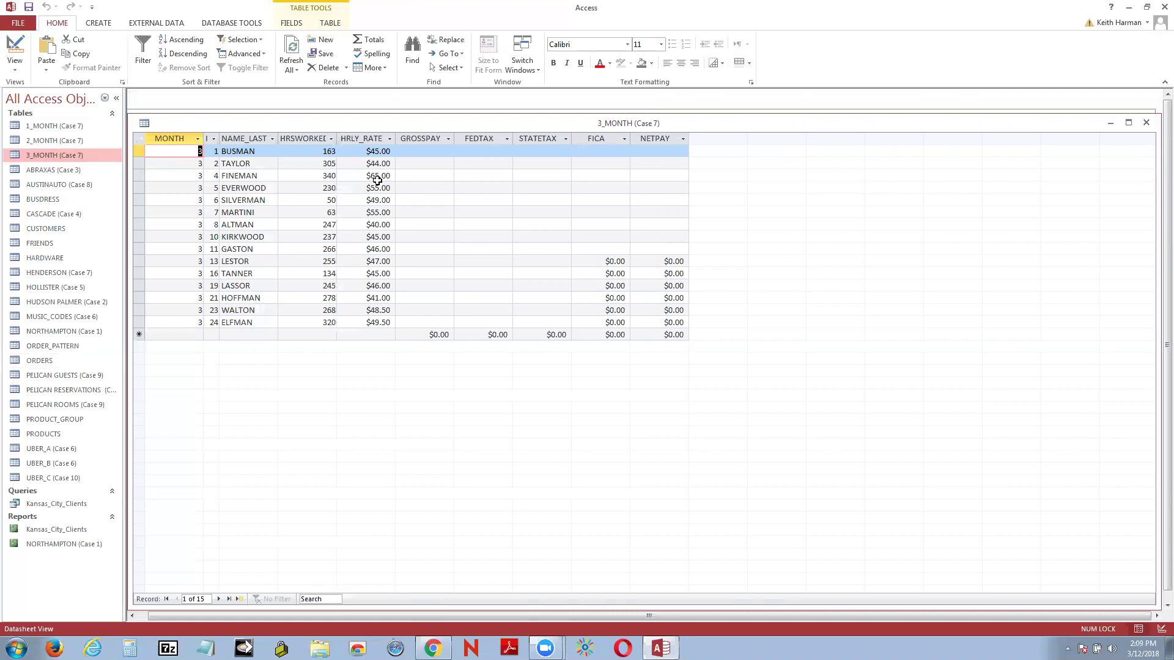
left_click(1146, 124)
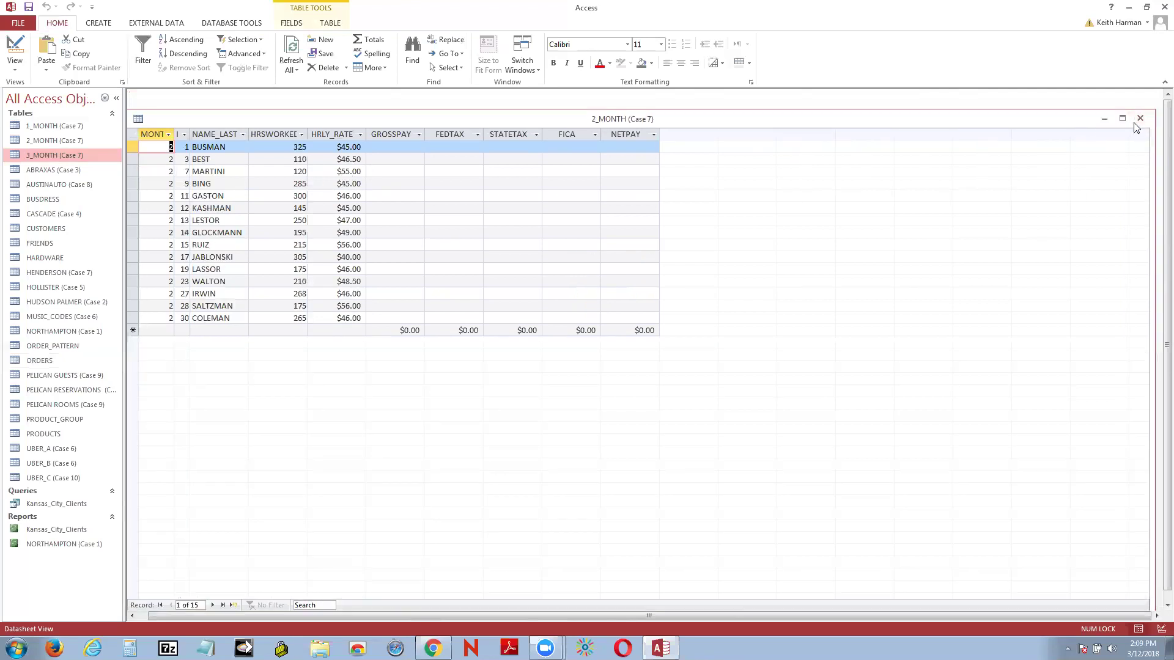
Step: Close 2_MONTH, open BUSDRESS to review its 26 business addresses, then close it
left_click(1139, 120)
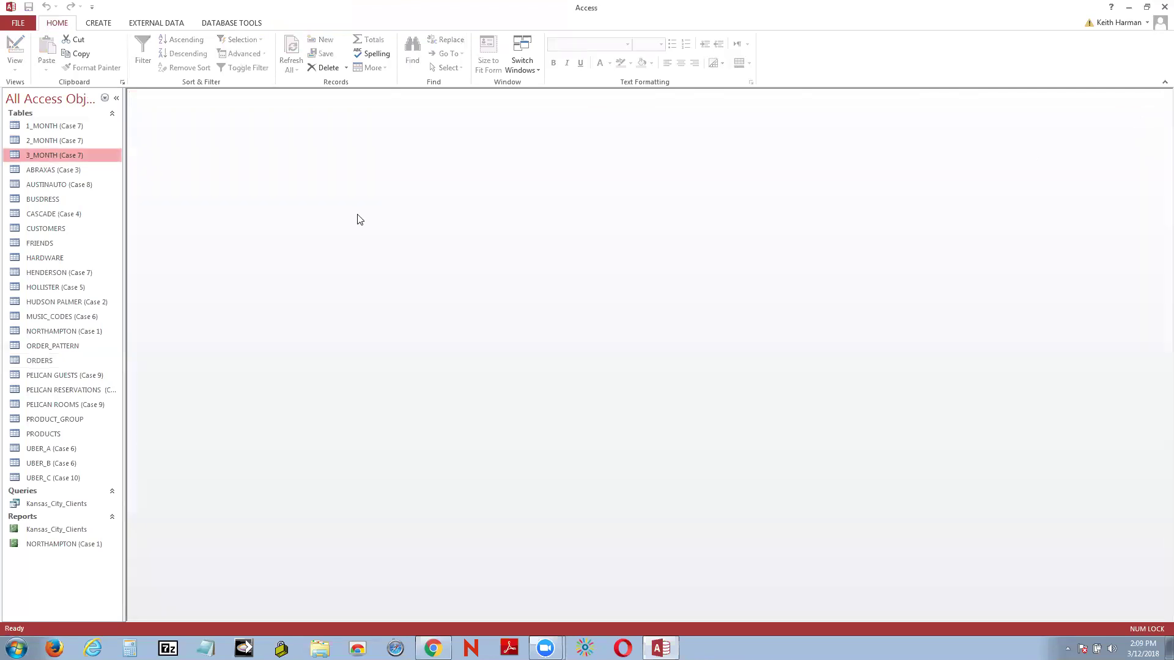
right_click(51, 200)
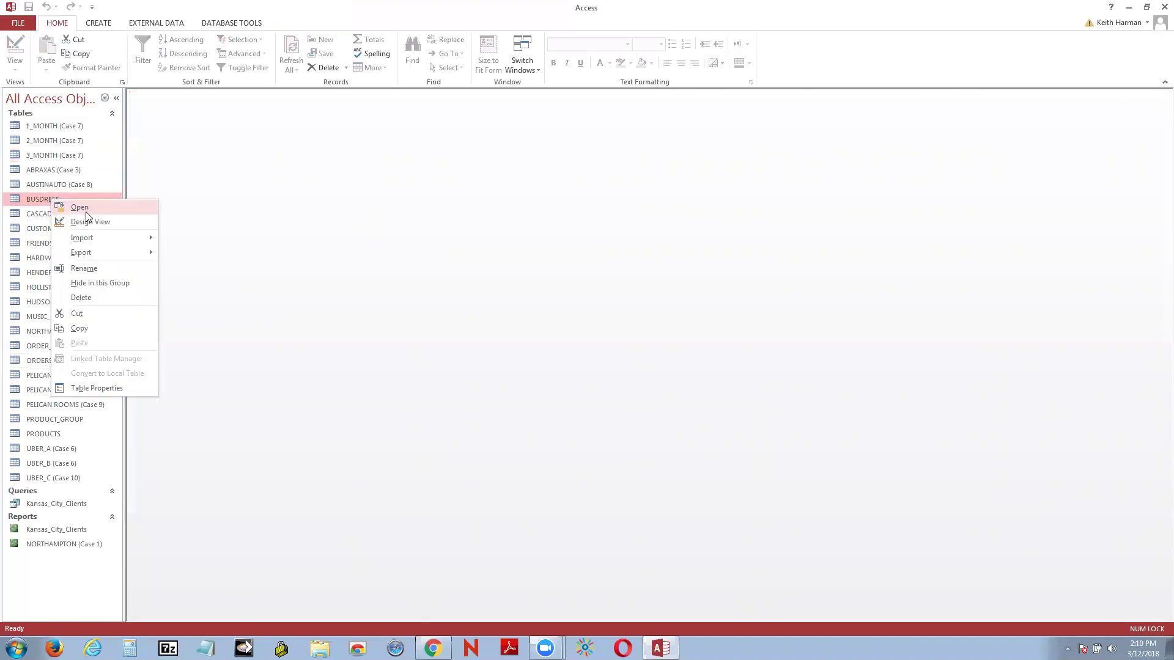
left_click(80, 208)
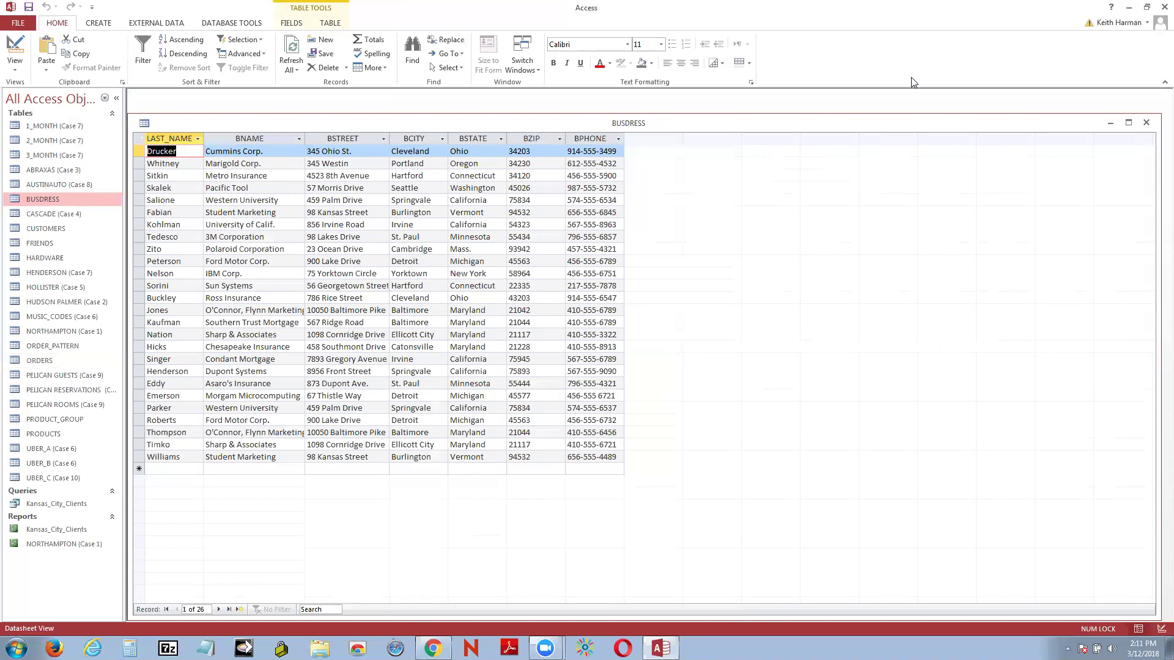
left_click(1147, 123)
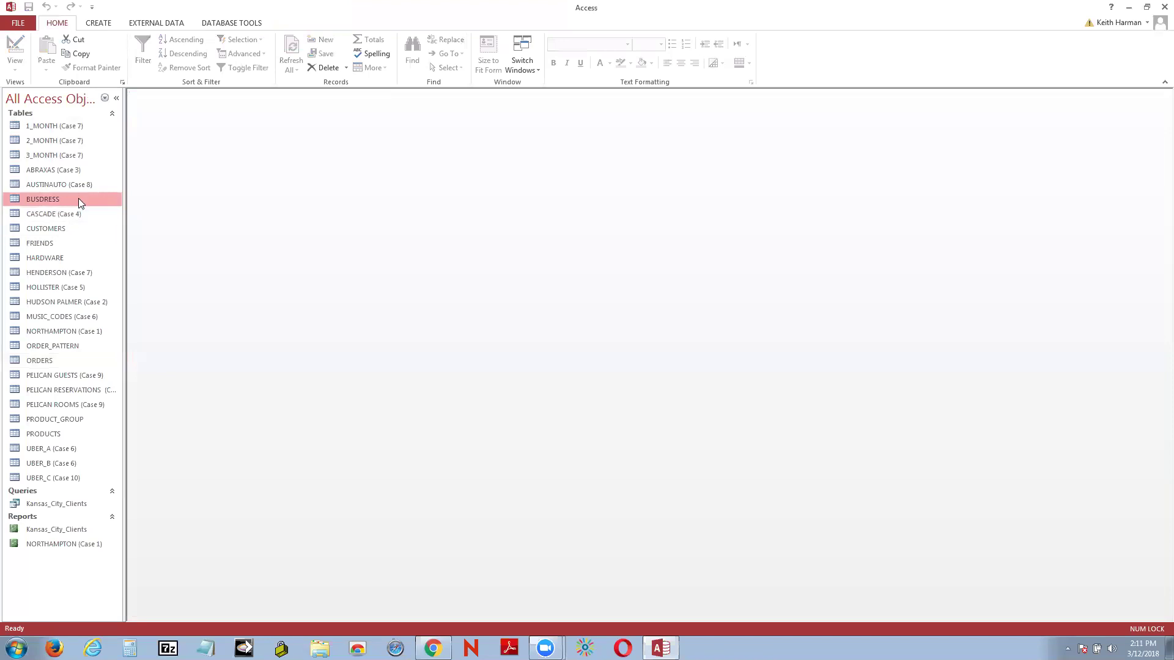
Step: Export BUSDRESS as an Excel Workbook named BUSDRESS to the Desktop, without saving export steps
right_click(80, 199)
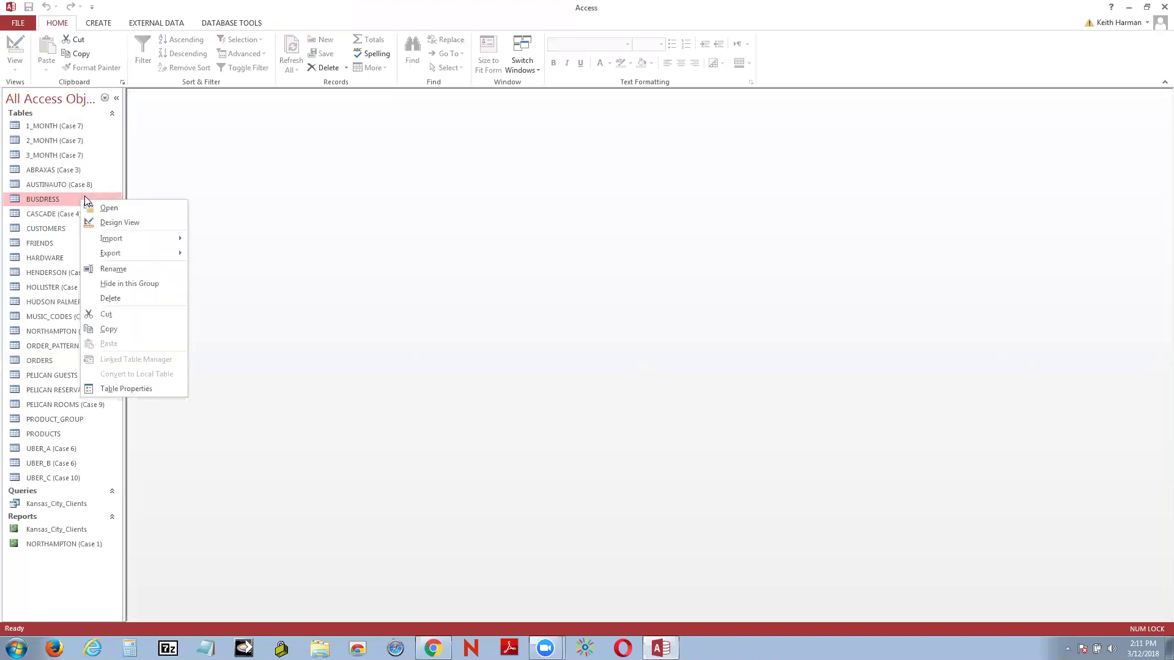
mouse_move(122, 254)
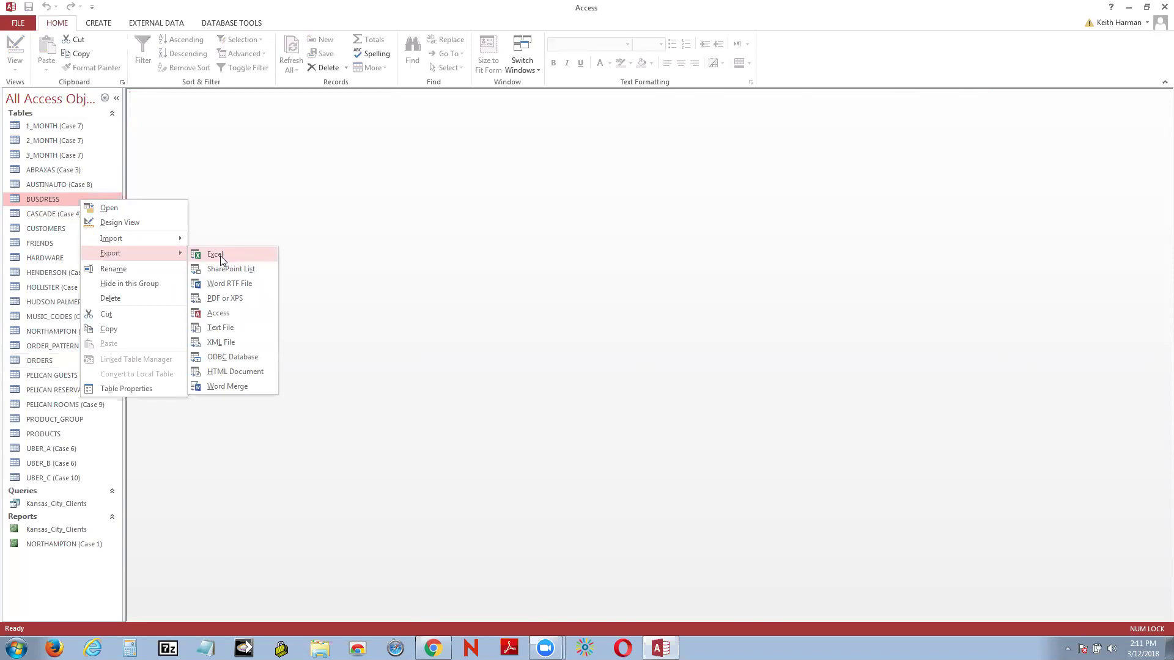
left_click(220, 255)
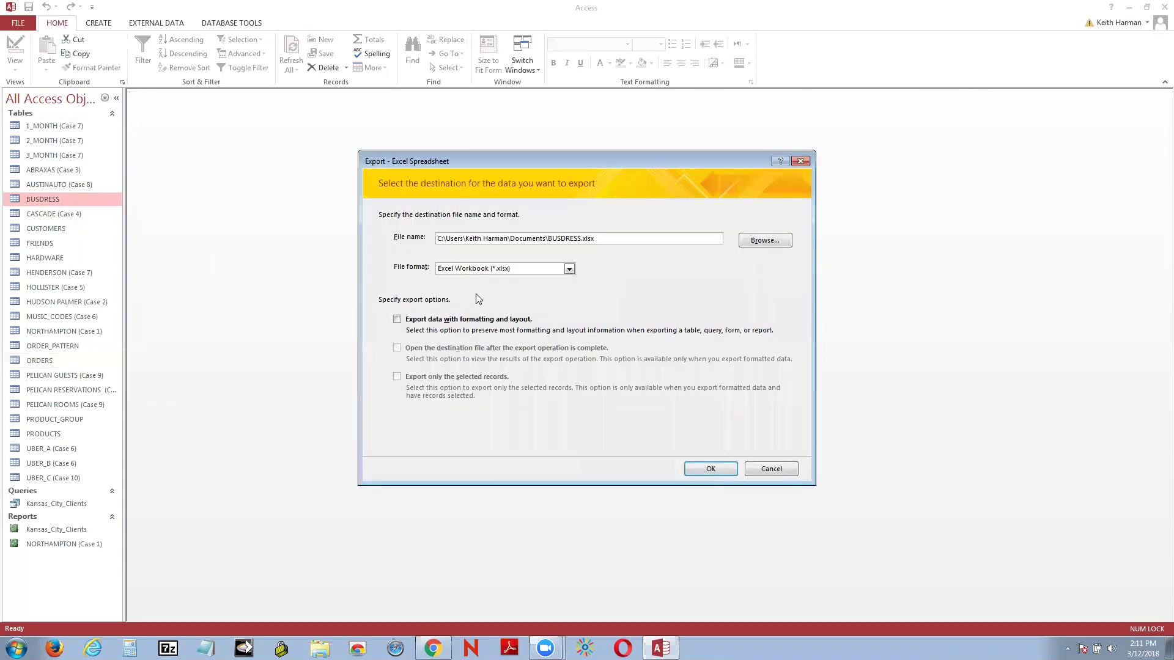
left_click(756, 242)
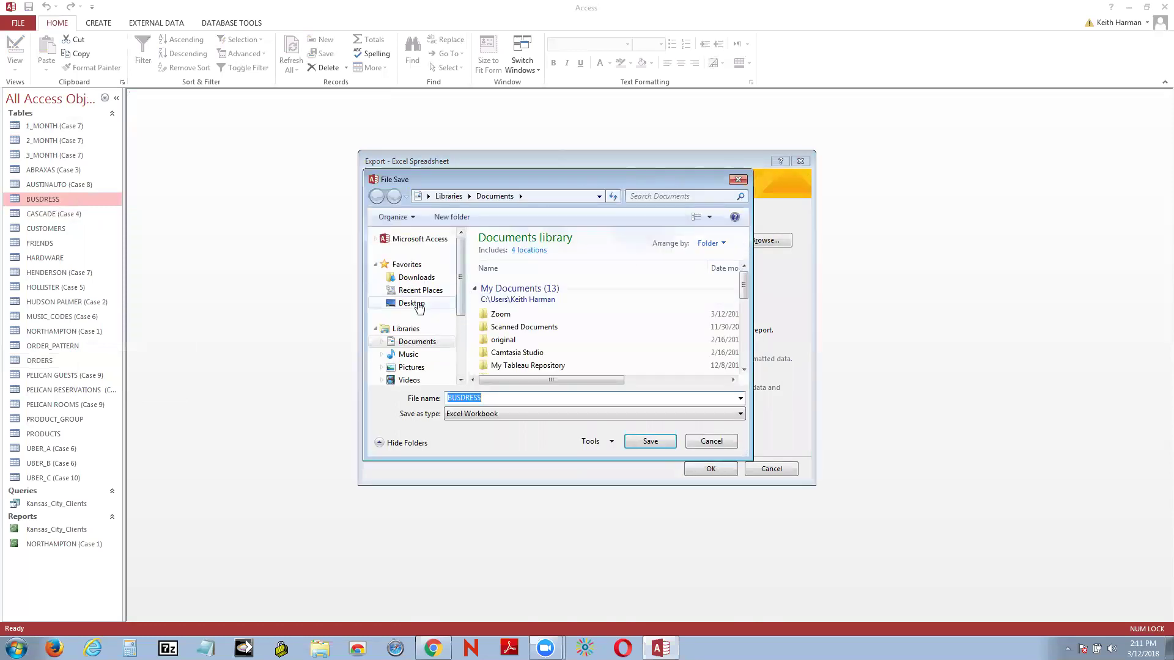
left_click(418, 308)
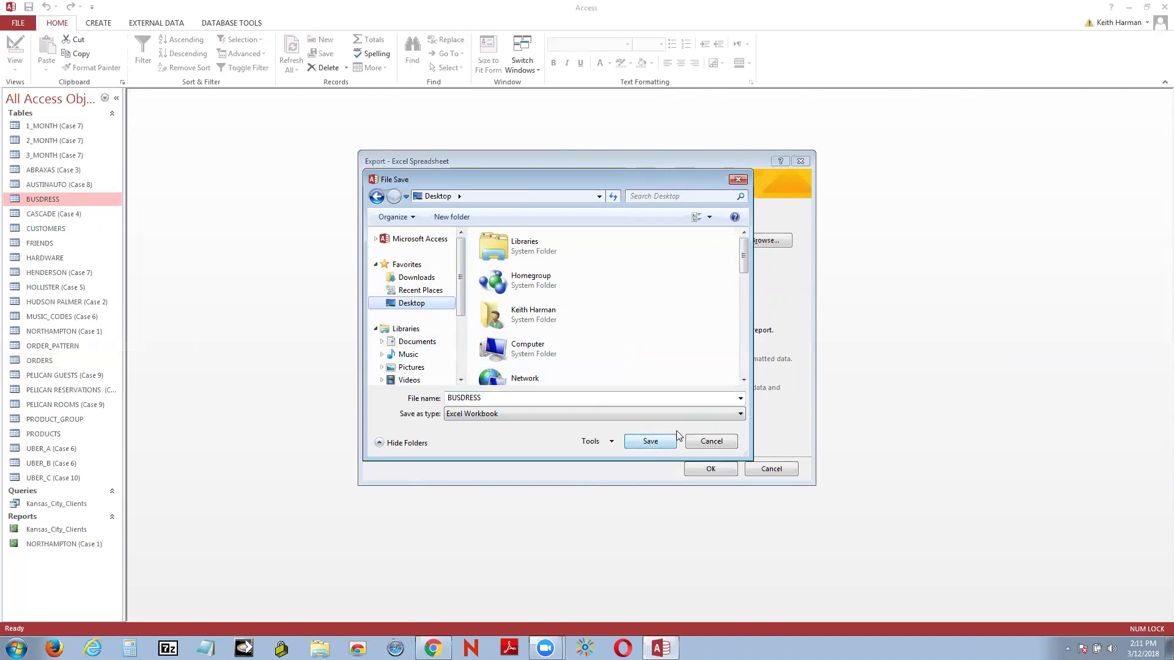
left_click(649, 445)
left_click(716, 472)
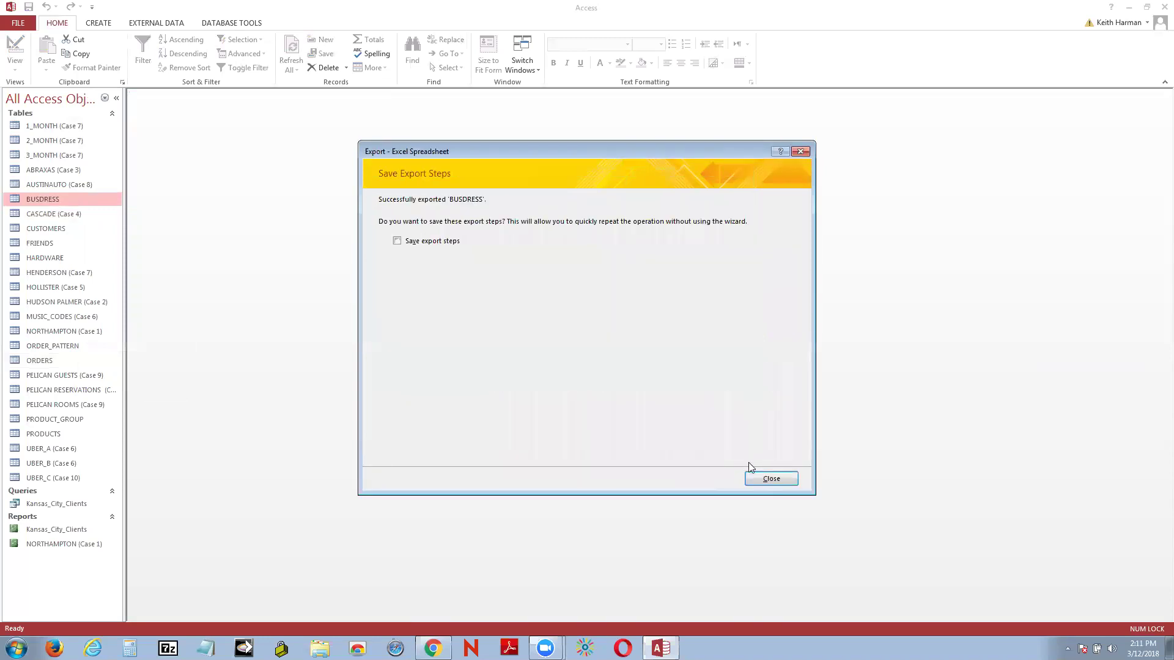
left_click(770, 479)
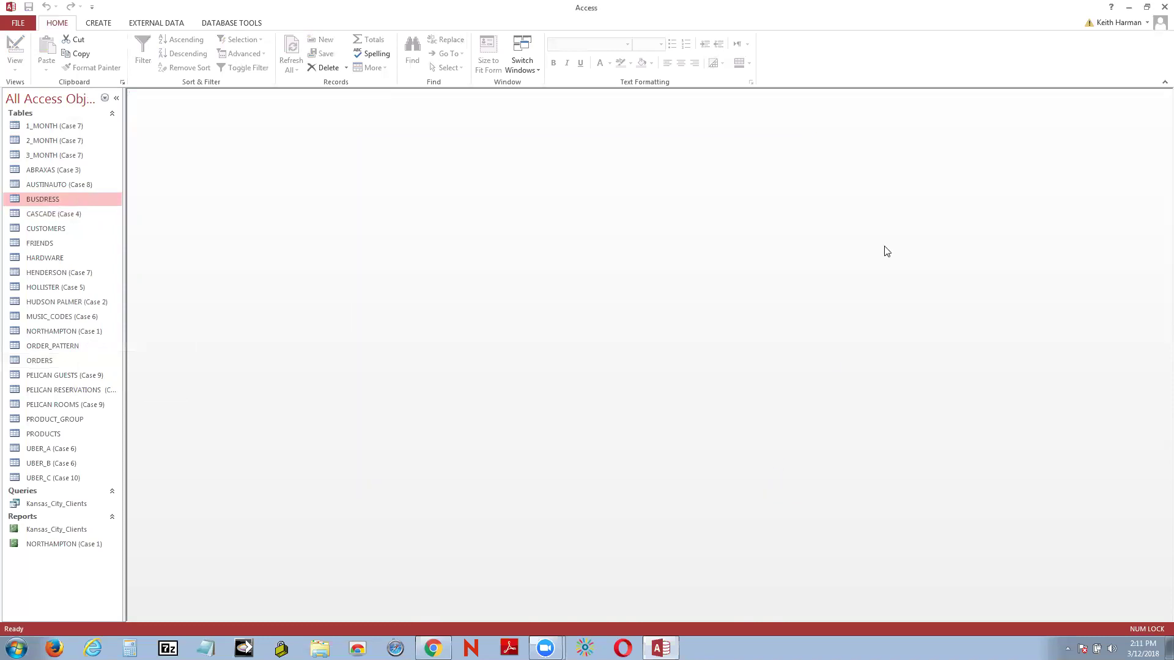
Step: Minimize Access and Chrome, reposition the BUSDRESS desktop icon, and open it in Excel
left_click(1128, 7)
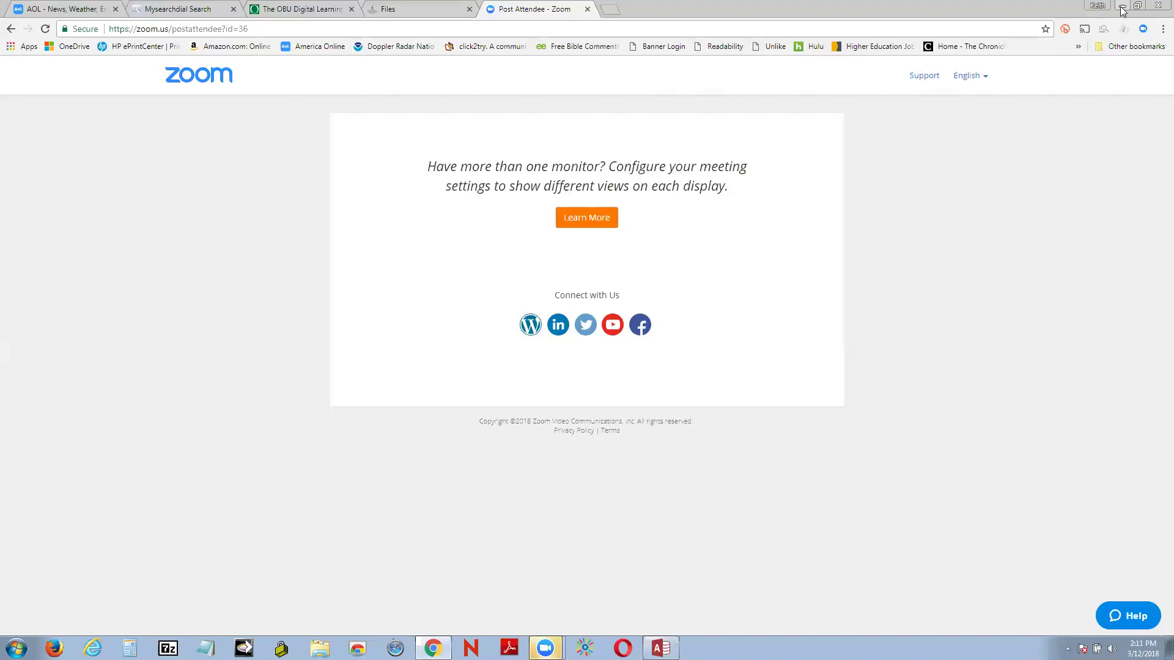
left_click(1123, 6)
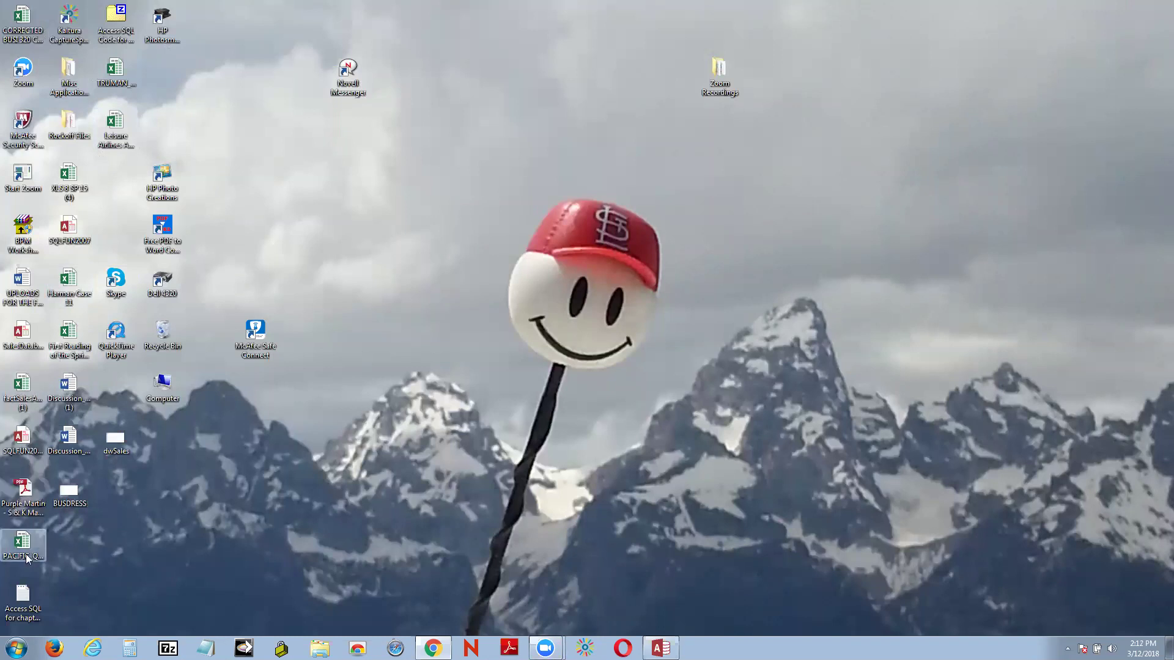
left_click_drag(69, 489, 727, 176)
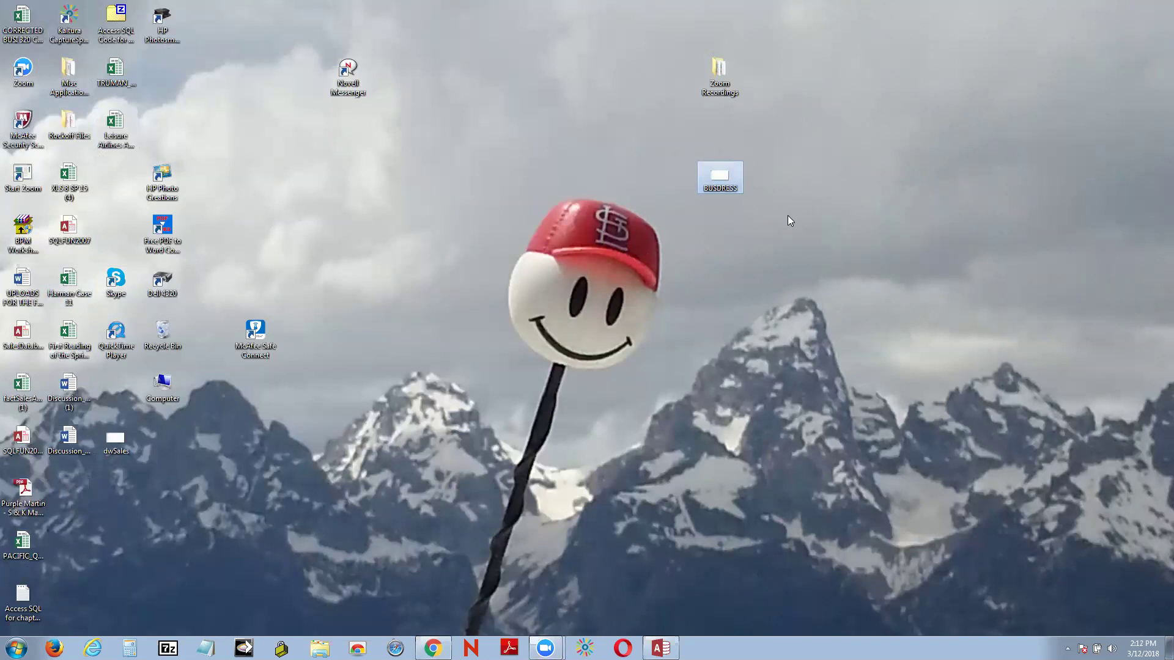
right_click(734, 178)
left_click(767, 187)
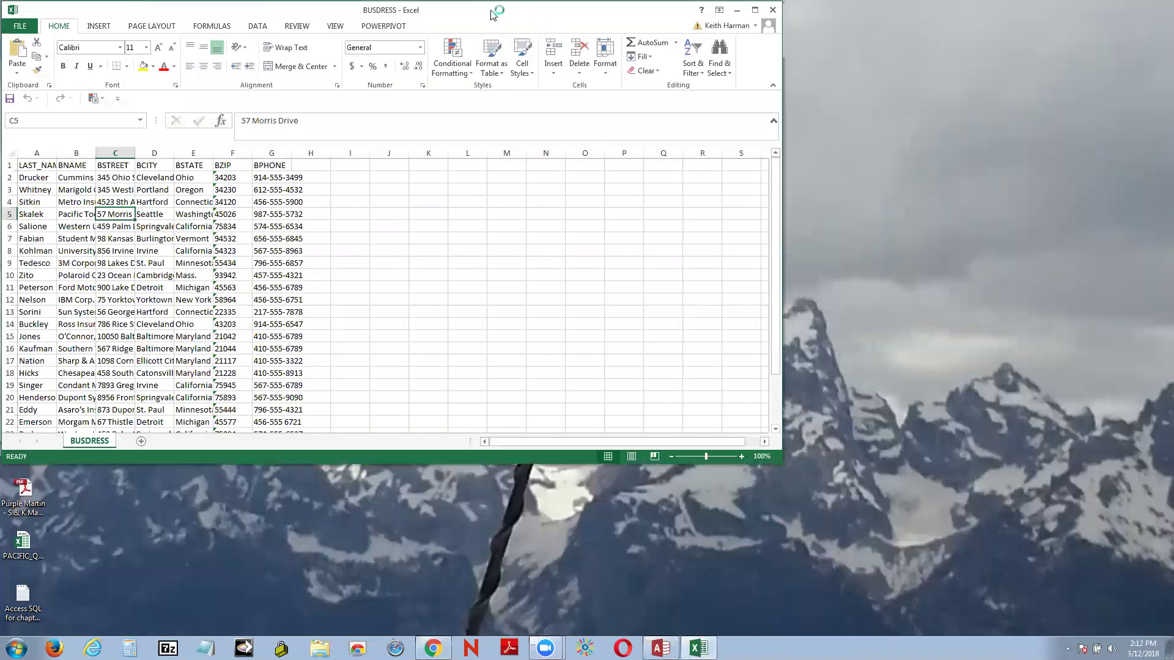
Step: Maximize Excel and save BUSDRESS as an Excel Workbook on the Desktop, replacing BUSDRESS.xlsx
left_click_drag(500, 8, 666, 160)
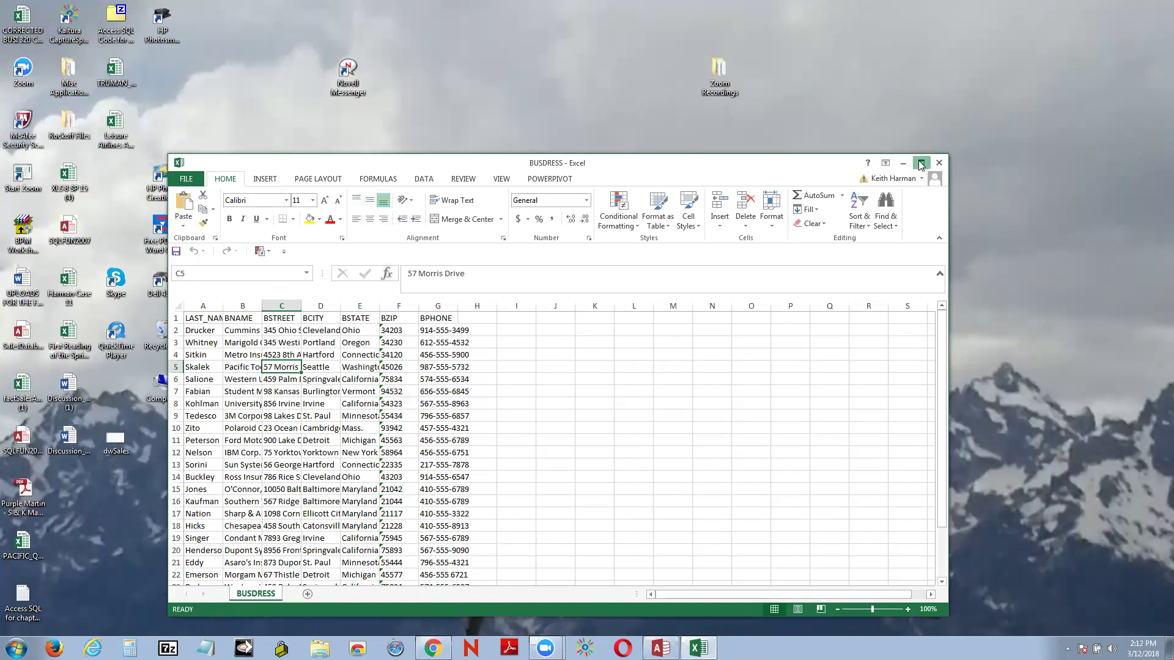
left_click(922, 163)
left_click(11, 26)
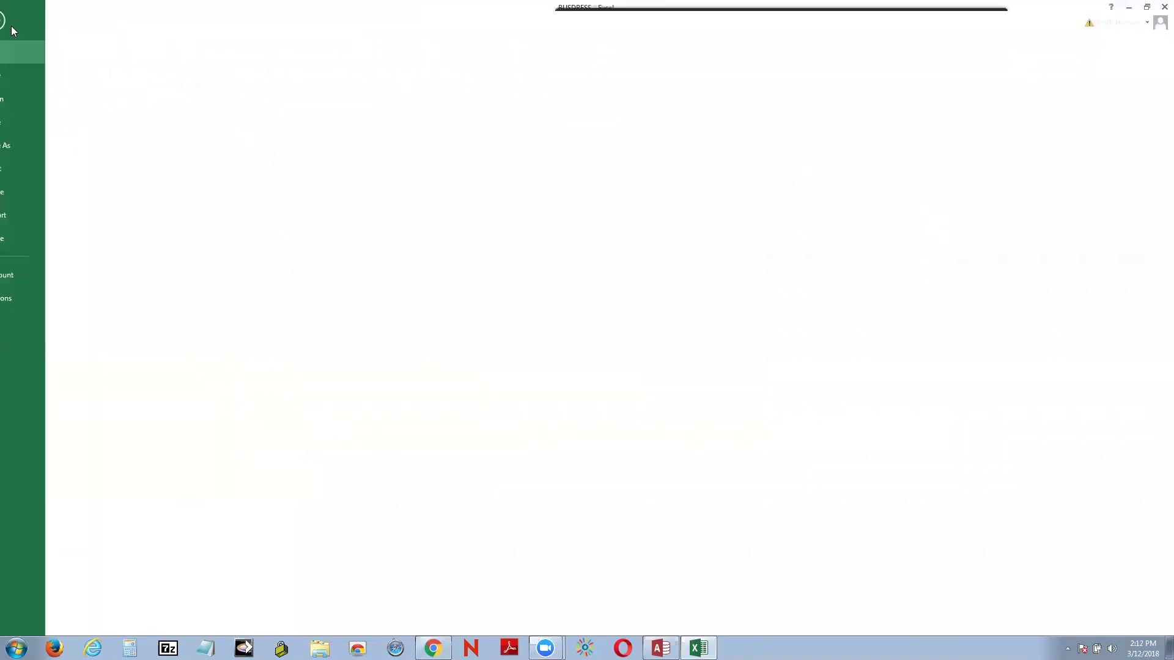
left_click(36, 145)
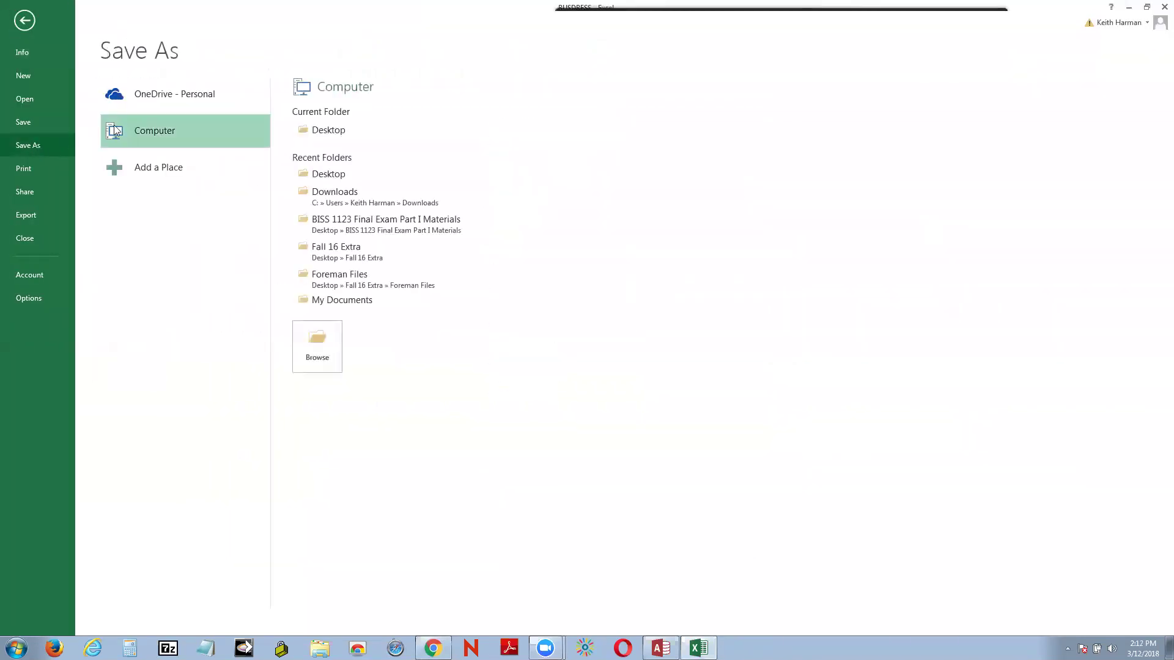
left_click(335, 128)
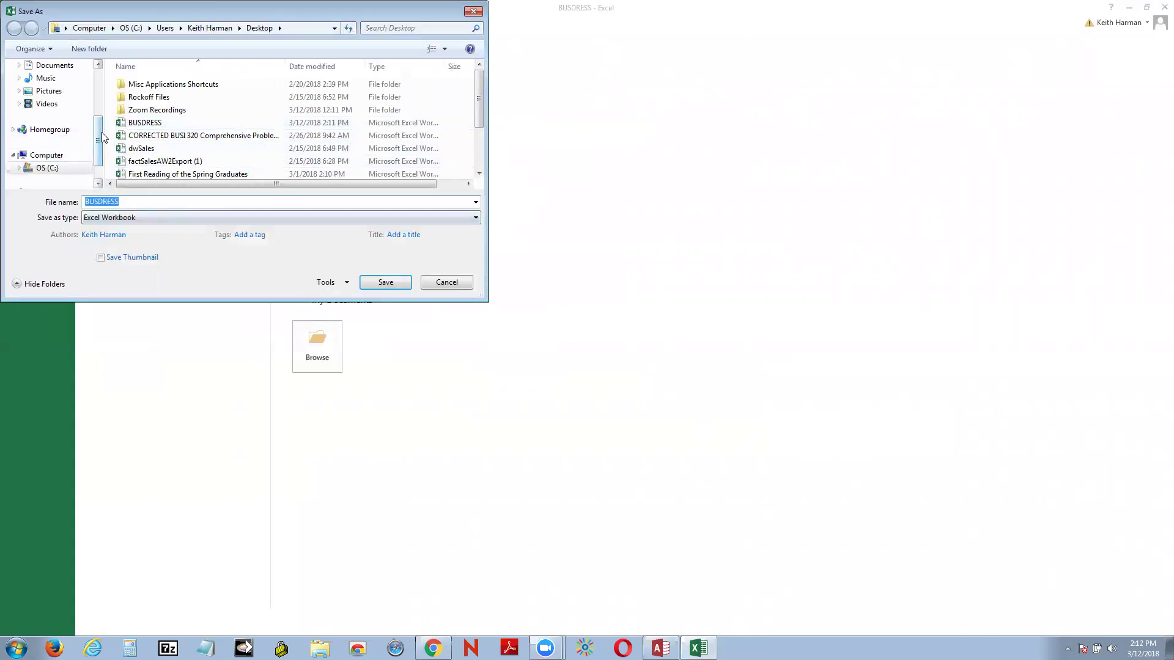
scroll(98, 140, "up", 3)
left_click(55, 120)
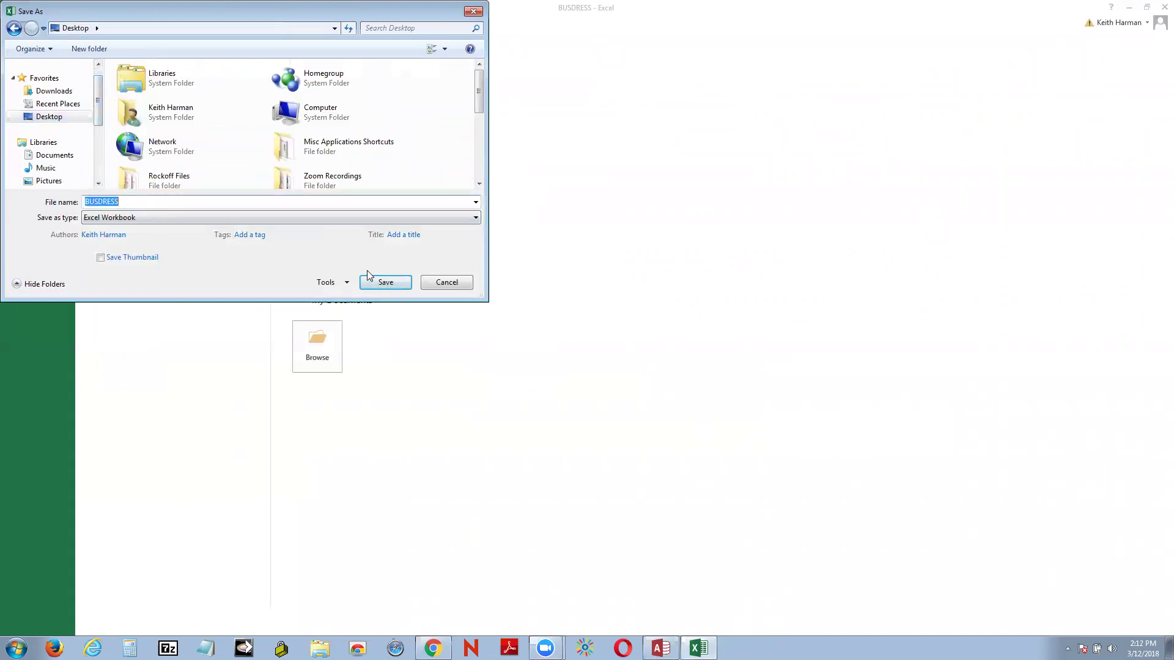
left_click(381, 285)
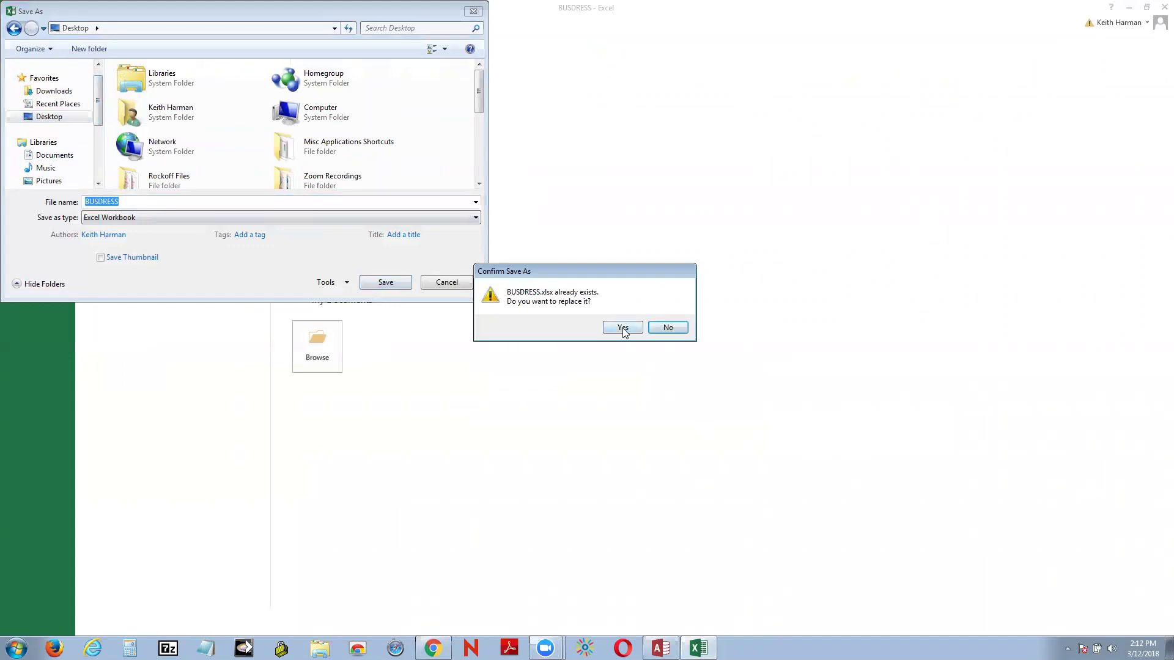
left_click(623, 328)
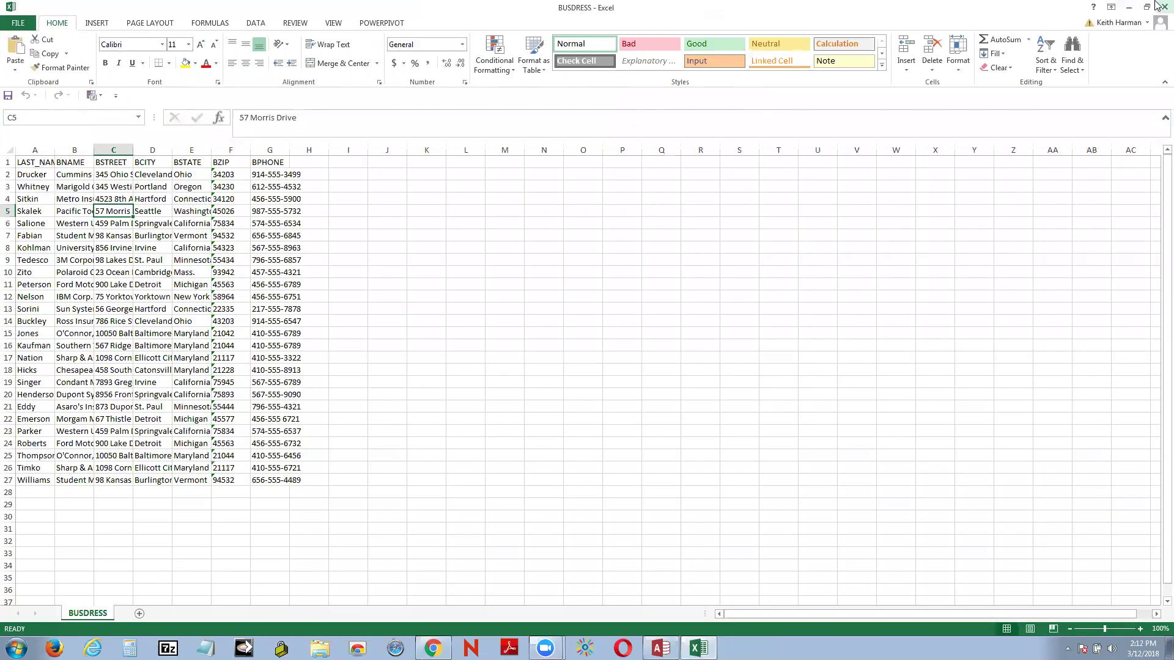
Step: Minimize Excel, return to Chrome and Google 'easy map maker' in a new tab
left_click(1130, 9)
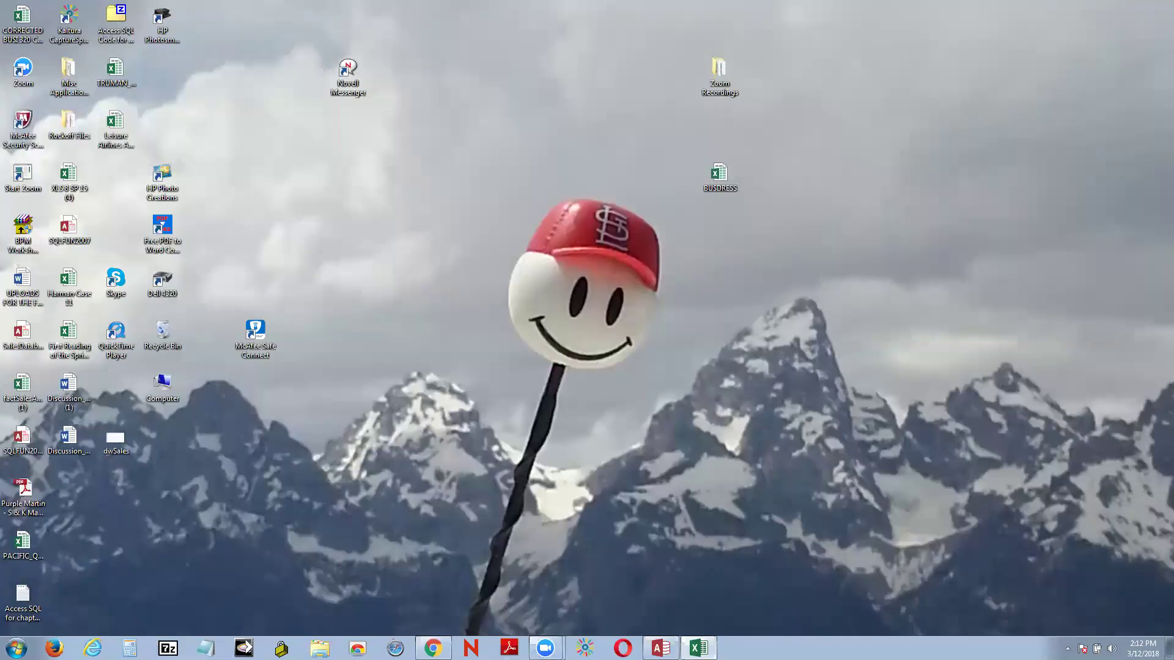
left_click(432, 648)
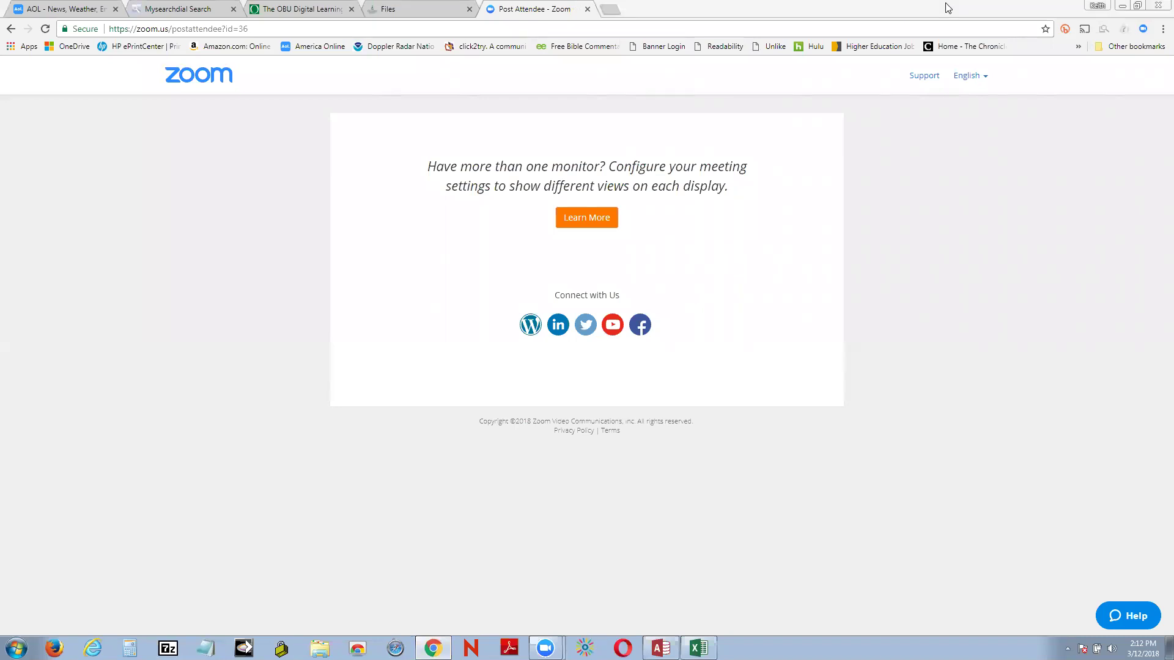
left_click(609, 9)
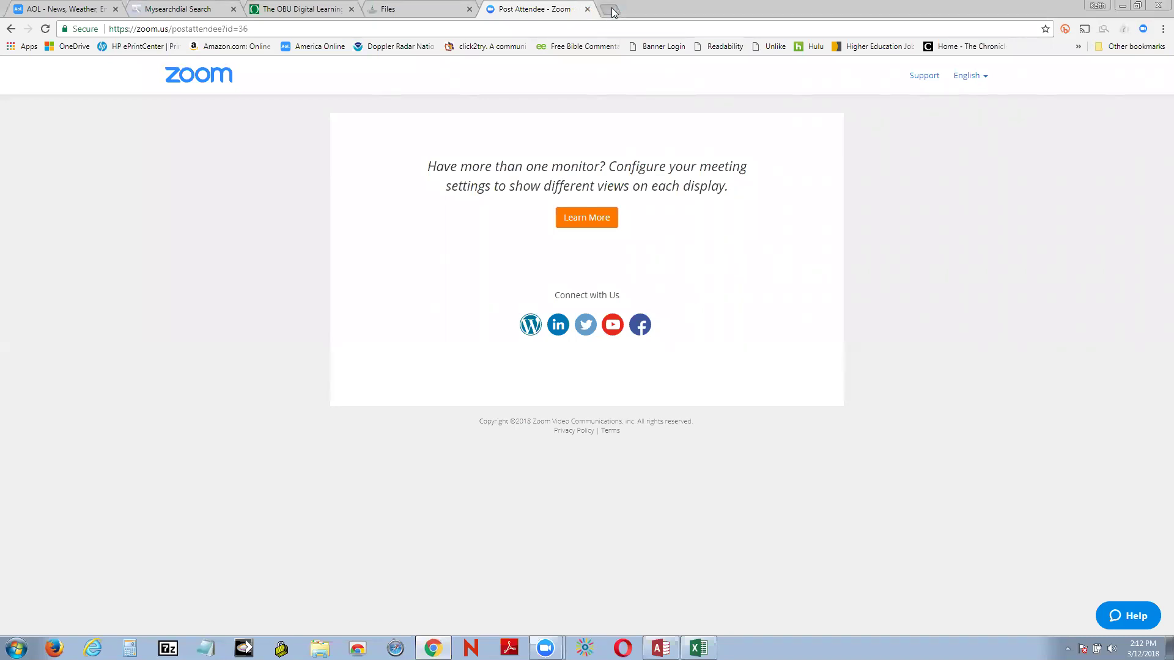
left_click(466, 240)
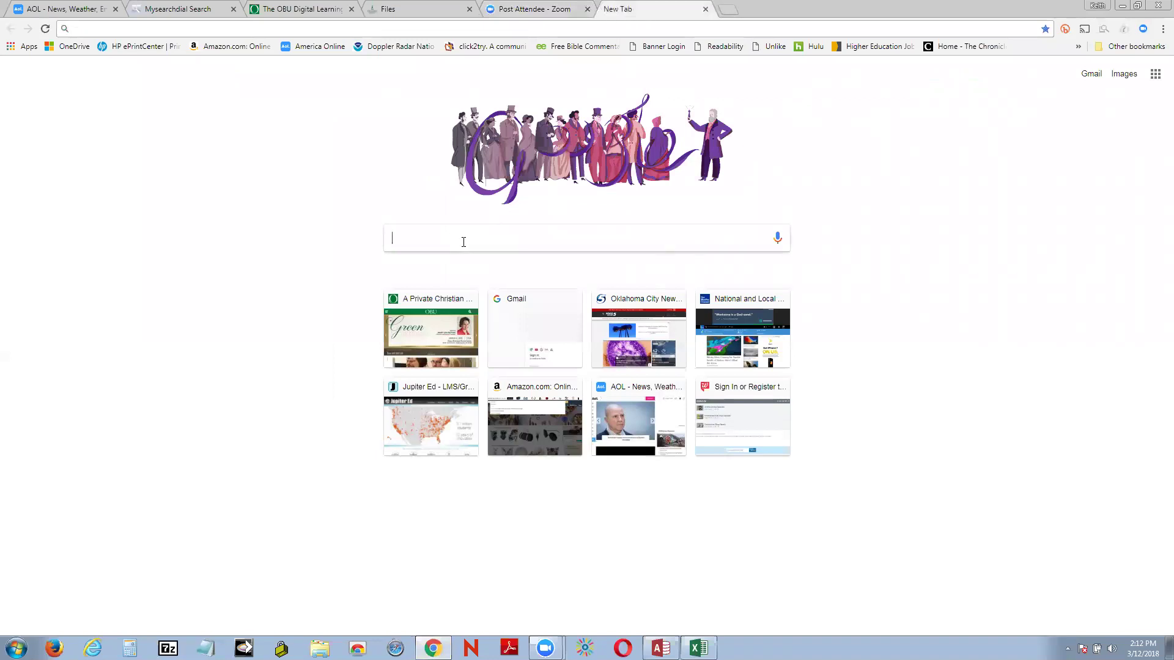
type("e")
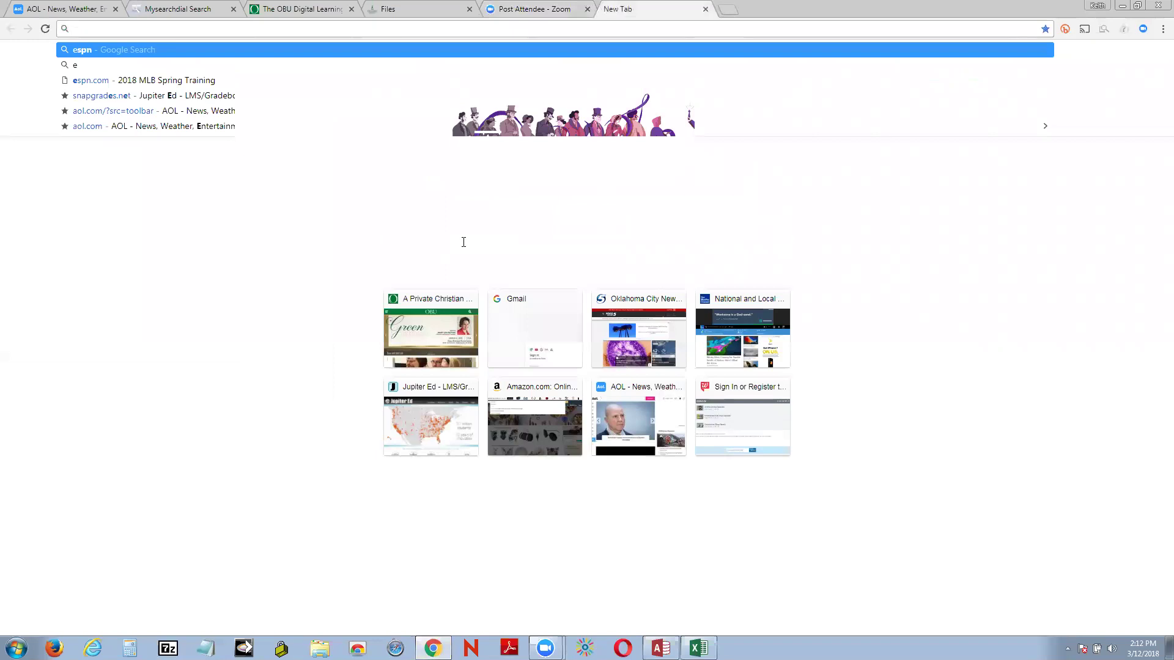
type("asy map maker")
key("Return")
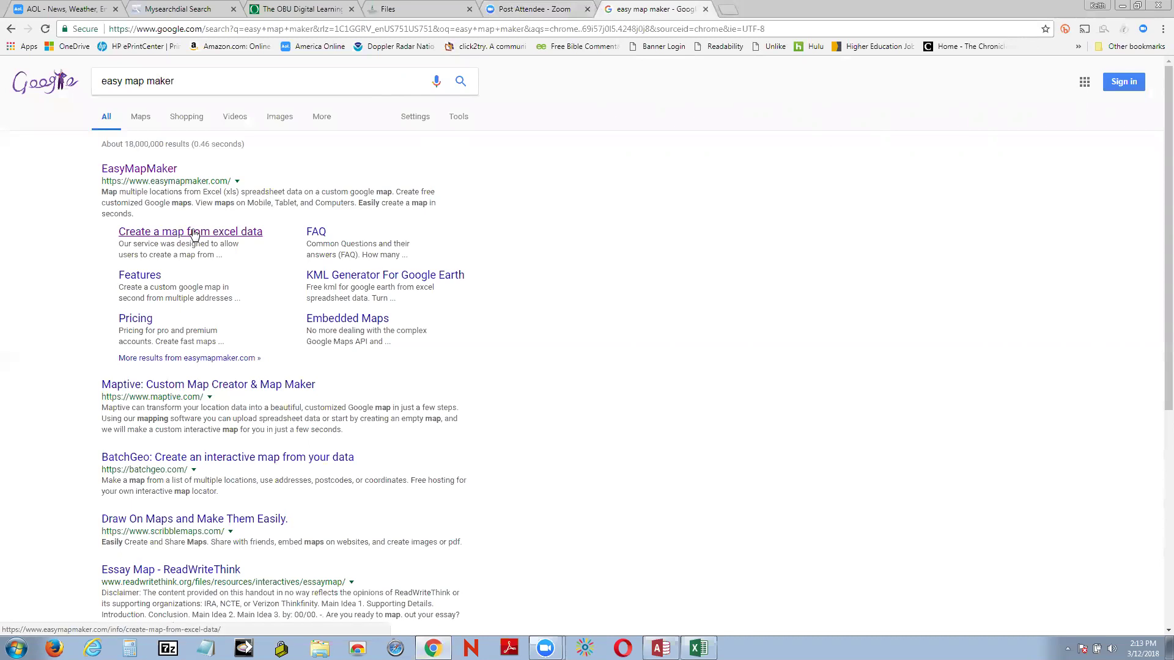
Step: Open EasyMapMaker's Create a map from excel data page, start a map, then Alt+Tab to Excel
left_click(212, 232)
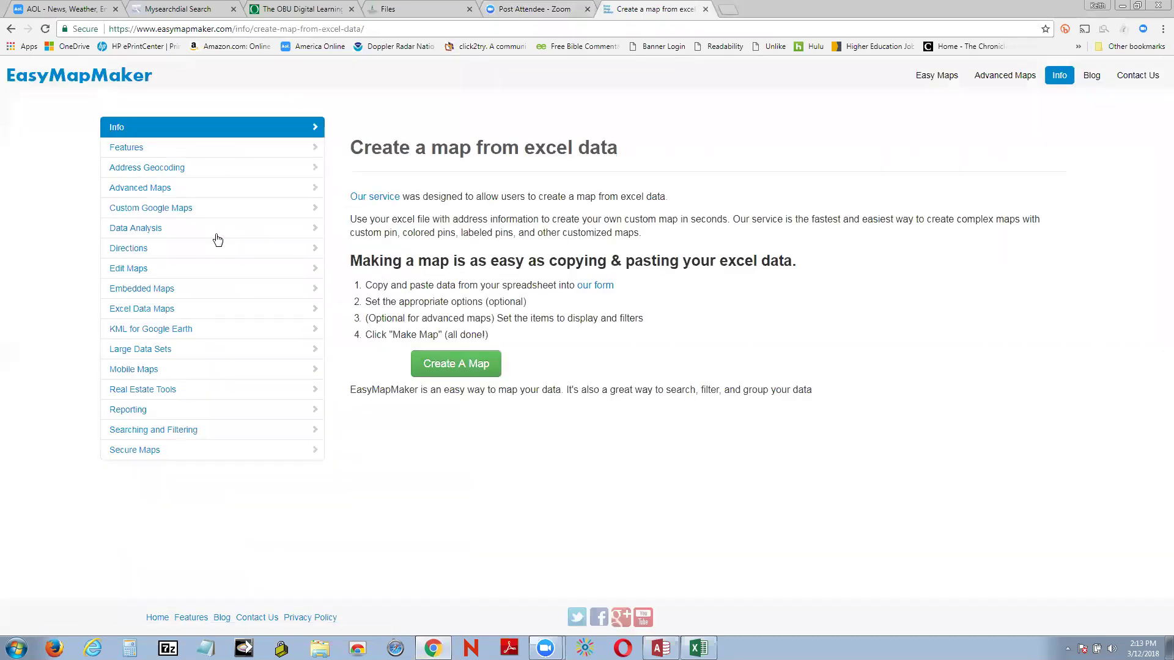
left_click(460, 367)
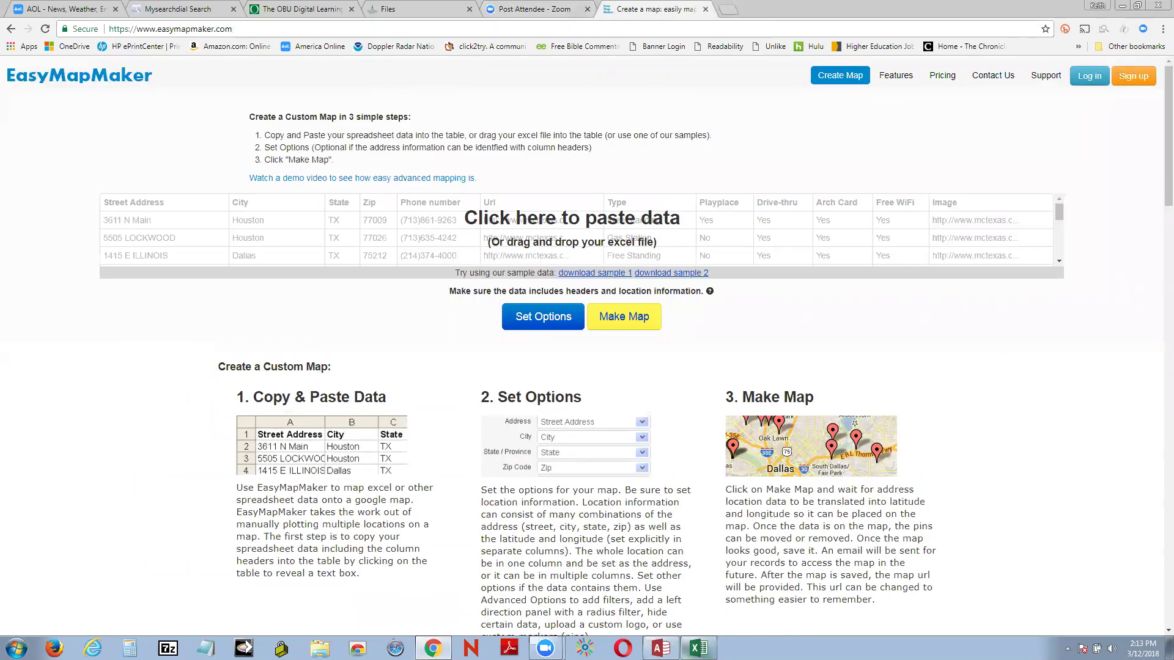
key("alt+Tab")
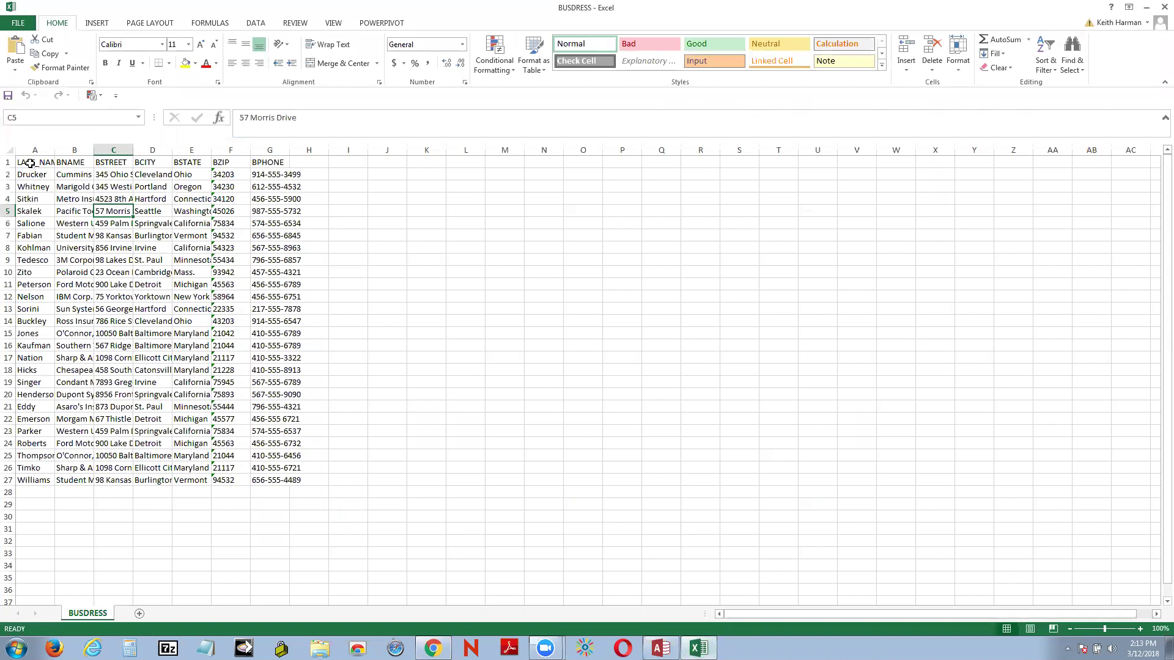
Step: Copy BUSDRESS range A1:G27 after widening column G, then return to EasyMapMaker
left_click_drag(22, 162, 272, 477)
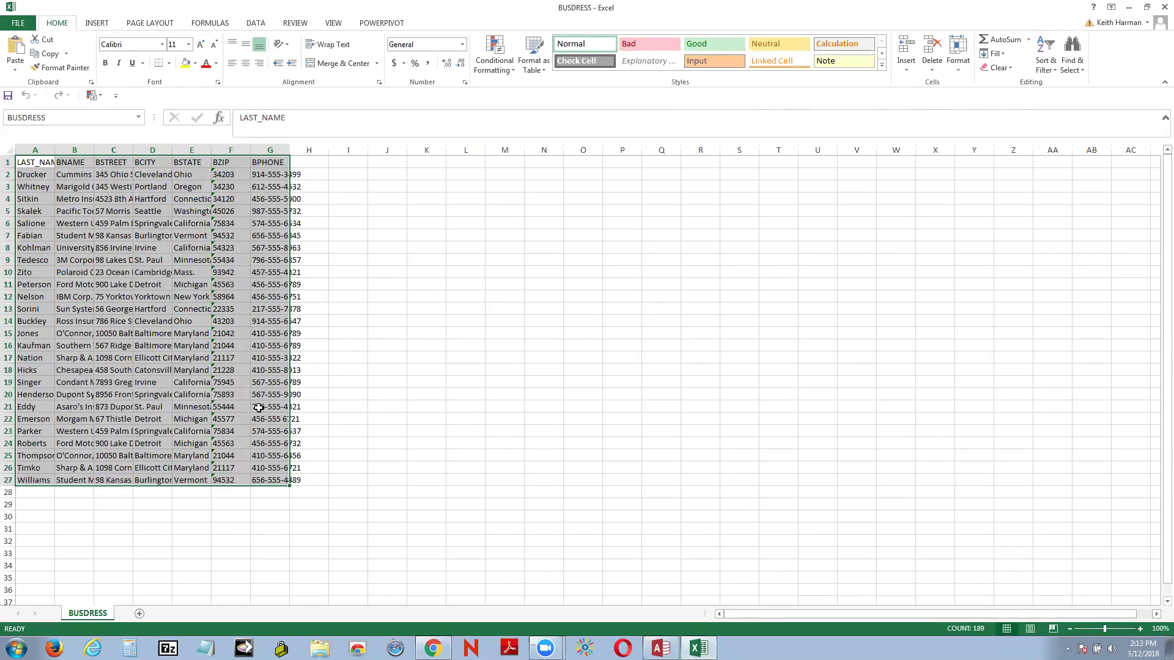
left_click_drag(289, 150, 306, 150)
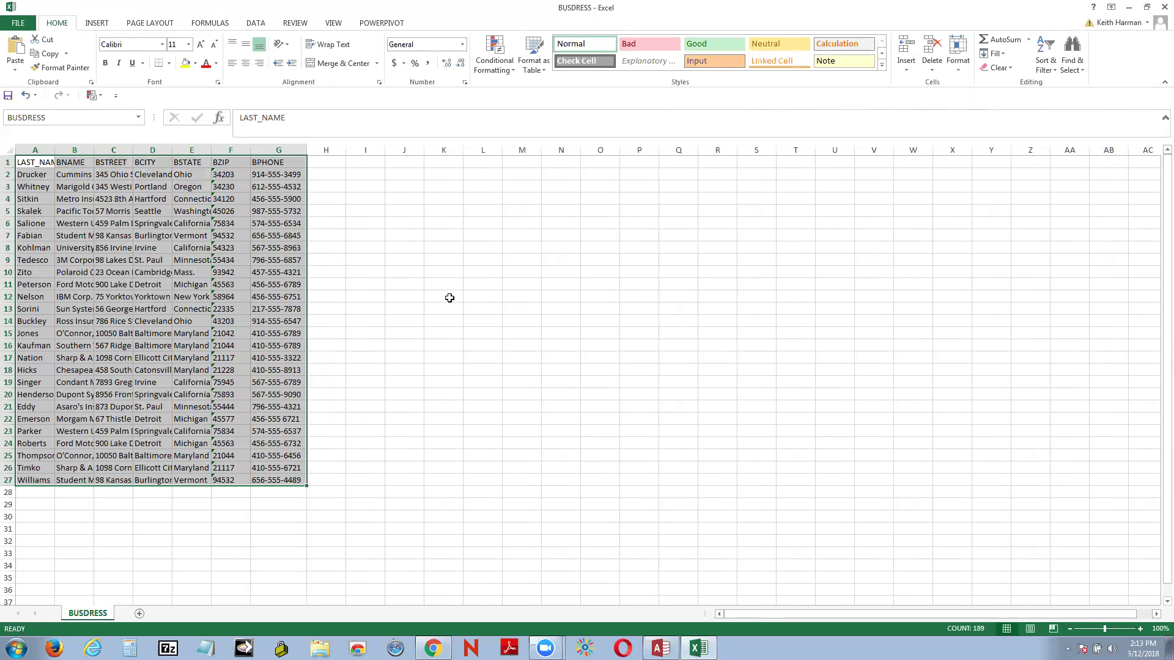
key("ctrl+c")
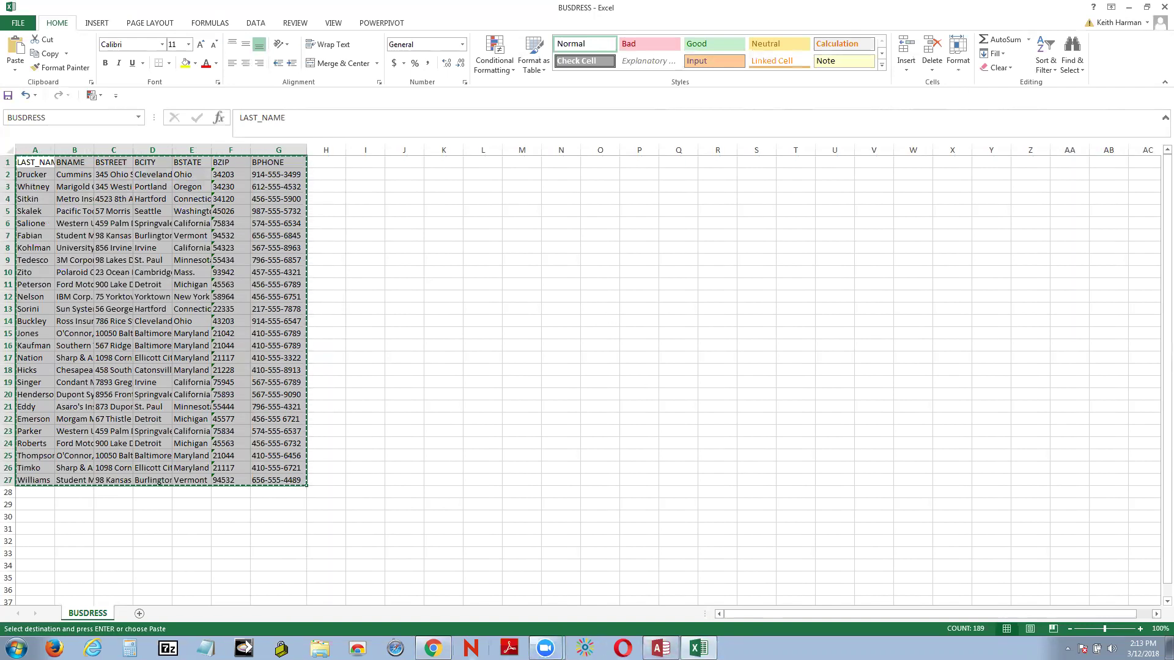
left_click(433, 648)
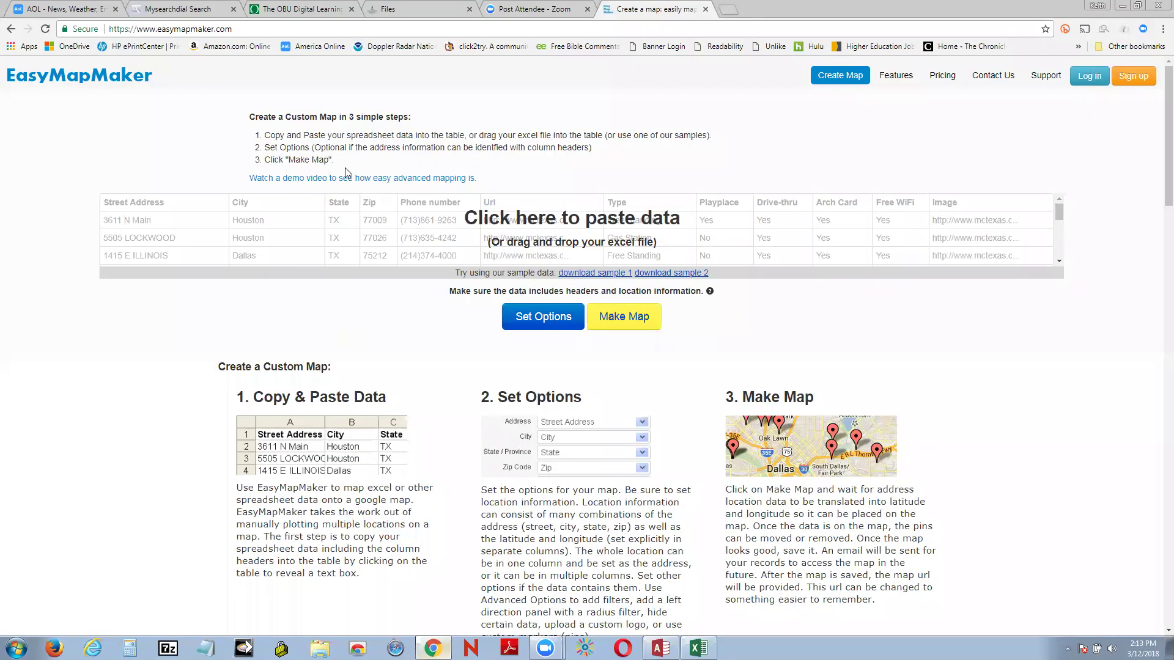
Step: Paste the 27 BUSDRESS rows into EasyMapMaker, make the map, and dismiss the 2-error alert
left_click(507, 223)
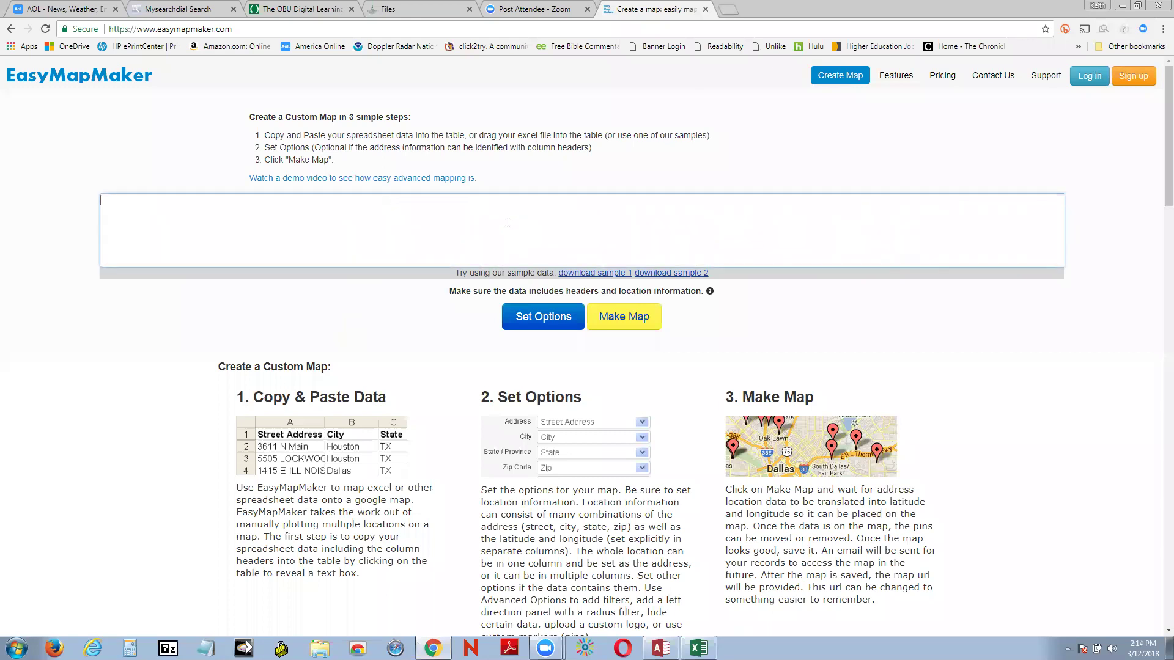
key("ctrl+v")
left_click(635, 323)
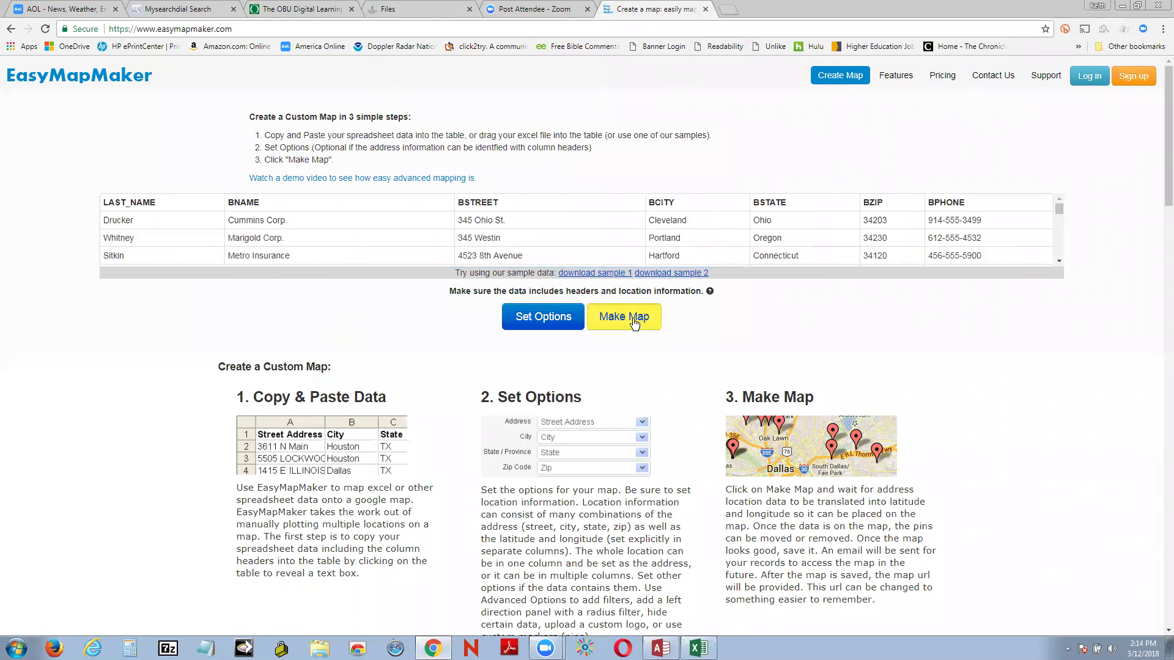
left_click(634, 323)
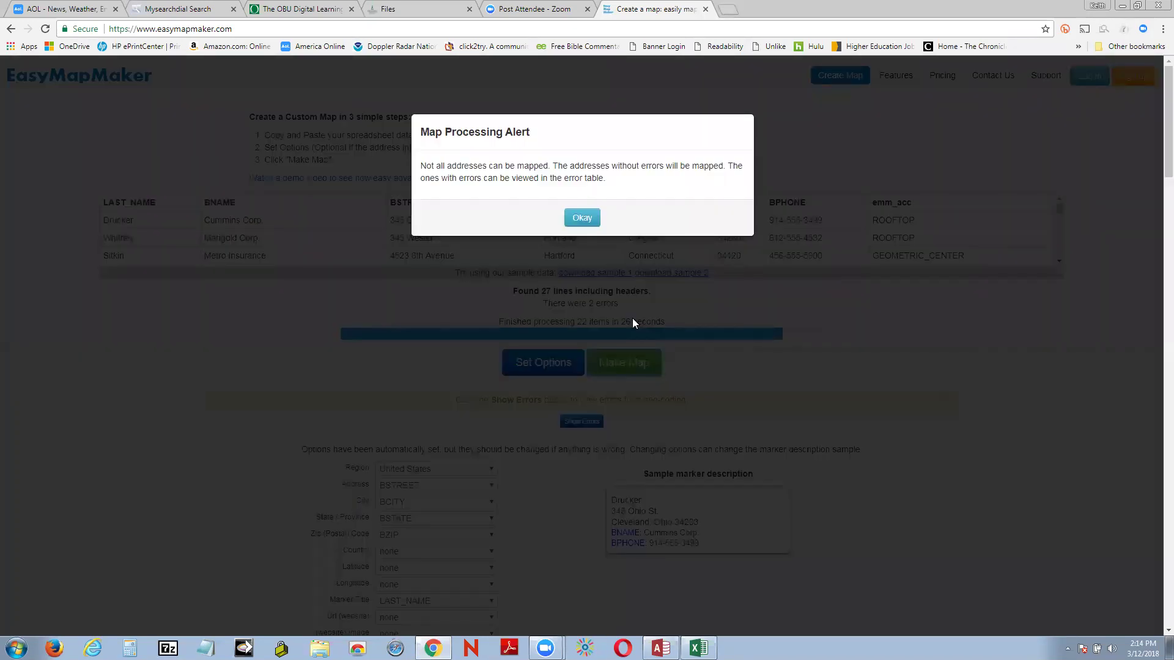
left_click(582, 218)
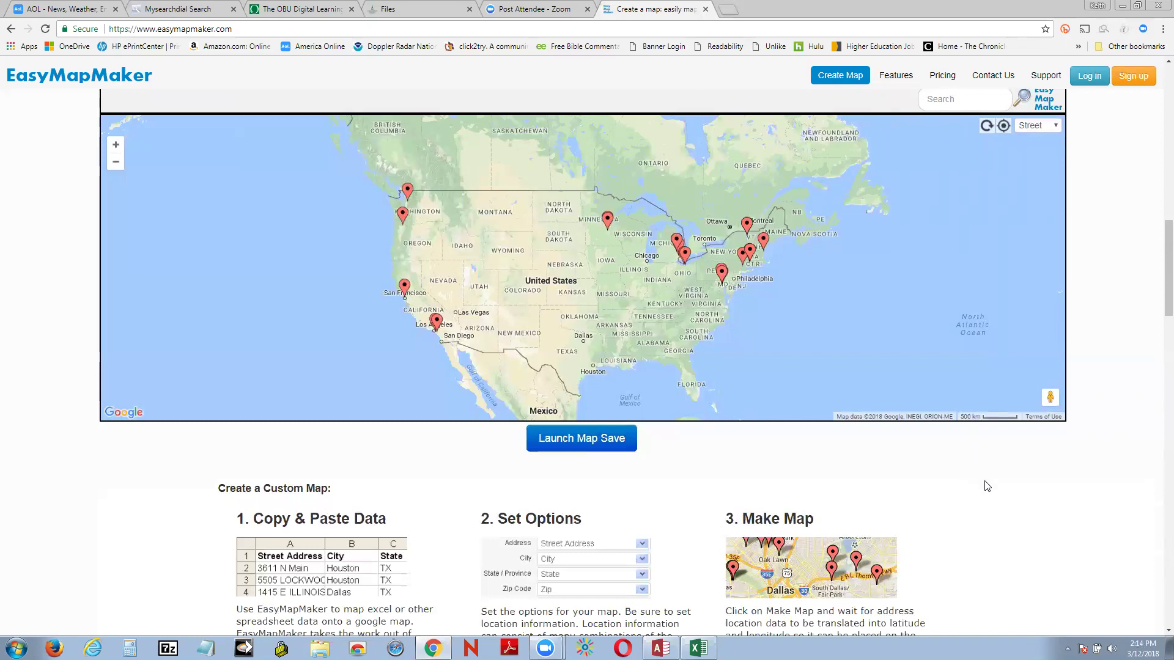
Step: Scroll through the pinned US map and its options, then close the 'Create a map' tab
scroll(987, 480, "down", 4)
scroll(988, 478, "down", 1)
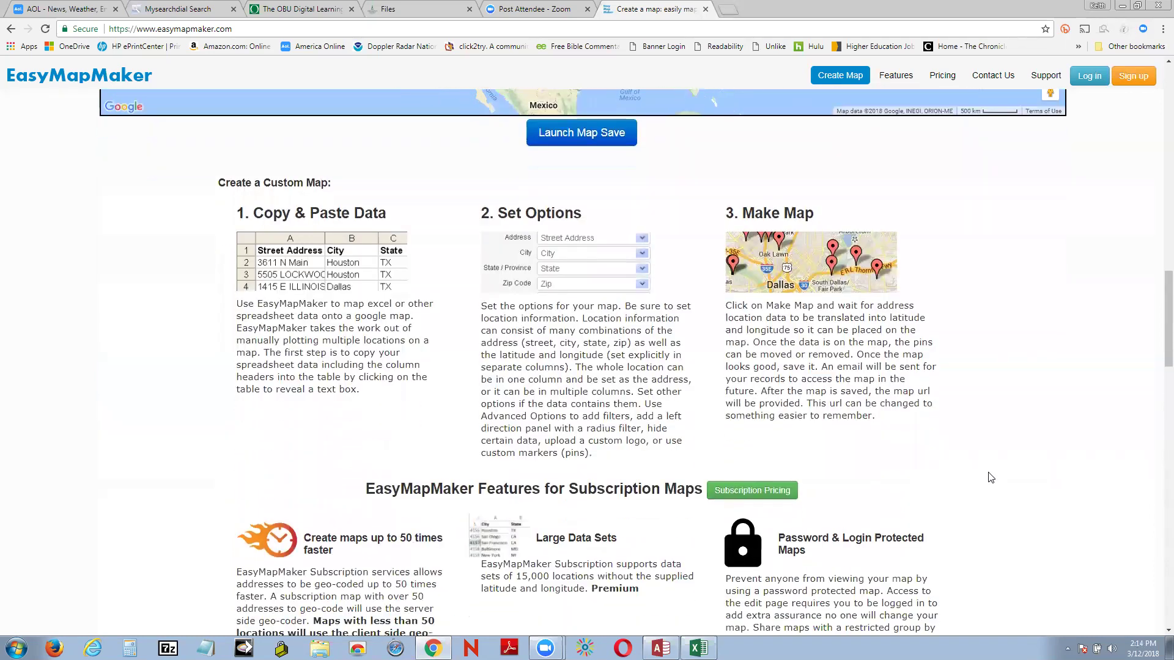
scroll(990, 474, "up", 2)
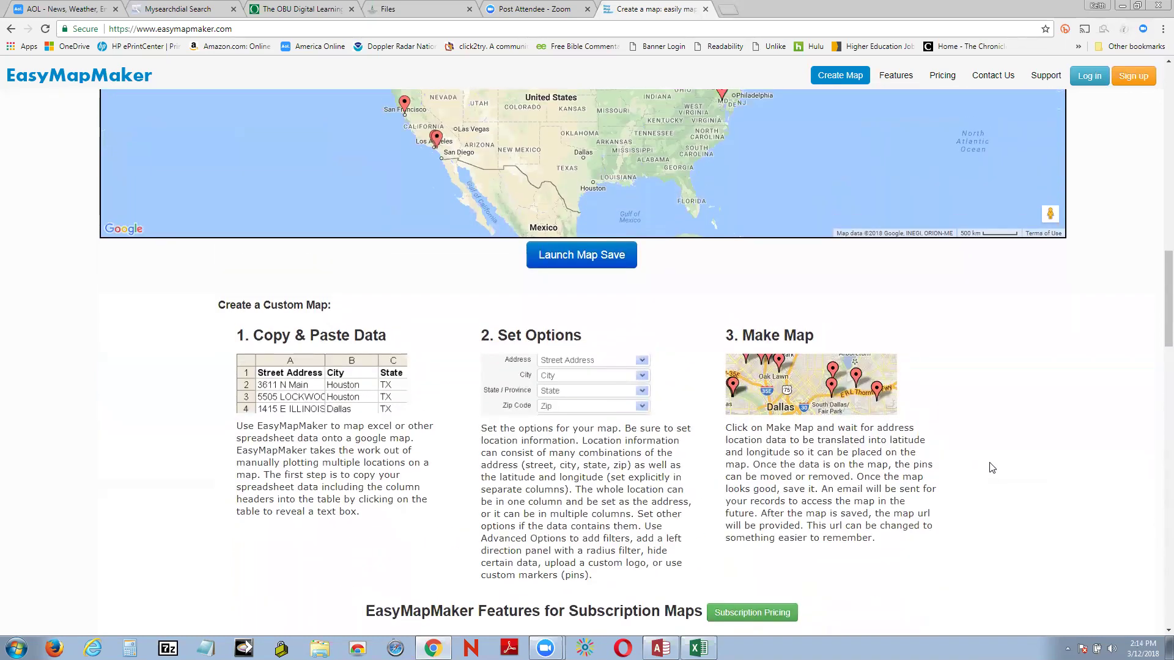
scroll(991, 468, "down", 10)
scroll(994, 464, "up", 6)
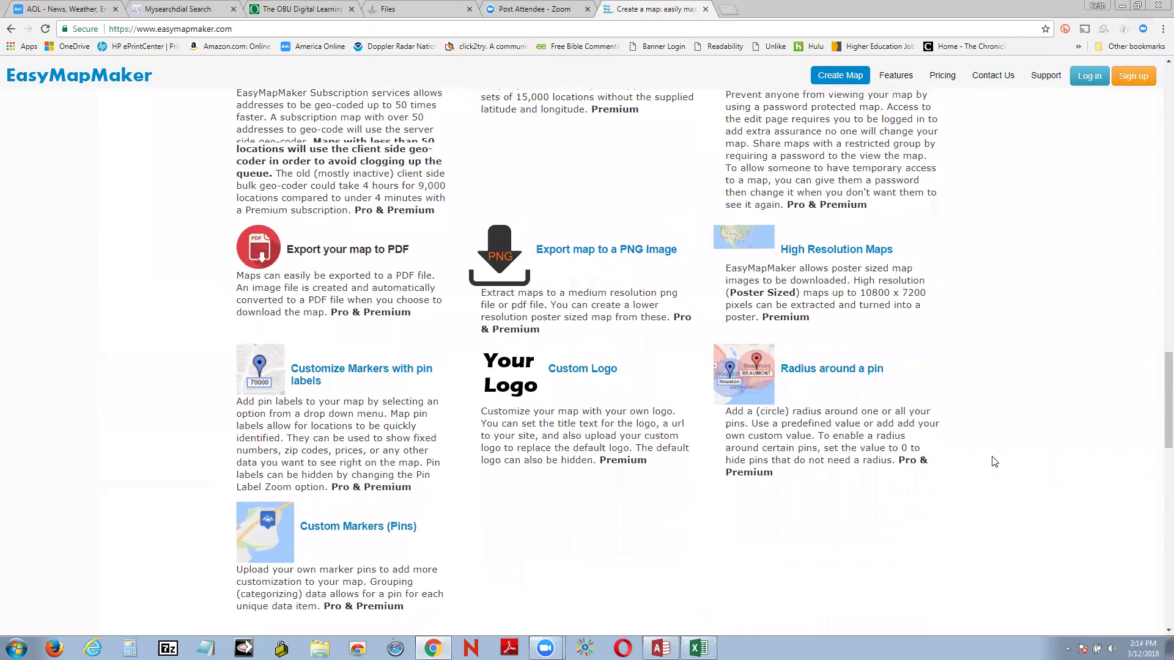
scroll(994, 462, "up", 6)
scroll(992, 461, "up", 4)
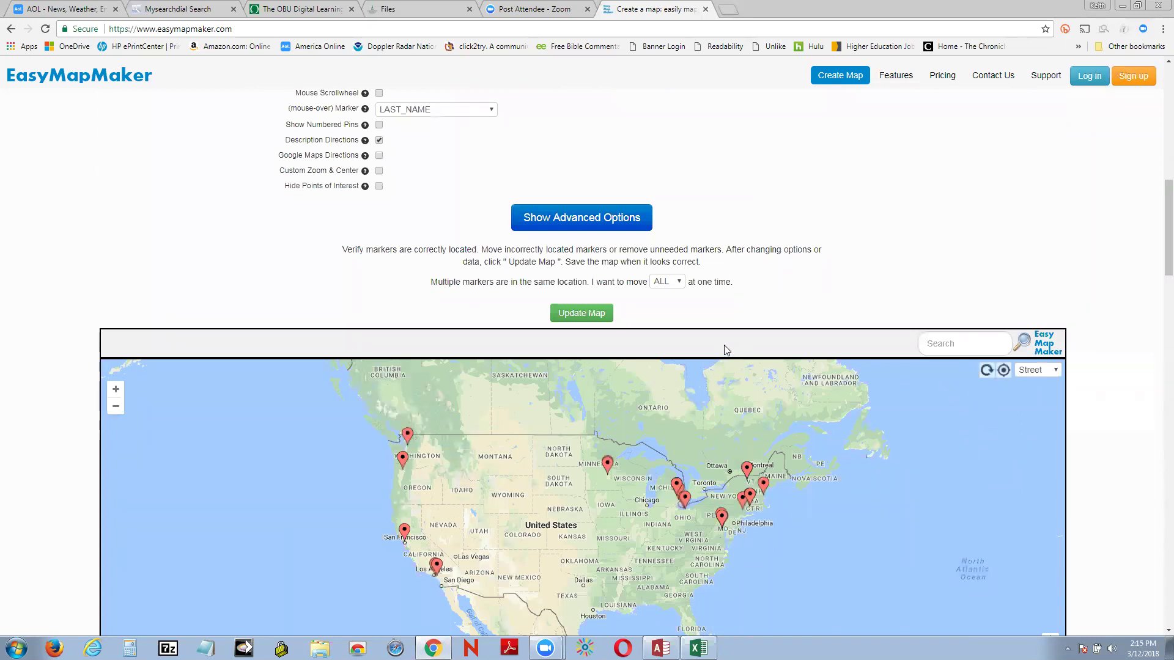
scroll(726, 350, "up", 10)
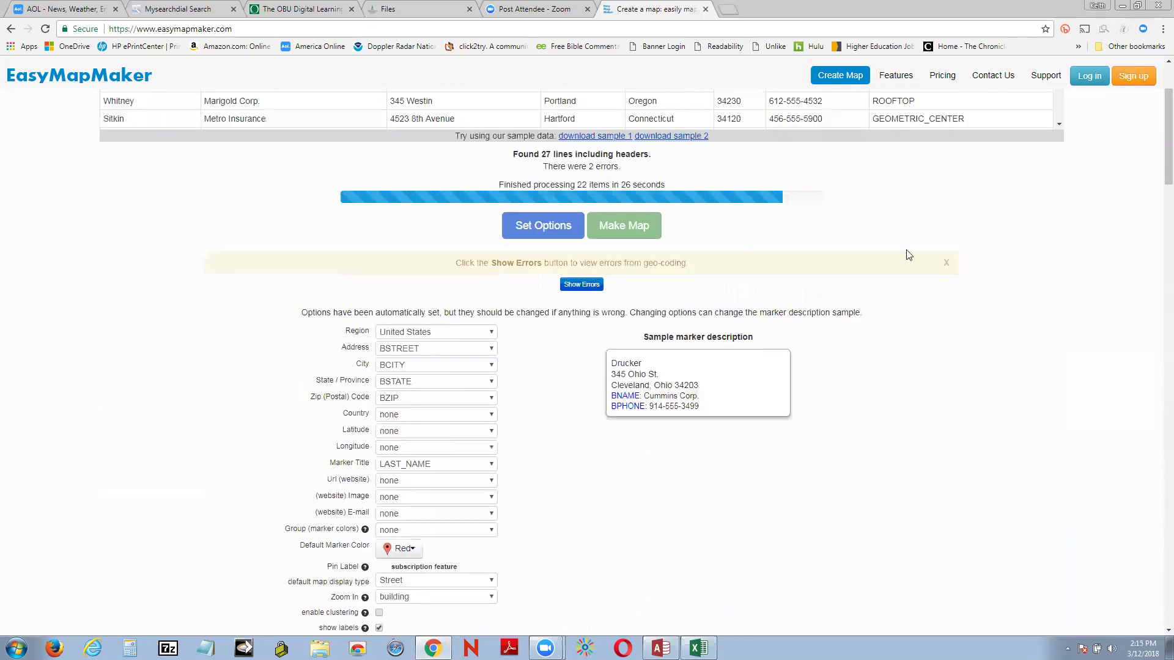
left_click(705, 10)
Step: Close the BUSDRESS workbook with Don't Save and decline keeping the clipboard data
left_click(418, 11)
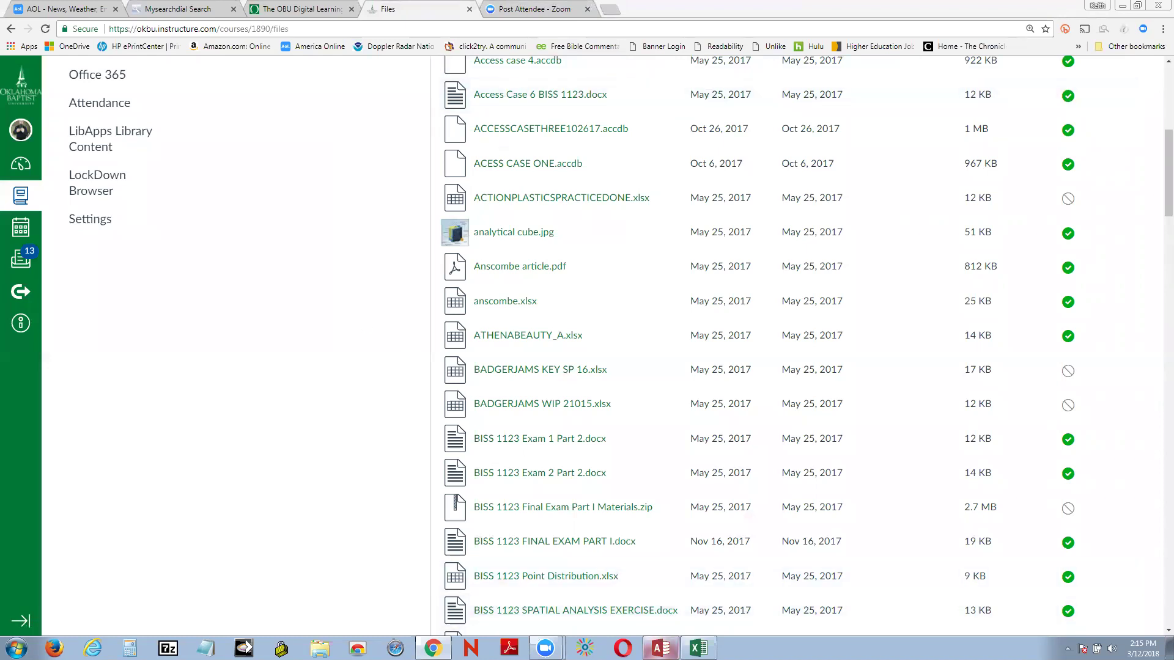
left_click(698, 648)
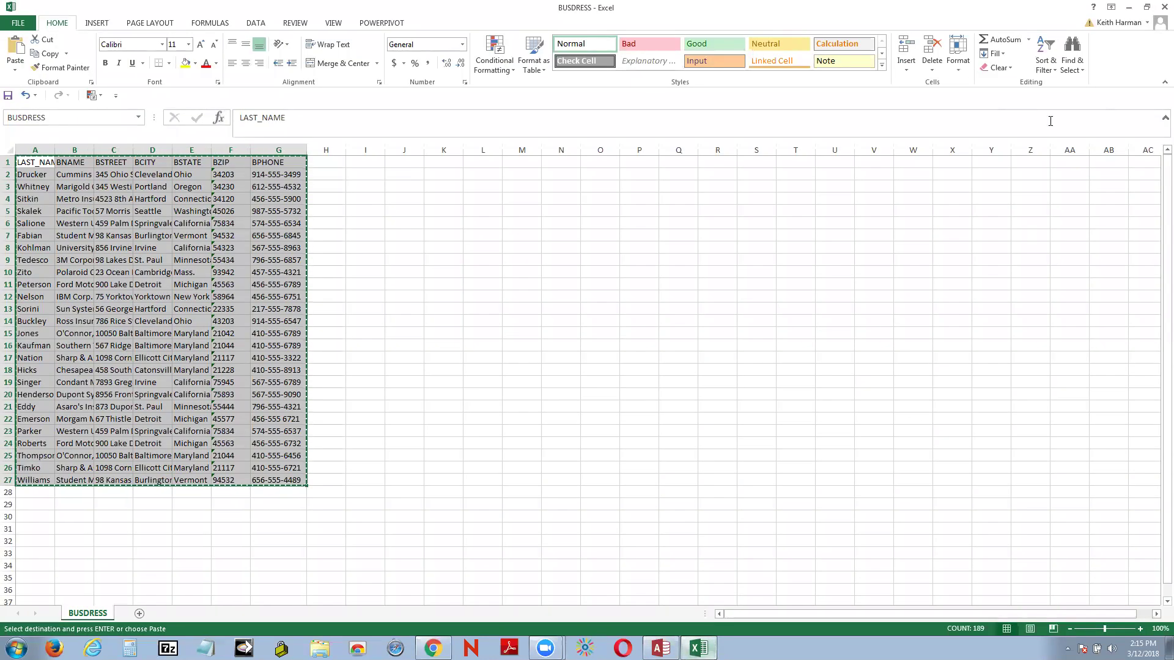
left_click(1157, 8)
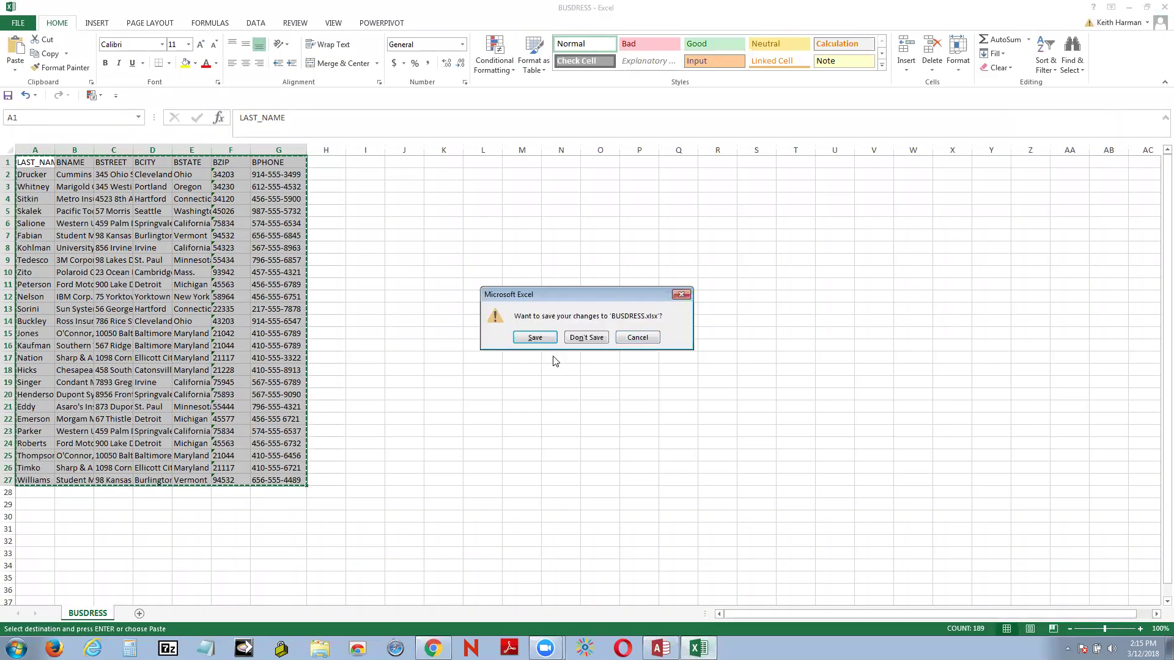
left_click(579, 339)
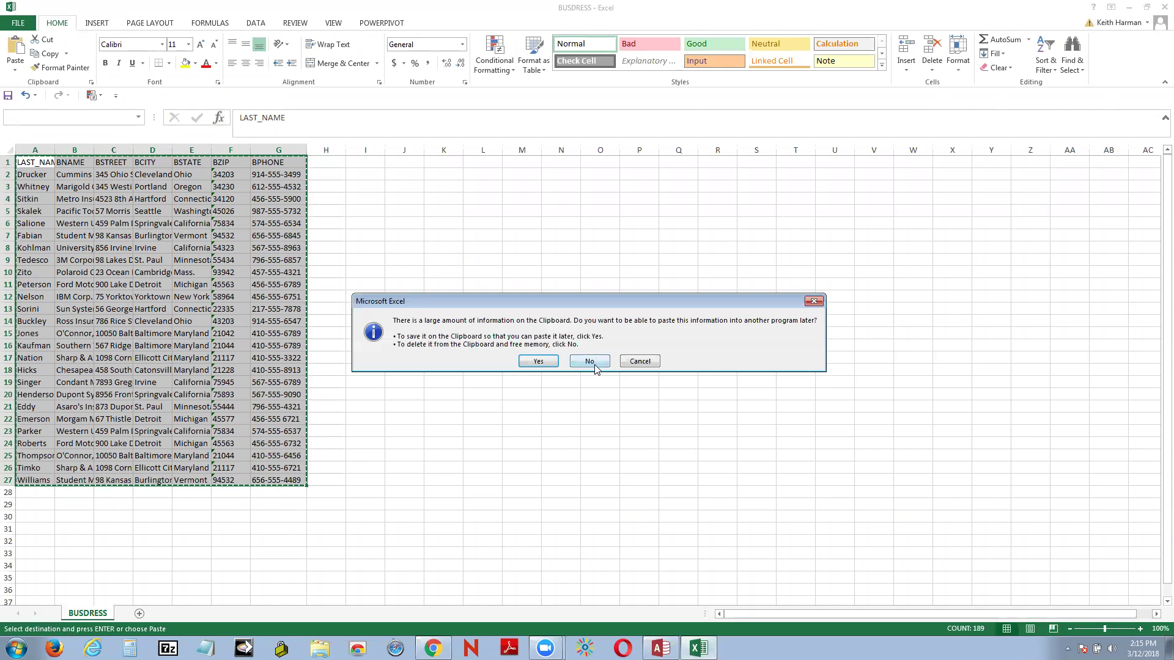
left_click(594, 363)
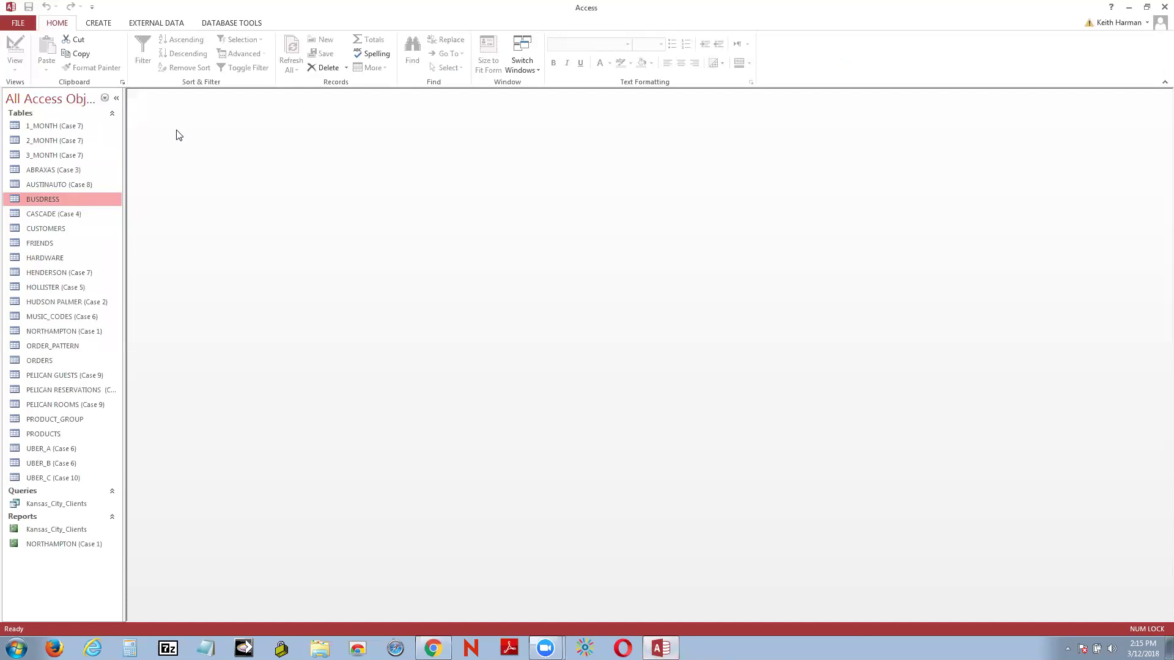
Step: Open 3_MONTH in Design view and inspect MONTH's data types and the ID field
right_click(51, 156)
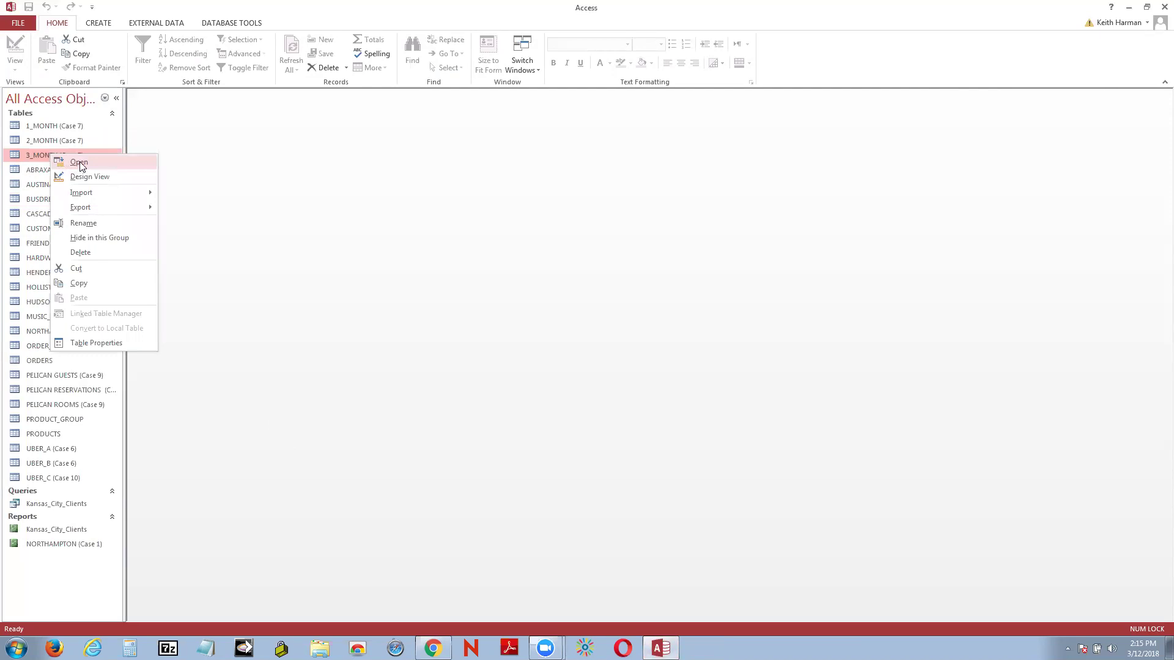
left_click(90, 176)
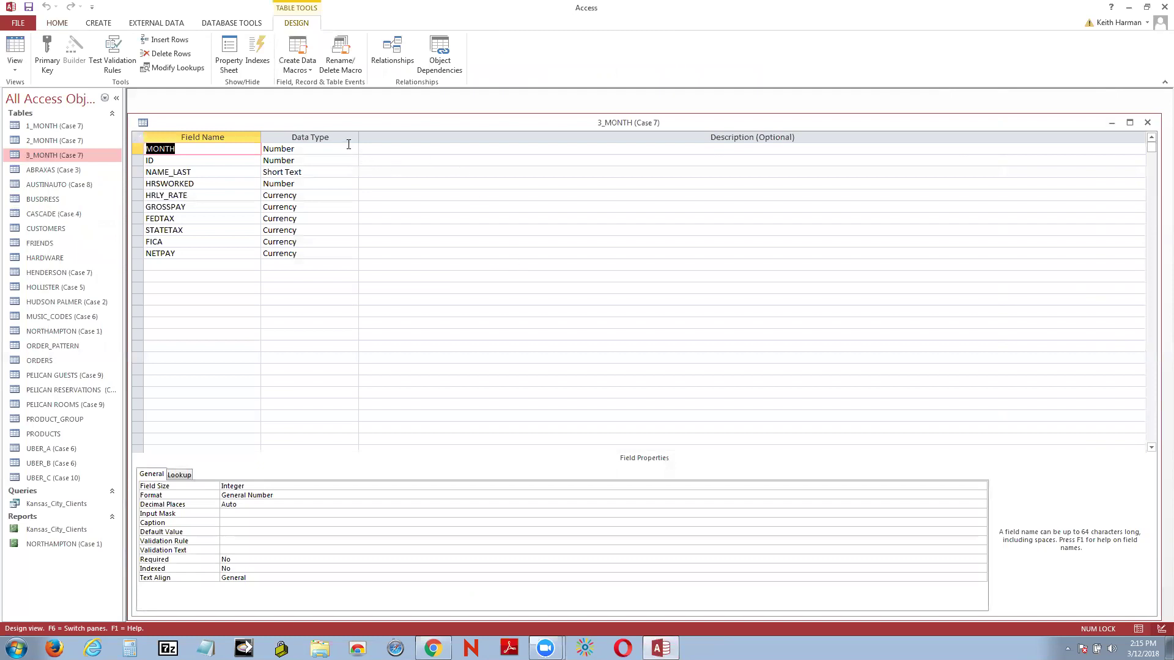
left_click(351, 149)
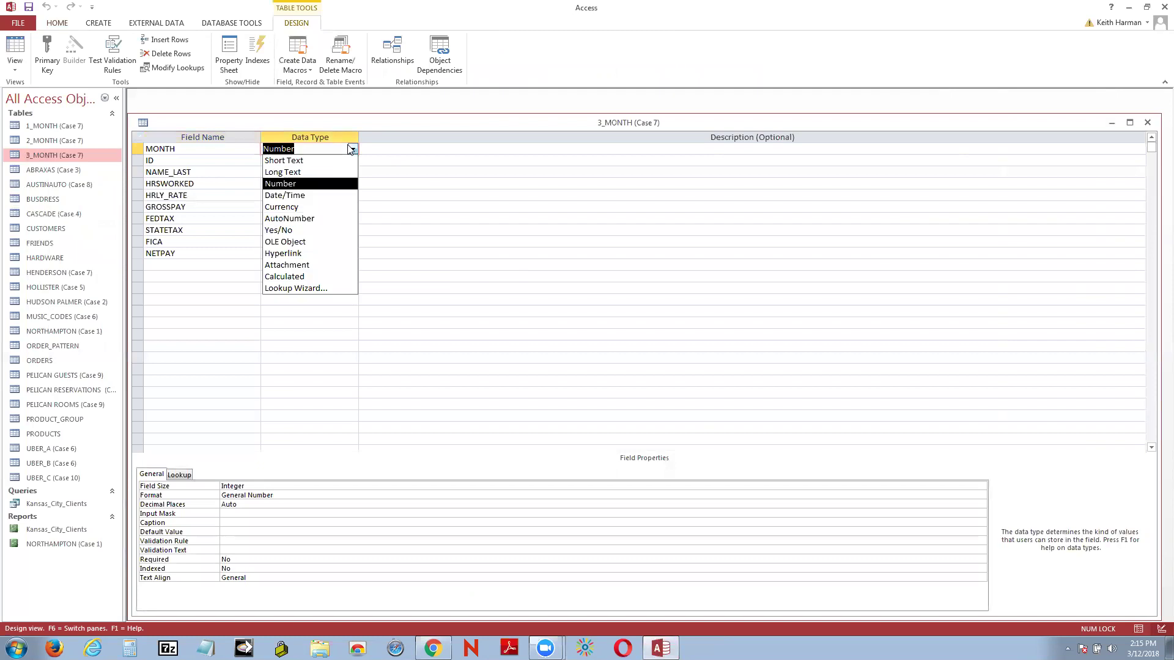
left_click(438, 162)
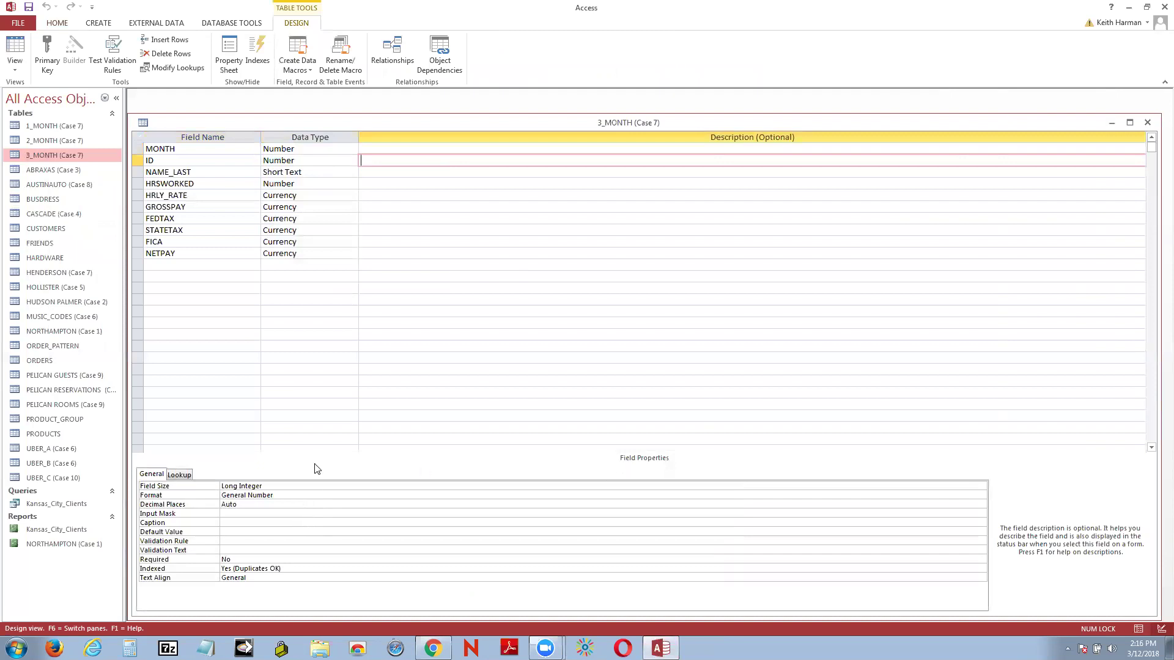
Step: Review ID's default value, validation rule, validation text and indexing, then select the row below NETPAY
left_click(255, 553)
left_click(296, 569)
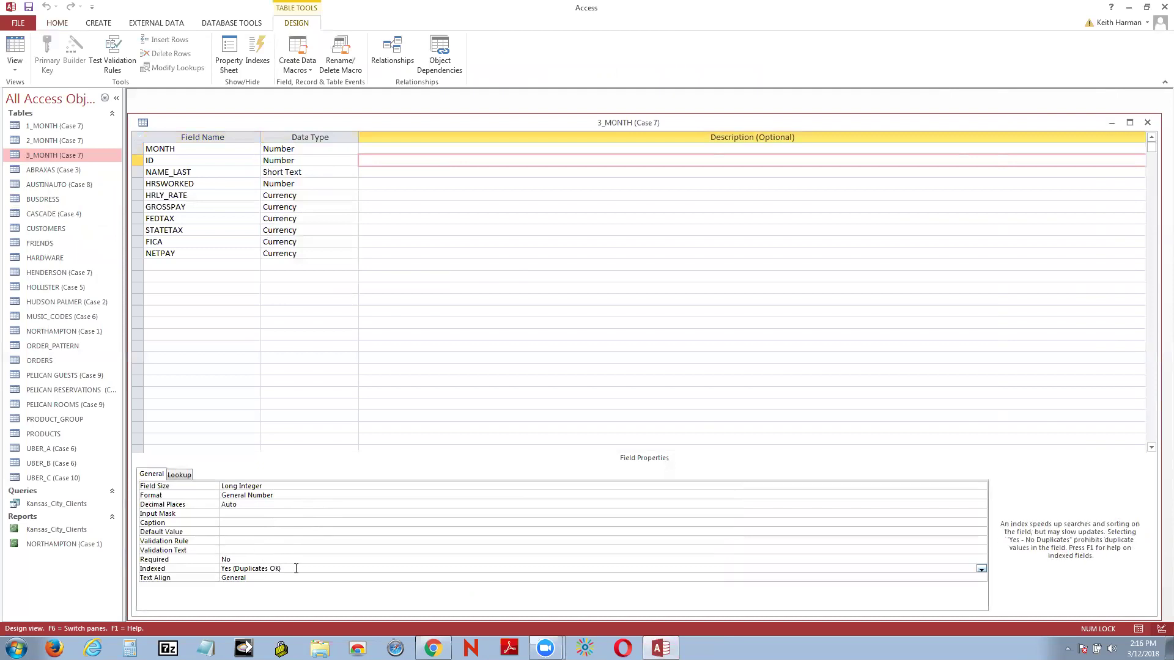
left_click(227, 533)
left_click(227, 540)
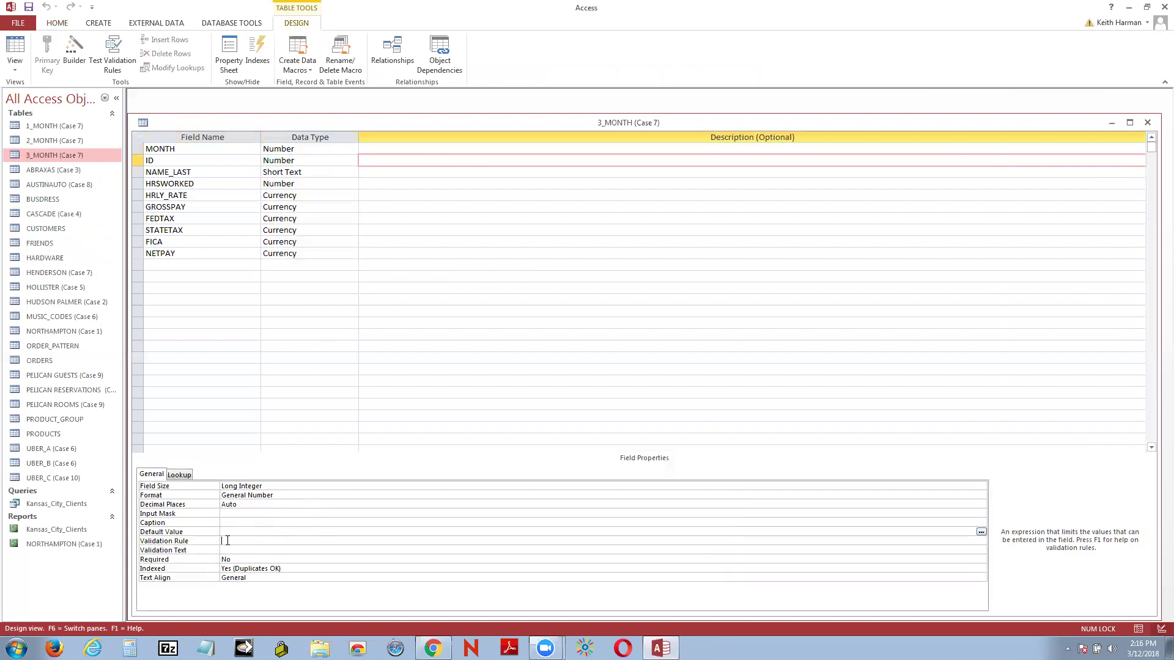
left_click(365, 547)
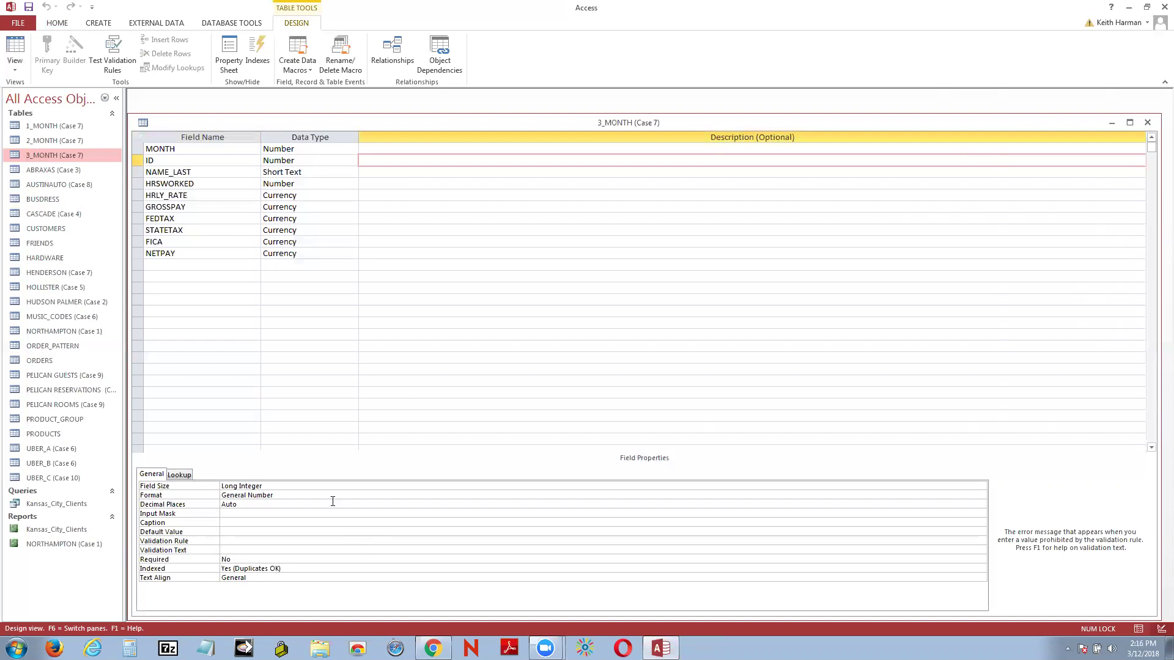
left_click(192, 264)
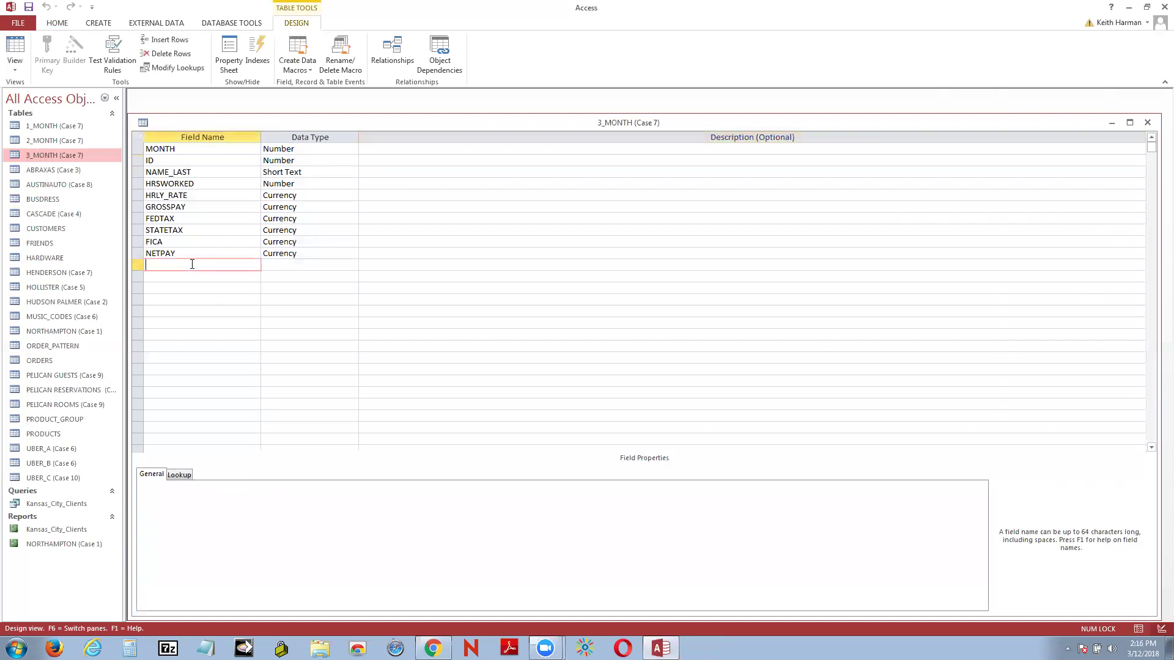
Step: Add a Short Text field named Phone, save the table, and launch the Input Mask Wizard
type("Phone")
left_click(333, 264)
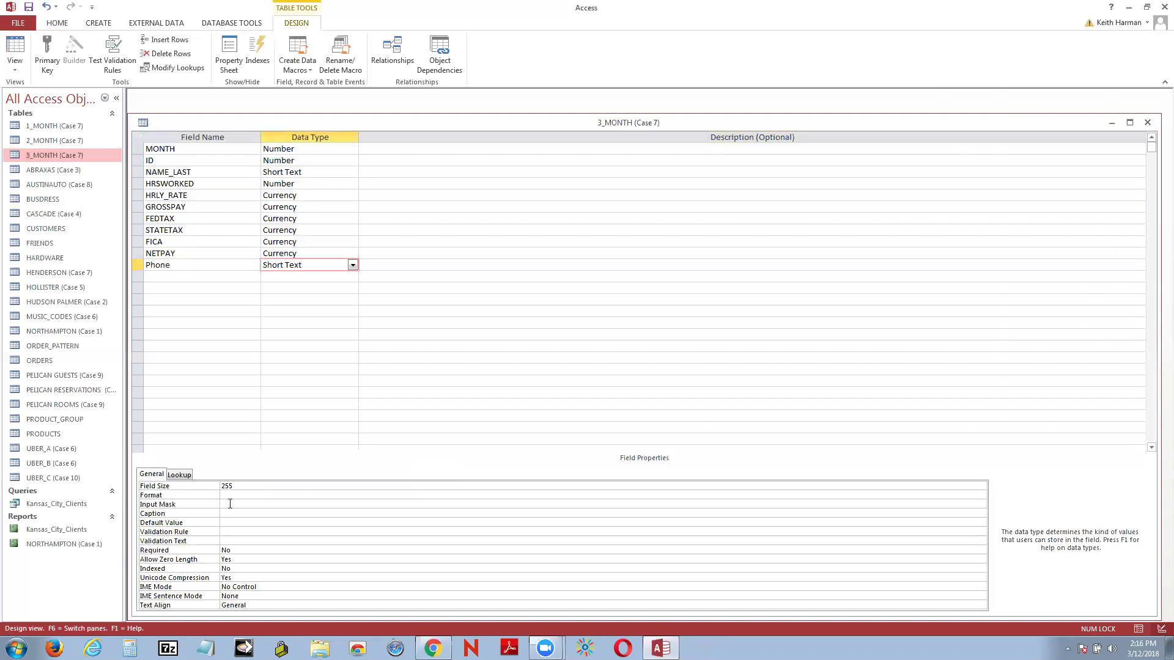
left_click(230, 504)
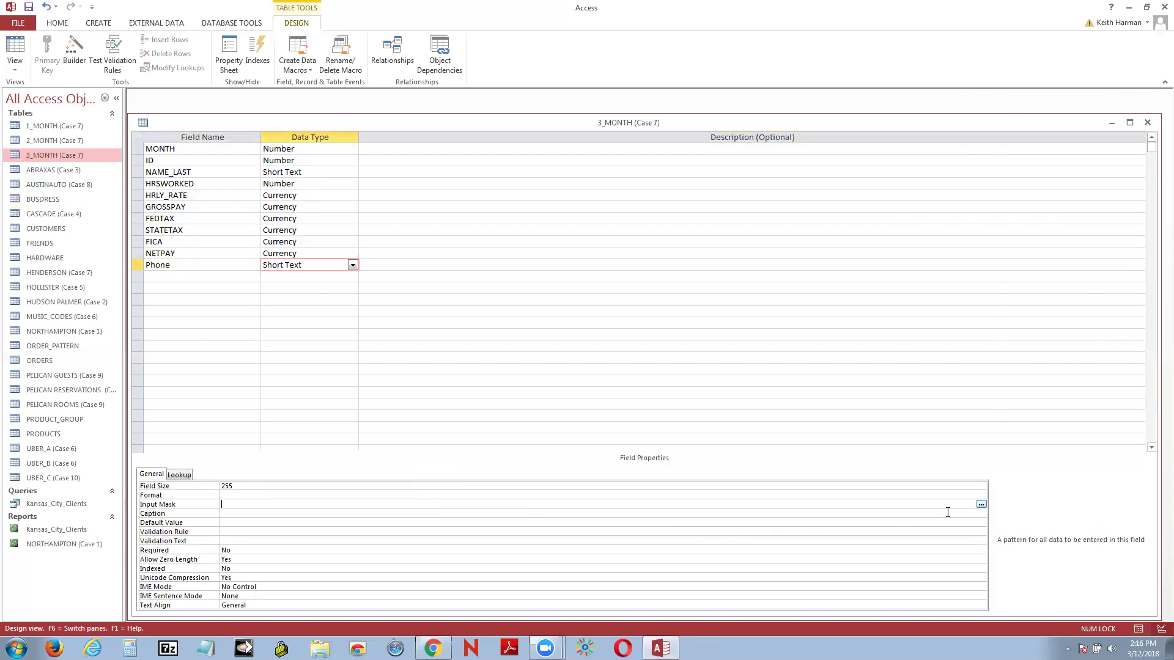
left_click(981, 505)
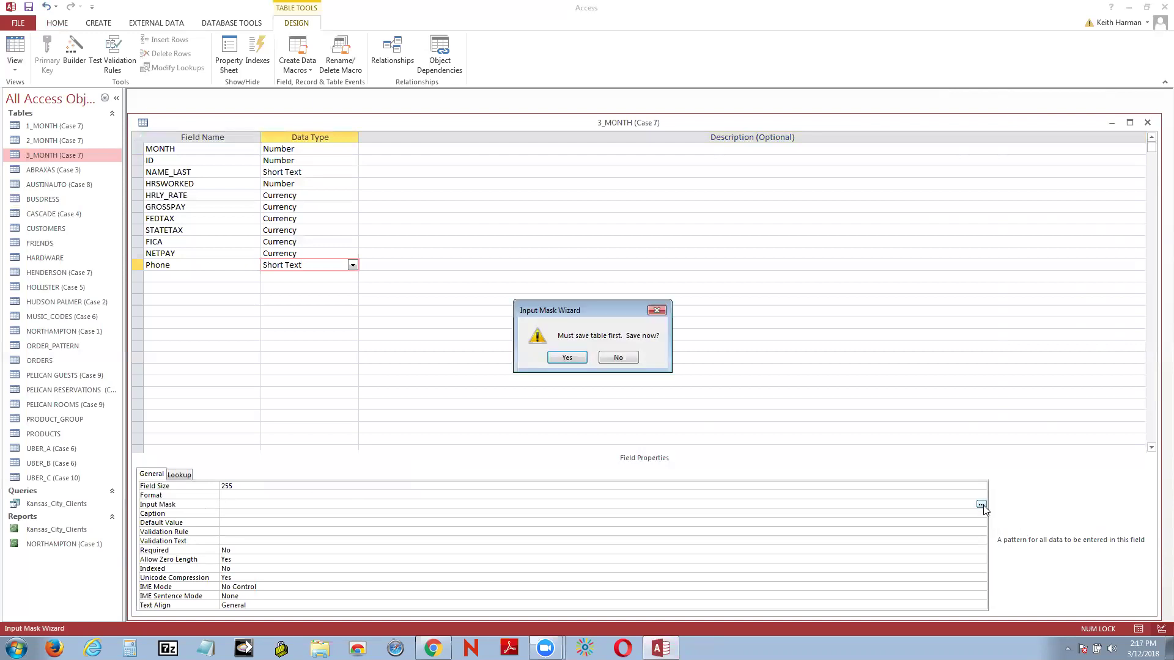
left_click(567, 358)
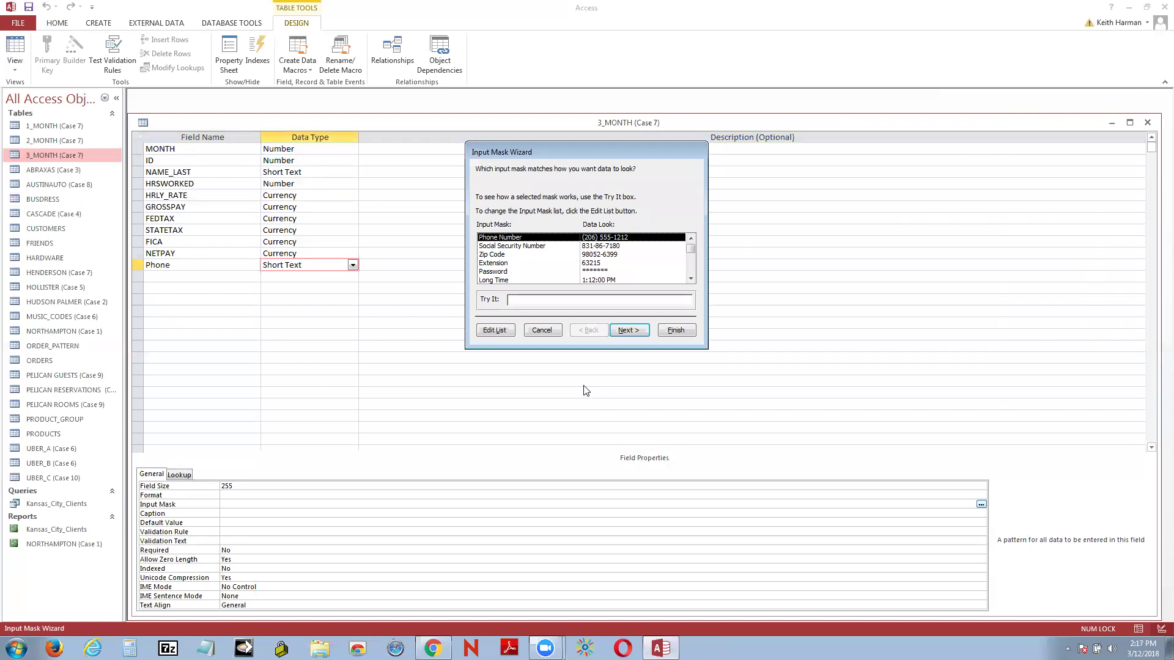
Step: Test the phone mask with the sample (405) 585-44, then cancel the wizard without applying it
left_click(535, 300)
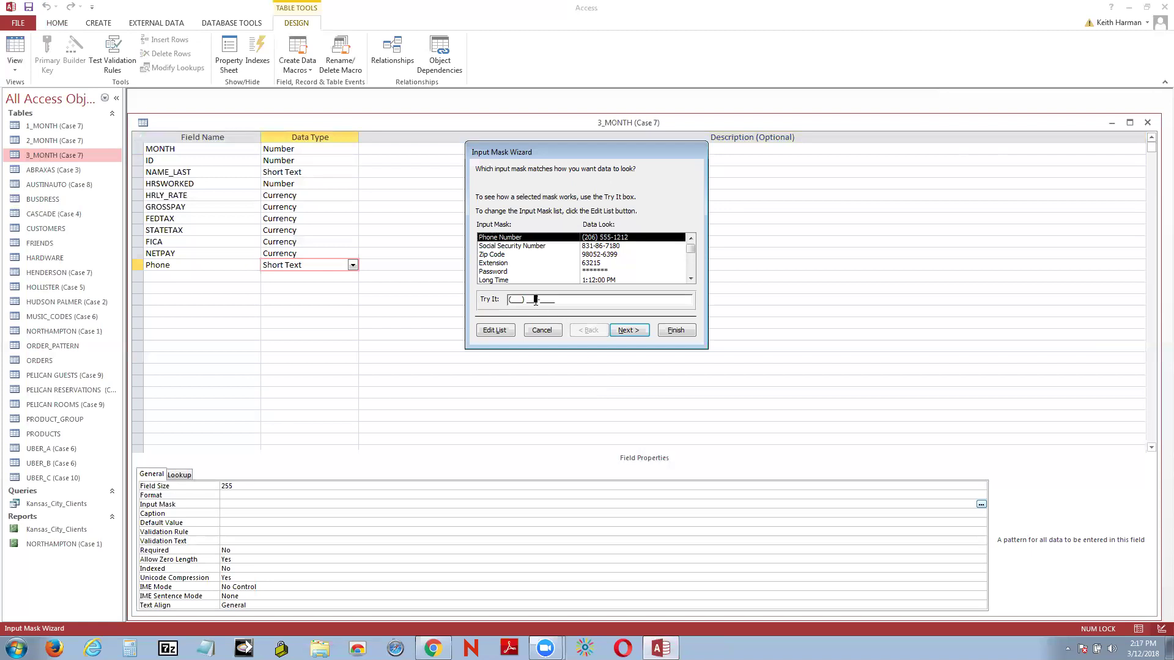
left_click(516, 298)
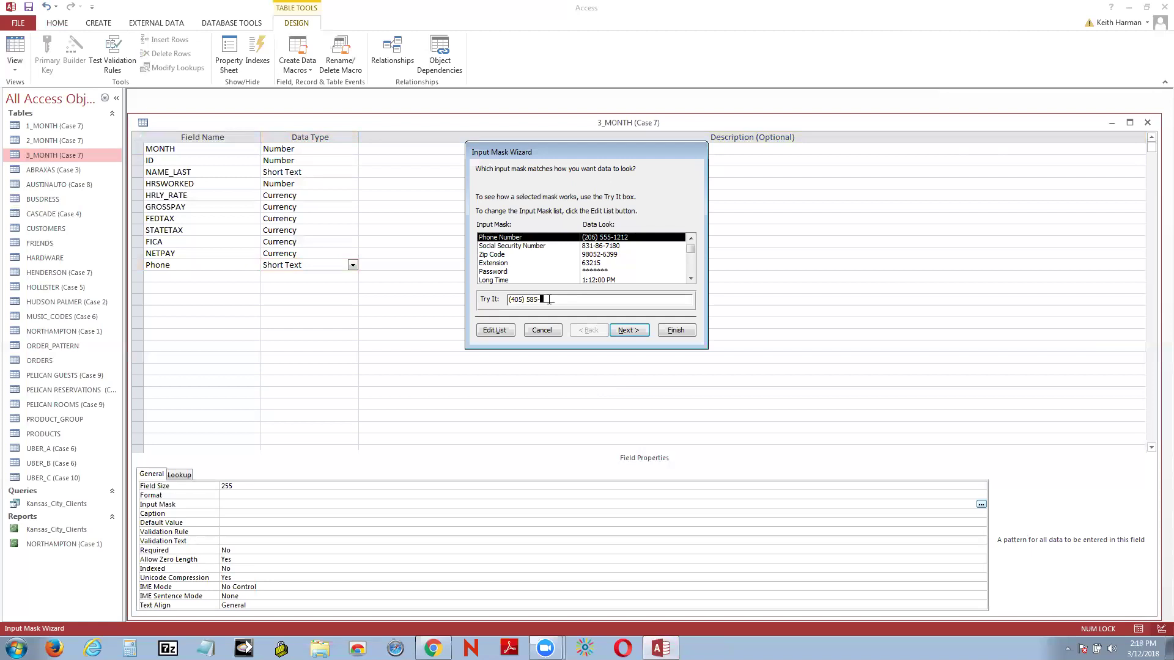
mouse_move(691, 254)
left_mouse_down()
mouse_move(696, 270)
mouse_move(689, 238)
left_mouse_up()
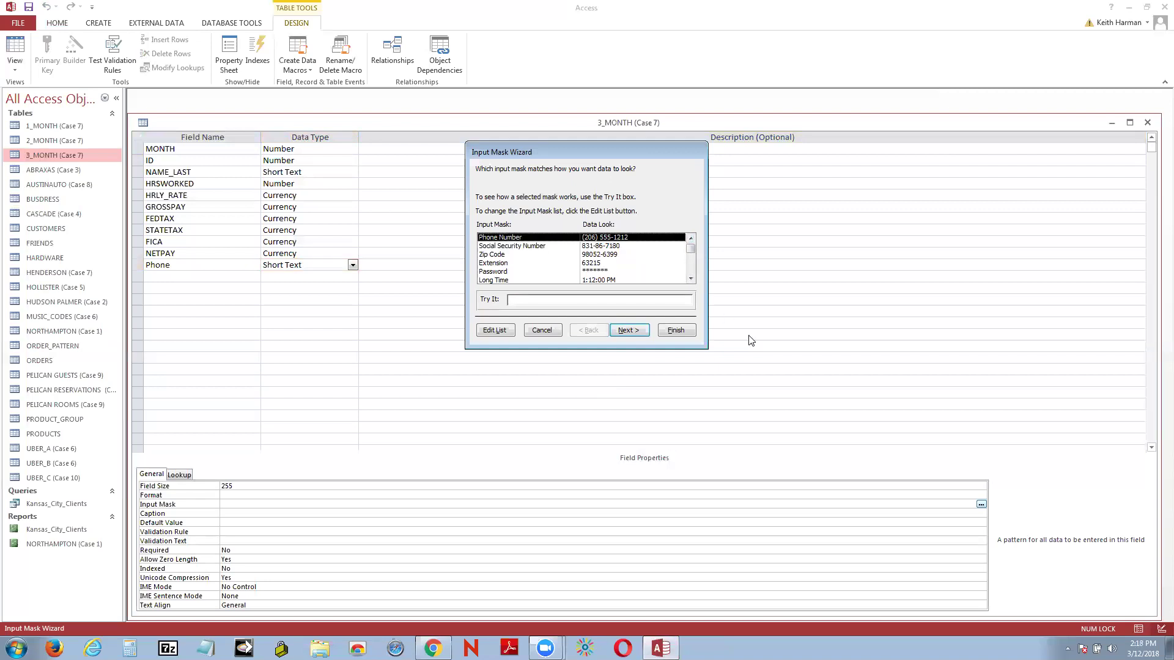
left_click(540, 330)
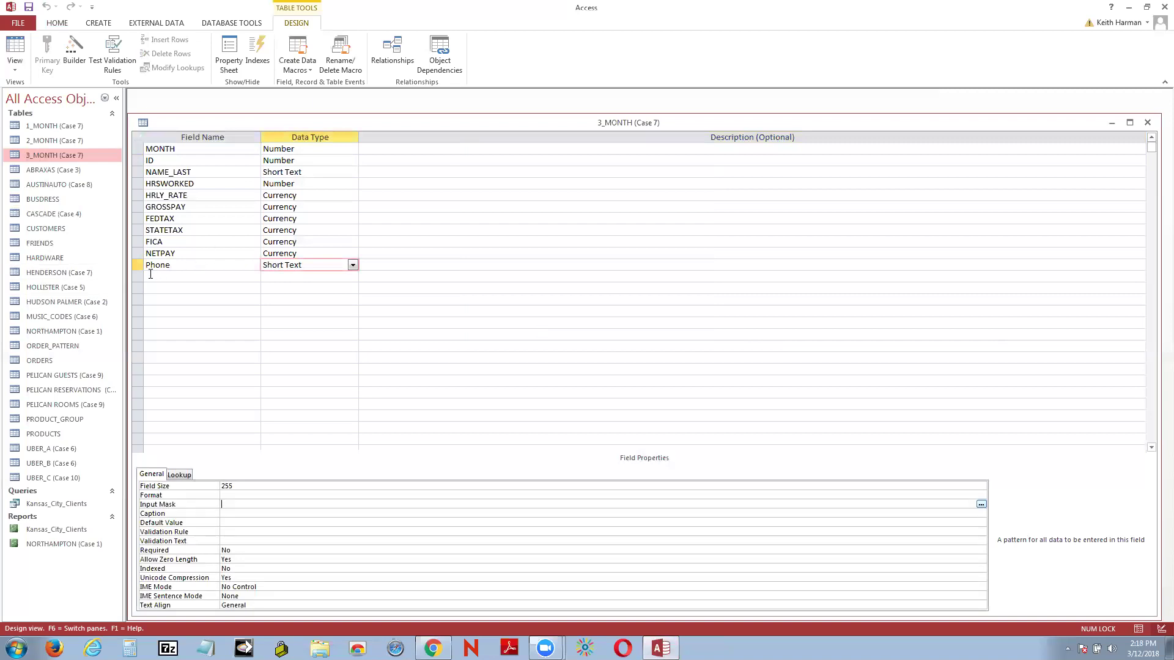
Step: Delete the Phone field row from the 3_MONTH (Case 7) table design
right_click(187, 256)
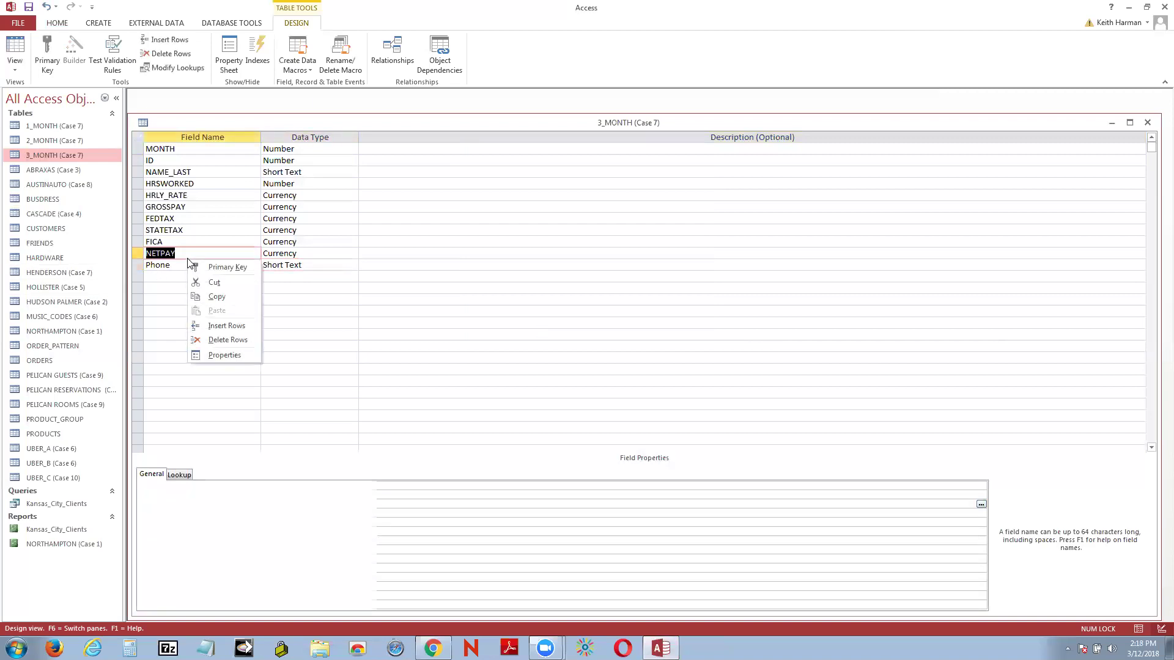
key("Escape")
key("Tab")
left_click(166, 265)
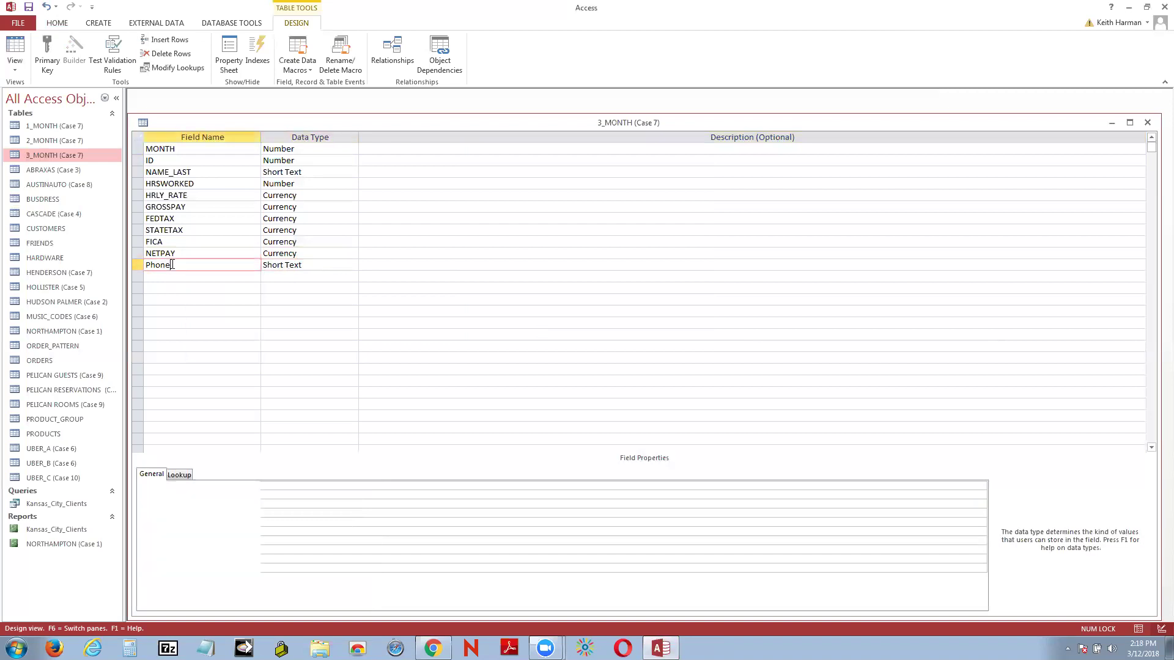
right_click(135, 267)
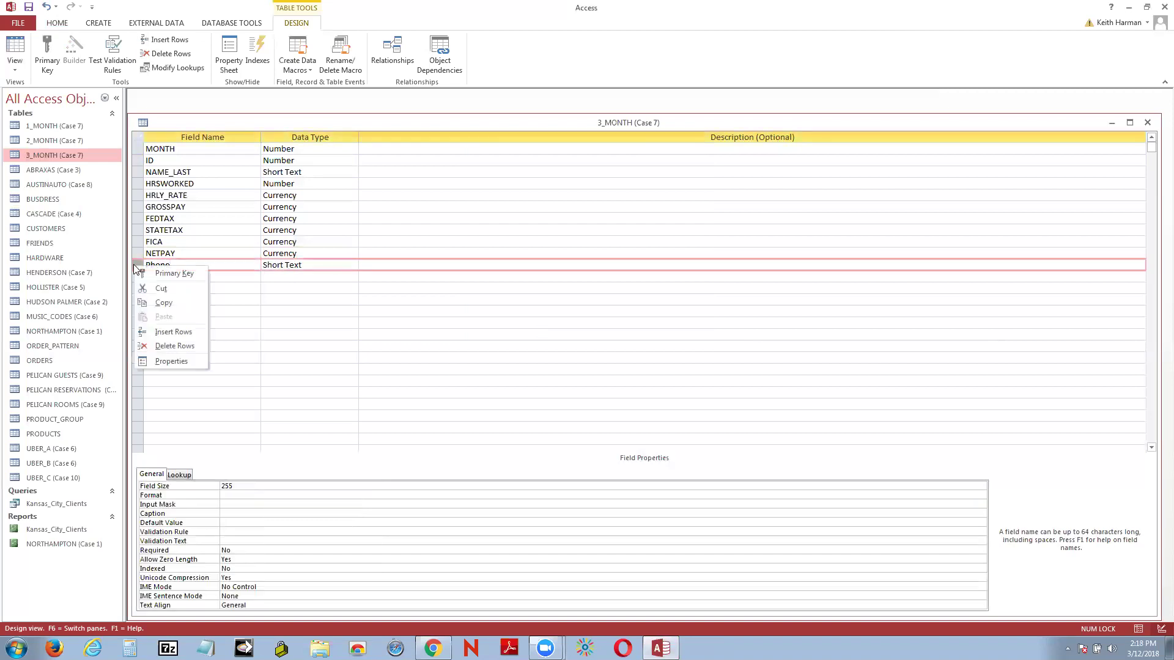
left_click(166, 346)
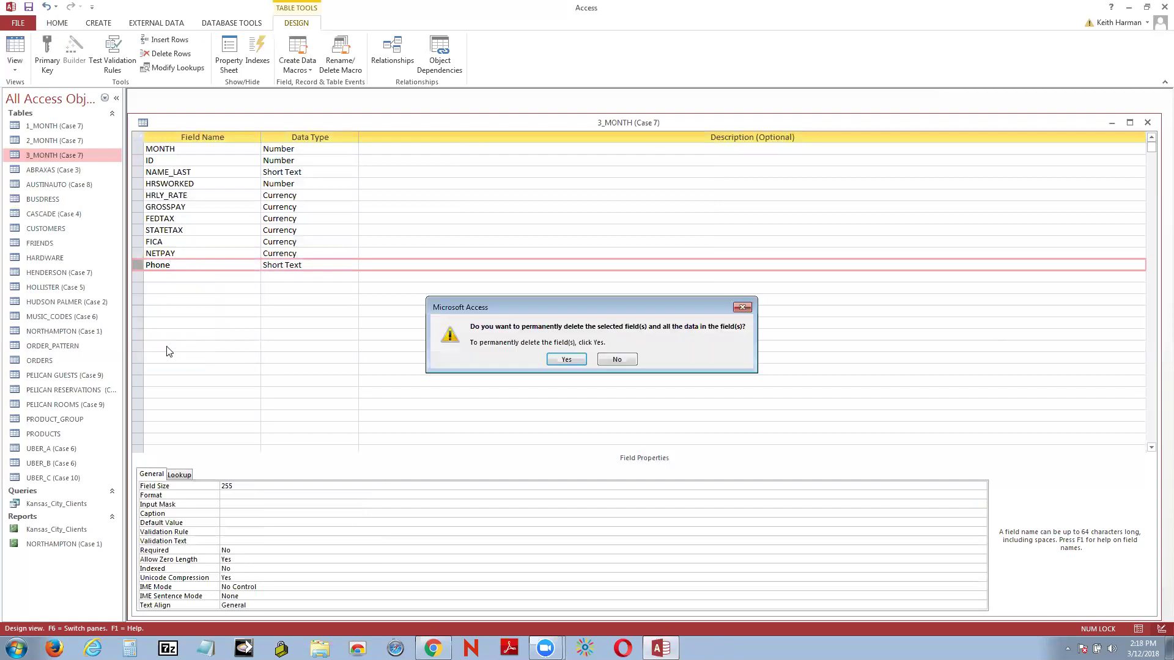
left_click(567, 357)
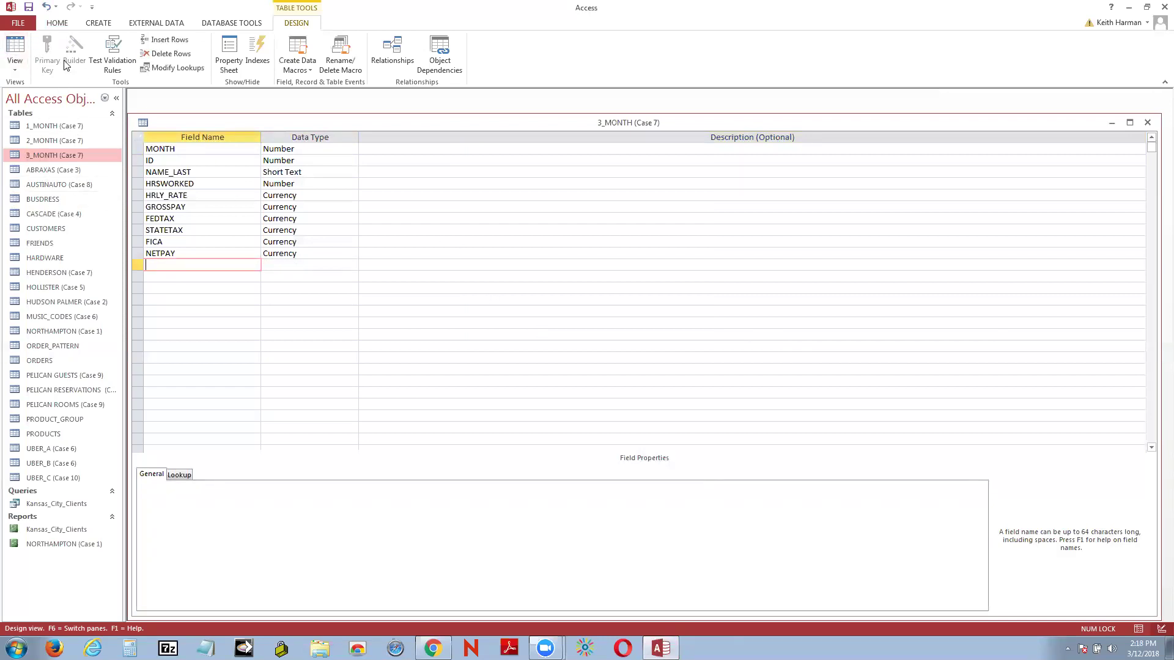
Step: Save the 3_MONTH (Case 7) table and close it
left_click(14, 46)
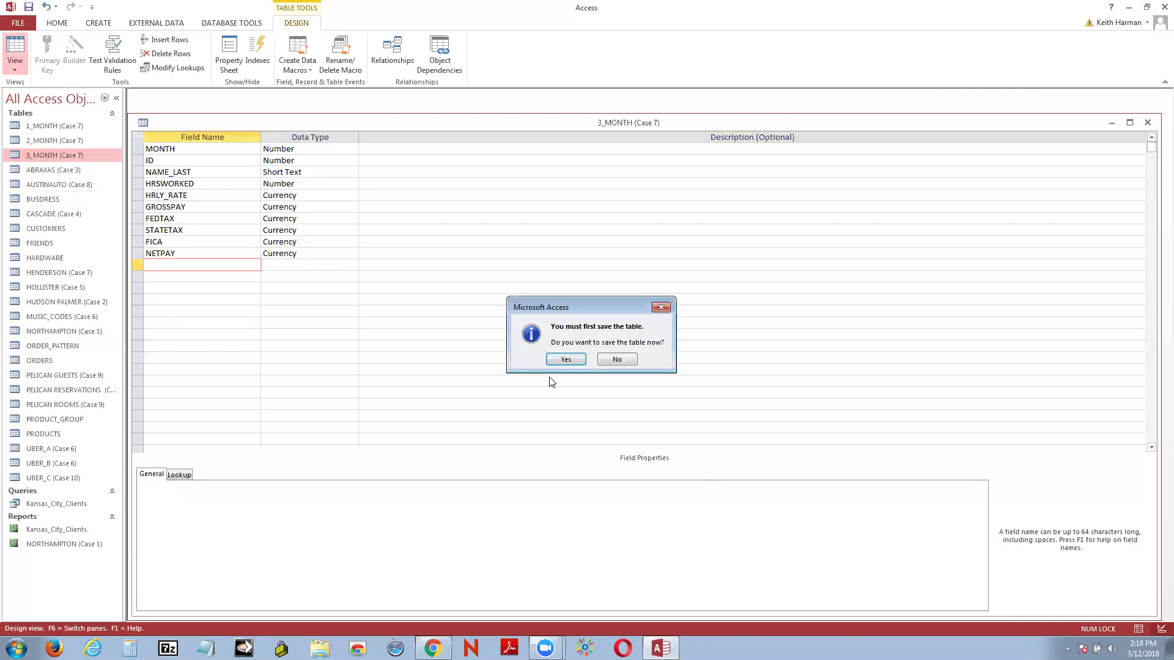
left_click(564, 360)
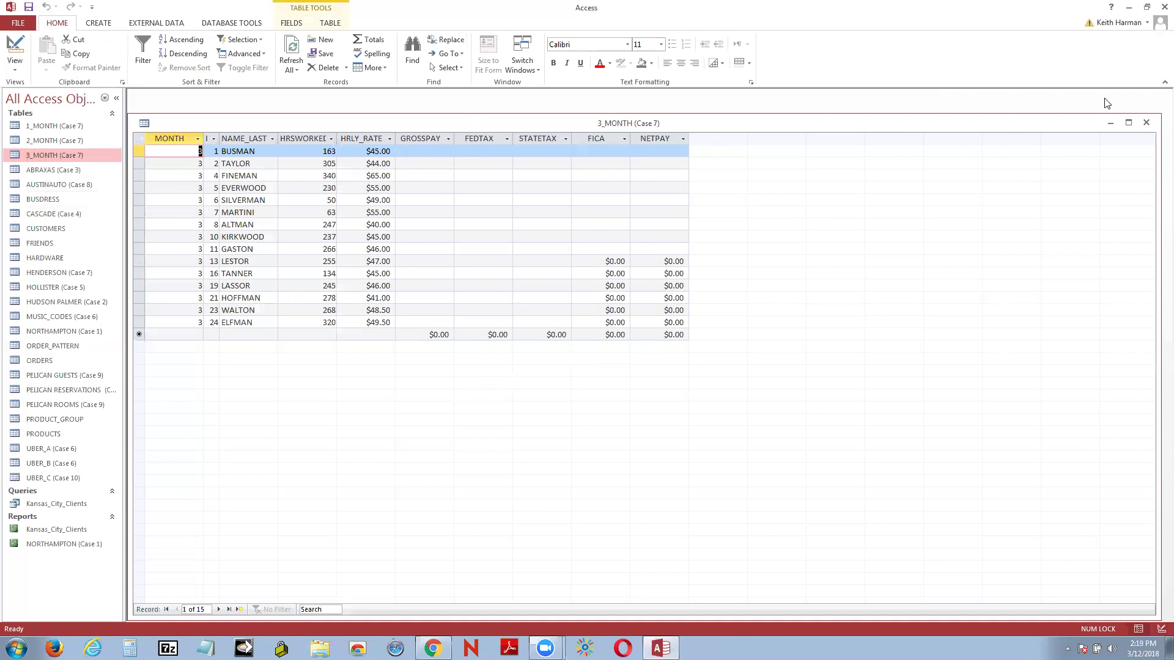
left_click(1147, 124)
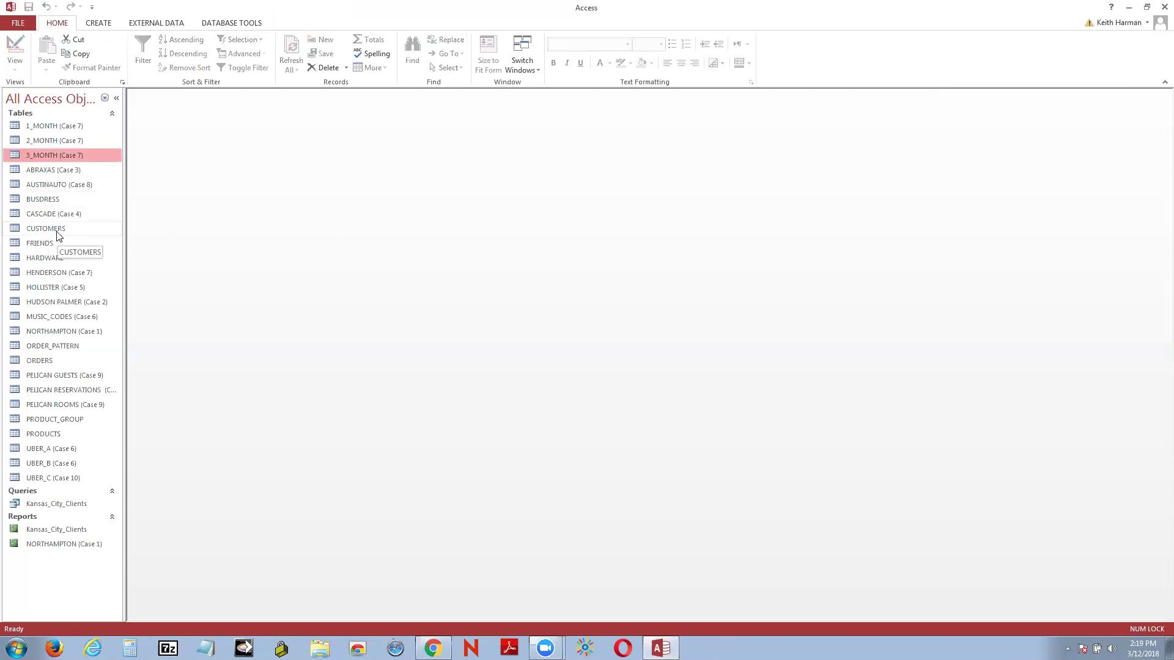
Step: Open the CUSTOMERS table, widen the Phone Number column, and switch to Design View
right_click(57, 231)
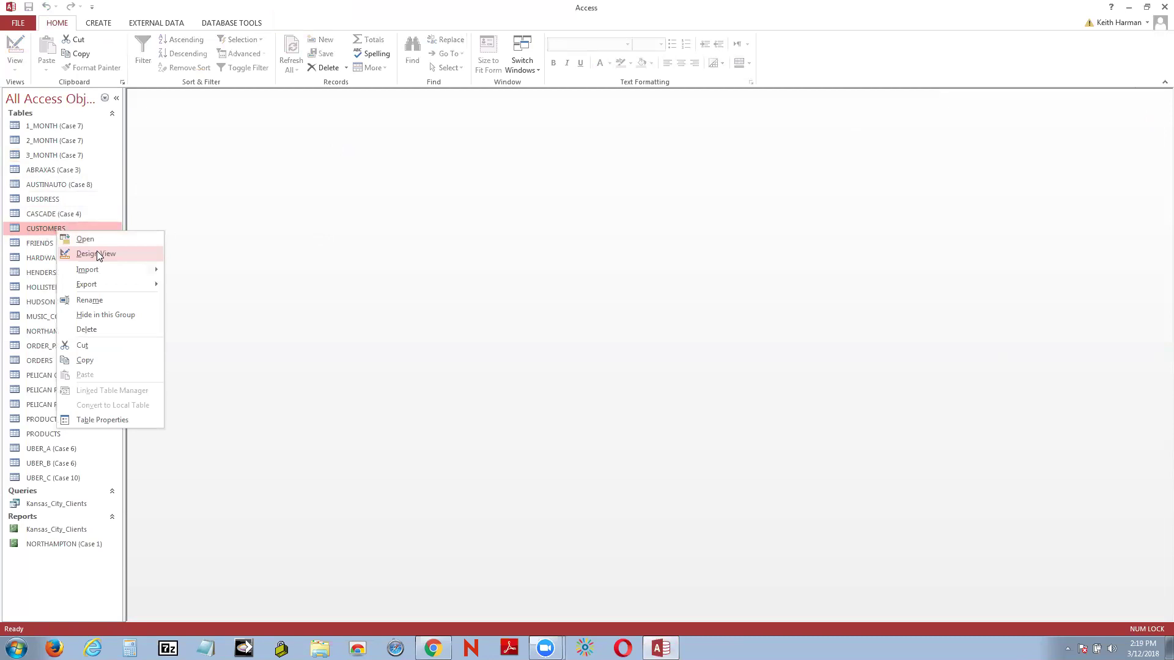
left_click(103, 239)
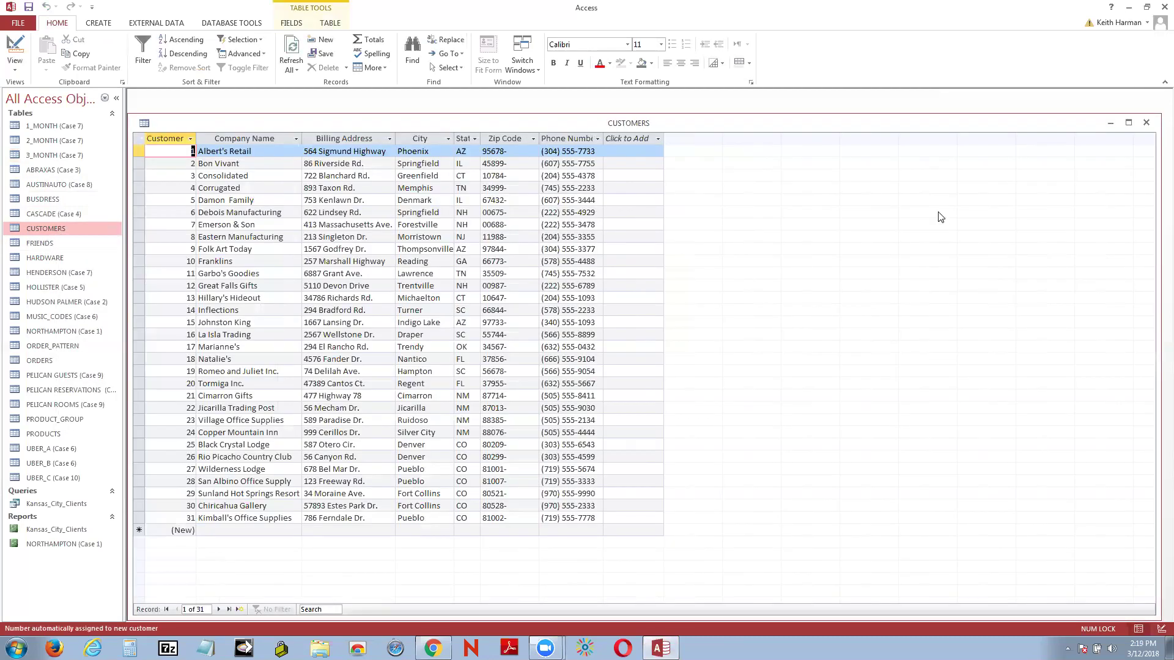
left_click_drag(602, 138, 644, 138)
left_click(669, 138)
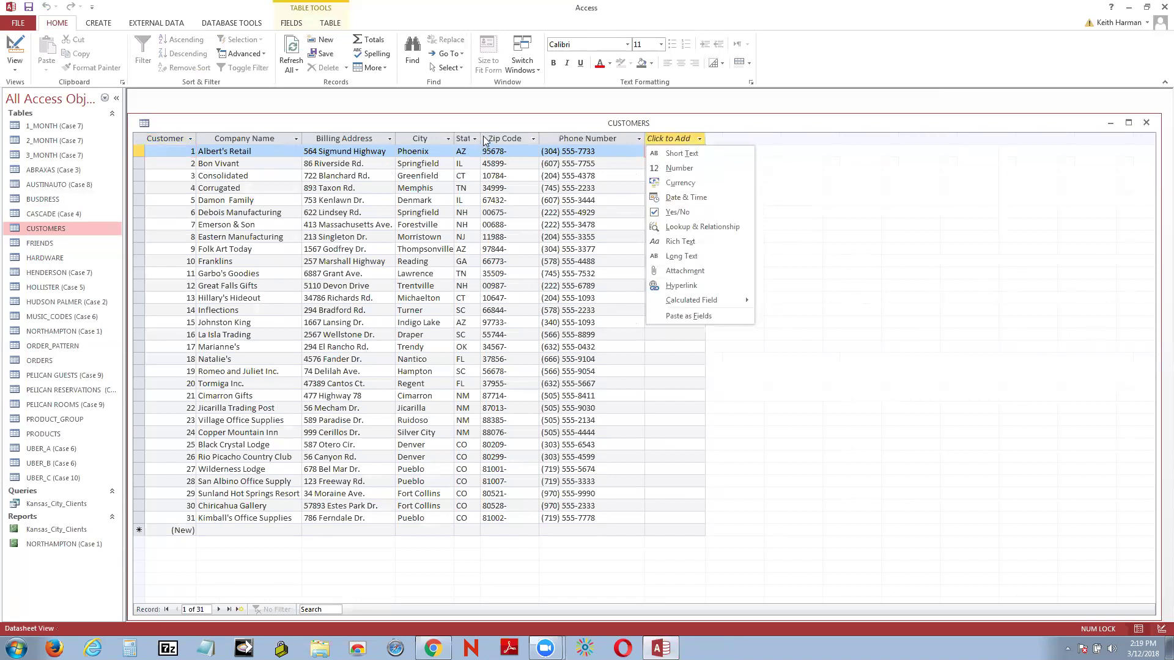
right_click(157, 123)
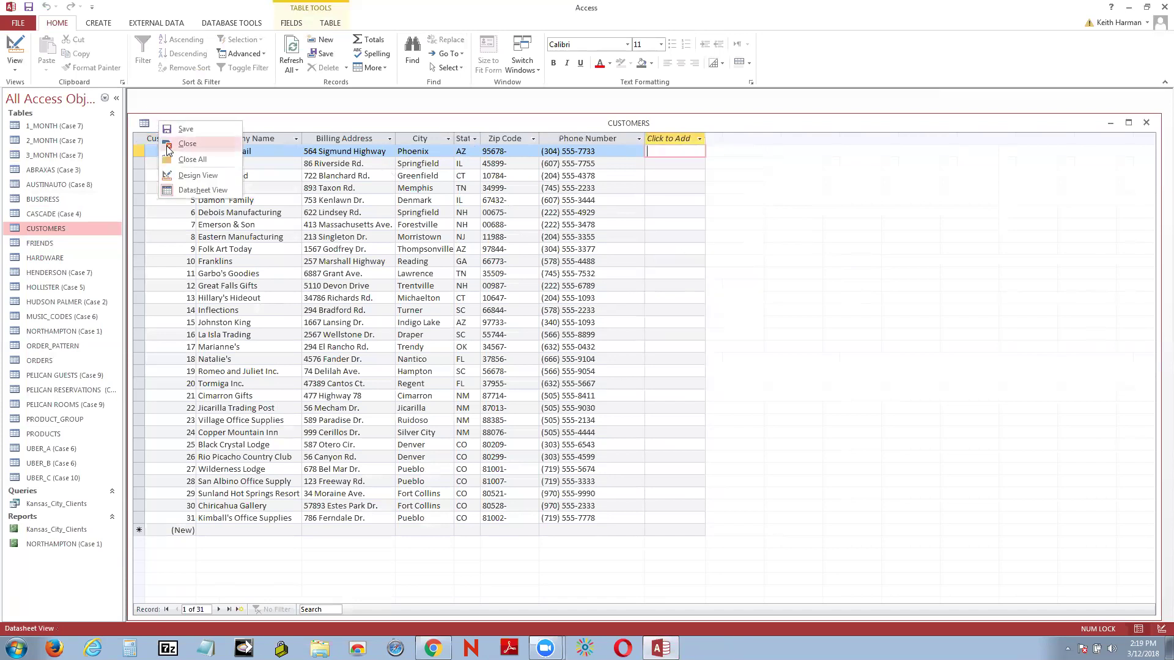
left_click(205, 176)
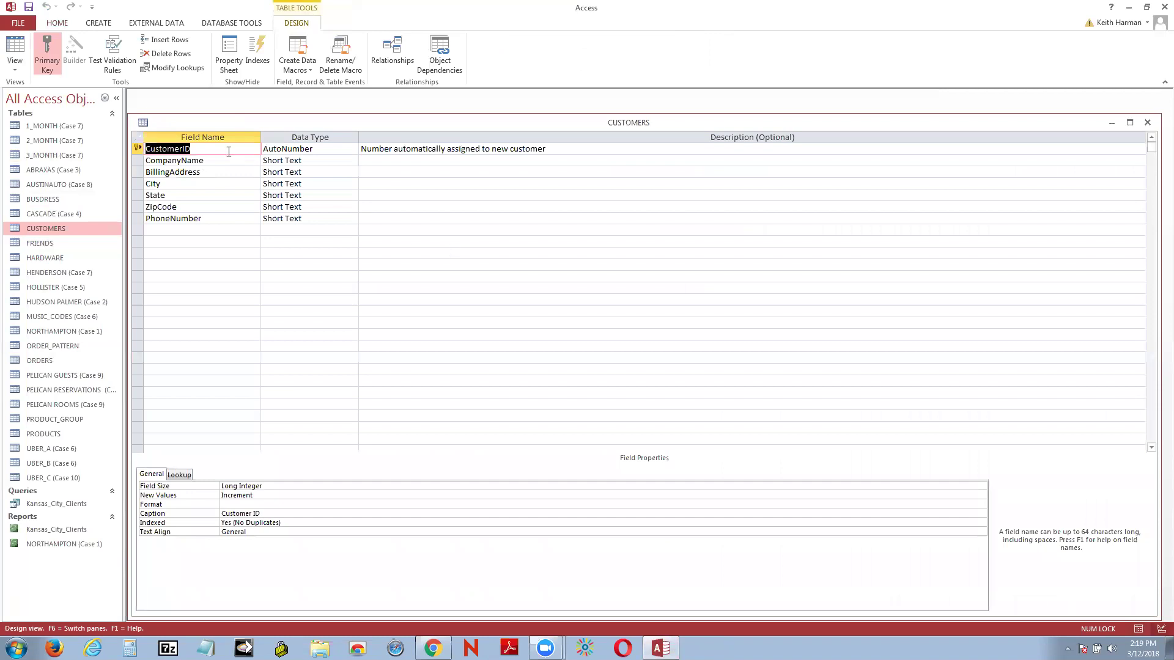
Step: Review the properties of each CUSTOMERS field, from CustomerID through the PhoneNumber input mask
left_click(227, 149)
left_click(211, 160)
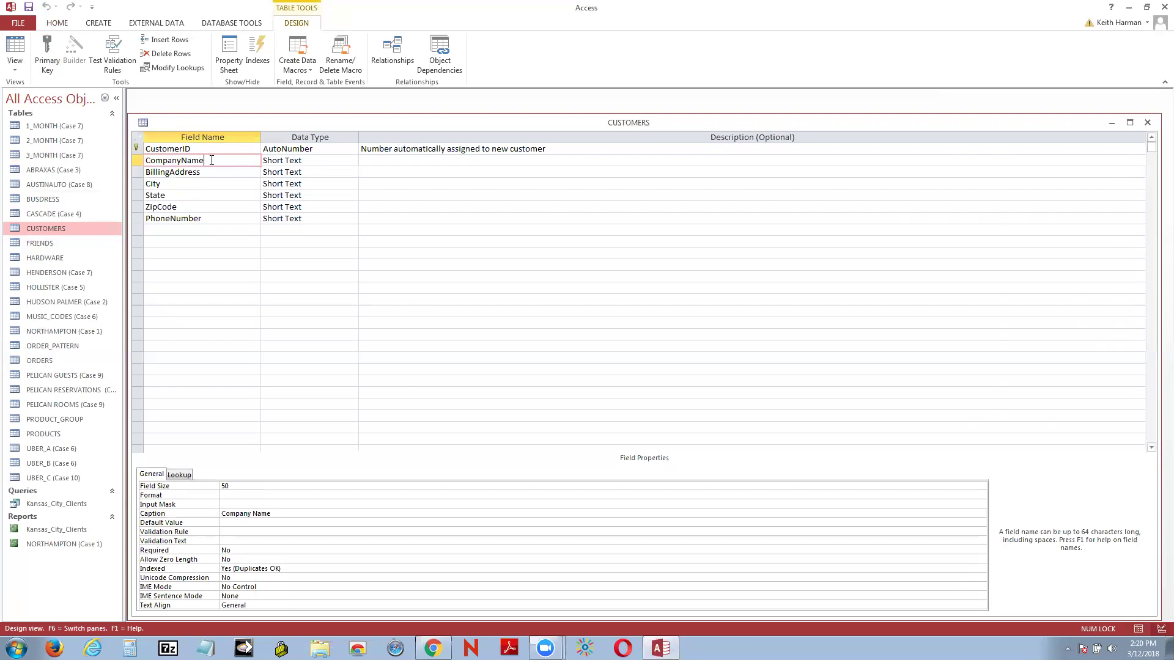
left_click(208, 173)
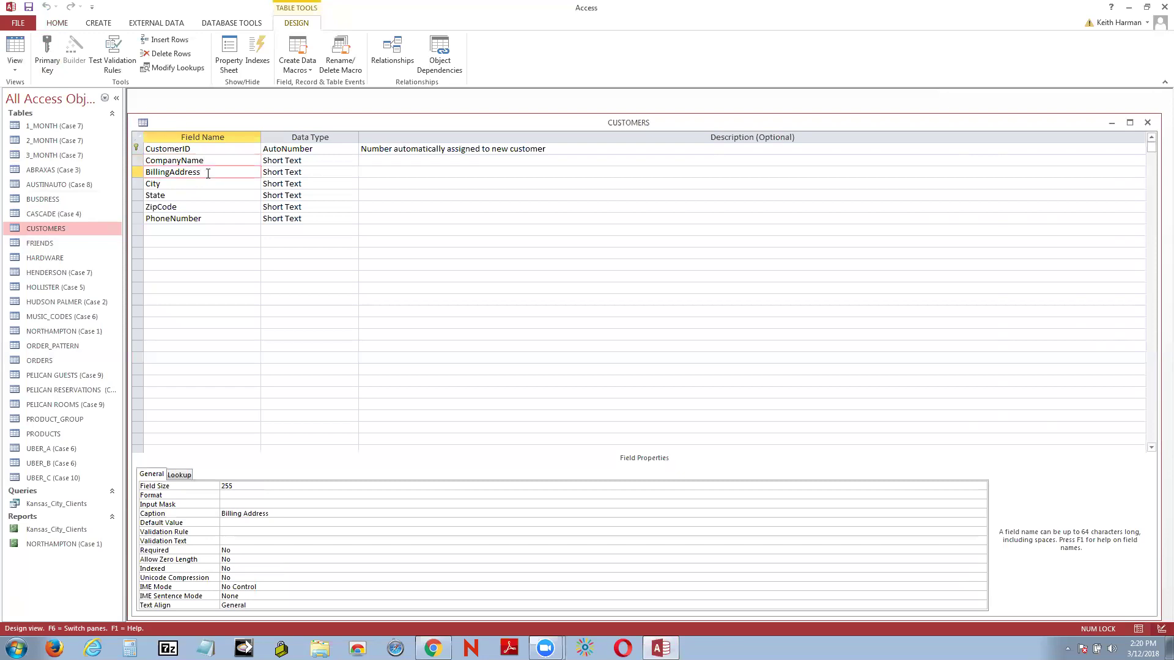
left_click(195, 184)
left_click(193, 195)
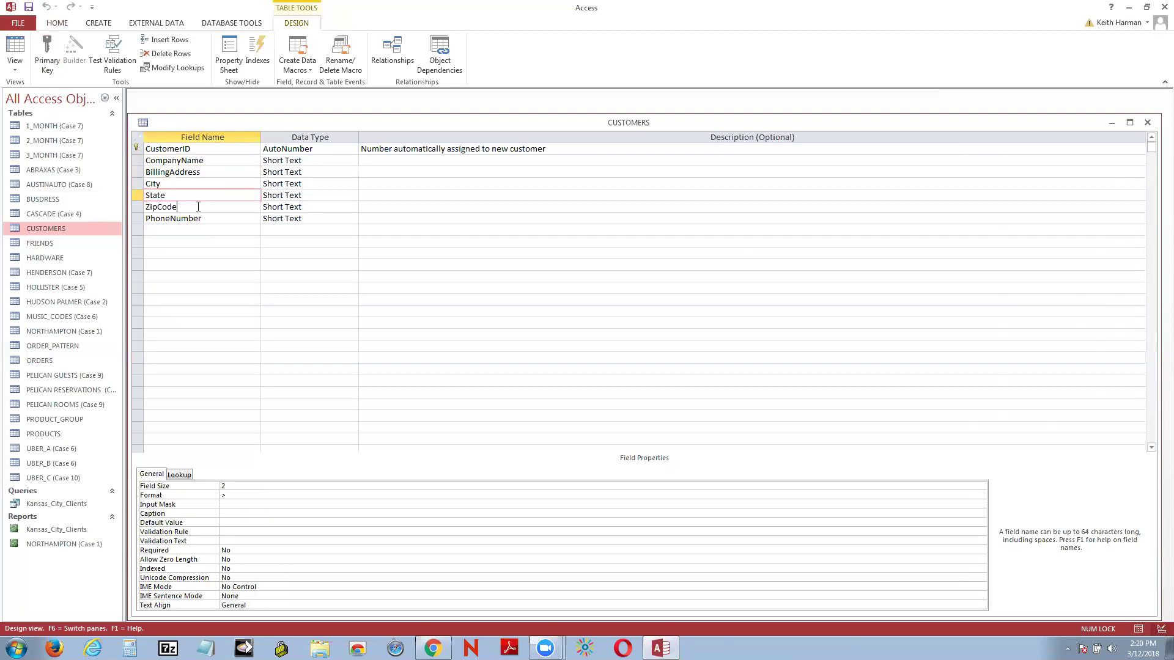
left_click(198, 206)
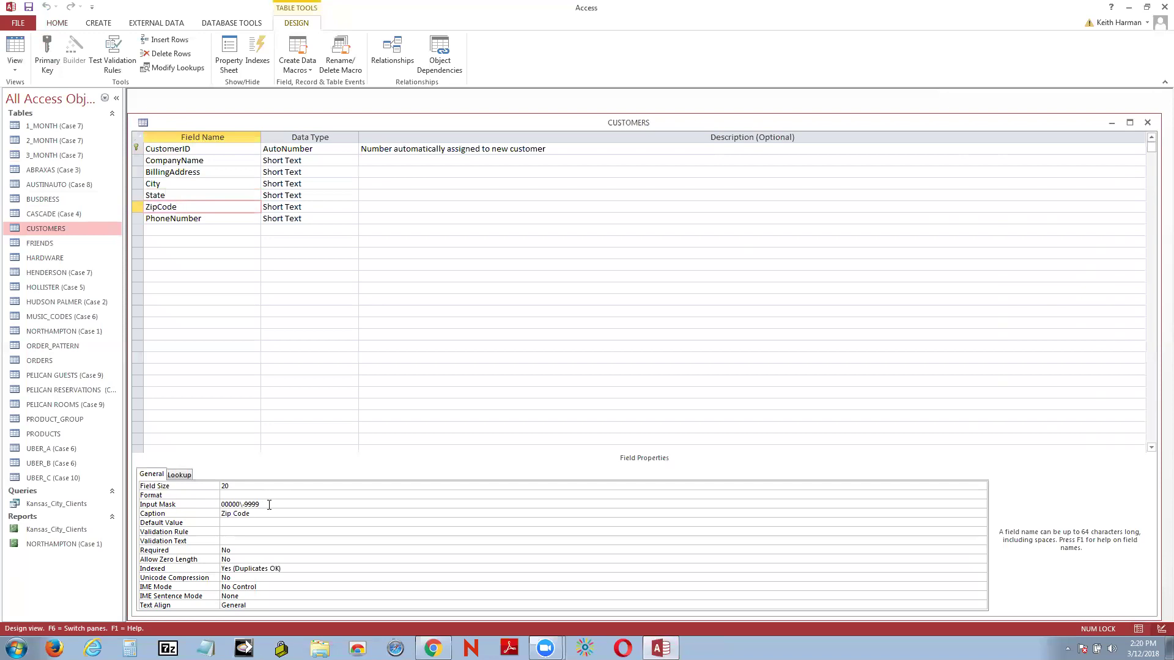
left_click(200, 217)
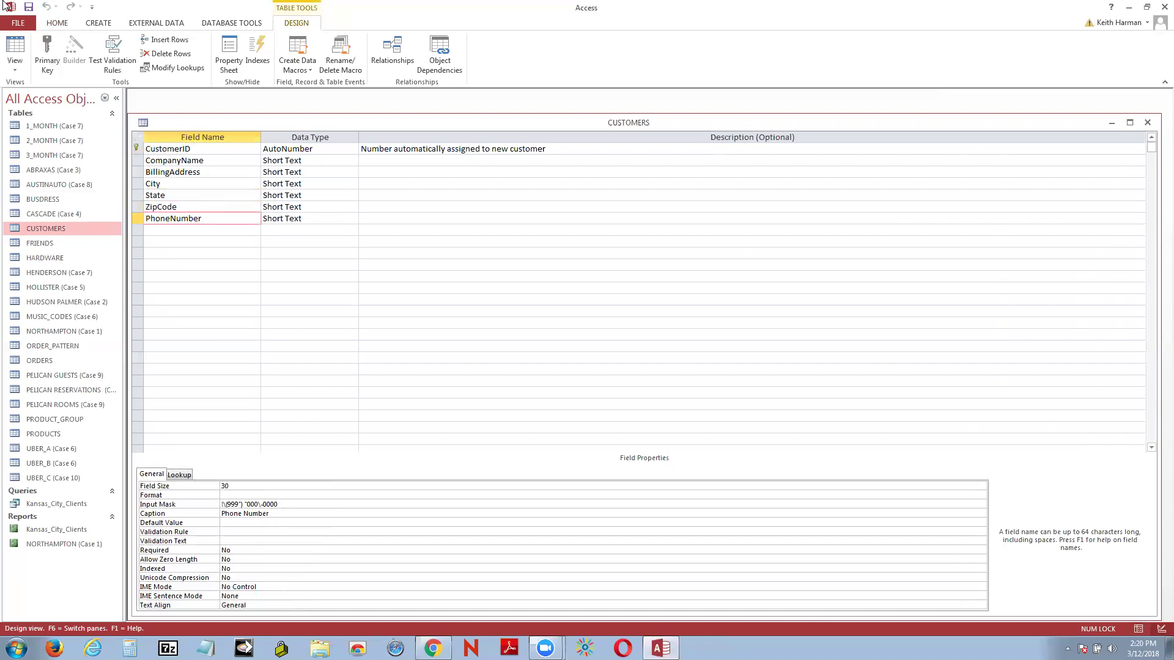
Step: Close CUSTOMERS without saving layout changes and minimise Access
left_click(15, 46)
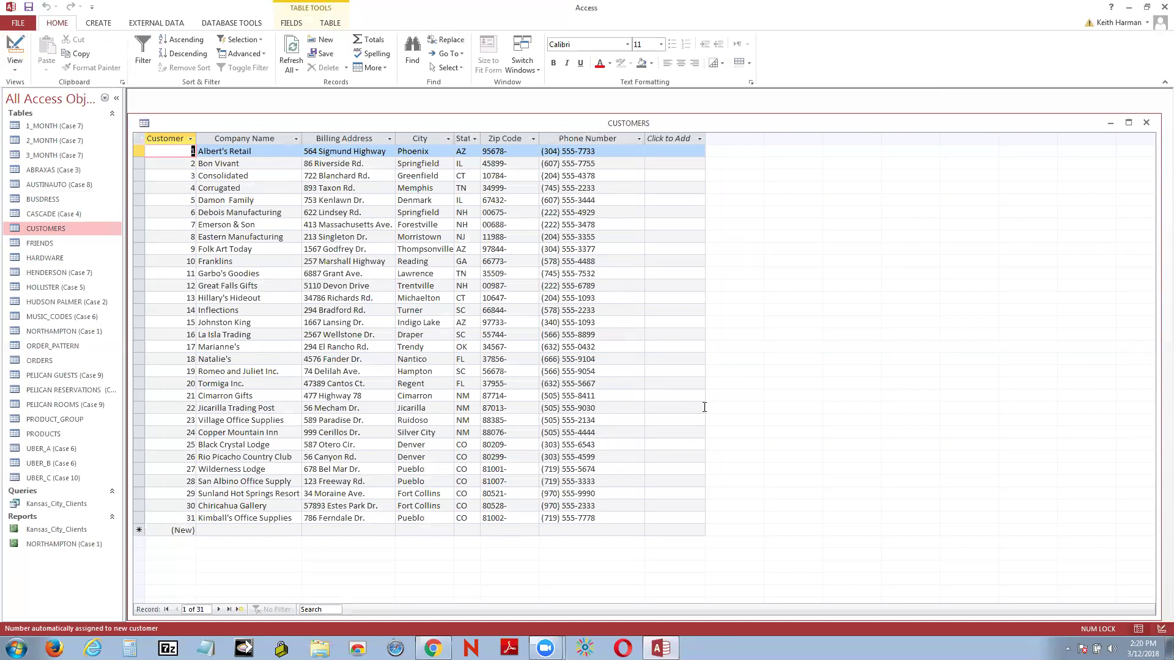
left_click(1146, 124)
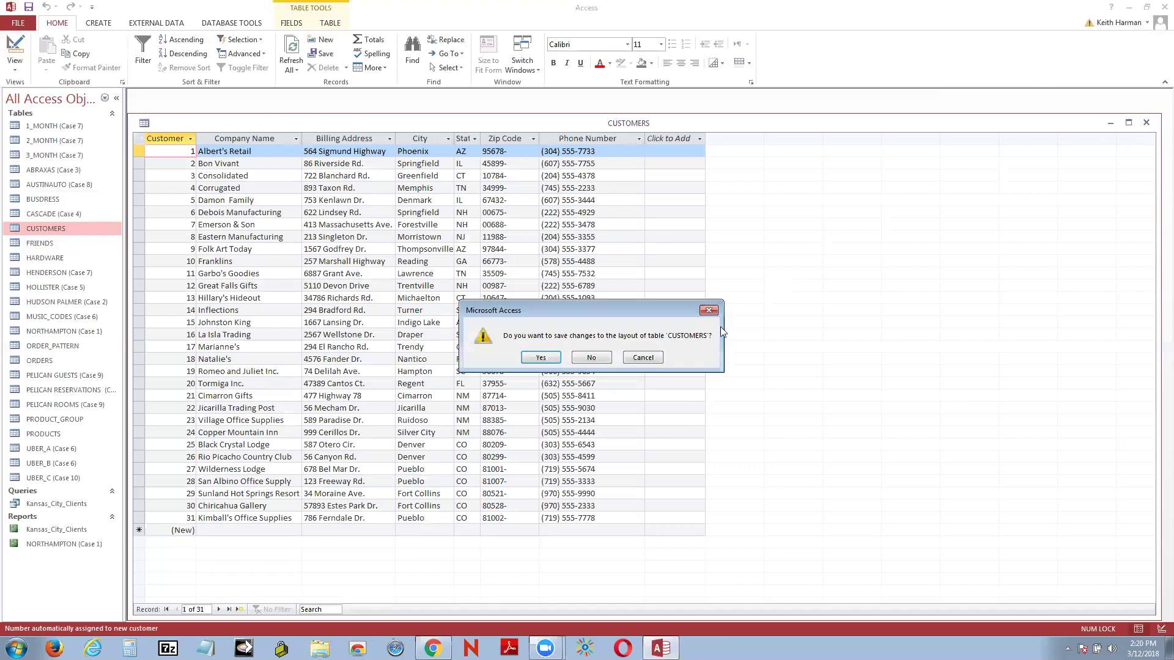
left_click(591, 357)
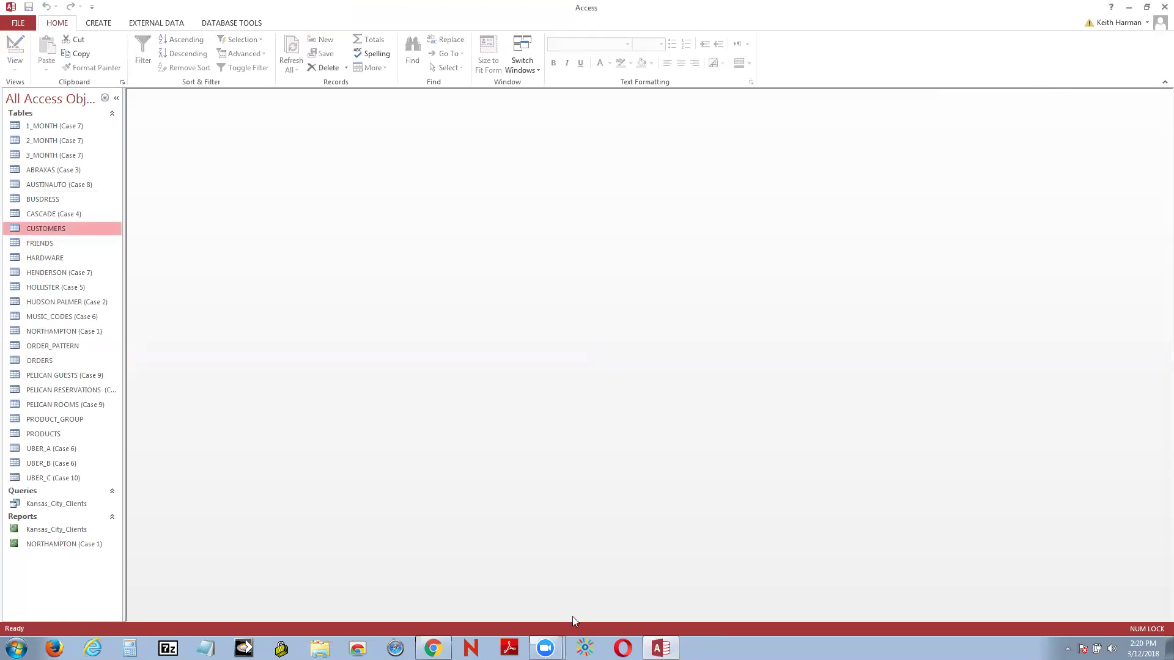
left_click(1128, 7)
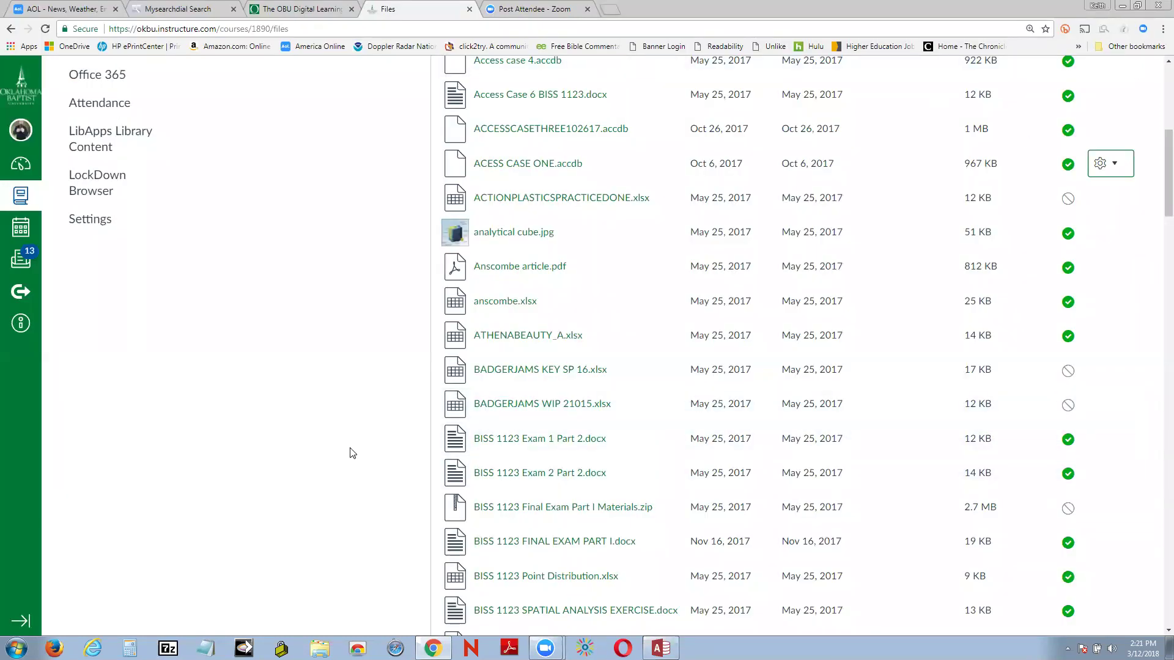
Step: Scroll through the Canvas course Files list, then switch back to Access
scroll(352, 452, "up", 7)
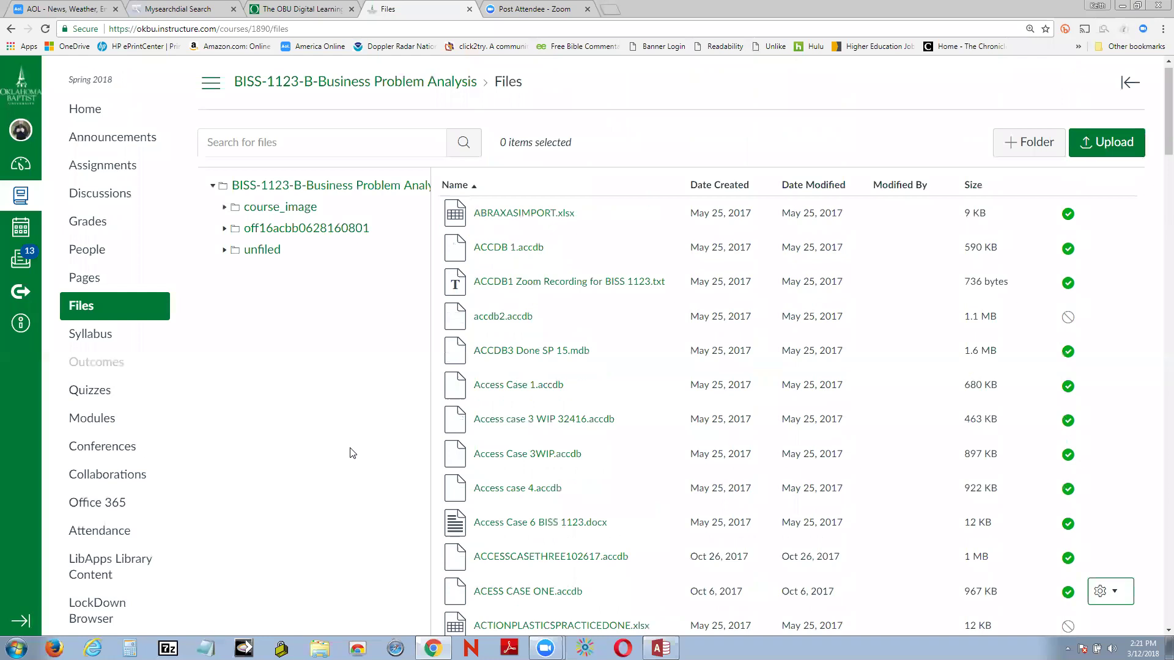
scroll(354, 451, "down", 10)
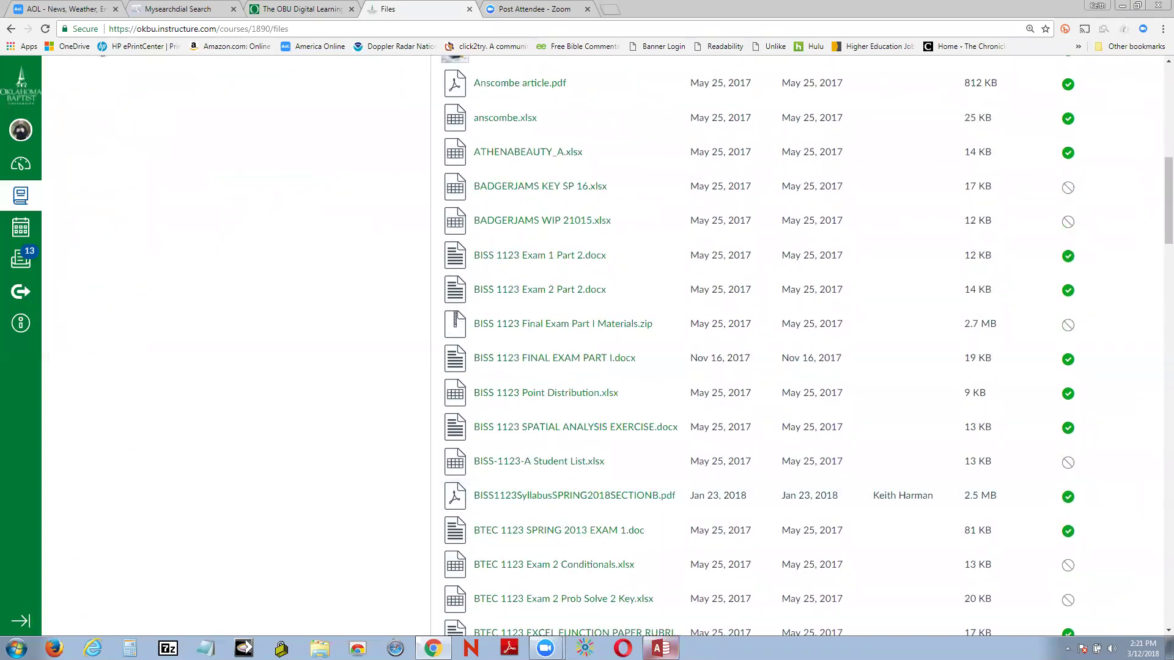
key("alt+Tab")
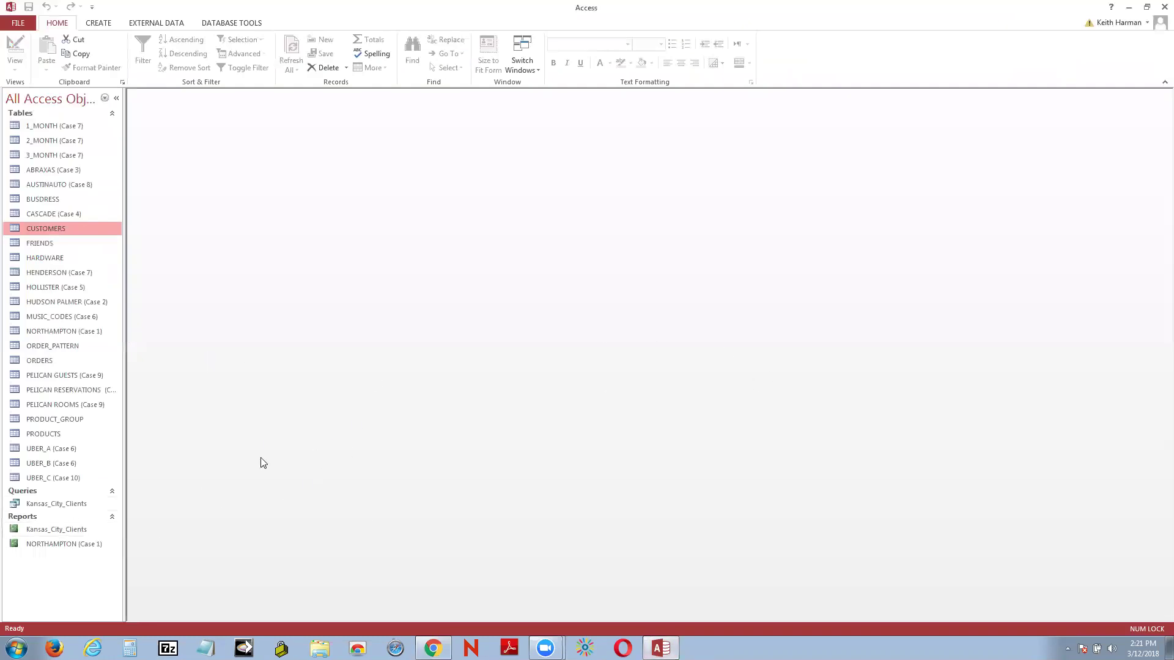
Step: Open the Kansas_City_Clients query to see its three client records
right_click(63, 505)
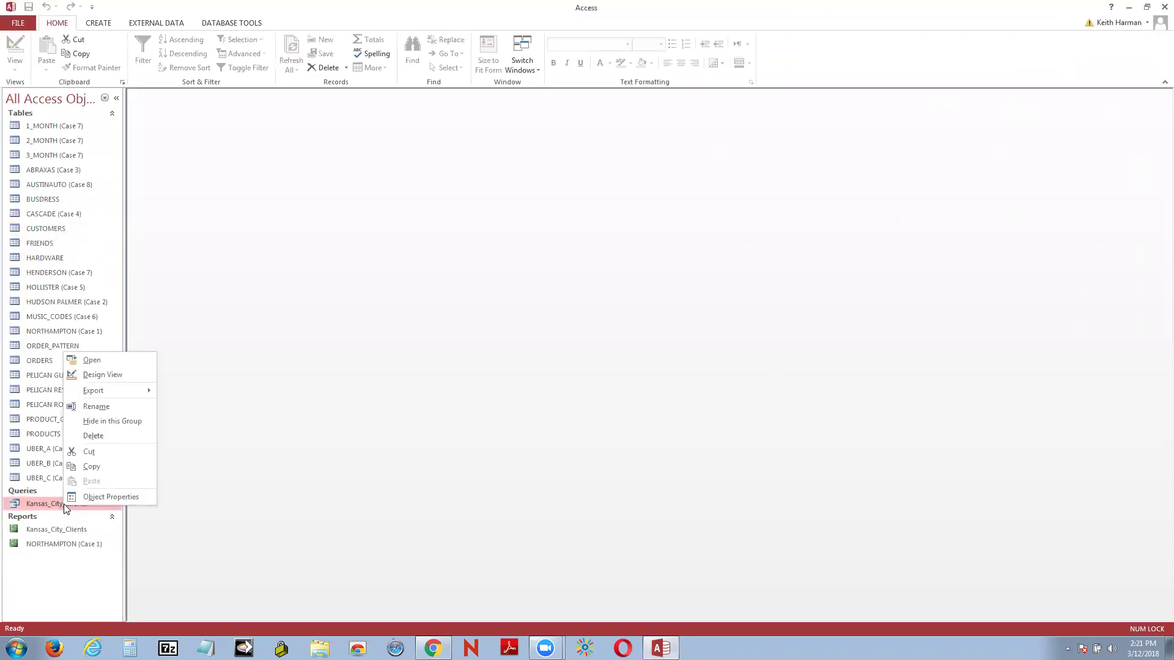
left_click(116, 362)
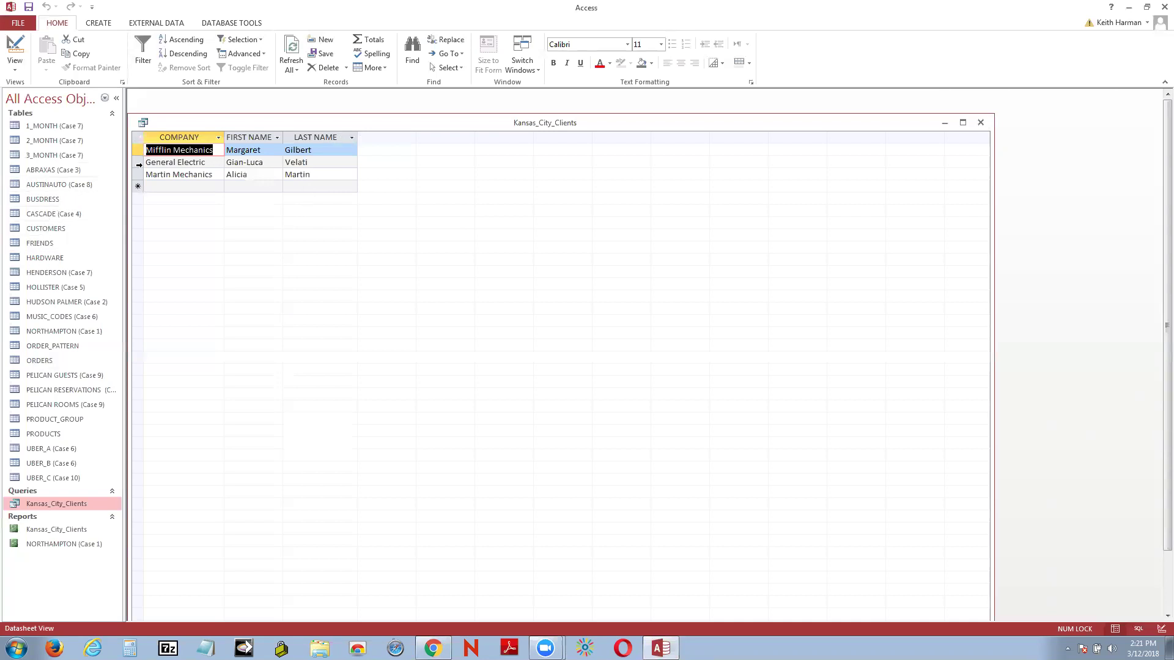
right_click(184, 117)
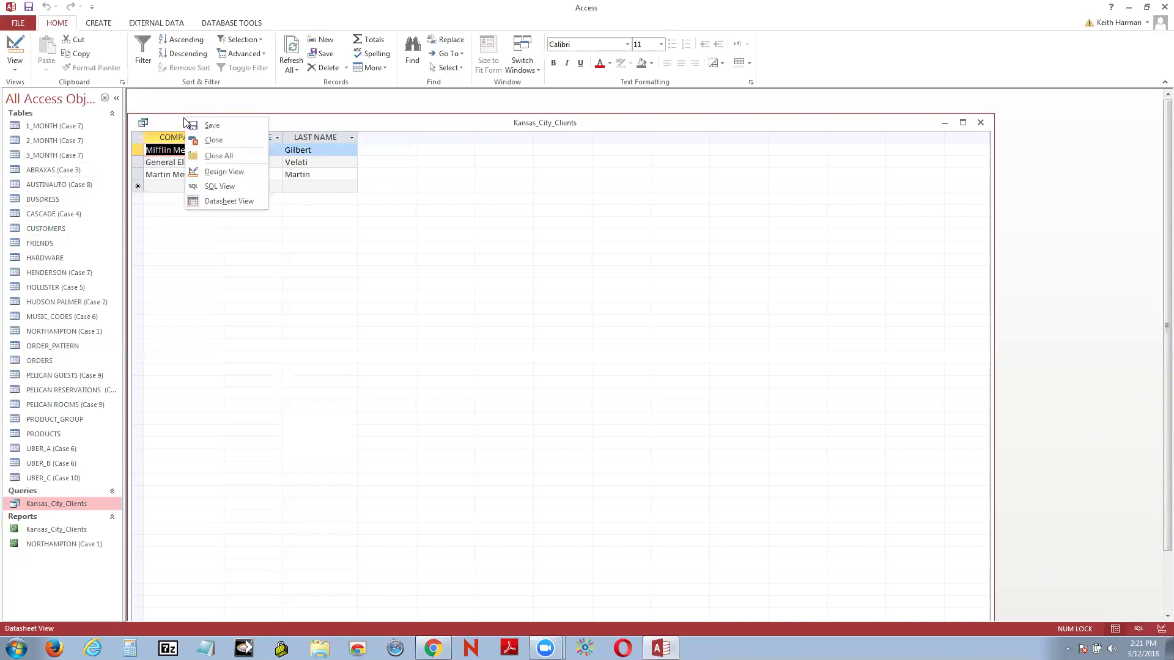
Step: Switch the query to Design View and widen the CITY, LAST NAME, FIRST NAME and COMPANY grid columns
left_click(238, 173)
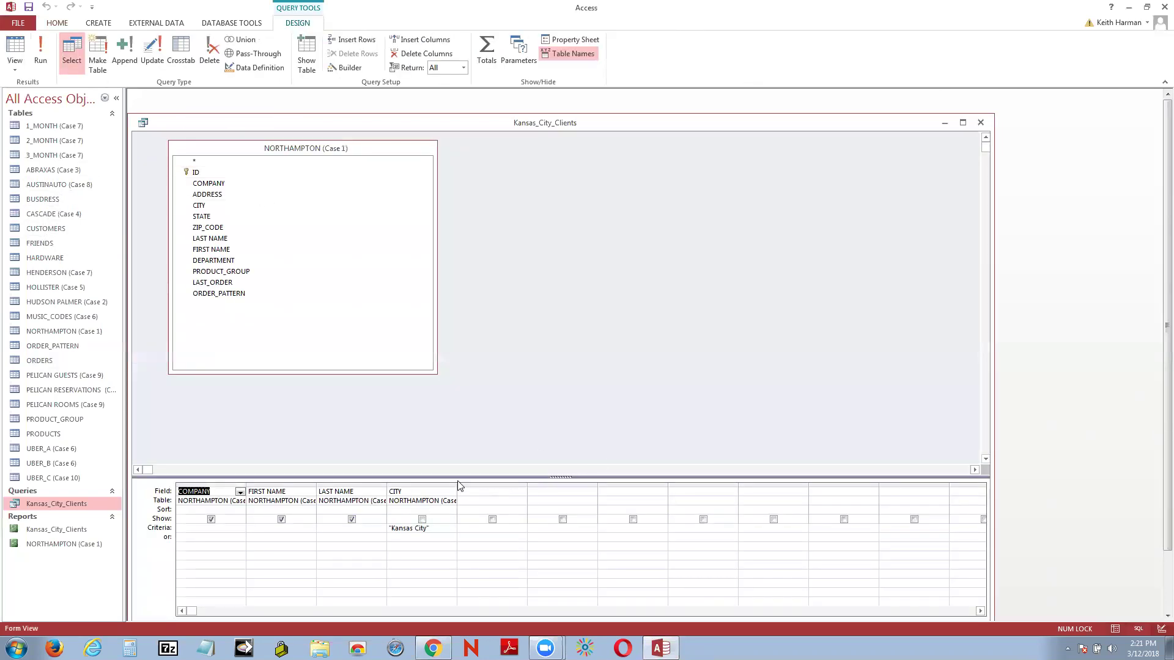
left_click_drag(457, 480, 535, 479)
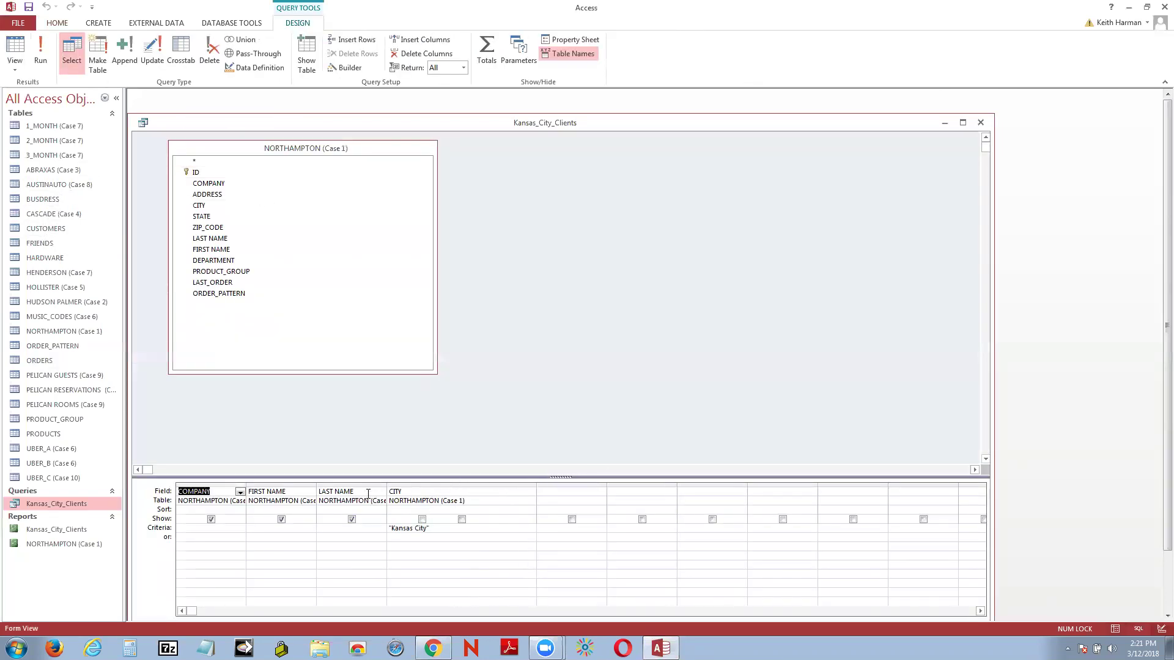
left_click_drag(387, 483, 471, 484)
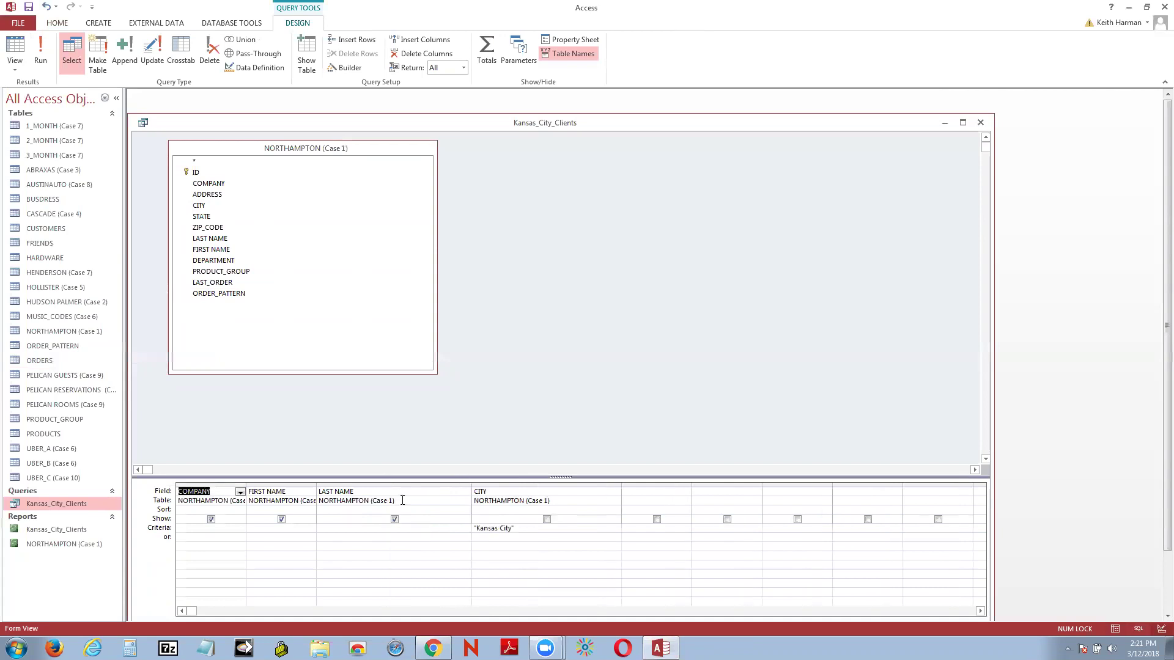
left_click(320, 483)
left_click(438, 440)
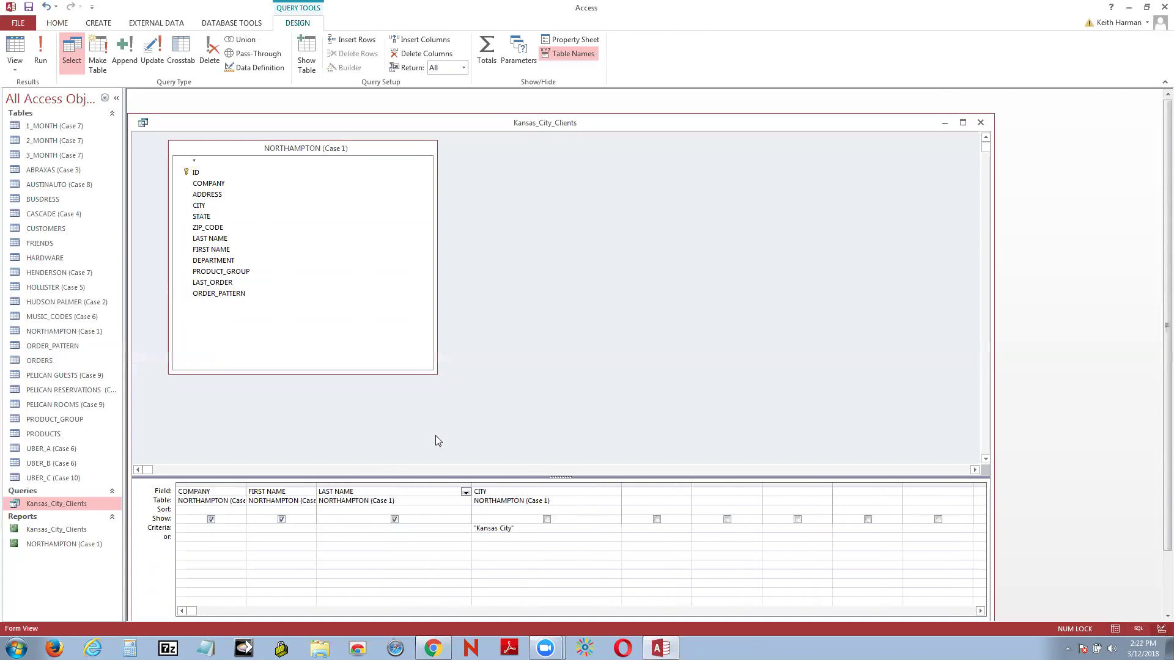
left_click(320, 482)
left_click(350, 457)
left_click_drag(315, 490, 347, 489)
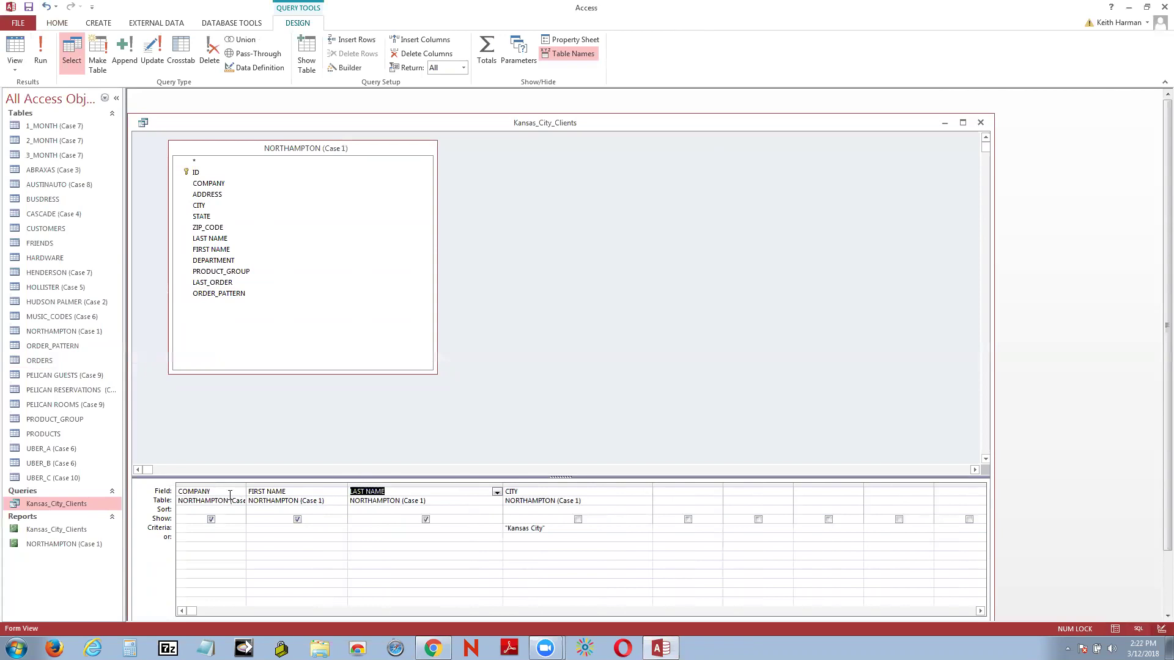
left_click_drag(244, 482, 297, 480)
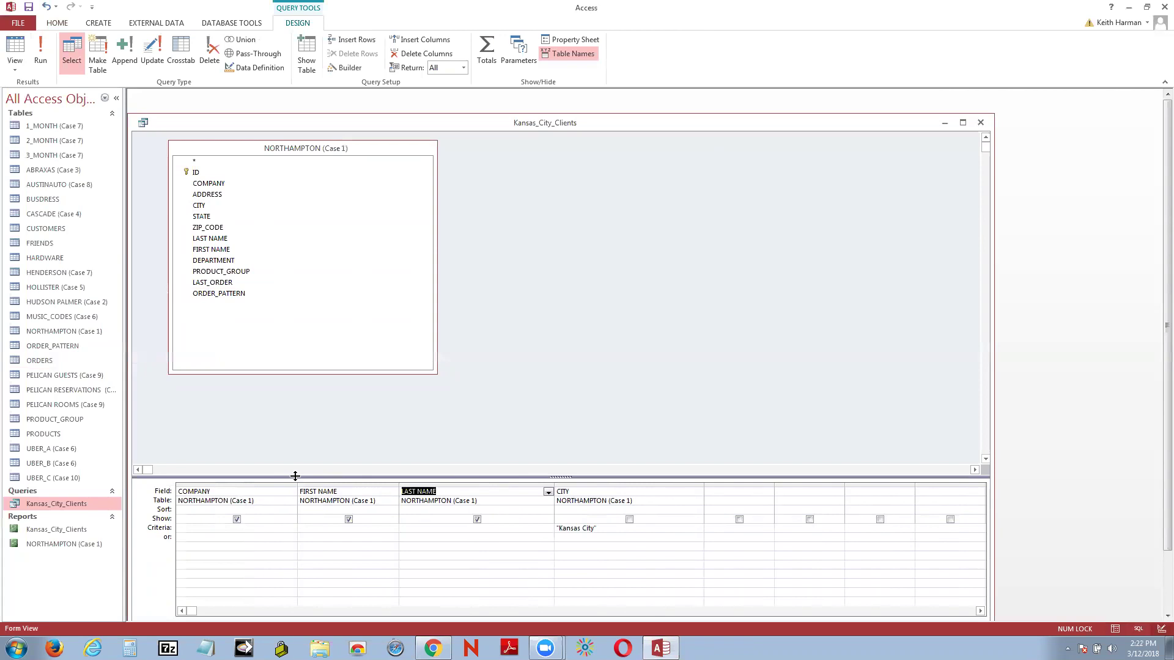
left_click(614, 440)
Step: Check the empty fifth column's field list and move into the CITY criteria cell
left_click(766, 491)
left_click(753, 385)
left_click(606, 528)
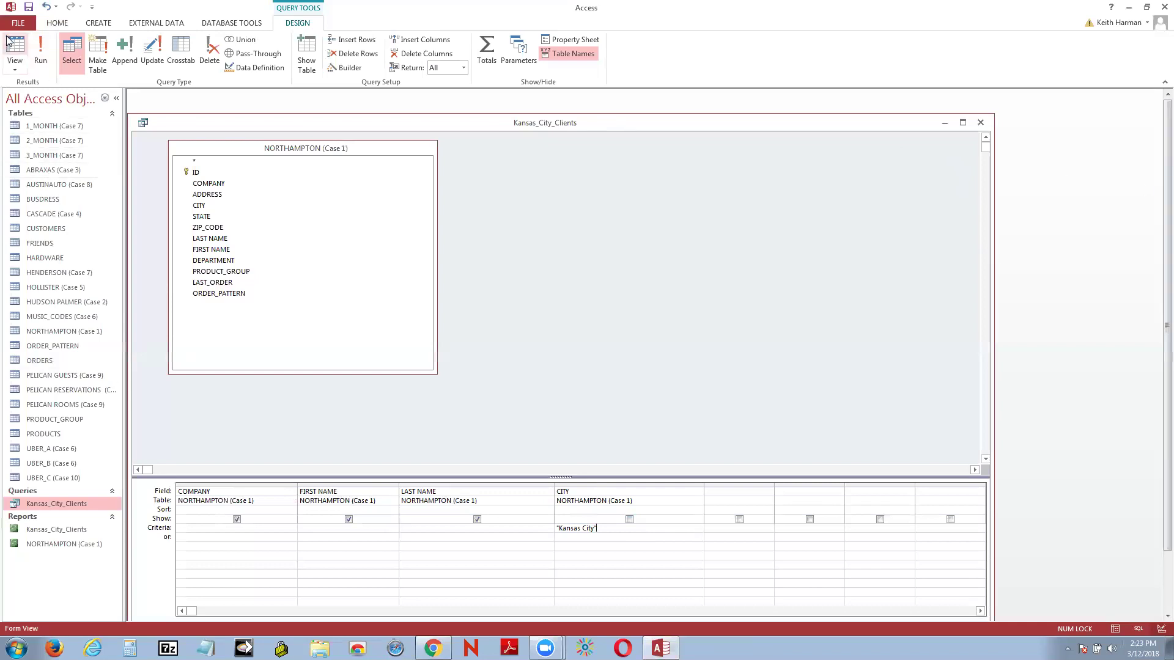
Step: Run the query and switch it to SQL View
left_click(42, 49)
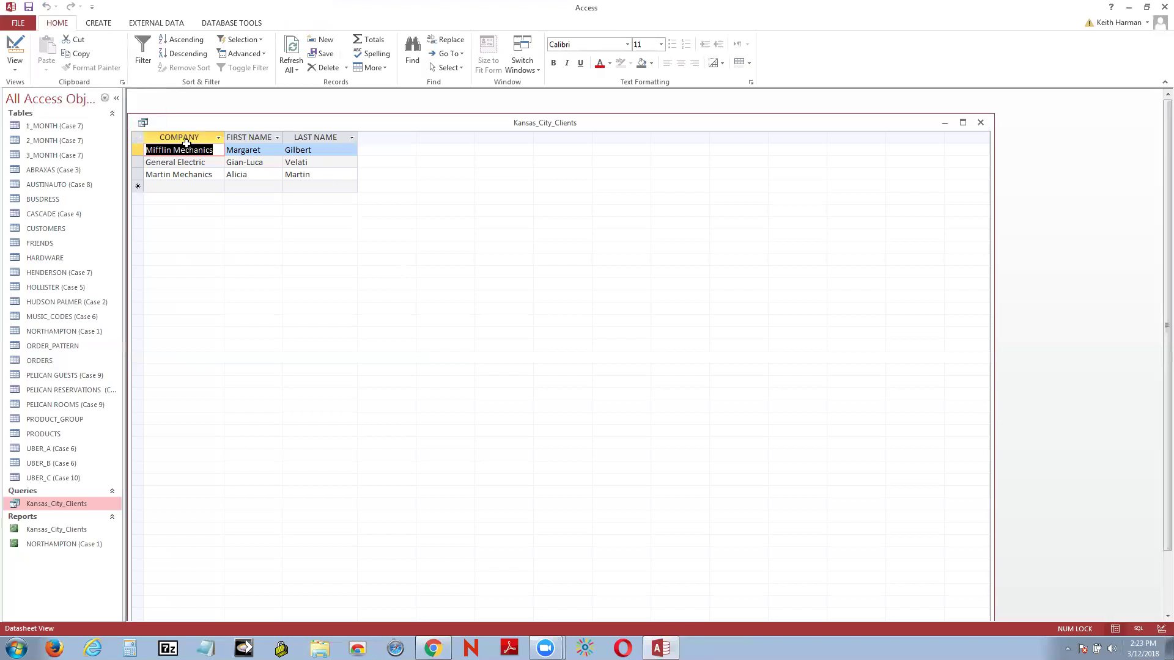
right_click(166, 122)
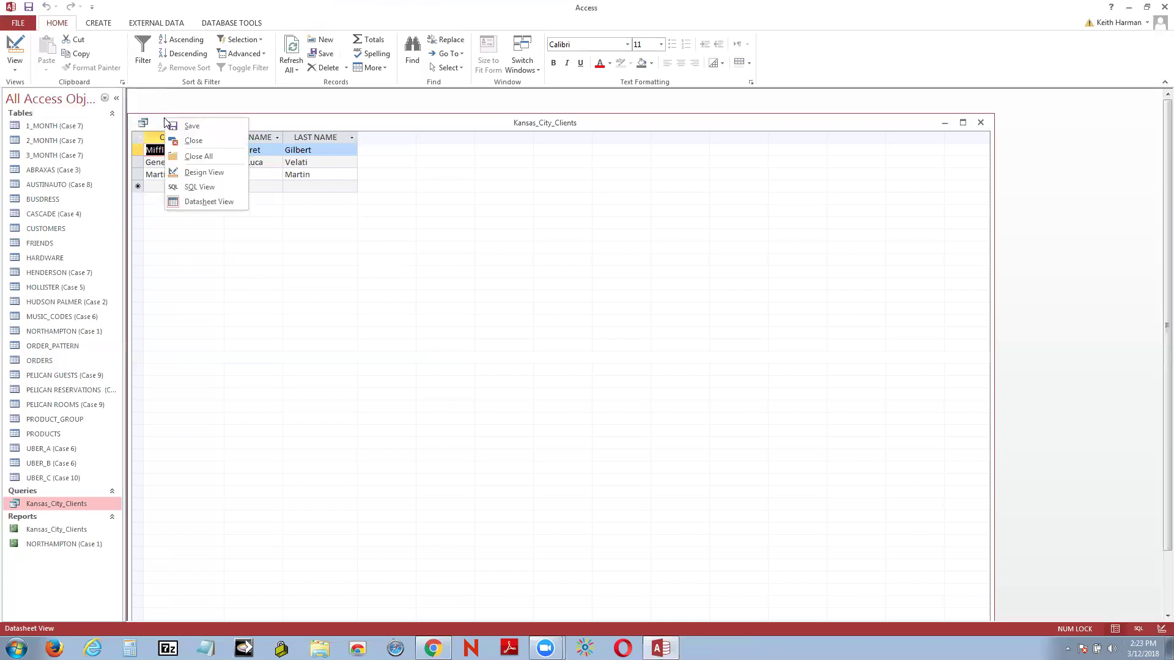
left_click(197, 187)
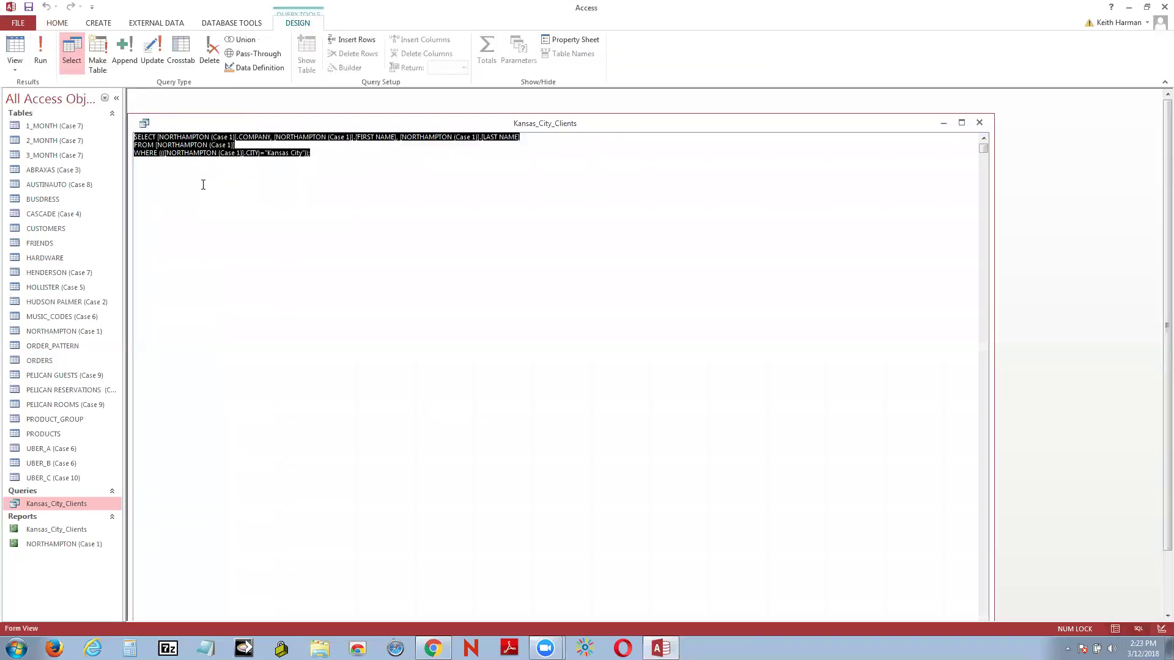
Step: Select the whole SELECT…WHERE CITY="Kansas City" statement for copying
left_click(144, 162)
key("ctrl+Home")
left_click_drag(134, 137, 520, 165)
key("ctrl+c")
left_click(205, 648)
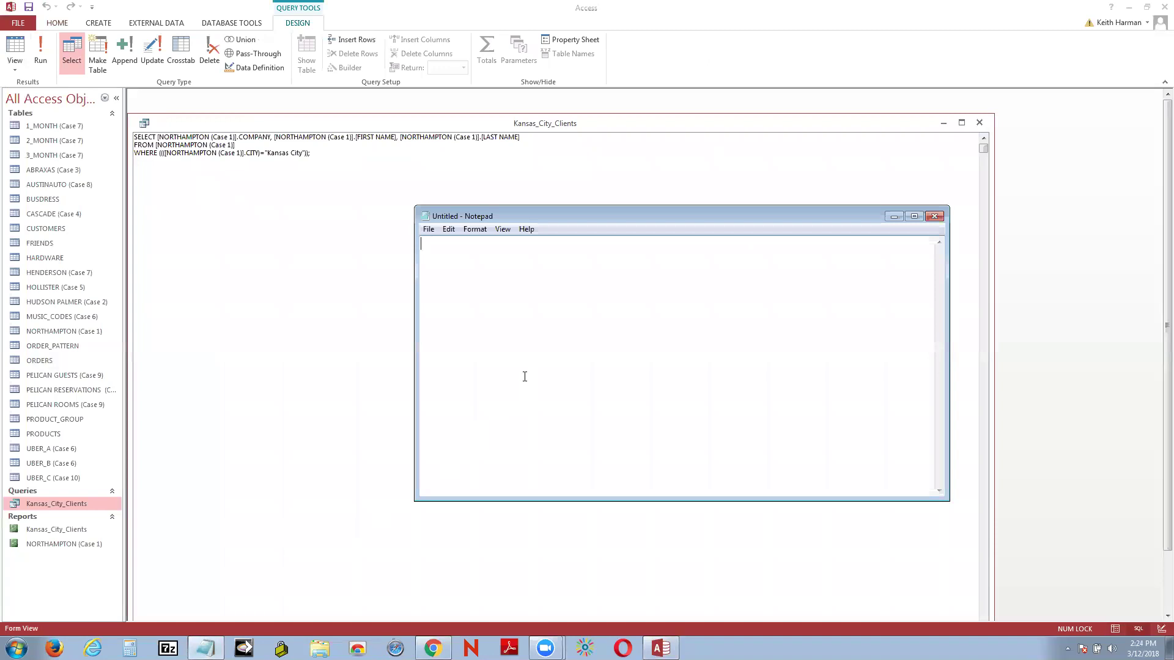
Step: Paste the SQL into Notepad, review its table reference and WHERE line, then close without saving
key("ctrl+v")
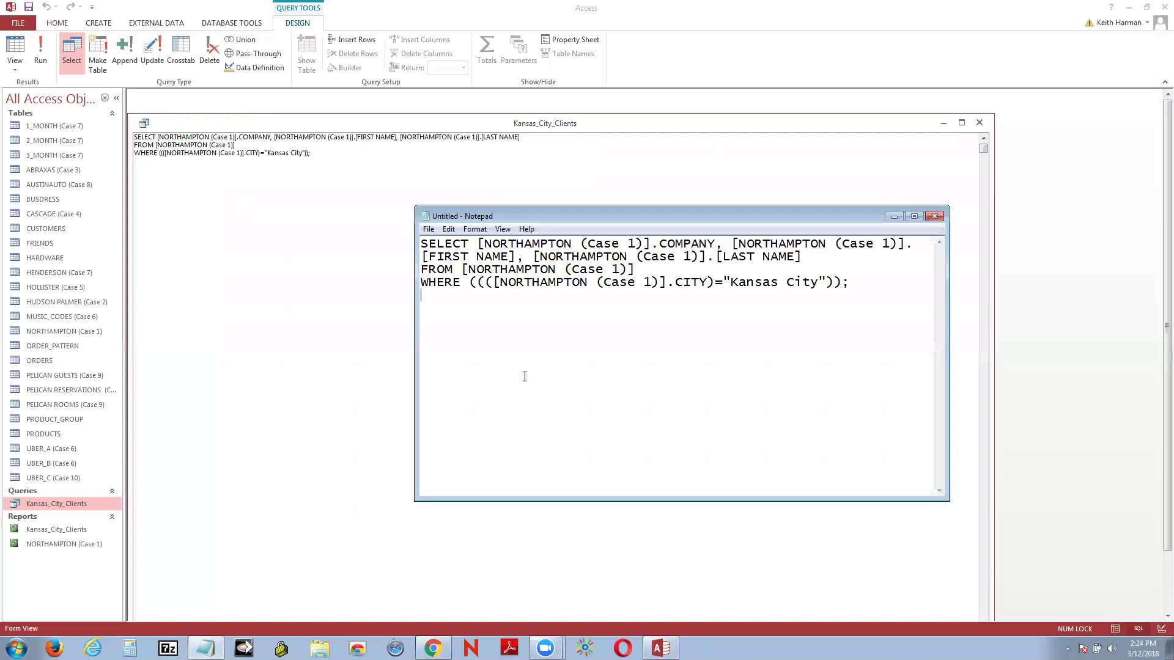
left_click_drag(477, 243, 649, 247)
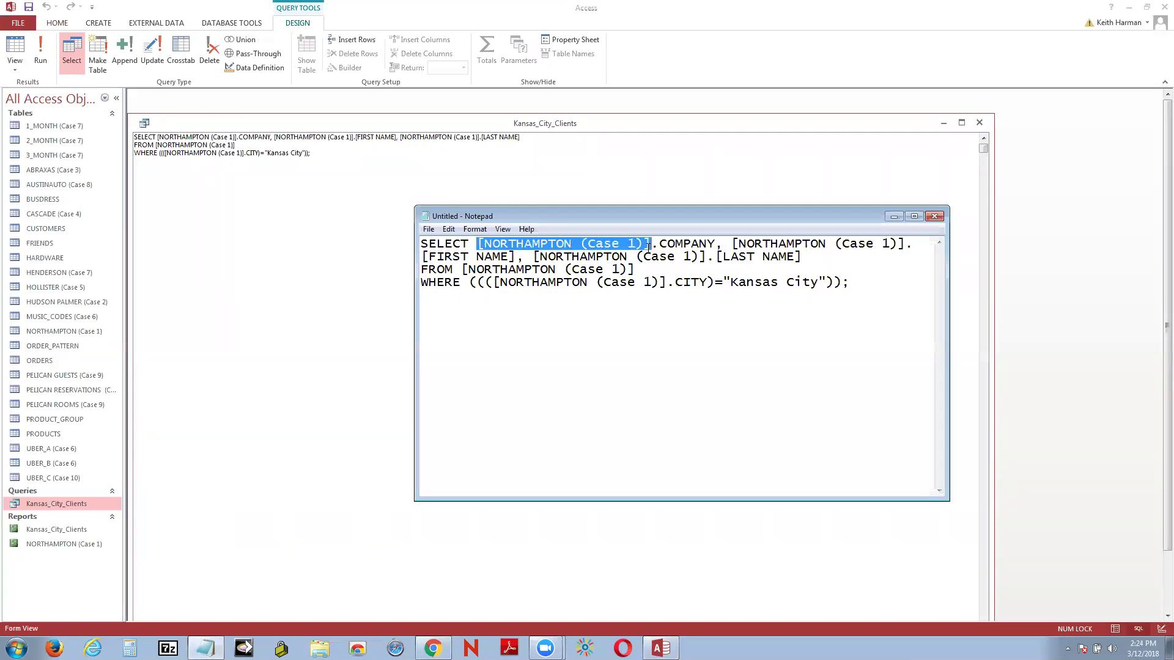
left_click(683, 244)
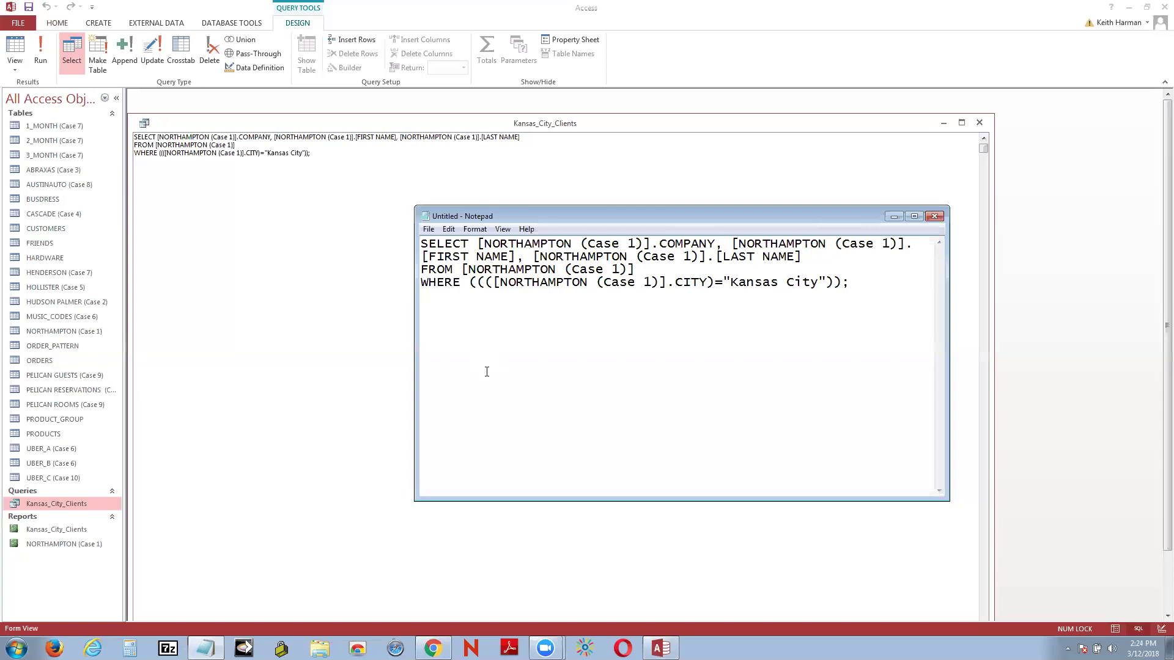
left_click(570, 282)
left_click(862, 285)
left_click(934, 217)
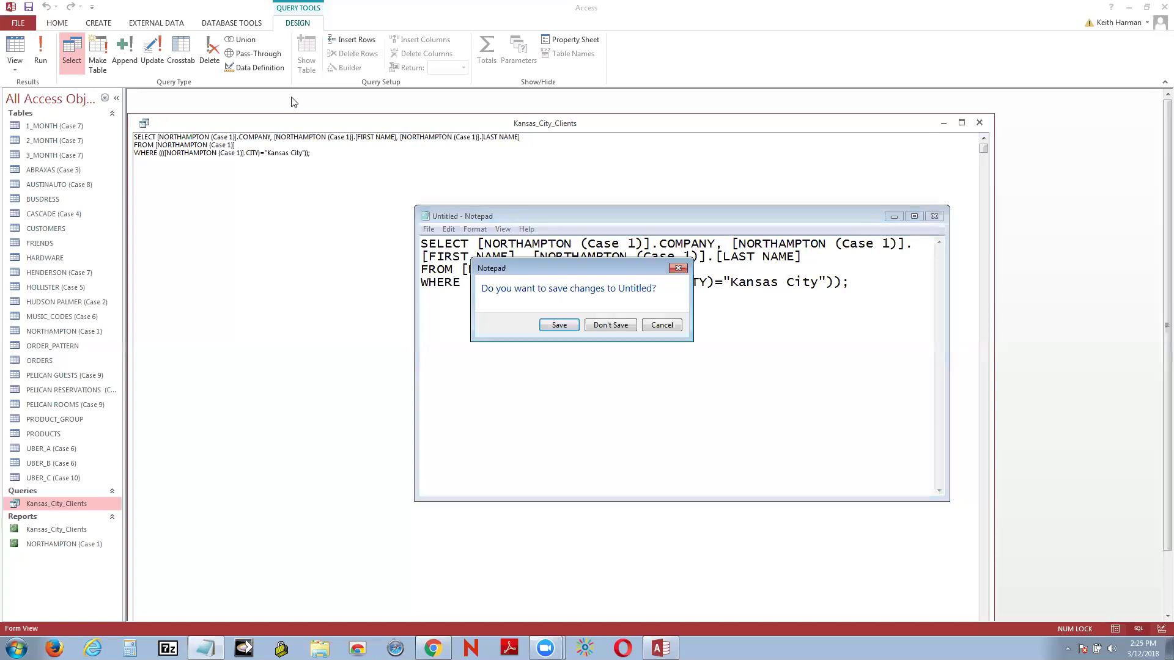
left_click(605, 325)
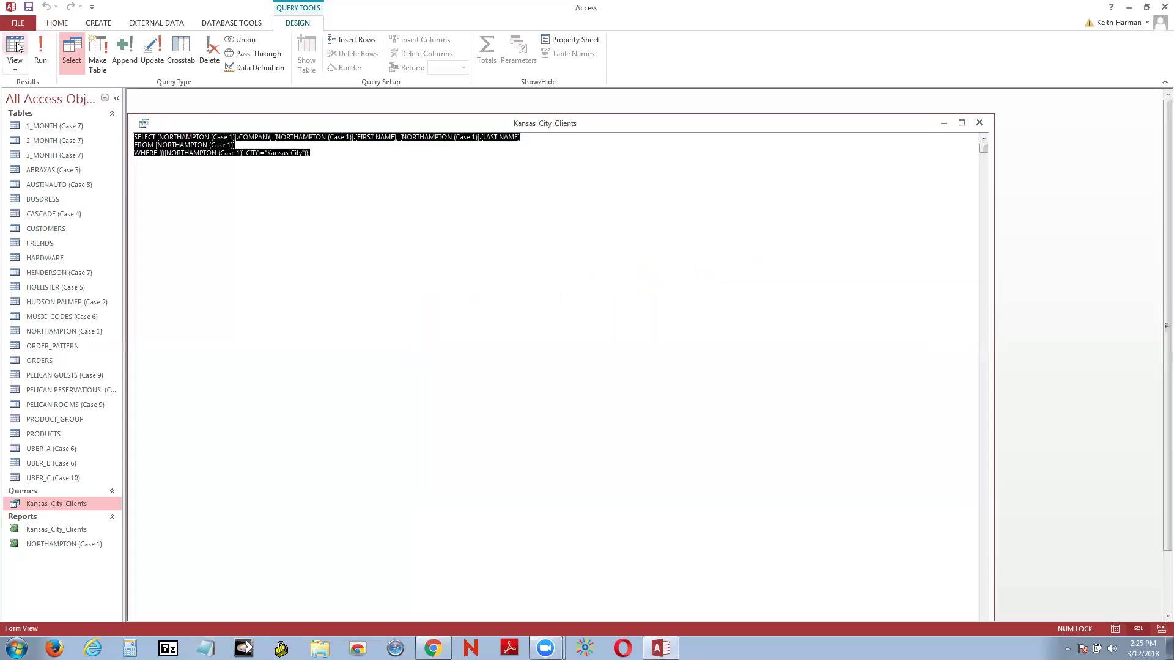
Step: Reselect the Kansas_City_Clients SQL statement in Access and bring the empty Notepad window forward
right_click(159, 117)
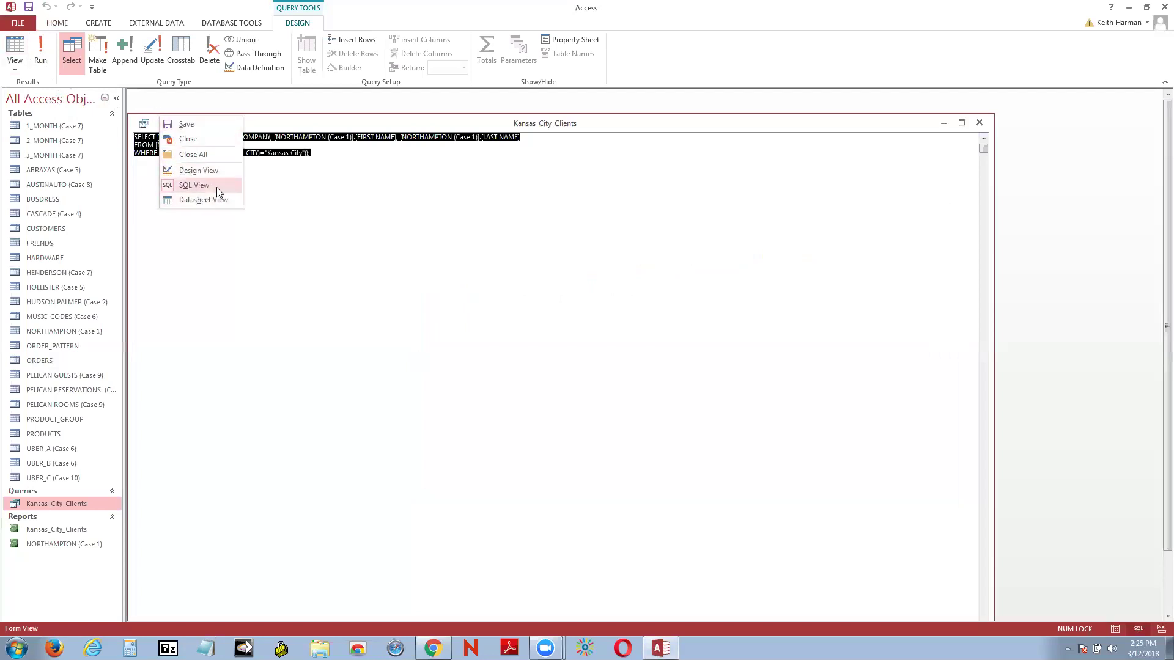
left_click(342, 197)
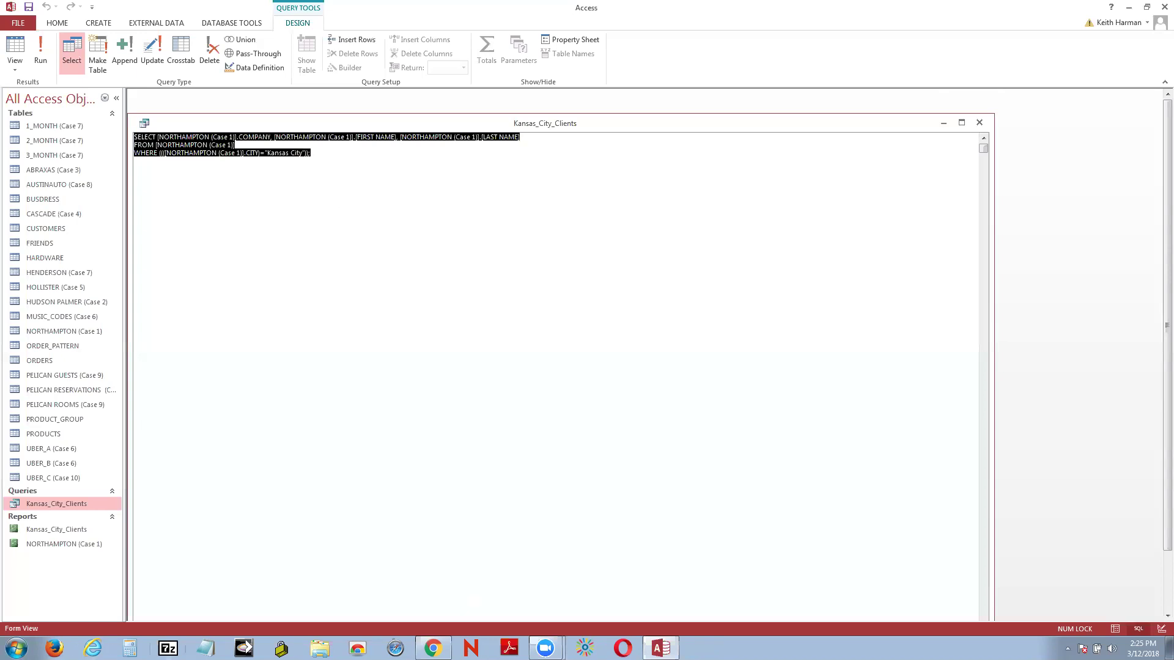
left_click(205, 648)
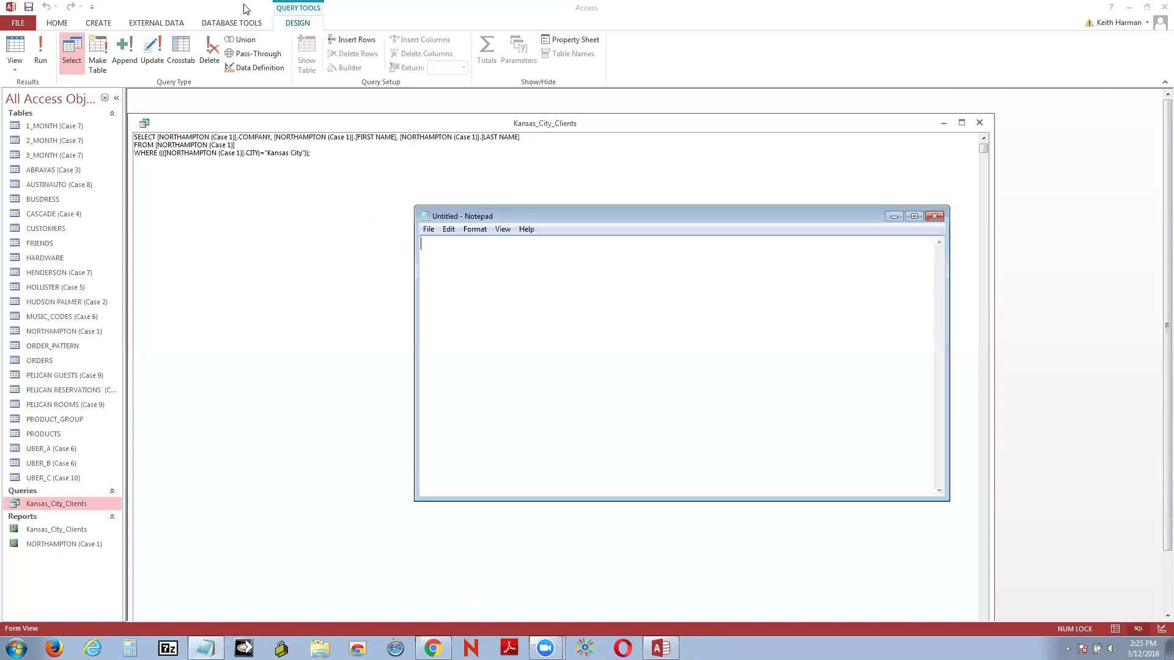
left_click(217, 159)
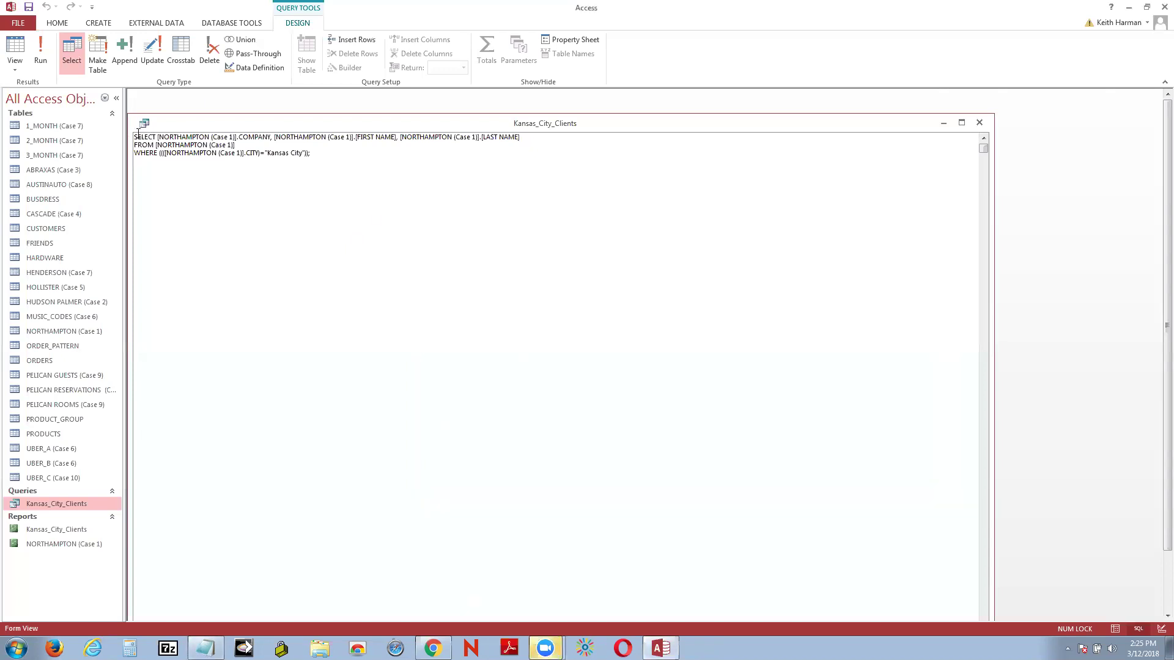
left_click_drag(138, 136, 519, 137)
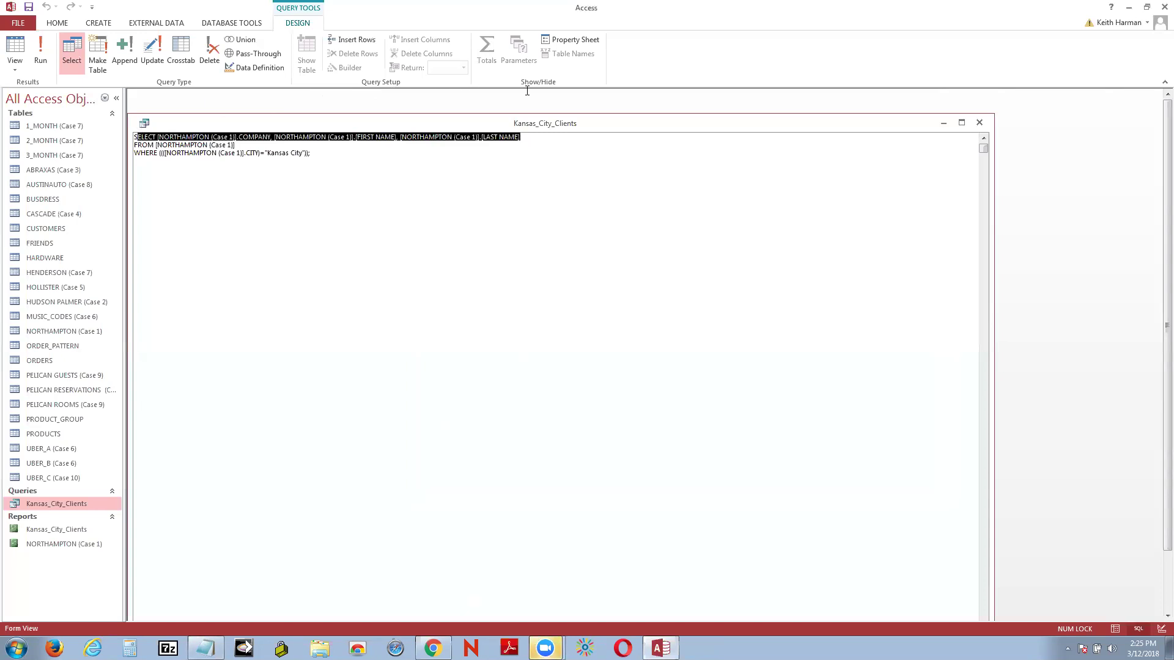
left_click(511, 158)
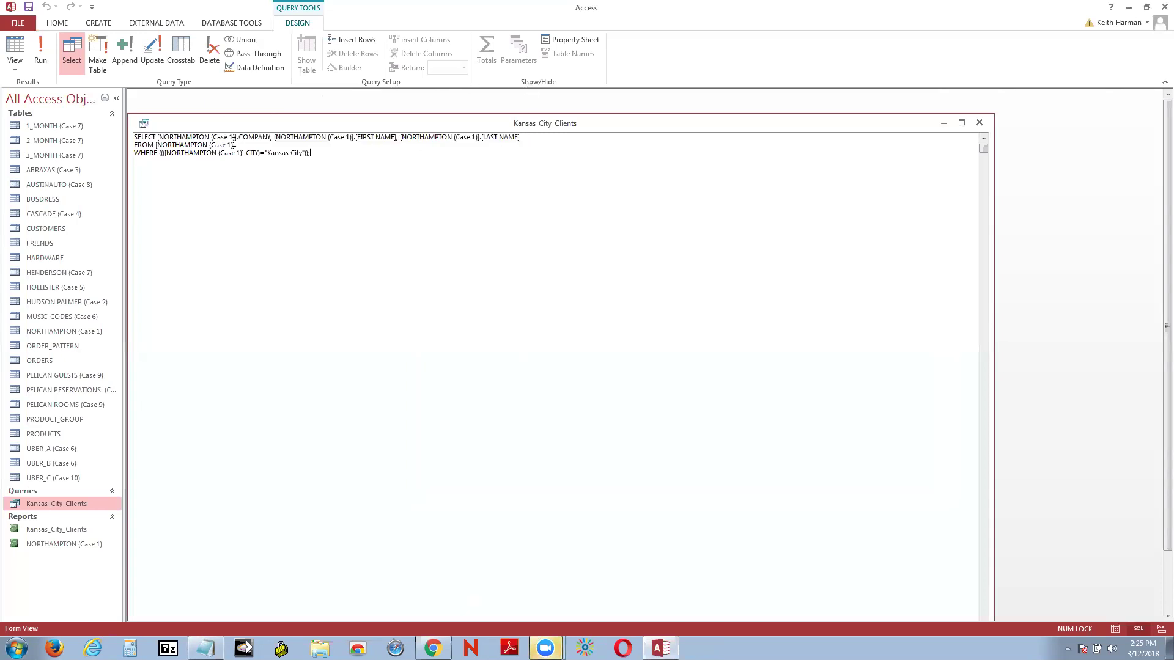
left_click_drag(134, 137, 509, 156)
key("ctrl+c")
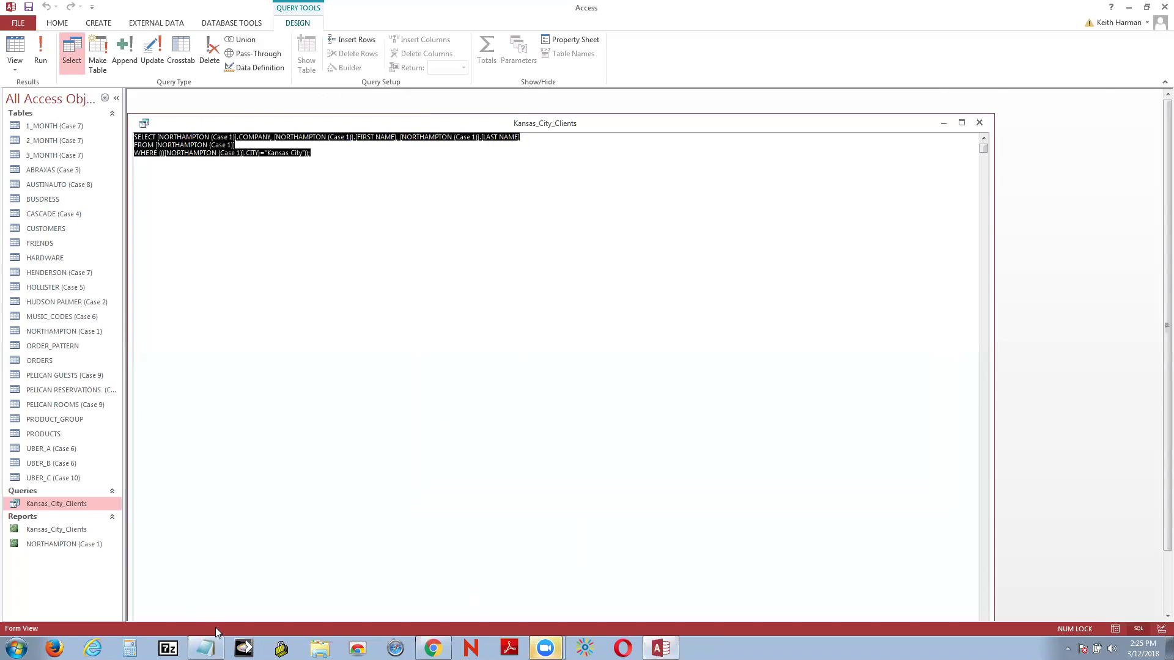
left_click(207, 647)
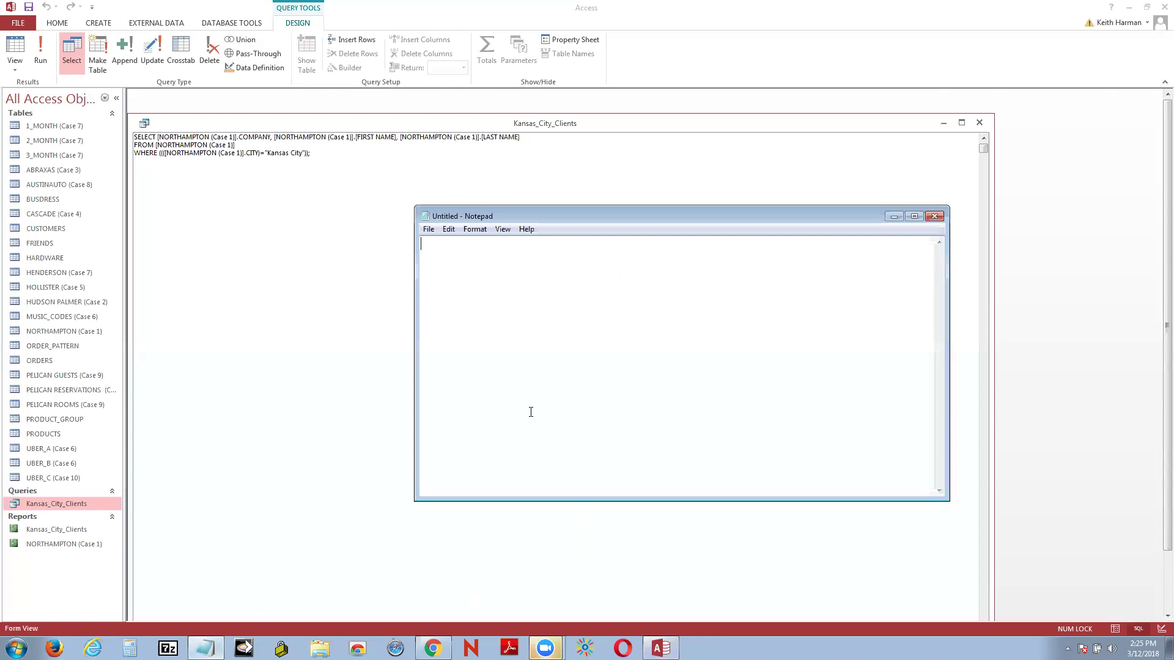
Step: Paste the query's SQL into Notepad, then minimize Notepad to show the three Kansas_City_Clients rows
key("ctrl+v")
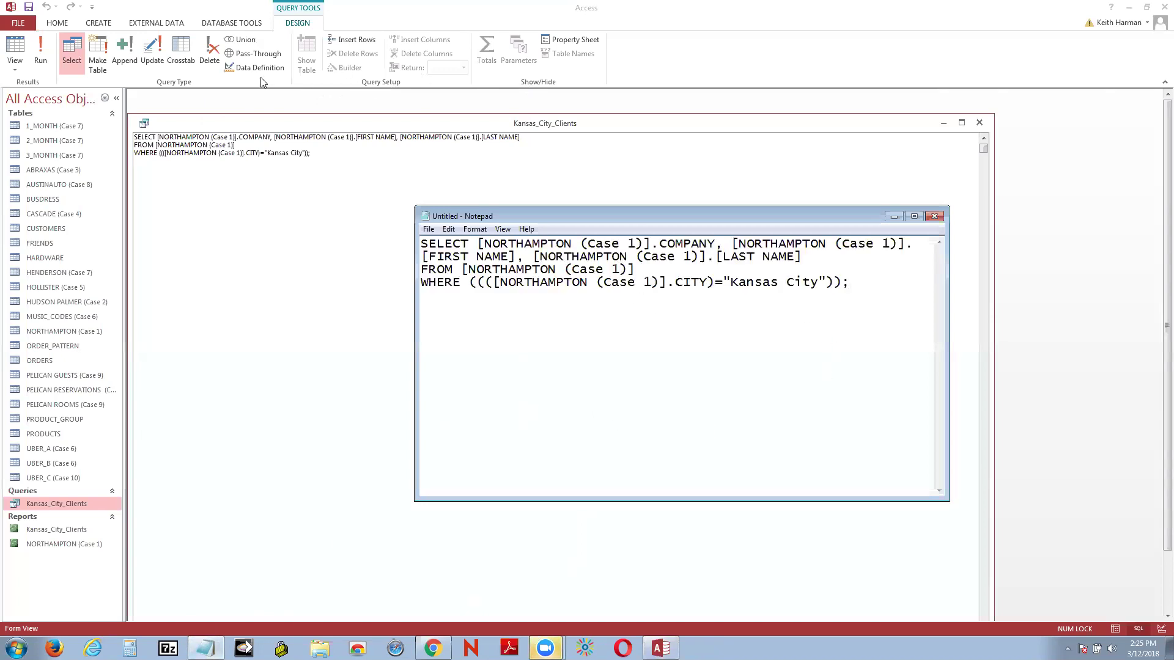
left_click(13, 49)
left_click(13, 49)
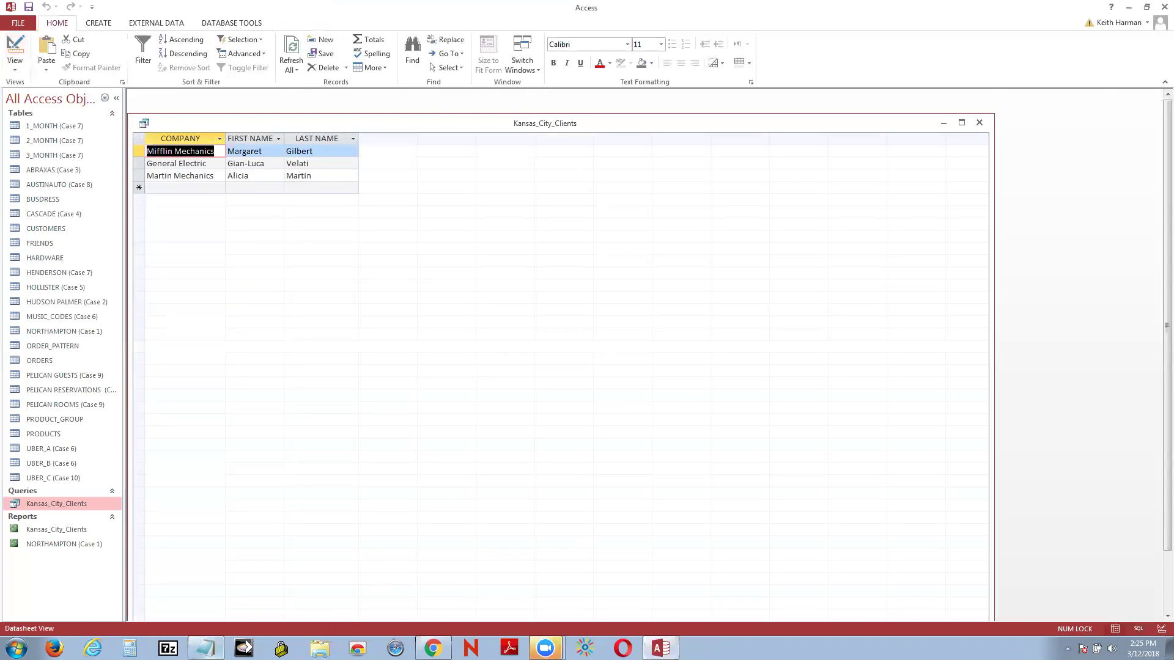
left_click(206, 648)
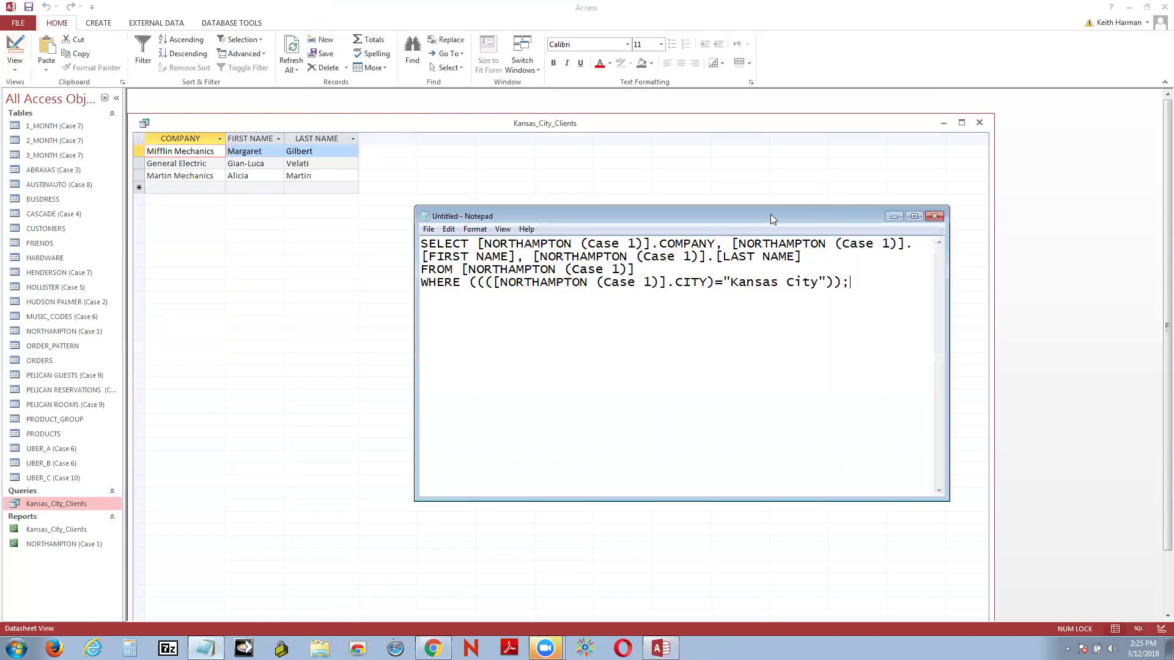
left_click_drag(770, 214, 811, 199)
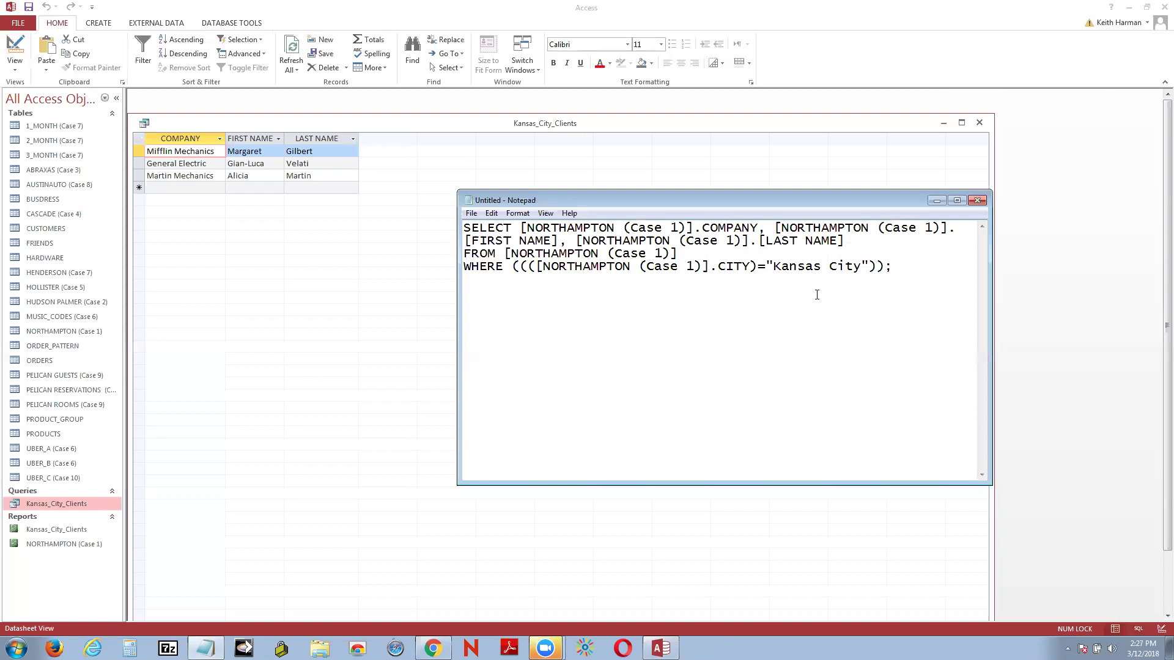
left_click(937, 201)
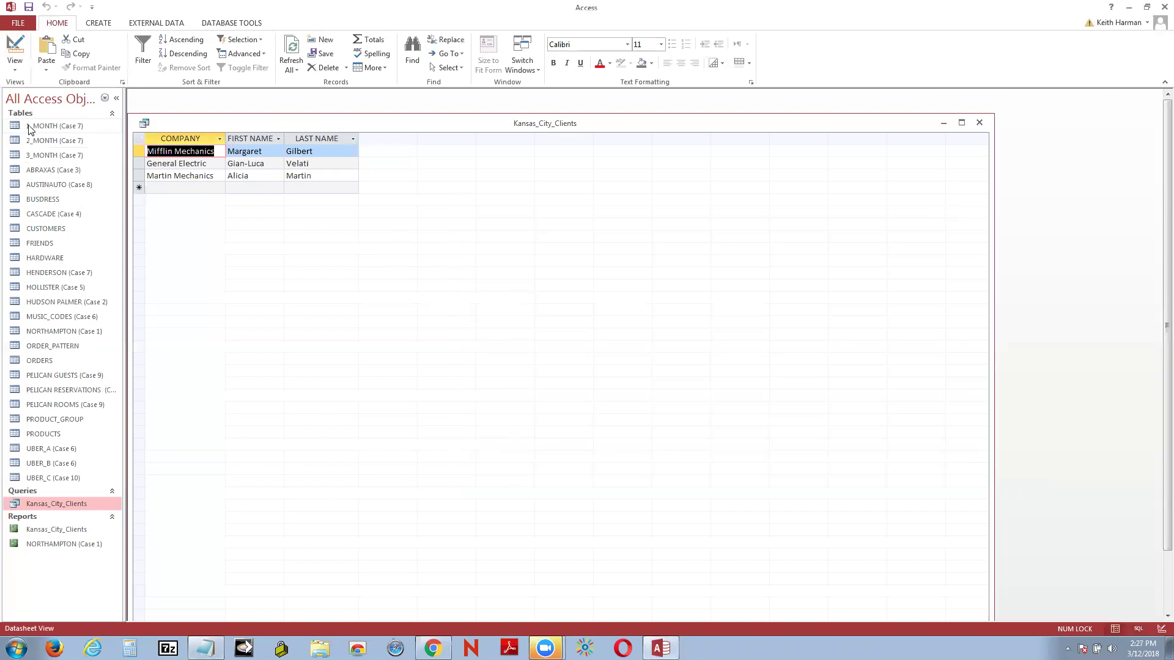
Step: Add PRODUCT_GROUP and LAST_ORDER to the Kansas_City_Clients design grid
right_click(23, 49)
key("Escape")
left_click(18, 52)
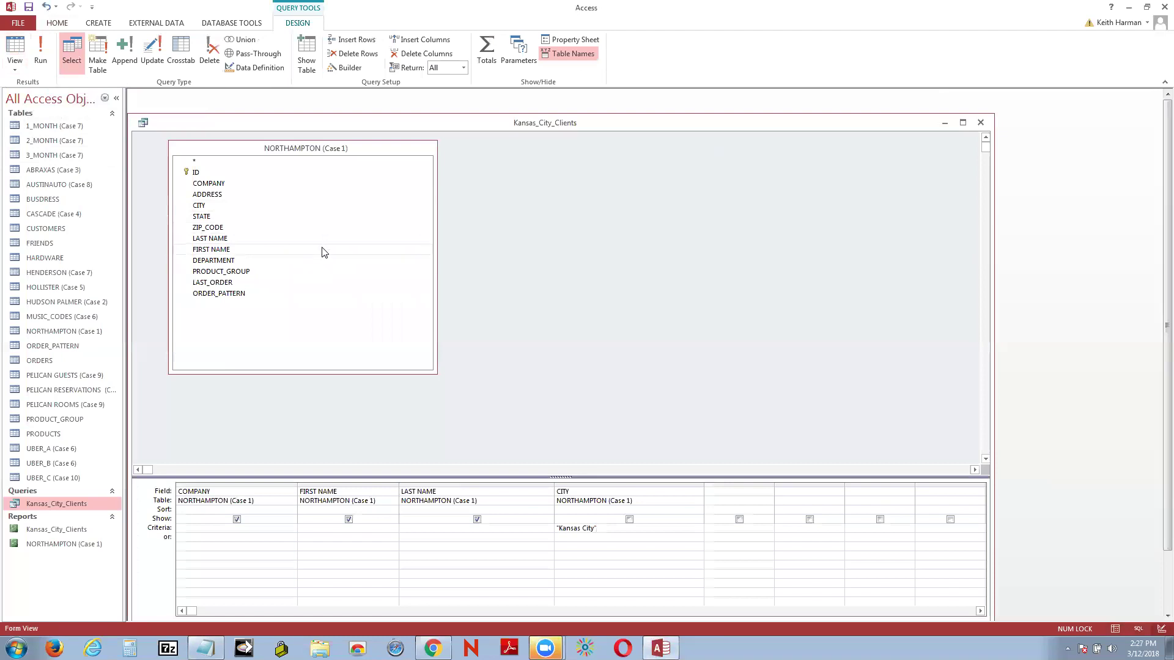
double_click(243, 273)
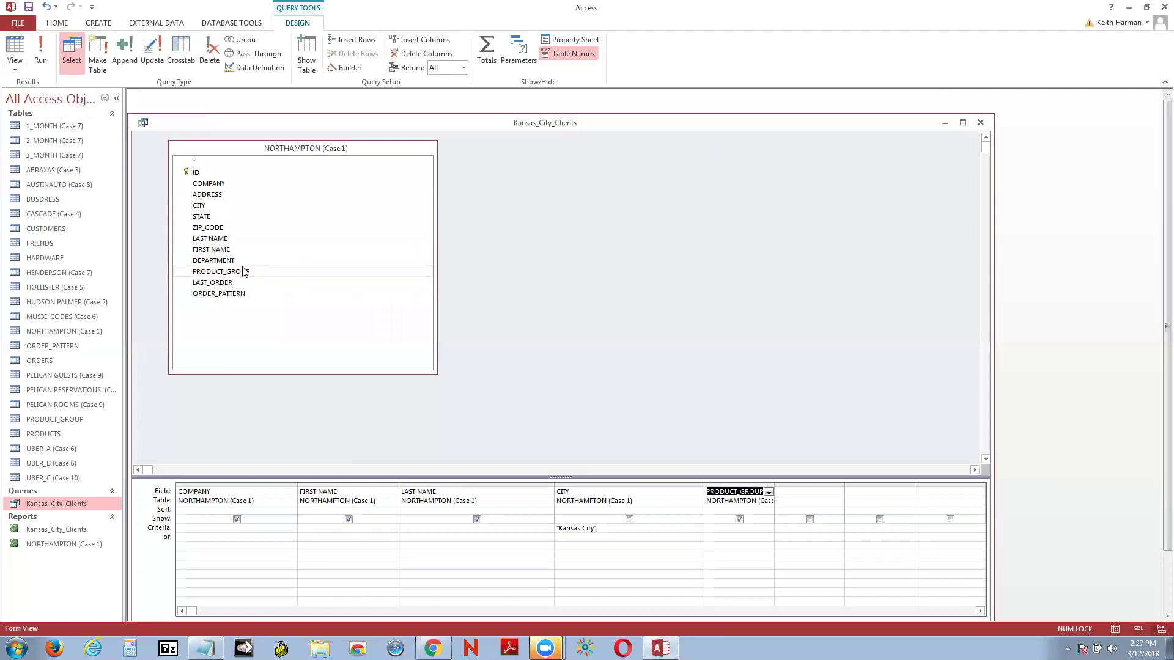
double_click(230, 284)
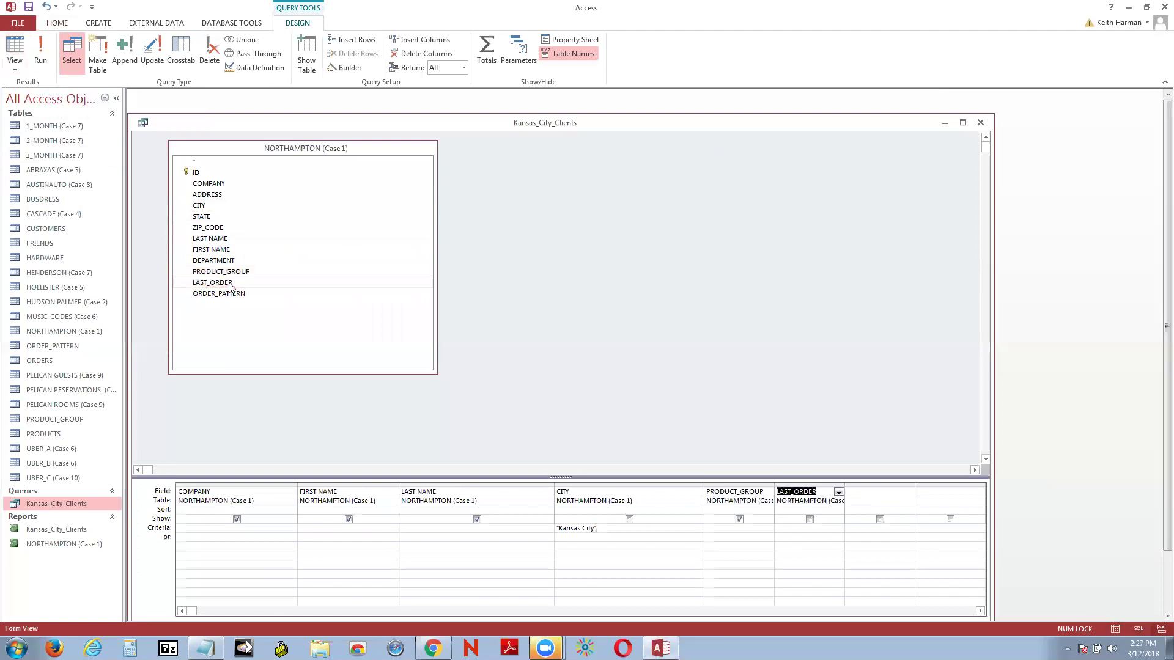
Step: Run the query and widen the PRODUCT_GROUP and LAST_ORDER columns, then return to Design View
left_click(15, 46)
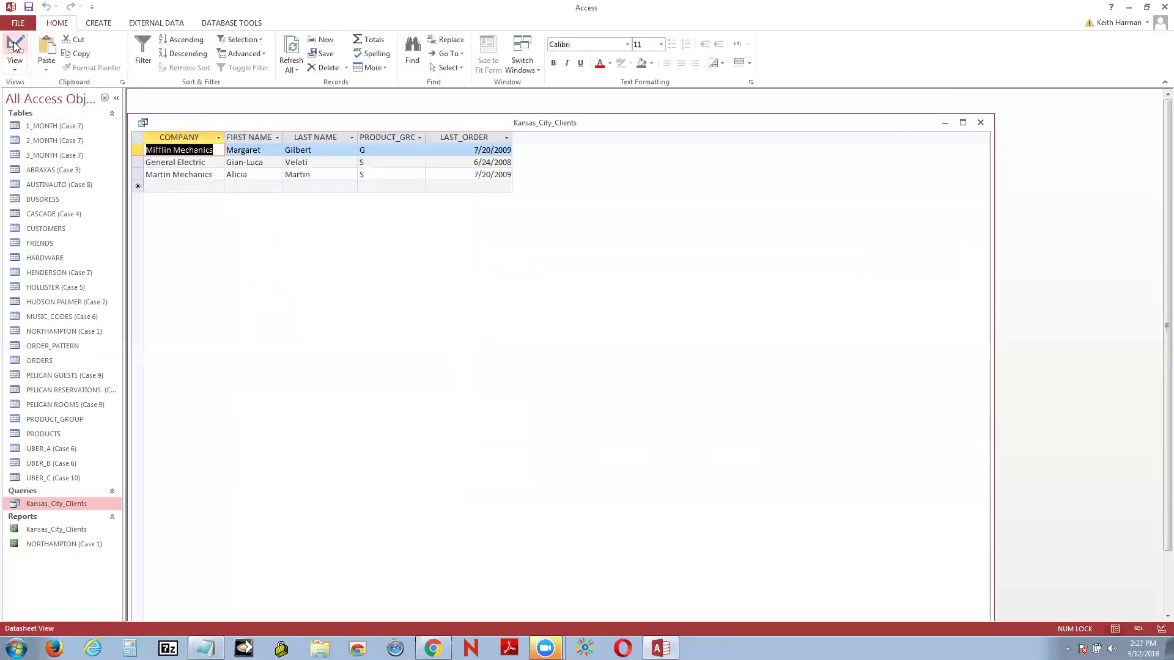
double_click(425, 136)
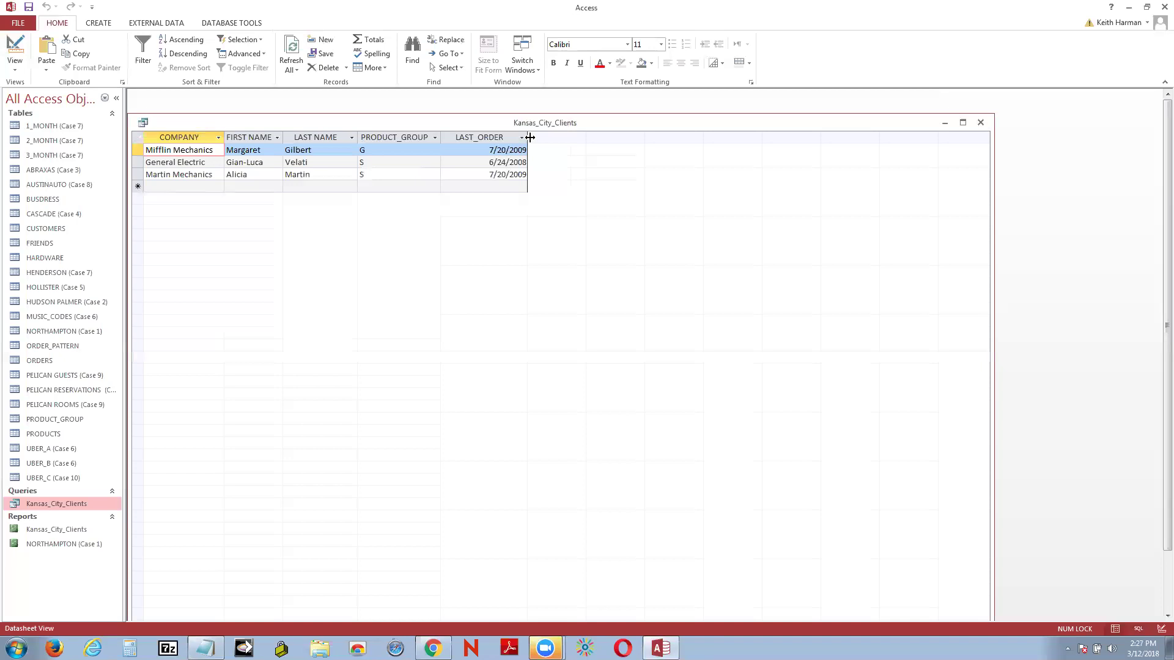
left_click_drag(532, 139, 543, 139)
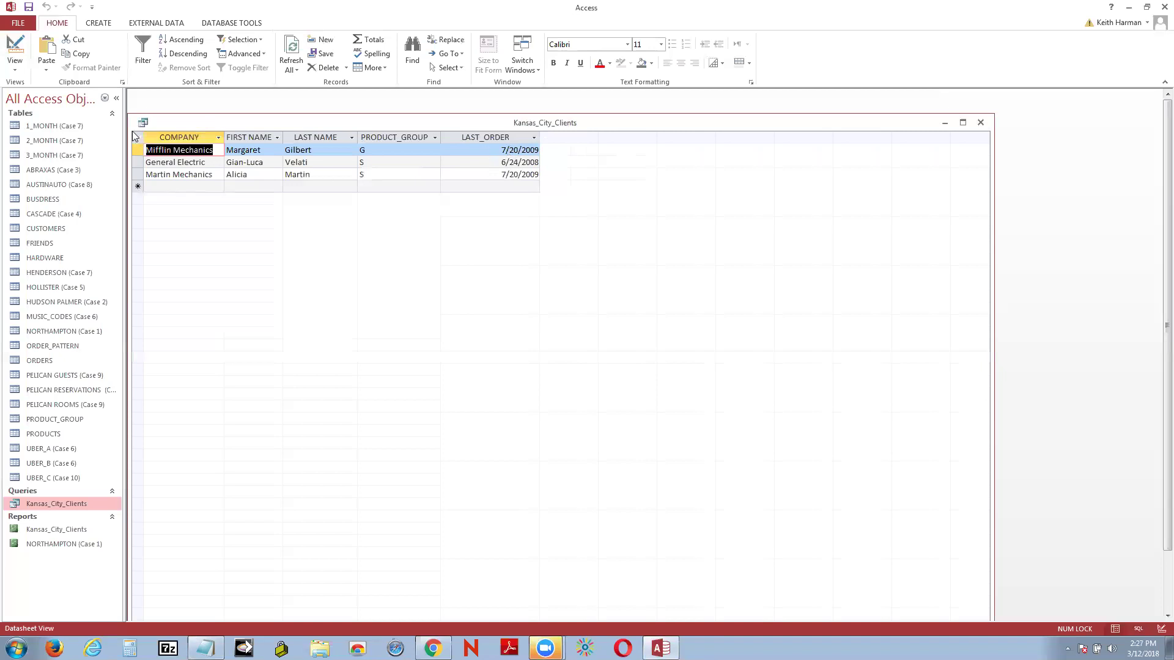
left_click(16, 46)
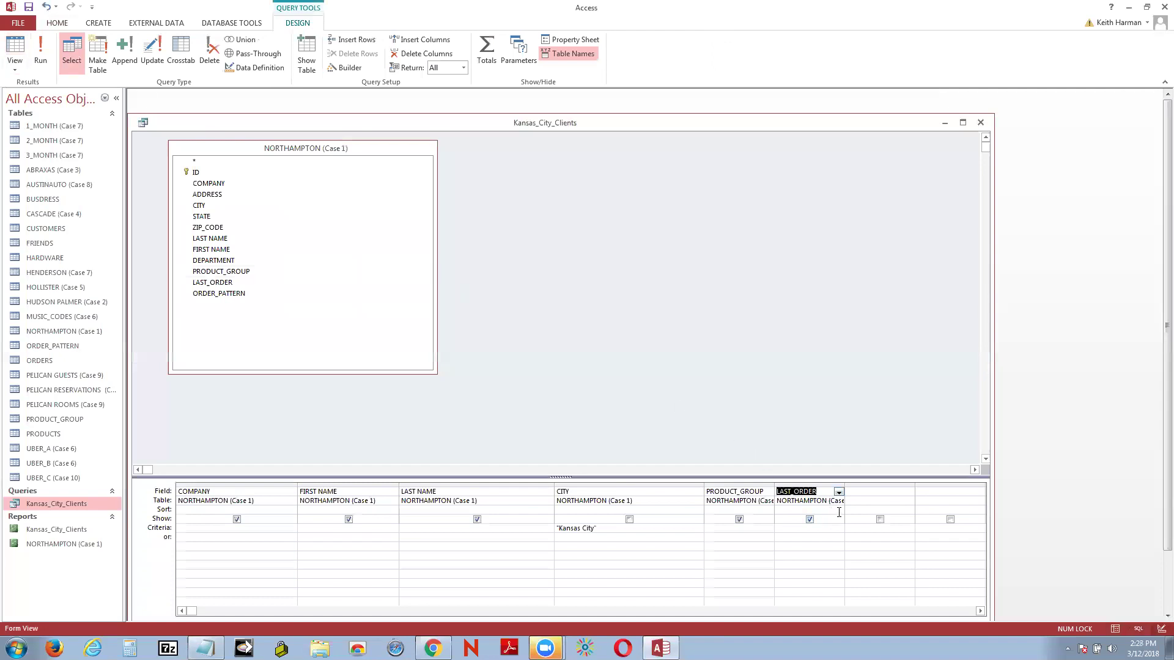
left_click(838, 509)
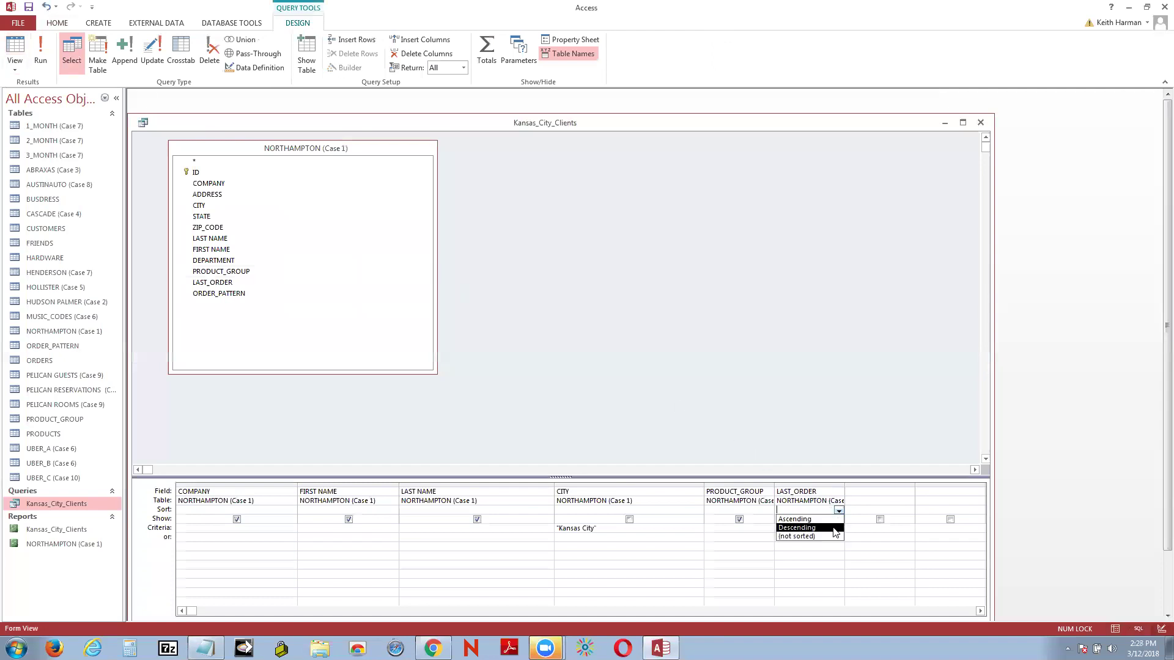
Step: Set LAST_ORDER's sort to Descending and view the results with the most recent orders first
left_click(835, 527)
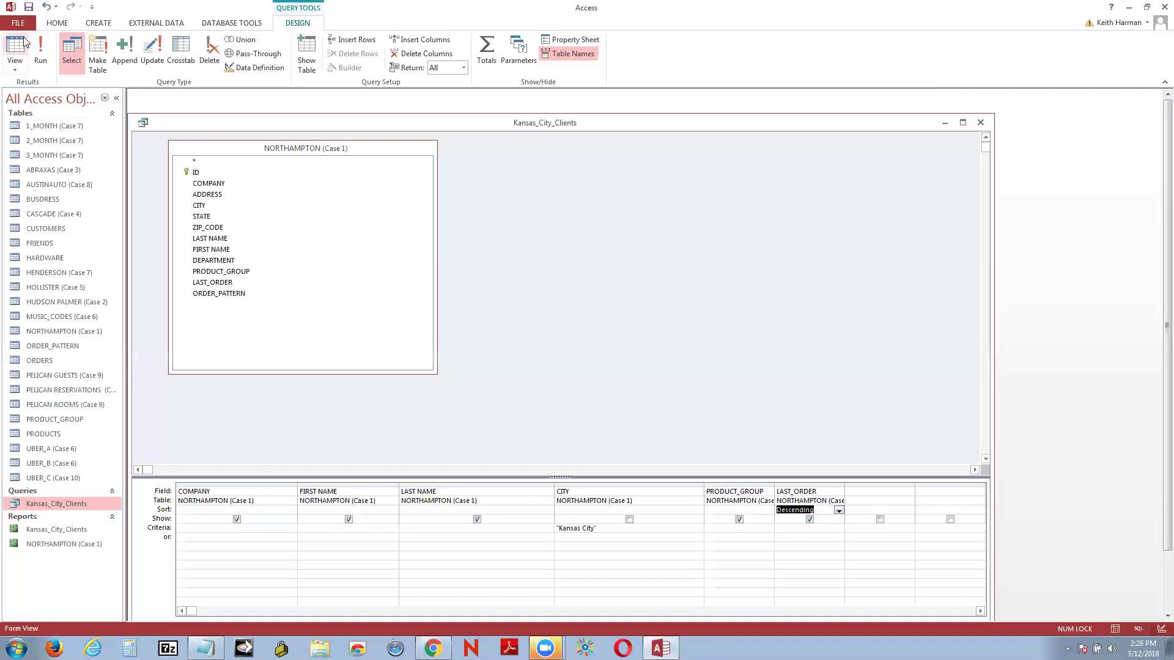
left_click(15, 45)
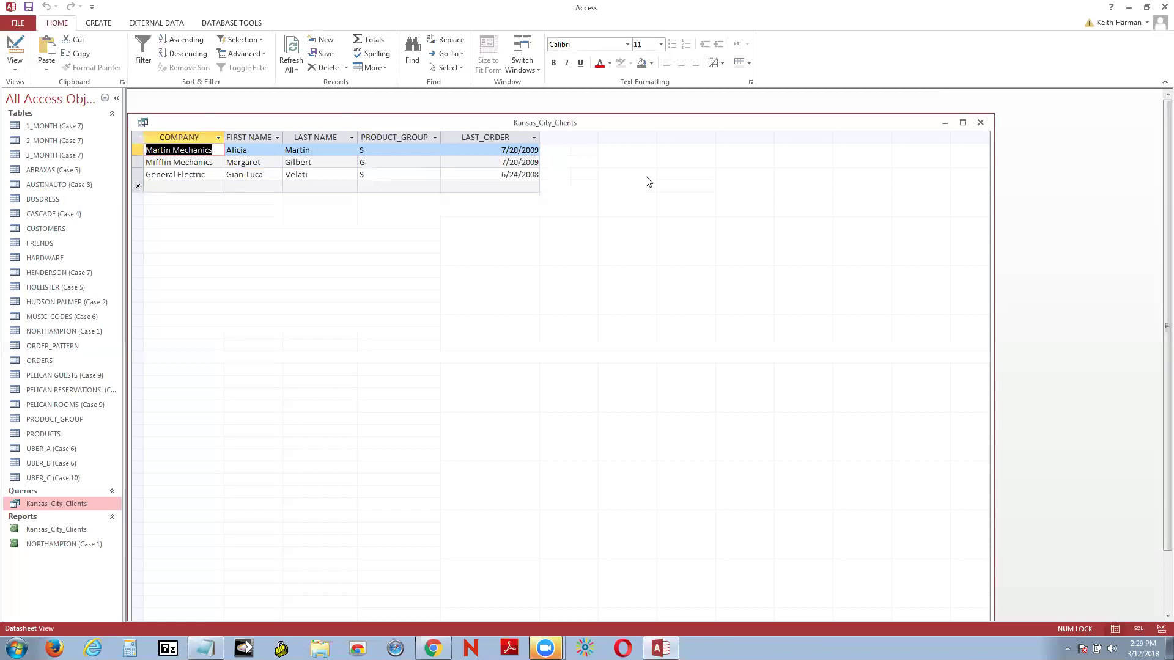
Step: Close the Kansas_City_Clients query, discarding its design changes
left_click(980, 123)
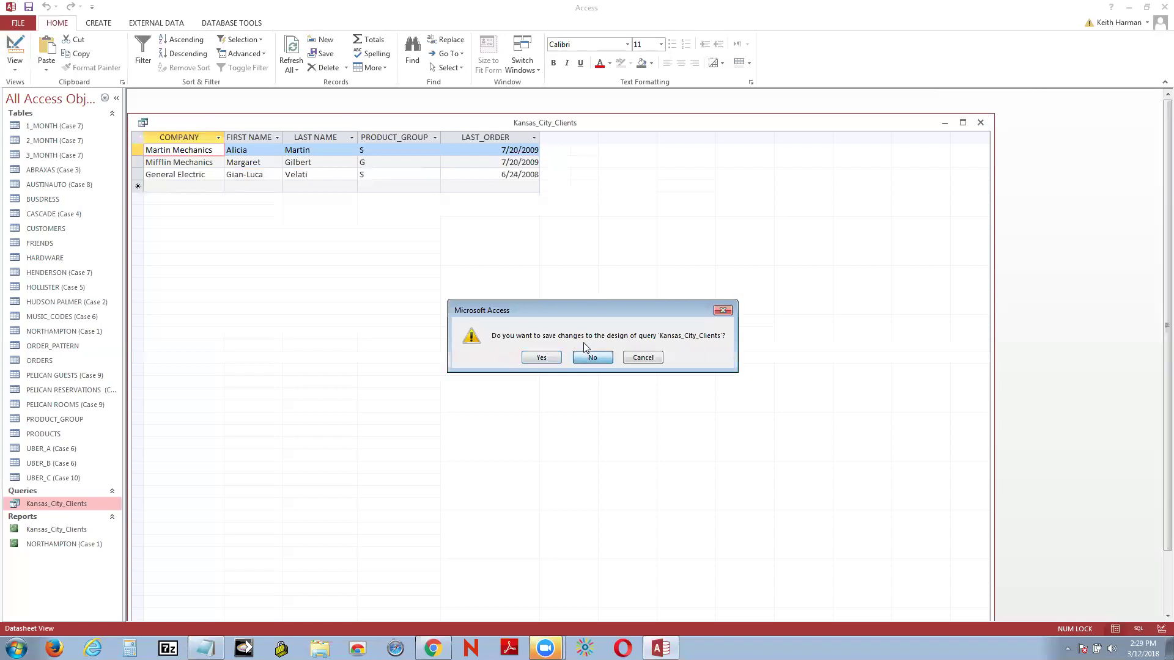
left_click(603, 365)
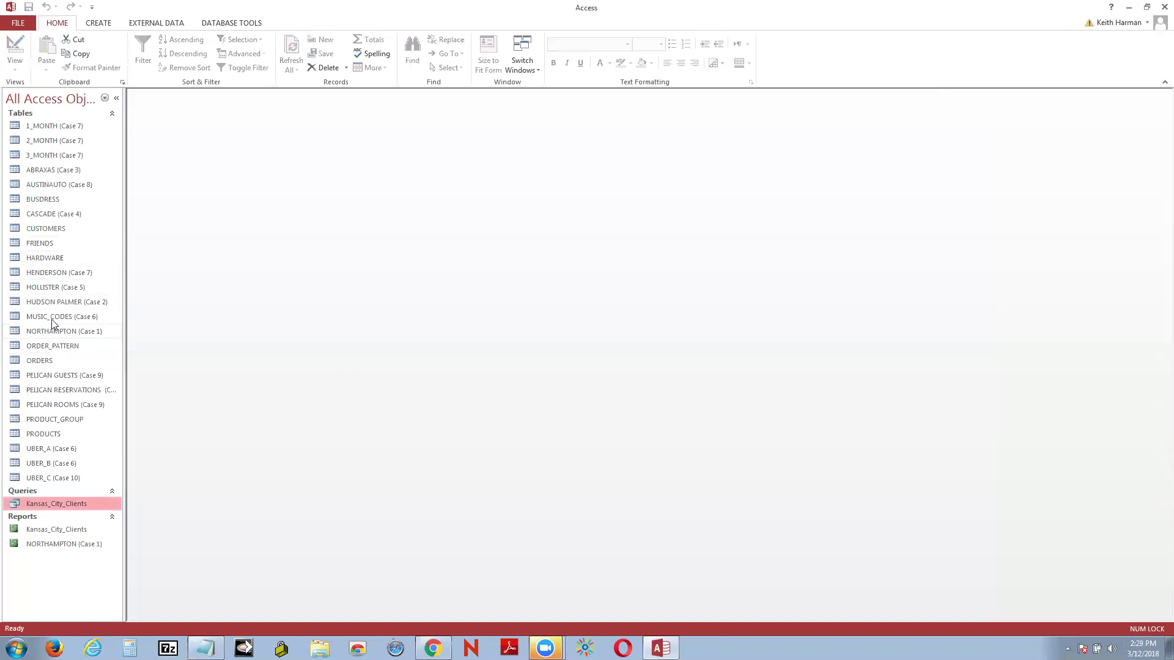
left_click(43, 245)
right_click(42, 245)
left_click(66, 248)
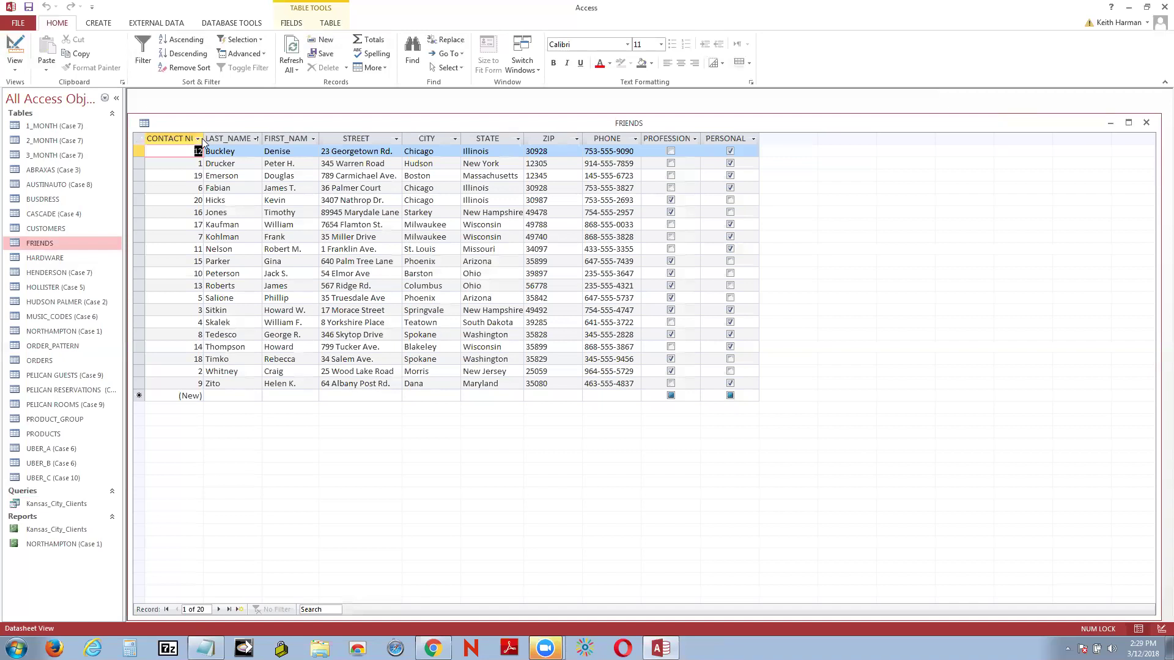
left_click_drag(203, 138, 252, 133)
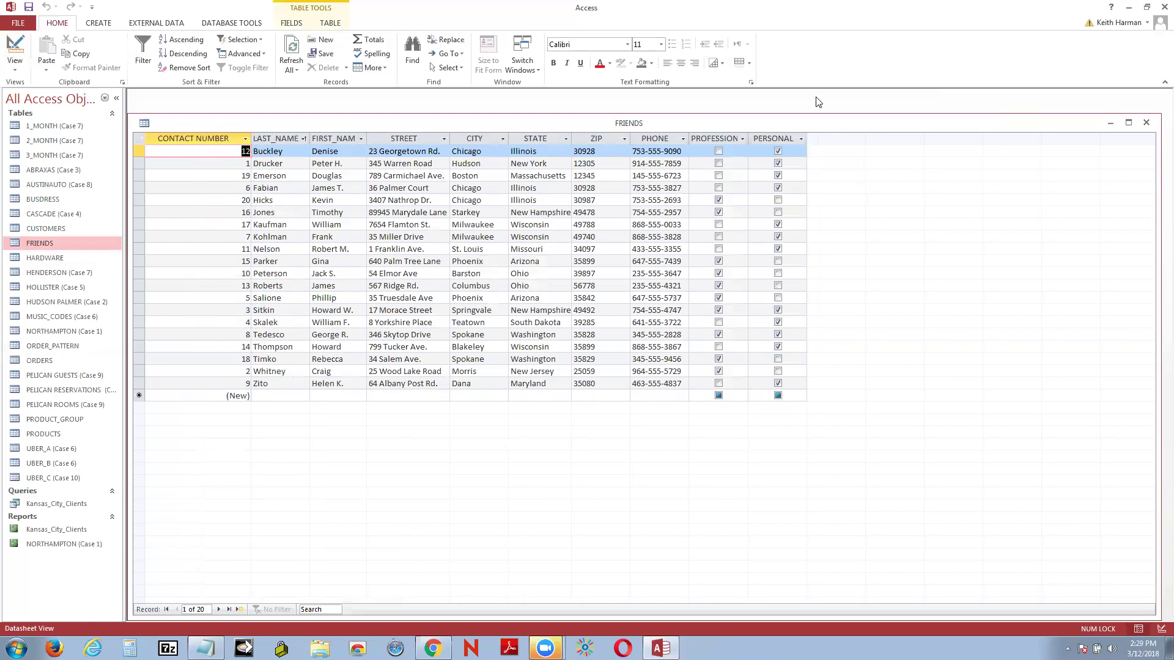
left_click(22, 48)
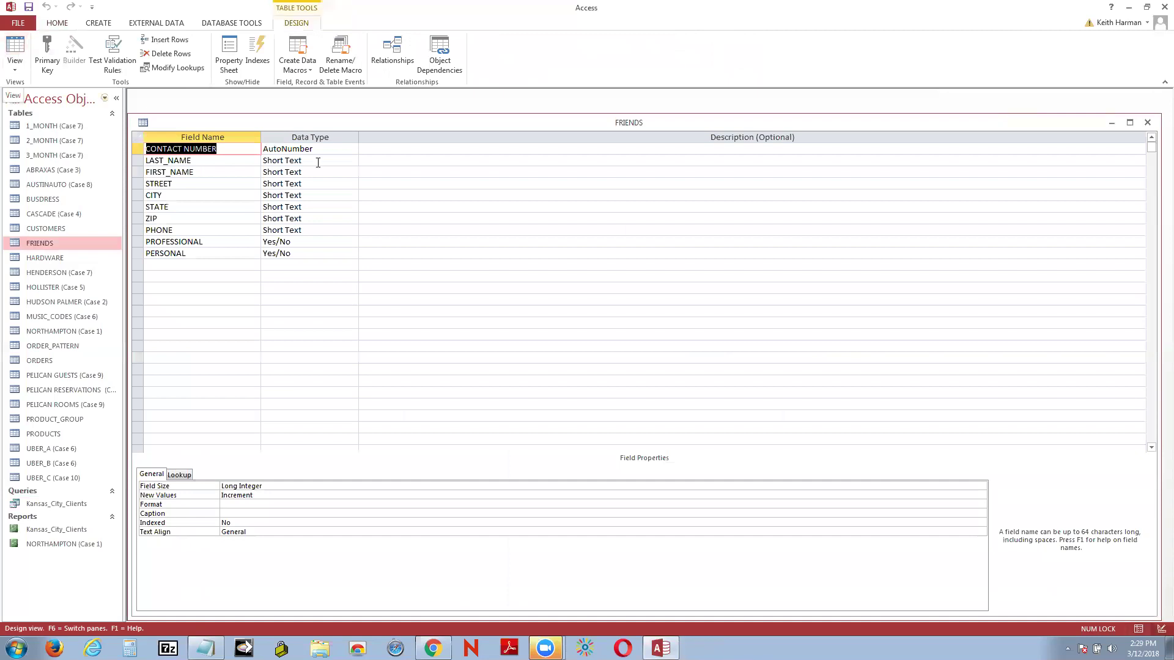
left_click(16, 44)
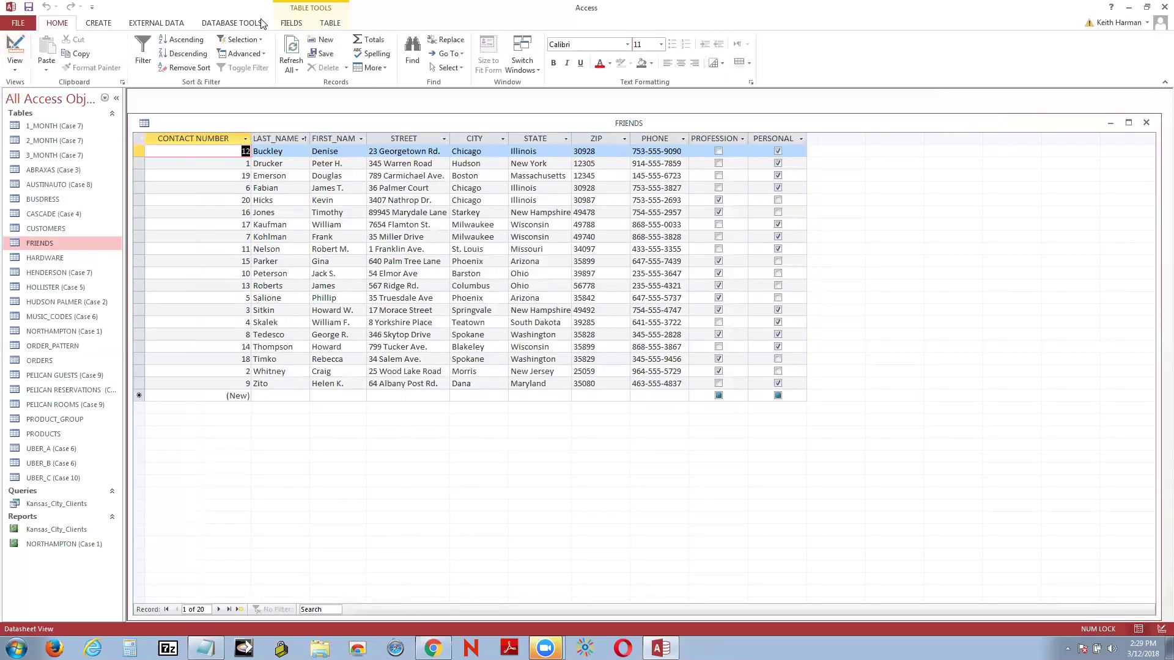
left_click(1144, 124)
left_click(600, 357)
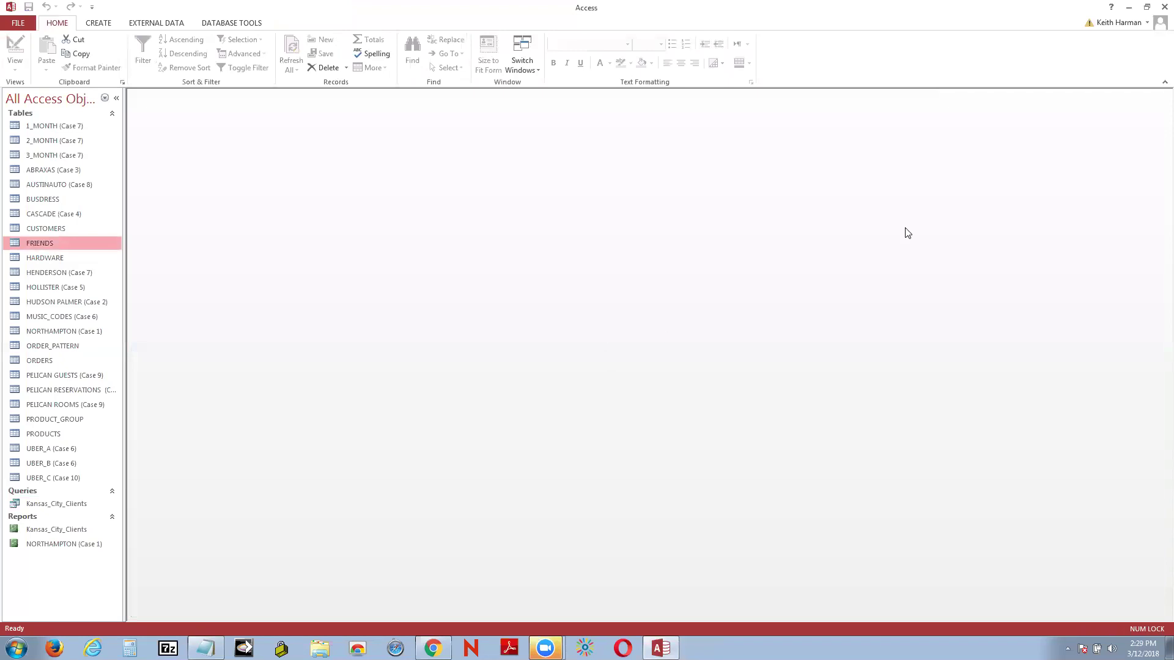
left_click(100, 23)
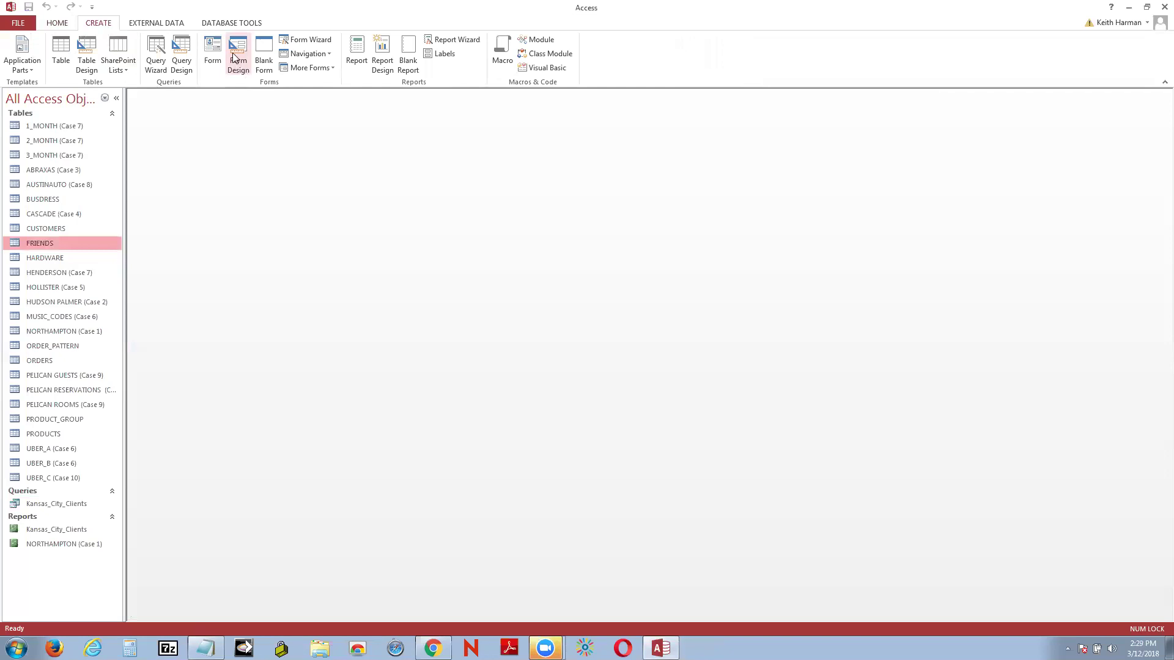
Step: Start the Form Wizard and add all fields of the FRIENDS table
left_click(313, 47)
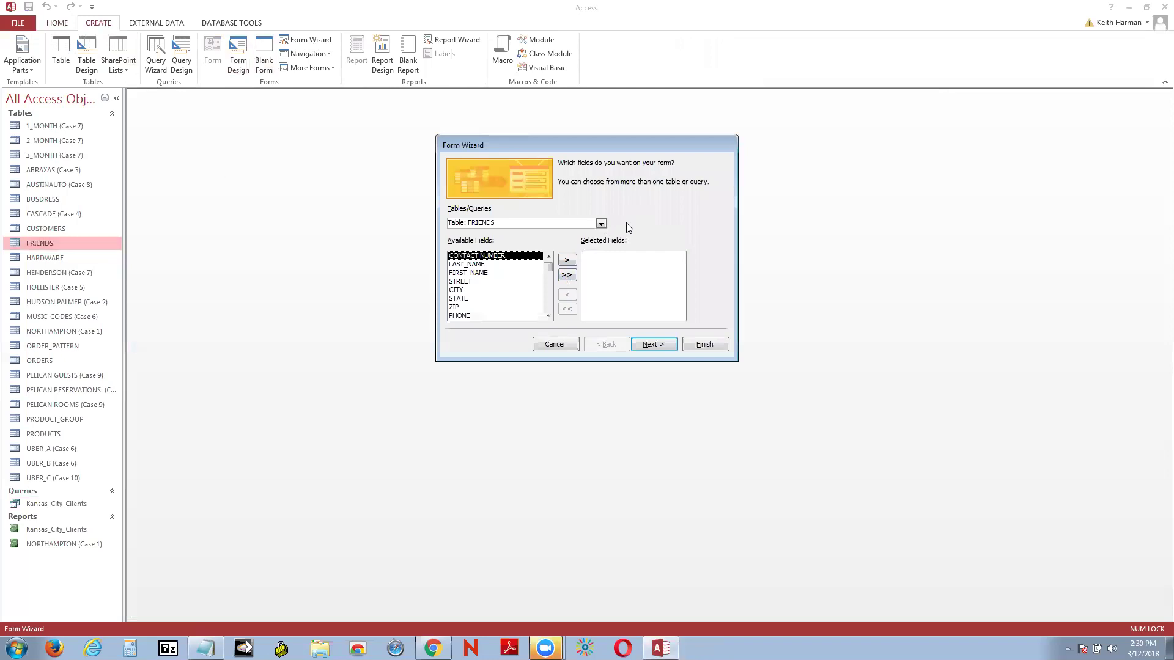
left_click(566, 276)
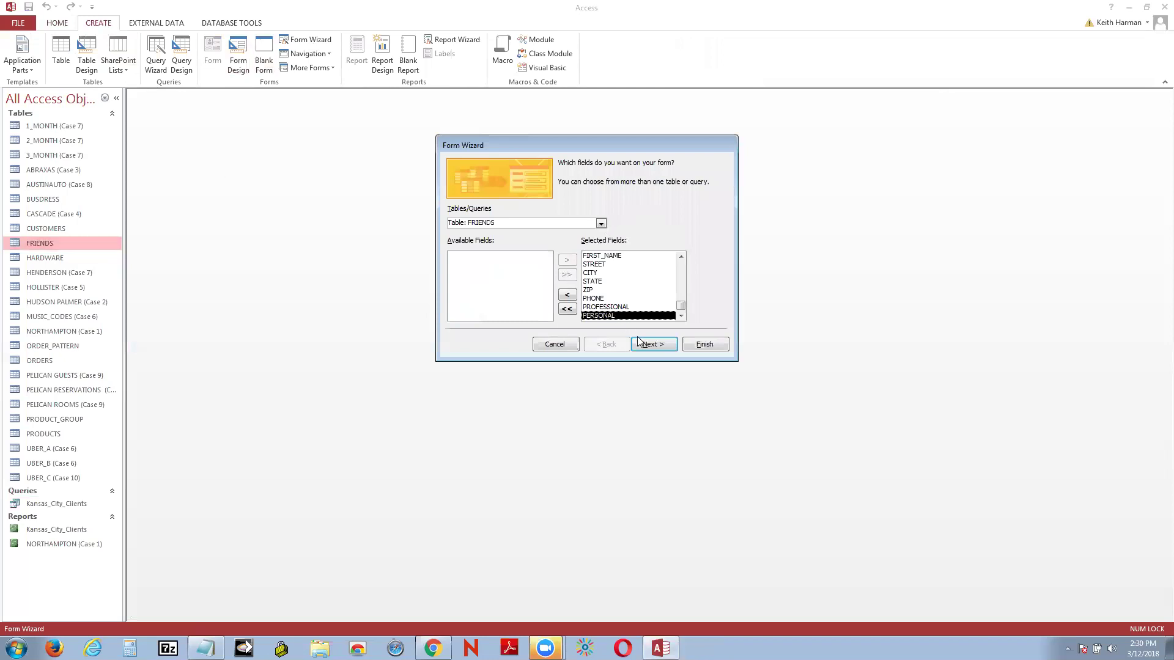
left_click(661, 346)
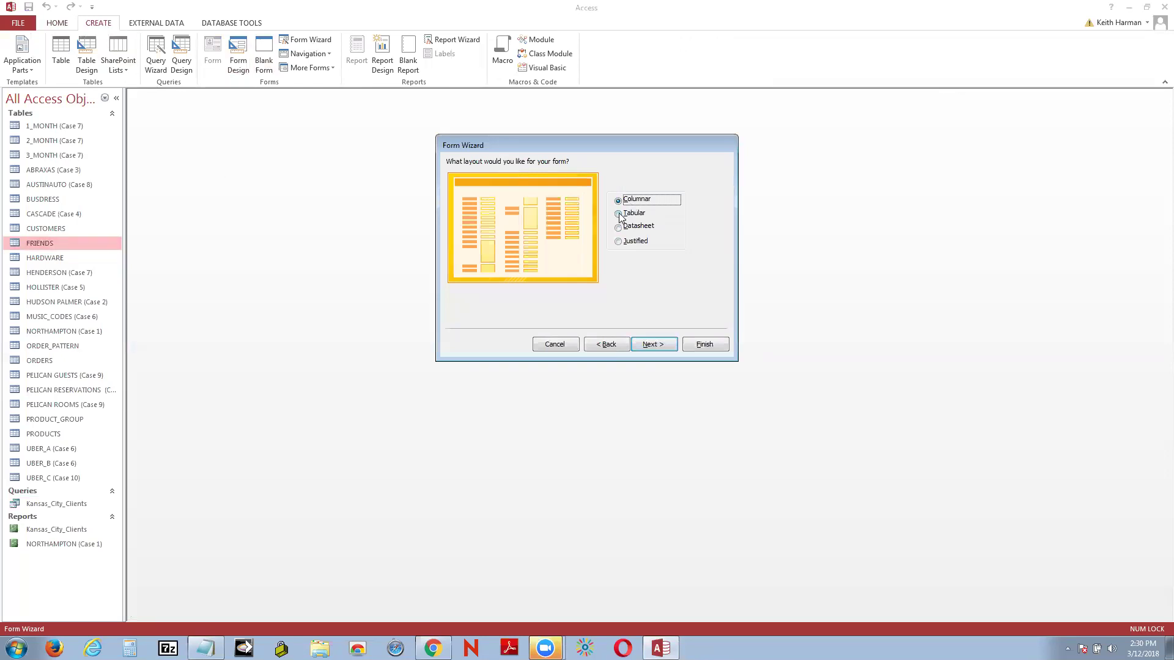
Step: Compare the layouts, choose Columnar, and finish creating the FRIENDS form
left_click(619, 214)
left_click(619, 227)
left_click(621, 243)
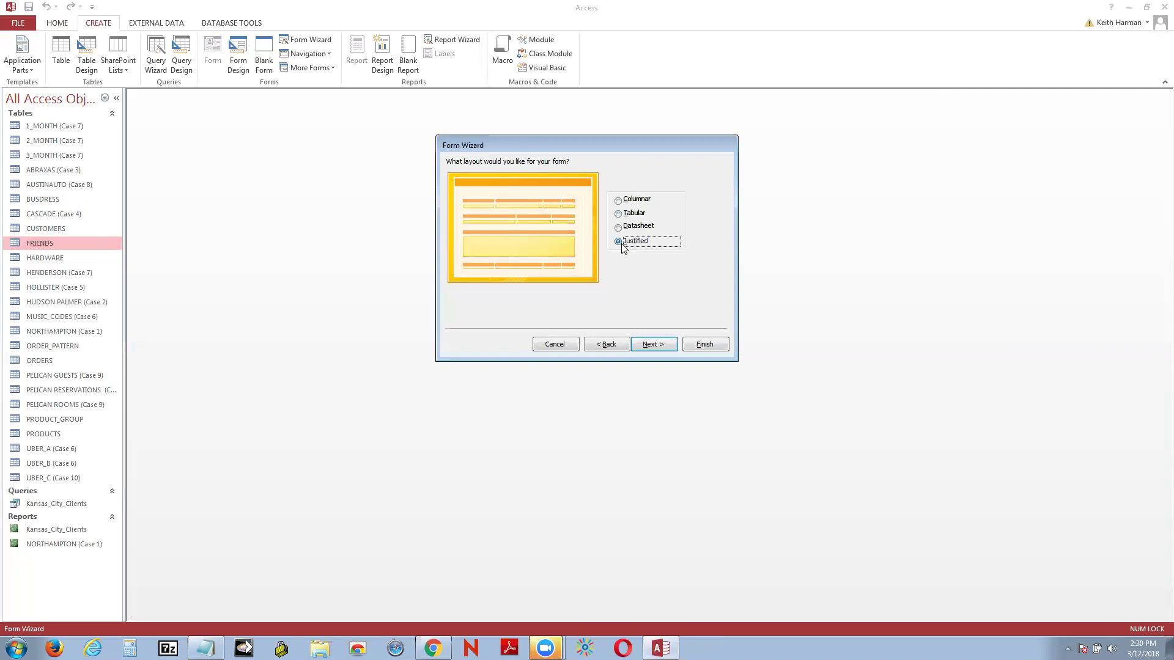
left_click(618, 200)
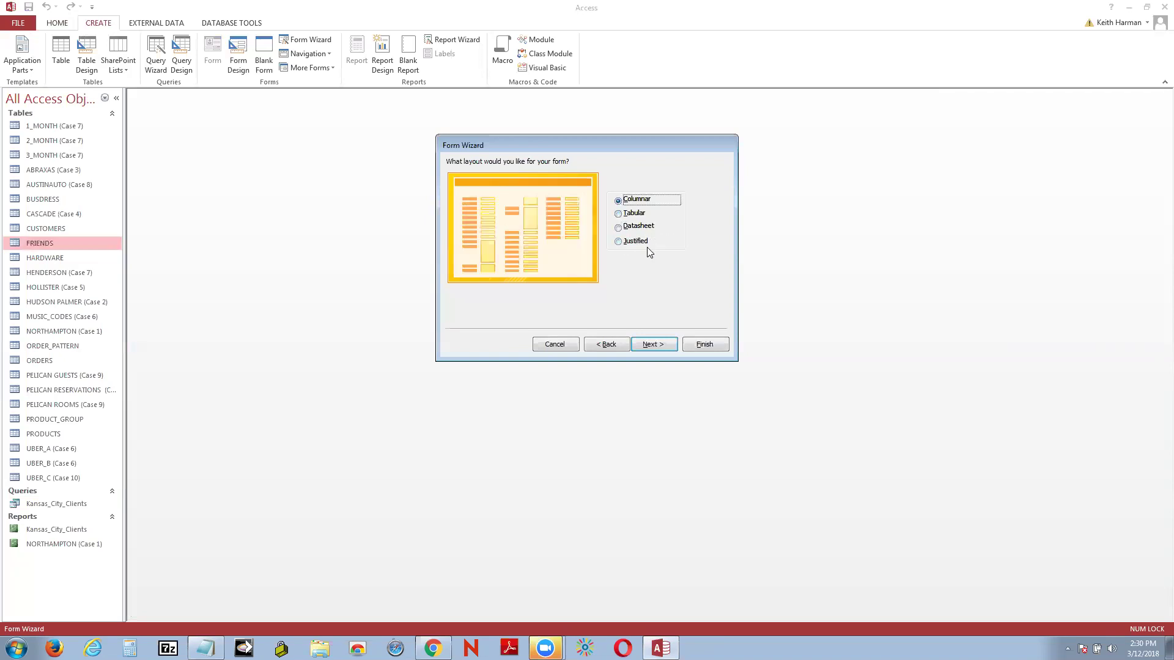
left_click(618, 242)
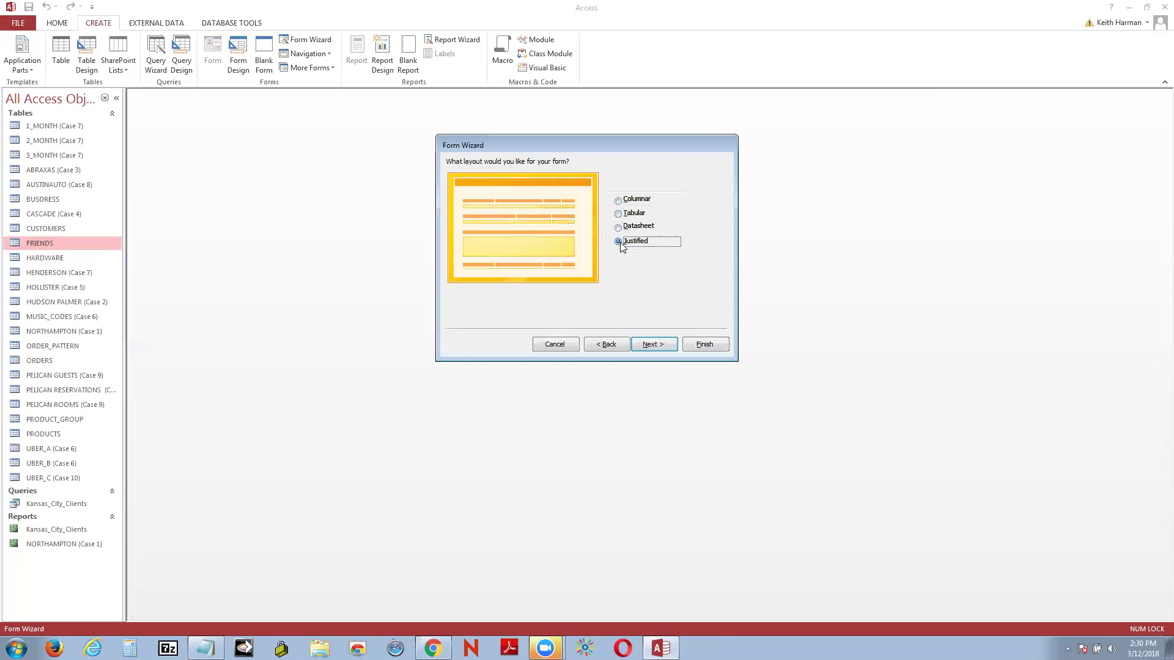
left_click(619, 214)
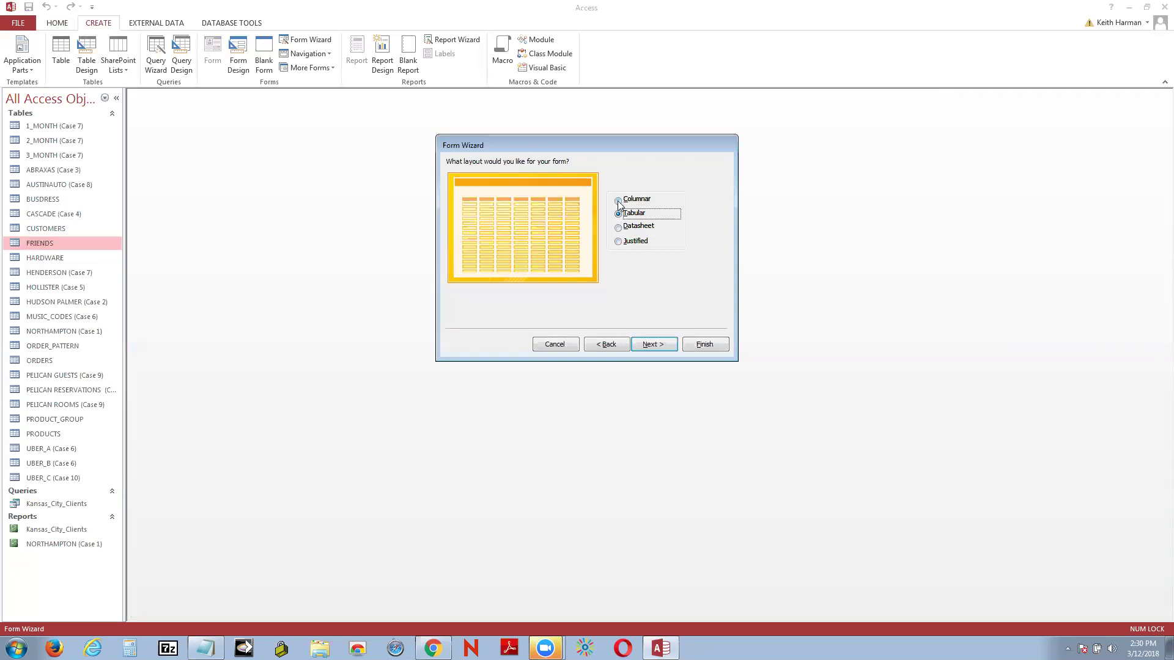
left_click(619, 203)
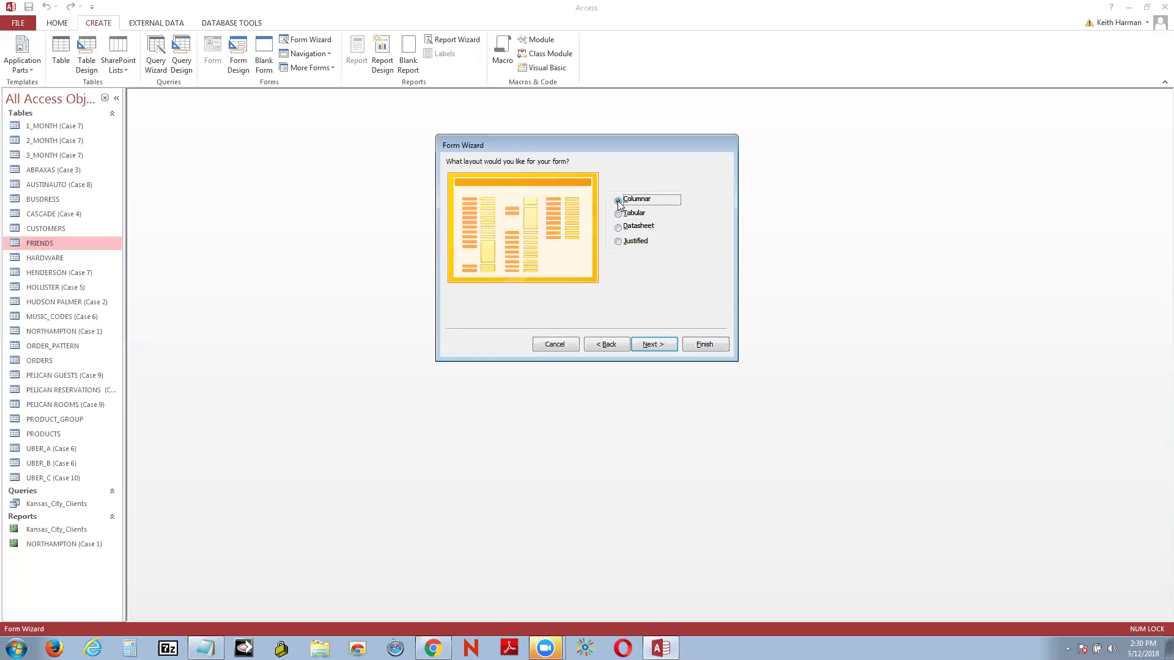
left_click(652, 346)
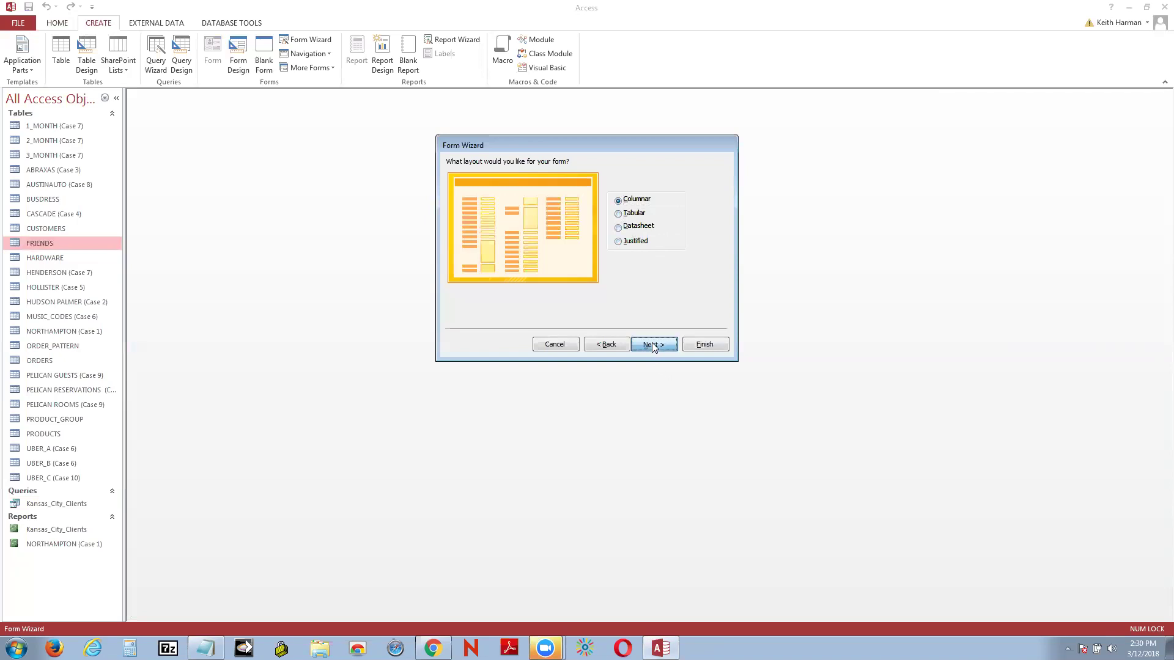
left_click(709, 346)
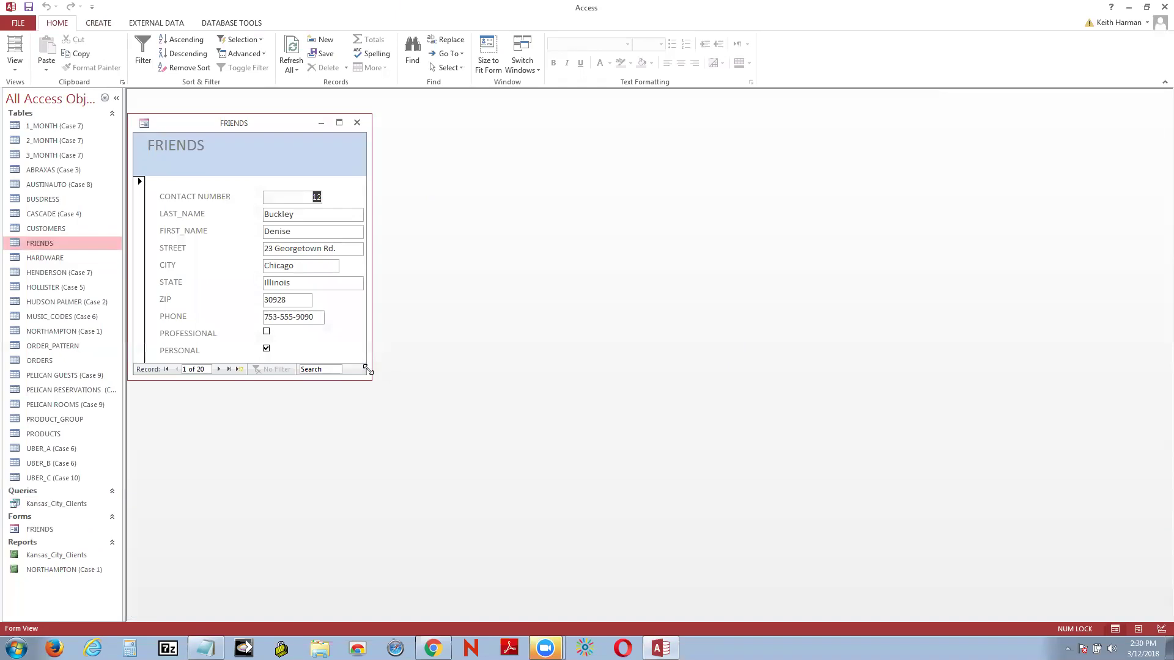
Step: Enlarge the FRIENDS form window and save the form from its title-bar menu
left_click_drag(368, 370, 877, 536)
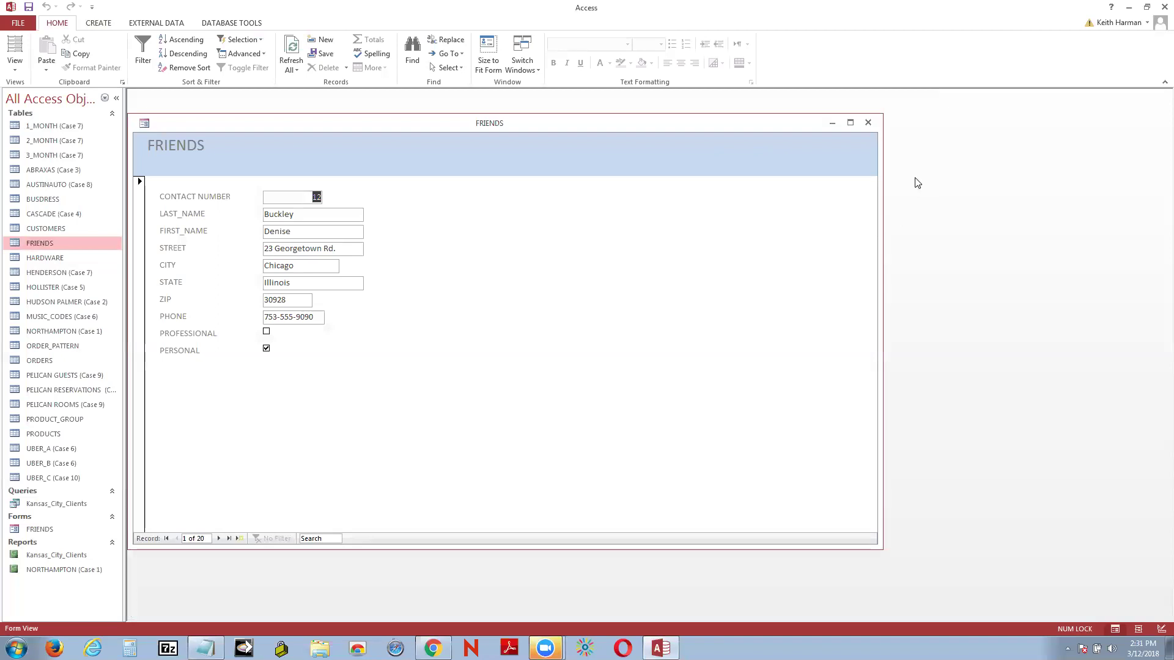
right_click(176, 120)
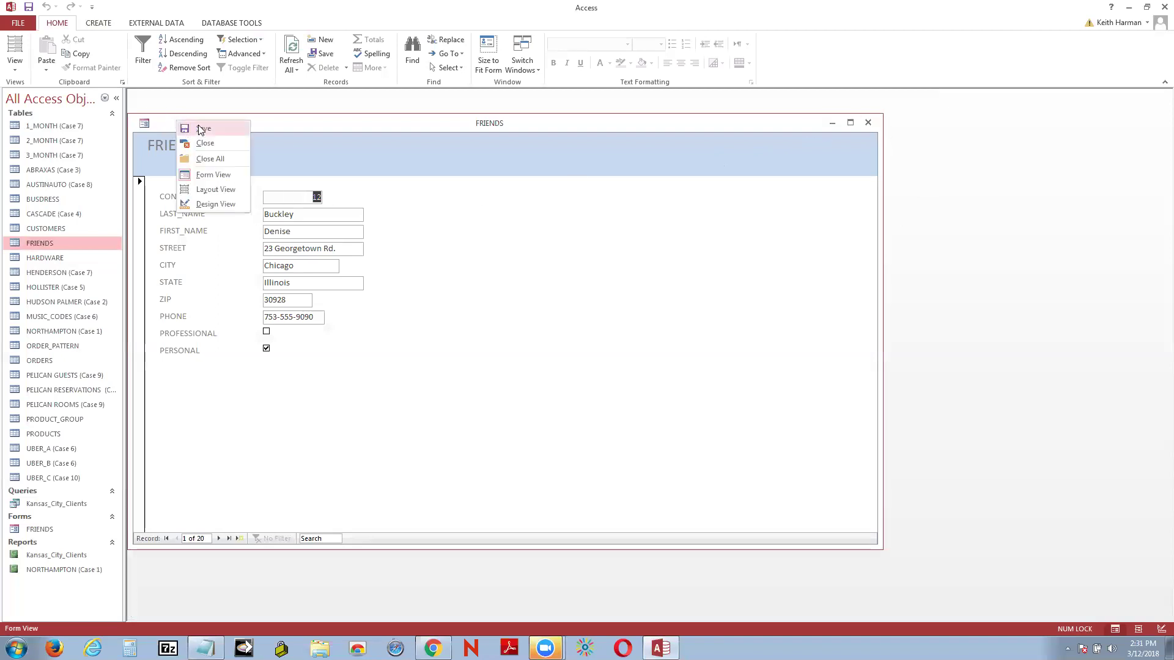
left_click(202, 128)
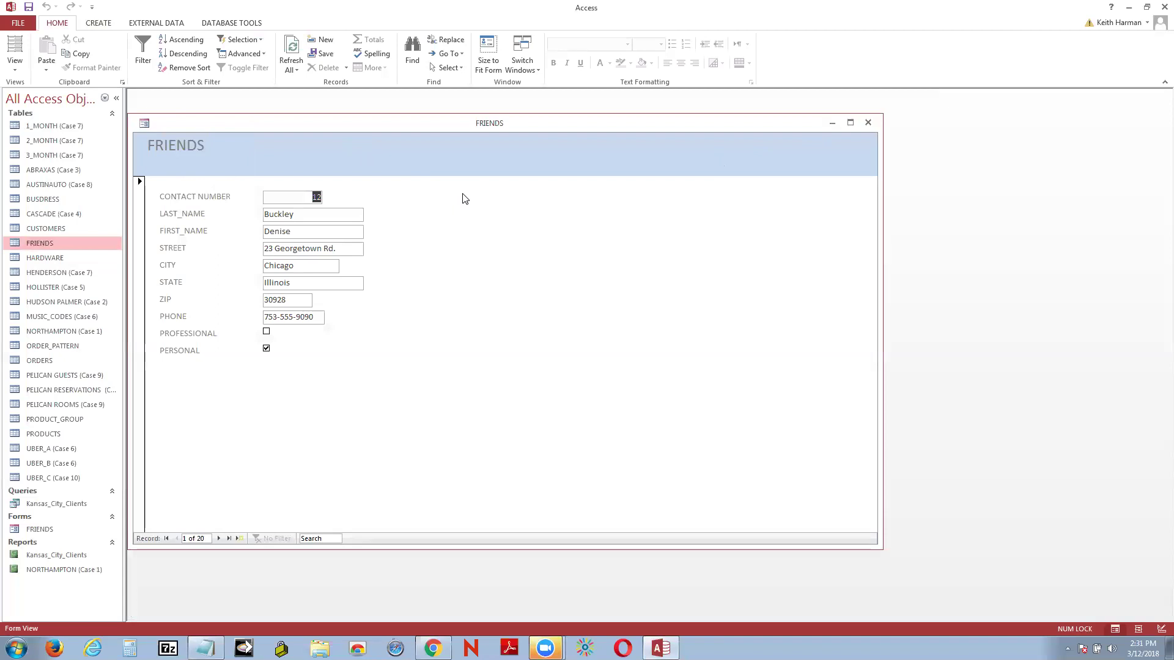
right_click(218, 122)
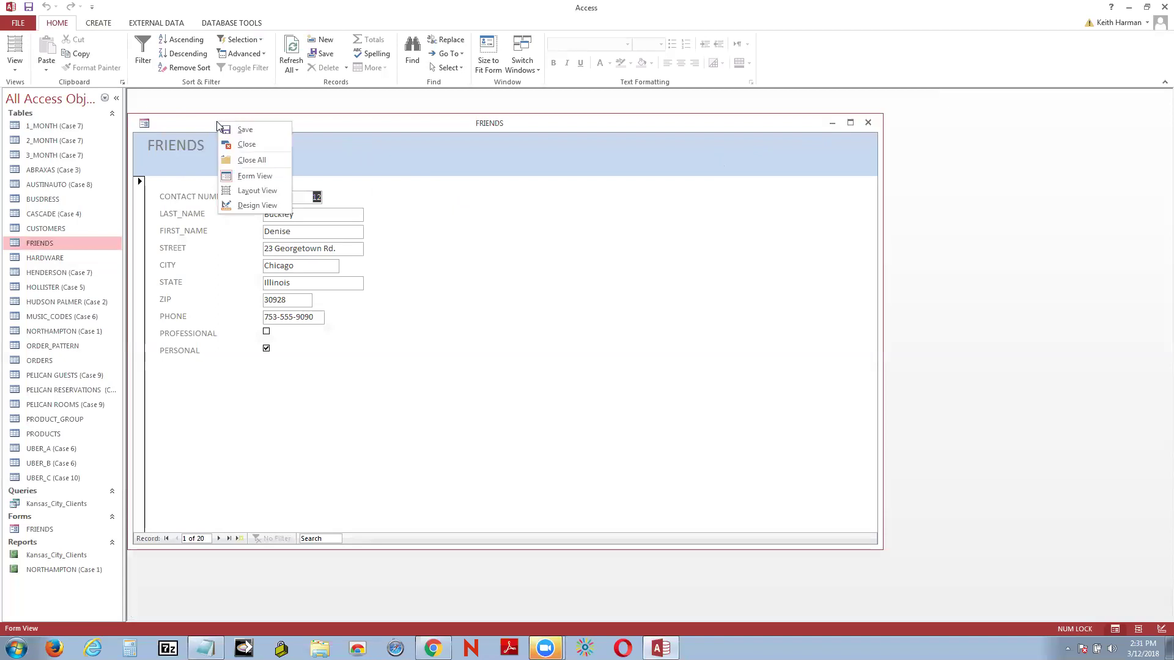
left_click(255, 132)
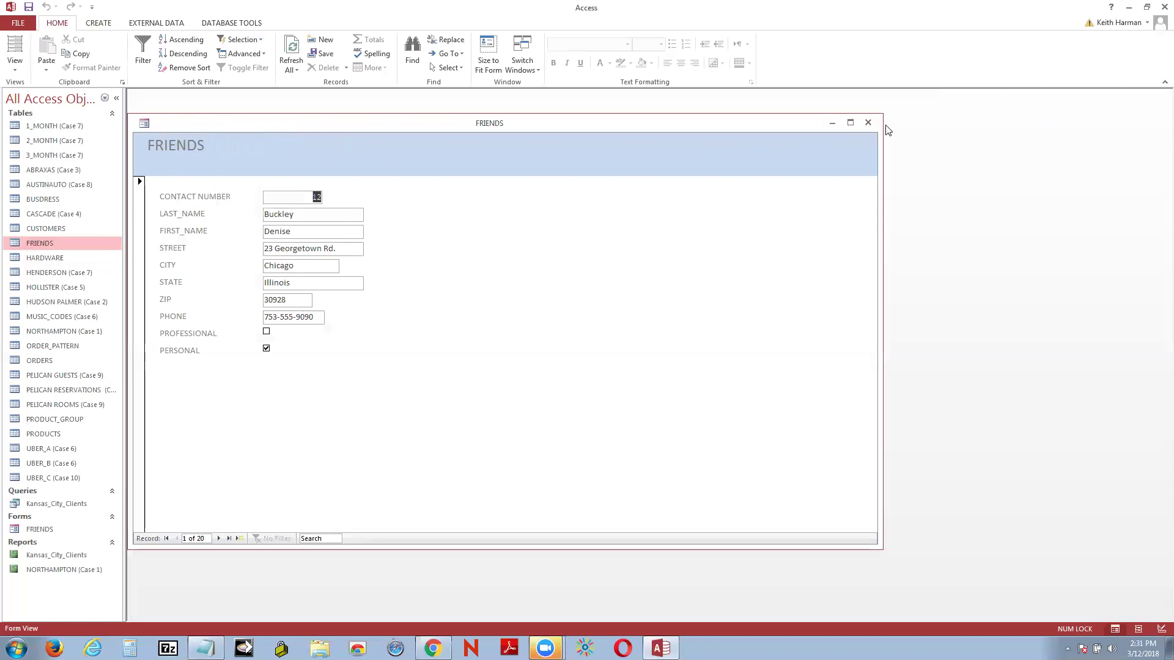
Step: Close the FRIENDS form window
left_click(868, 123)
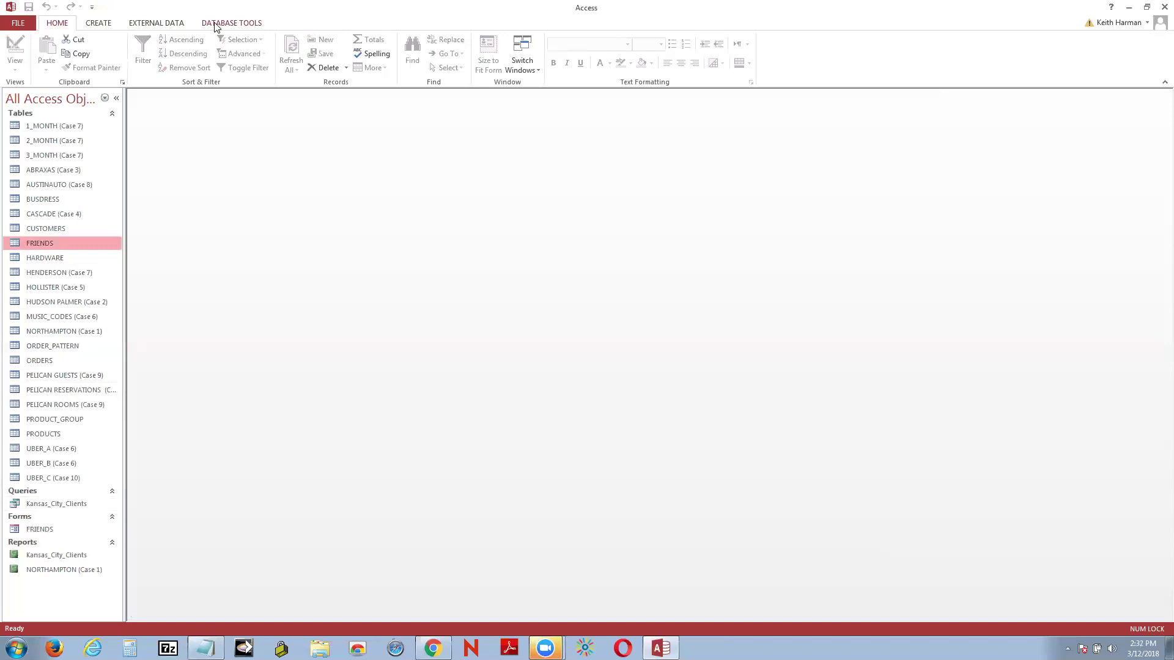
Step: Add the 1_MONTH, 2_MONTH and 3_MONTH (Case 7) tables to the Relationships diagram
left_click(216, 25)
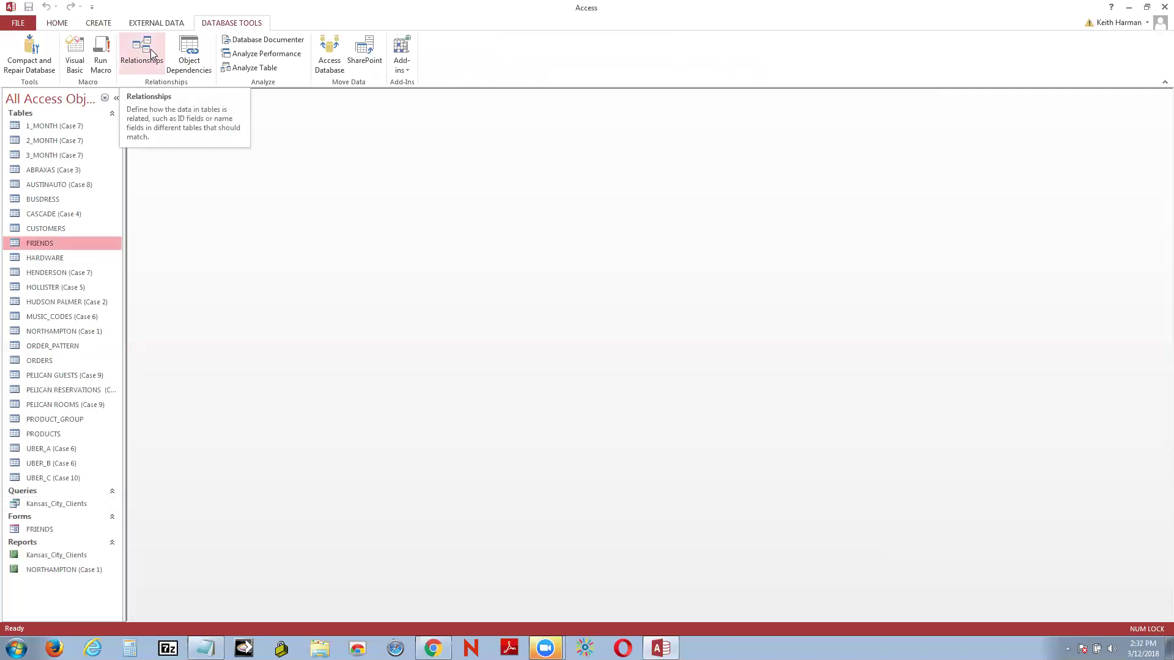
left_click(151, 53)
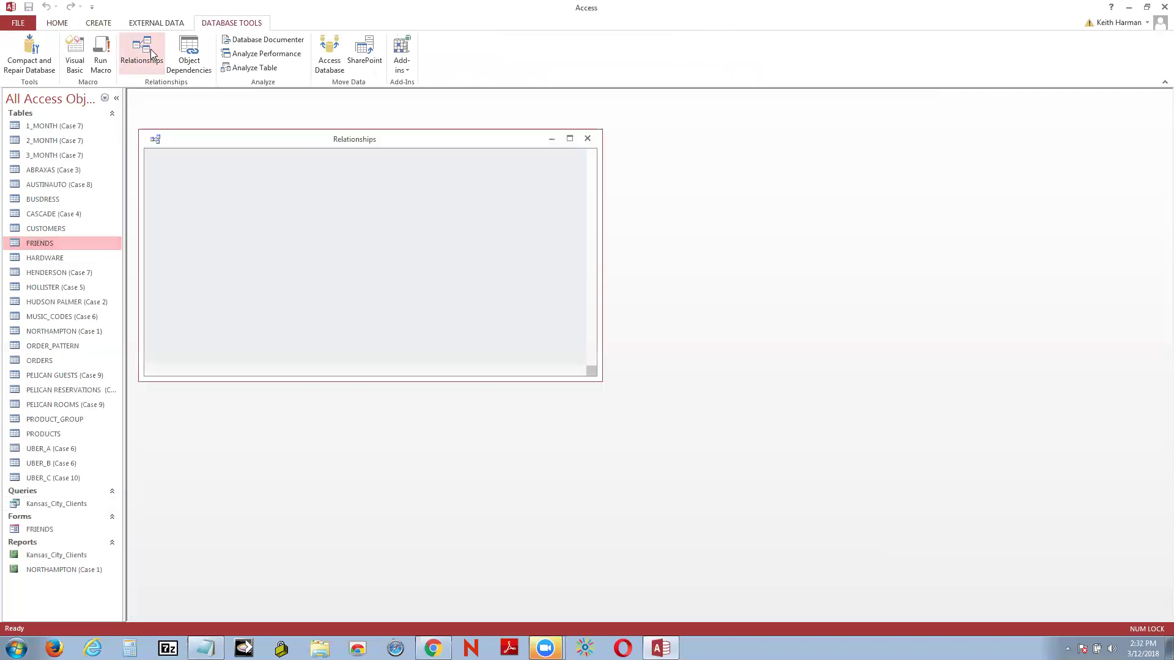
left_click(585, 140)
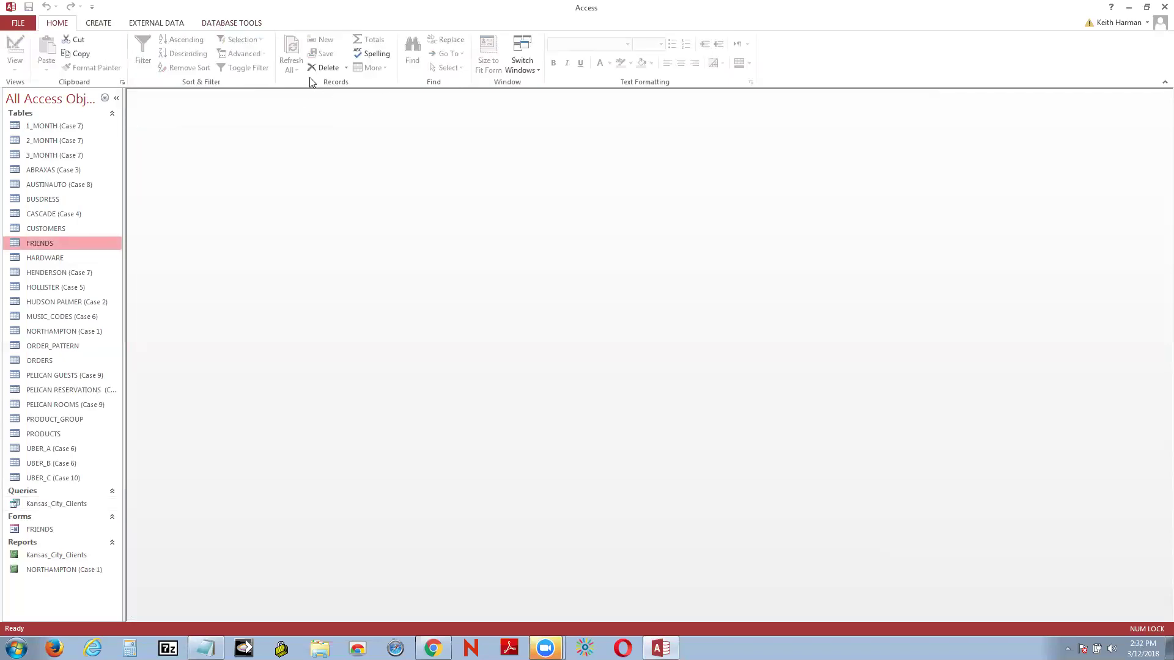
left_click(244, 24)
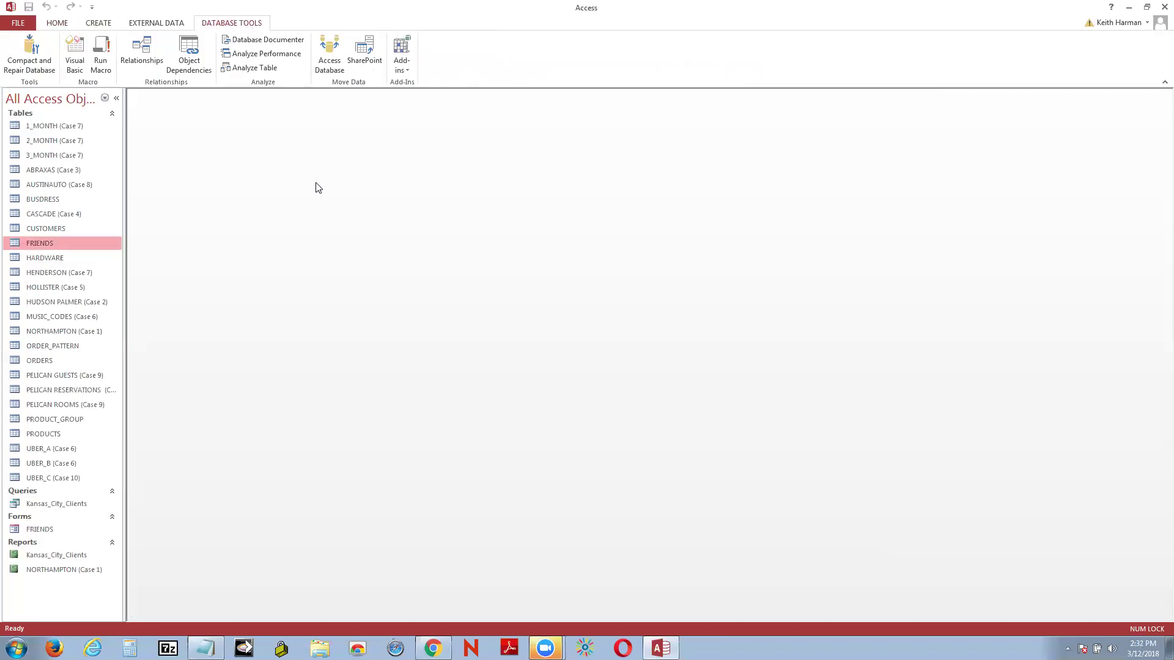
left_click(154, 60)
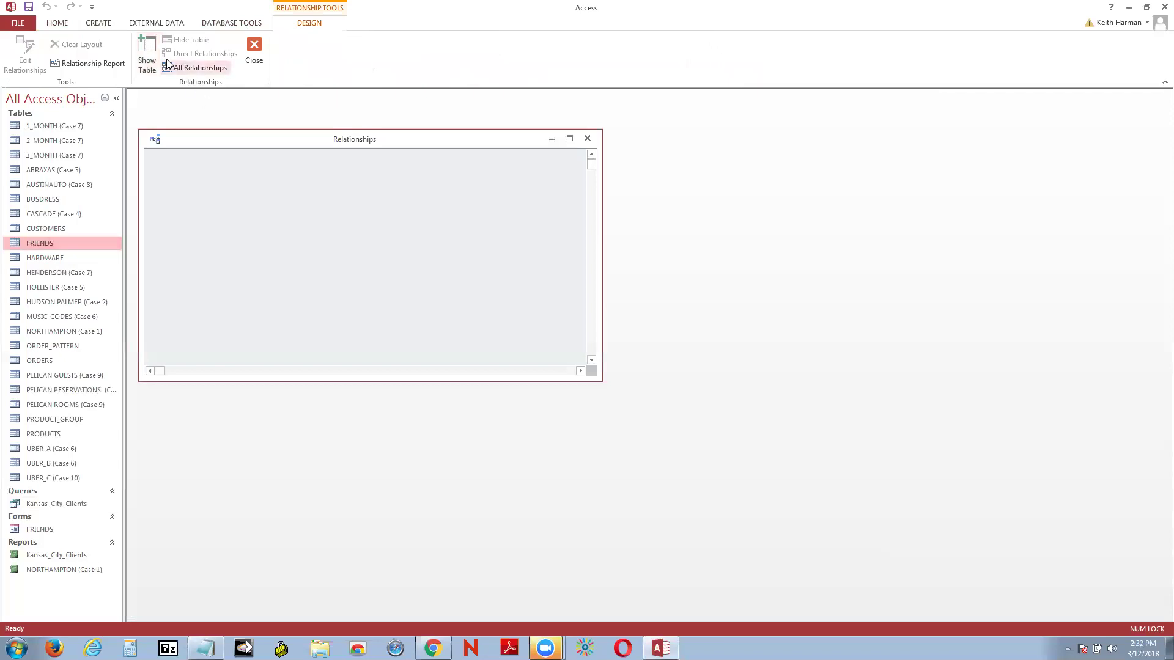
left_click(148, 52)
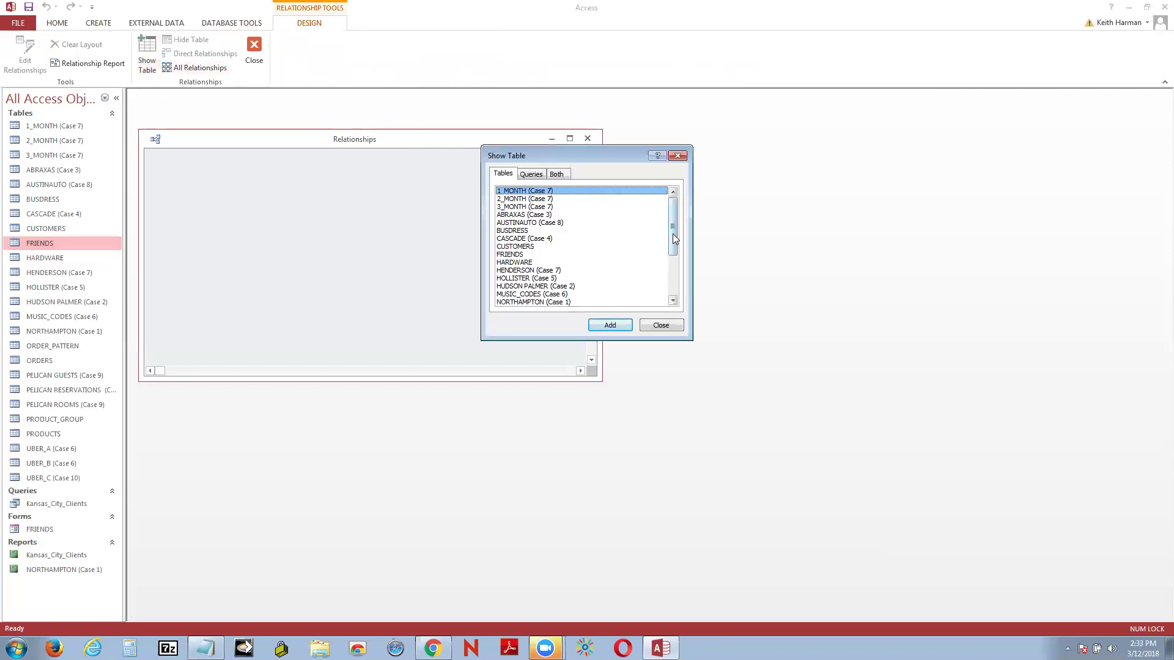
left_click(609, 326)
left_click(533, 199)
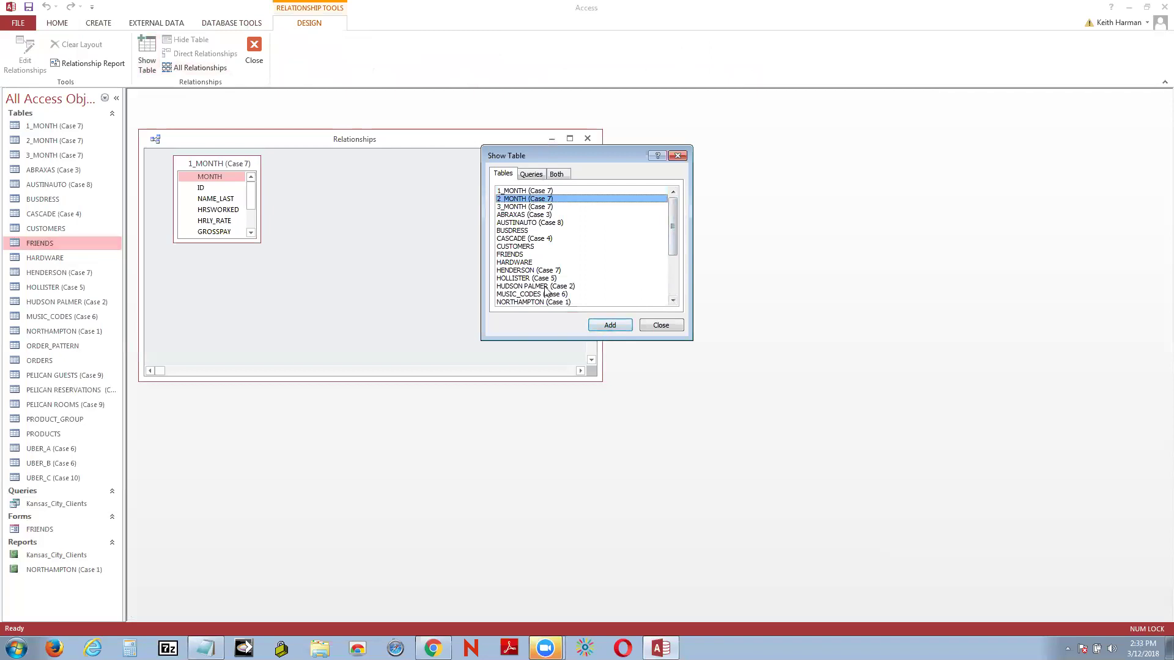
left_click(599, 324)
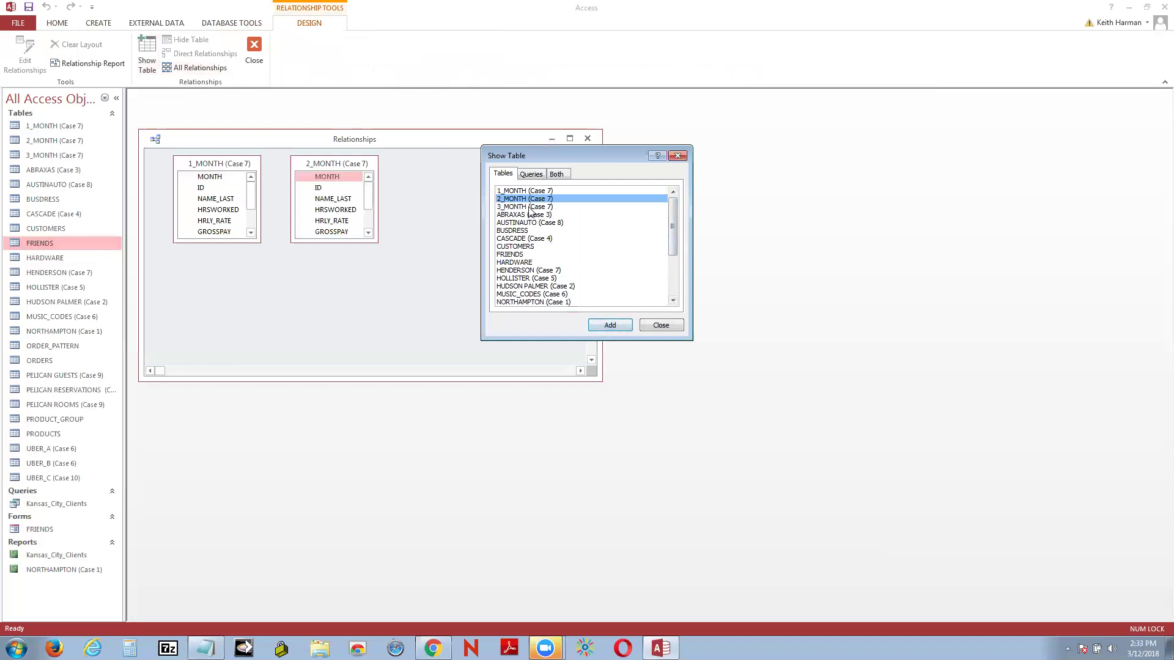
left_click(530, 207)
left_click(609, 325)
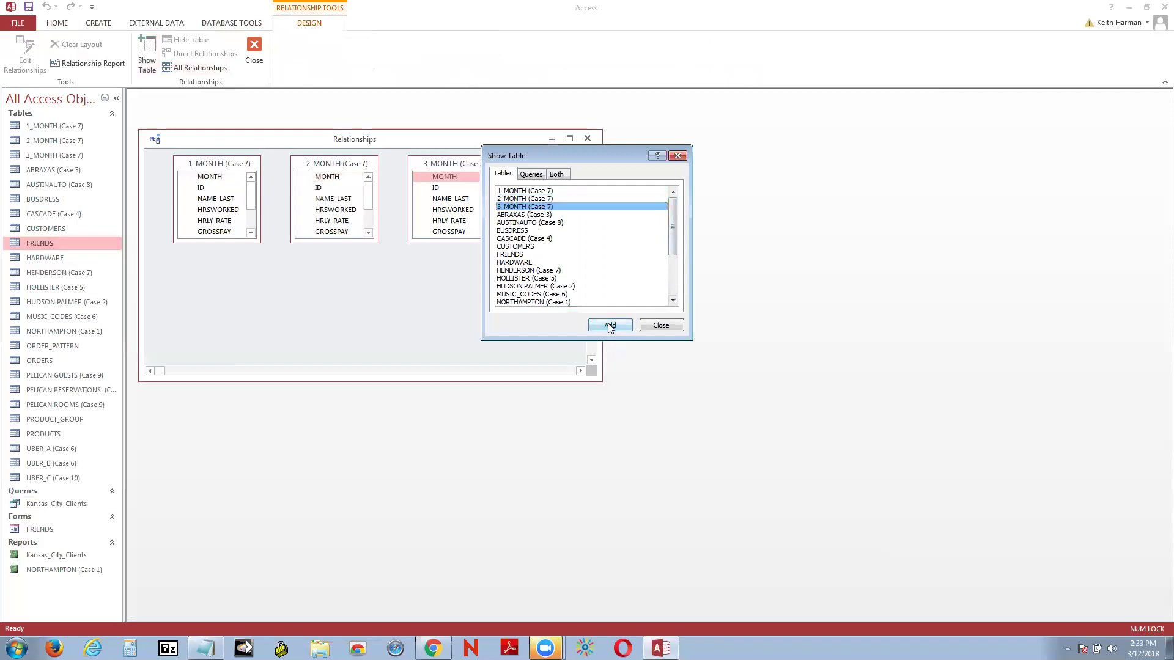
left_click(662, 326)
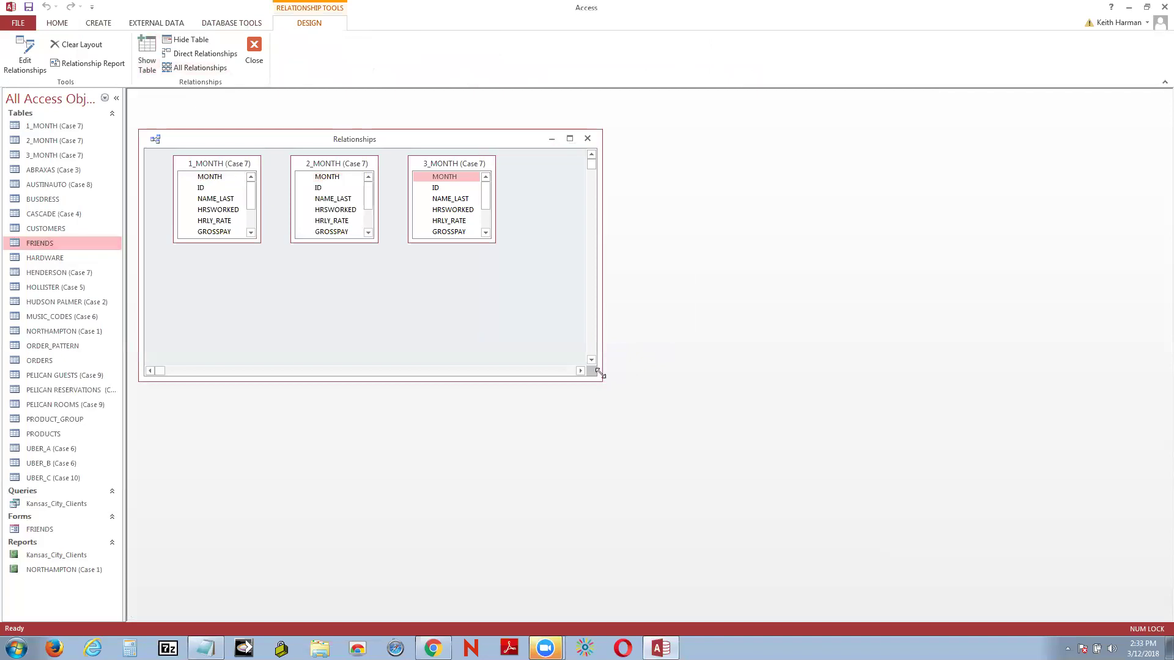
Step: Enlarge the diagram window and open 1_MONTH (Case 7) in Design View
left_click_drag(599, 374, 925, 452)
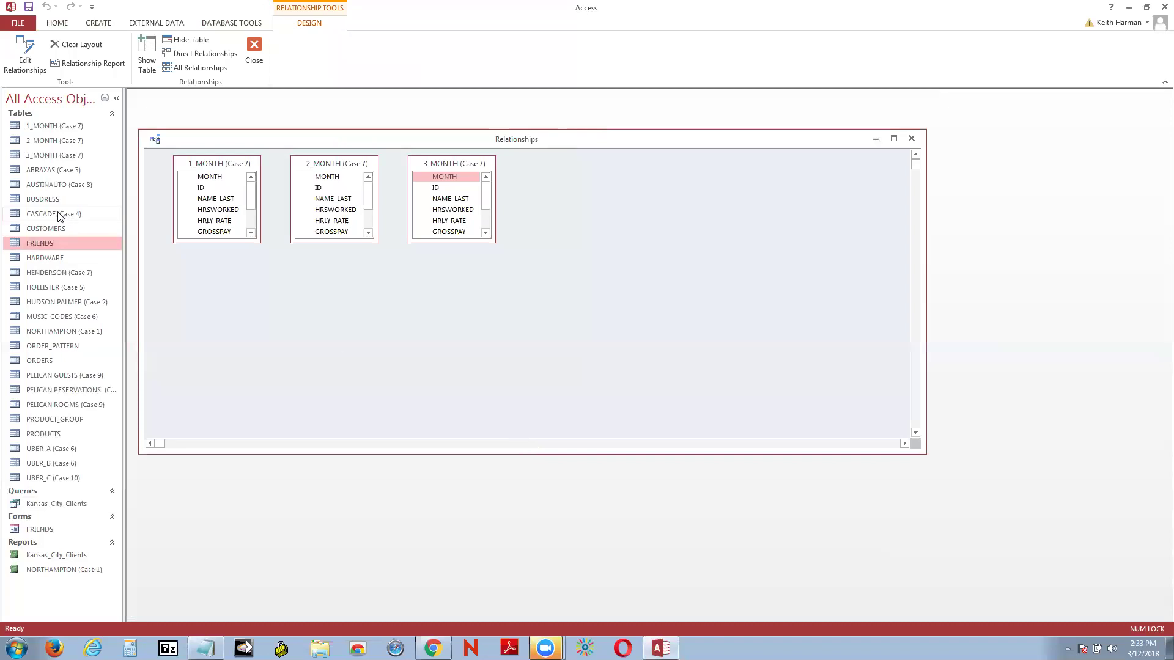
right_click(44, 129)
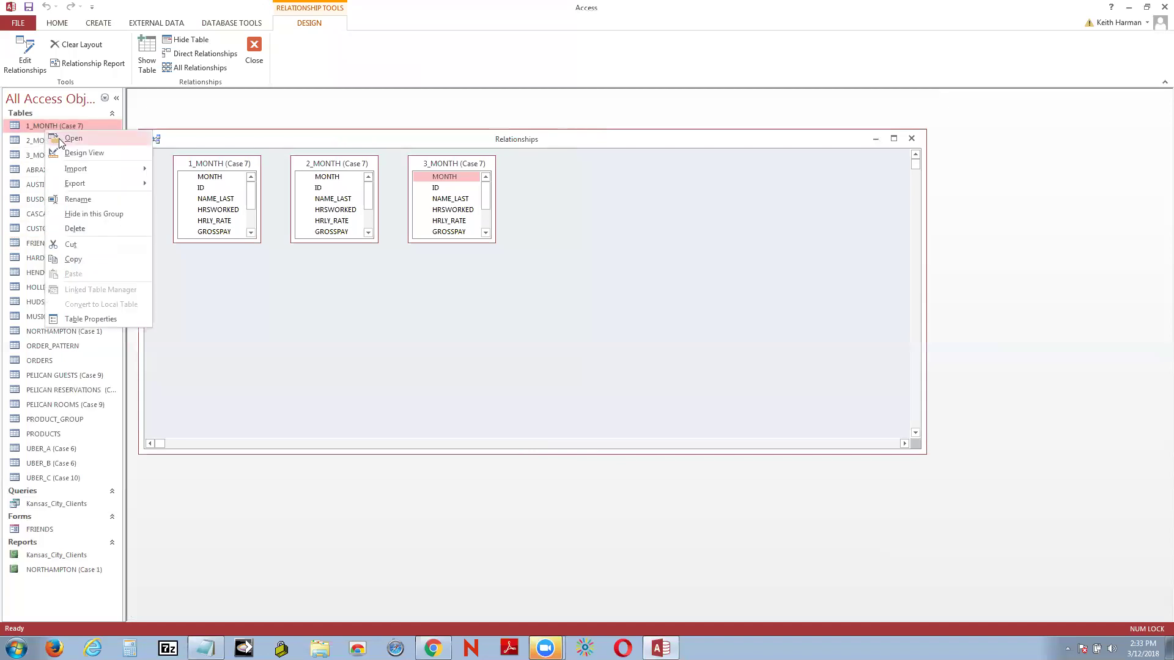
left_click(84, 153)
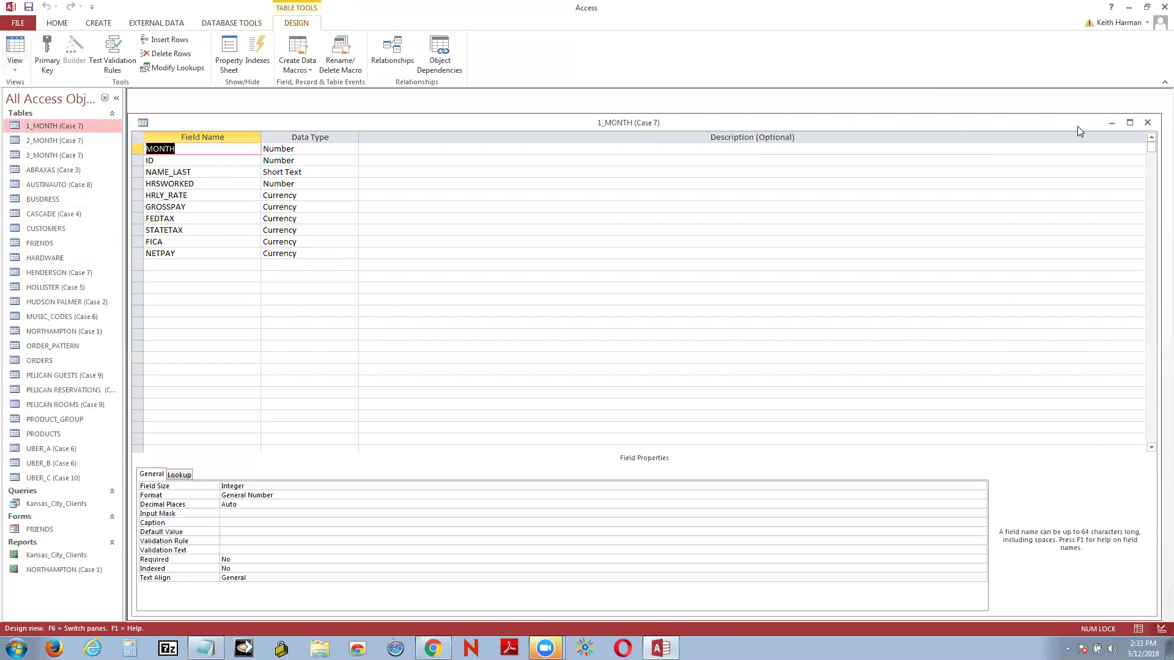
Step: Link ID from 1_MONTH to 2_MONTH and from 2_MONTH to 3_MONTH (Case 7), keeping the default join
left_click(1153, 124)
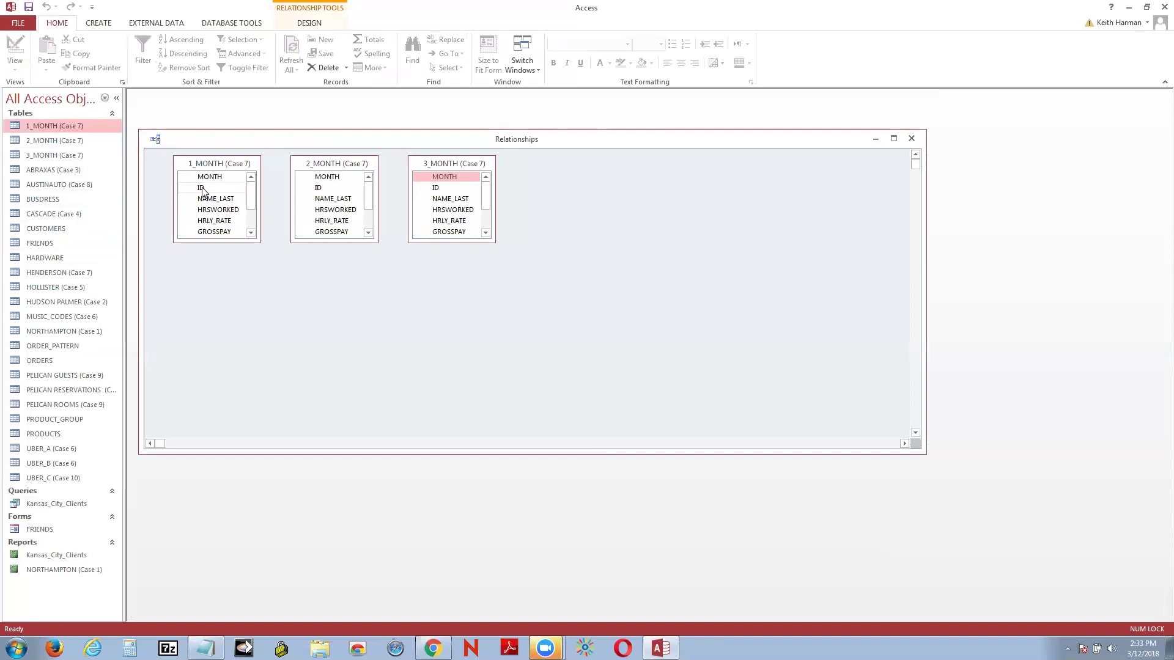
left_click_drag(202, 190, 319, 191)
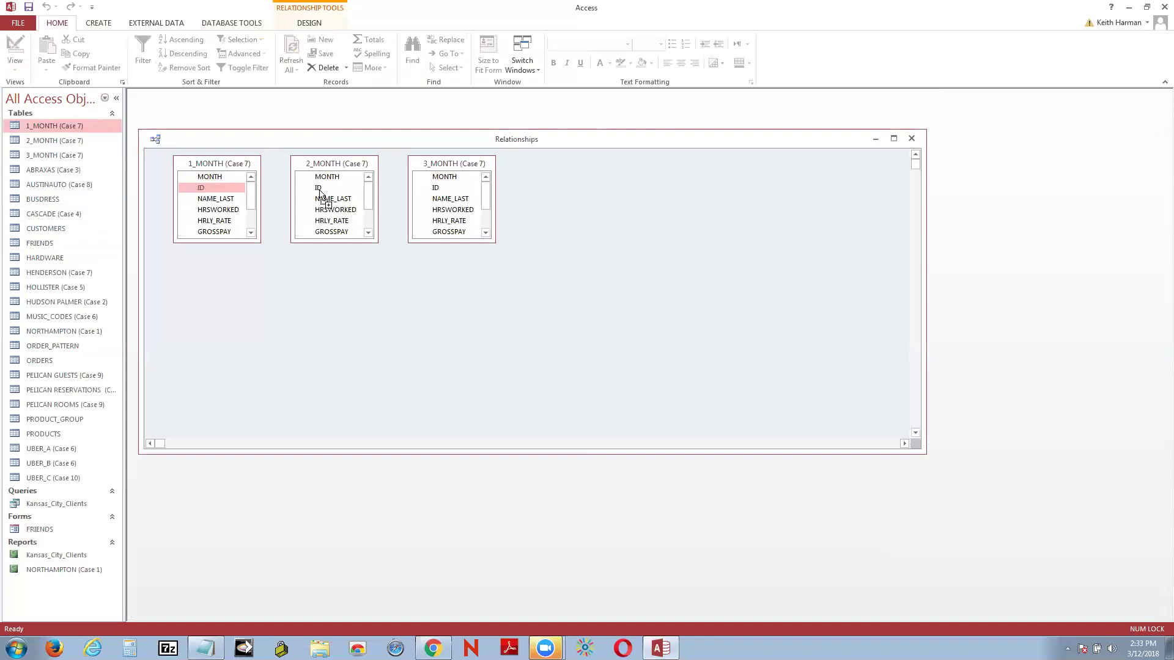
left_click_drag(319, 192, 319, 189)
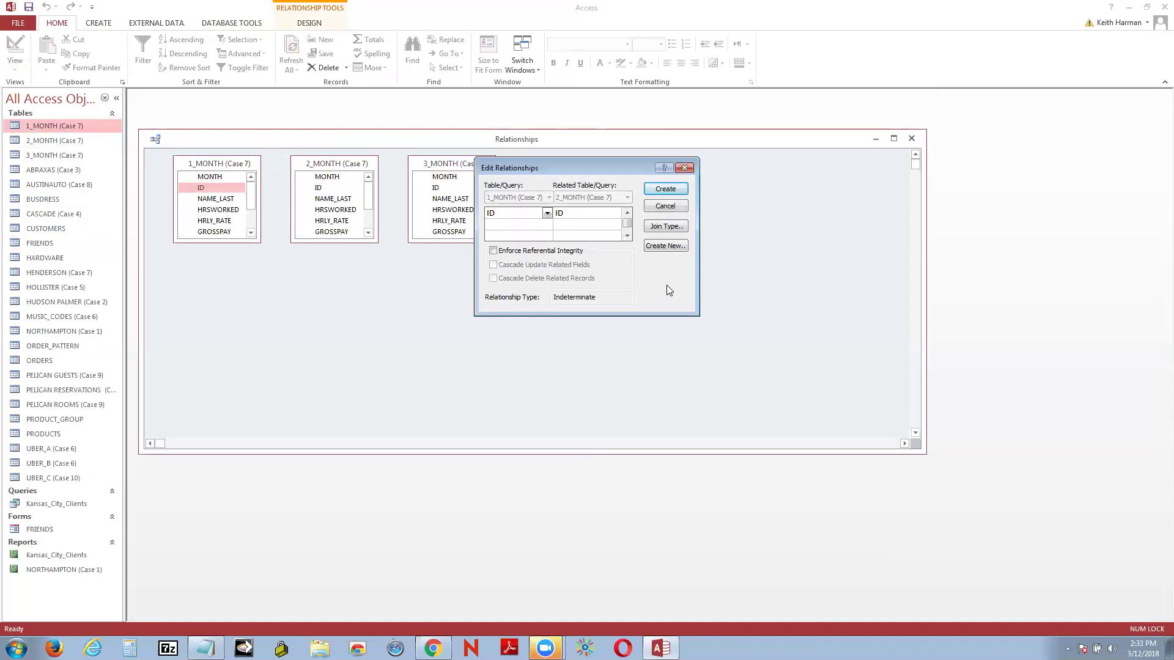
left_click(664, 226)
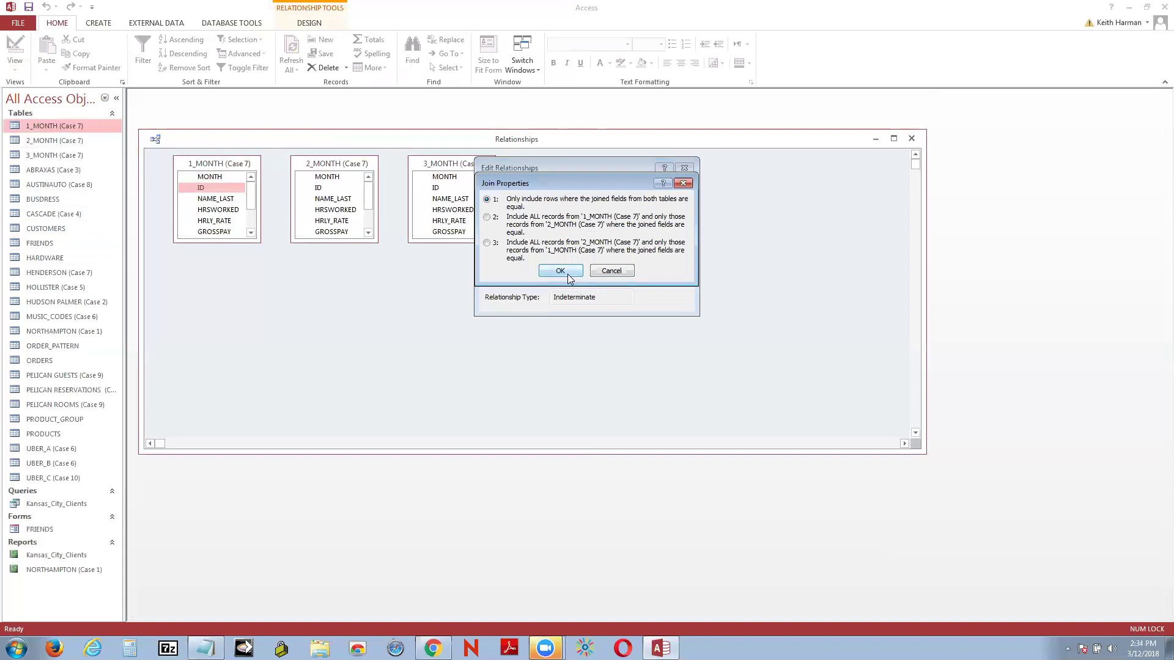
left_click(562, 269)
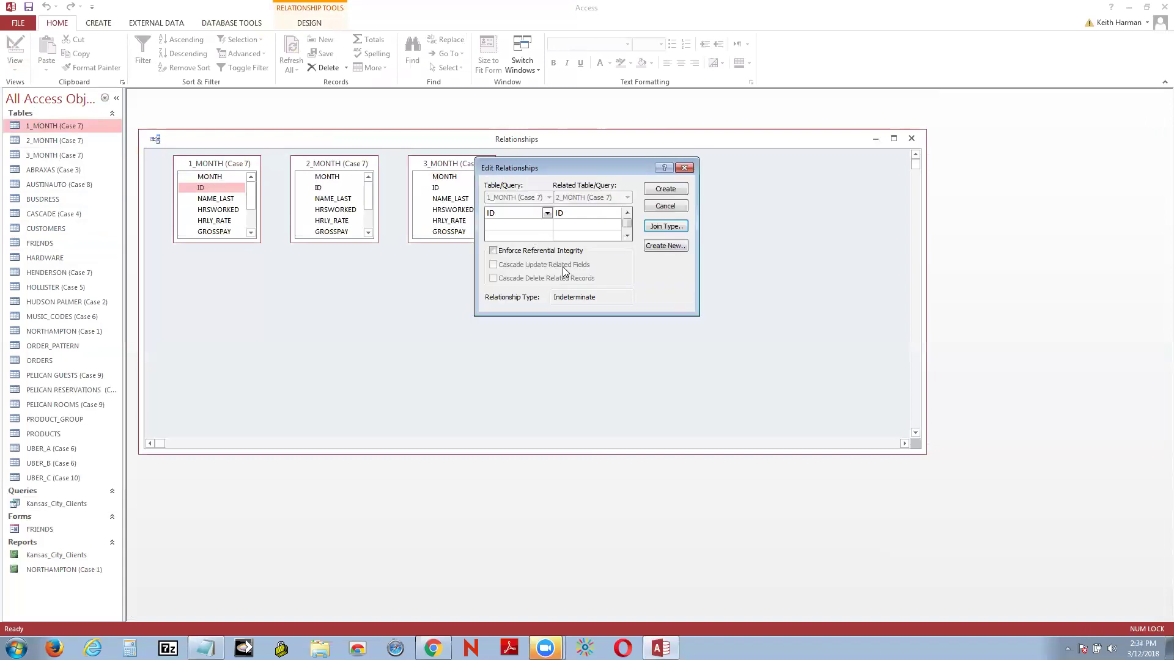
left_click(665, 188)
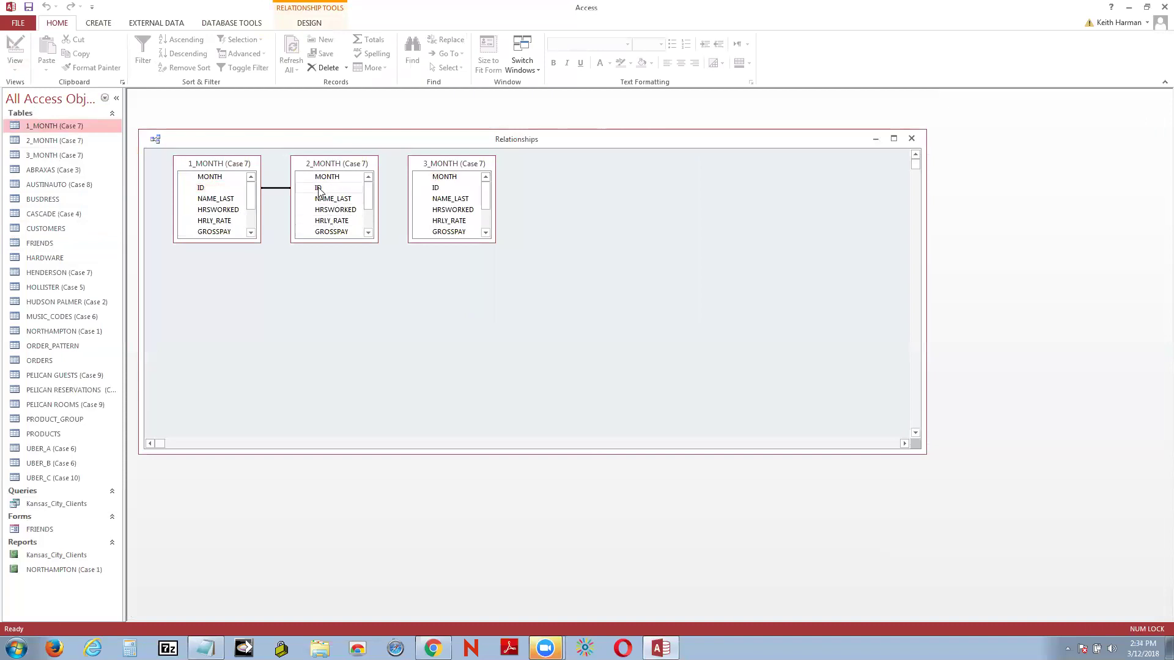
left_click_drag(318, 190, 437, 189)
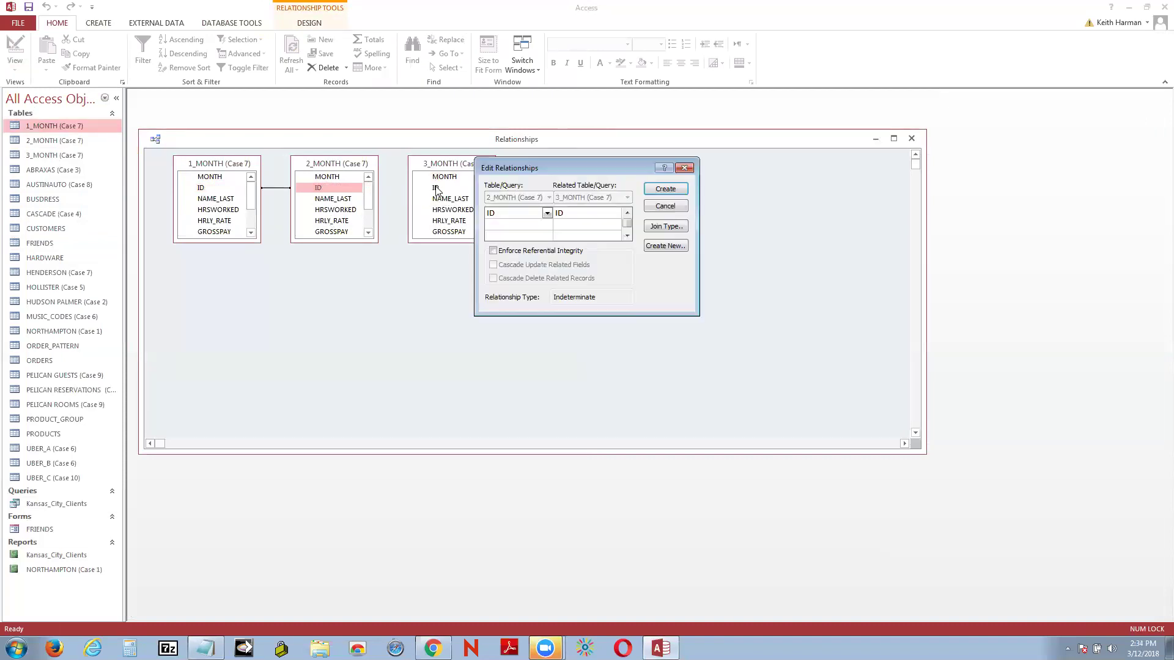
left_click(666, 190)
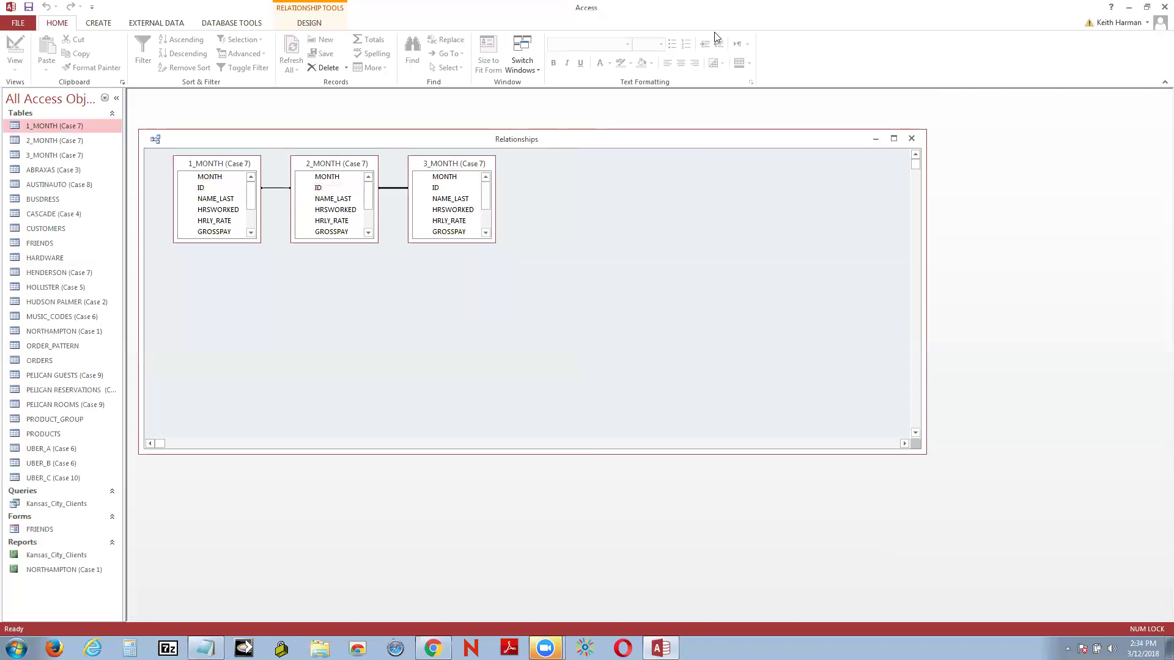
Step: Open the 1_MONTH–2_MONTH relationship and review its join type without changing it
right_click(269, 193)
left_click(271, 206)
right_click(272, 188)
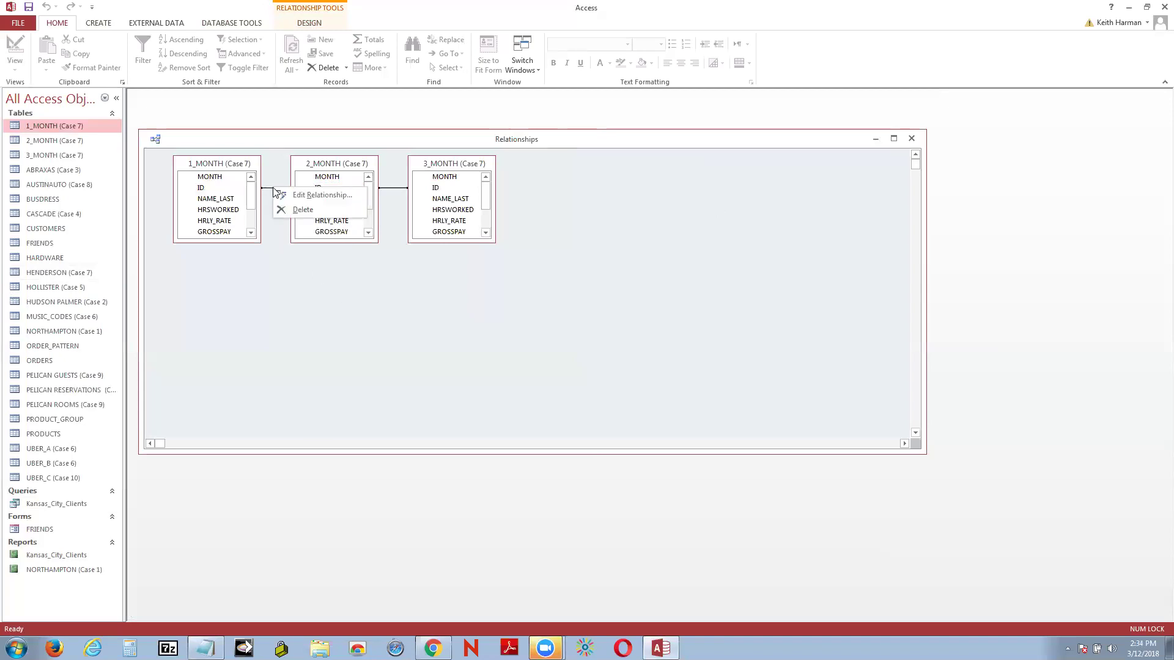
left_click(294, 196)
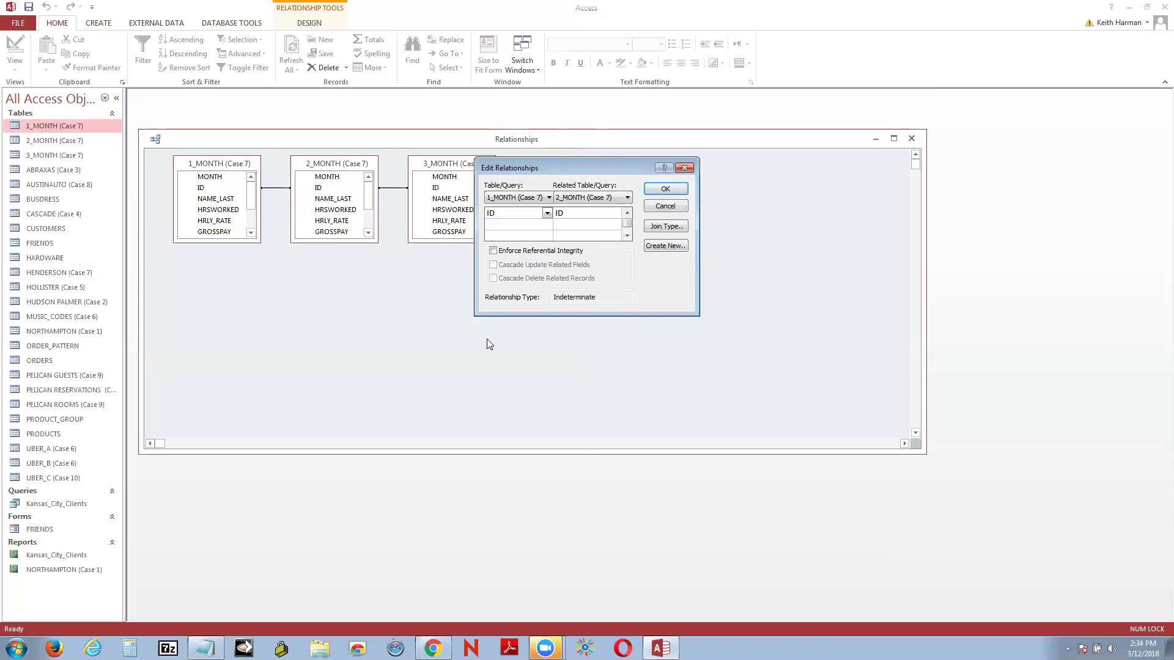
left_click(666, 227)
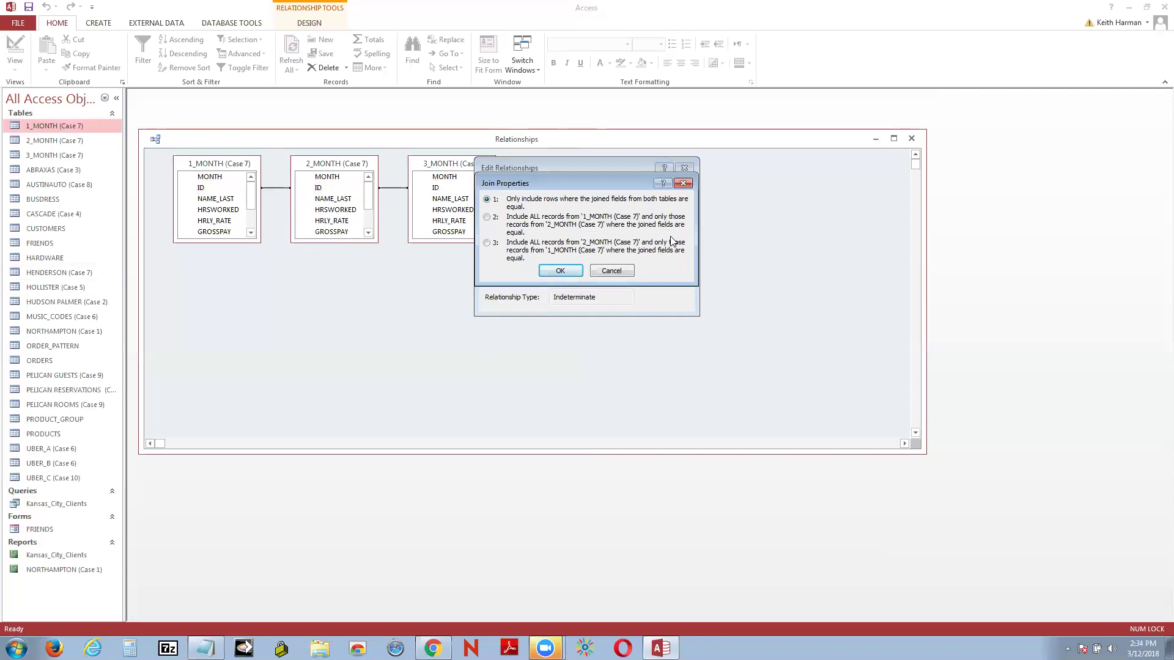
left_click(560, 270)
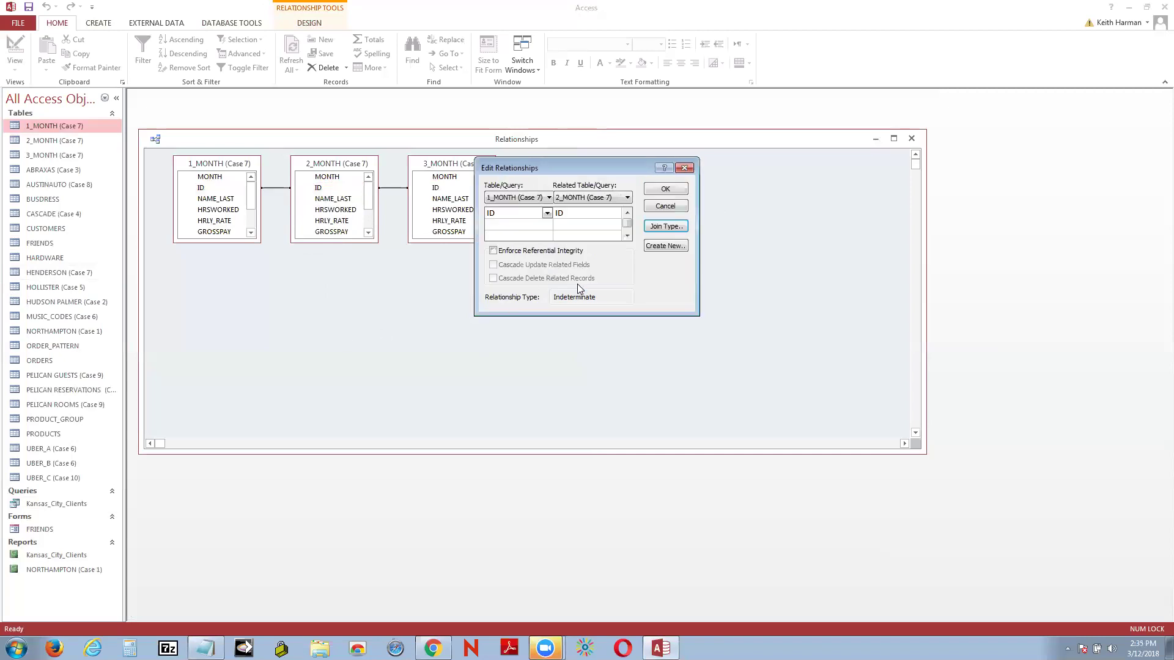
left_click(684, 167)
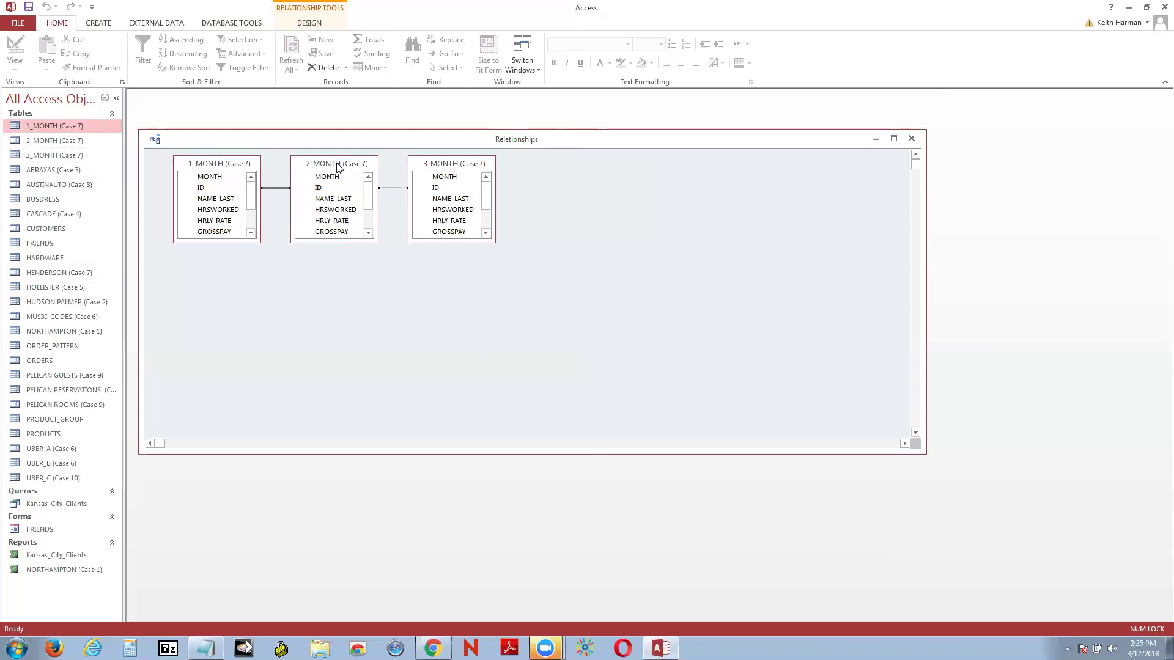
Step: Try enforcing referential integrity, dismiss the no-unique-index error, and leave it unchecked
right_click(276, 189)
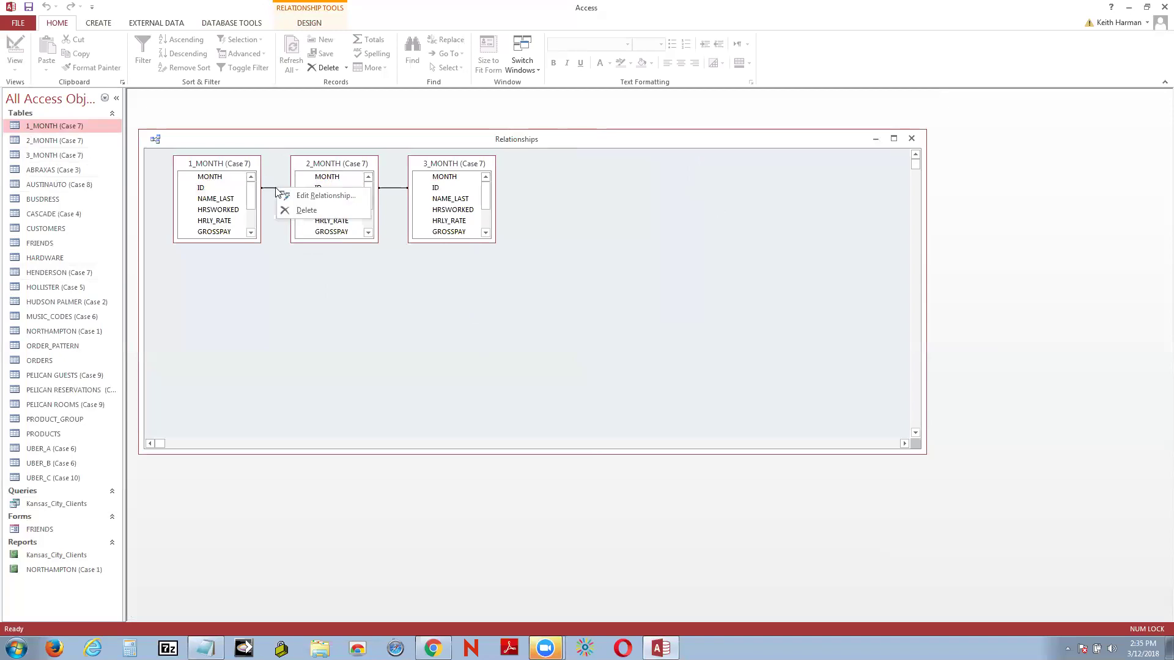
left_click(306, 195)
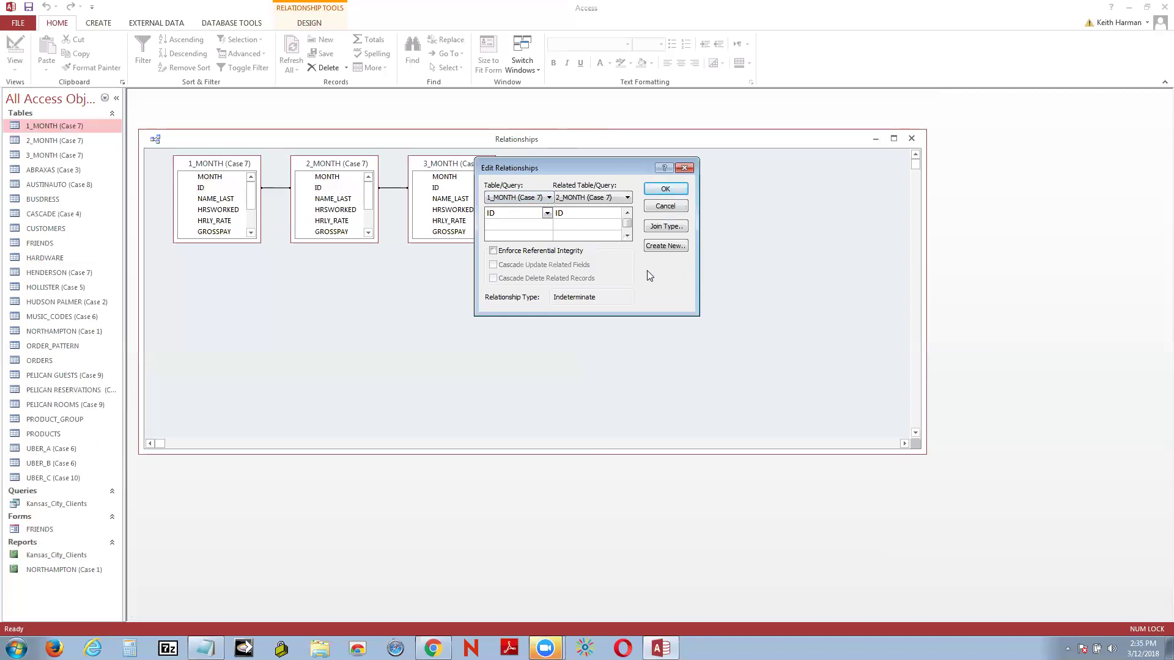
left_click(493, 252)
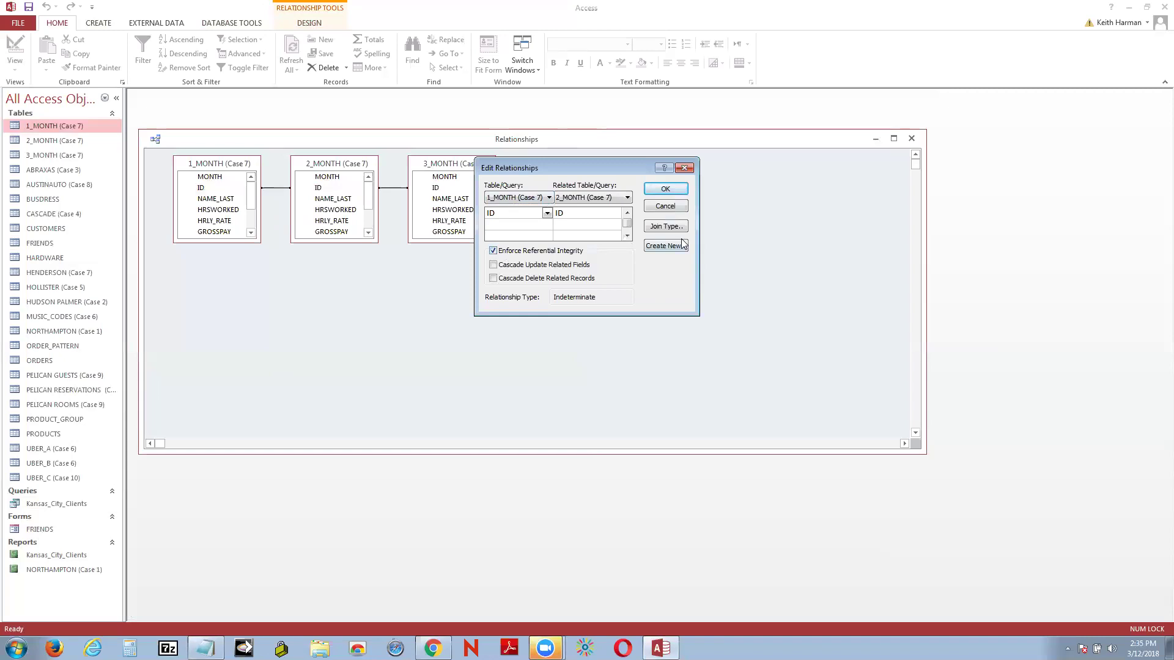
left_click(666, 189)
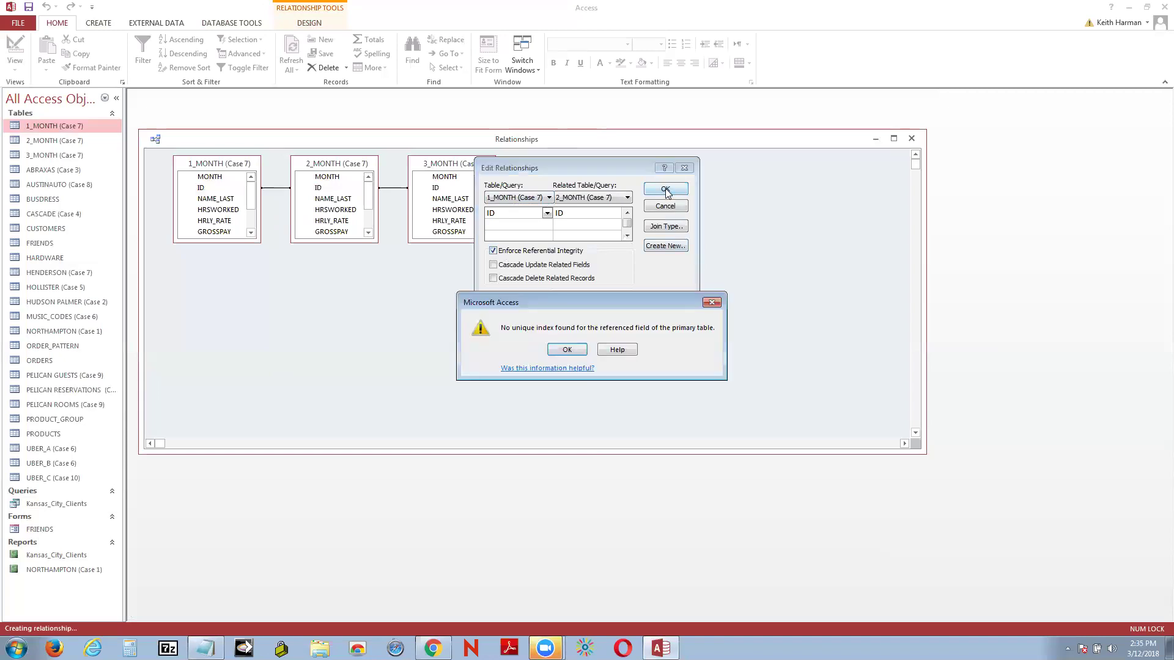
left_click(569, 351)
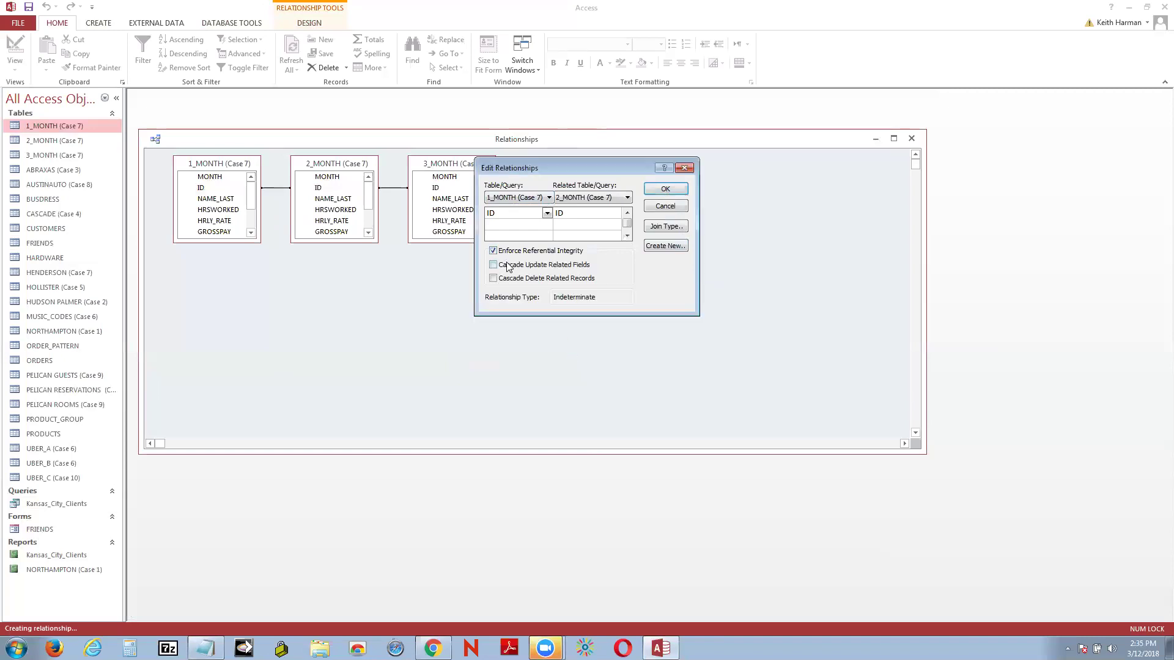
left_click(492, 250)
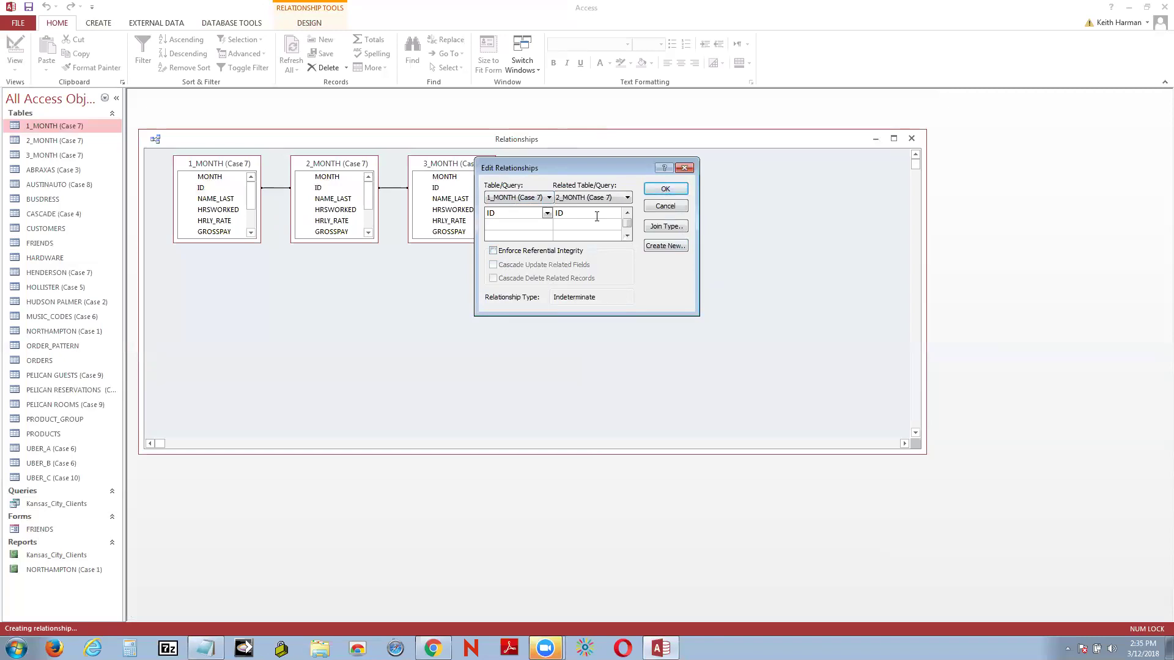
left_click(683, 168)
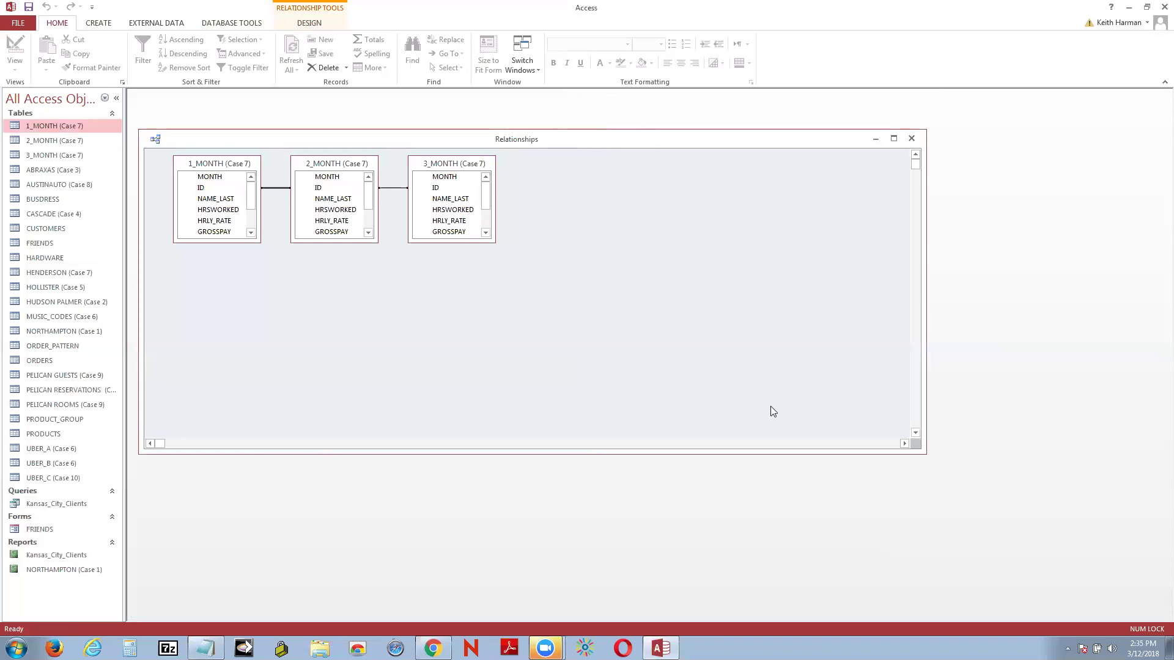
Step: Close the Relationships diagram window and answer its save-layout prompt
left_click(910, 139)
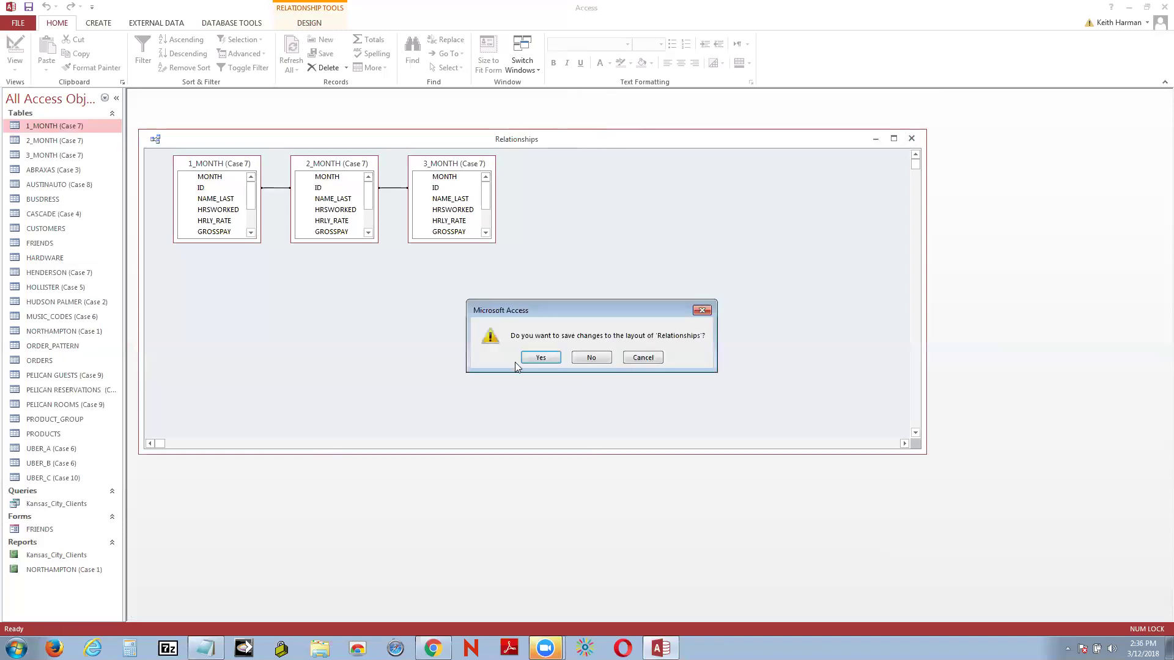
left_click(526, 362)
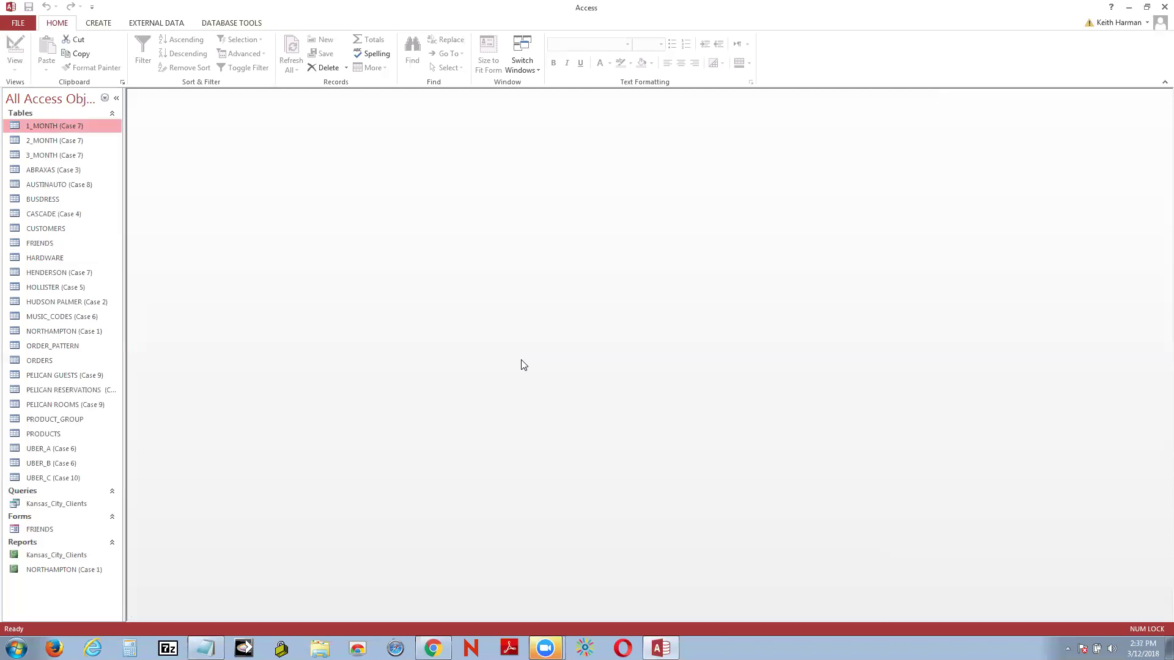
Step: Start a new query in Design view and add the 1_MONTH, 2_MONTH and 3_MONTH tables
left_click(98, 24)
left_click(183, 55)
left_click_drag(597, 450, 679, 362)
left_click(697, 531)
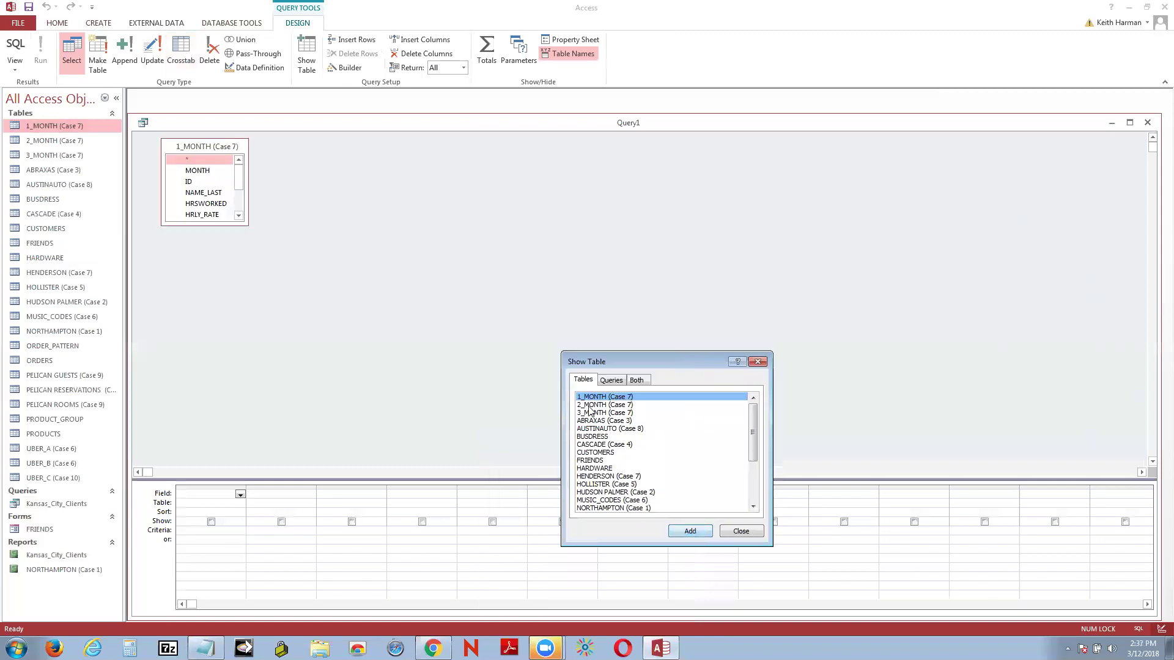
left_click(590, 405)
left_click(690, 531)
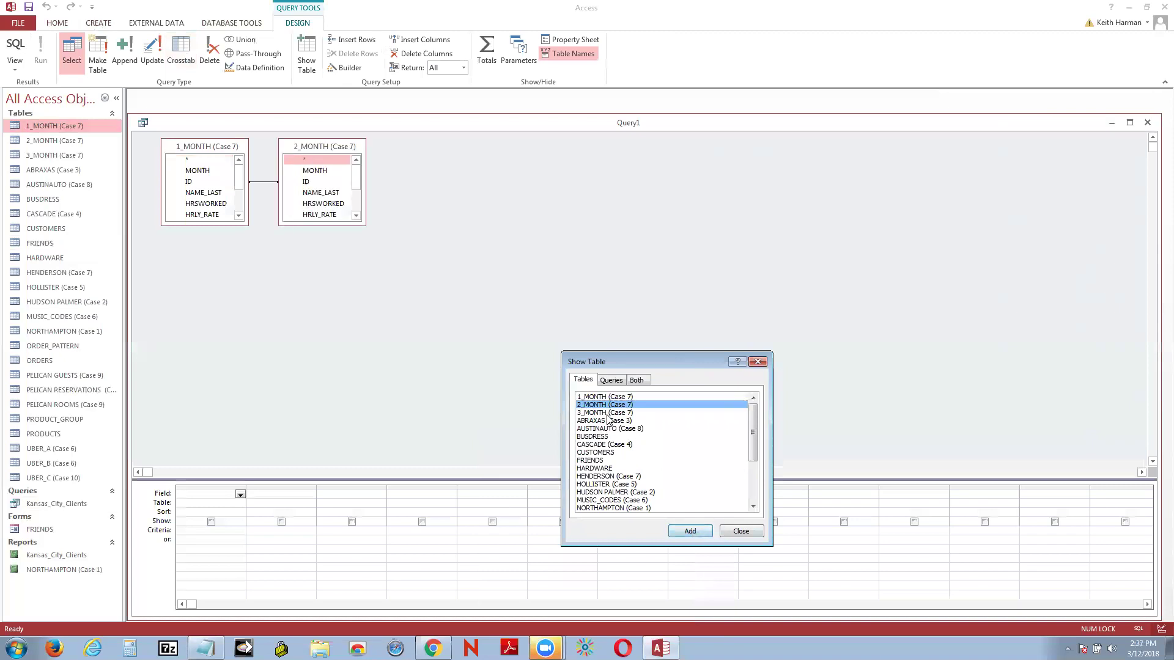
left_click(607, 413)
left_click(690, 530)
left_click(720, 532)
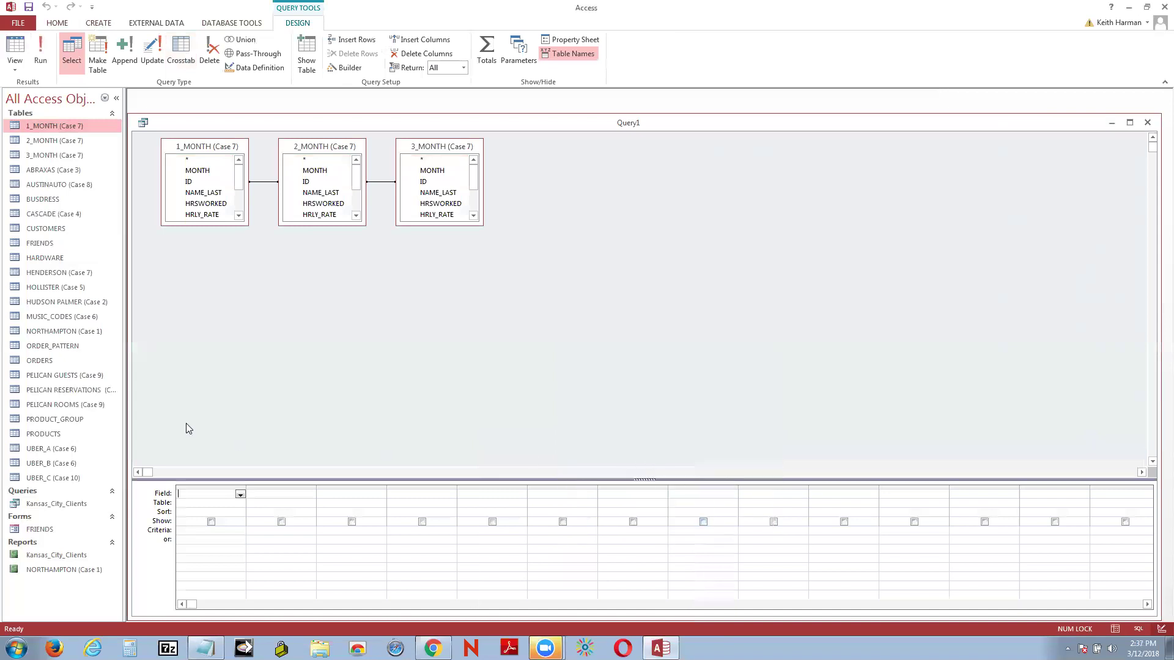
Step: Add ID and each month's HRSWORKED field, then view the result row (280, 250, 255)
left_click(240, 495)
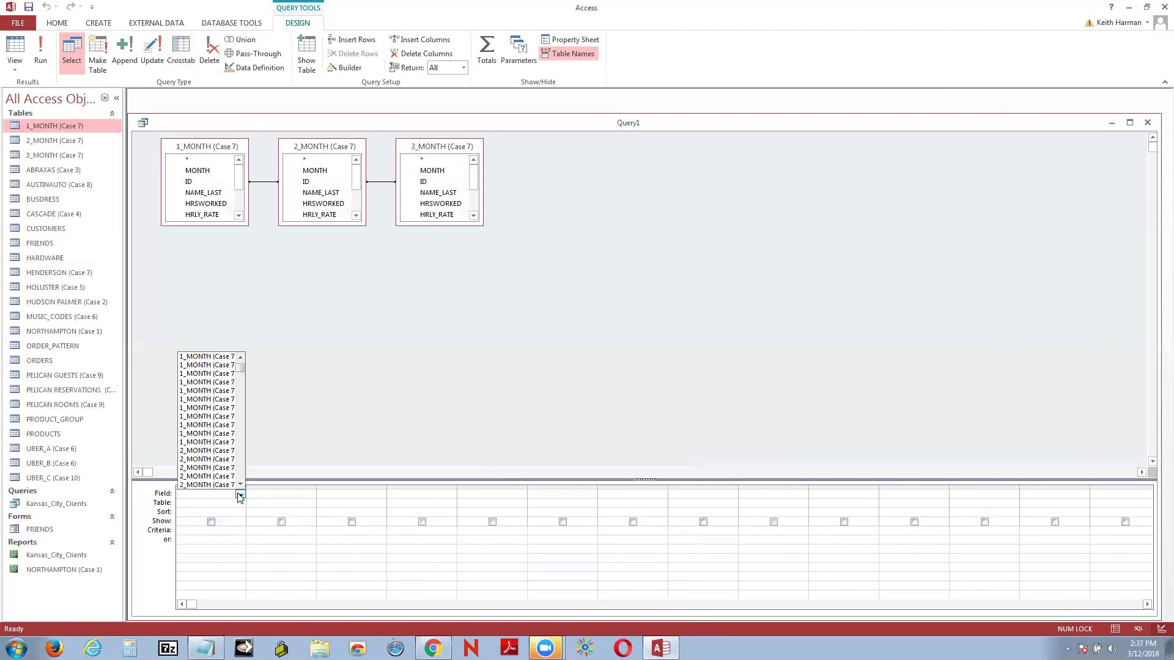
left_click(348, 351)
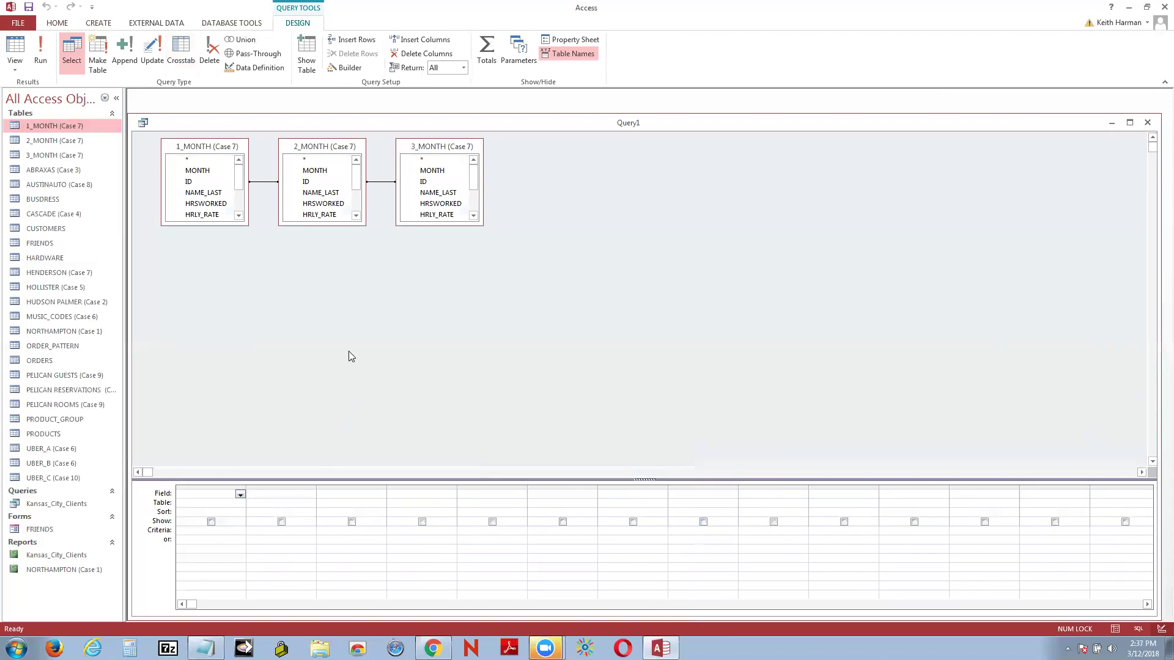
double_click(189, 182)
double_click(203, 206)
double_click(324, 204)
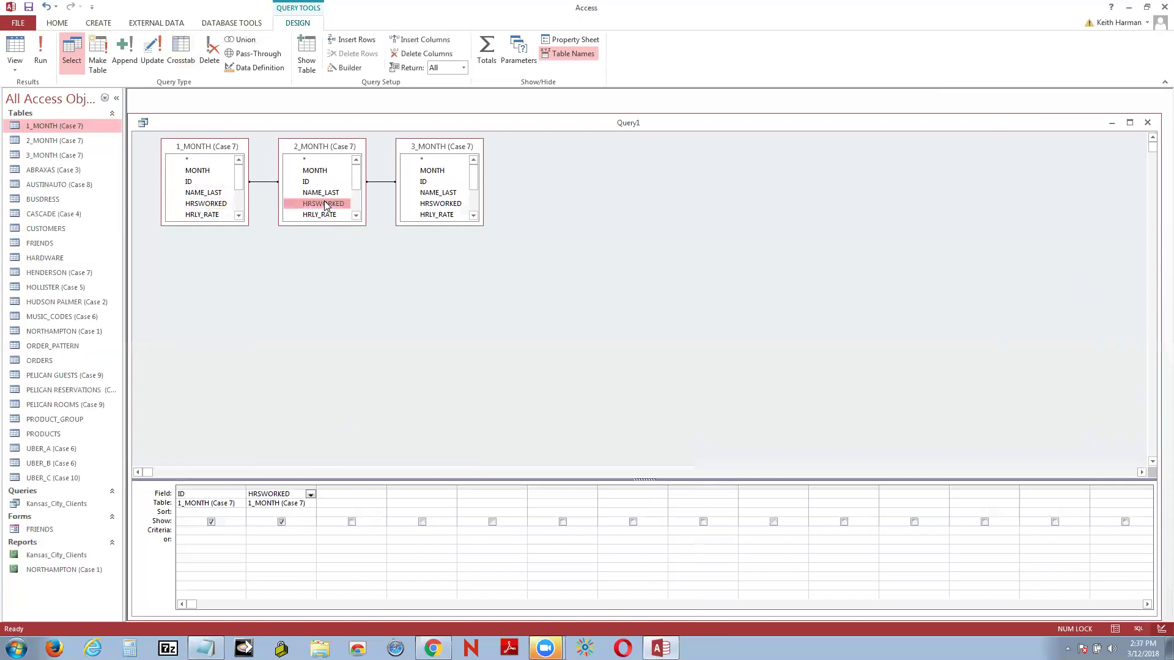
double_click(434, 204)
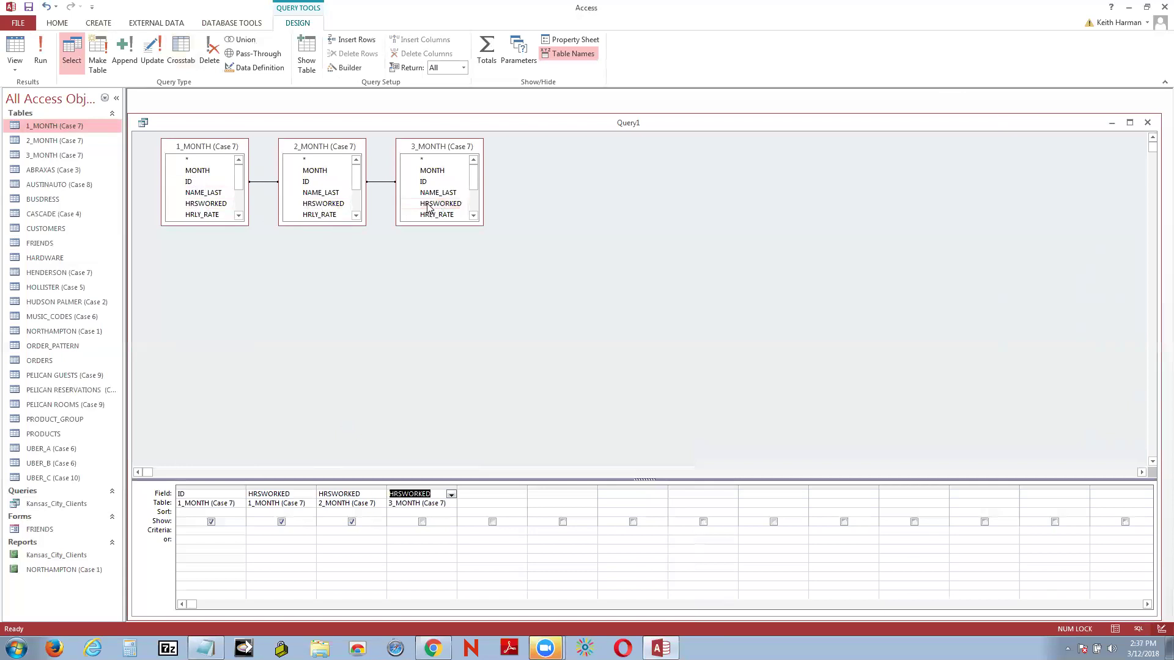
left_click(24, 47)
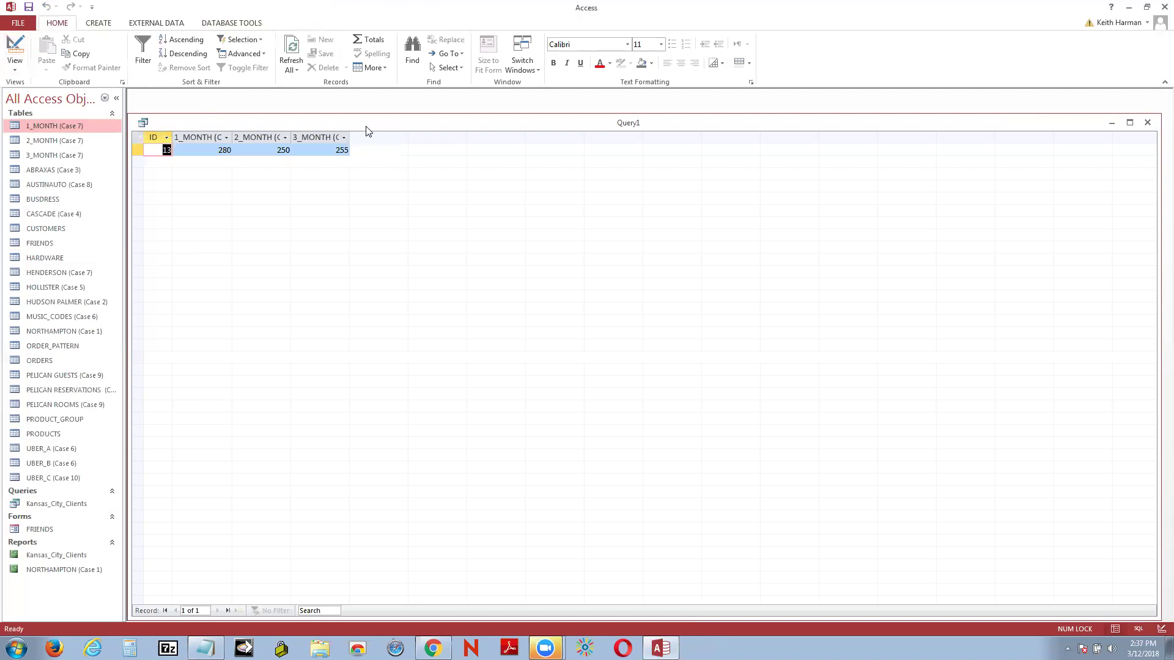
Step: Widen the ID, 2_MONTH and 3_MONTH datasheet columns, then return Query1 to Design view
left_click(172, 133)
left_click_drag(172, 132, 270, 134)
left_click_drag(386, 134, 415, 134)
left_click_drag(328, 134, 364, 135)
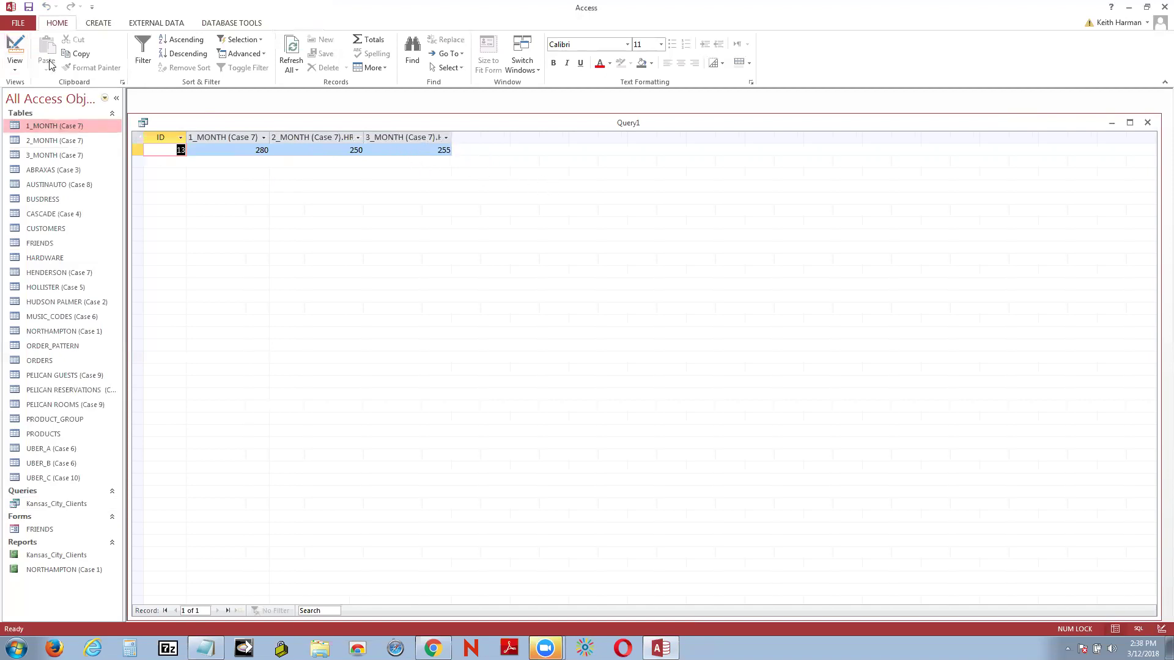
left_click(14, 49)
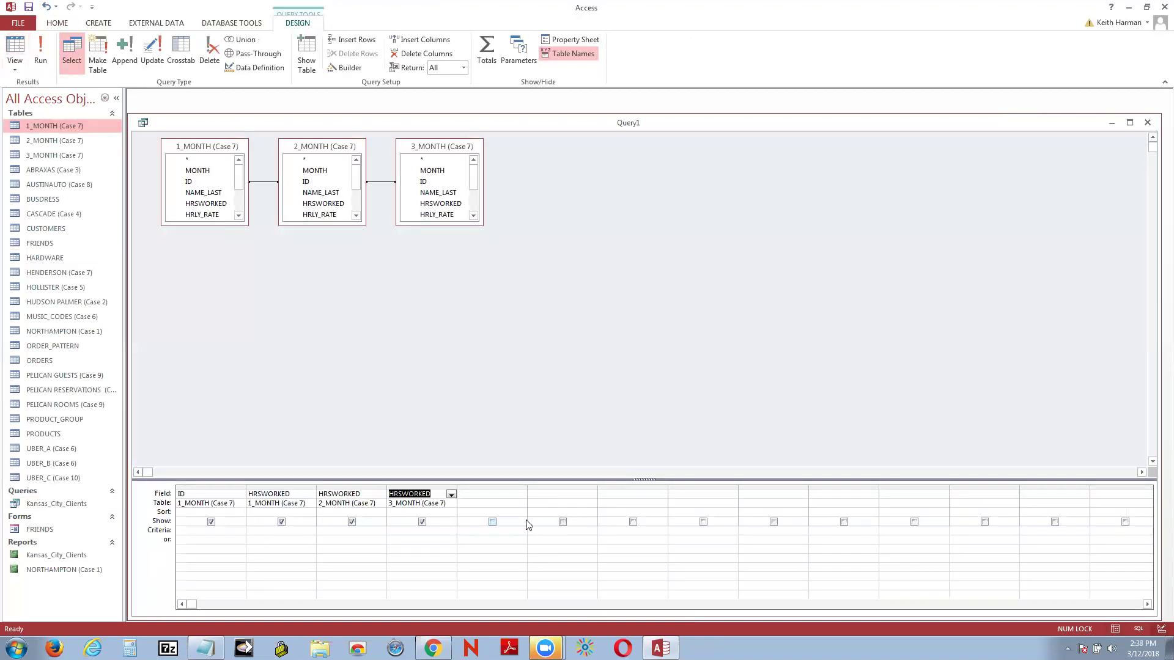
Step: Widen the empty fifth Field column for a long expression and bring Notepad forward
left_click(487, 491)
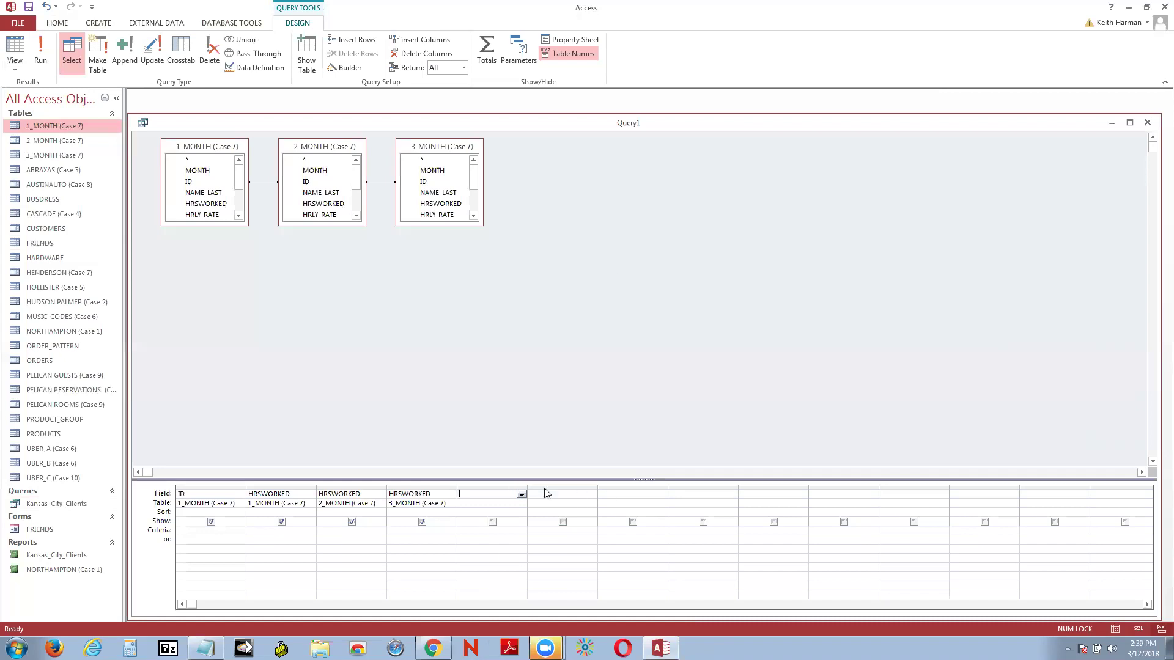
left_click_drag(524, 485, 769, 458)
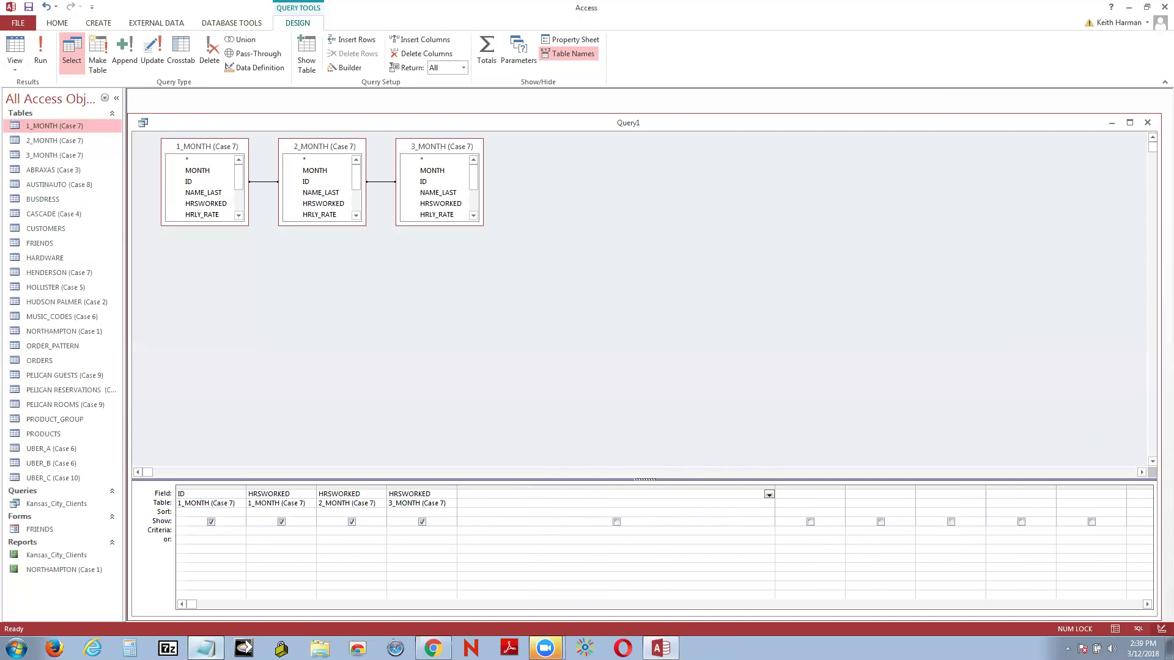
left_click(205, 648)
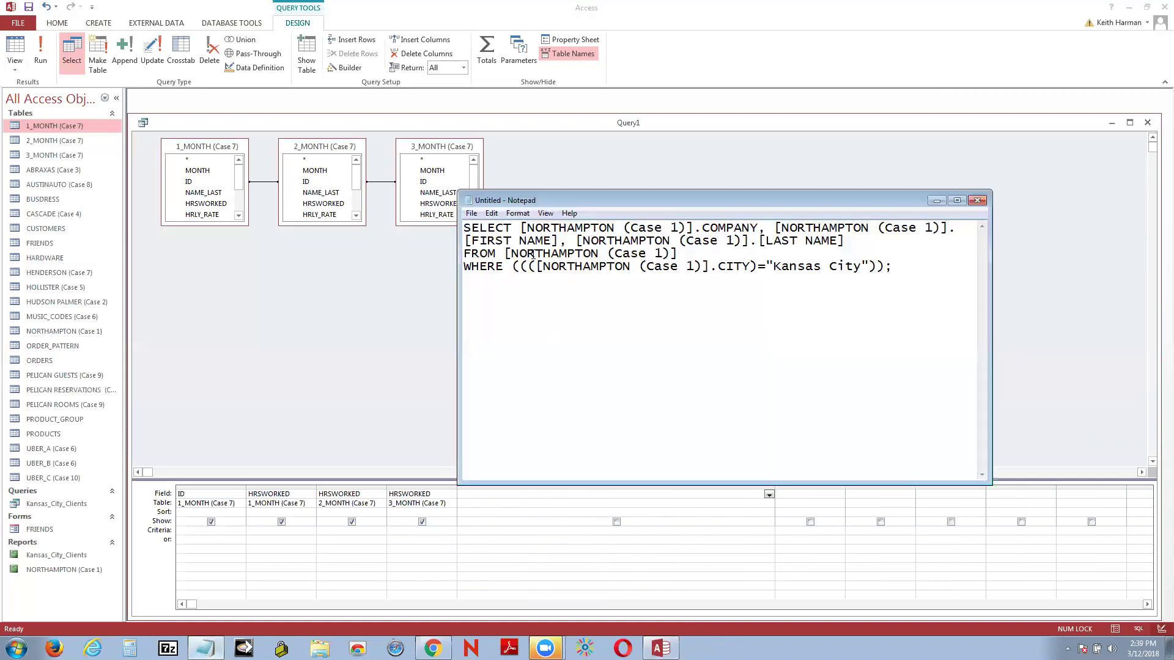
Step: Replace Notepad's old SQL with 'TotalQtr: [HRSWORKED].1-Month' and close Notepad
left_click_drag(465, 227, 955, 286)
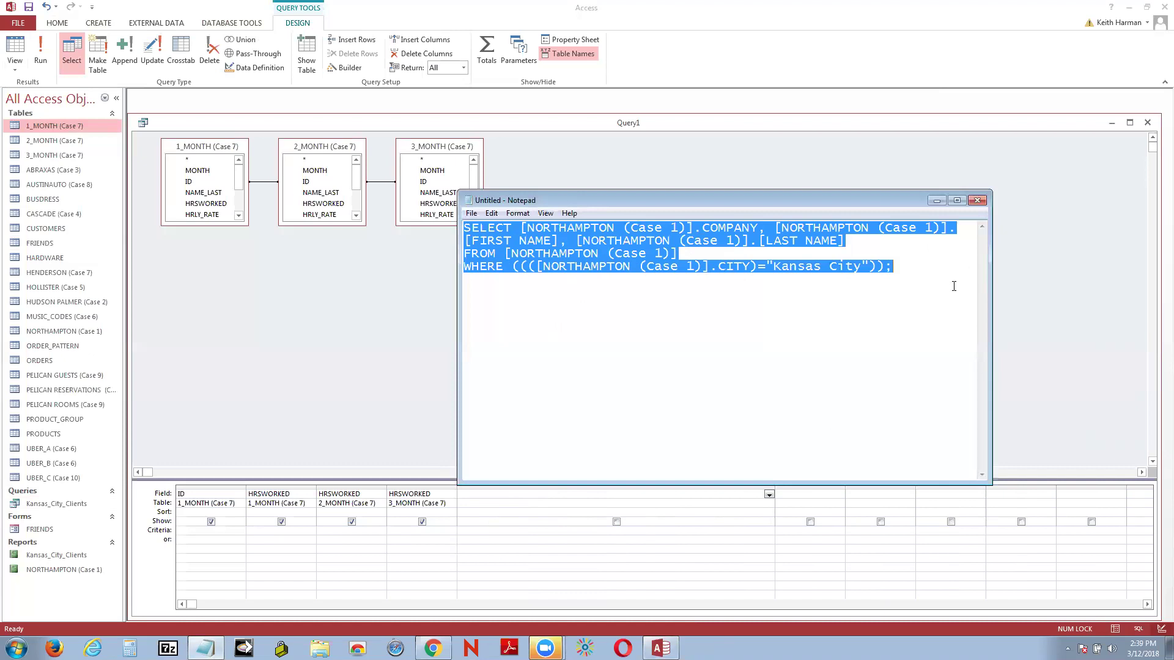
key("ctrl+x")
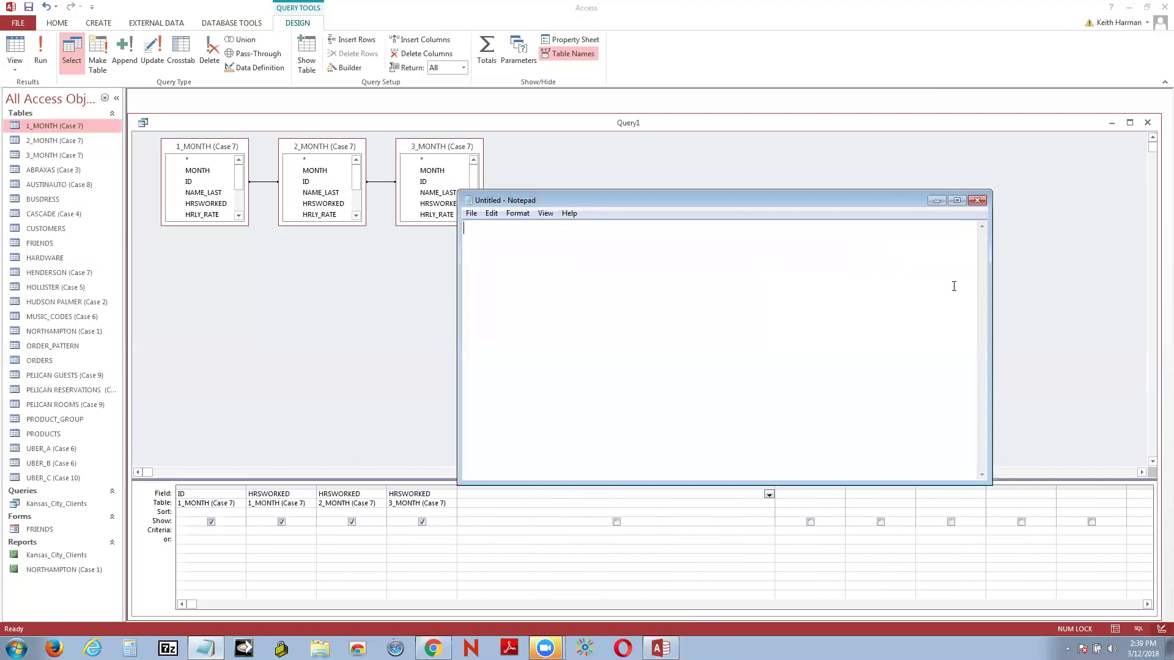
type("TotalQtr:")
type("{")
key("BackSpace")
type("[HRSWORKED")
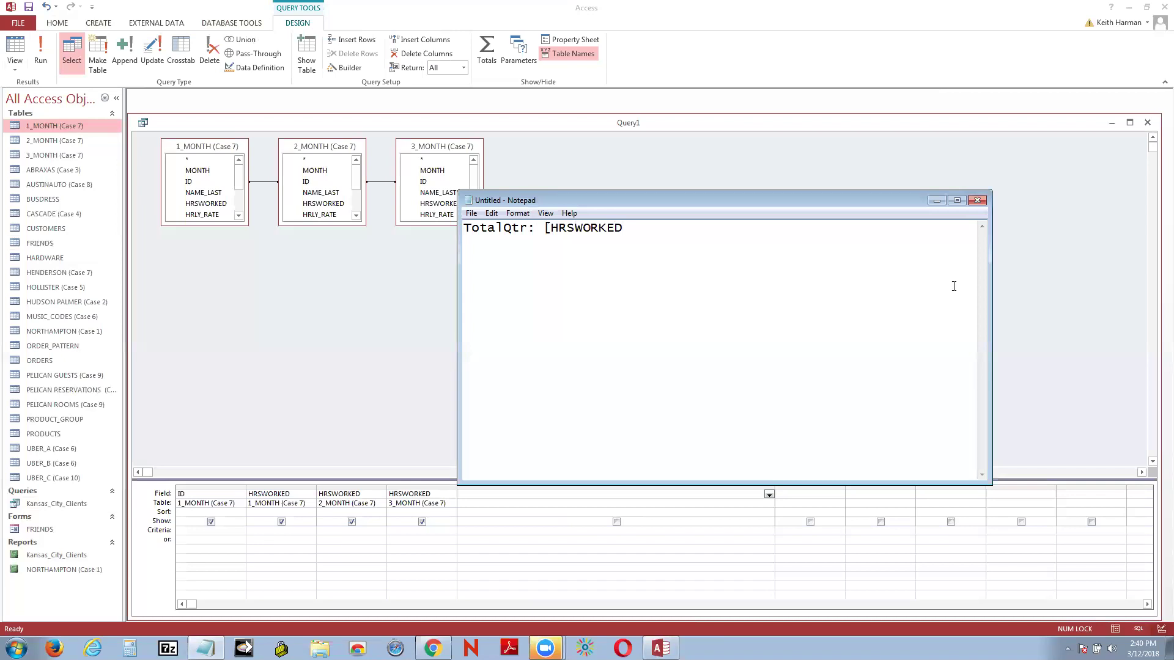
type("].1-Month")
left_click(977, 201)
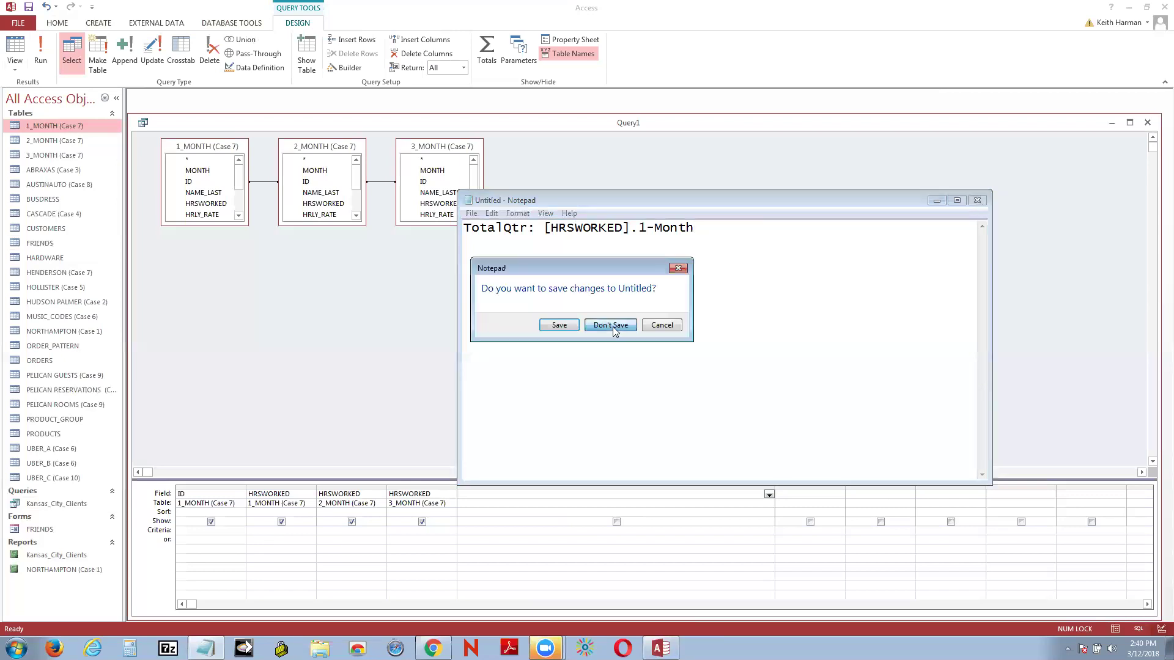
Step: Discard the Notepad draft and preview Query1's results before returning to Design view
left_click(611, 325)
left_click(11, 54)
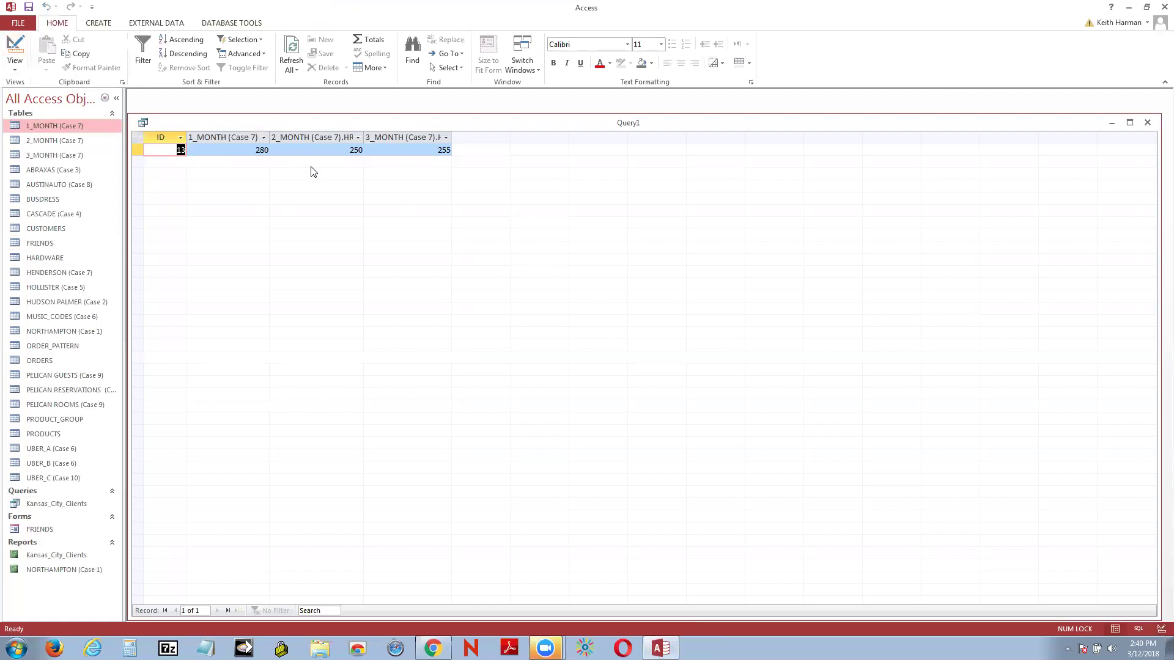
left_click(15, 49)
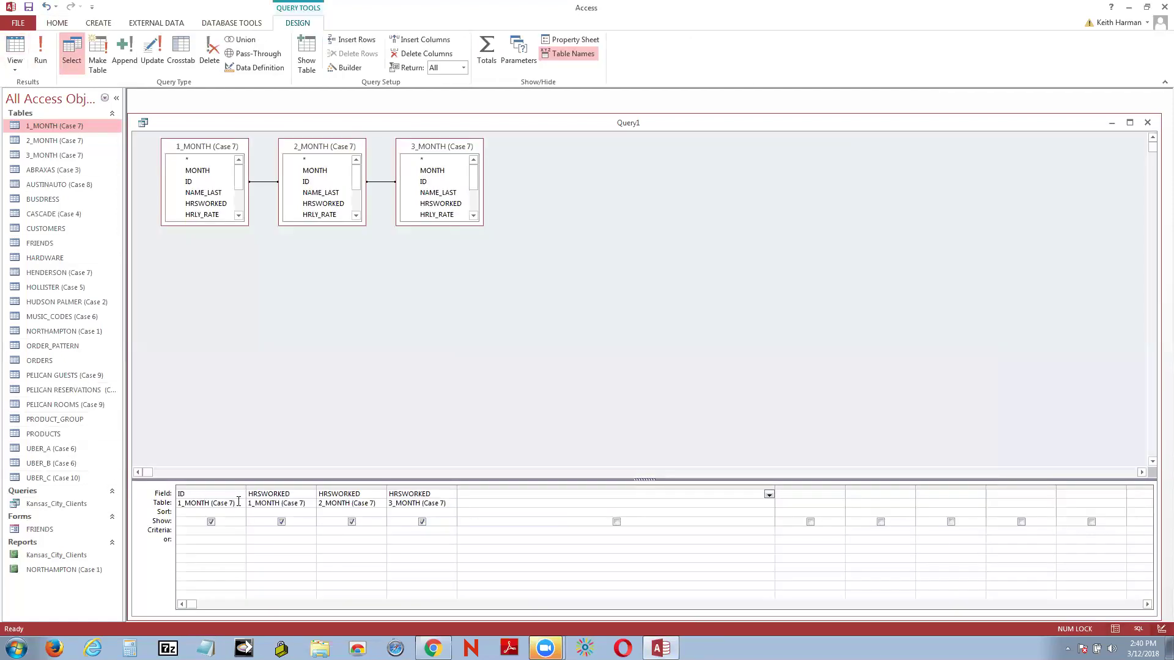
Step: Delete ID from the first column, rerun the query to check 280, 250, 255, and return to design
left_click(240, 503)
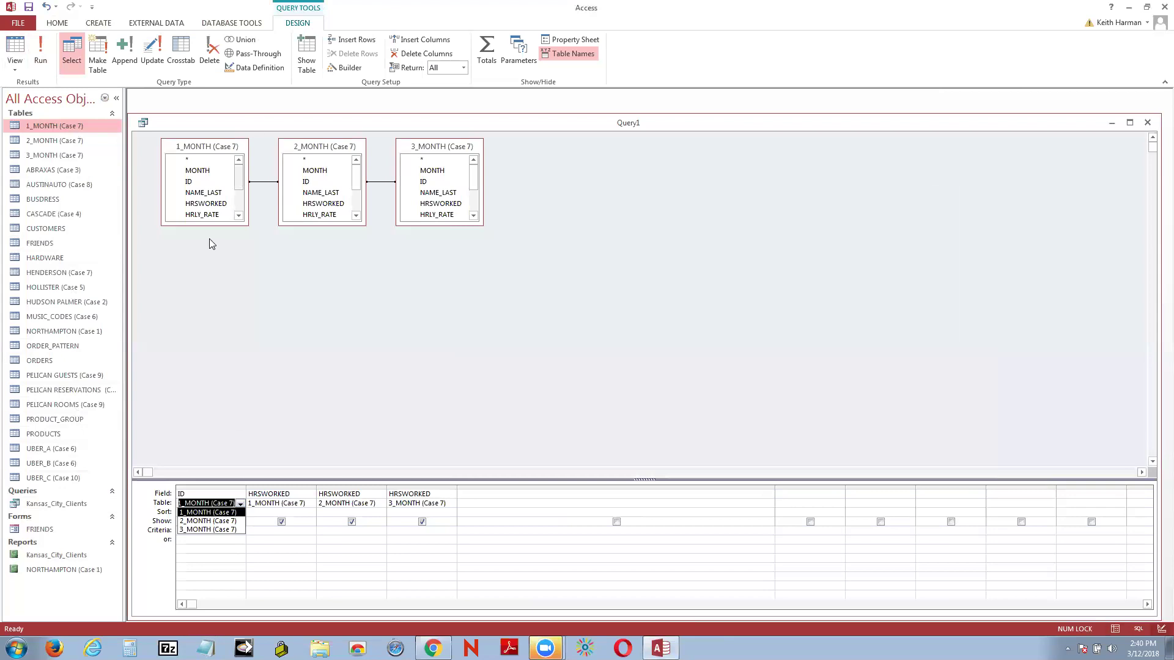
left_click(213, 493)
key("BackSpace")
key("BackSpace")
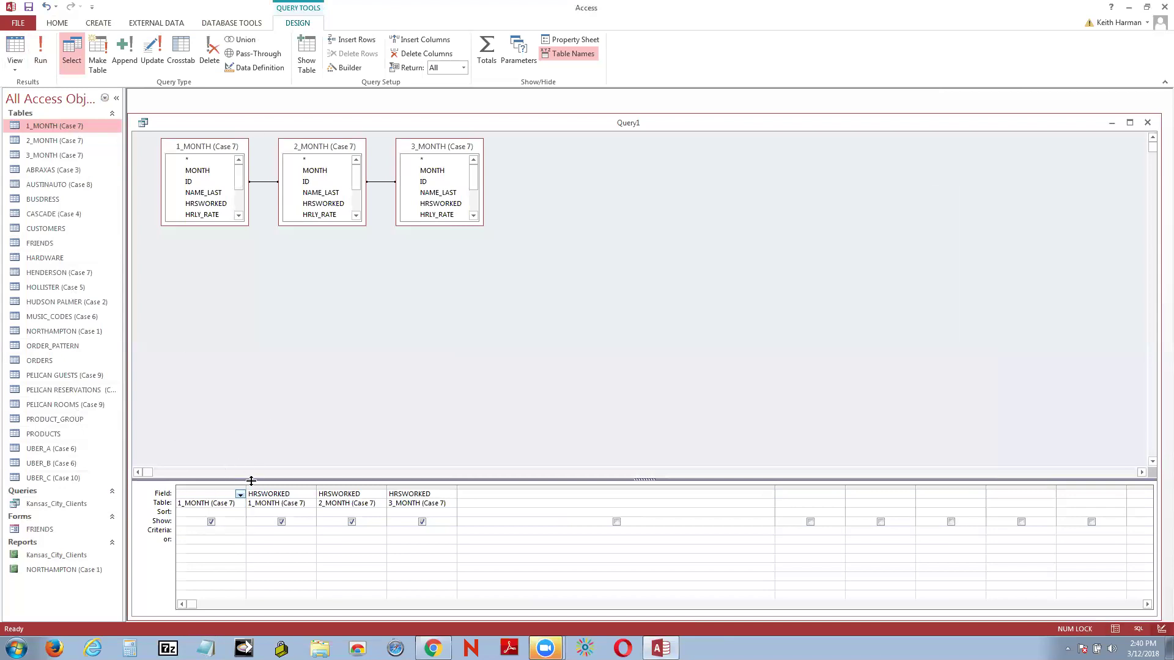
left_click(240, 503)
left_click(242, 411)
left_click(14, 53)
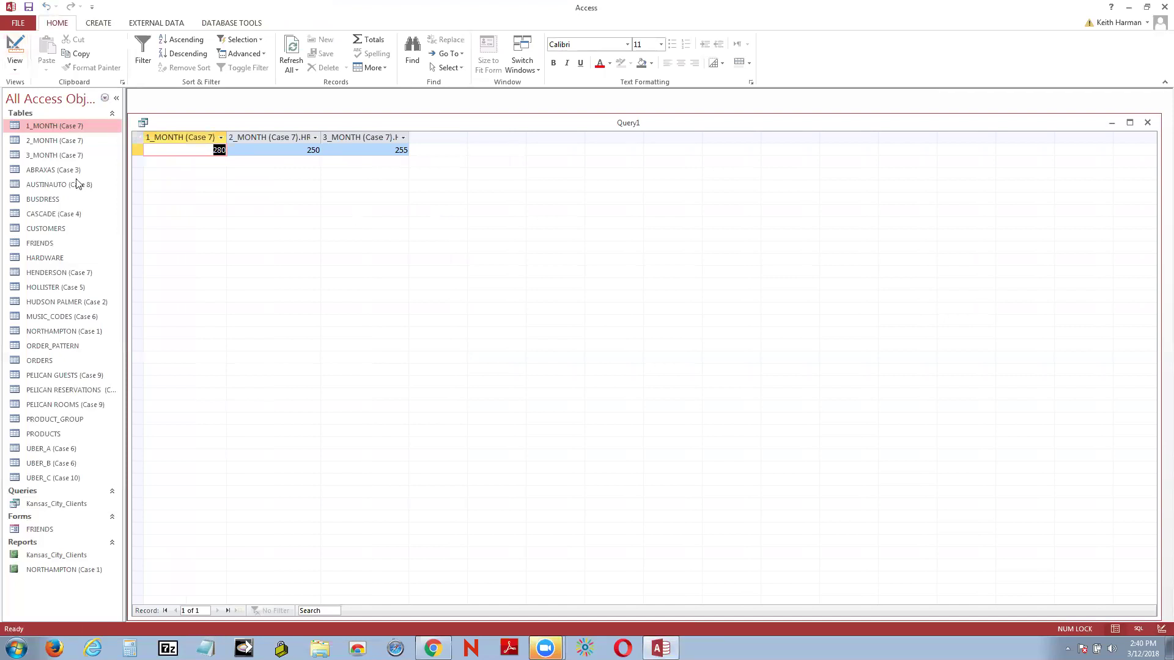
left_click(13, 53)
left_click(223, 488)
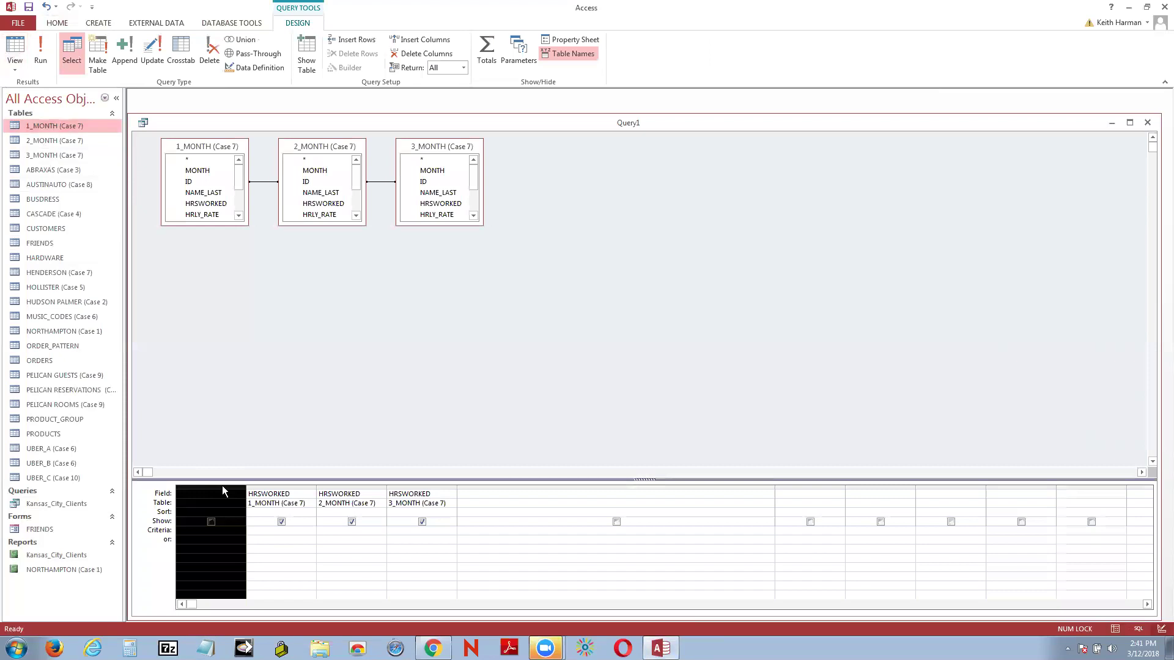
left_click(313, 400)
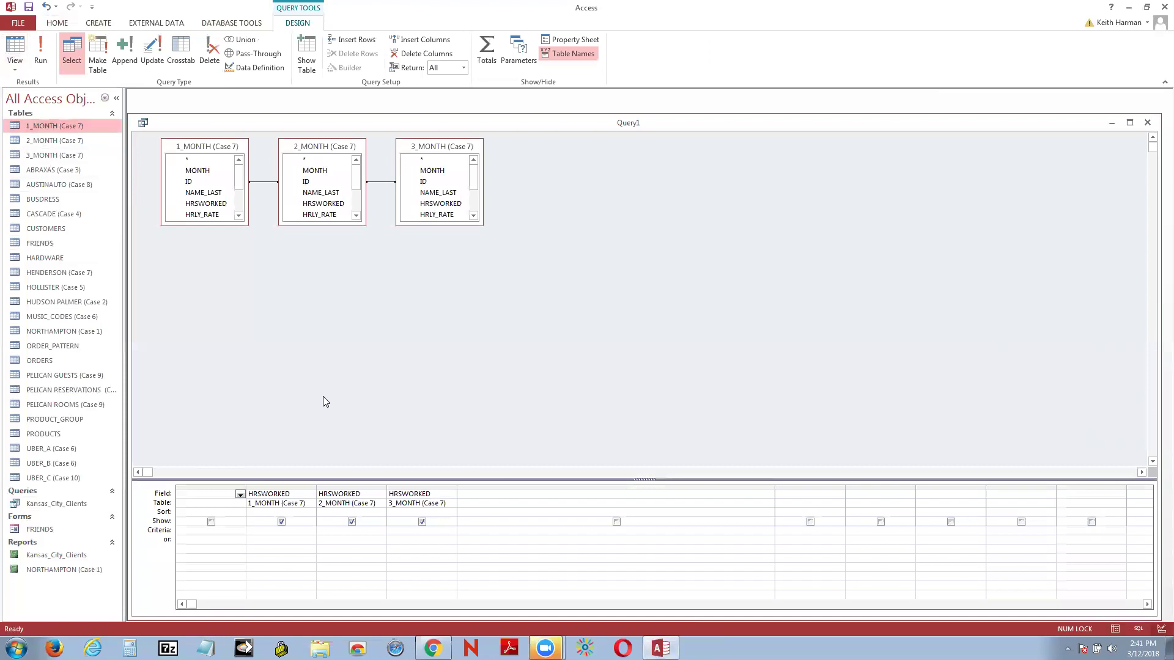
Step: Close Query1, choosing No to discard its design changes
left_click(1149, 123)
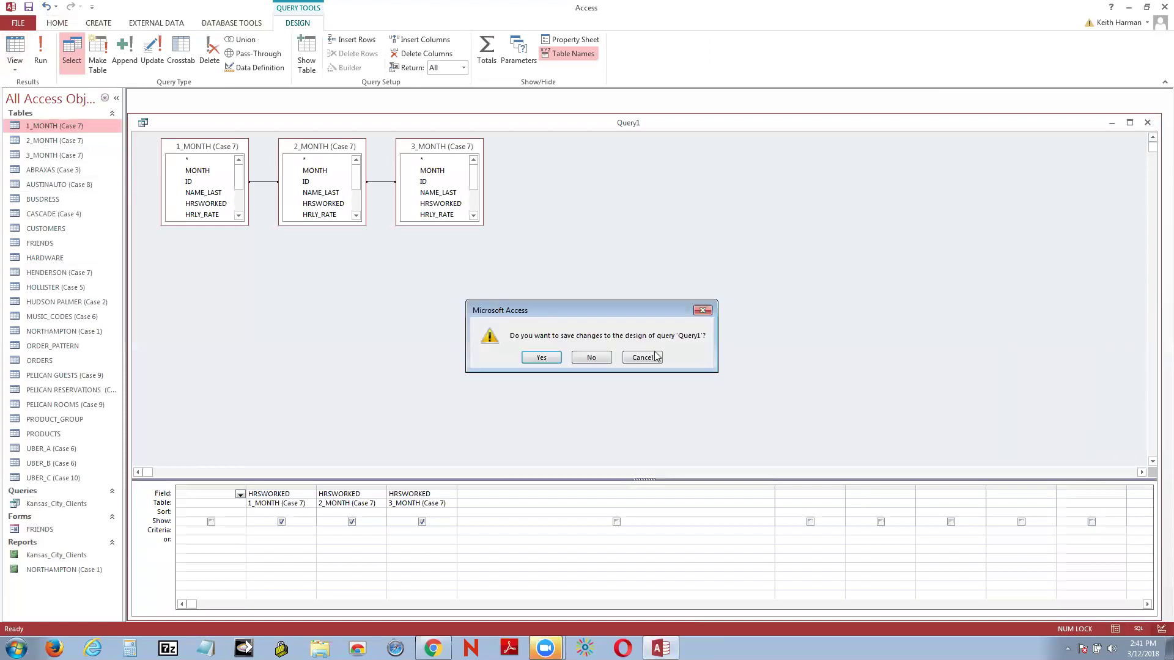
left_click(595, 366)
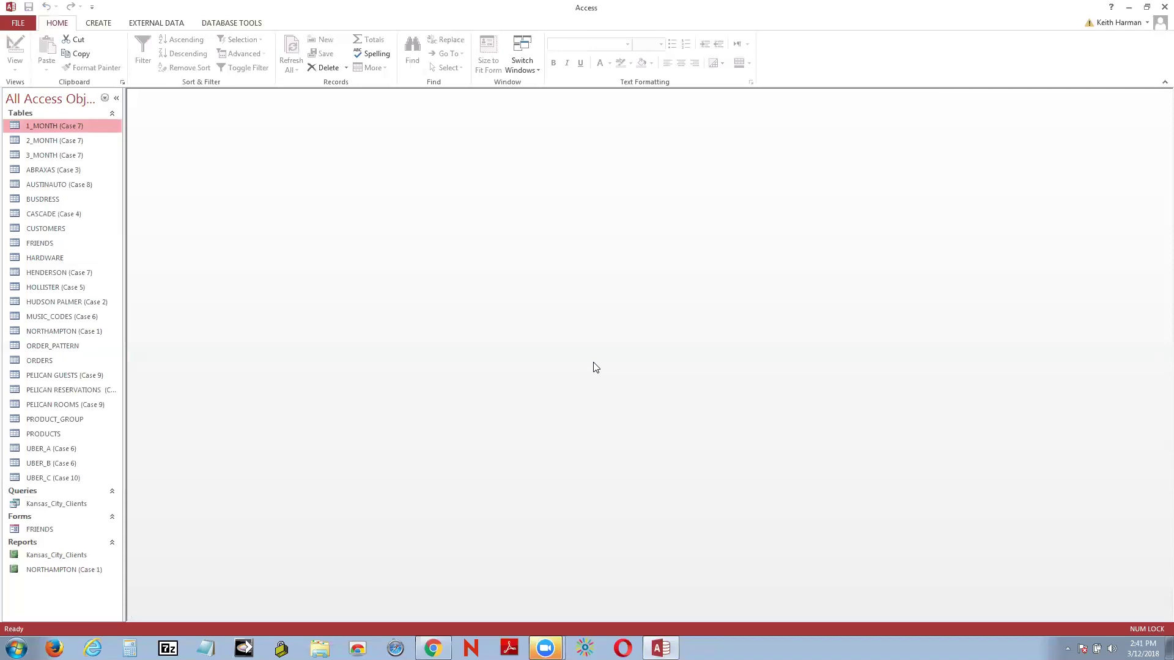
Step: Close Access and return to the Canvas course page
left_click(1157, 11)
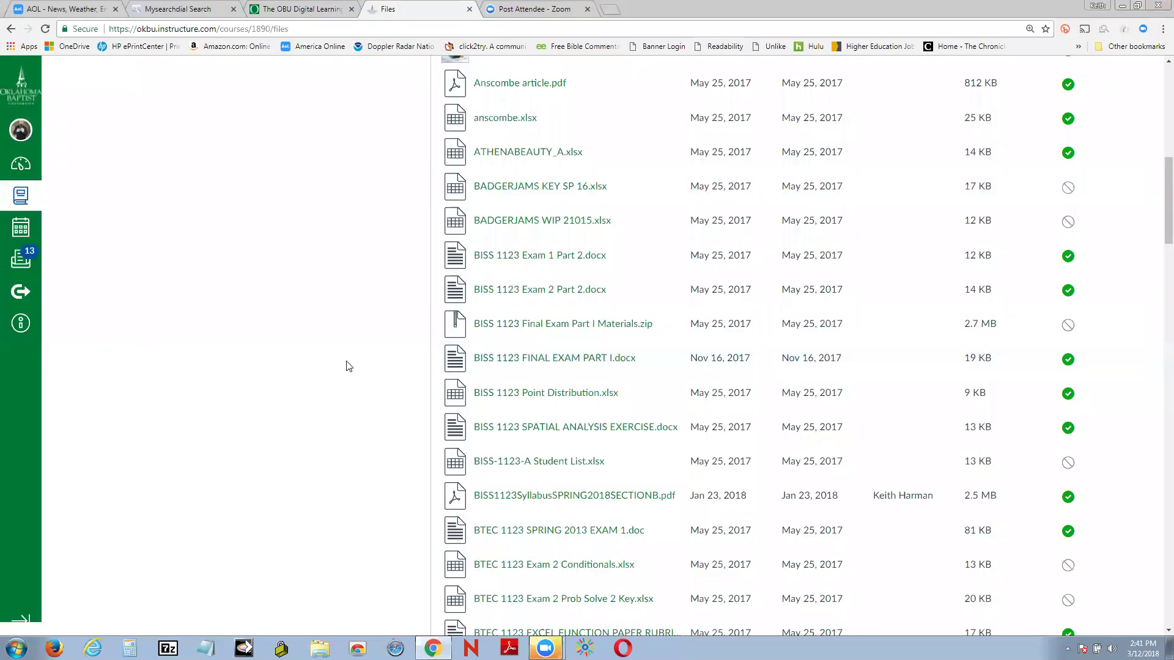
scroll(349, 367, "up", 6)
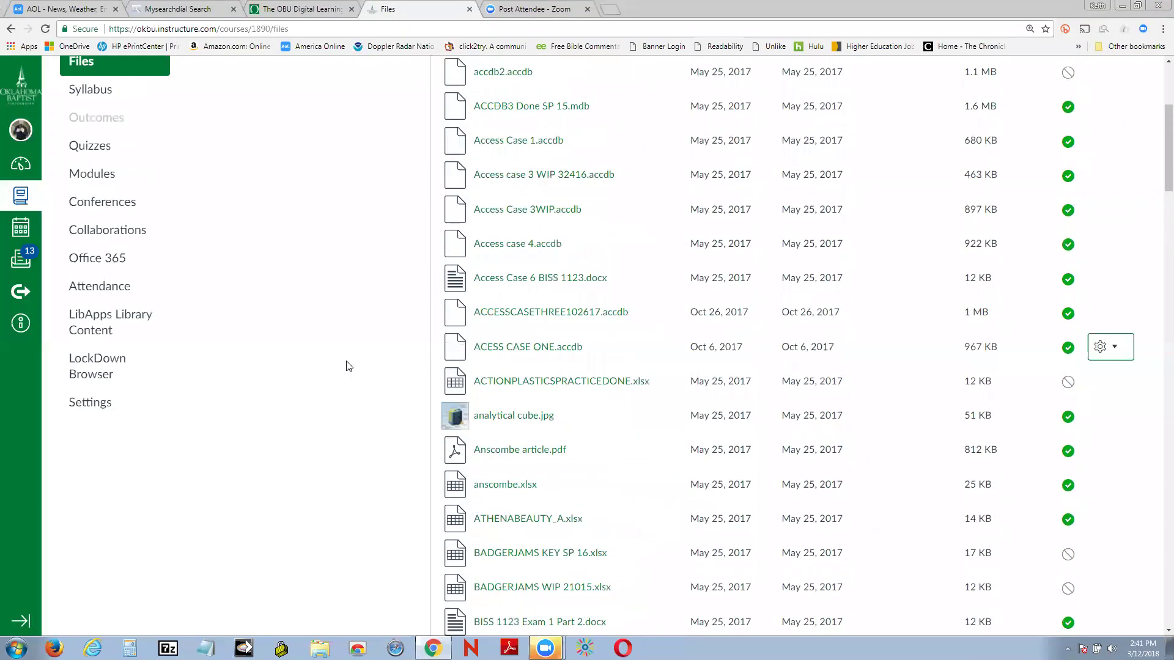
scroll(348, 367, "up", 4)
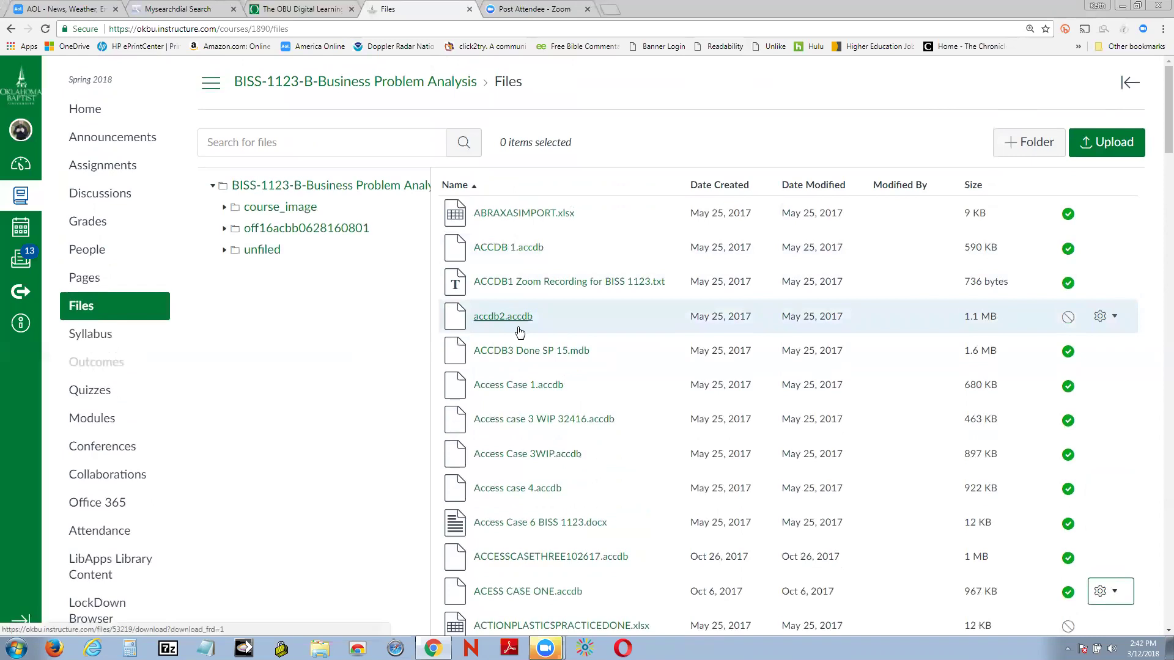
scroll(519, 332, "down", 1)
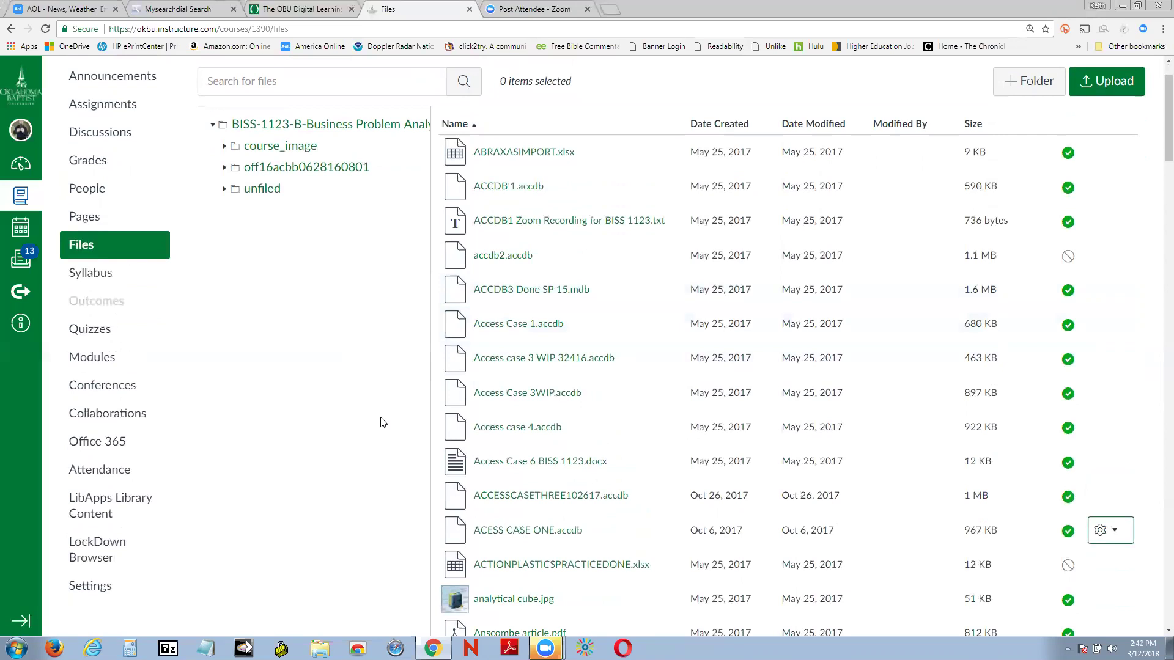
Step: Go to Modules and open the ACESS CASE ONE.accdb item under Week 6
left_click(93, 359)
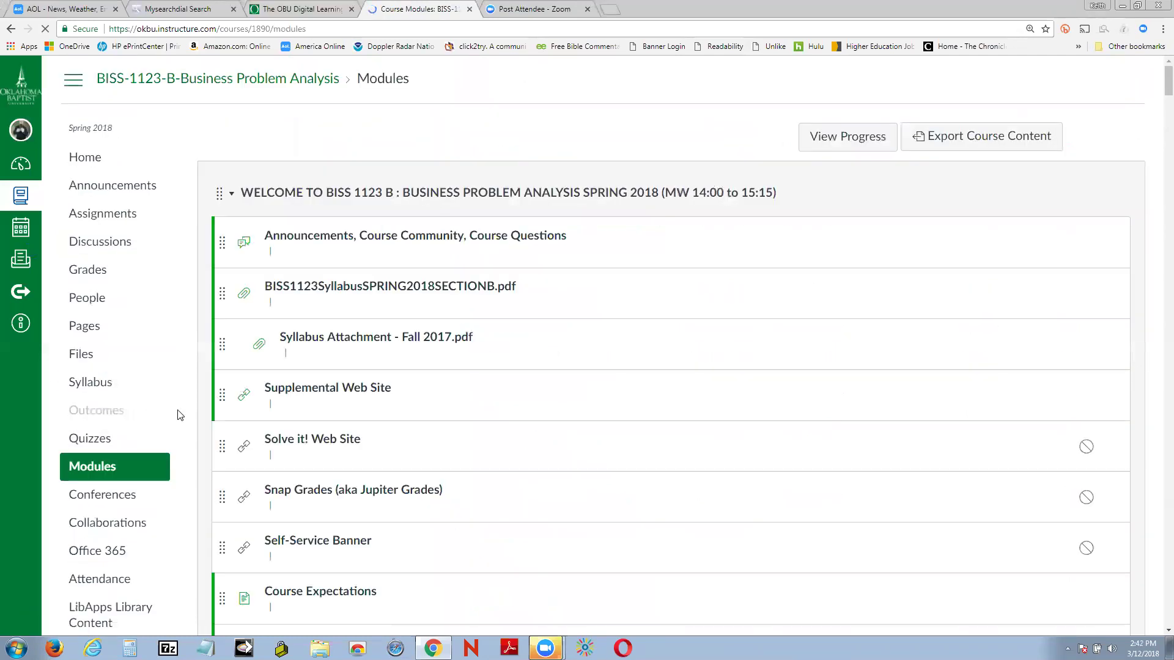
scroll(179, 416, "down", 10)
scroll(179, 416, "down", 10)
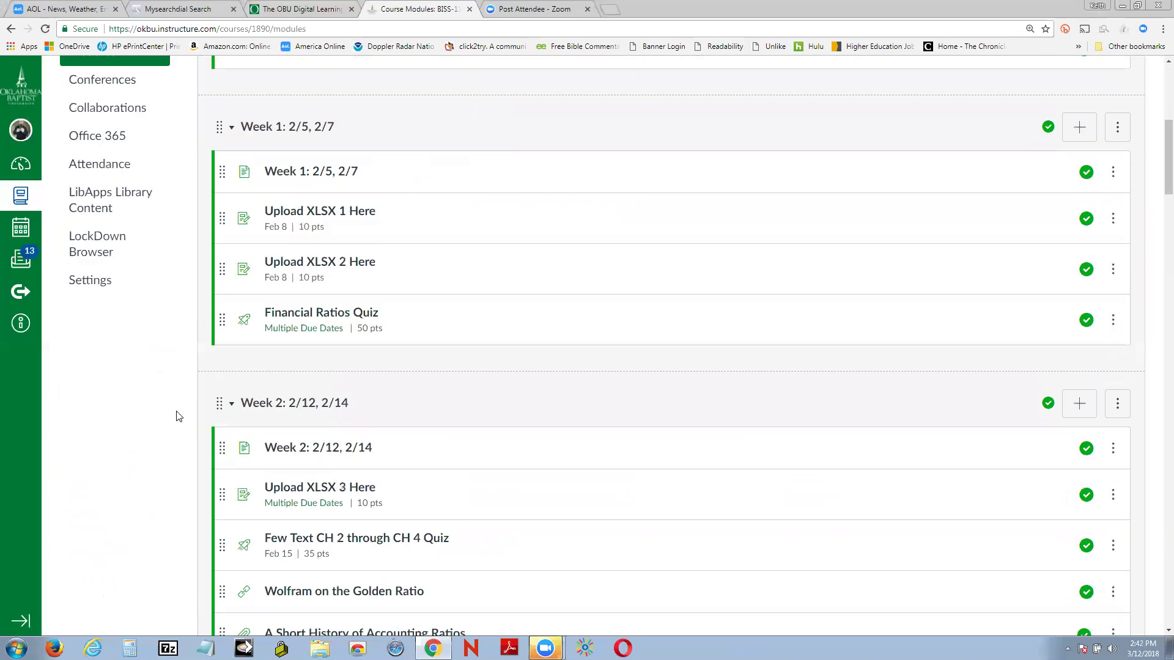
scroll(178, 417, "down", 10)
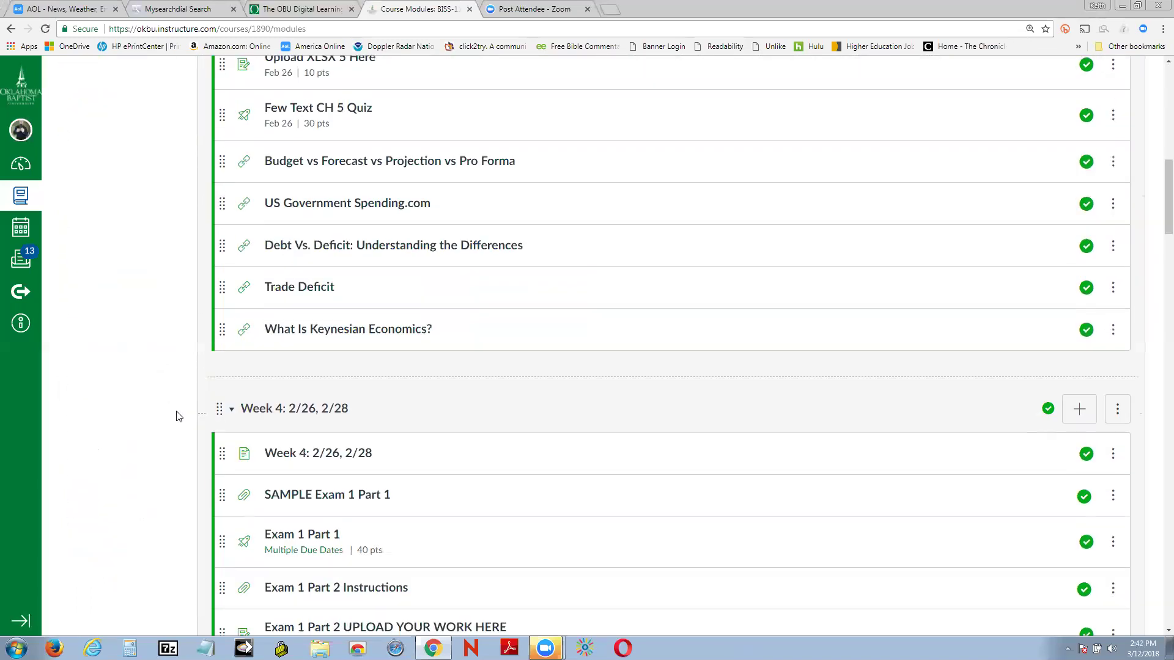
scroll(179, 416, "down", 10)
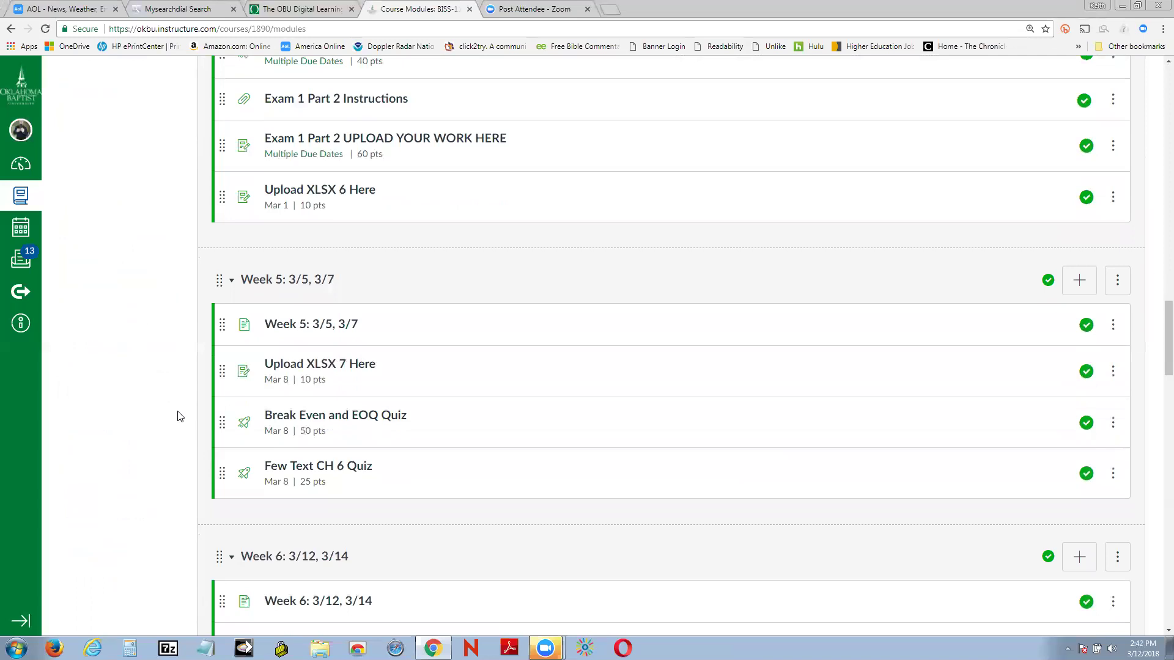
scroll(179, 416, "down", 2)
scroll(178, 416, "up", 2)
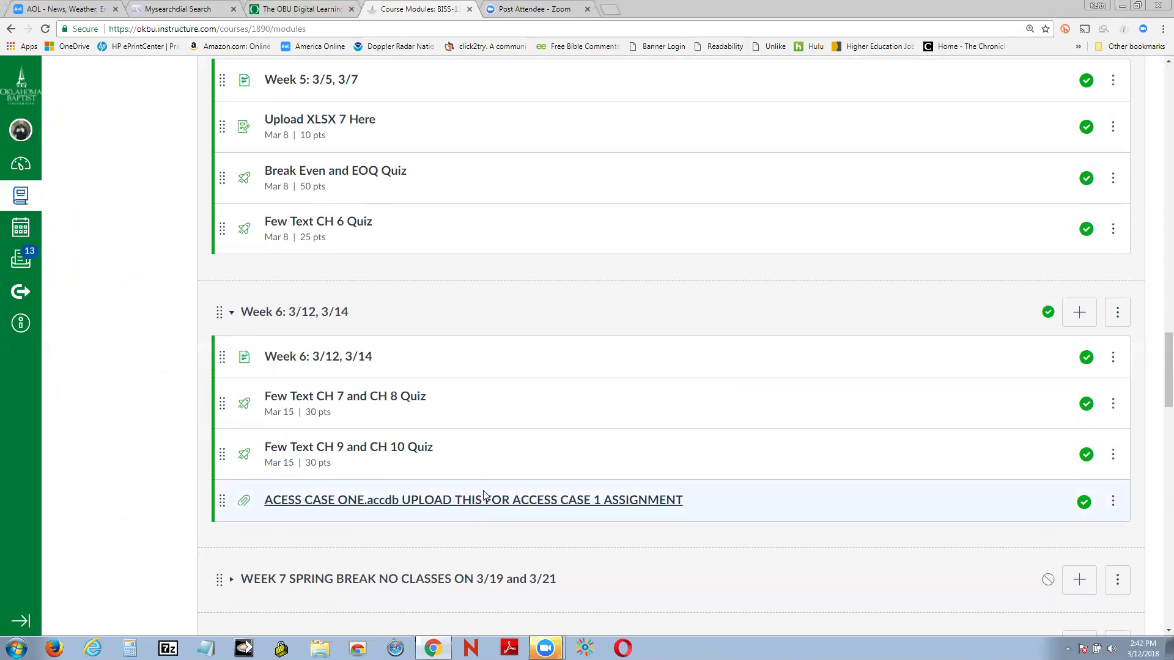
left_click(503, 507)
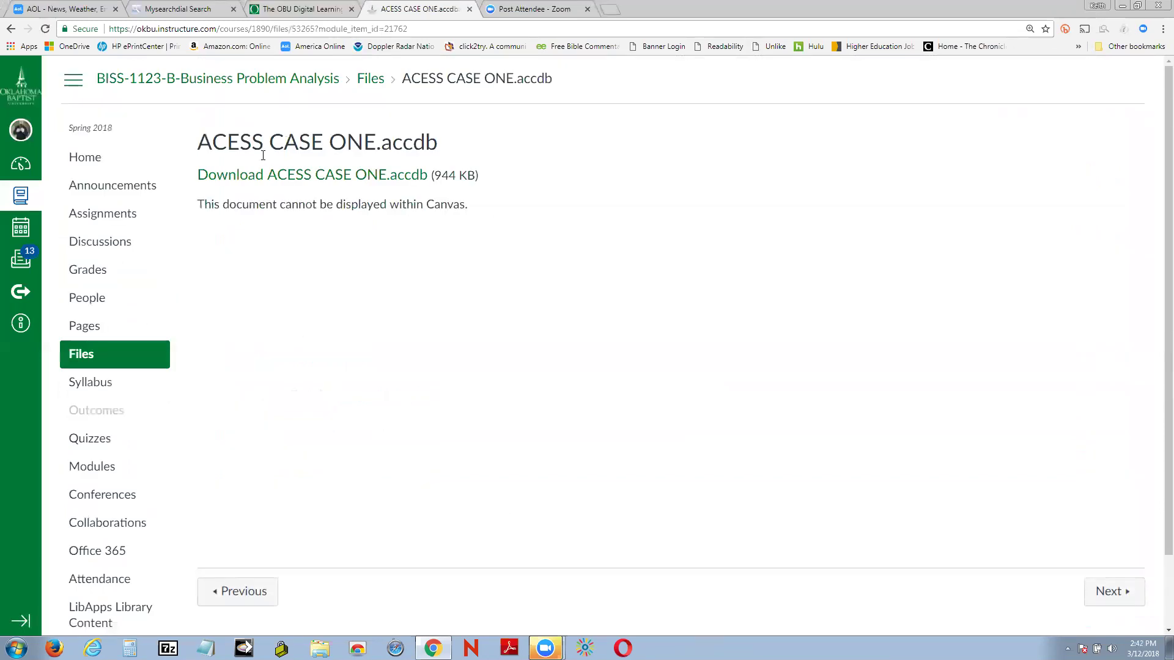
Step: Download and open ACESS CASE ONE.accdb, enable its content, and choose Save As Access Database
left_click(243, 177)
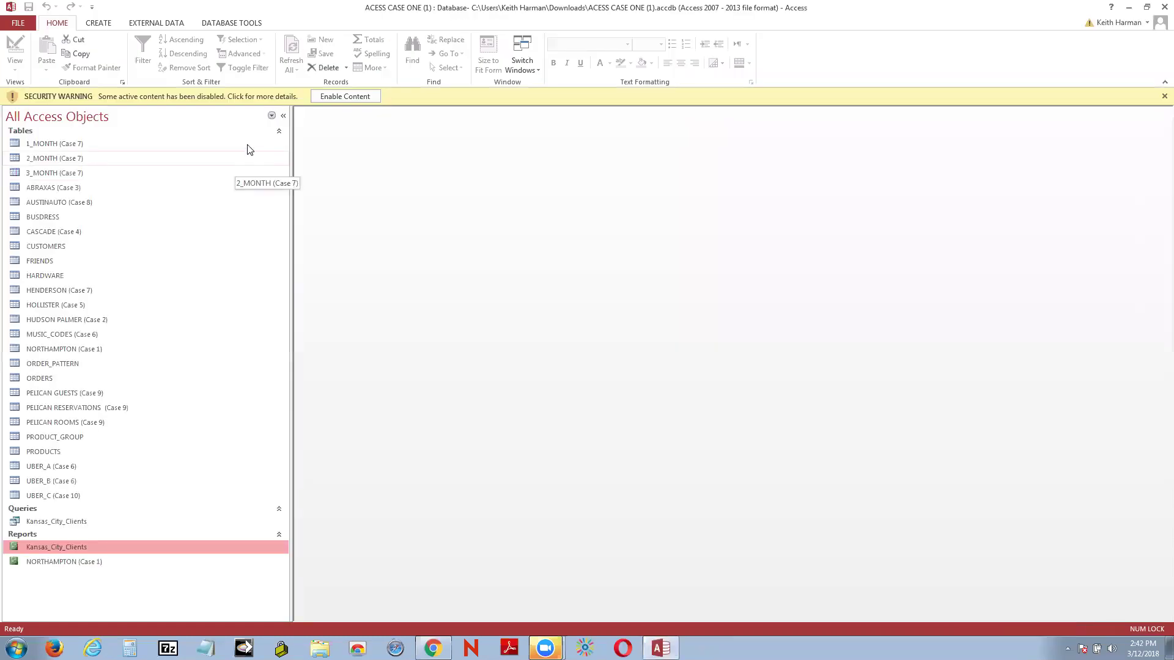
left_click(349, 98)
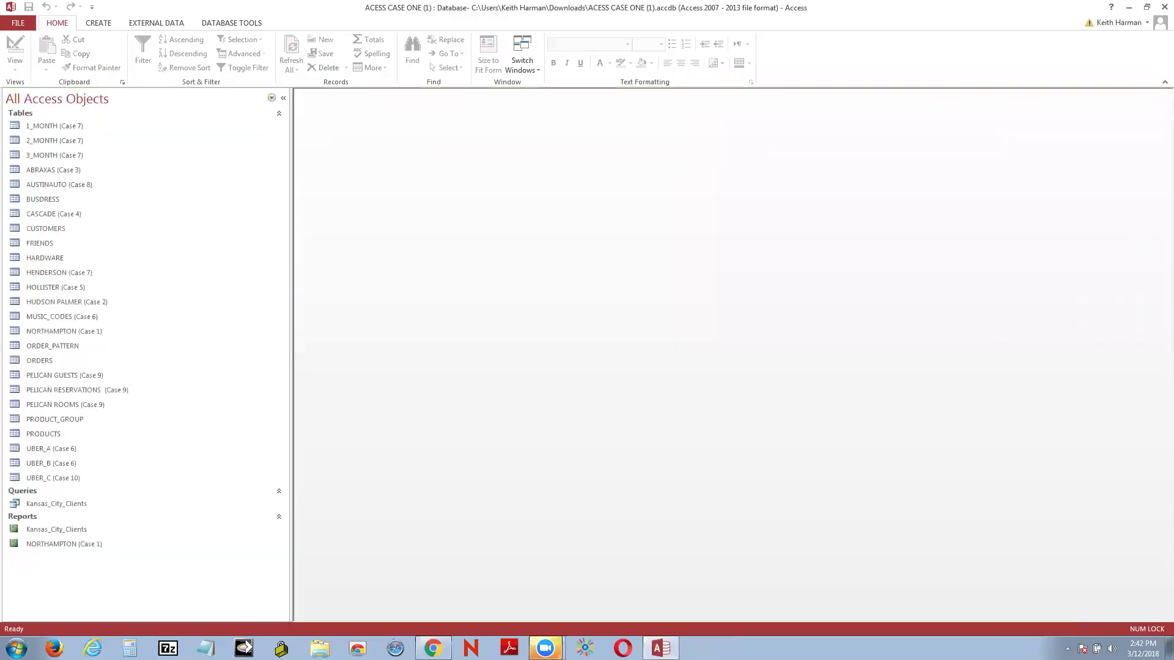
left_click(18, 23)
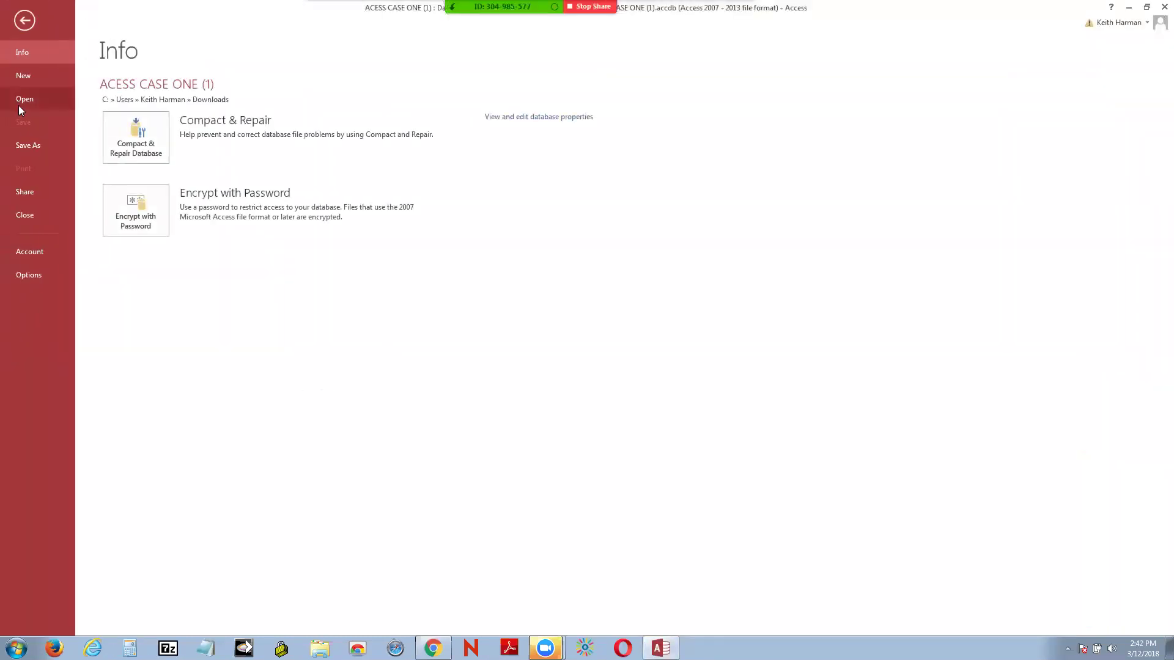
left_click(44, 144)
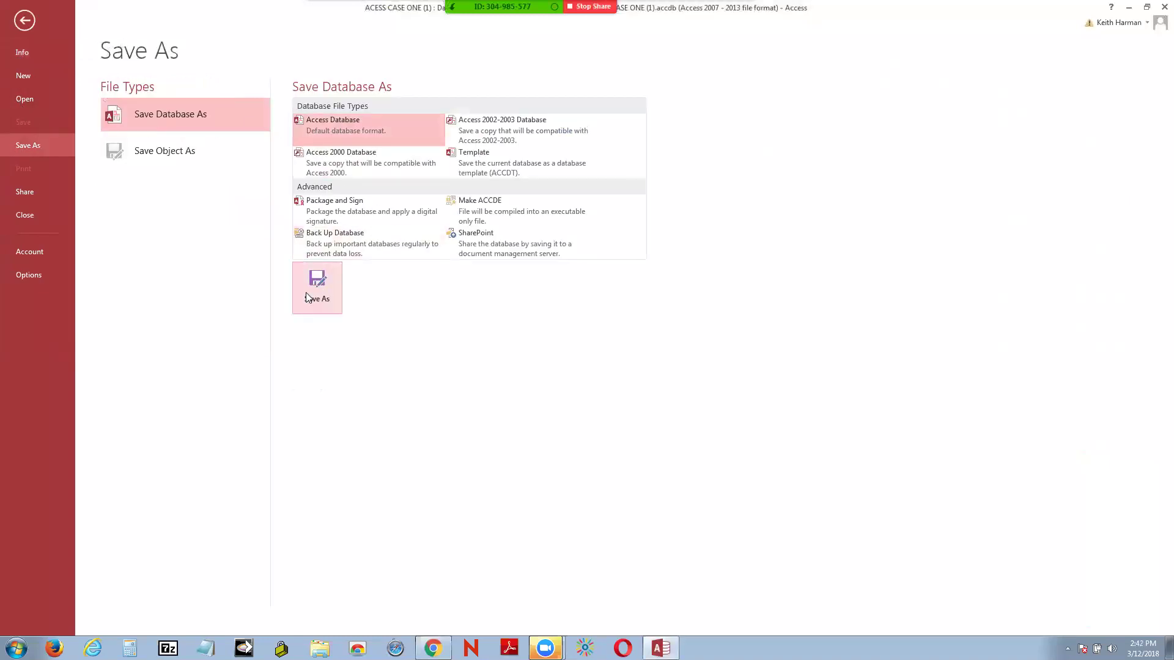
left_click(331, 295)
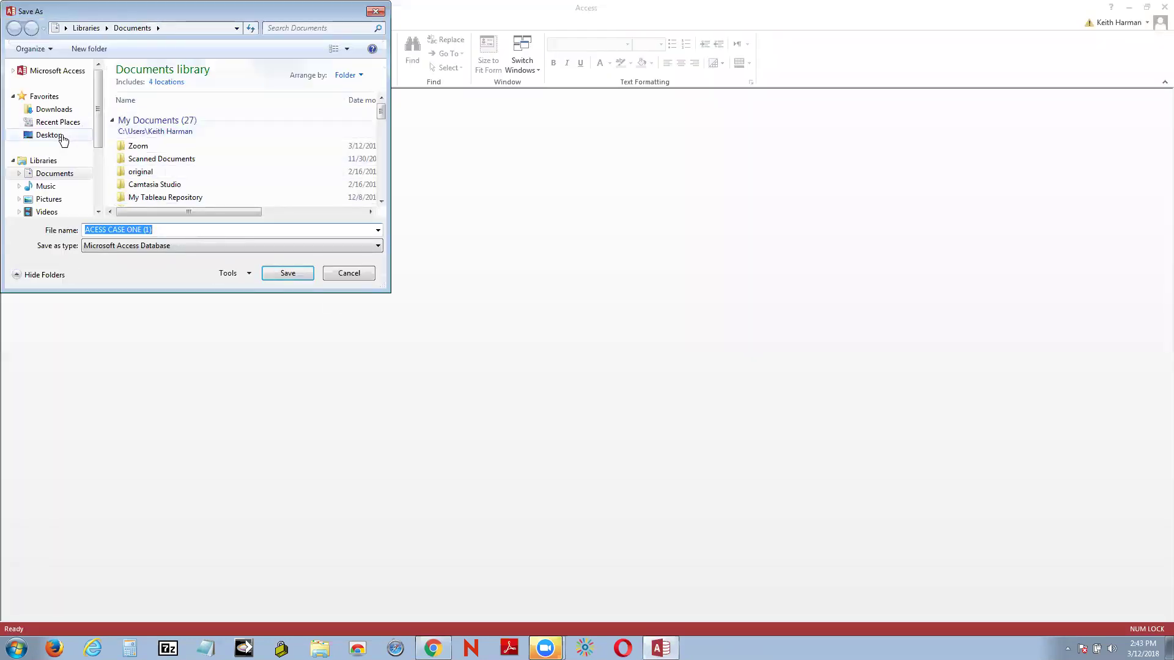
Step: Save the copy to the Desktop with the student's name appended, enable content, and close Access
left_click(63, 136)
left_click(165, 227)
double_click(166, 227)
left_click(165, 227)
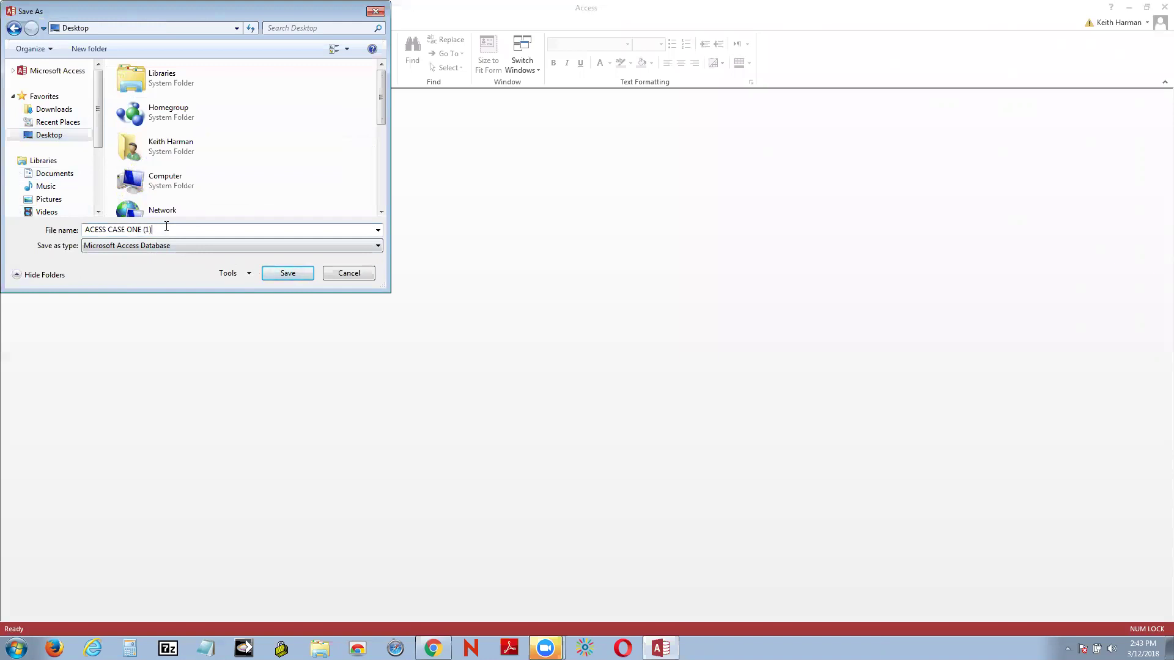
left_click(288, 275)
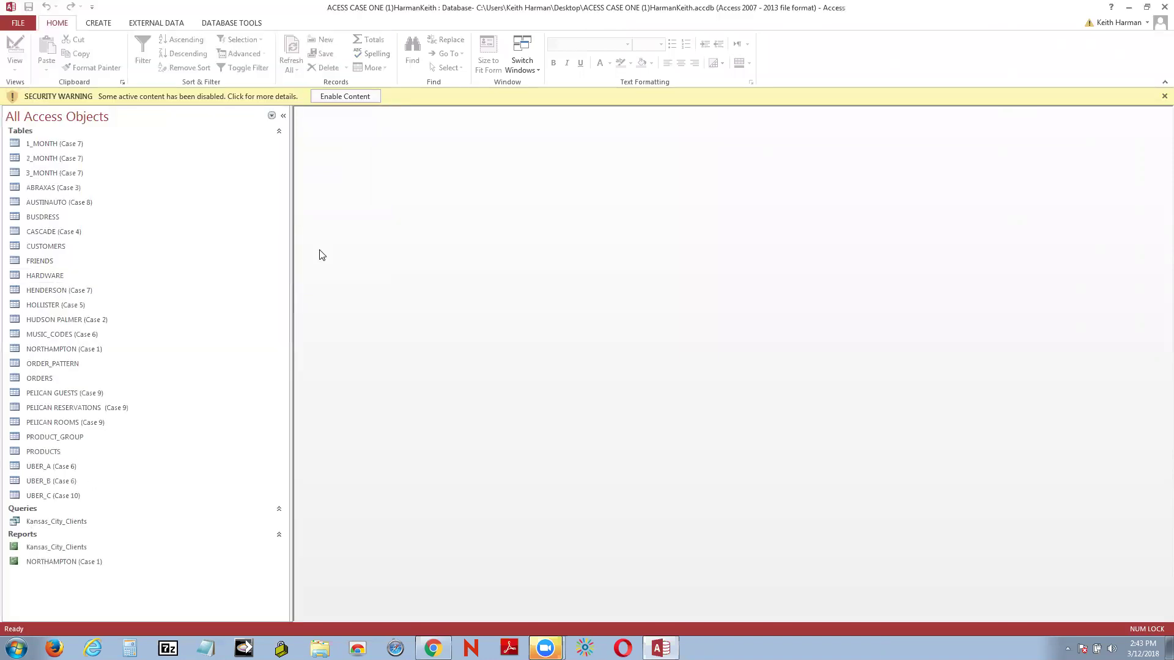
left_click(346, 98)
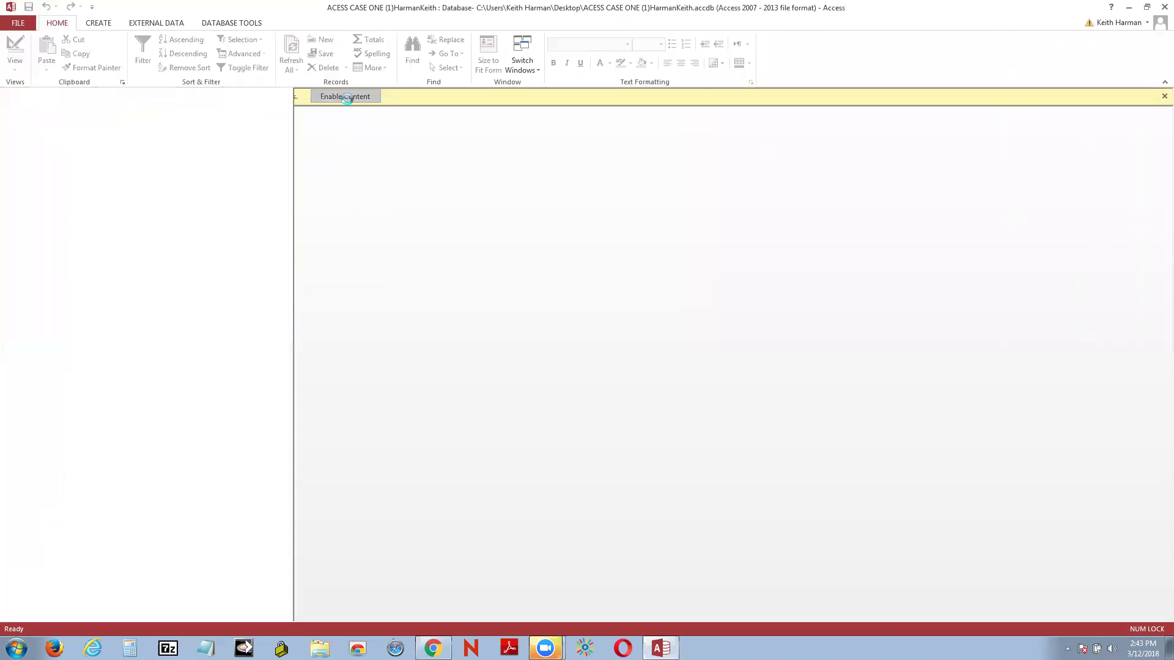
left_click(1157, 10)
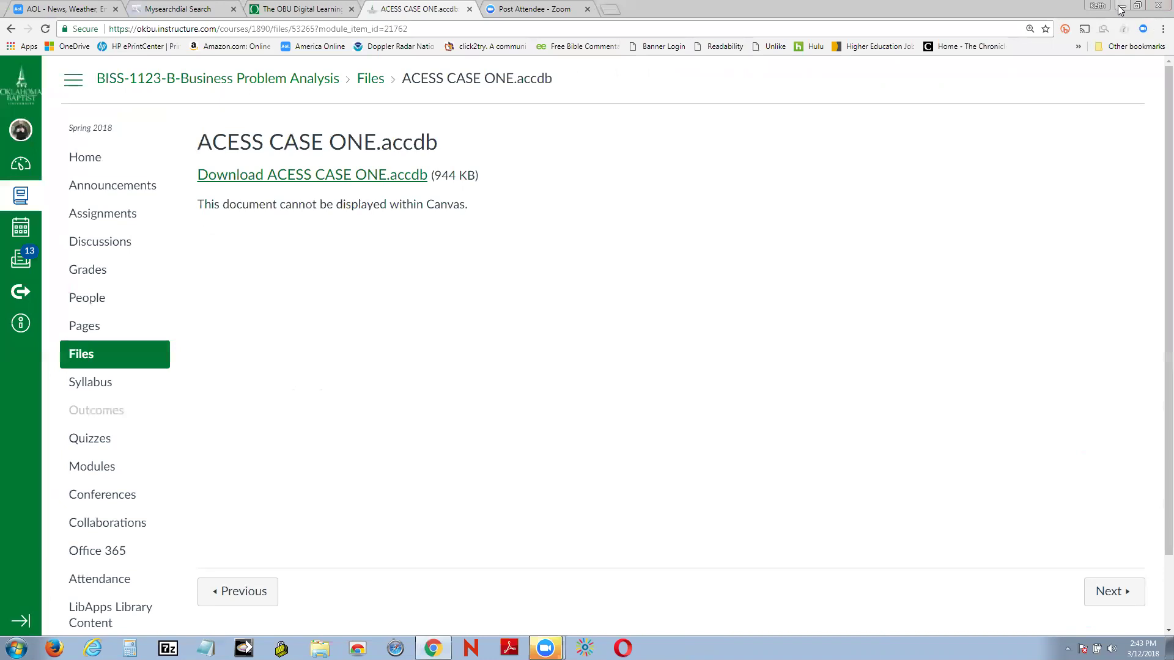
Step: Minimize Chrome, move the renamed ACESS CASE ONE icon to mid-desktop, and open it in Access
left_click(1123, 6)
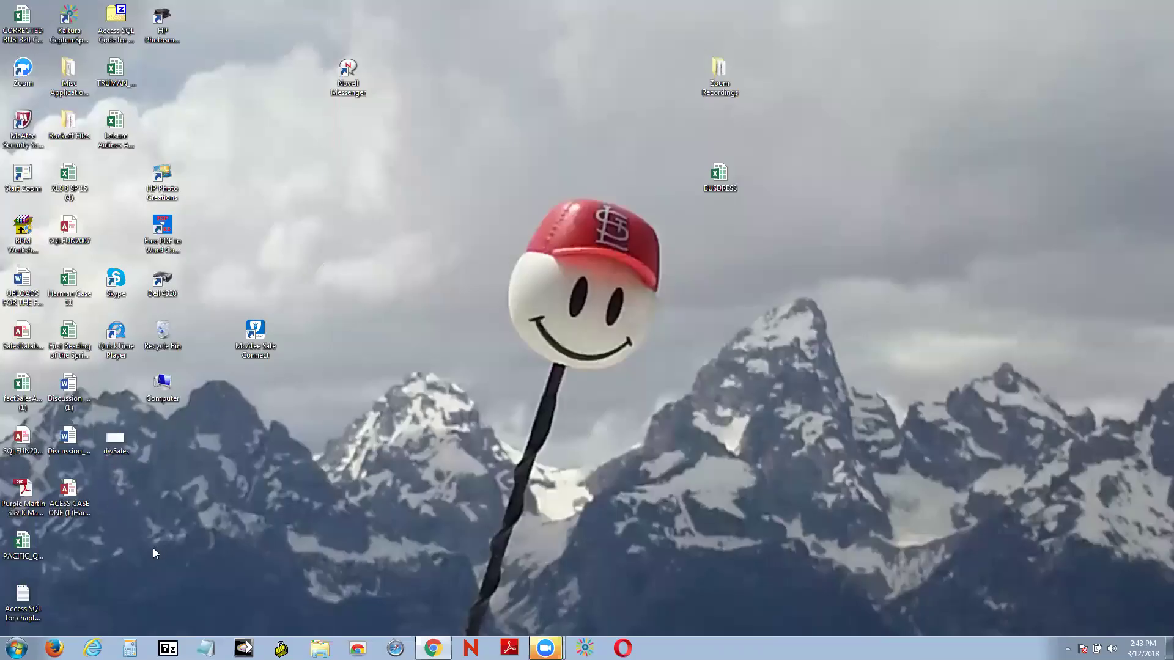
left_click_drag(73, 503, 285, 269)
left_click_drag(347, 217, 350, 235)
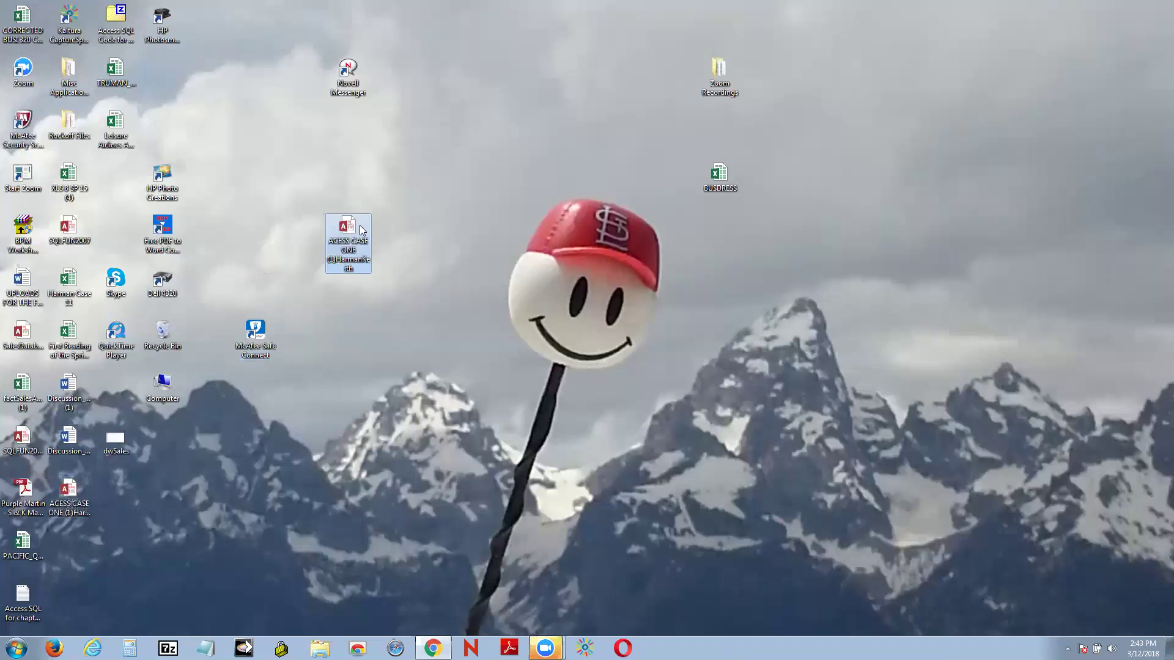
right_click(361, 226)
left_click(392, 234)
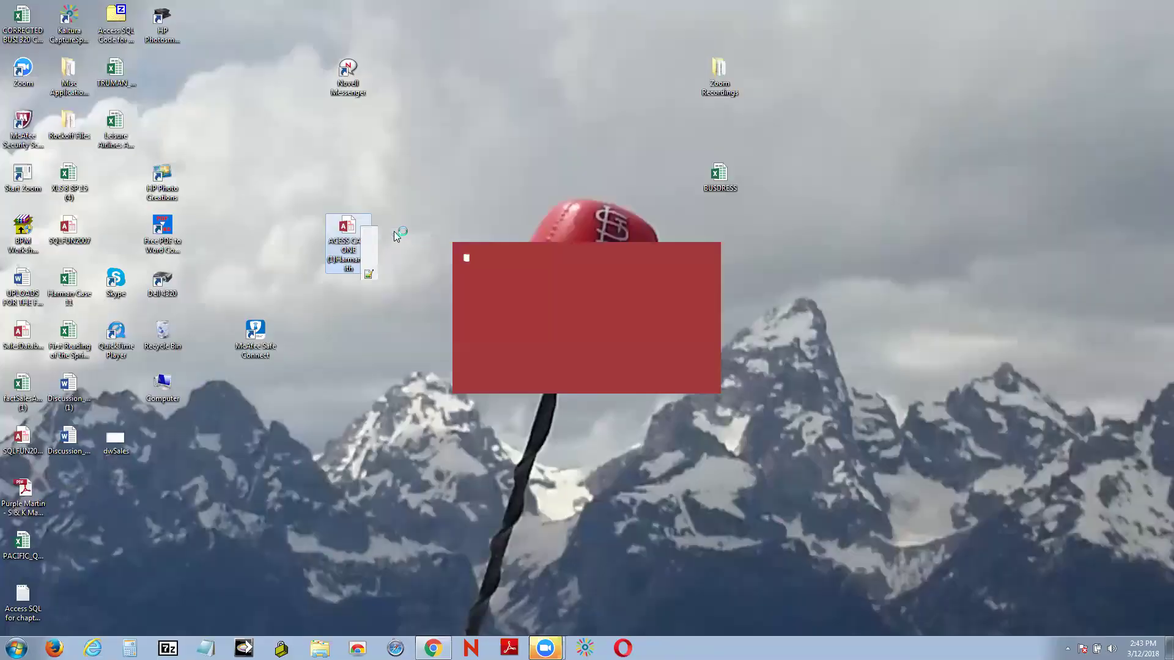
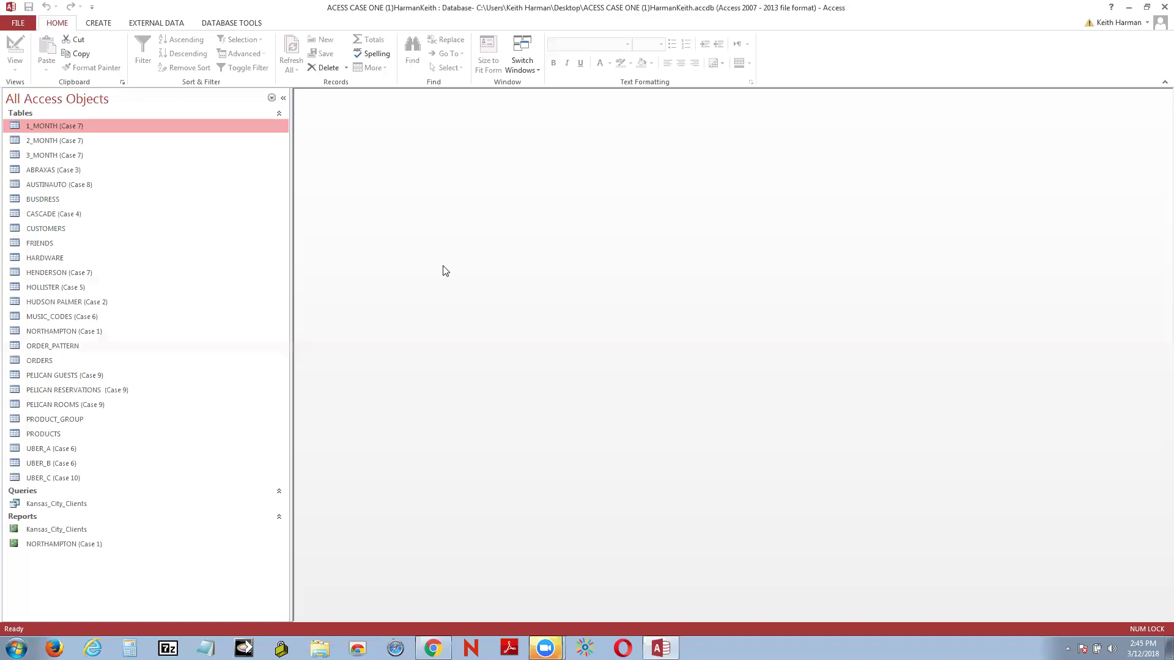
Step: Open the NORTHAMPTON (Case 1) table and switch it to Design View
right_click(98, 332)
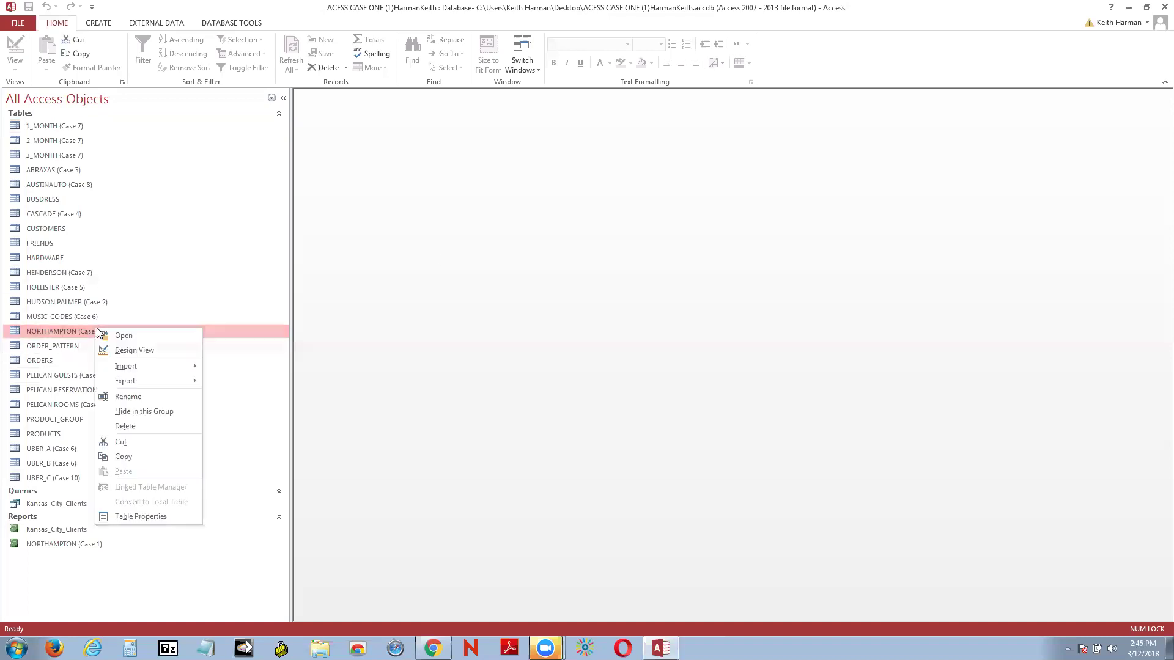
left_click(143, 335)
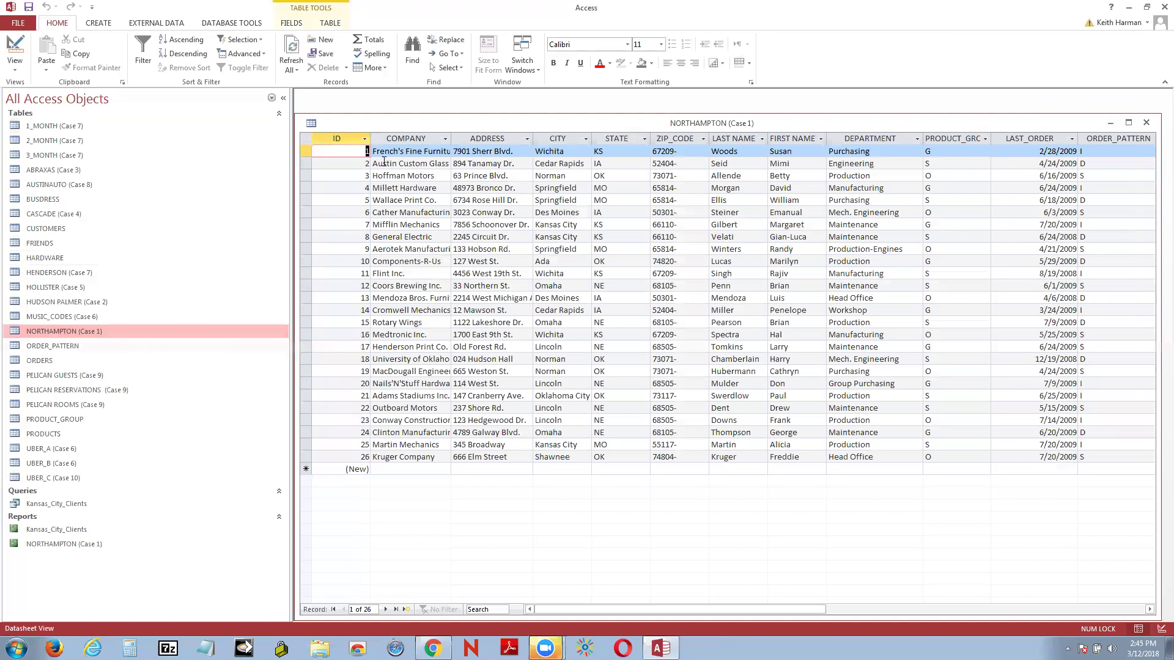
right_click(365, 125)
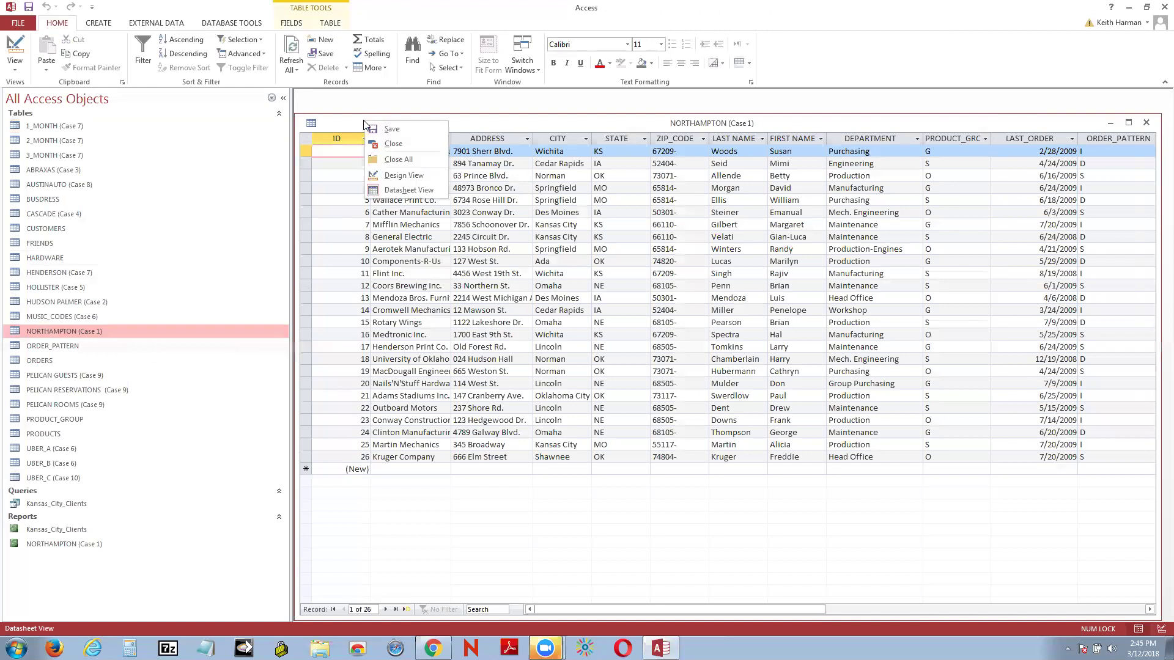
left_click(416, 177)
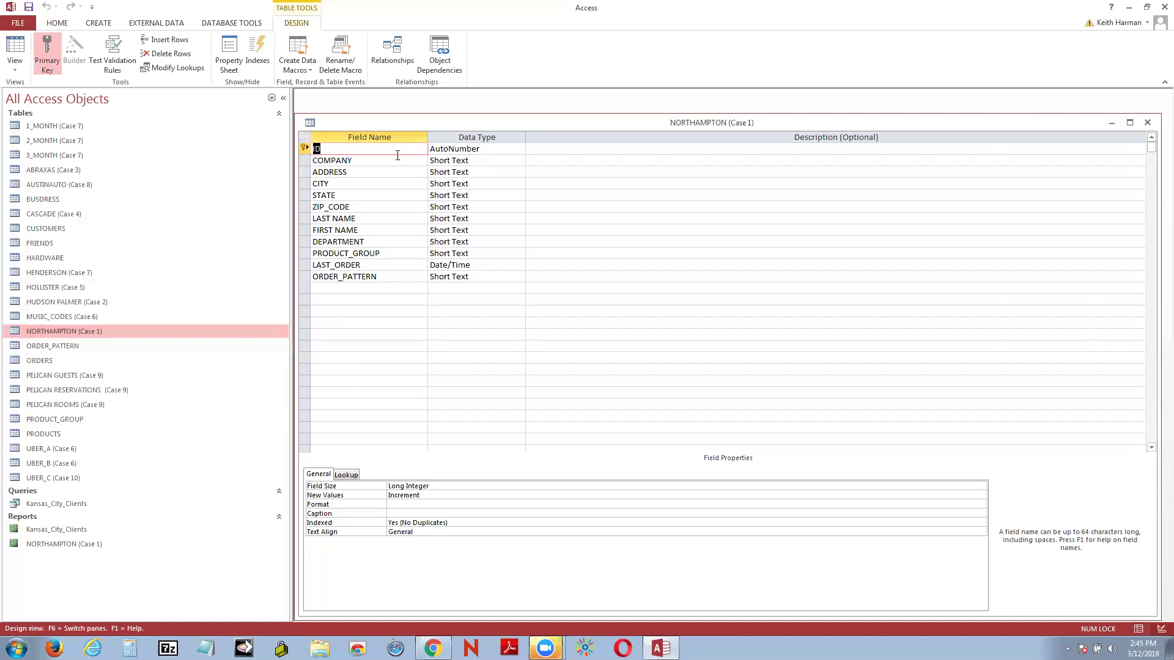
Step: Review the field properties from COMPANY through ORDER_PATTERN, recheck STATE, then close the design
left_click(375, 159)
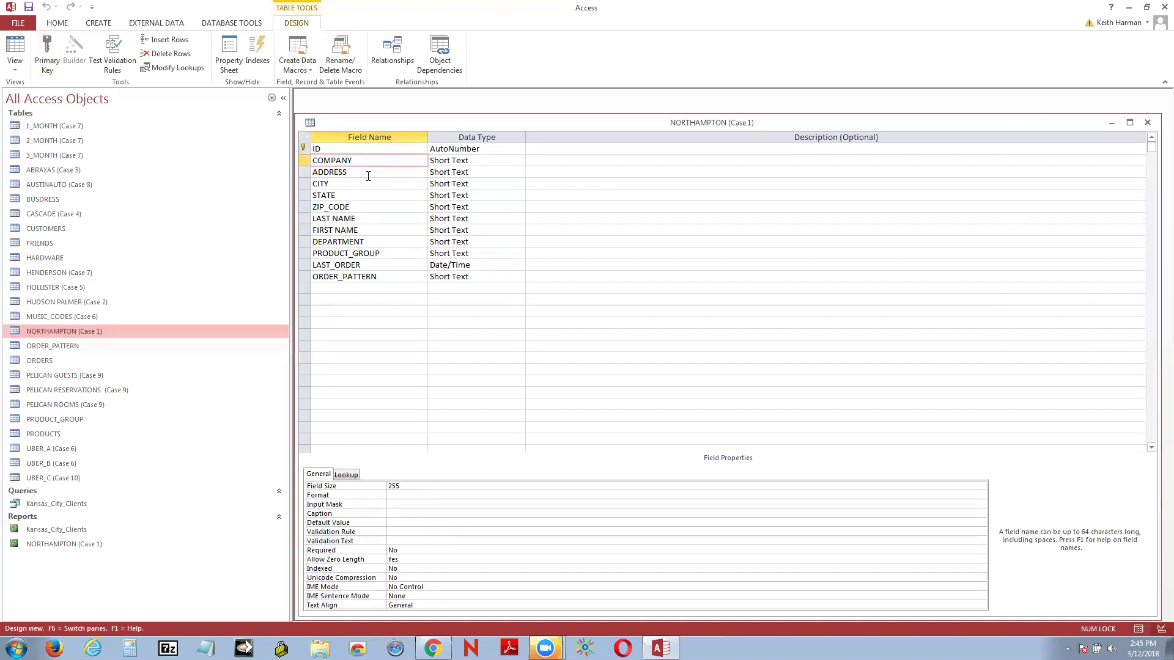
left_click(368, 173)
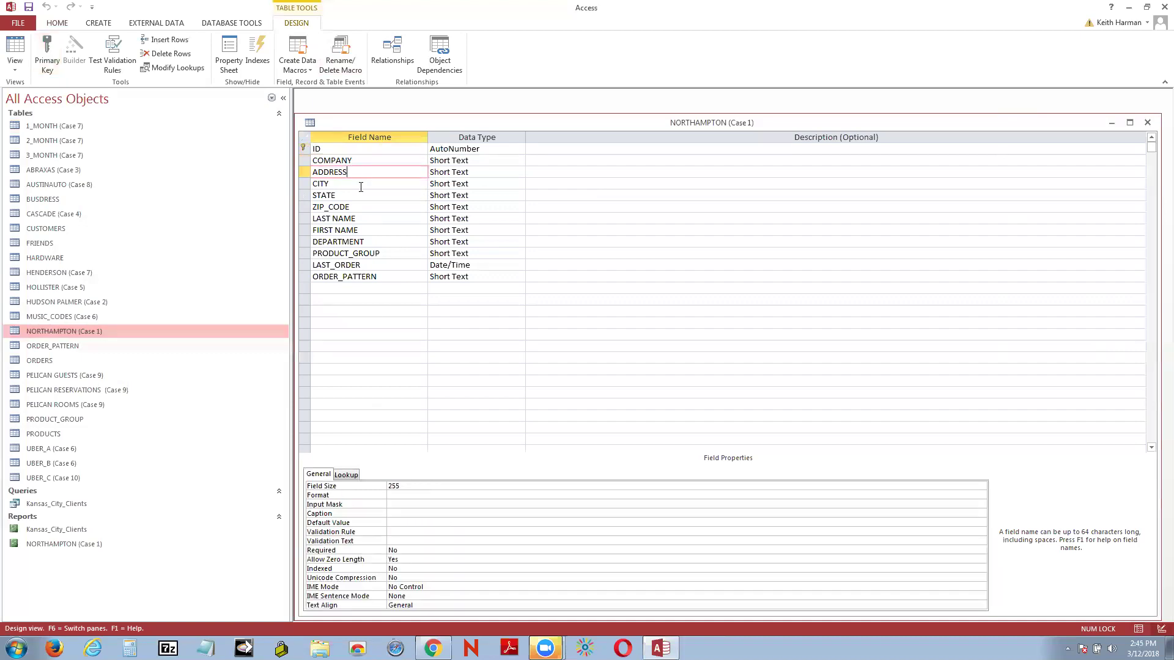
left_click(361, 184)
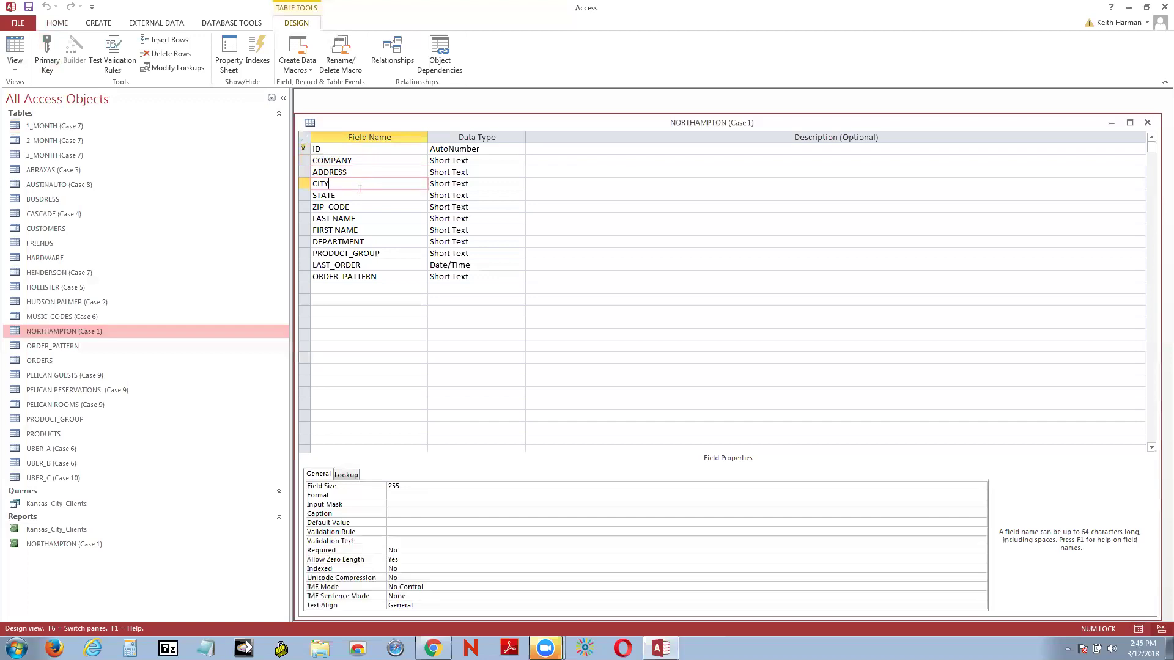
left_click(359, 197)
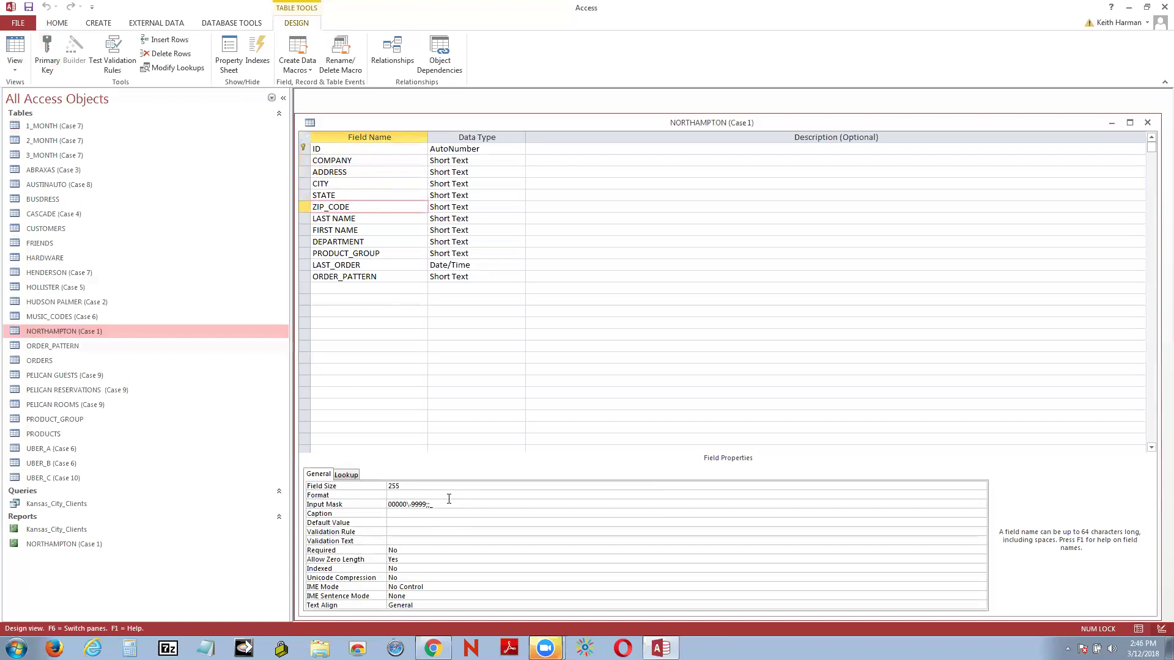
left_click(372, 220)
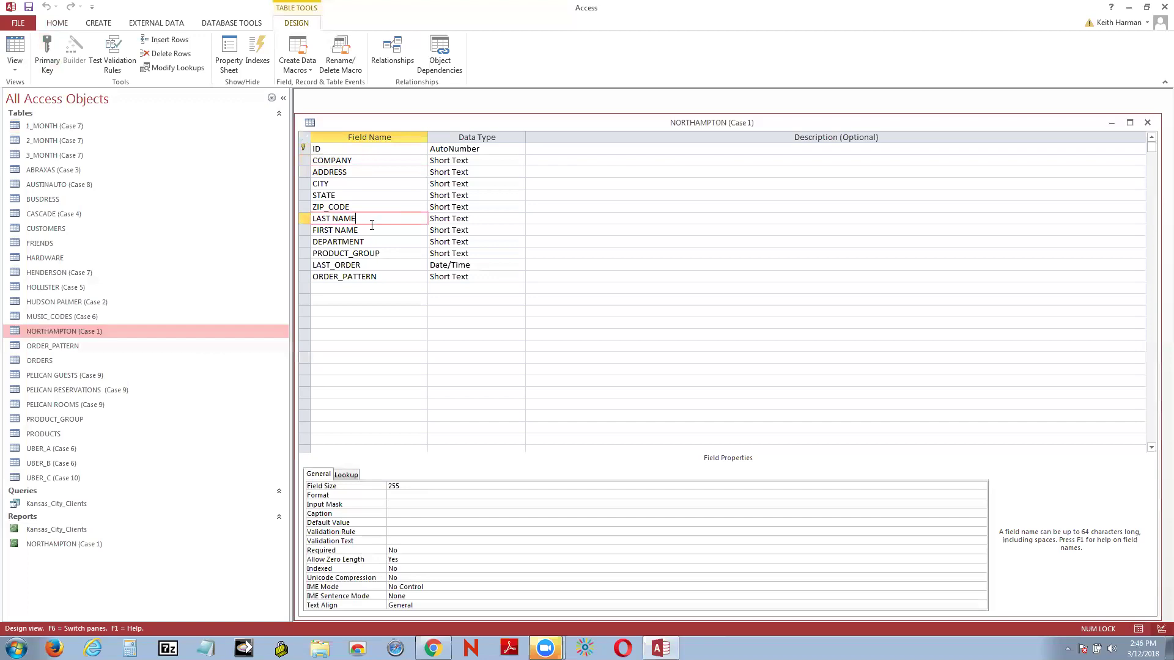
left_click(370, 231)
left_click(371, 243)
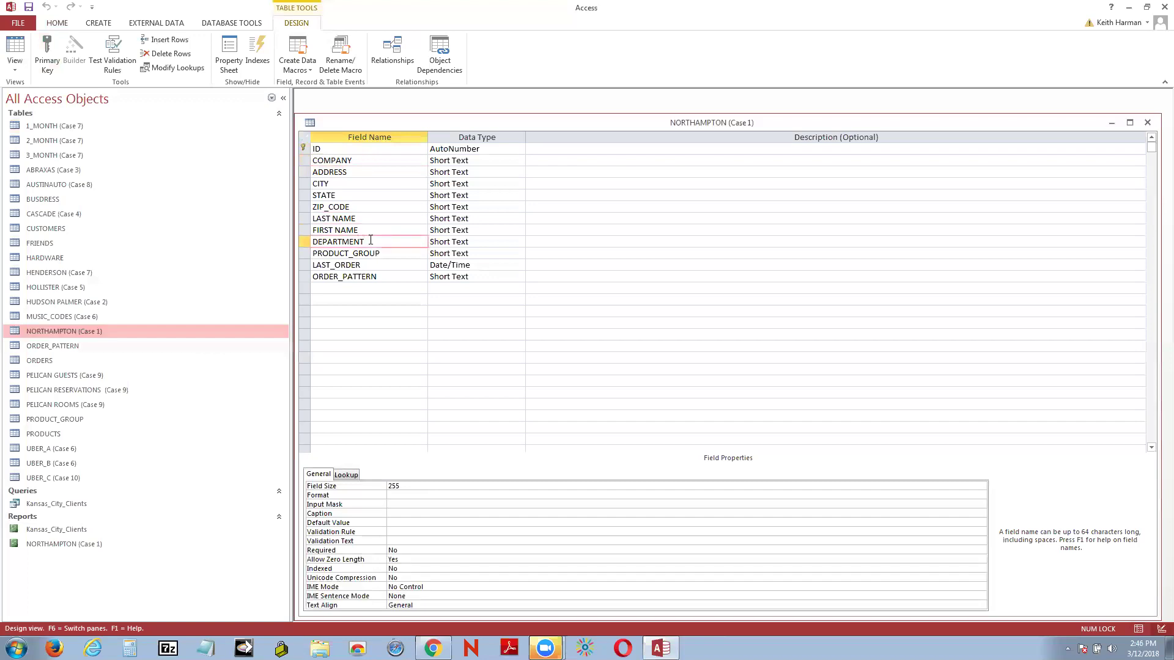
left_click(391, 255)
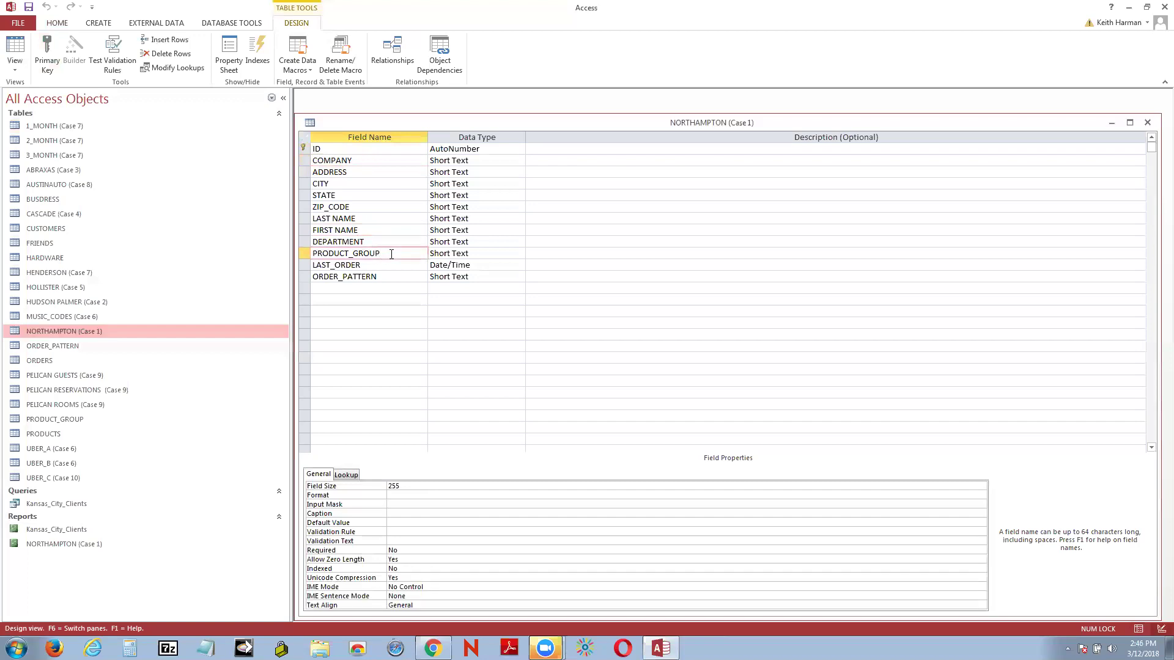
left_click(390, 265)
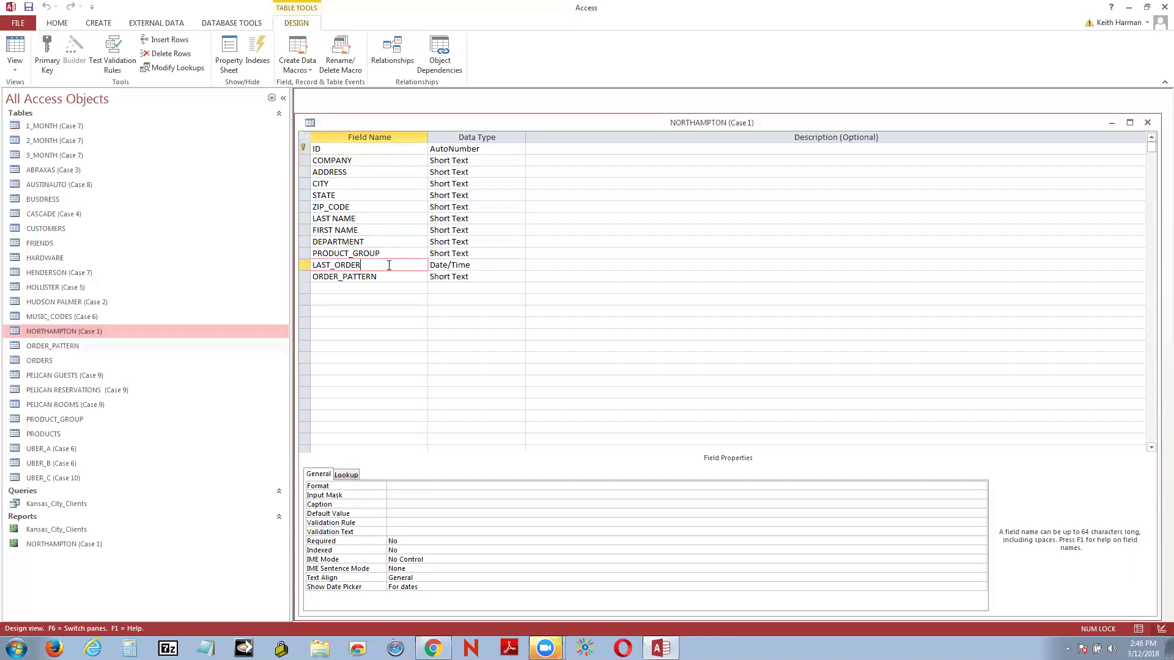
left_click(392, 278)
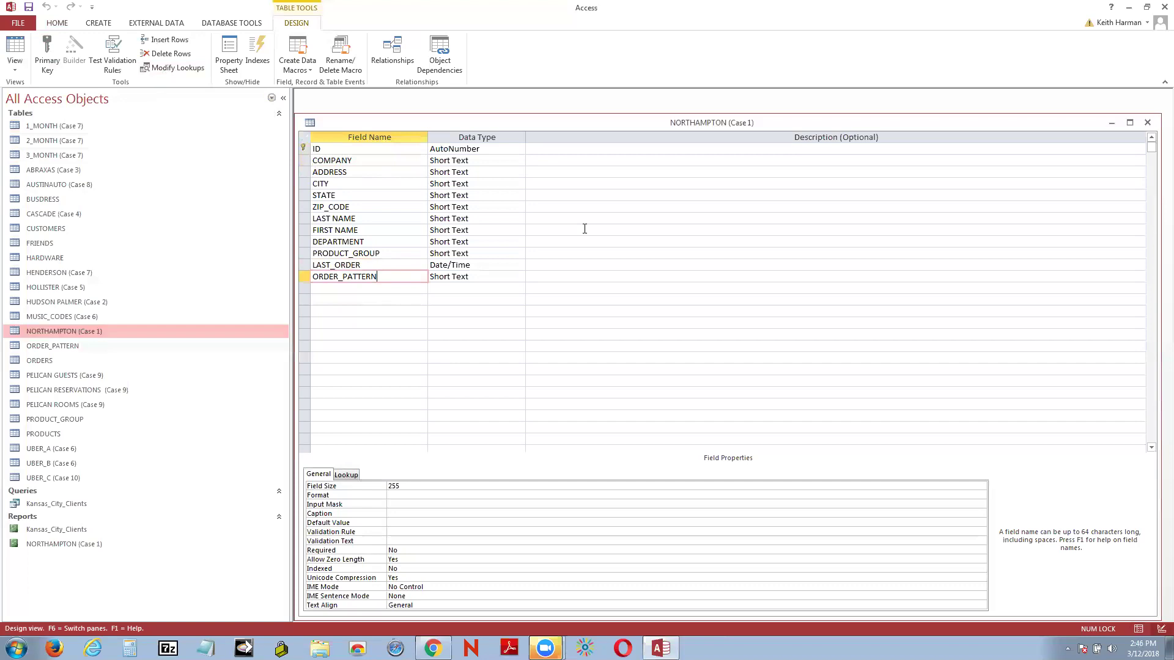
left_click(360, 197)
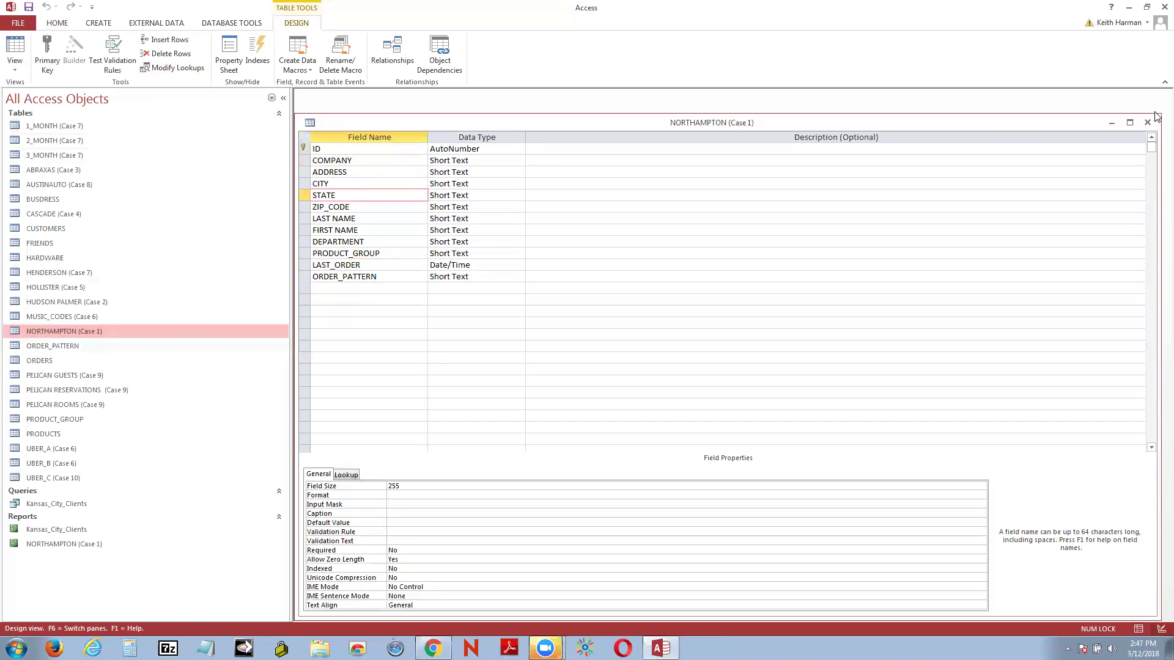
left_click(1148, 124)
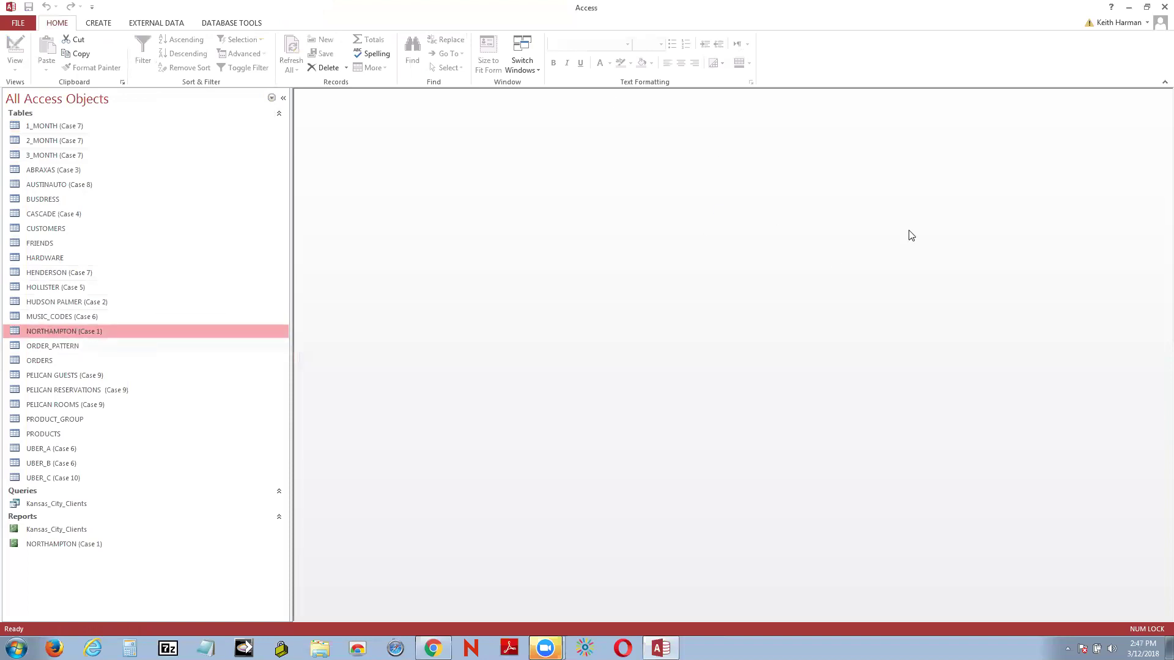
Step: Switch from Access to Chrome and Google 'list of state two letter abbreviation' in a new tab
left_click(1128, 10)
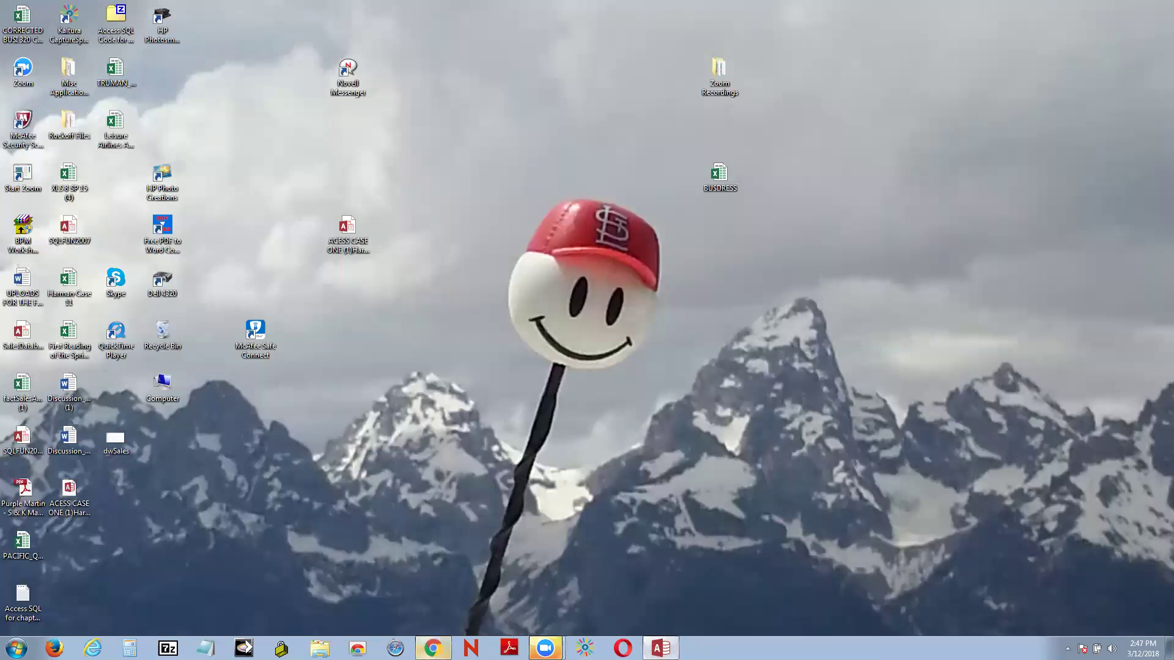
left_click(432, 647)
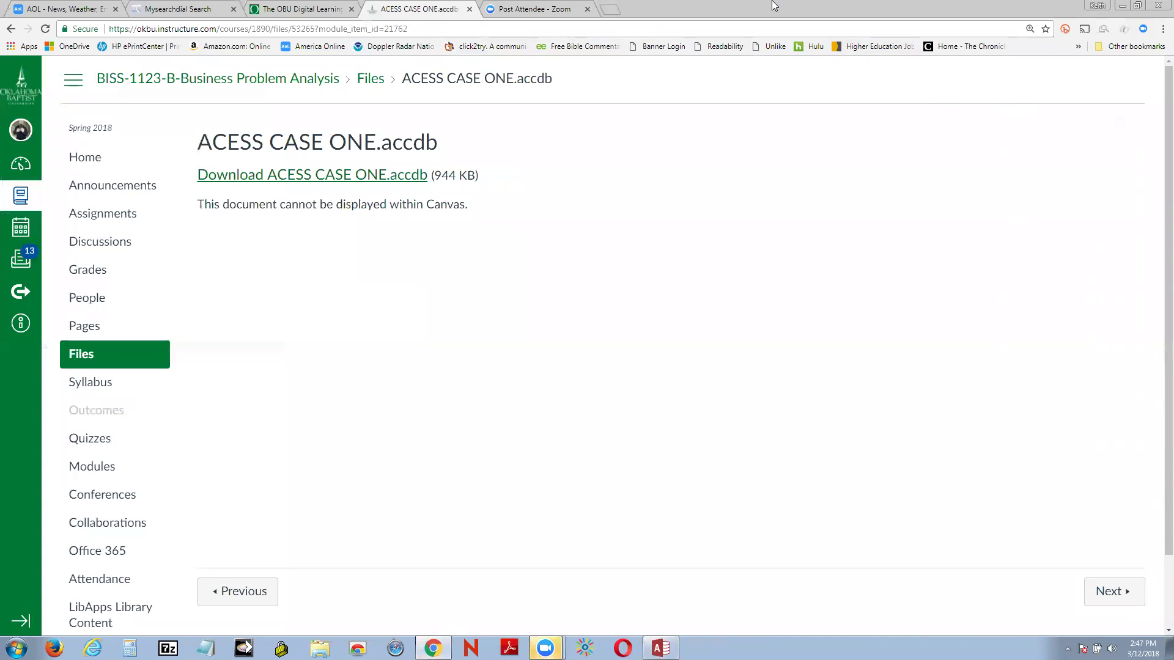
left_click(609, 9)
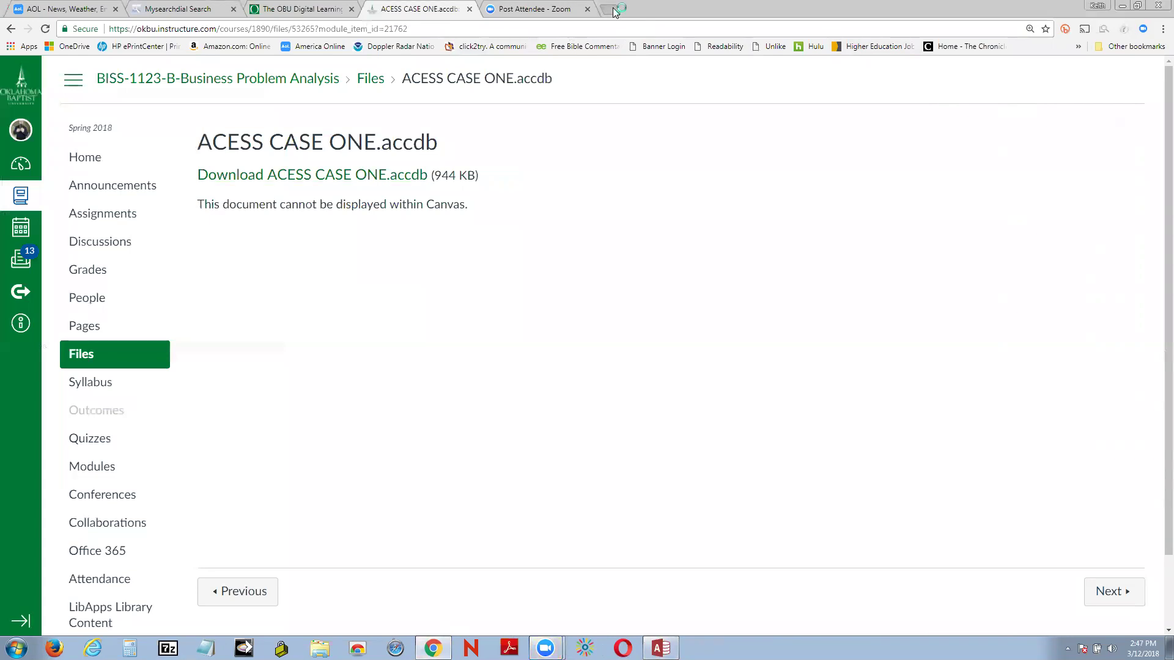
left_click(436, 233)
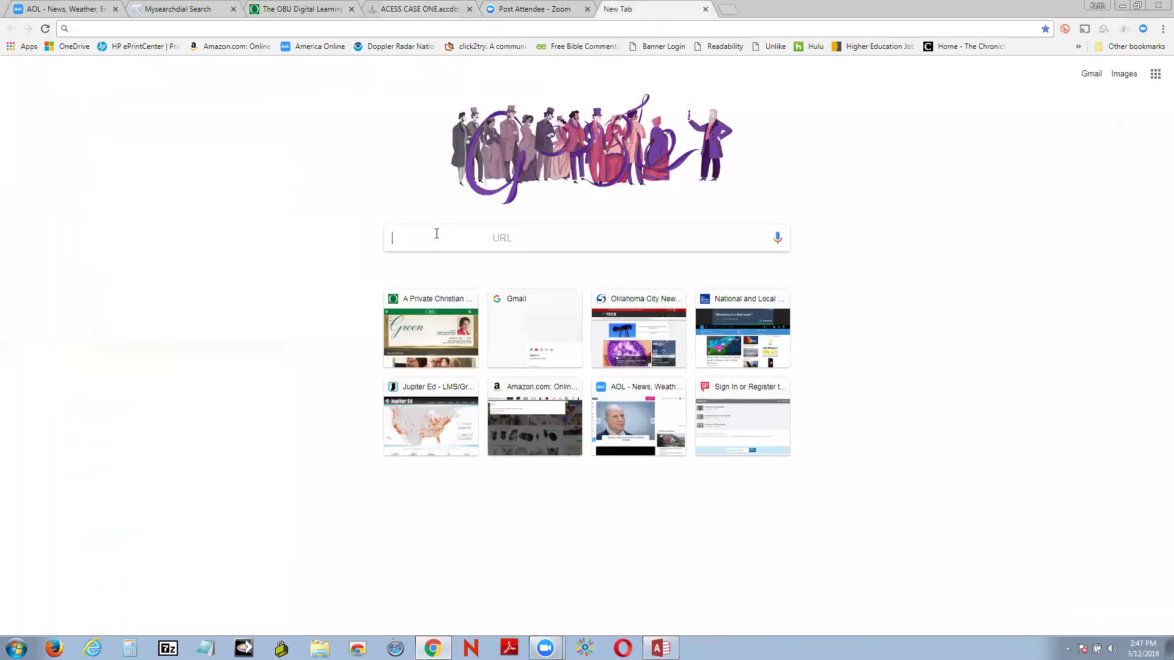
type("Li")
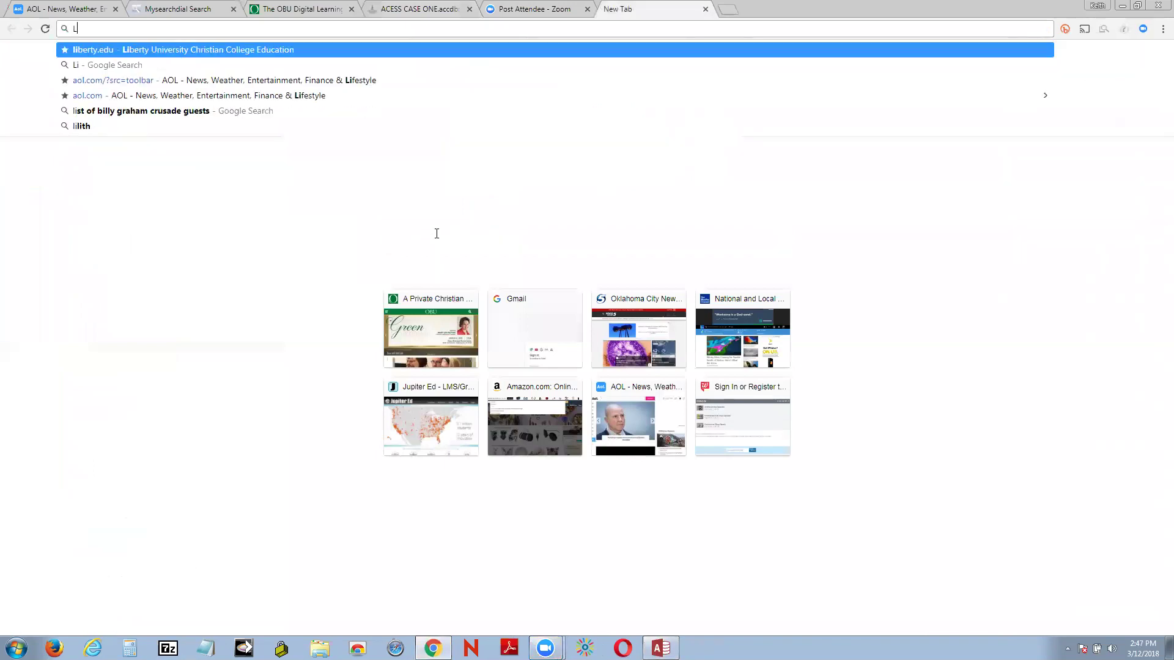
type("st of T")
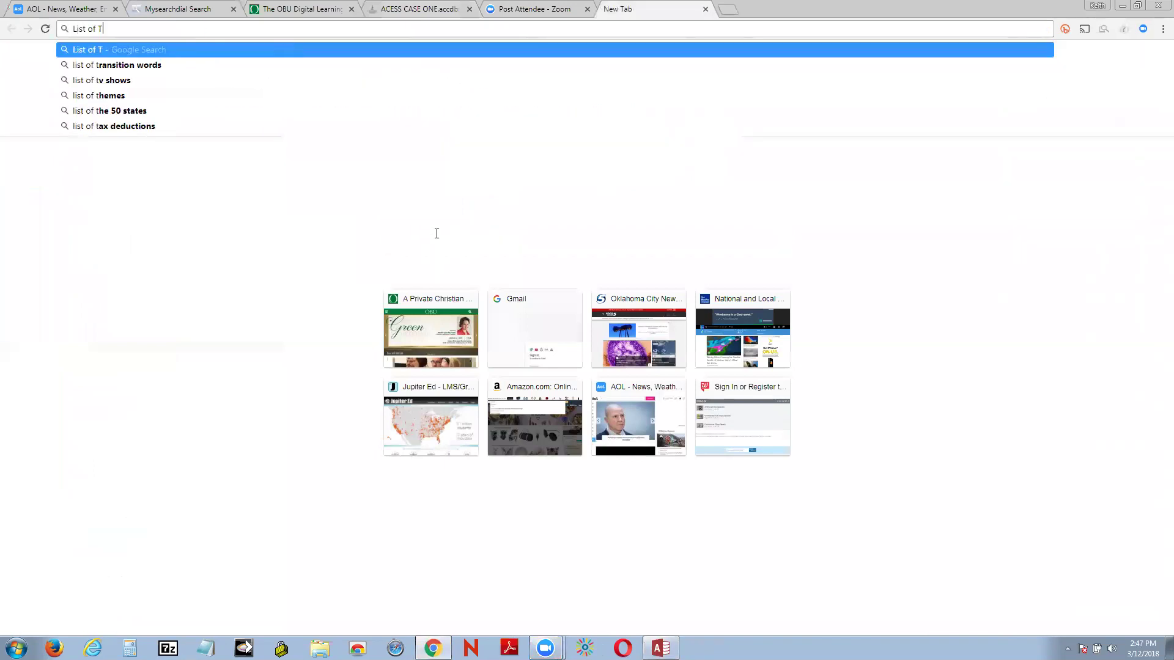
type("wo State")
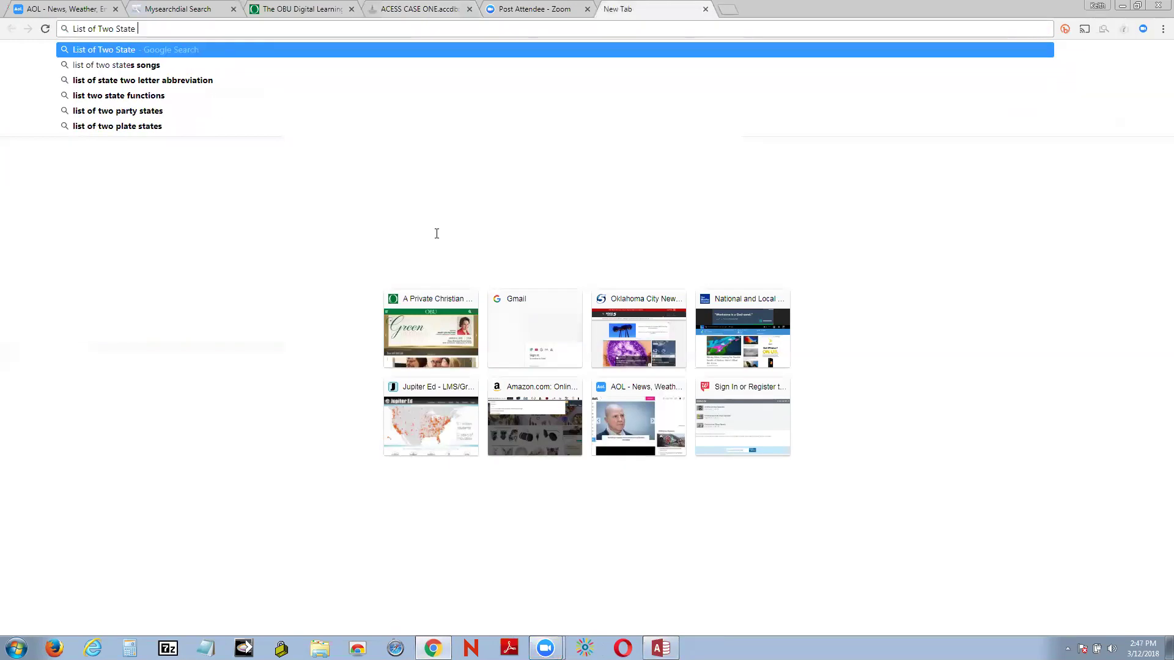
left_click(173, 82)
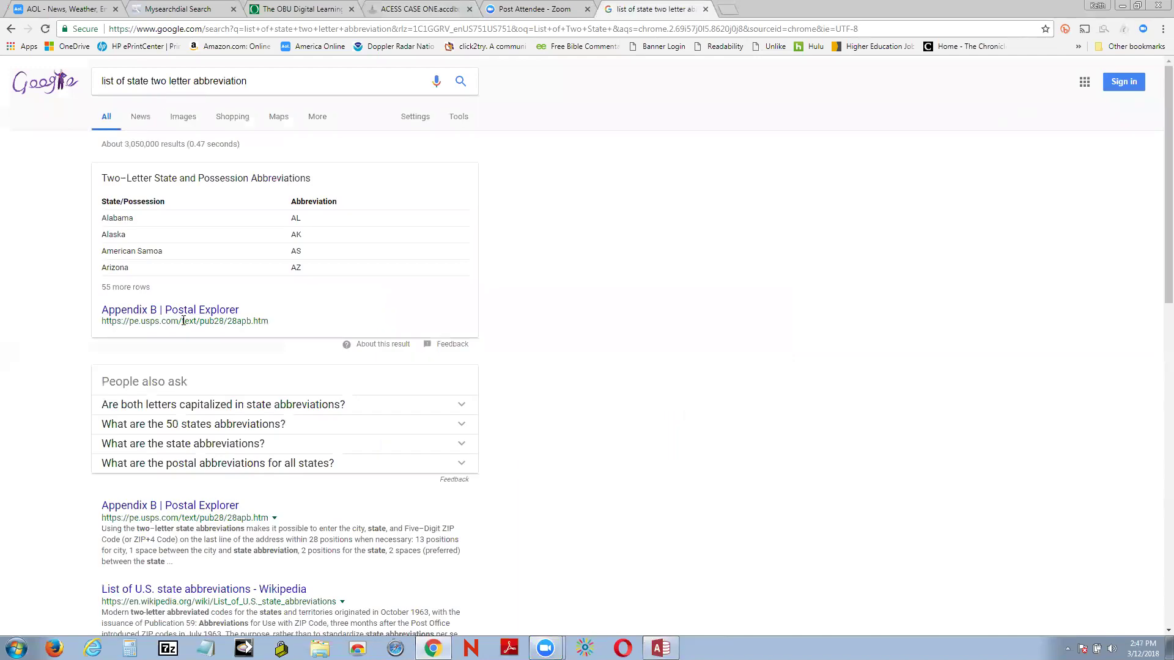
Step: Glance at the Wikipedia abbreviations list, then open the 1Keydata alphabetical 50-state abbreviation page
scroll(265, 289, "down", 1)
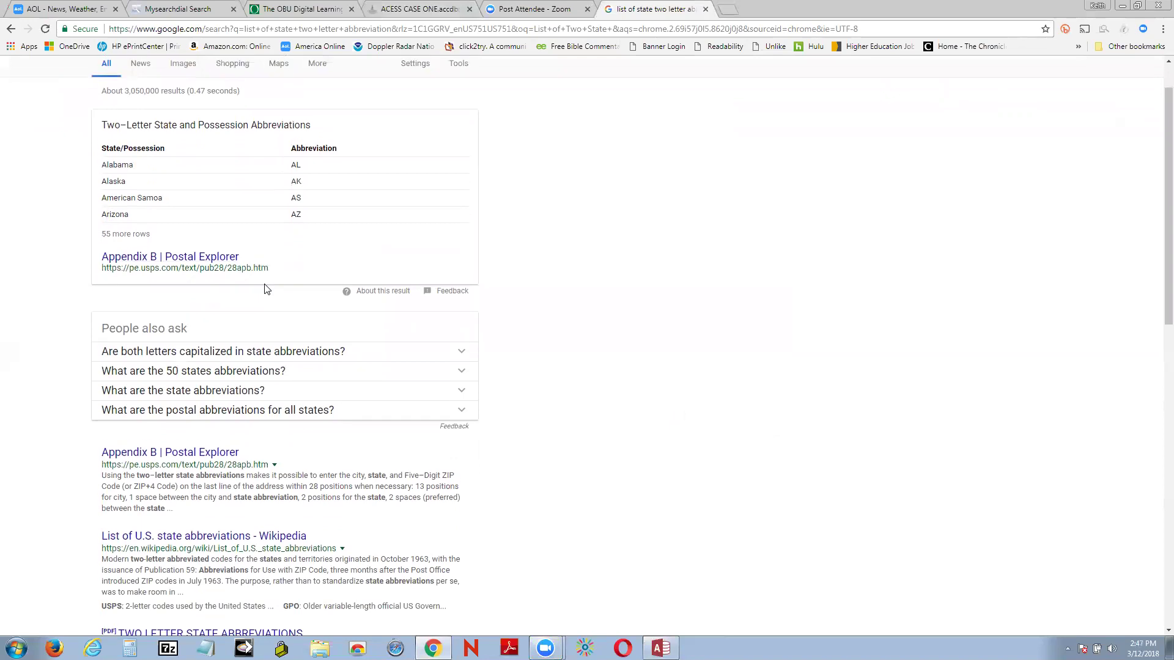
scroll(264, 289, "up", 1)
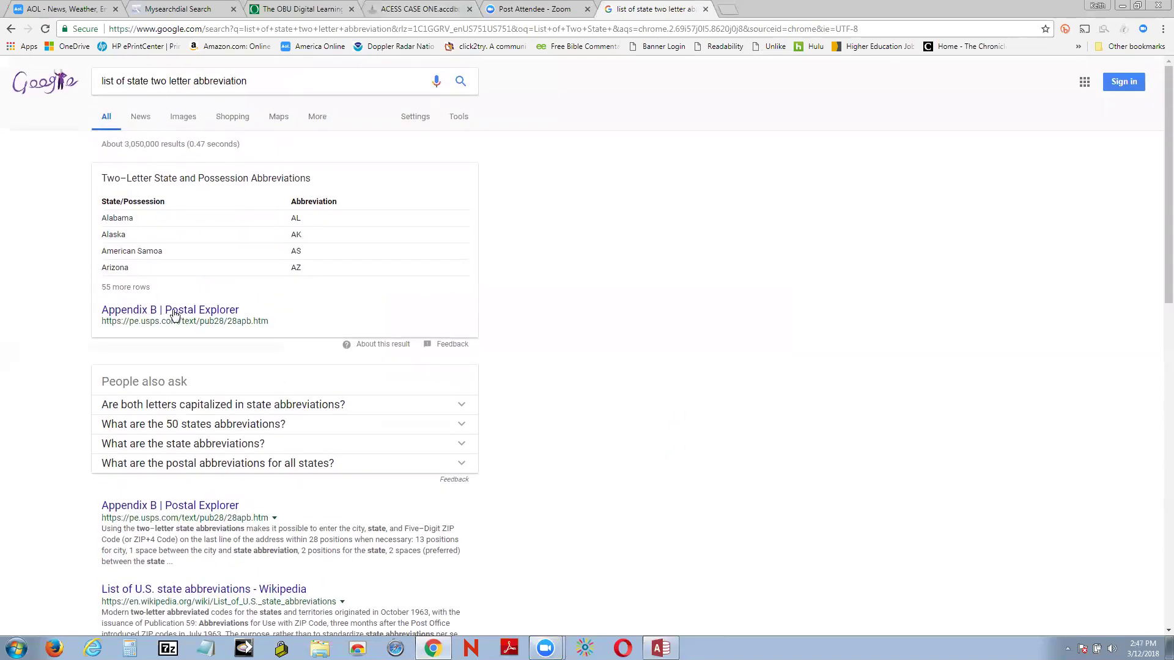
scroll(517, 322, "down", 2)
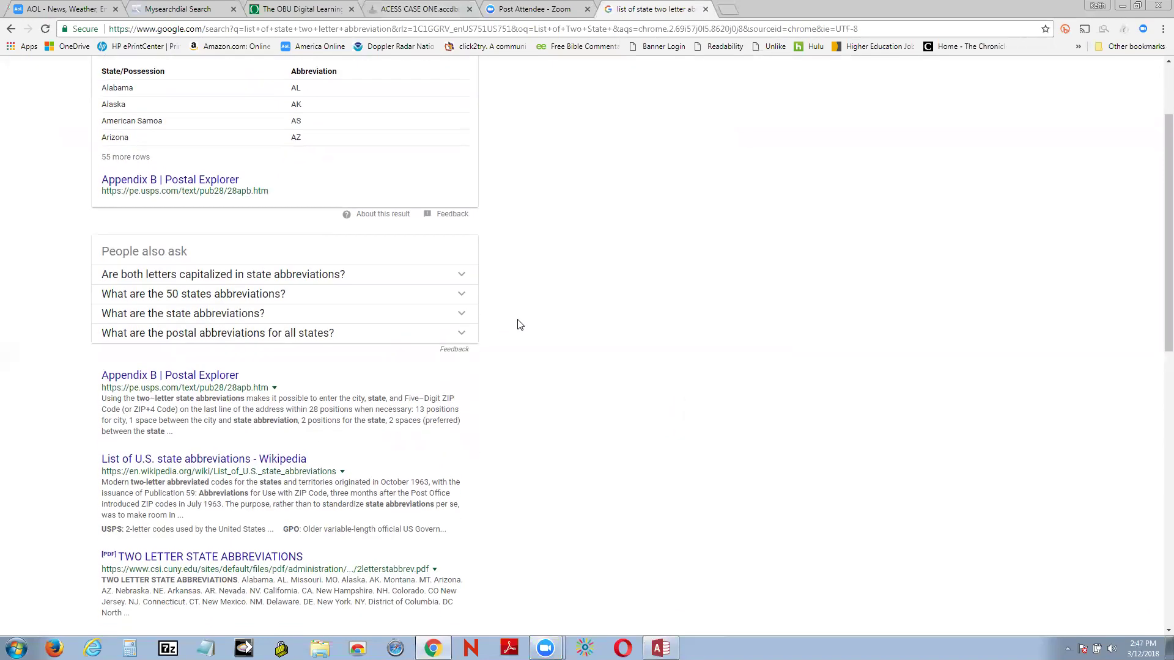
scroll(517, 324, "down", 2)
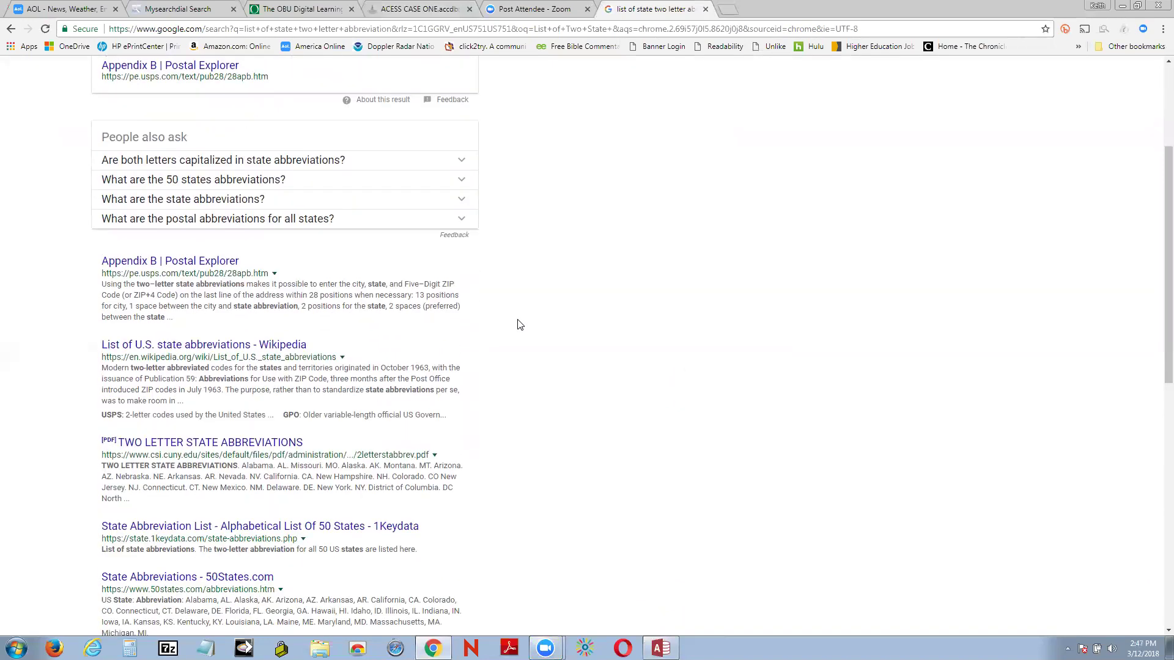
left_click(191, 346)
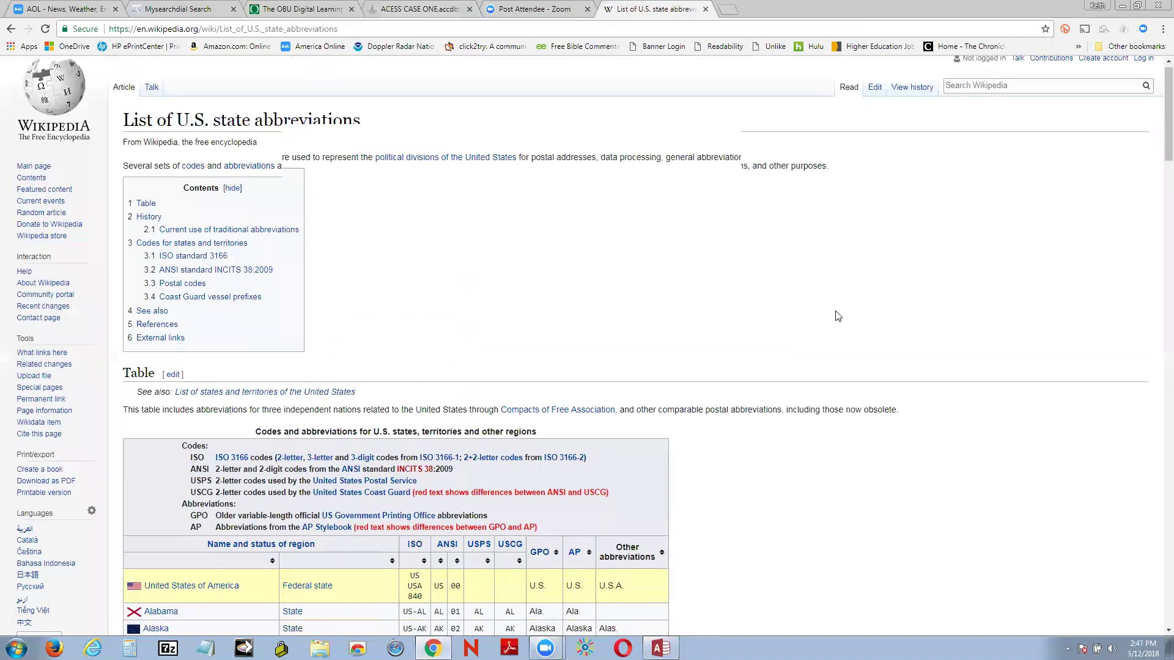
scroll(858, 304, "down", 5)
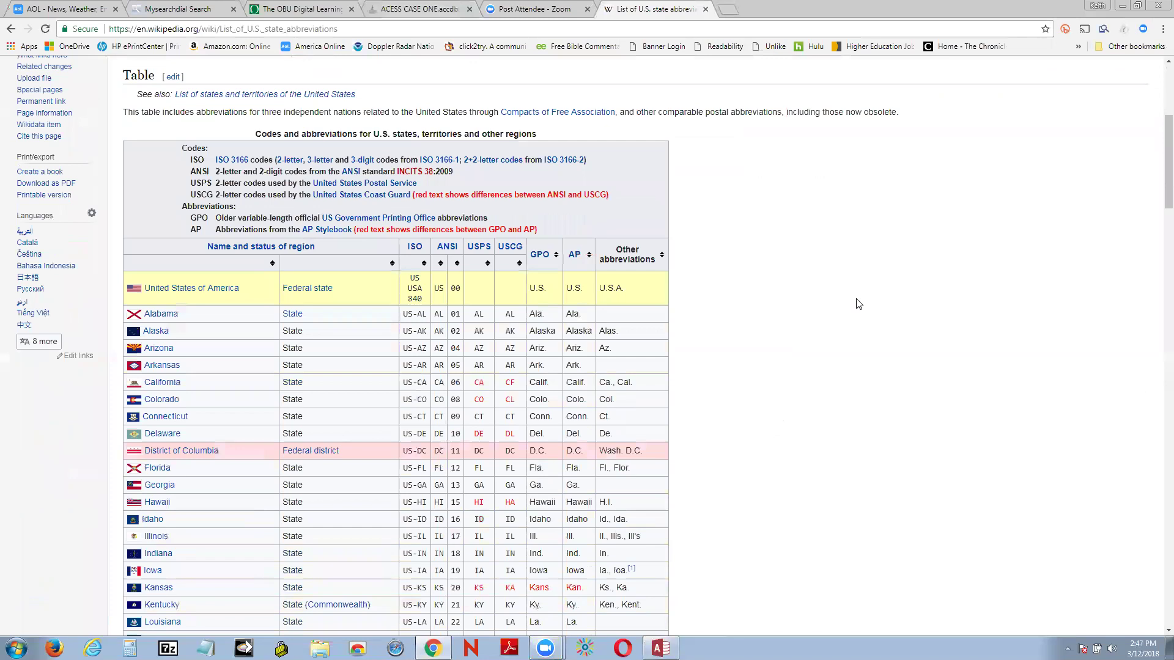
scroll(859, 304, "up", 5)
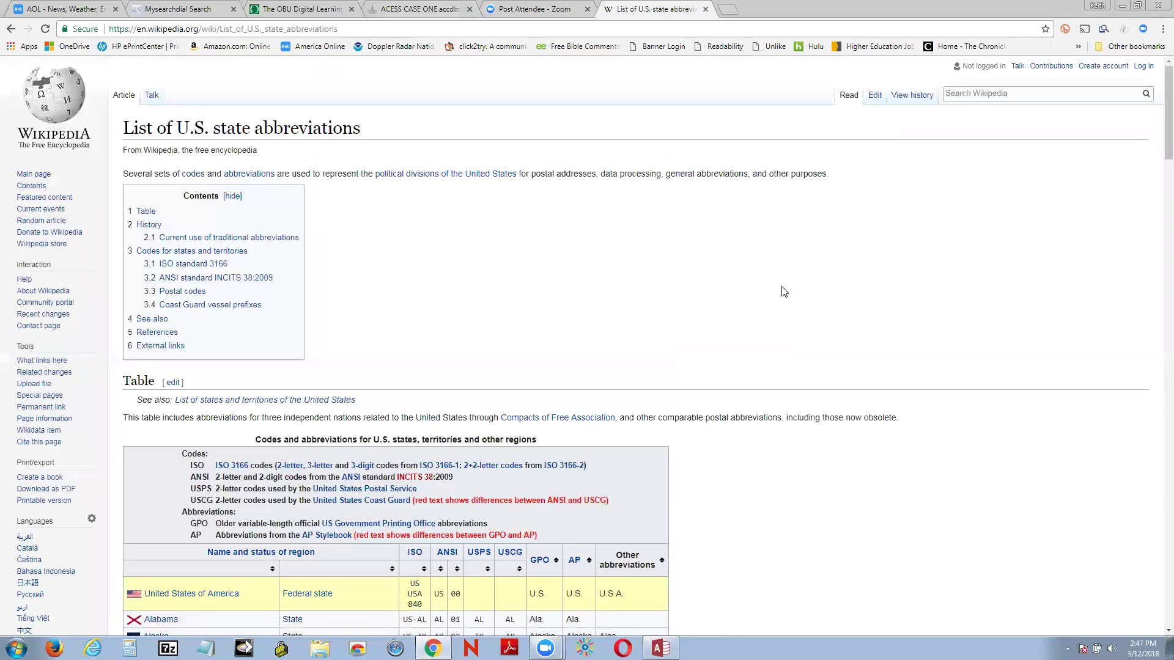
left_click(10, 29)
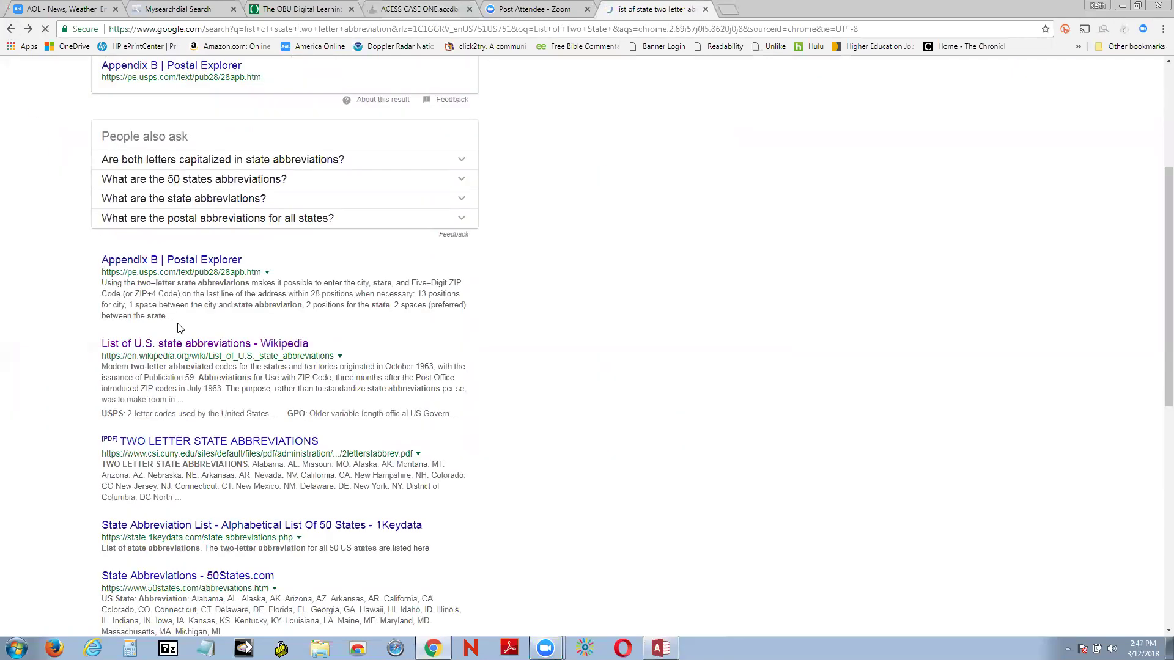
scroll(558, 410, "down", 3)
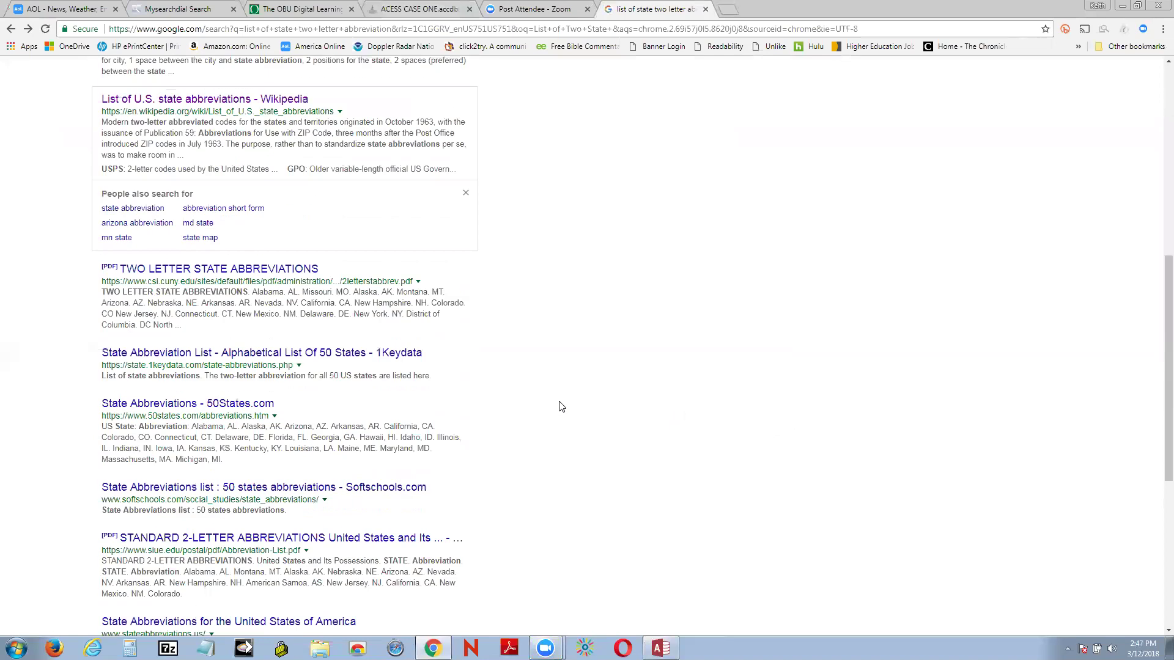
left_click(154, 360)
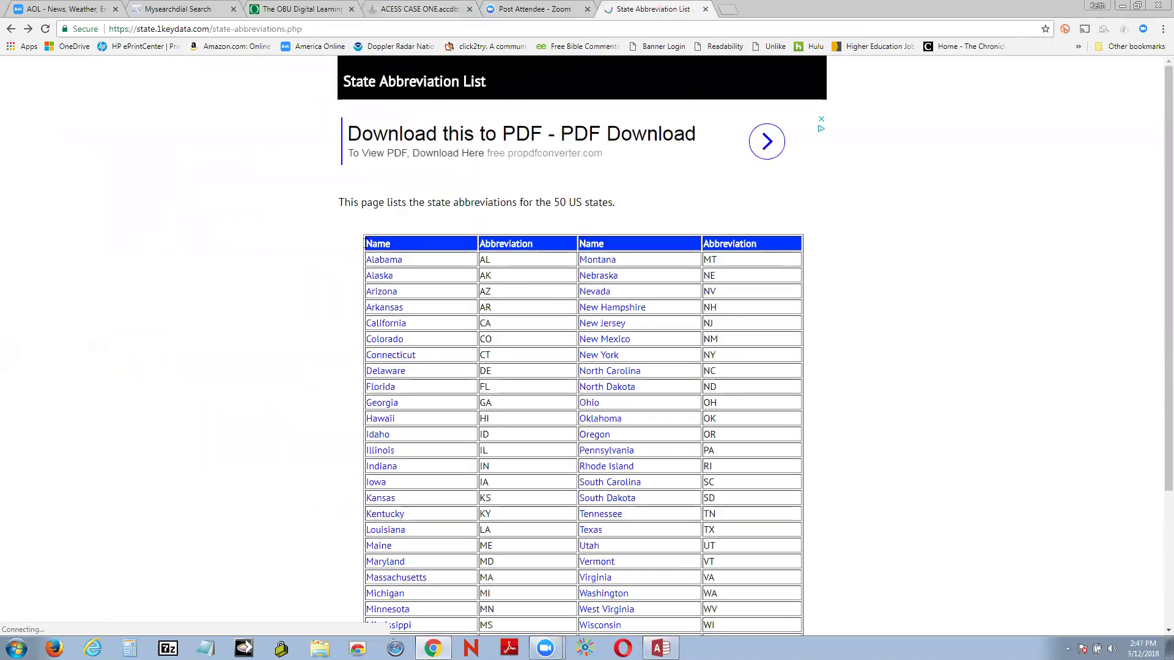
Step: Select the 1Keydata state name and abbreviation table and minimize Chrome
left_click_drag(366, 243, 852, 451)
scroll(852, 452, "up", 3)
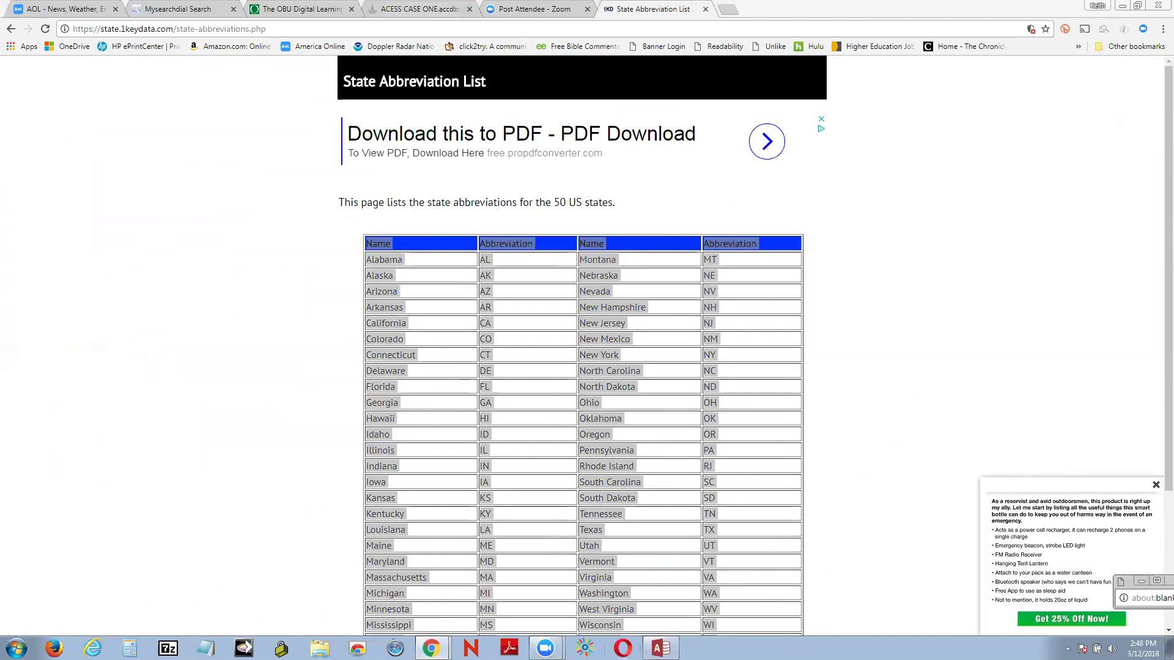
mouse_move(660, 648)
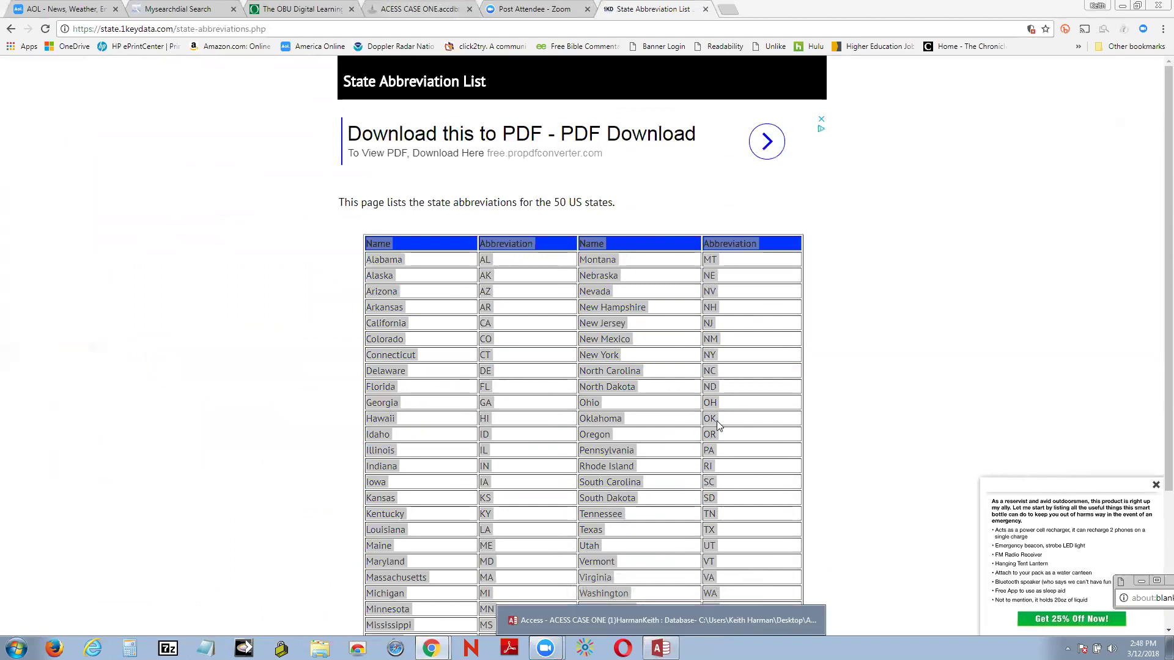
left_click(1126, 6)
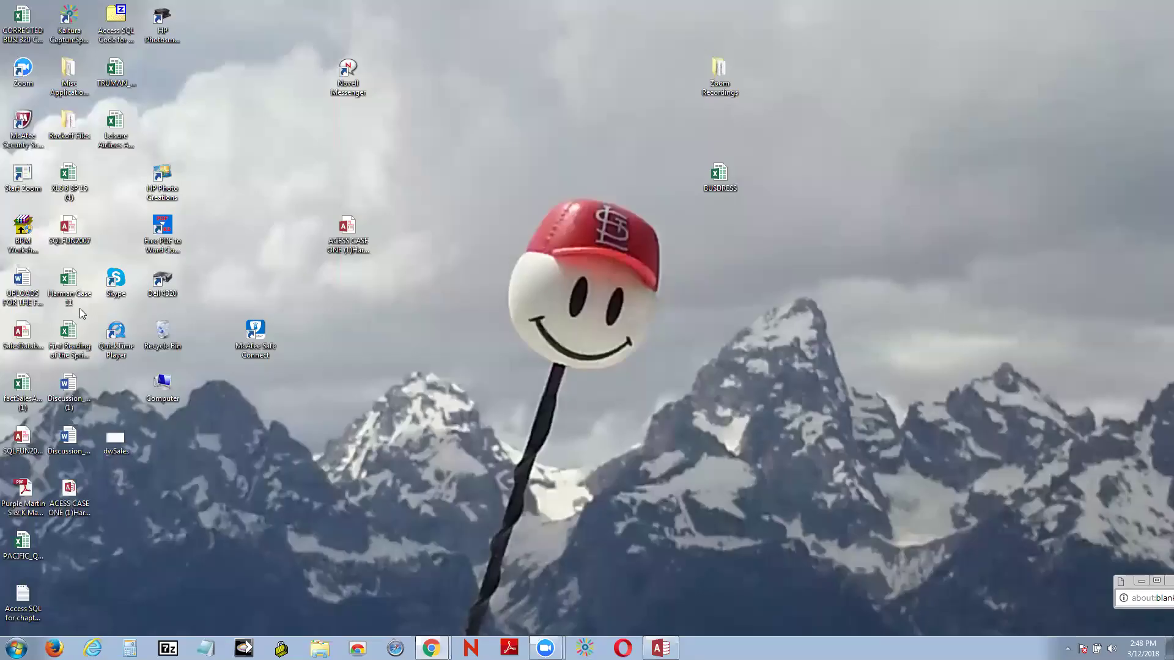
Step: Launch Excel 2013 from the Start menu with a blank workbook
left_click(16, 648)
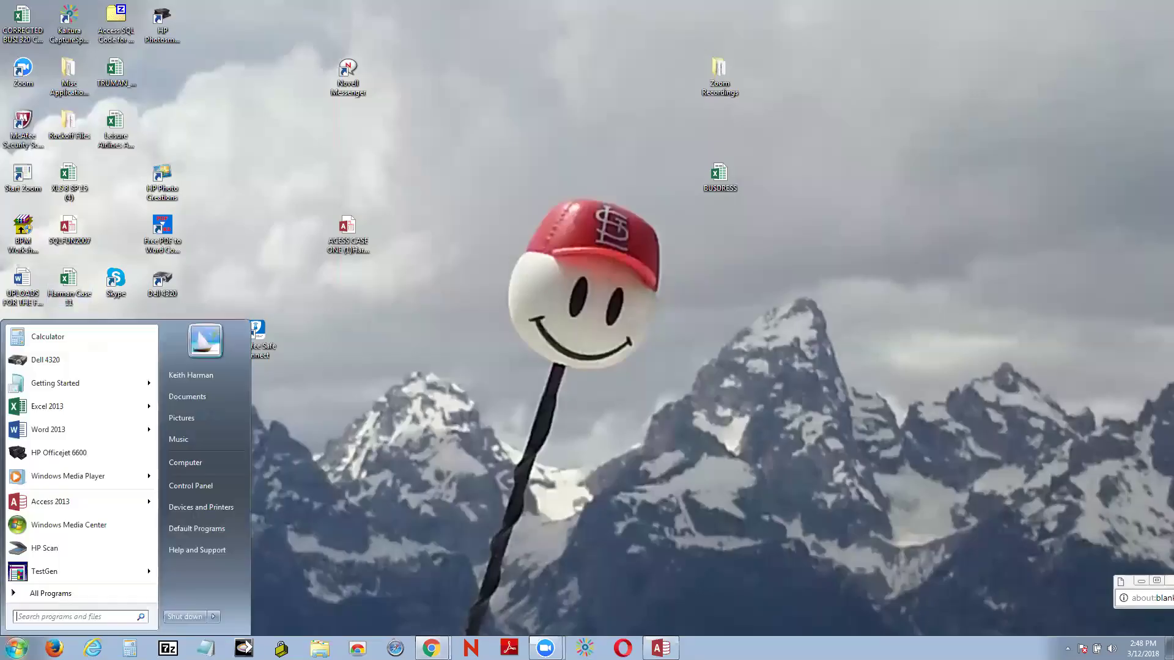
left_click(34, 408)
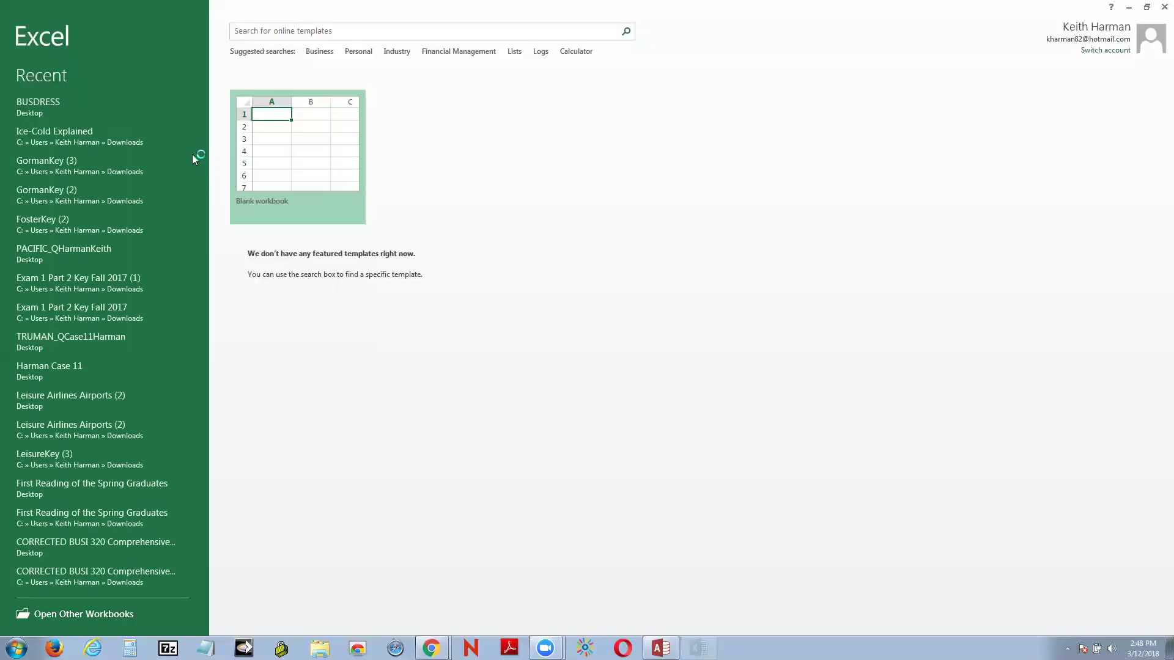
left_click(274, 176)
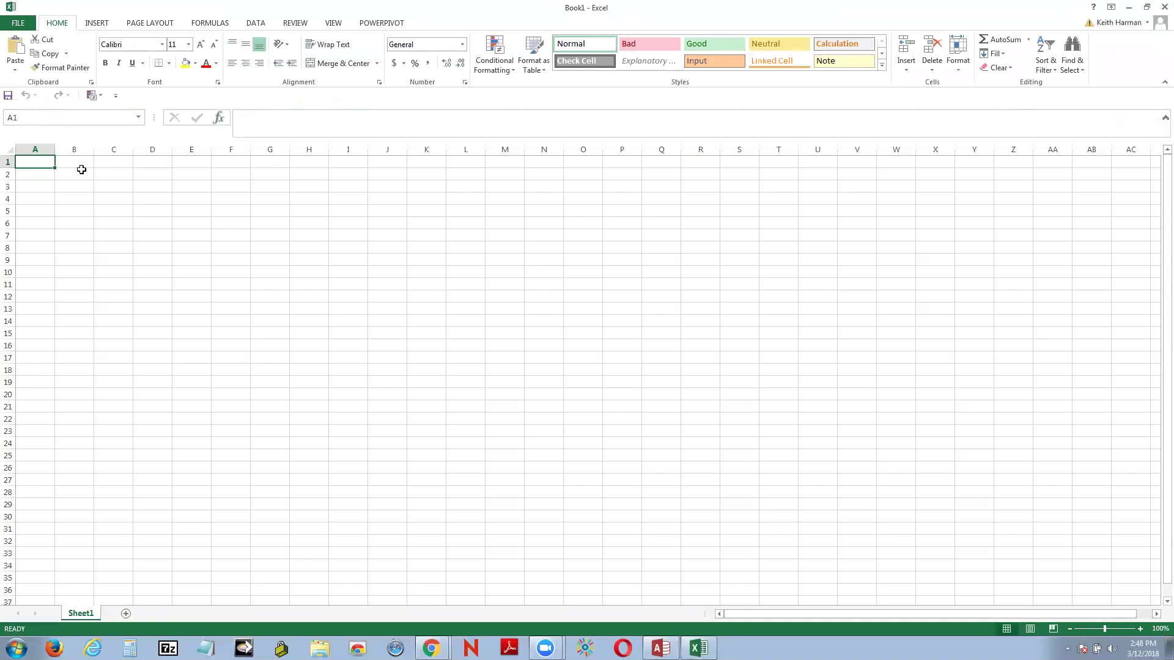
Step: Undo the accidental SQL text paste so Sheet1 is empty again
type("SELECT [NORTHAMPTON (Case 1)].COMPANY, [NORTHAMPTON (Case 1)].[FIRST NAME], [NORTHAMPTON (Case 1)].[LAST NAME] FROM [NORTHAMPTON (Case 1)] WHERE ((([NORTHAMPTON (Case 1)].CITY)=\"Kansas City\"));")
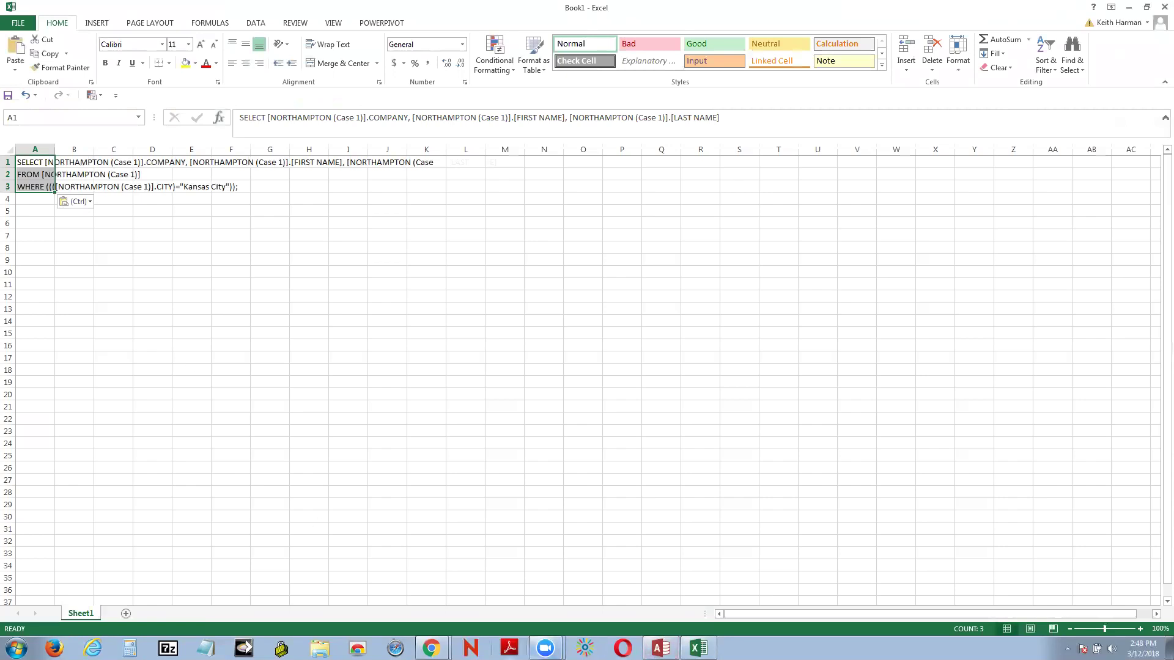
mouse_move(431, 646)
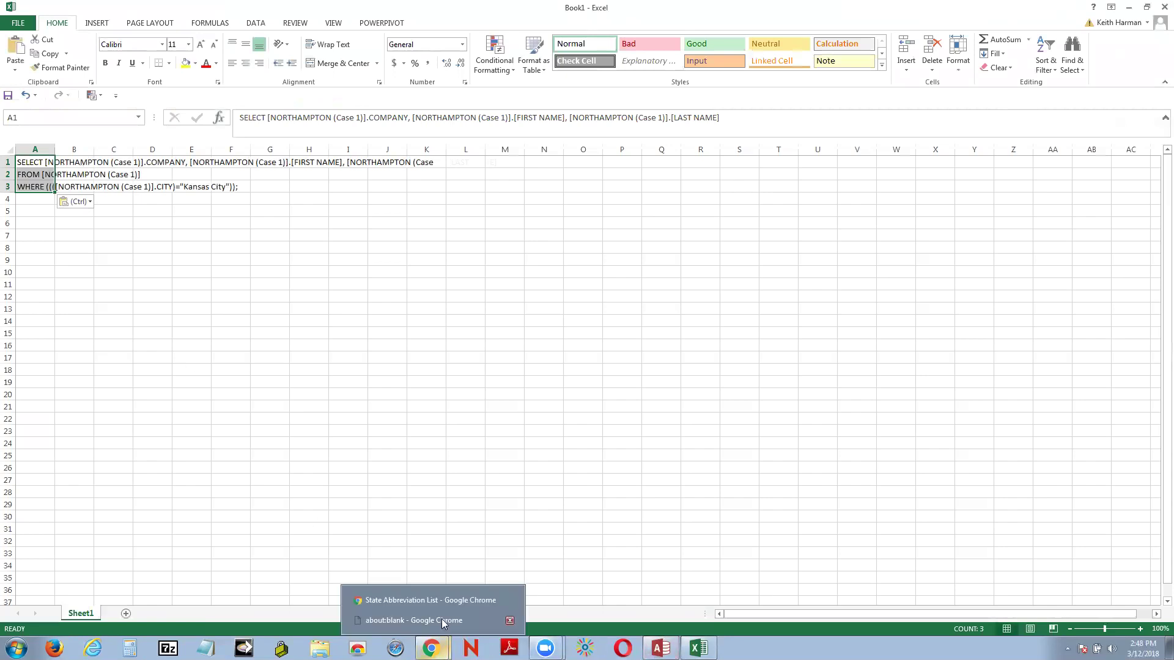
left_click(448, 599)
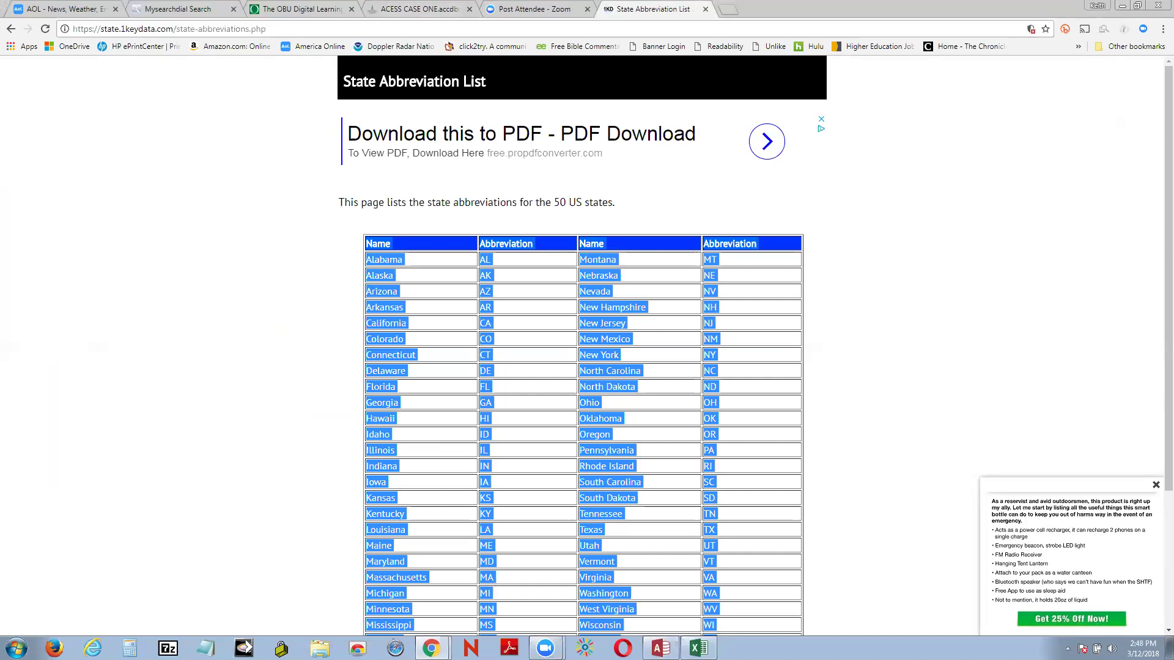
left_click(698, 647)
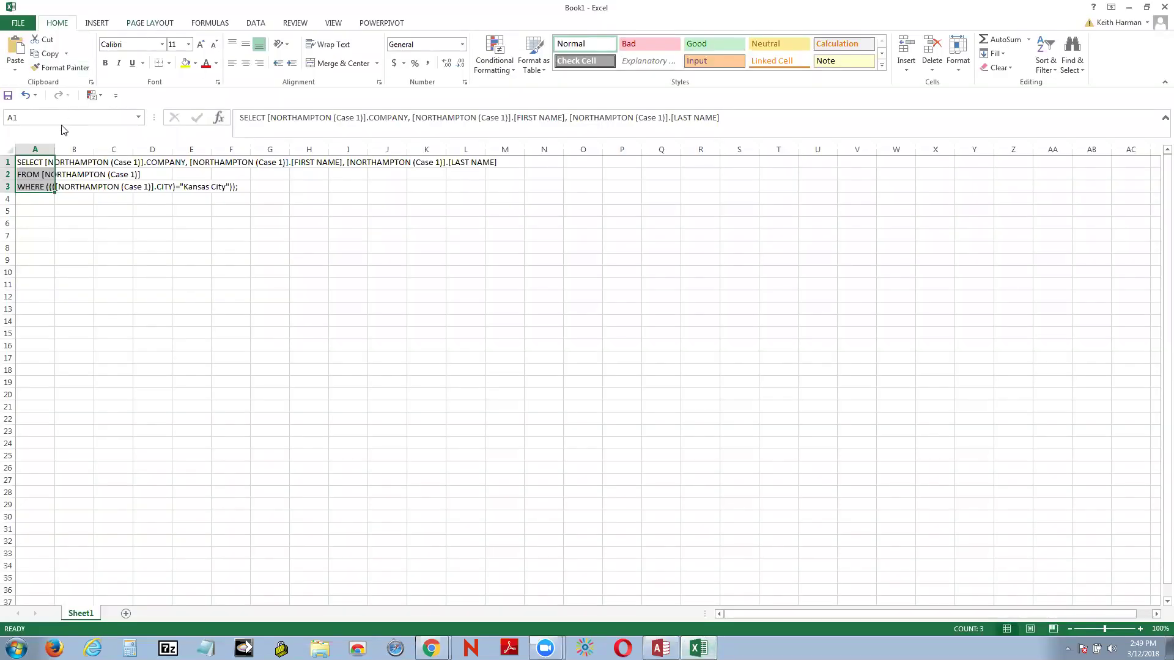
left_click(27, 95)
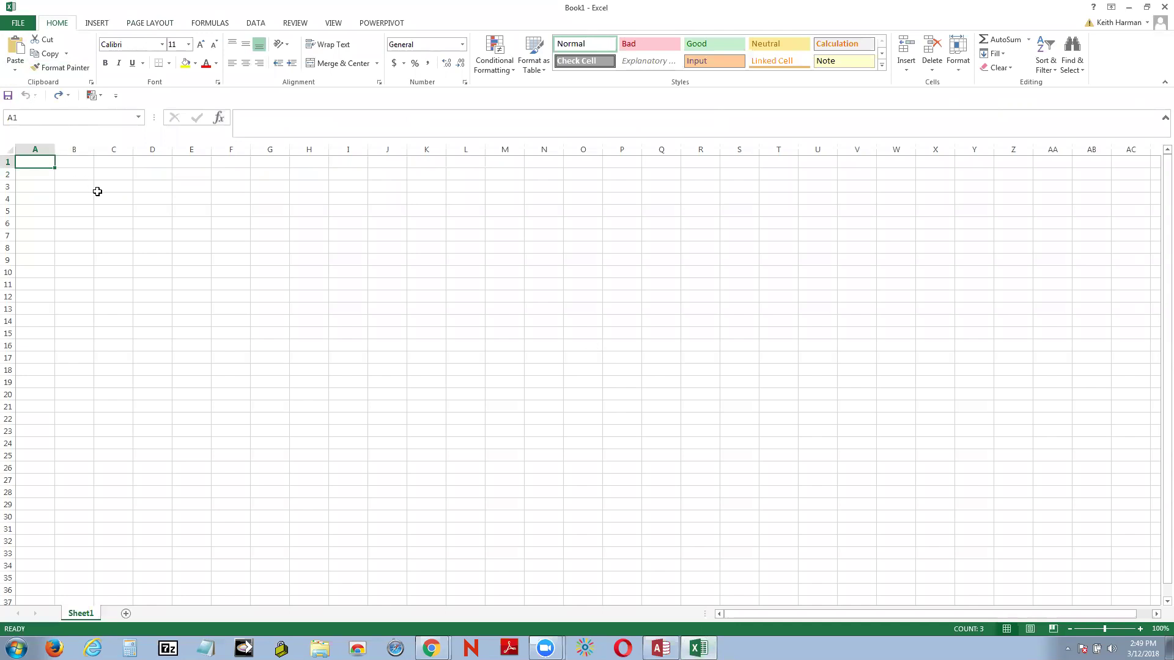
Step: Paste the state table into A1 and widen columns A and D so names fit
key("ctrl+v")
left_click(359, 333)
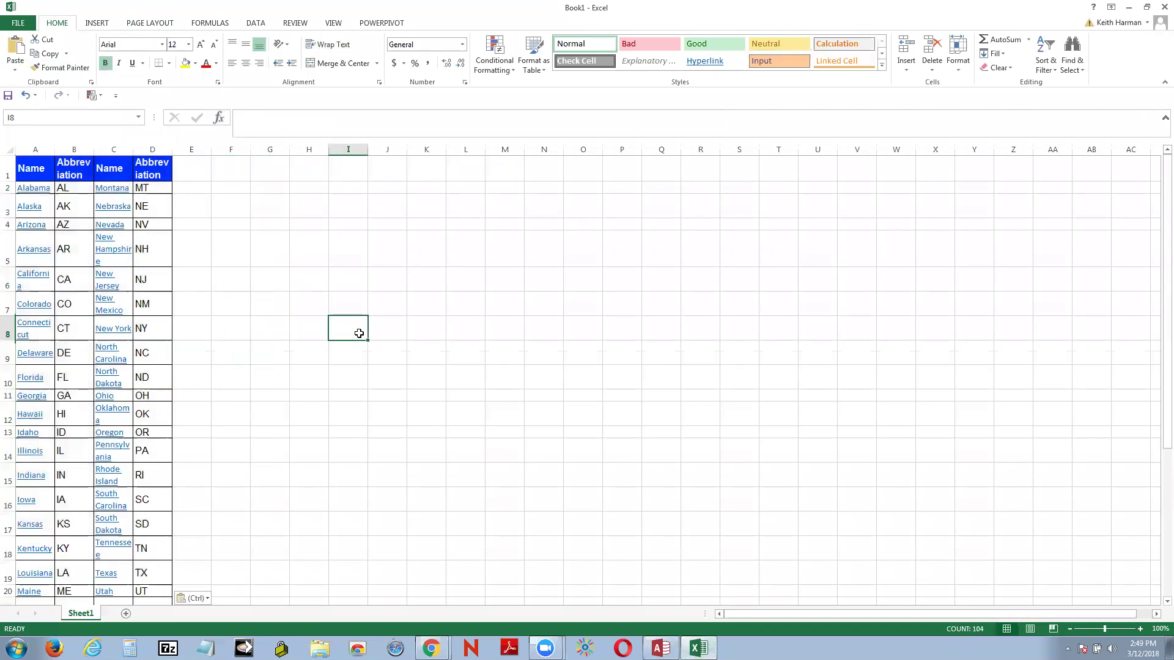
left_click_drag(172, 149, 126, 149)
left_click_drag(53, 151, 64, 150)
left_click(474, 275)
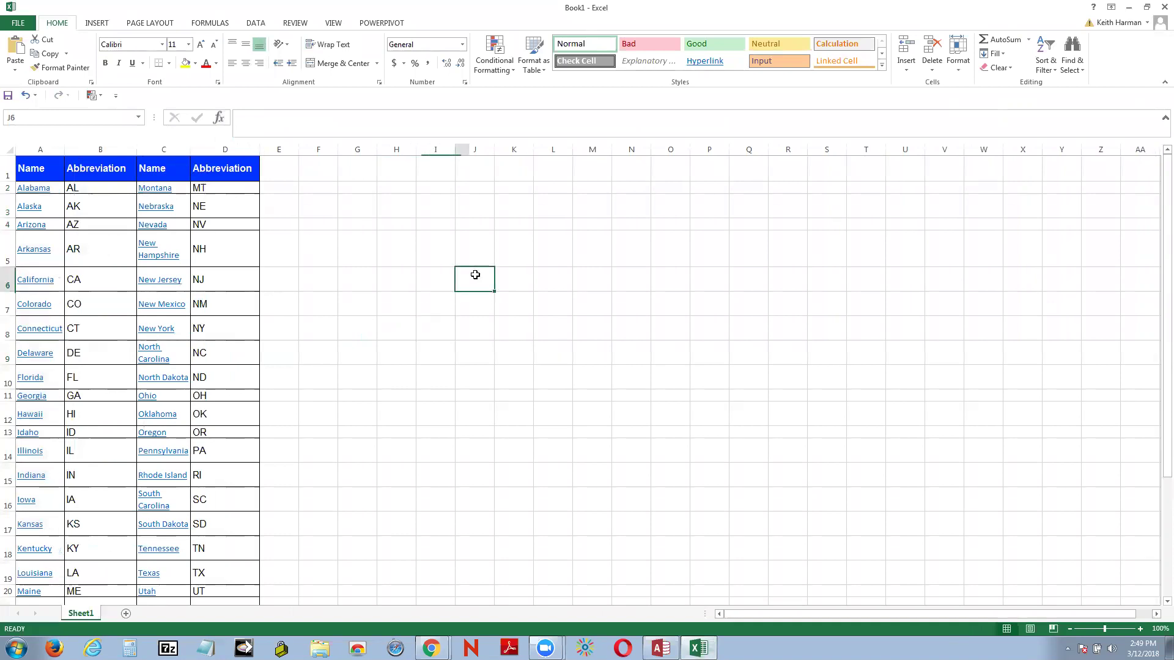
scroll(475, 275, "down", 1)
scroll(475, 275, "up", 1)
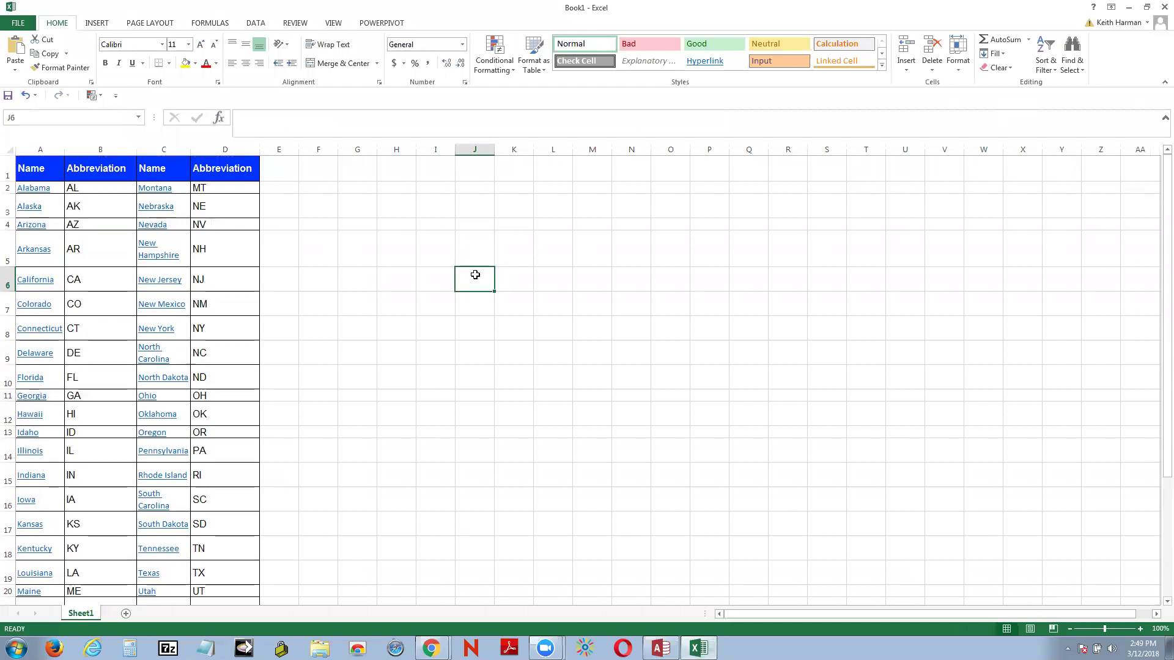
scroll(475, 275, "down", 1)
scroll(475, 274, "up", 4)
scroll(337, 251, "down", 6)
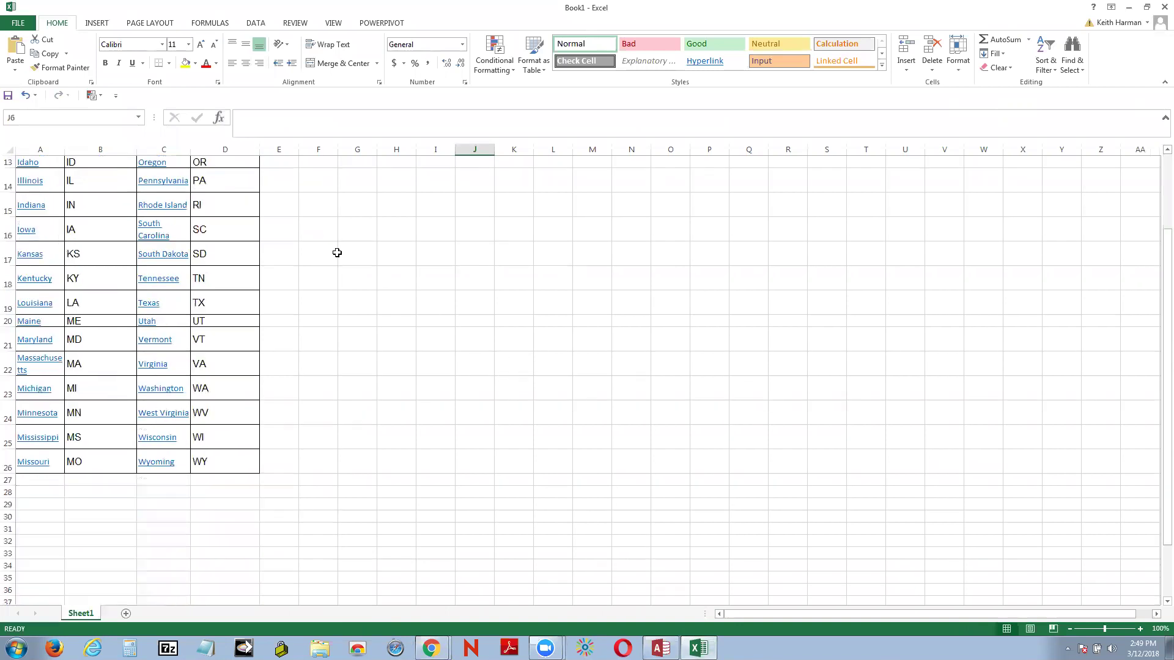
scroll(336, 252, "up", 6)
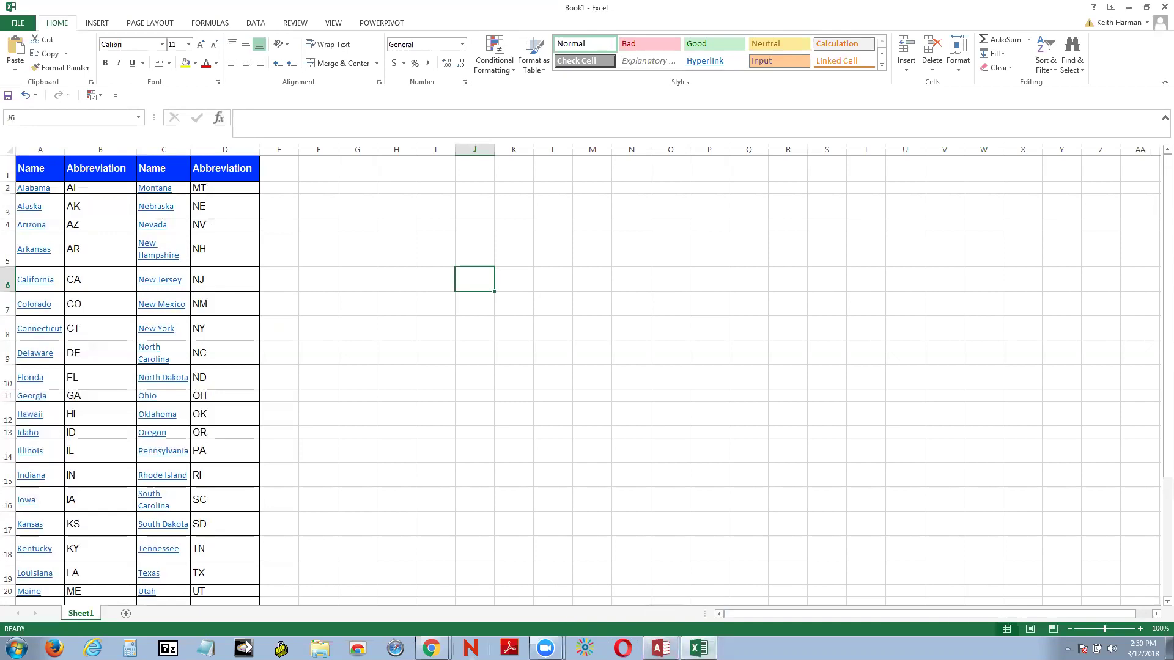
Step: Go back from the 1Keydata page to the Google state abbreviation results
mouse_move(431, 648)
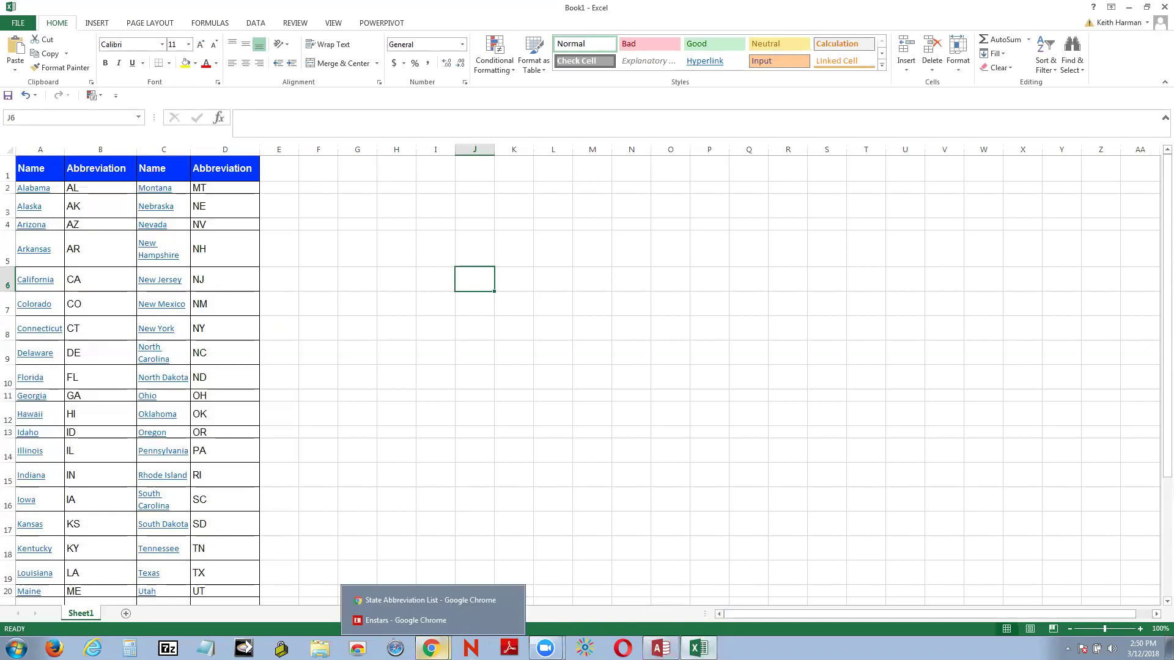
left_click(439, 606)
scroll(130, 217, "down", 3)
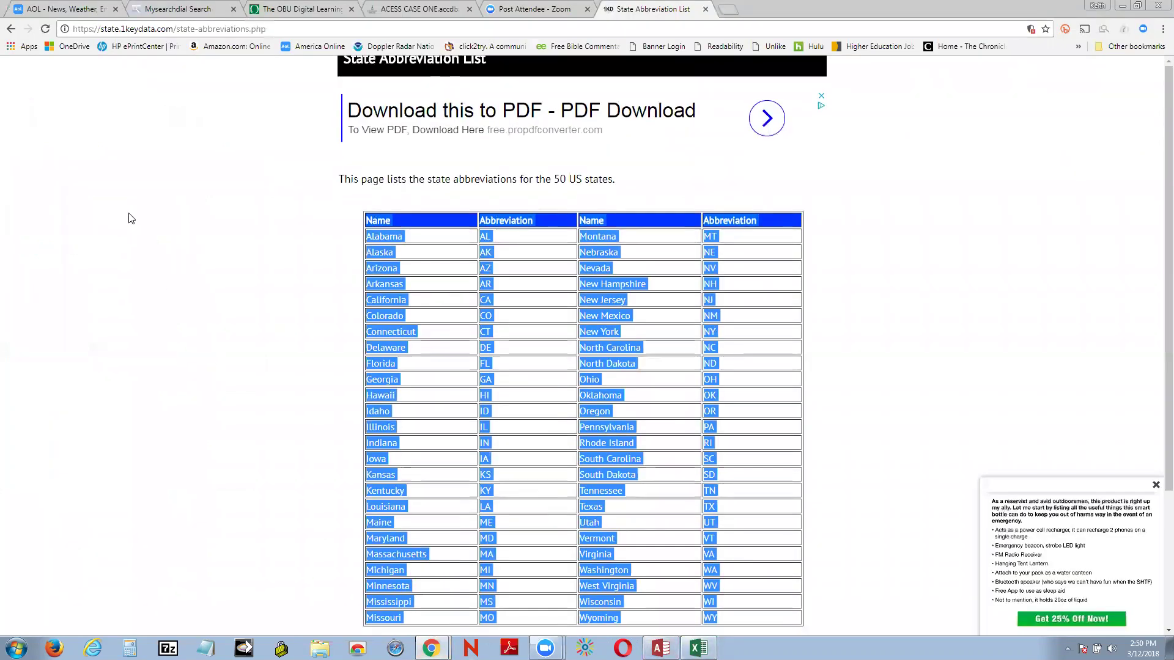
scroll(129, 217, "up", 3)
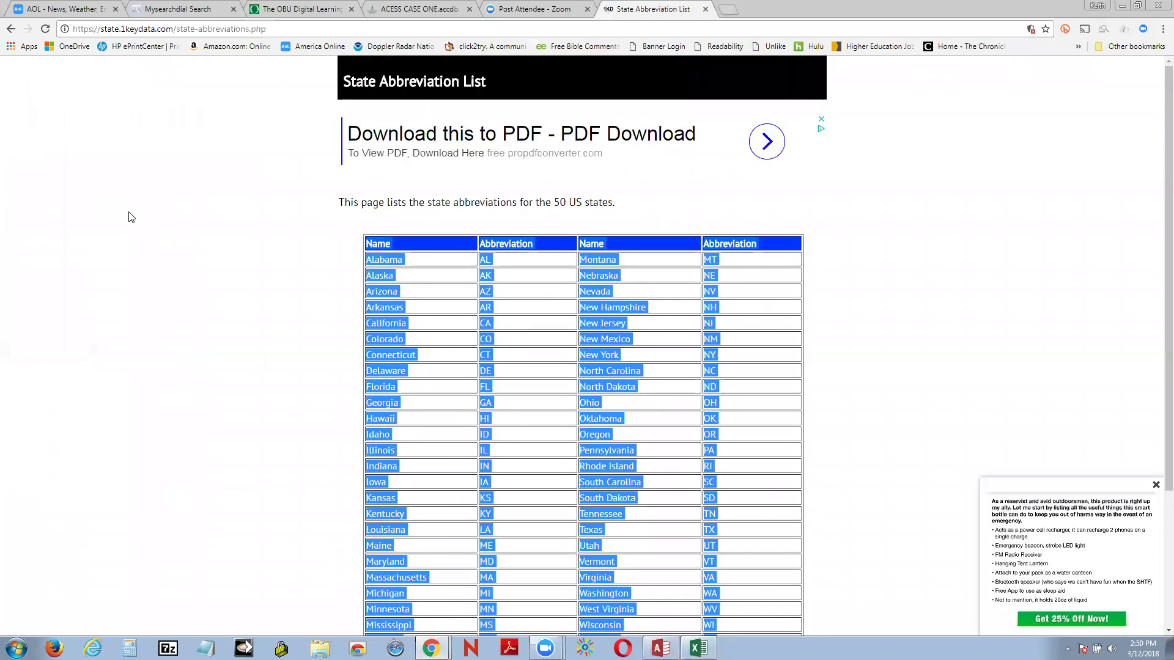
left_click(12, 29)
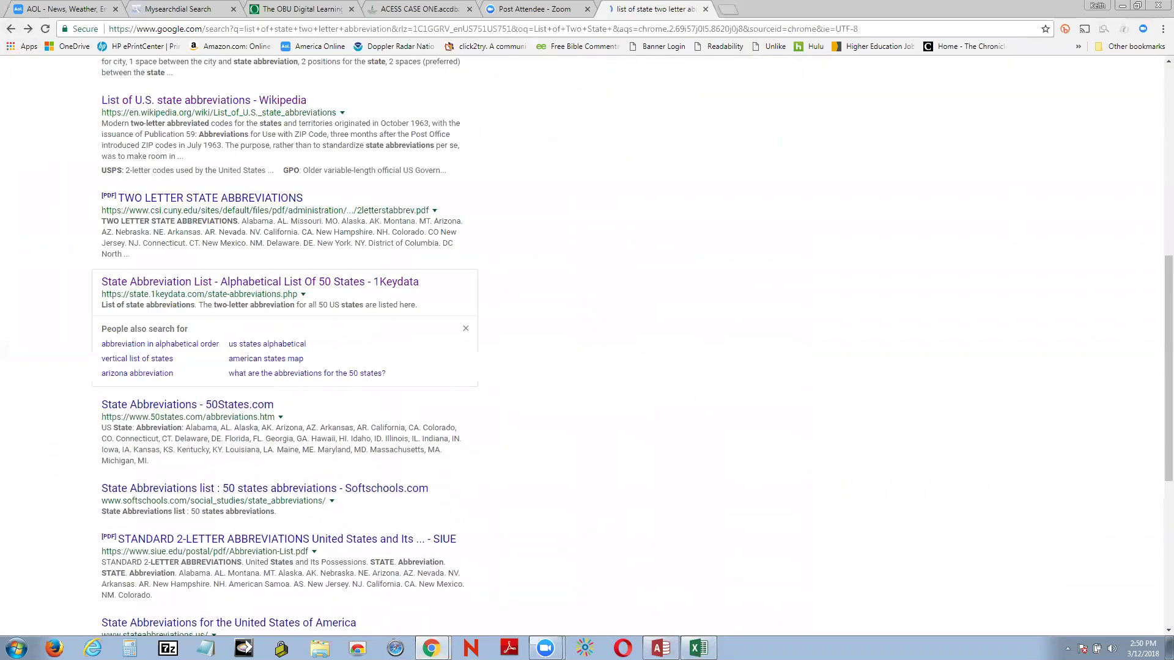
Step: Undo the four column widenings and the state table paste in Excel
left_click(698, 648)
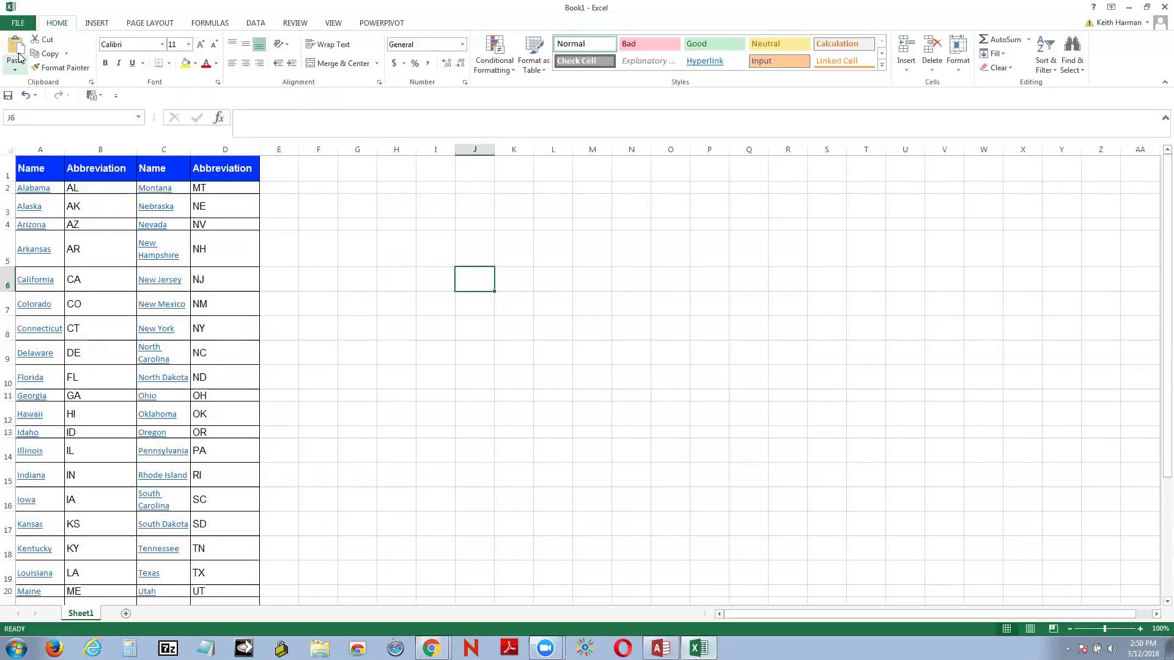
left_click(26, 95)
left_click(26, 96)
left_click(26, 96)
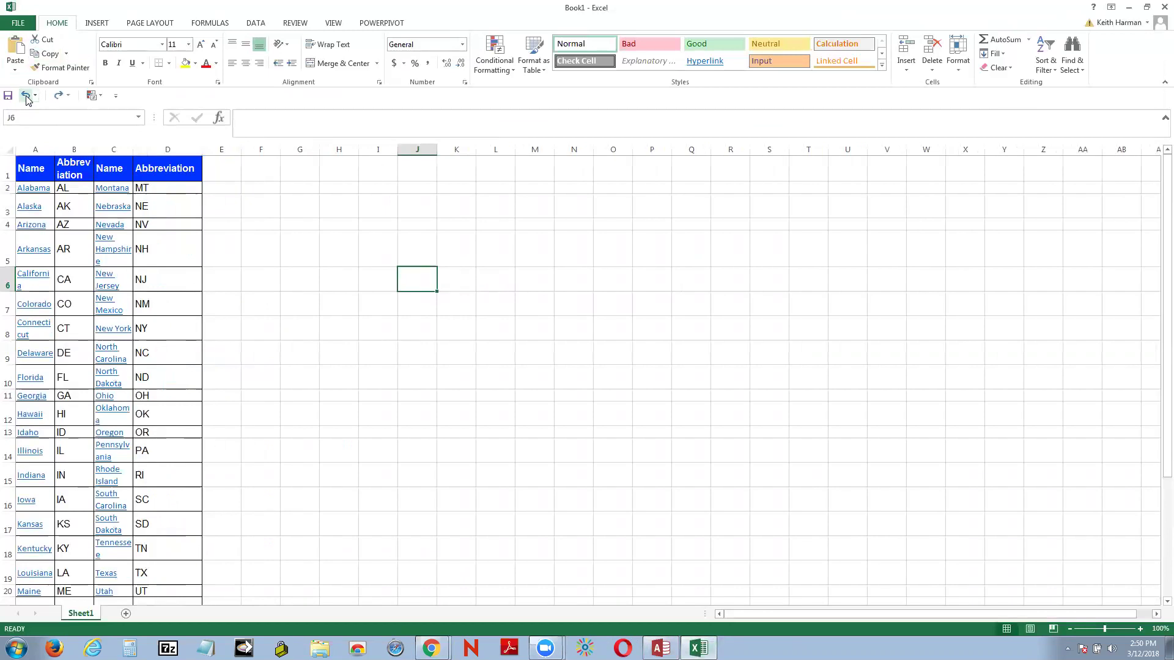
left_click(25, 96)
left_click(25, 96)
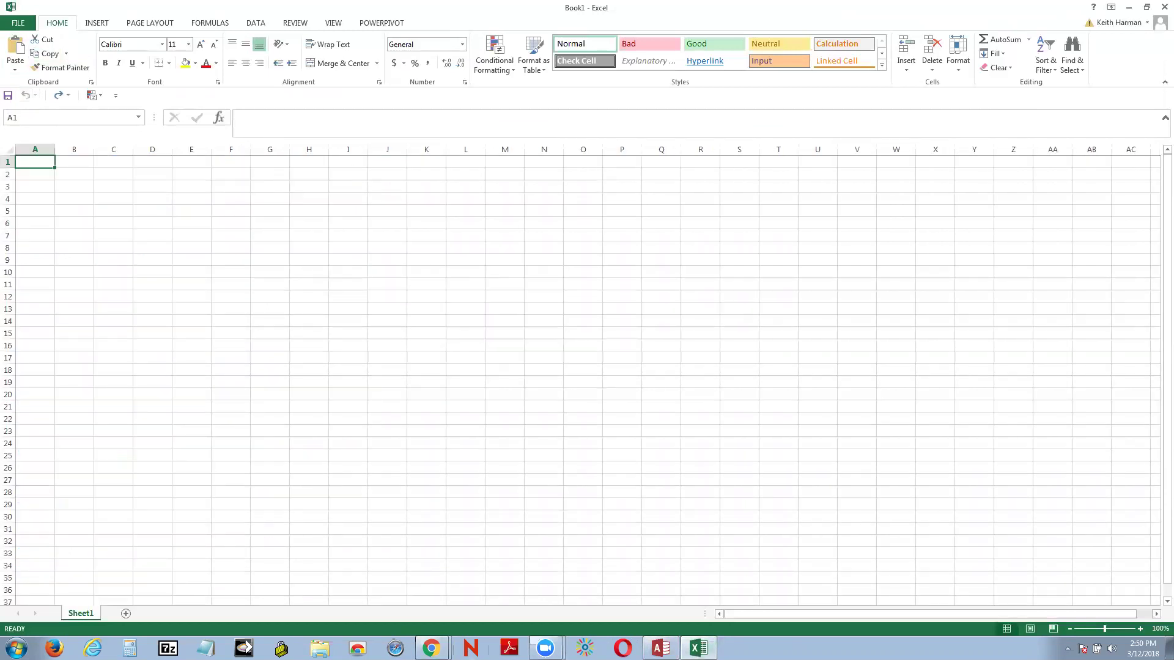
Step: Check the Wikipedia list, then open the SoftSchools state abbreviations list instead
mouse_move(429, 645)
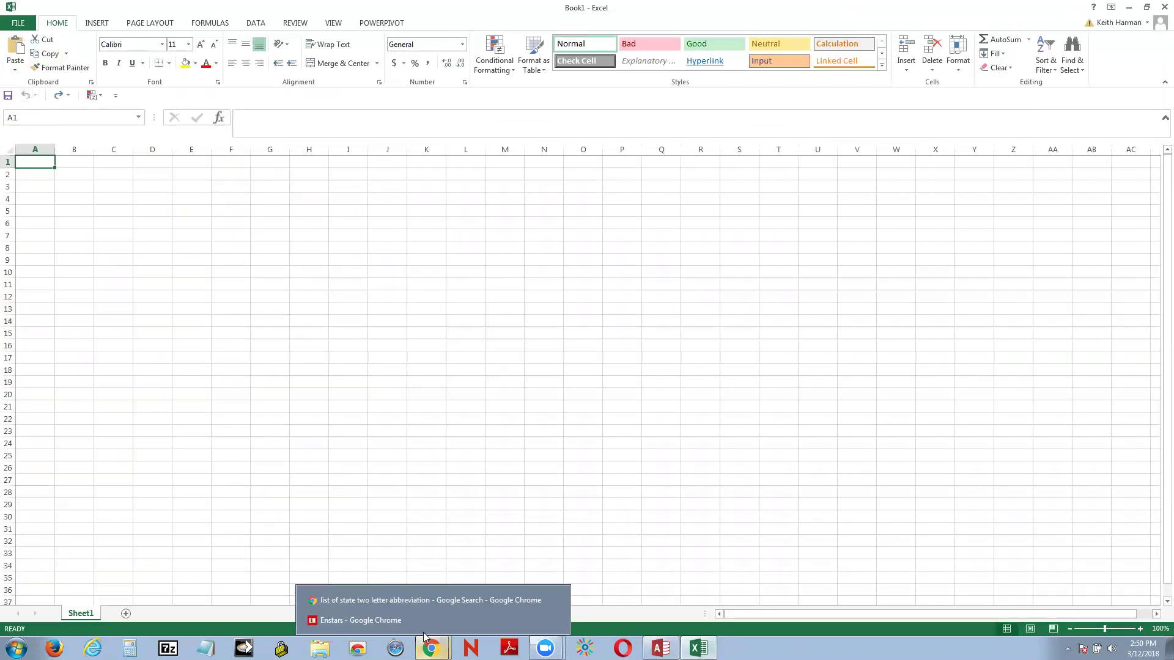
left_click(445, 600)
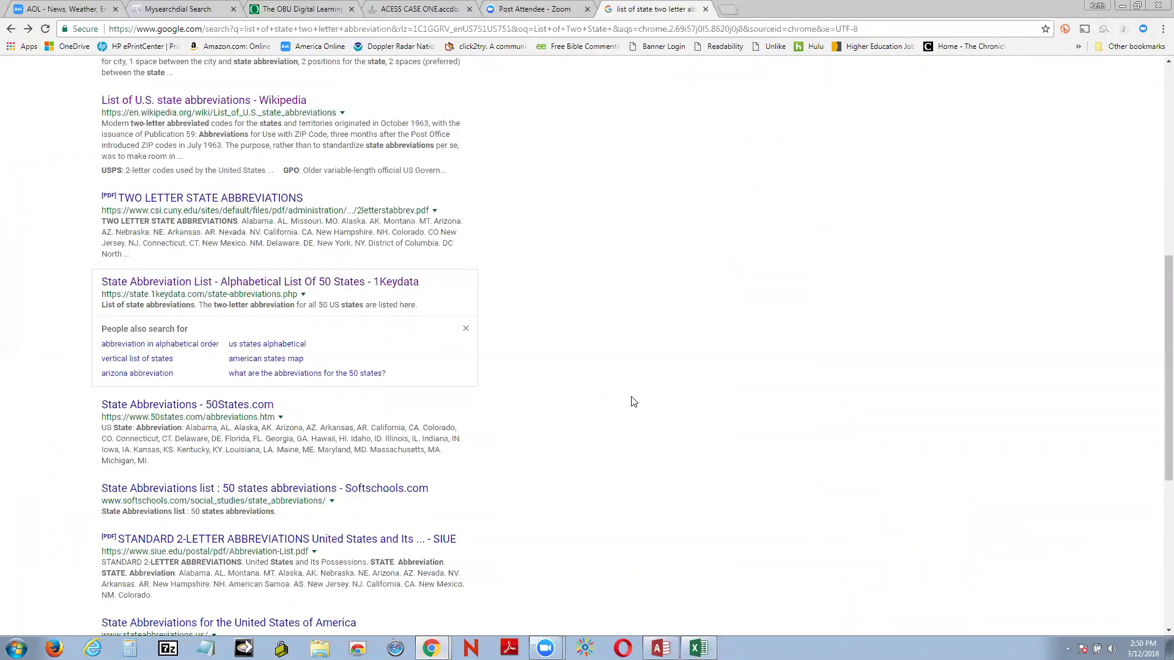
left_click(191, 102)
scroll(956, 511, "down", 5)
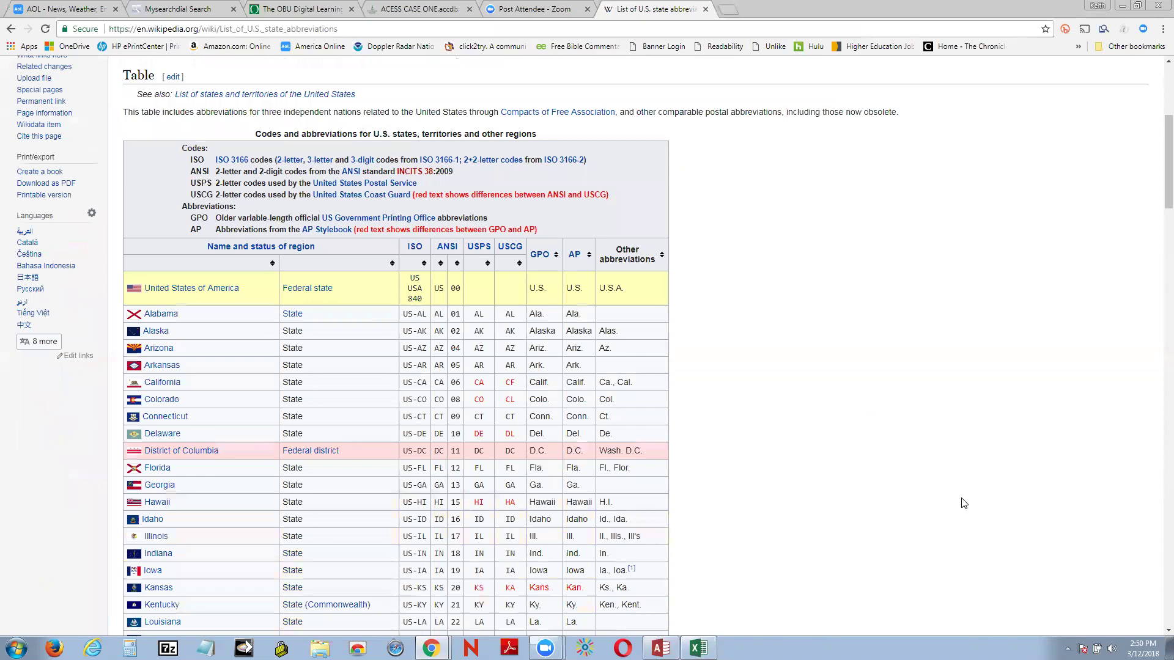
left_click(11, 29)
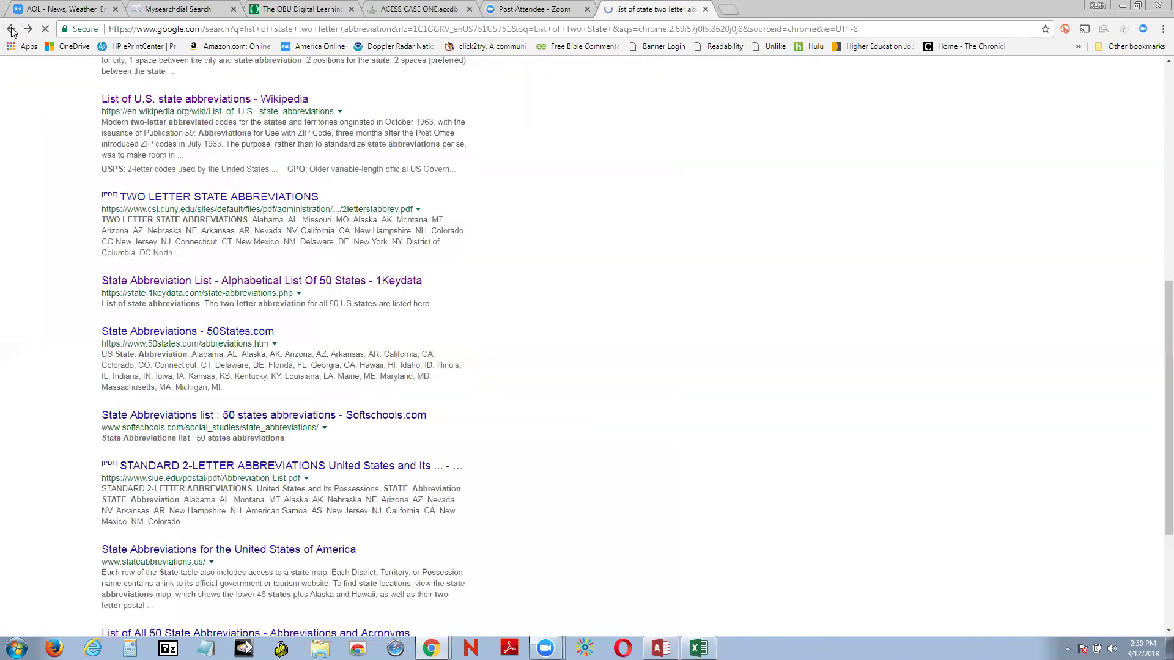
scroll(537, 592, "down", 3)
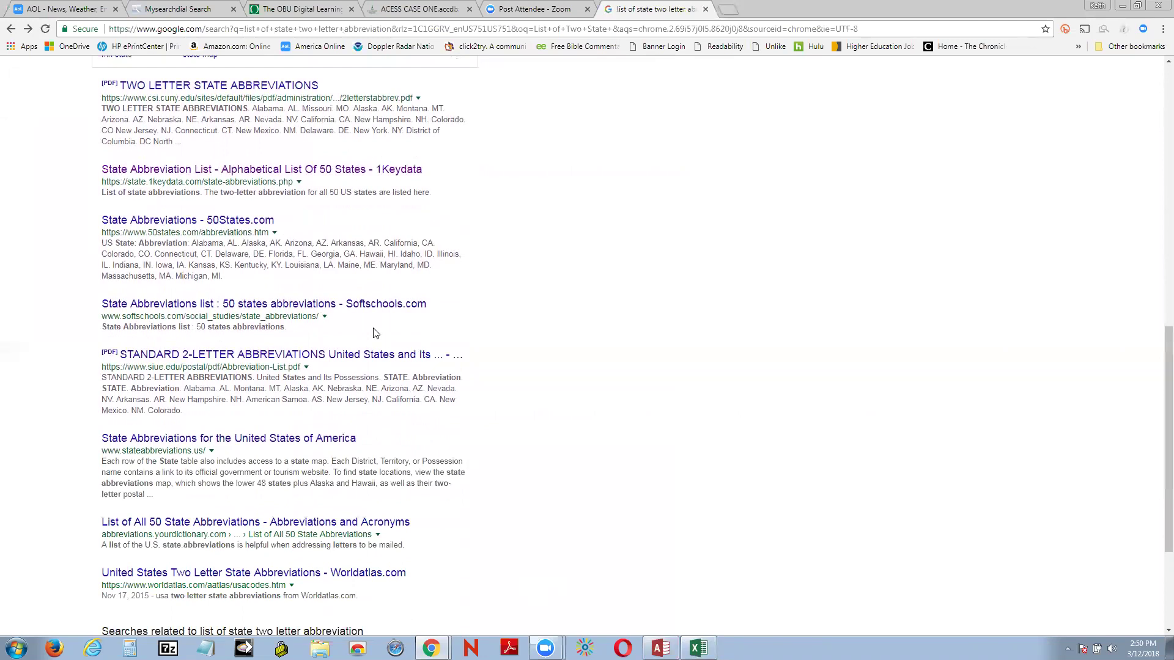
left_click(247, 303)
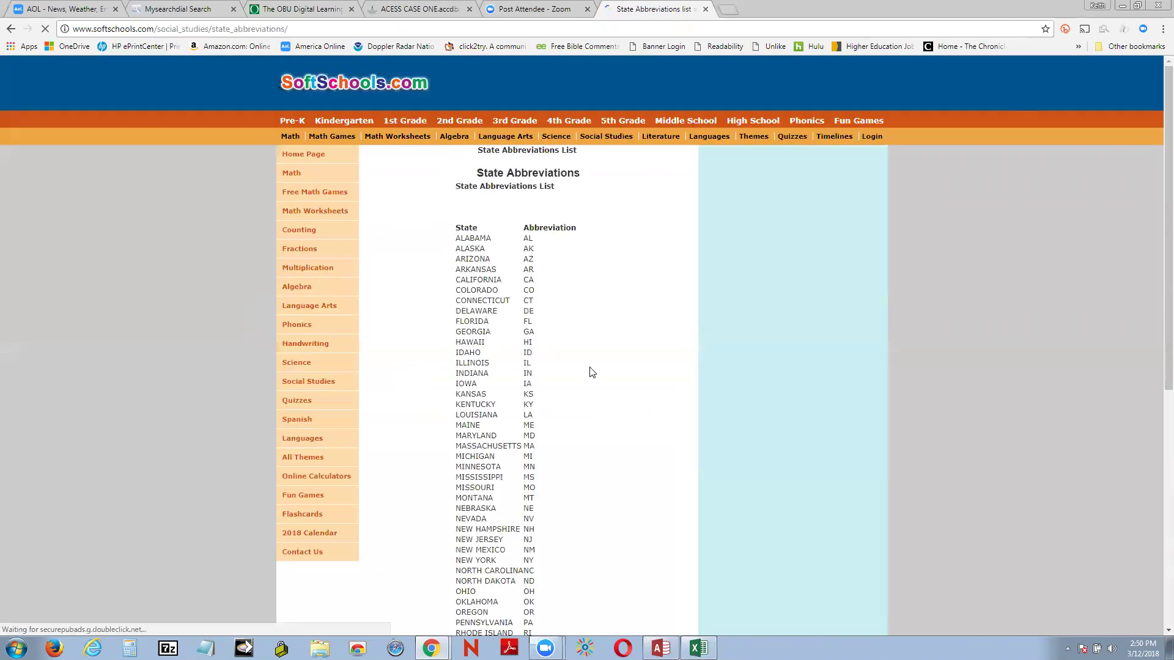
Step: Select the SoftSchools state list from ALABAMA to WYOMING and bring Excel's Book1 forward
left_click_drag(456, 227, 561, 620)
scroll(561, 620, "down", 4)
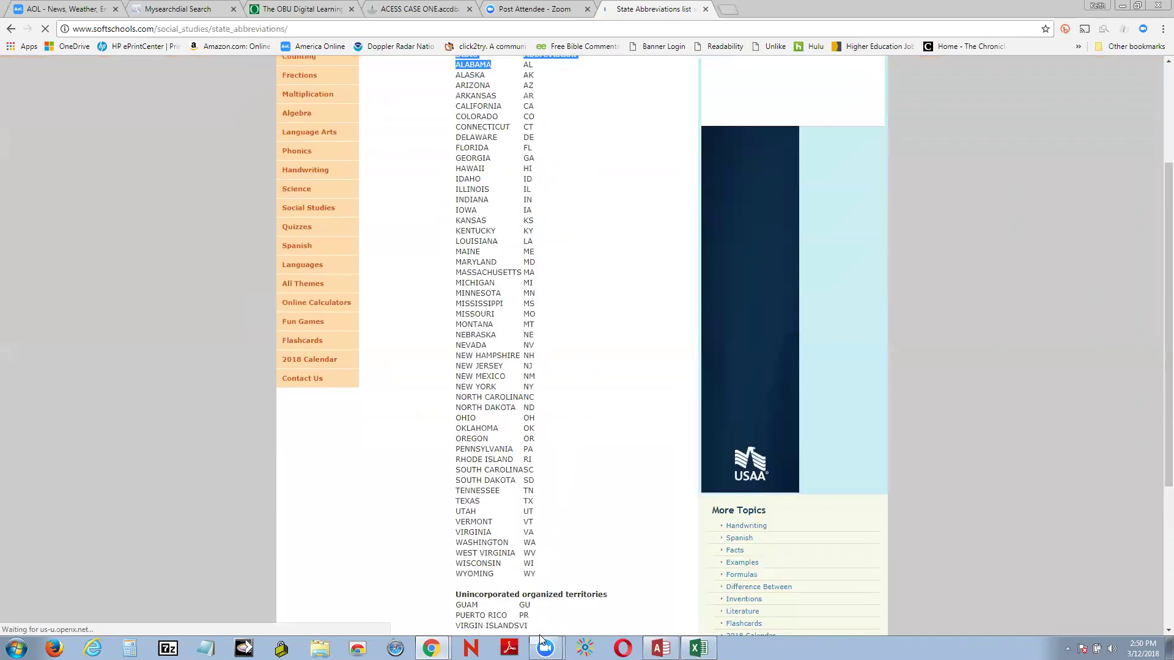
left_click(536, 541)
left_click_drag(536, 541, 537, 517)
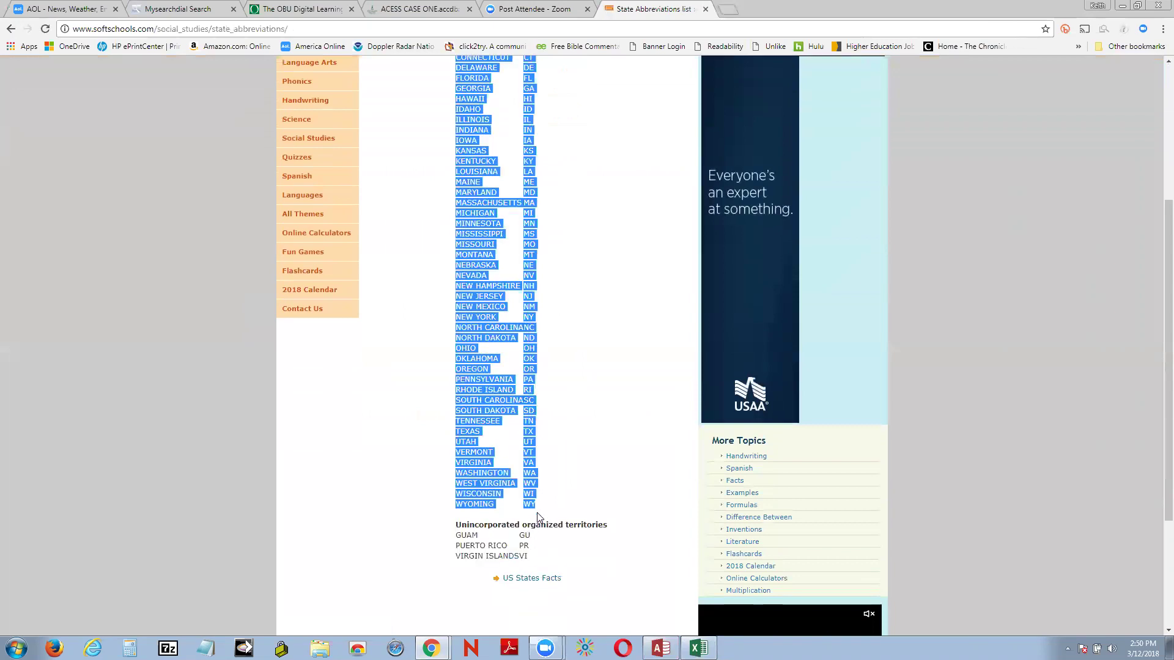
scroll(623, 511, "up", 4)
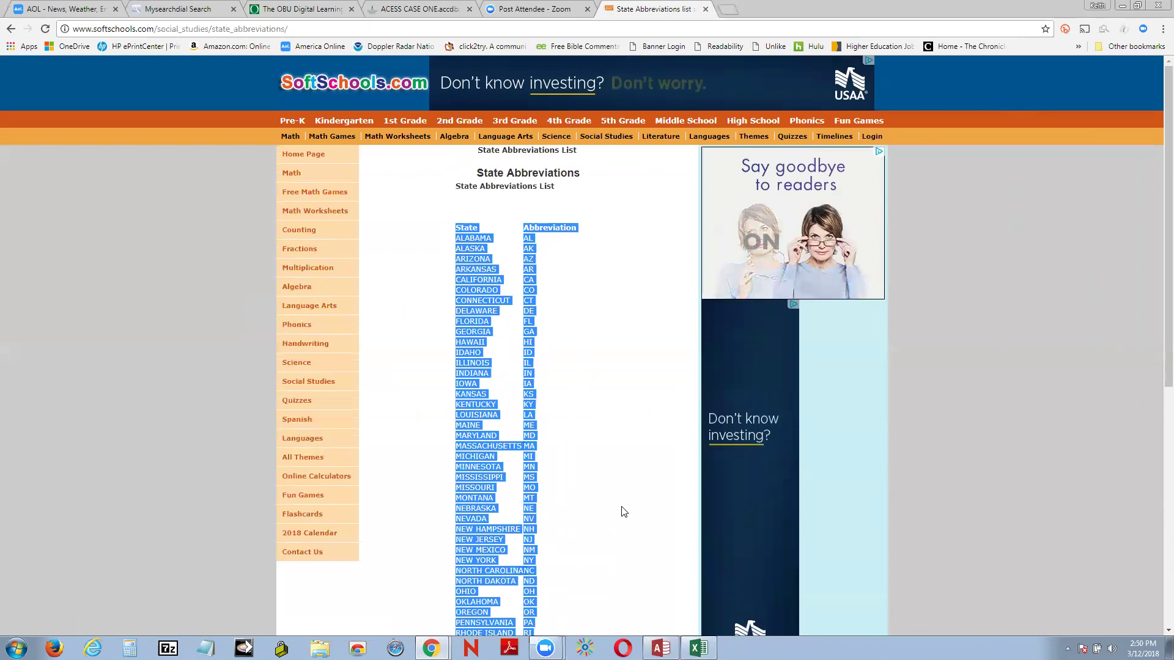
left_click(698, 648)
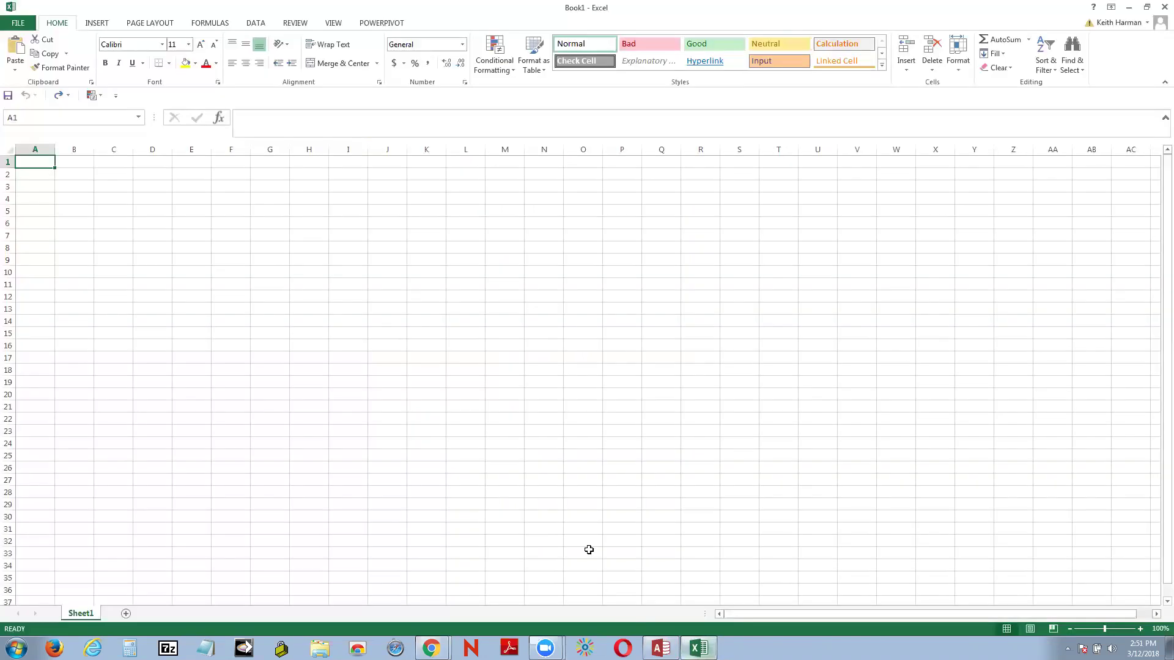
Step: Paste the state list into A1, undo the run-together result, and return to SoftSchools
left_click(14, 49)
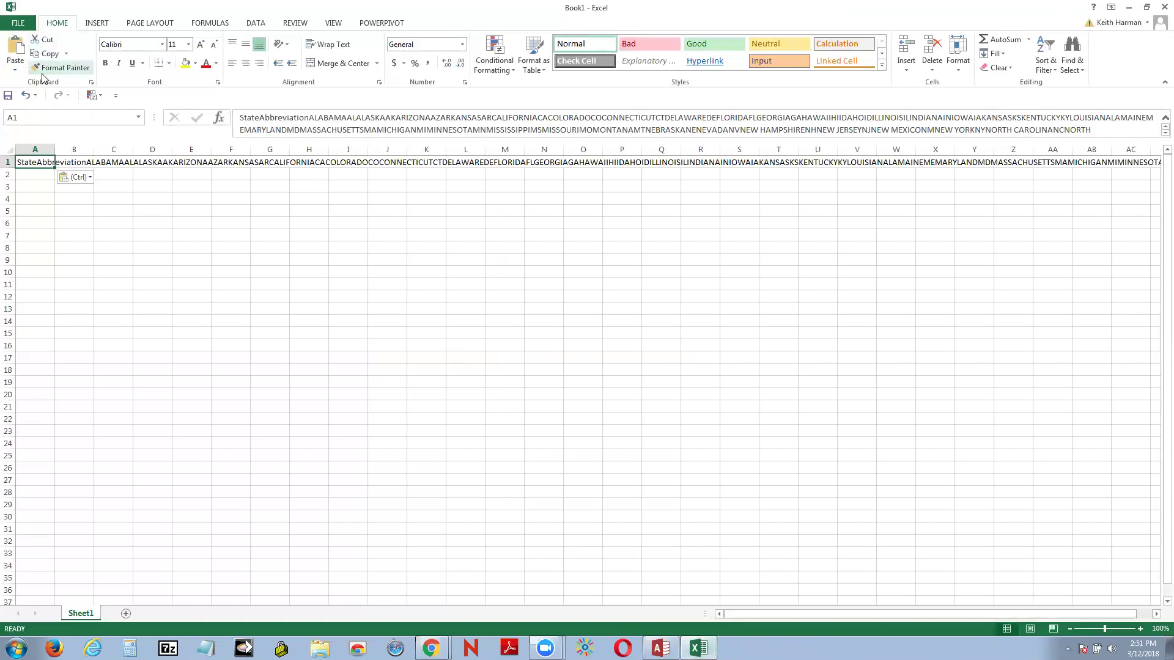
left_click(27, 97)
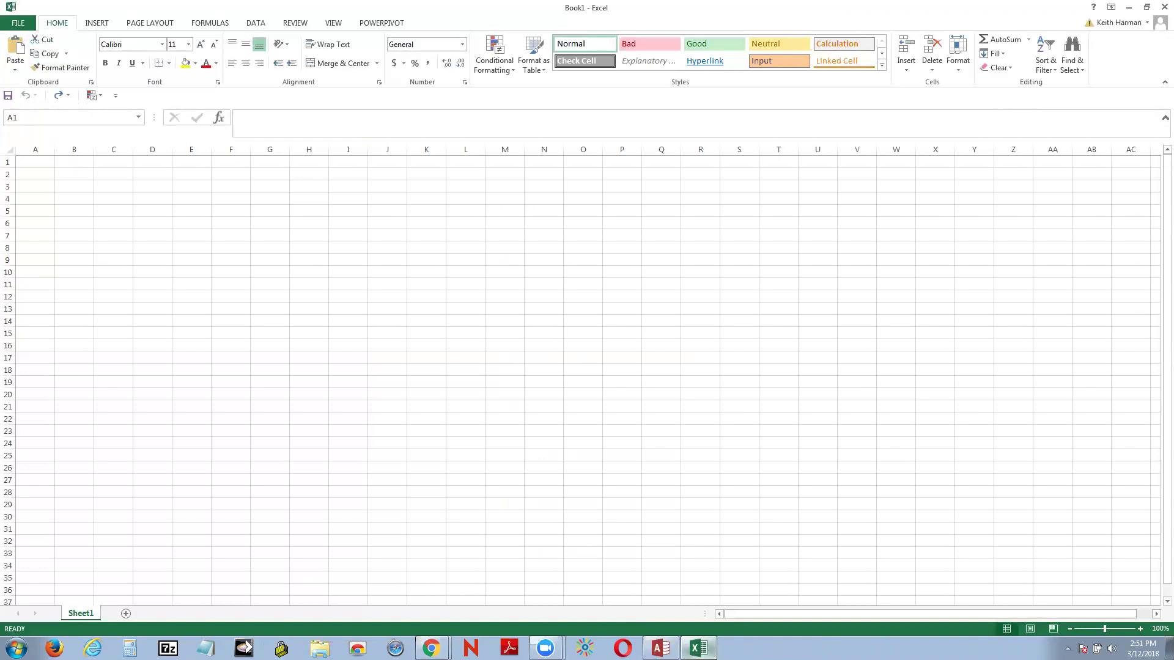
left_click(699, 648)
scroll(641, 483, "down", 5)
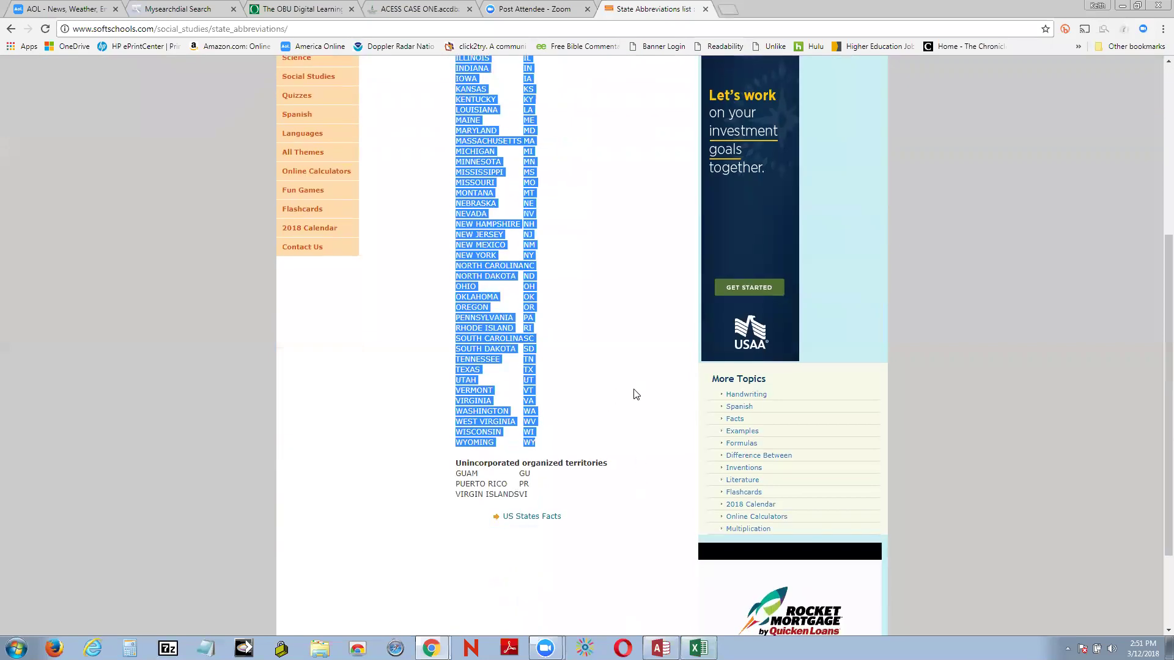
Step: Go back to the search results and open YourDictionary's List of All 50 State Abbreviations page
scroll(631, 393, "up", 5)
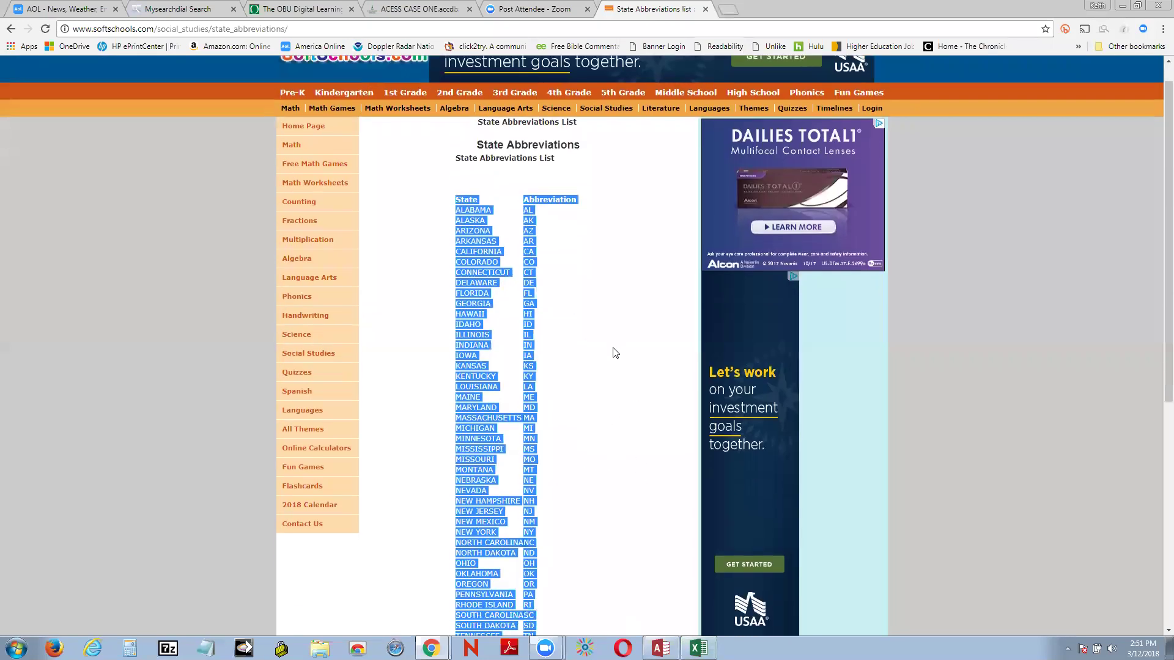
scroll(613, 336, "down", 2)
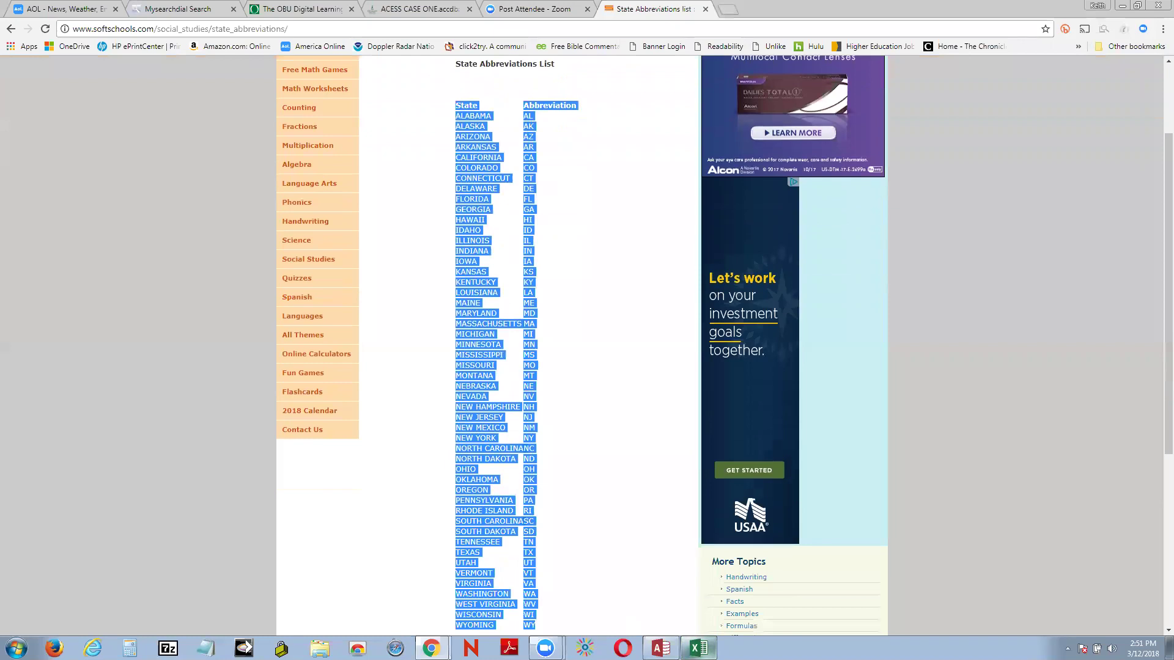
left_click(10, 30)
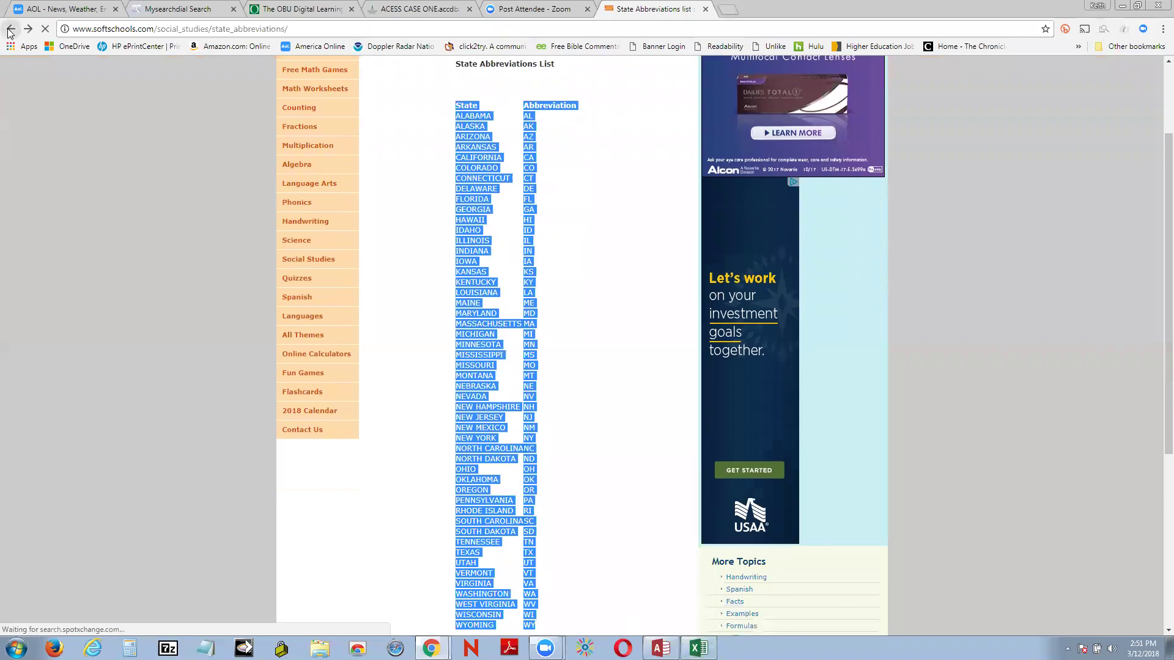
scroll(670, 391, "down", 3)
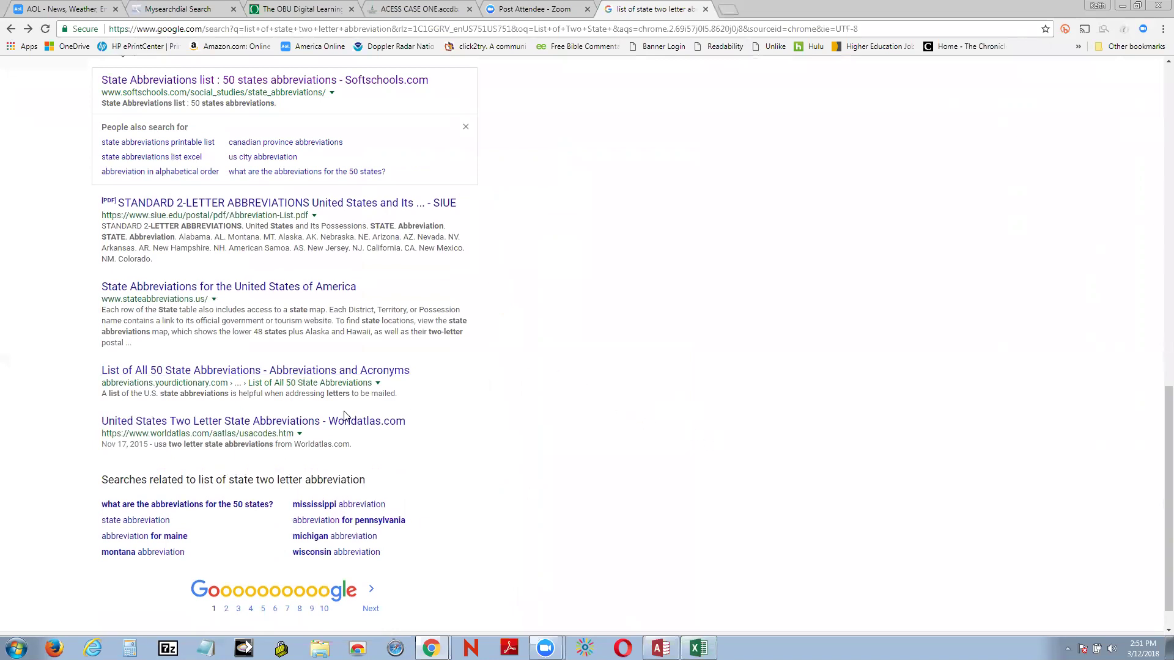
left_click(243, 374)
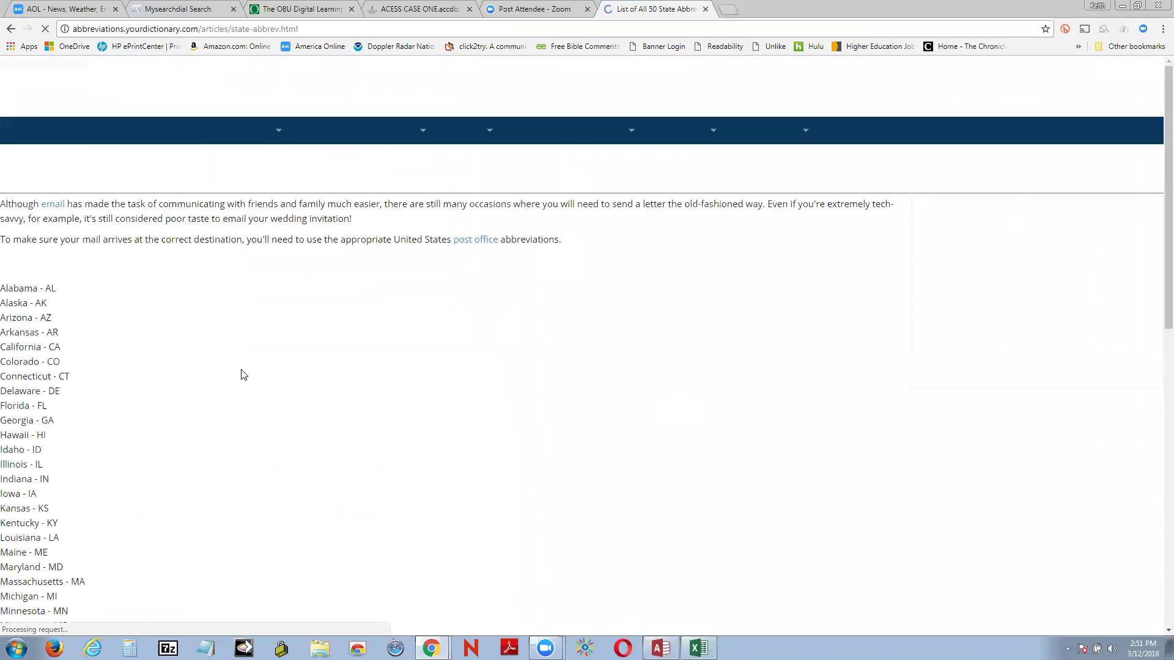
scroll(363, 437, "down", 4)
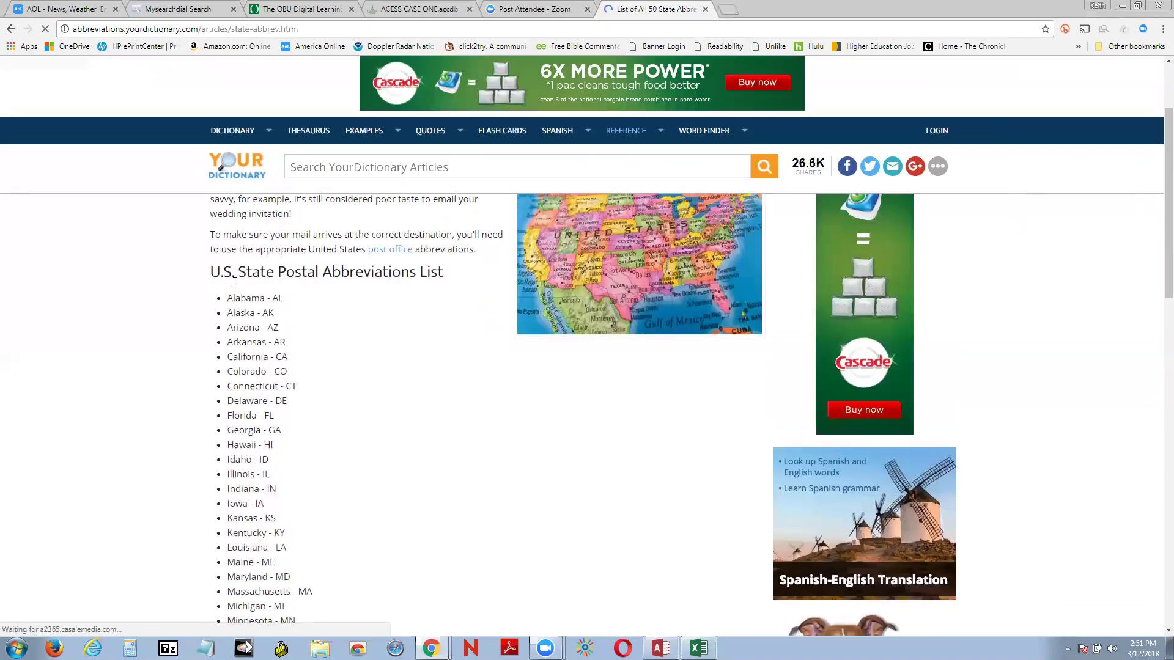
Step: Copy the Alabama through Wyoming state abbreviation list and bring up the blank Excel workbook
left_click_drag(222, 302, 357, 471)
scroll(353, 471, "up", 10)
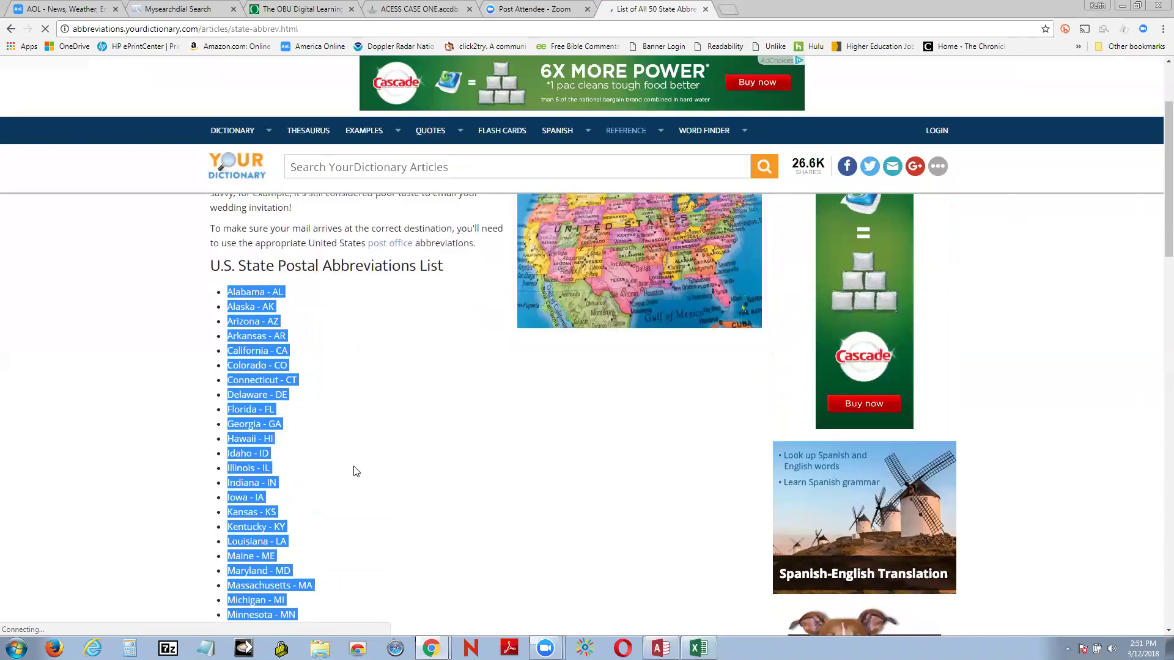
right_click(252, 355)
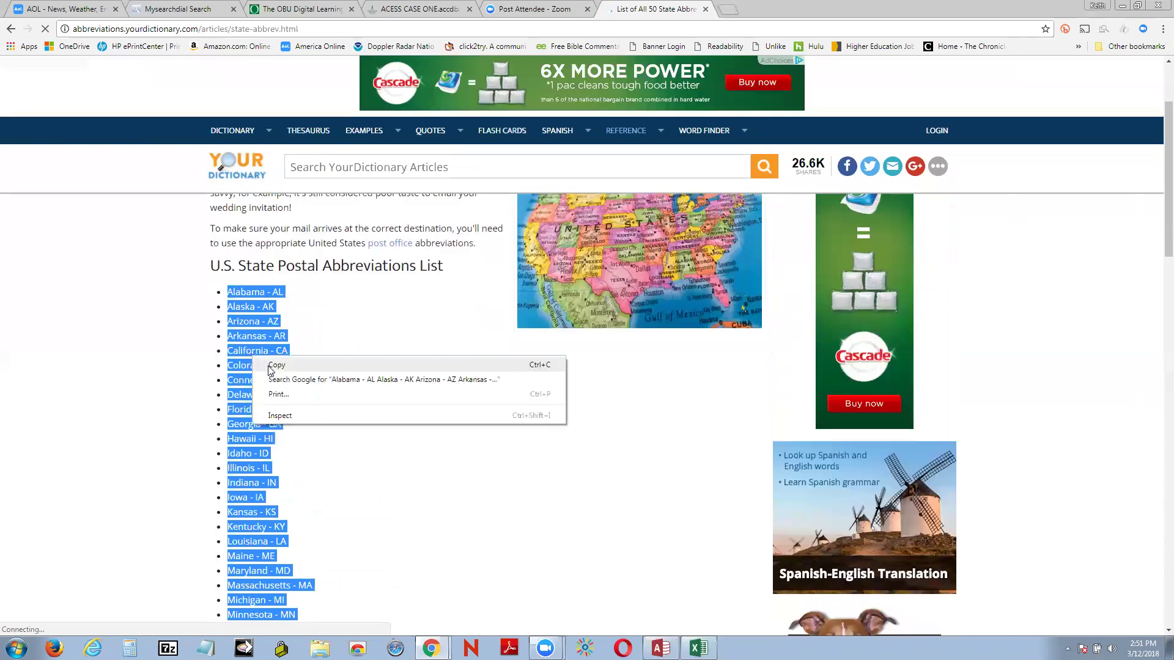
left_click(273, 366)
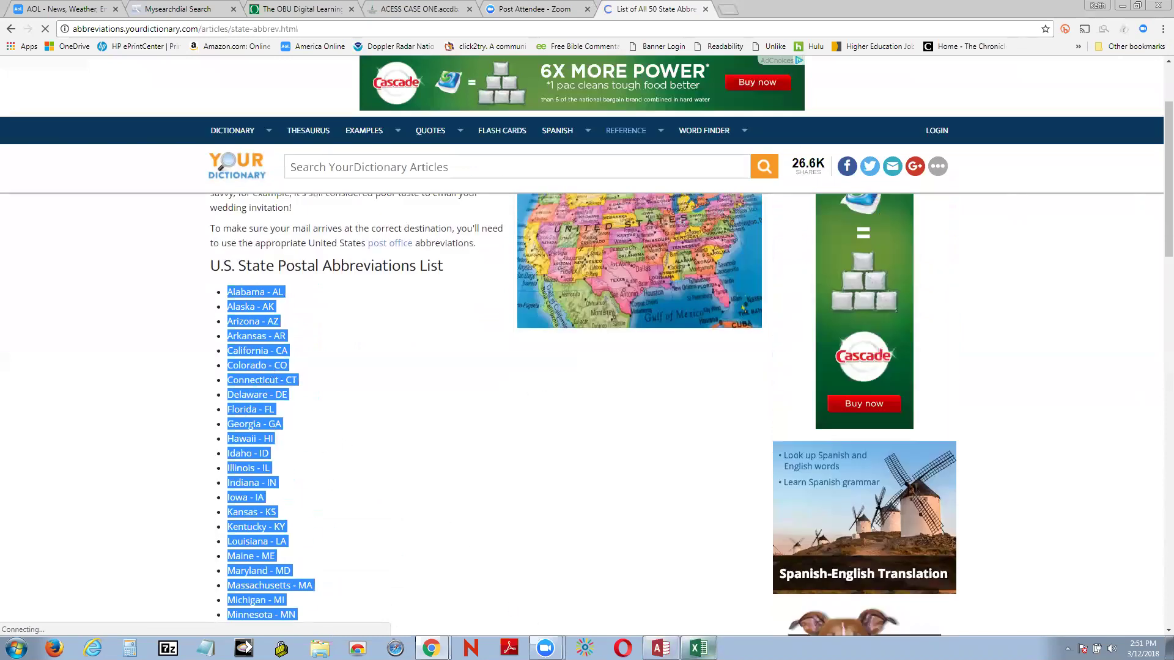
left_click(699, 647)
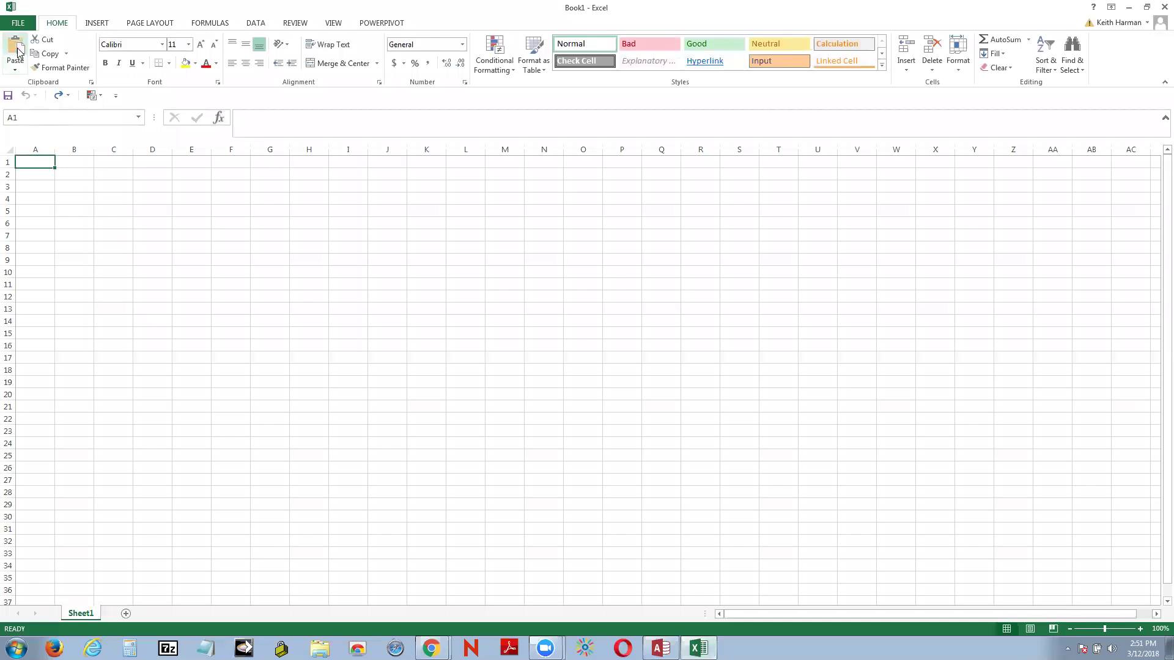
Step: Paste the state list into column A and widen the column to fit the entries
left_click(16, 50)
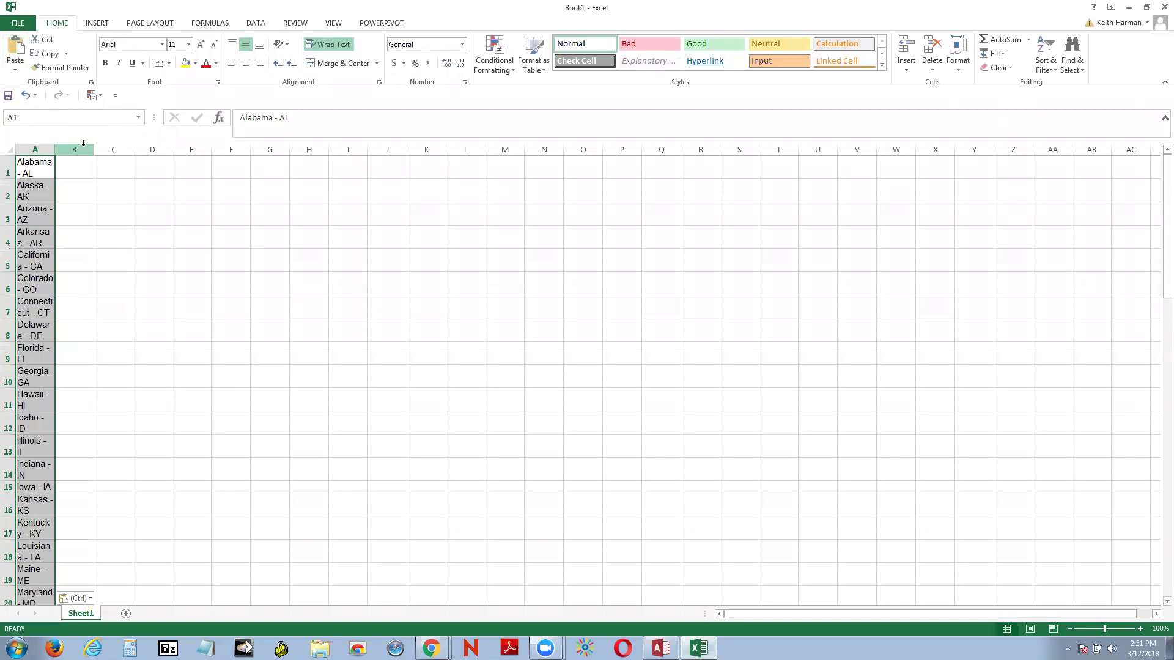
left_click_drag(55, 150, 151, 149)
left_click(300, 230)
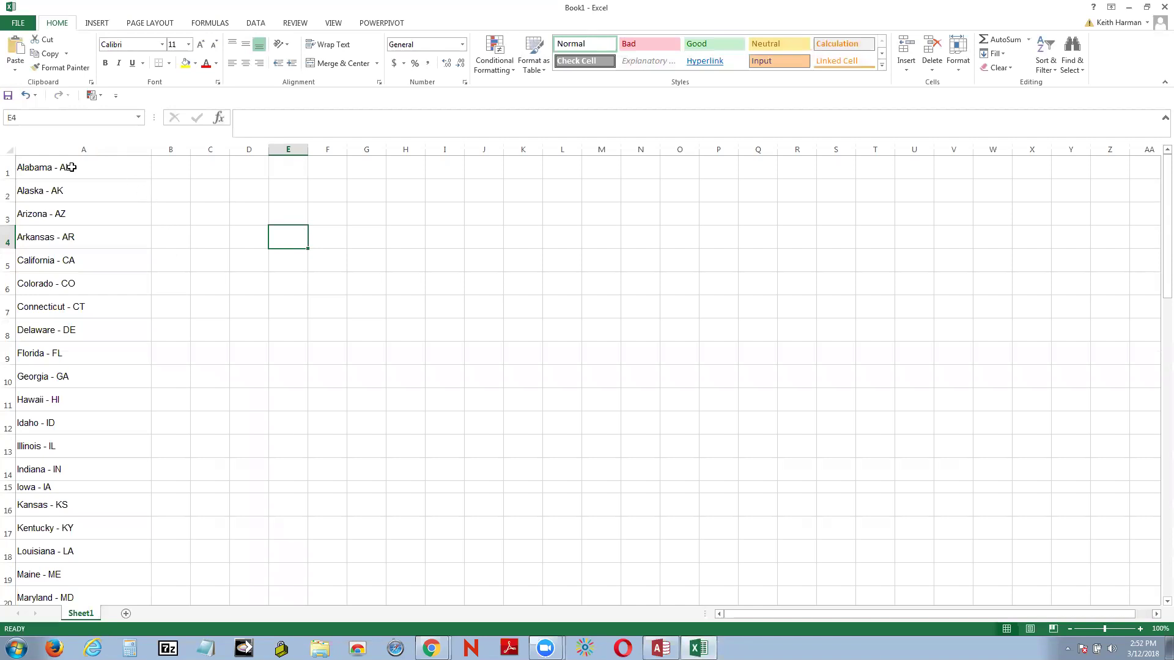
Step: Attempt Text to Columns, dismiss the no-data-selected warning, and select the entries A1:A50
left_click(255, 25)
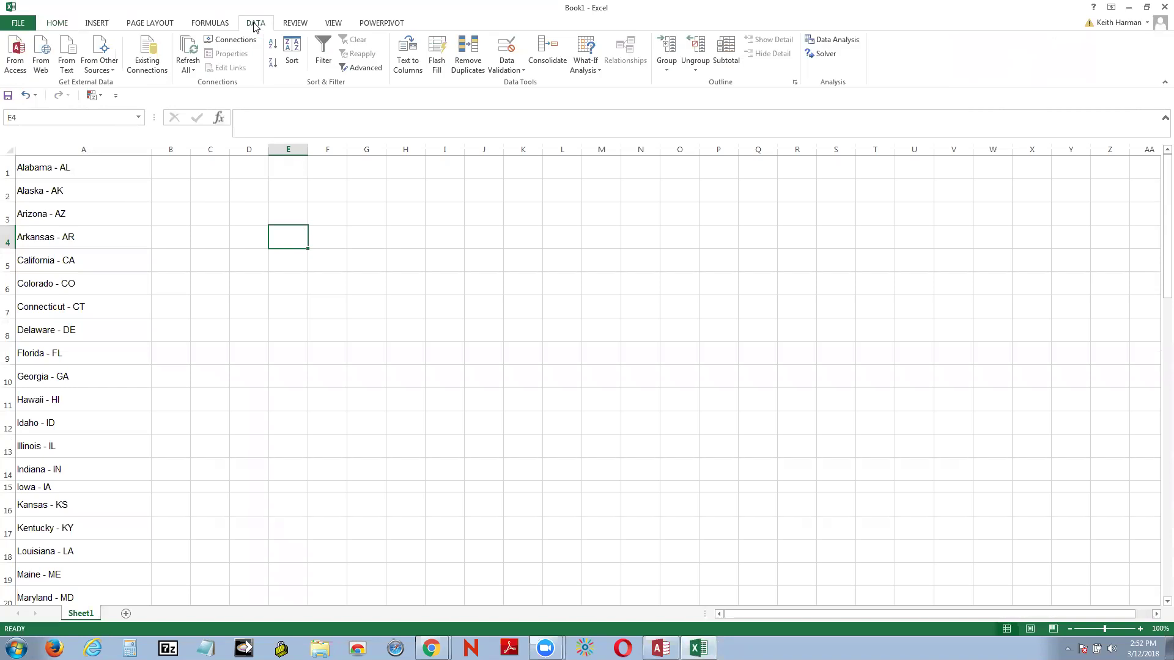
left_click(414, 61)
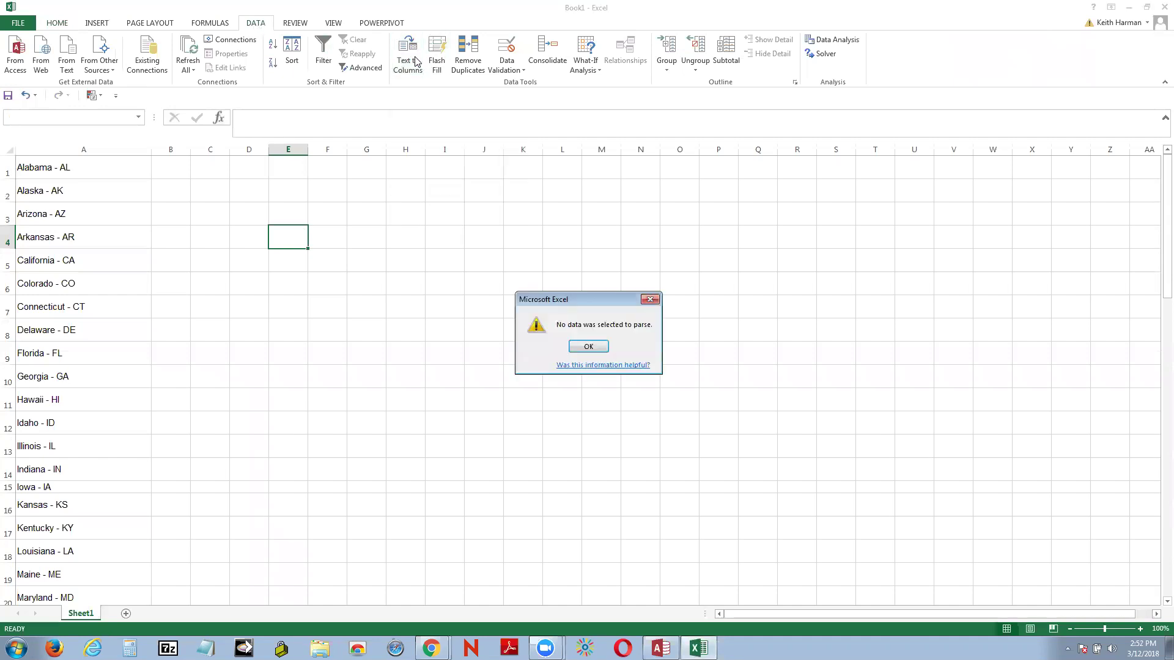
left_click(588, 346)
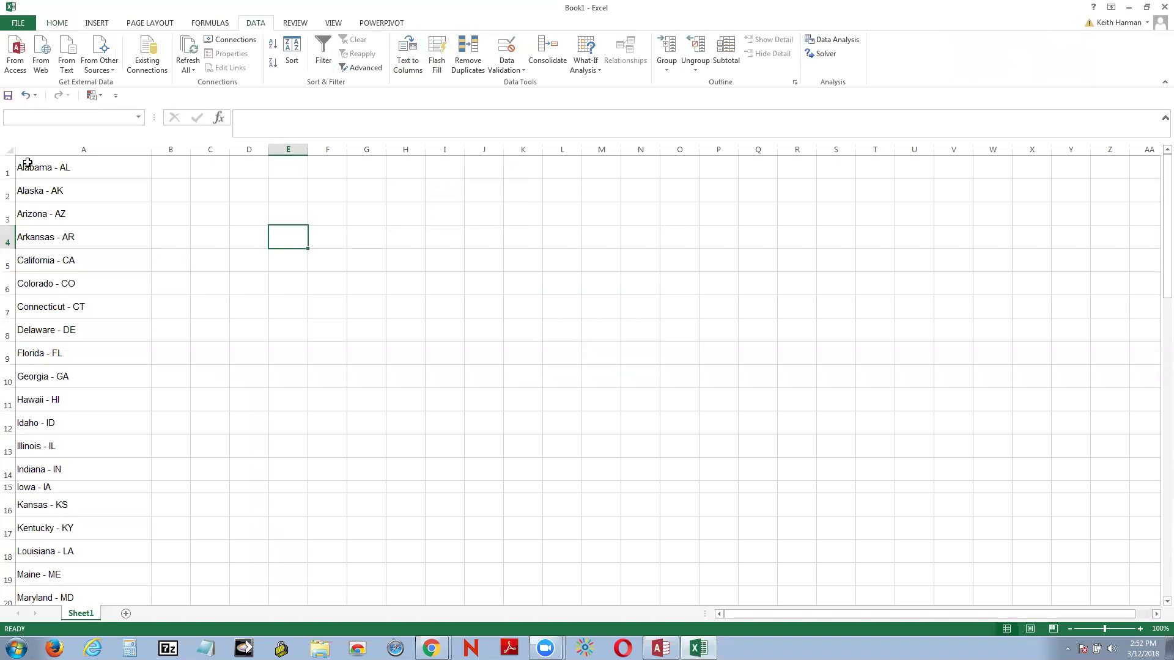
left_click_drag(23, 160, 111, 544)
scroll(221, 487, "up", 12)
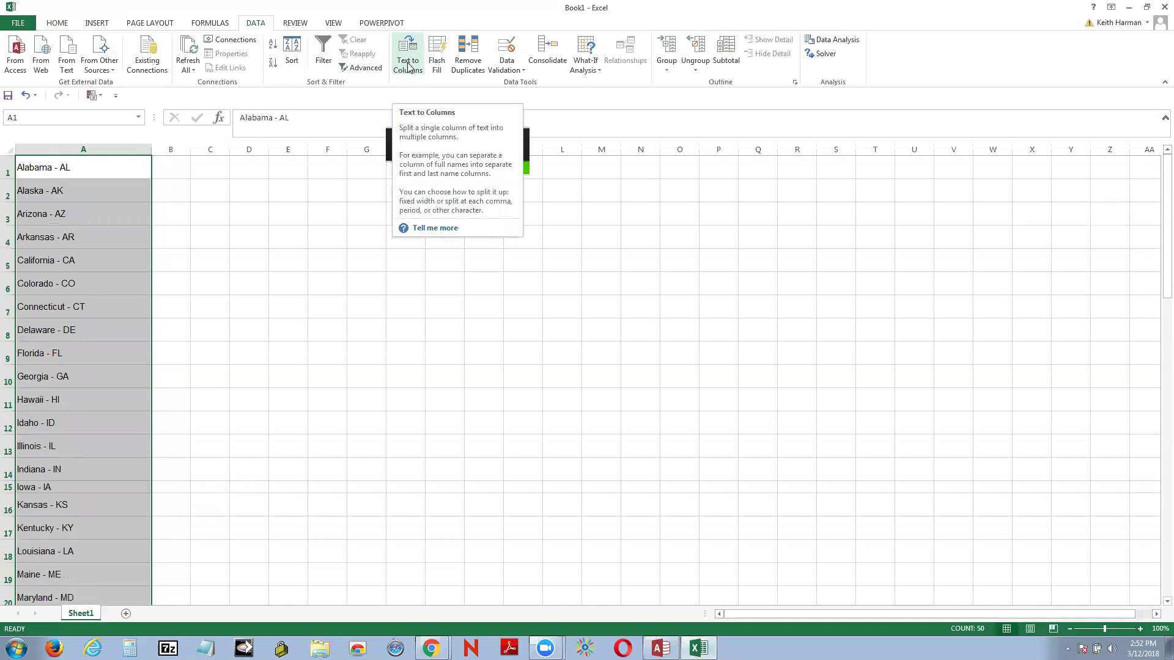
Step: Run Text to Columns as Delimited with a hyphen as the Other delimiter, moving abbreviations into column B
left_click(409, 66)
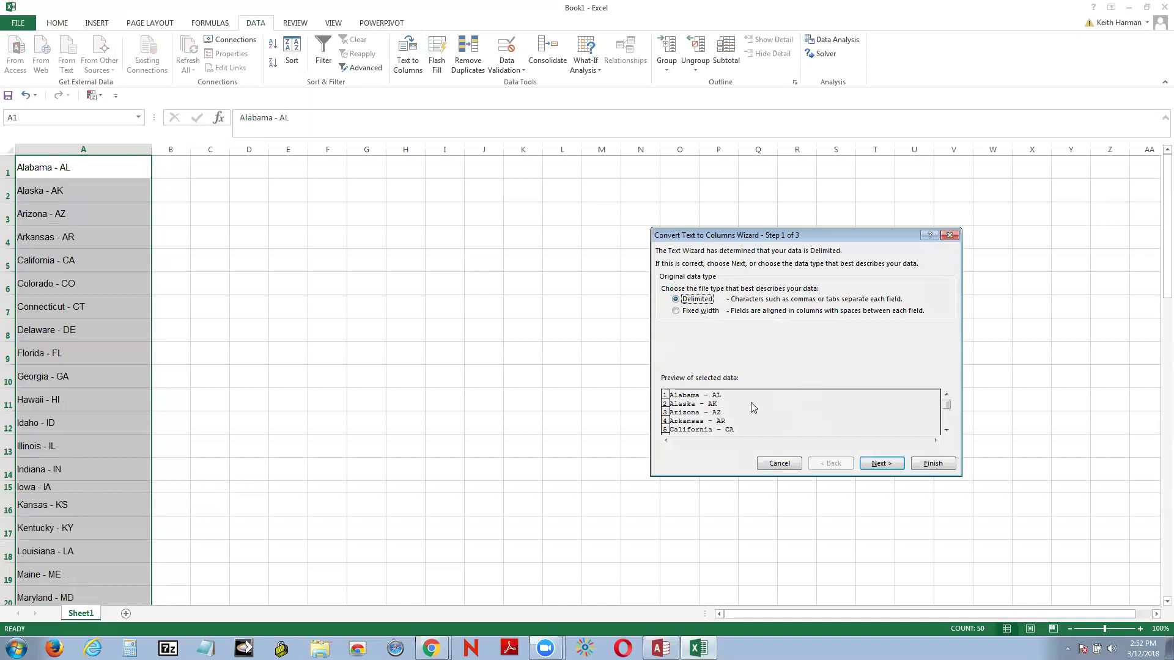
left_click(886, 467)
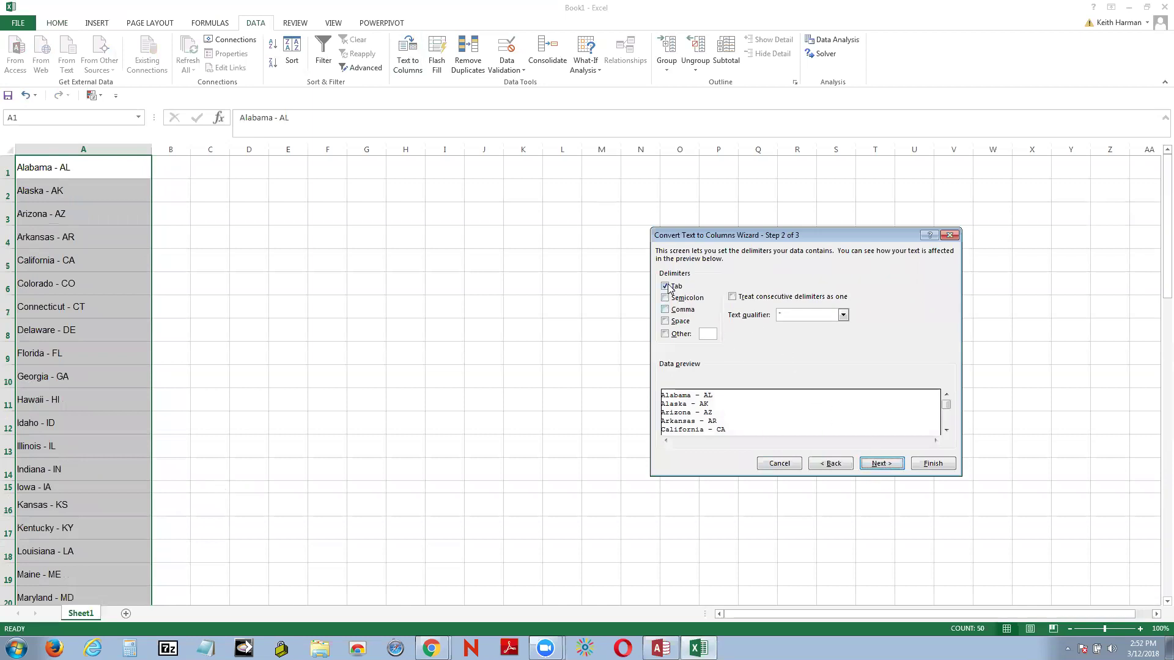
left_click(843, 315)
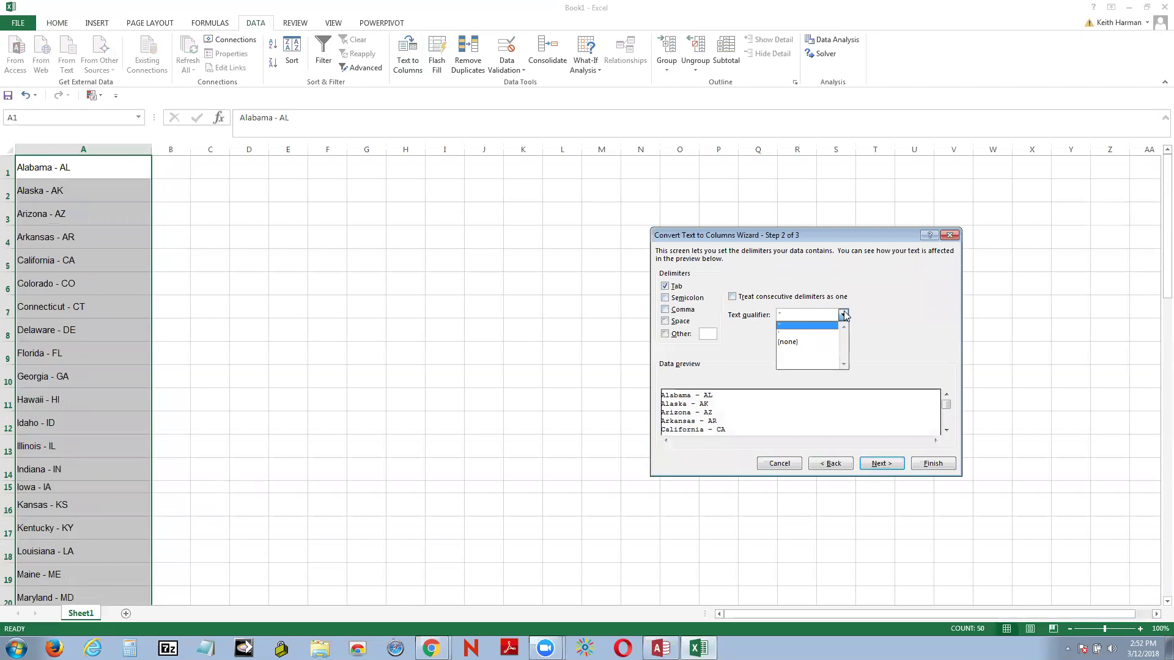
left_click(843, 313)
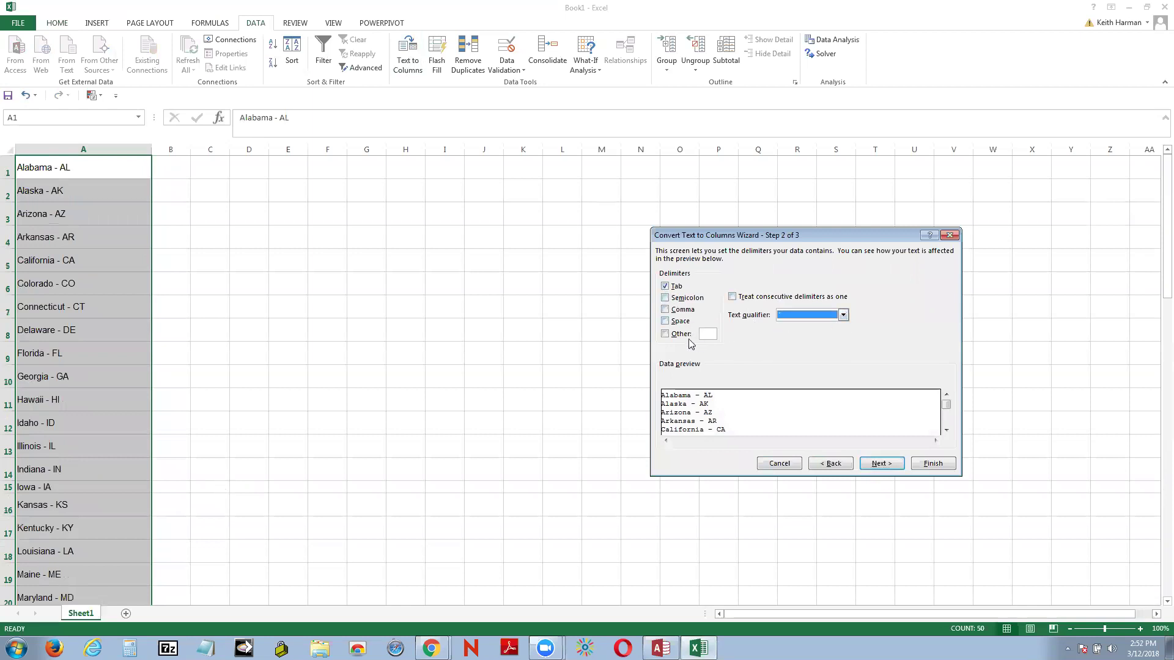
left_click(665, 334)
type("-")
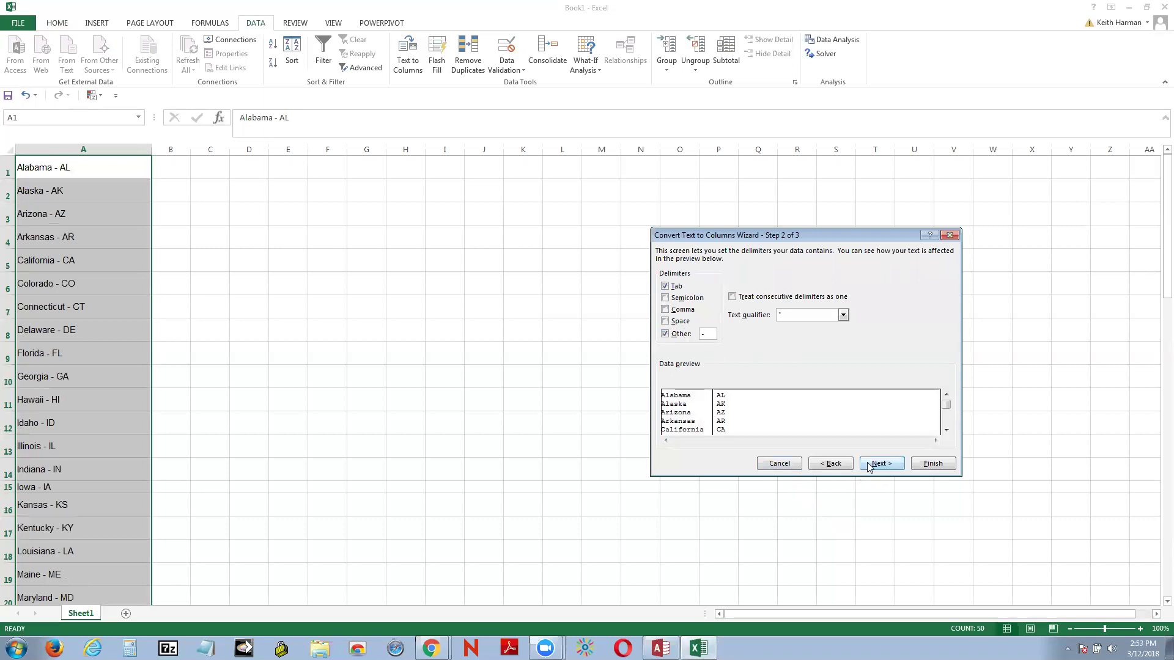
left_click(891, 467)
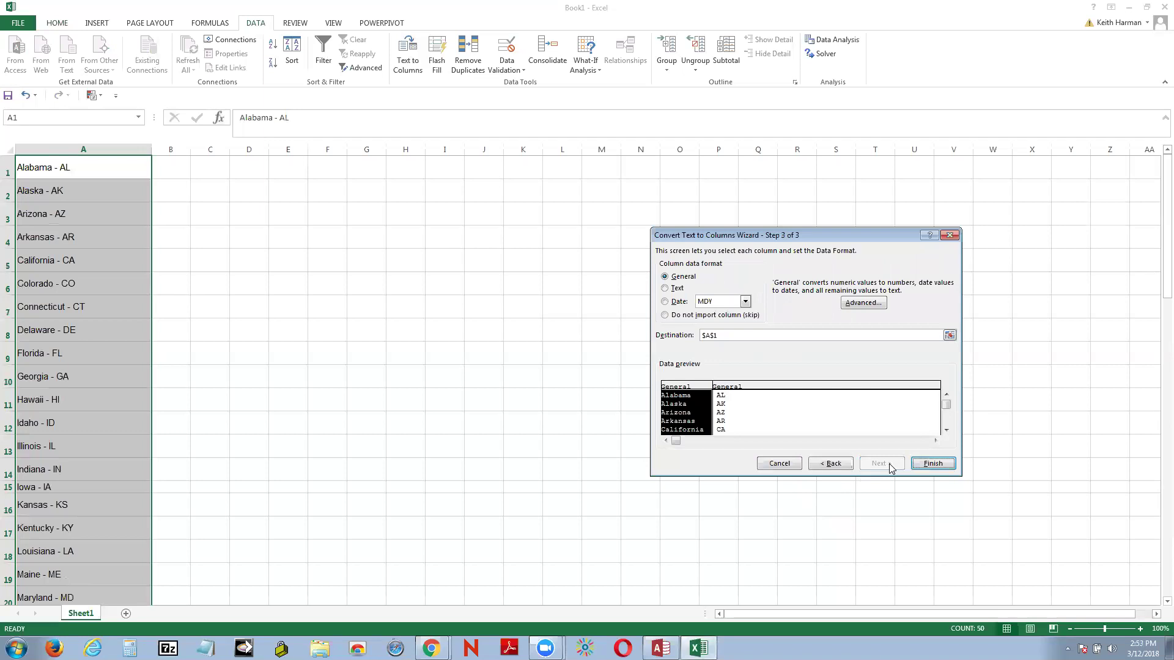
left_click(940, 465)
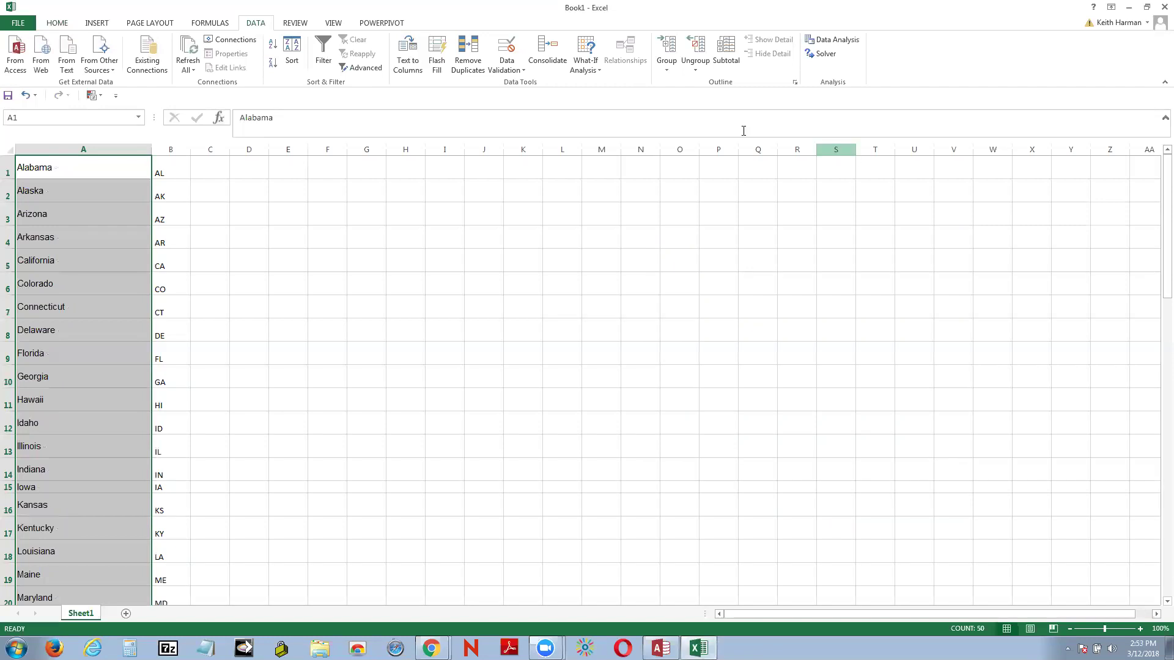
Step: Save Book1 in the Desktop folder with the file name StateCoses instead of the default name
left_click(18, 23)
left_click(28, 145)
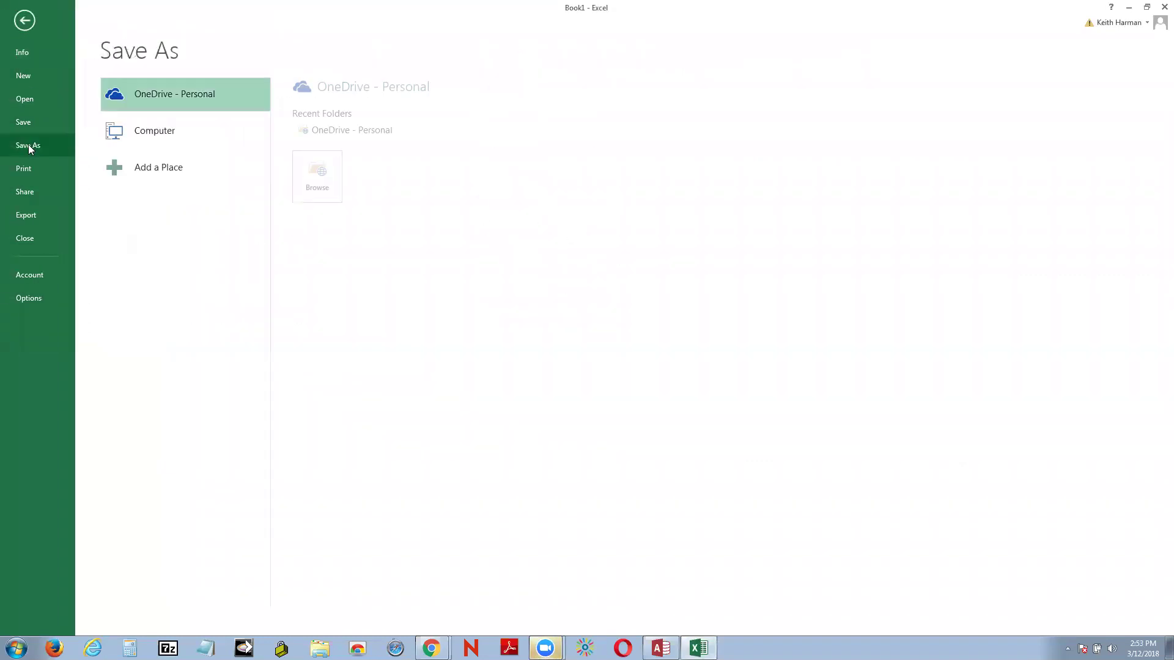
left_click(158, 130)
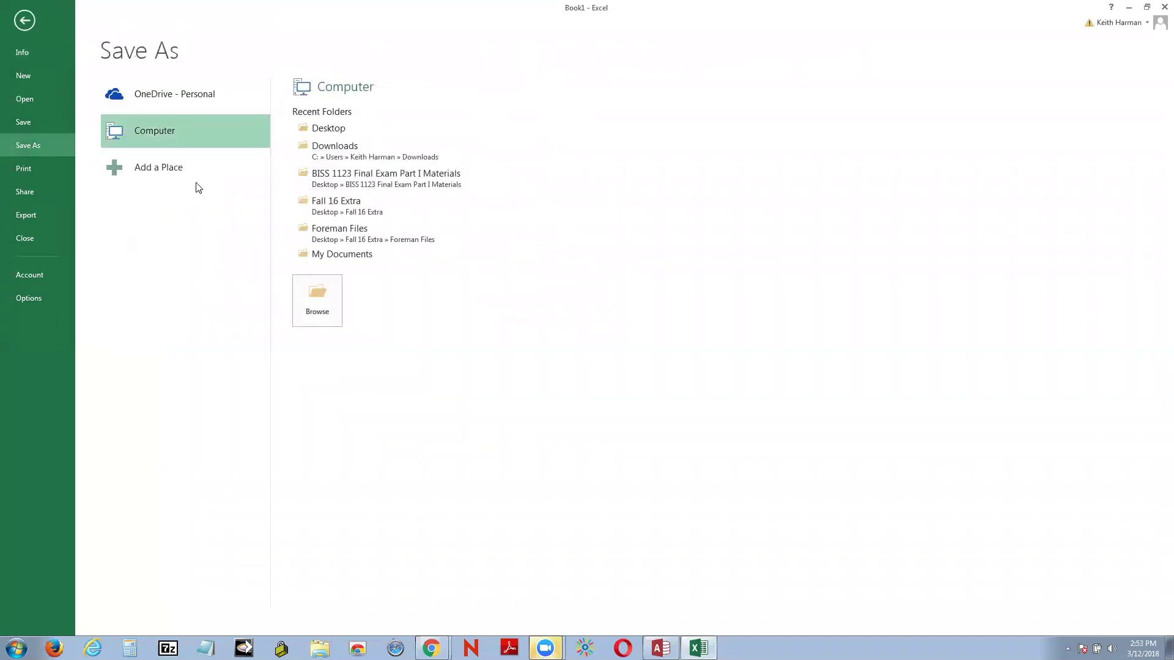
left_click(323, 291)
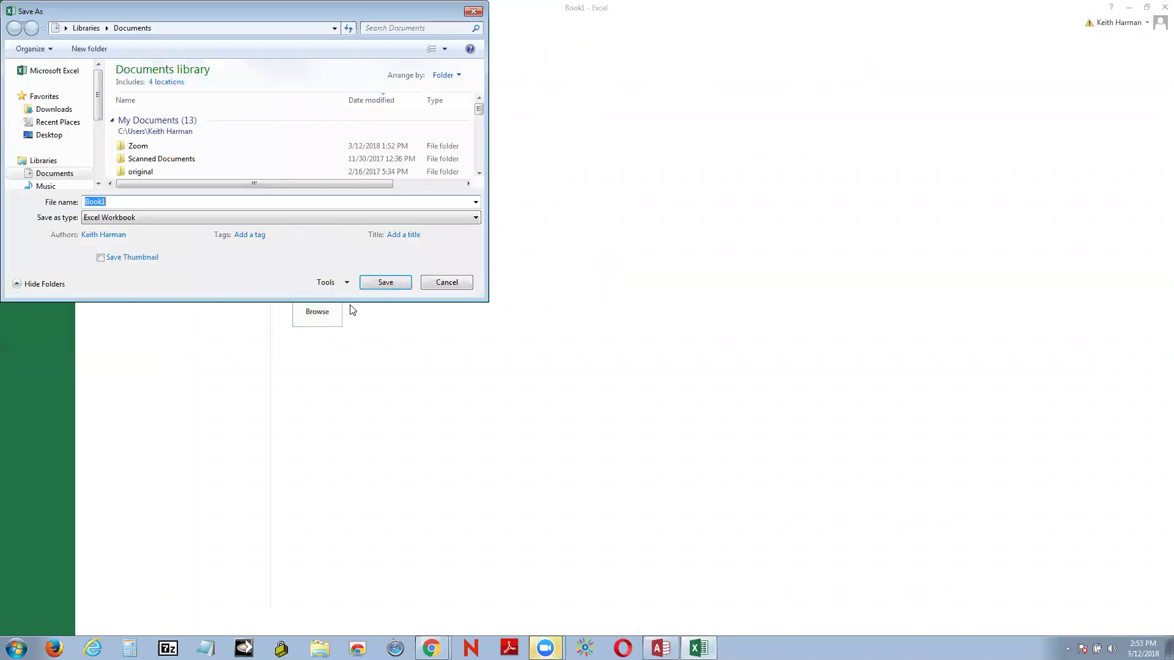
left_click(49, 134)
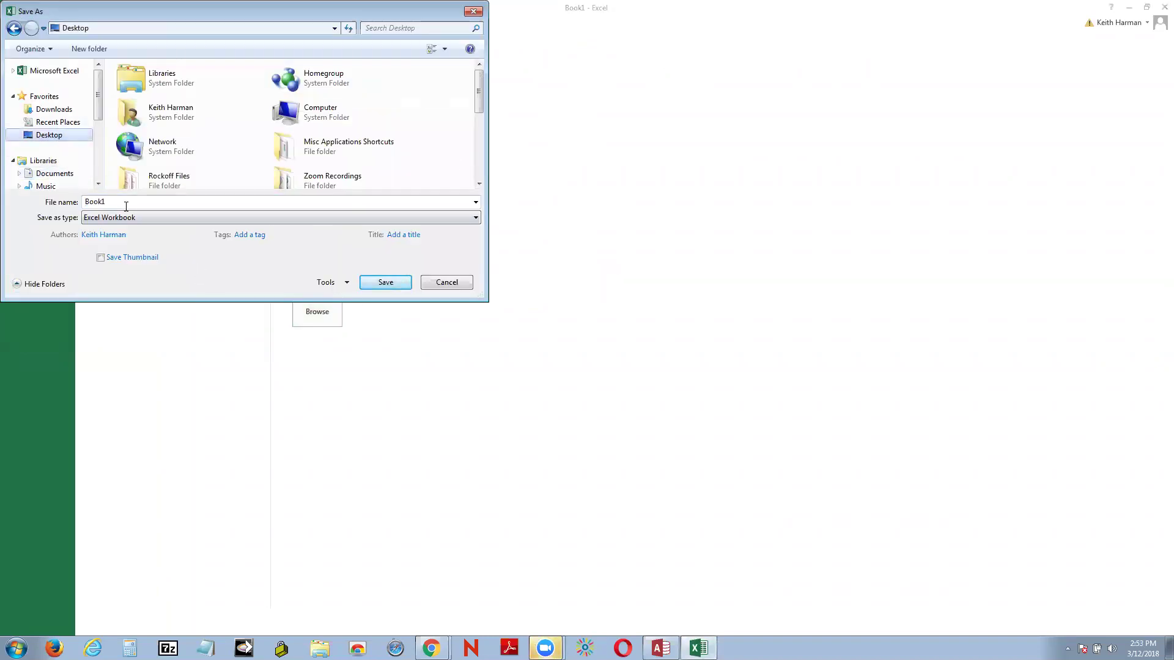
key("BackSpace")
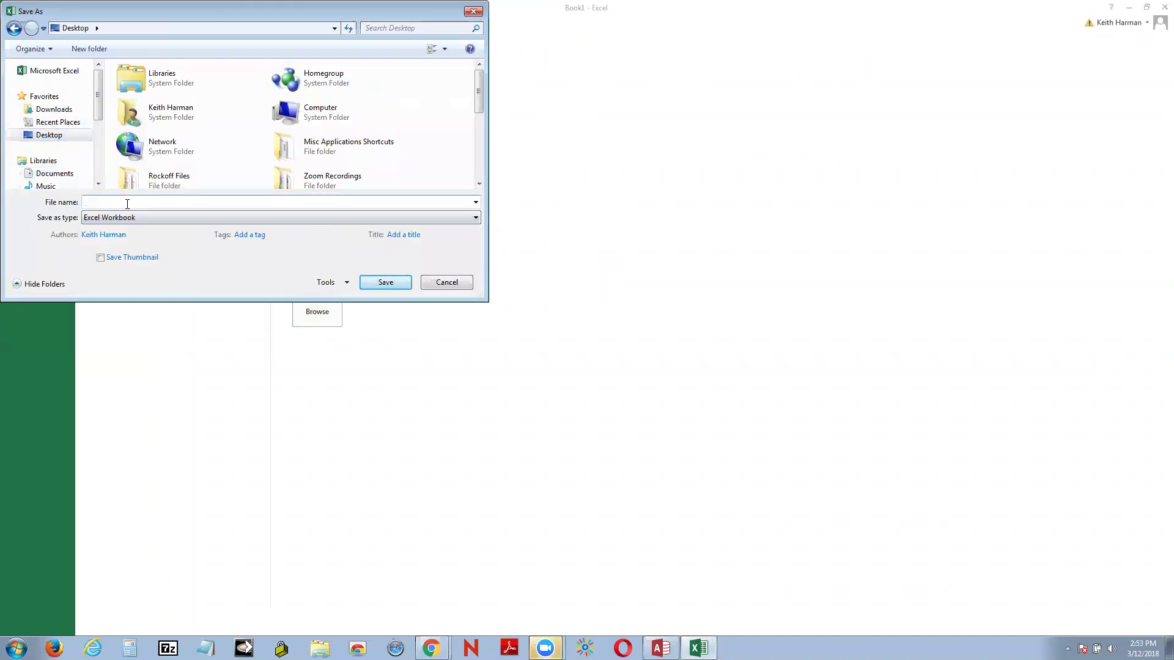
type("State Codes")
key("BackSpace")
key("BackSpace")
key("BackSpace")
key("BackSpace")
key("BackSpace")
key("BackSpace")
type("Cose")
left_click(387, 285)
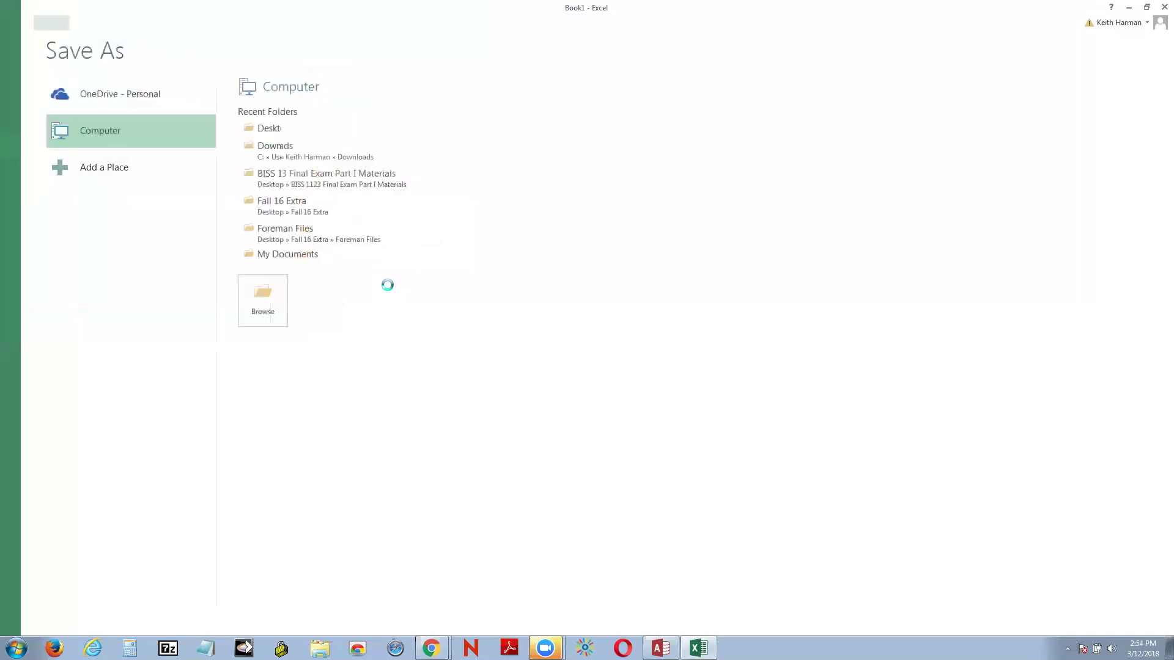
left_click(388, 285)
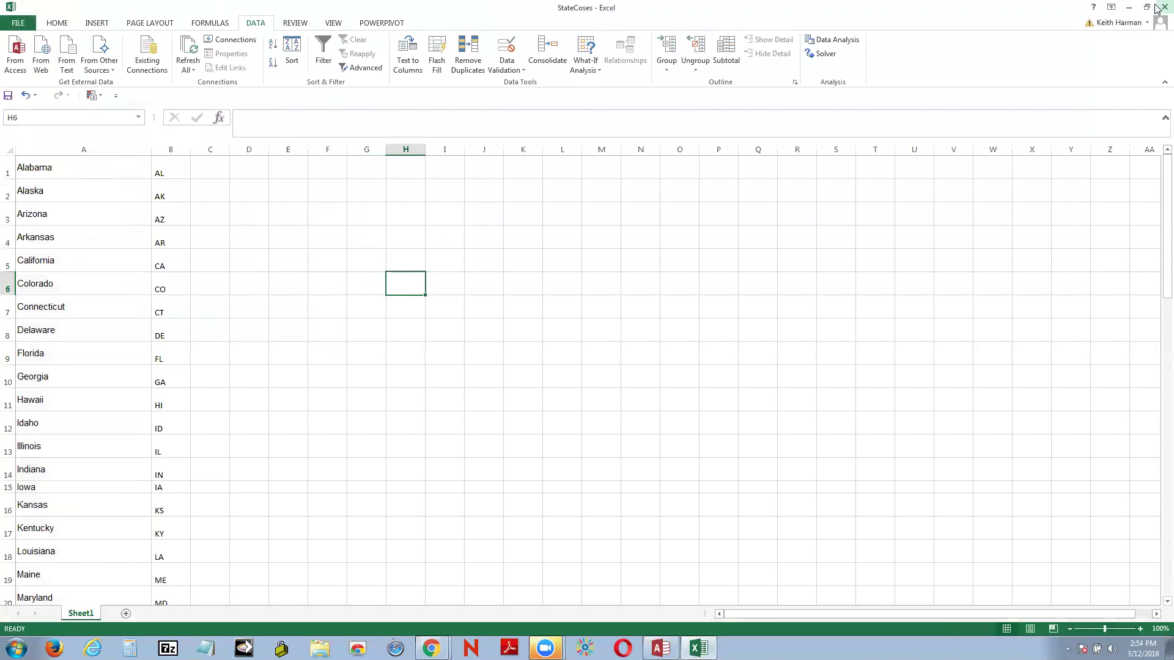
Step: Close Excel and start an Excel spreadsheet import from Access's External Data tab
left_click(1157, 7)
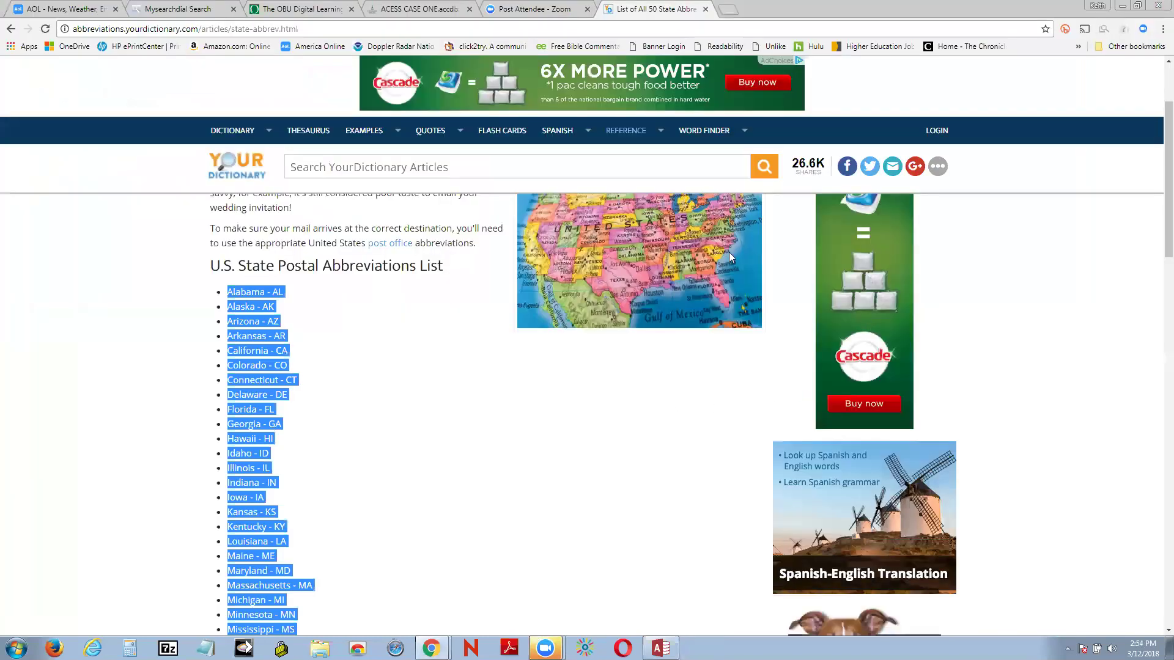
left_click(660, 647)
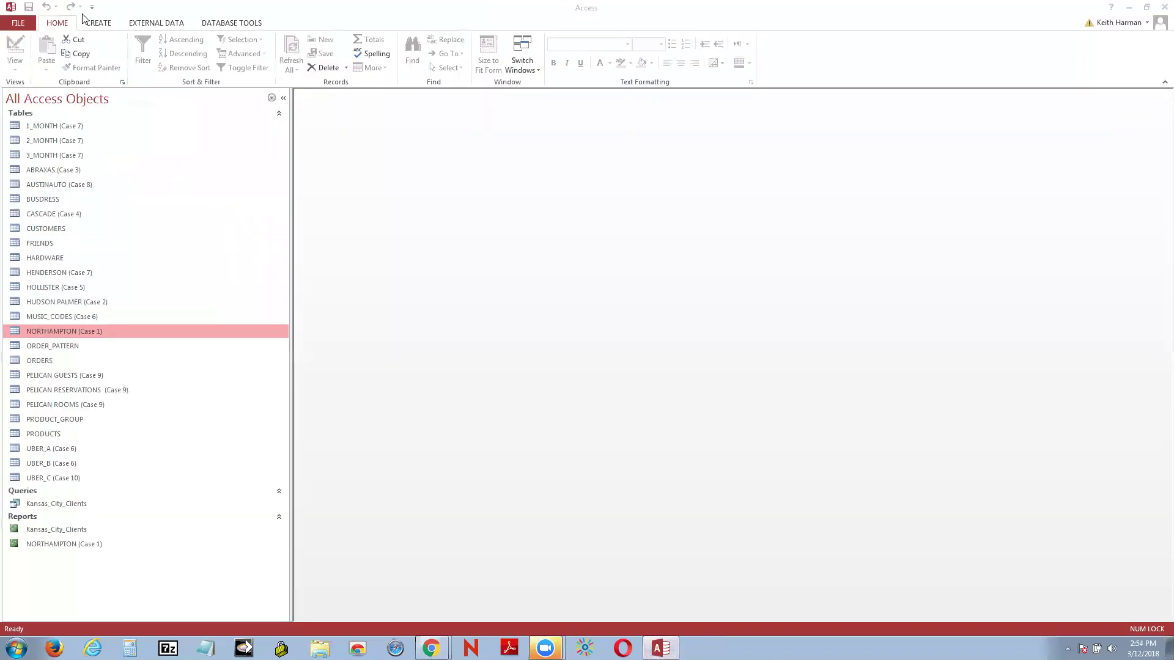
left_click(146, 24)
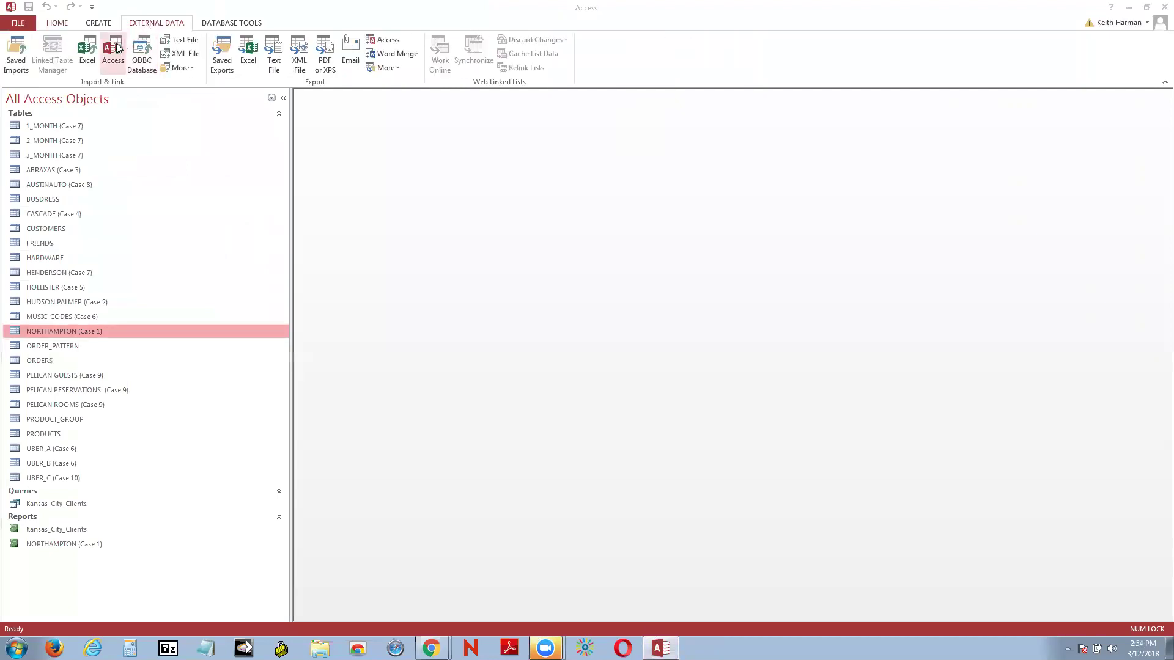
left_click(93, 49)
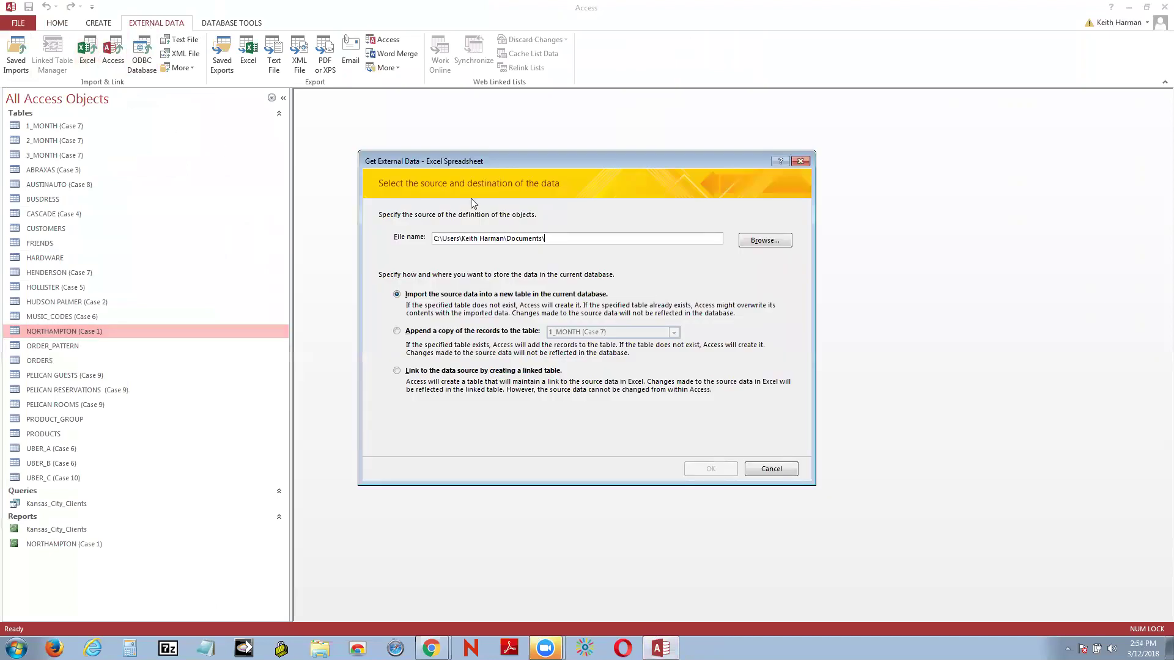
Step: Pick Desktop\StateCoses.xlsx as the source and import it into a new table
left_click(771, 243)
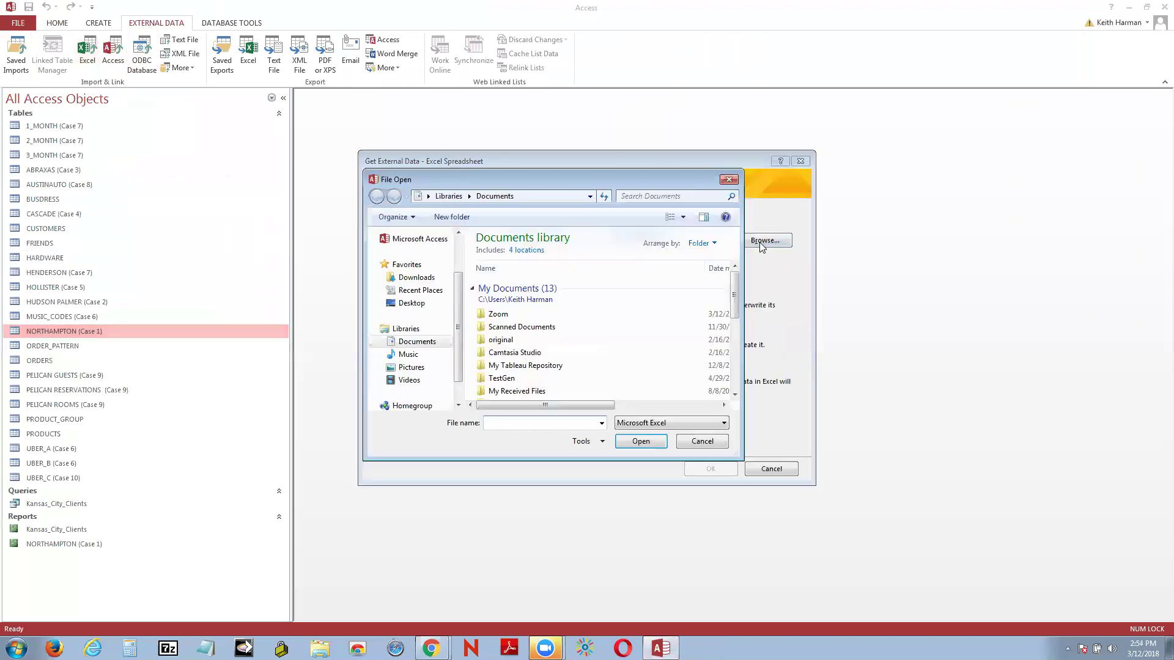
left_click(412, 303)
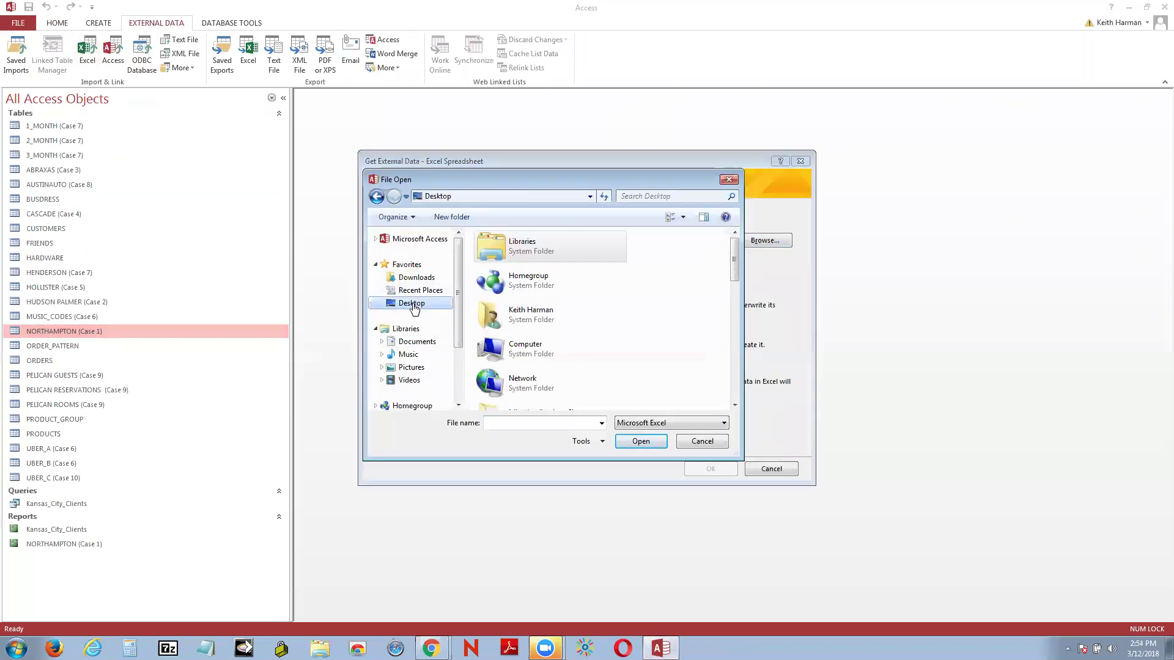
left_click_drag(736, 262, 720, 378)
left_click(529, 330)
left_click(635, 442)
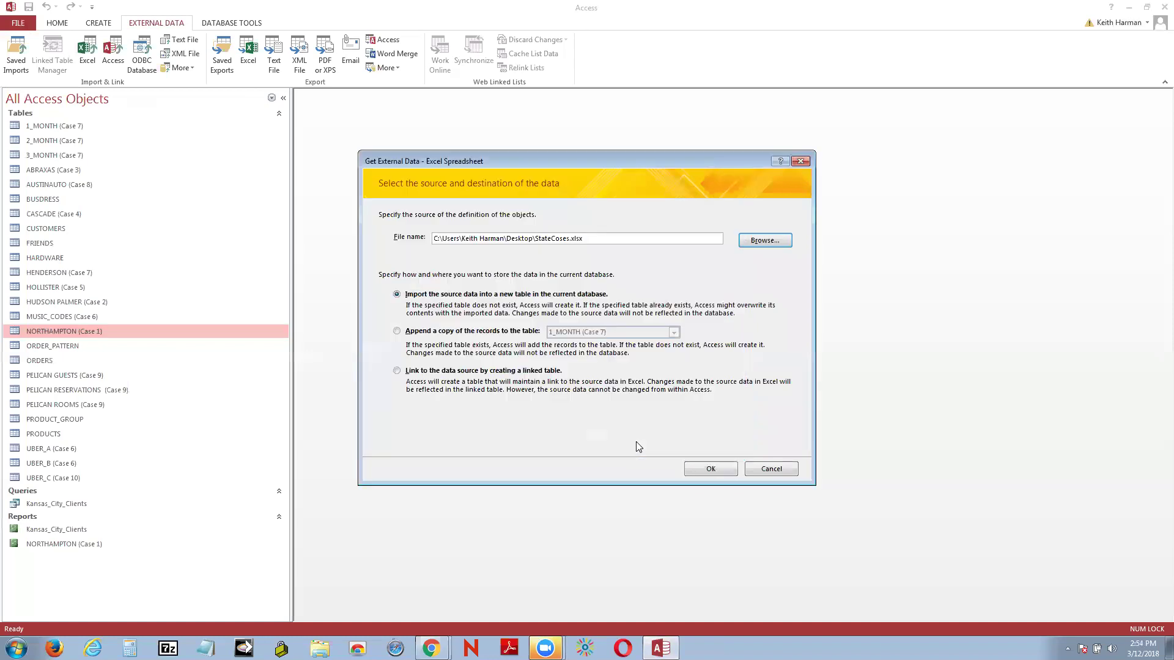
left_click(711, 469)
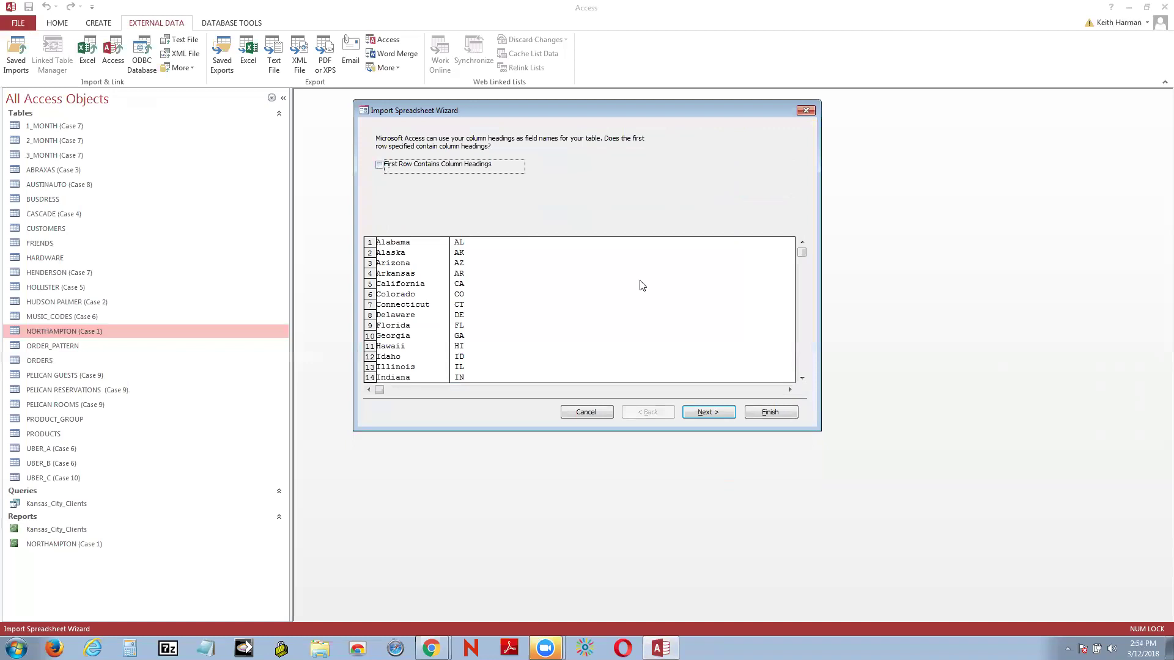
Step: Step through the Import Spreadsheet Wizard letting Access add a primary key, and close without saving import steps
left_click(712, 412)
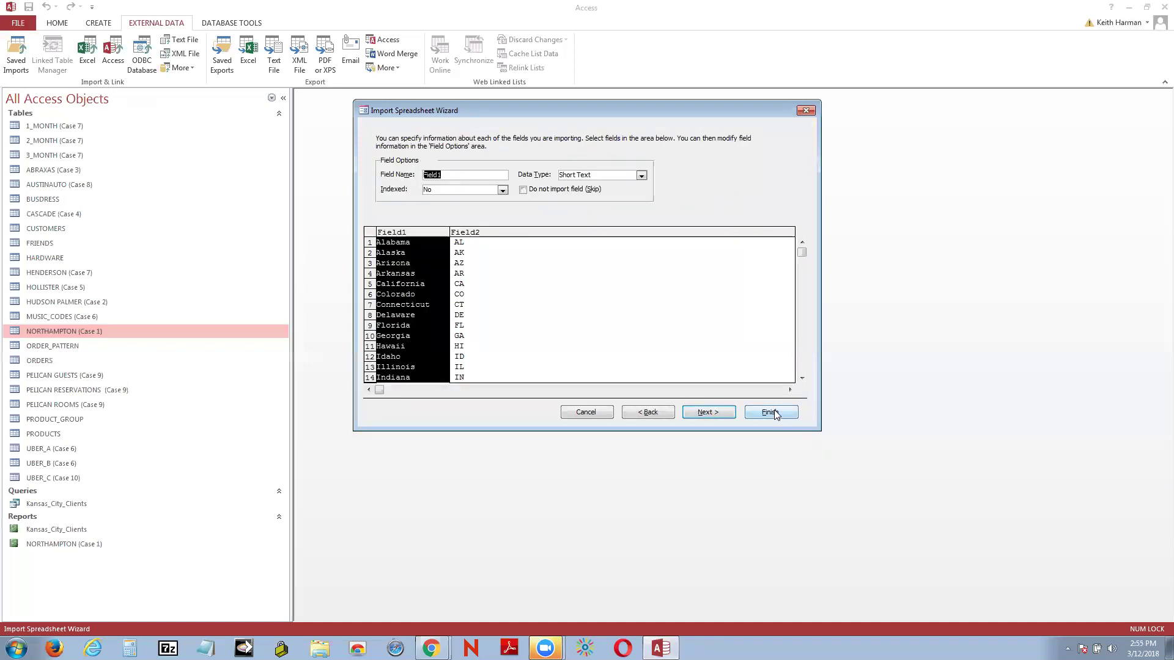
left_click(719, 412)
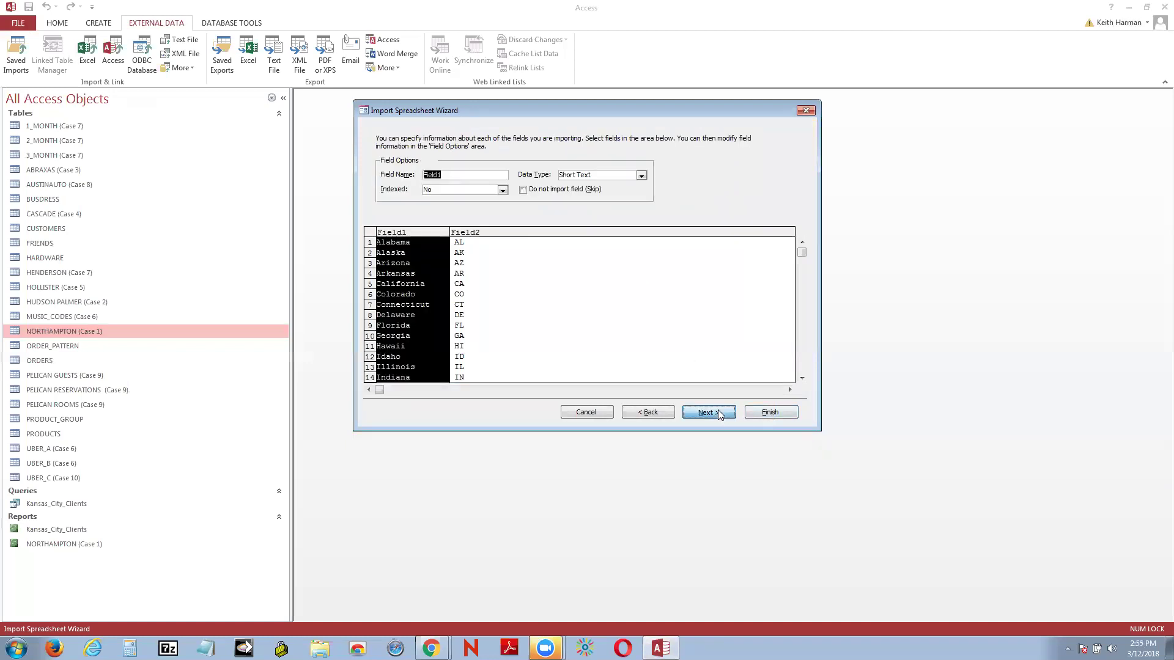
left_click(769, 413)
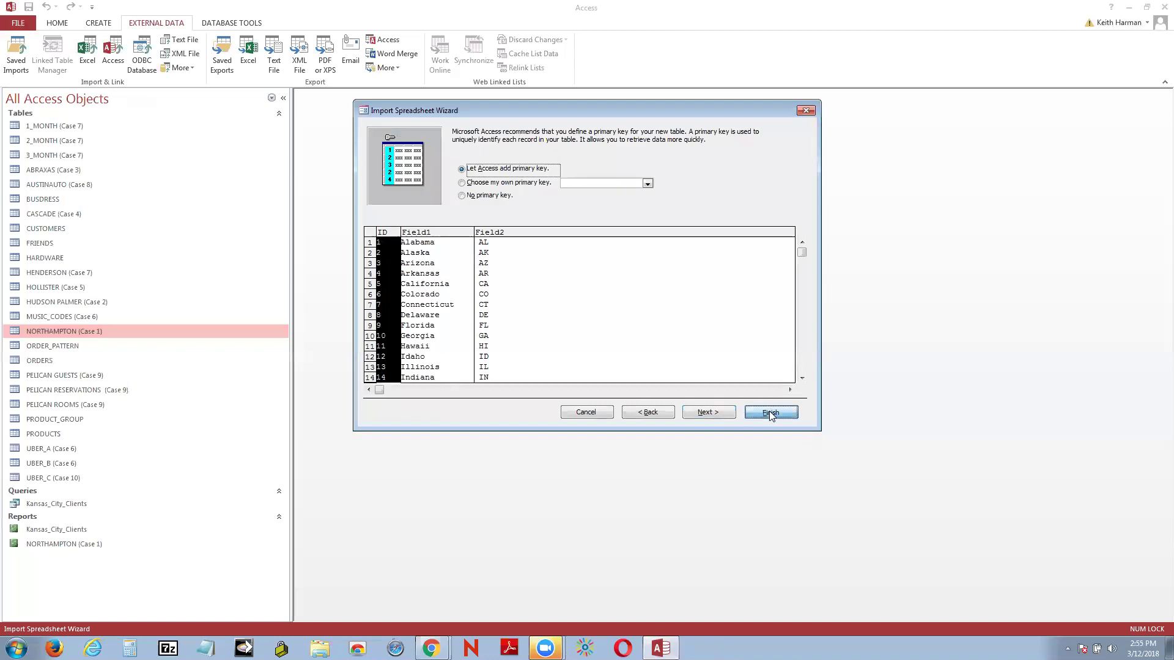
left_click(771, 479)
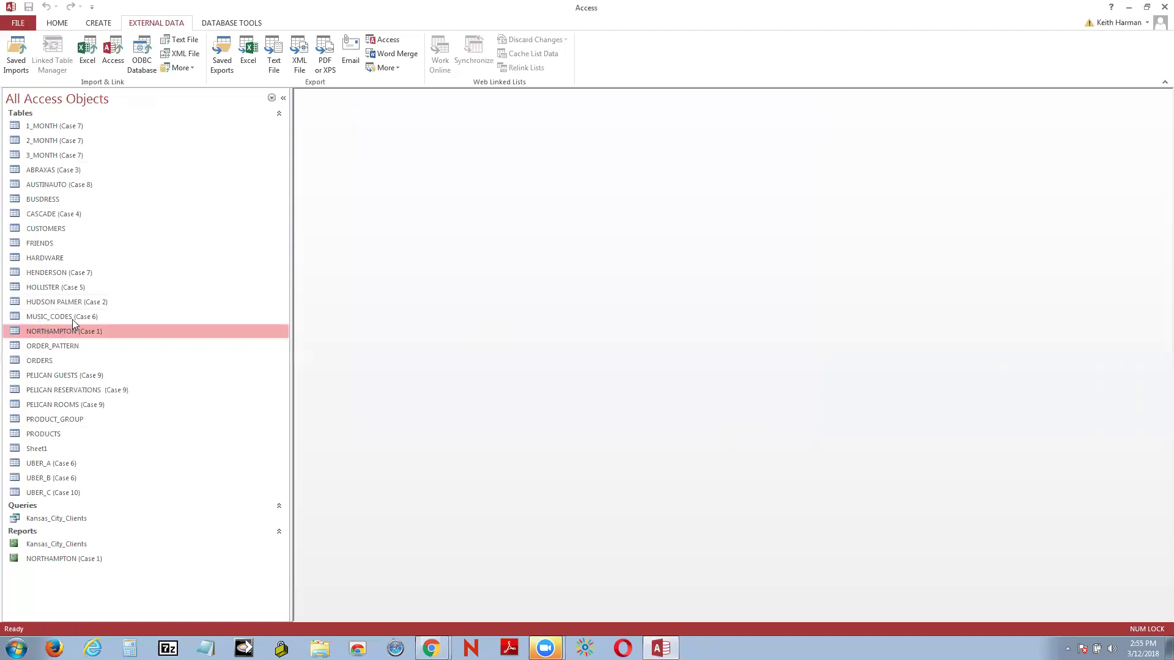
Step: Open the imported Sheet1 table to check the states, then close it
right_click(36, 450)
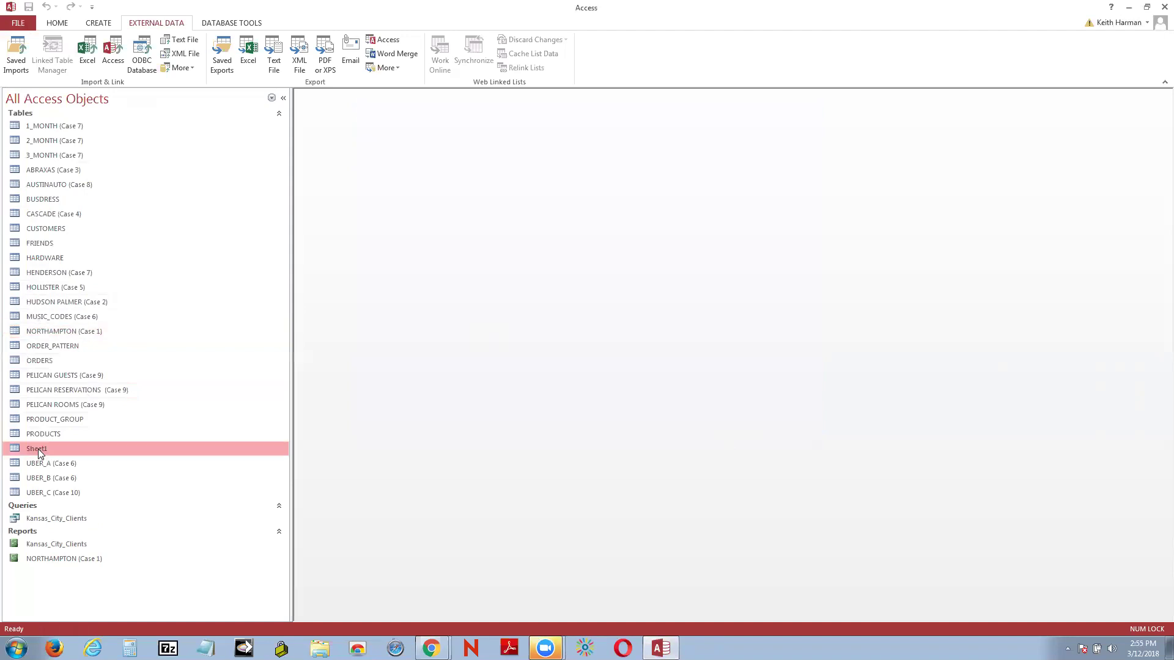
left_click(68, 261)
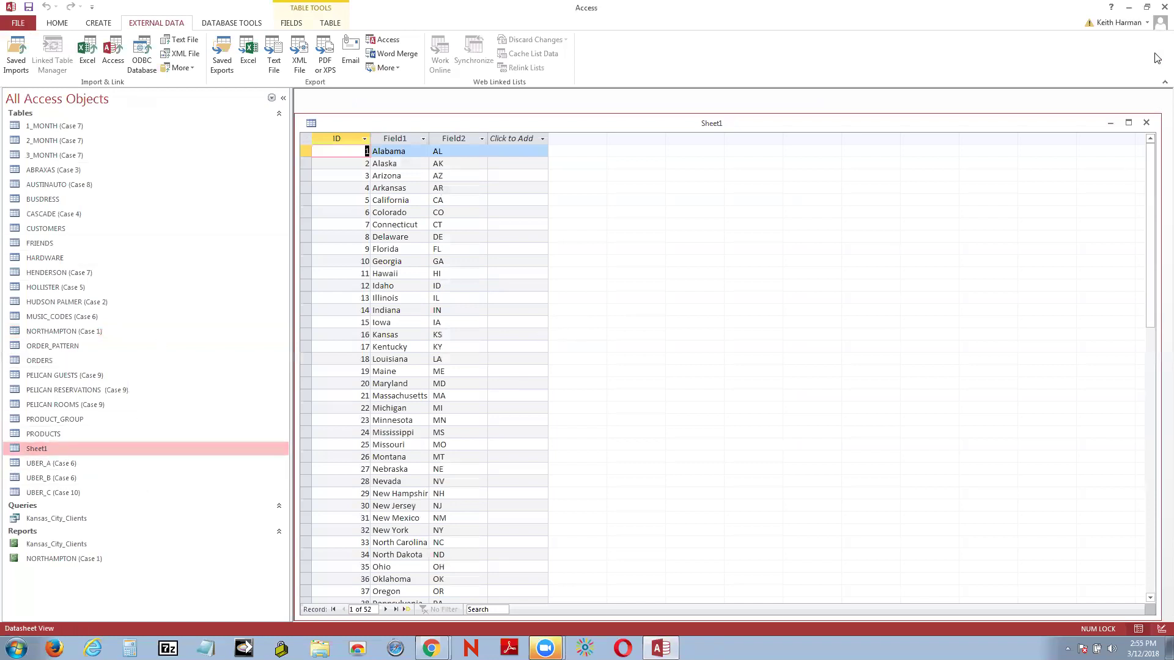
left_click(1147, 125)
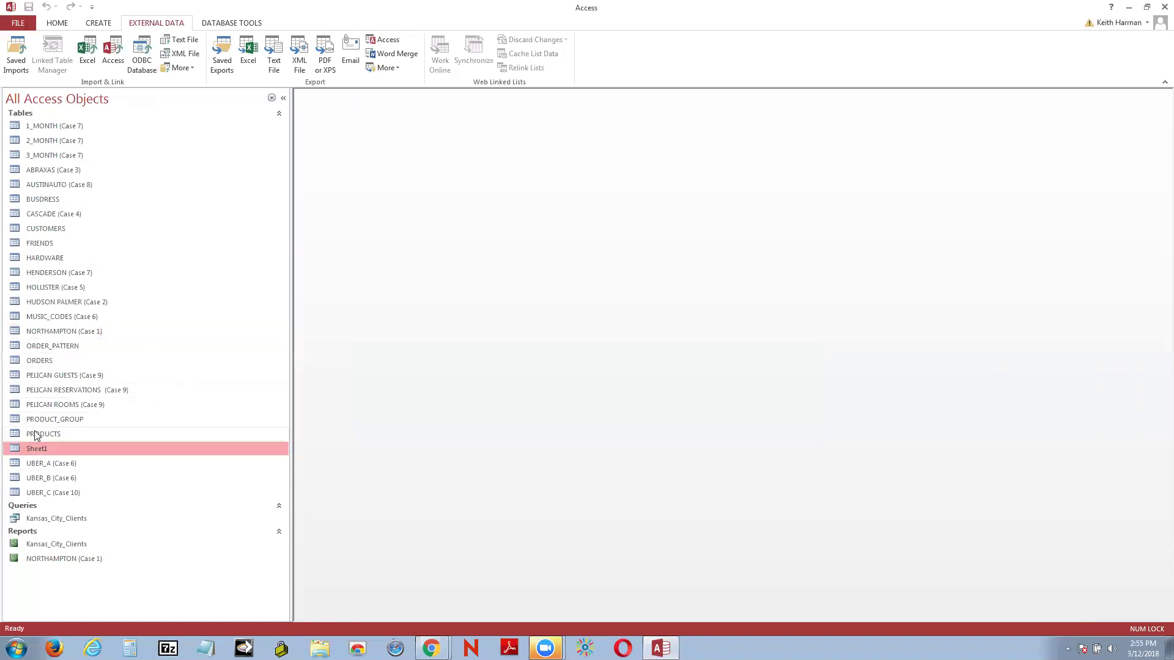
Step: Rename the Sheet1 table to StateCodes and open the renamed table
right_click(49, 450)
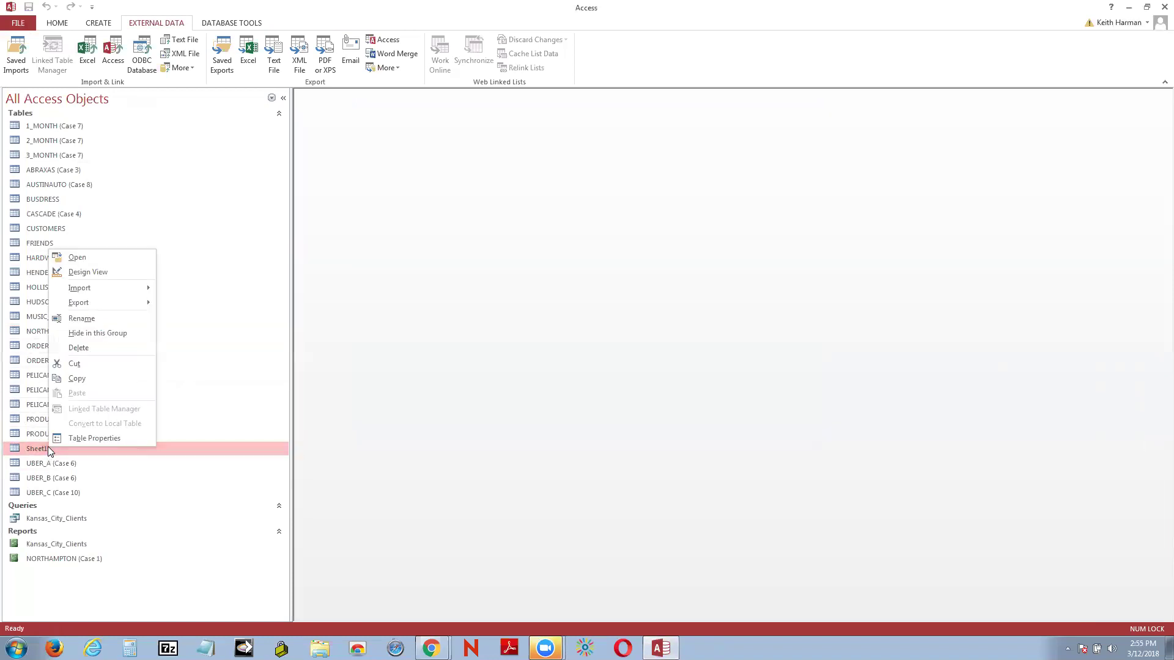
left_click(82, 318)
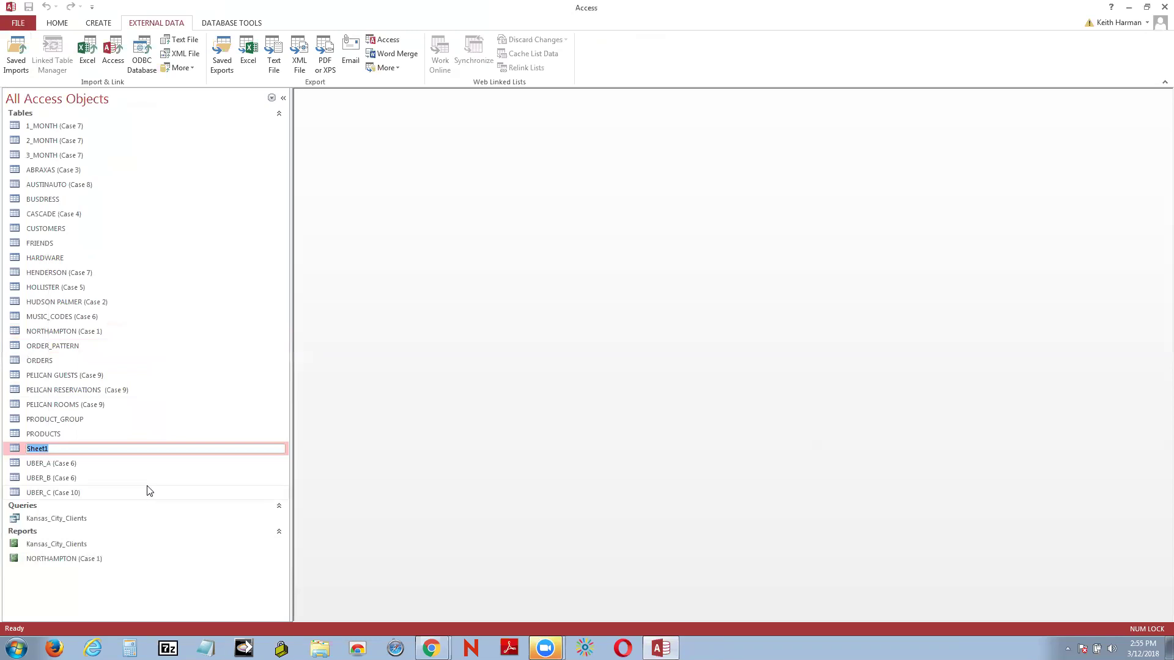
type("StateCio")
key("BackSpace")
type("ode")
left_click(51, 435)
left_click(51, 449)
right_click(50, 449)
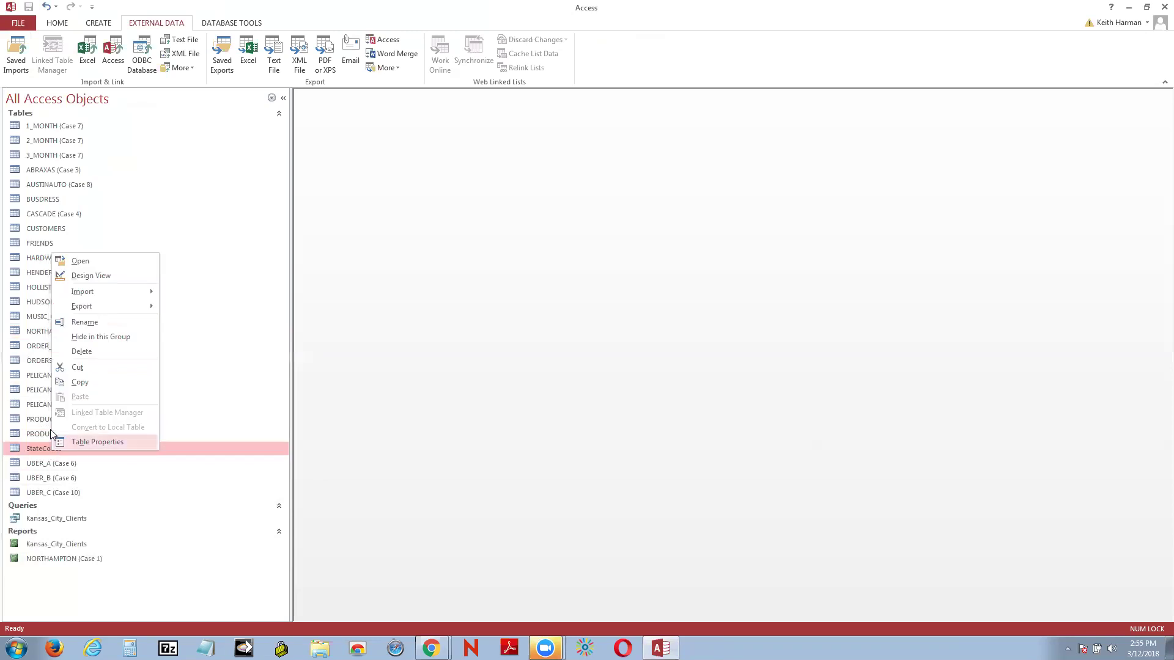
left_click(87, 263)
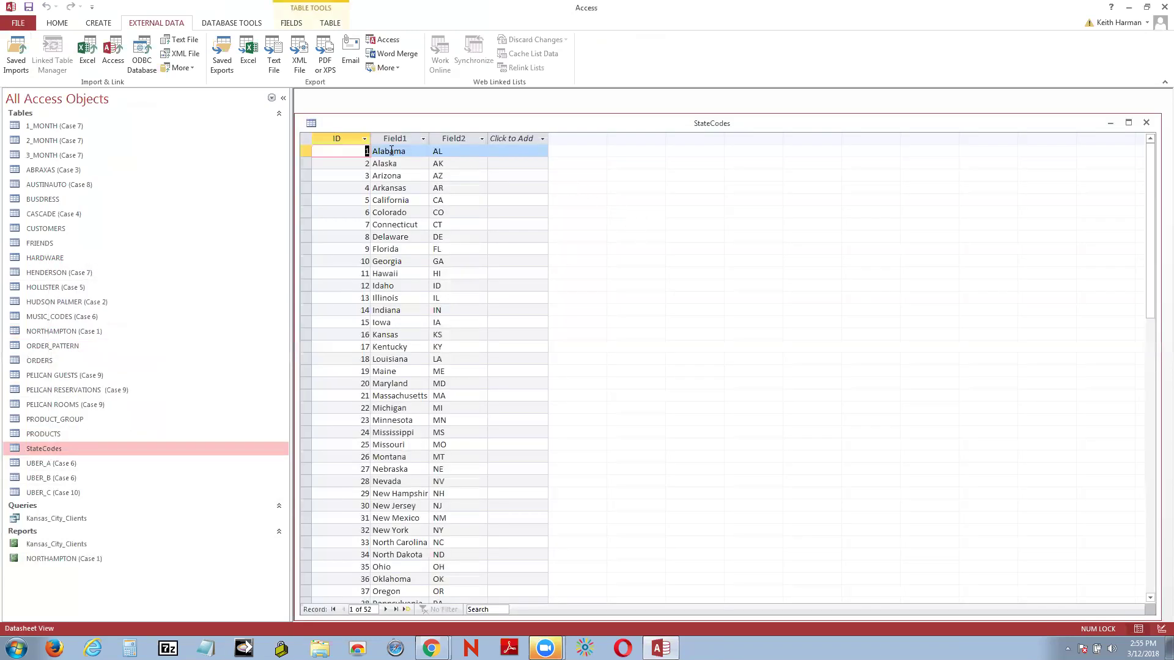
Step: In Design View, rename Field1 to State and Field2 to Abbrev, then save and return to the datasheet
right_click(351, 122)
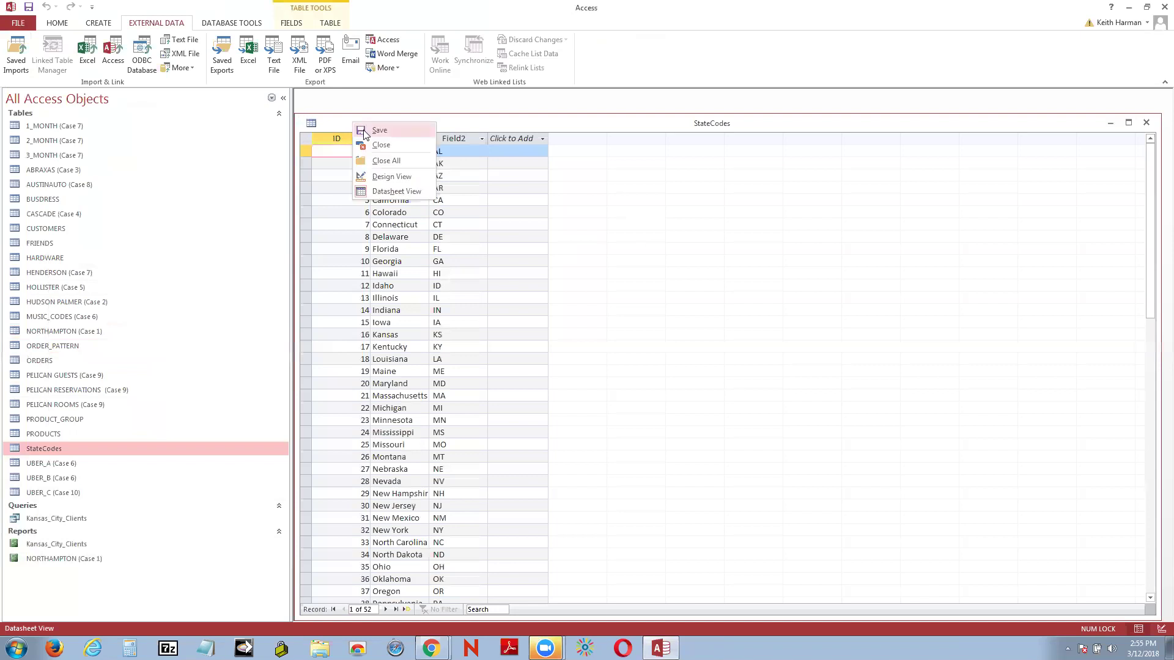
left_click(399, 177)
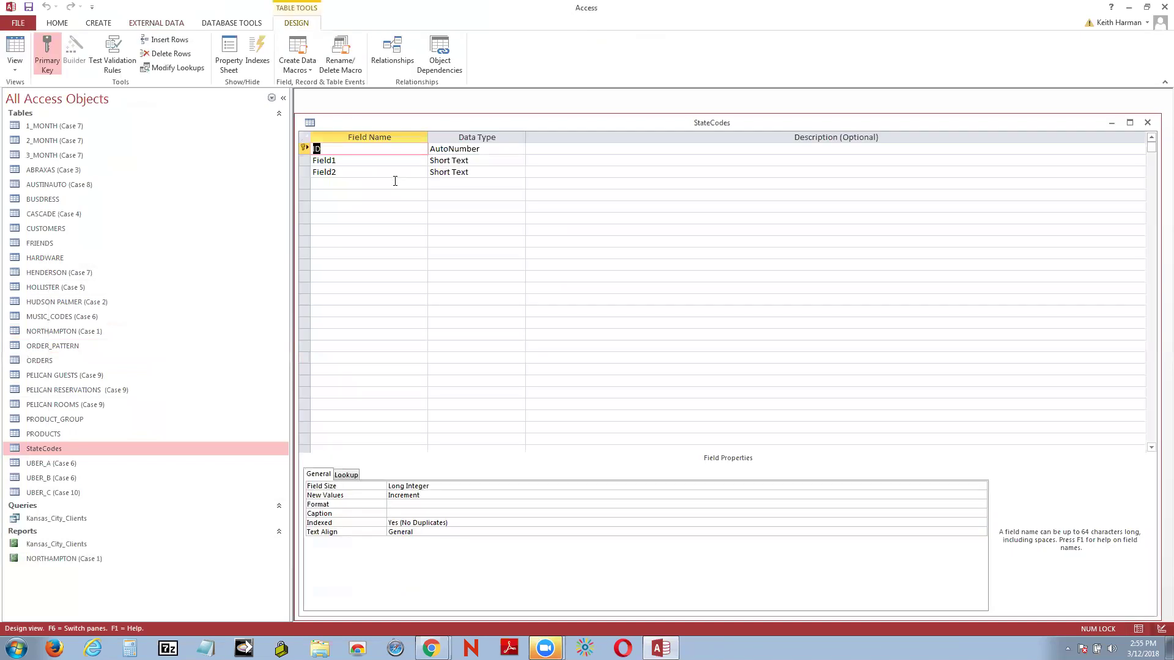
left_click(351, 161)
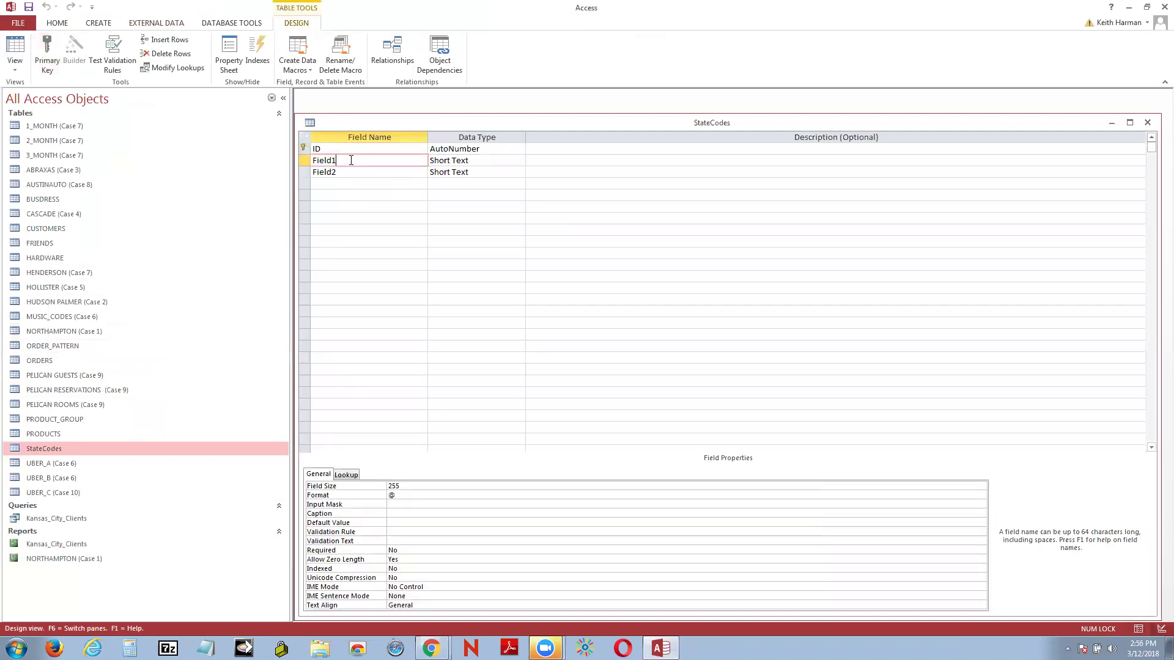
key("BackSpace")
key("BackSpace")
key("BackSpace")
key("BackSpace")
key("BackSpace")
key("BackSpace")
type("ate")
left_click(352, 173)
key("BackSpace")
key("BackSpace")
key("BackSpace")
key("BackSpace")
key("BackSpace")
key("BackSpace")
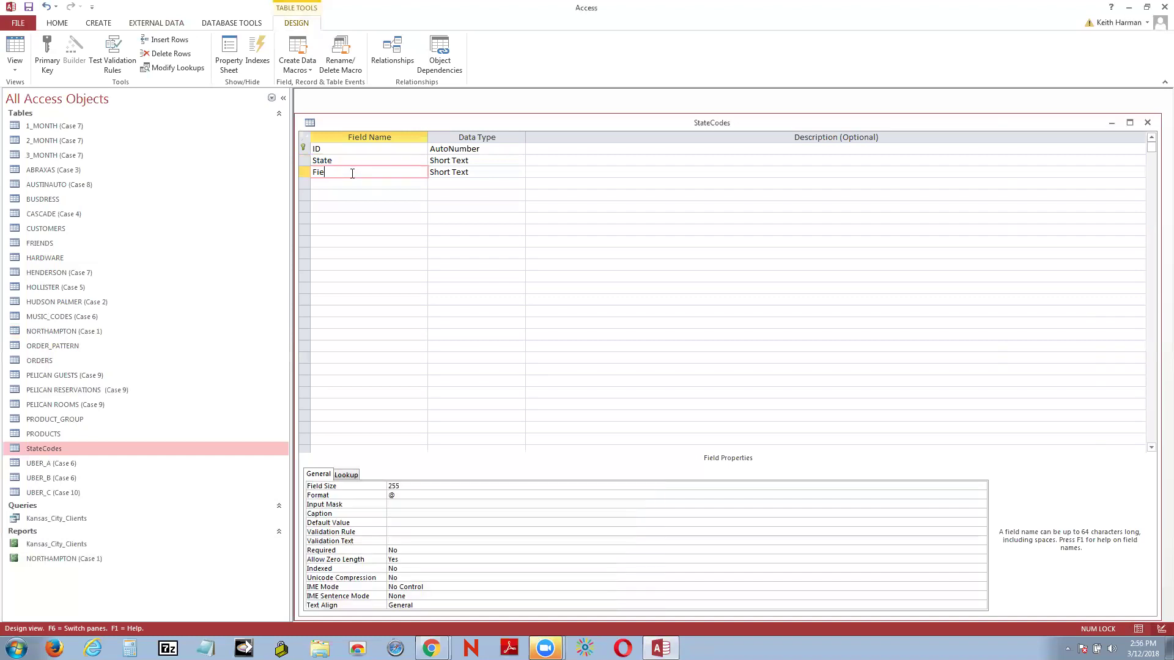
type("Abbrev")
left_click(14, 50)
left_click(559, 360)
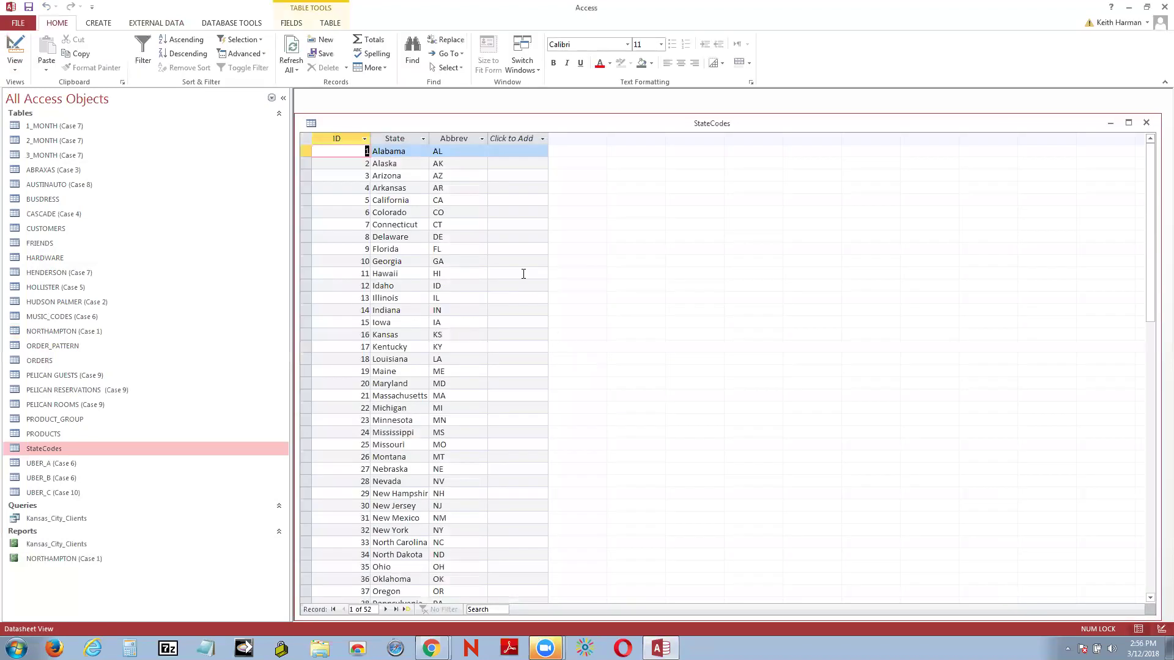
Step: Scroll through all the StateCodes records and close the table
scroll(641, 425, "down", 7)
scroll(644, 421, "up", 4)
scroll(646, 422, "down", 7)
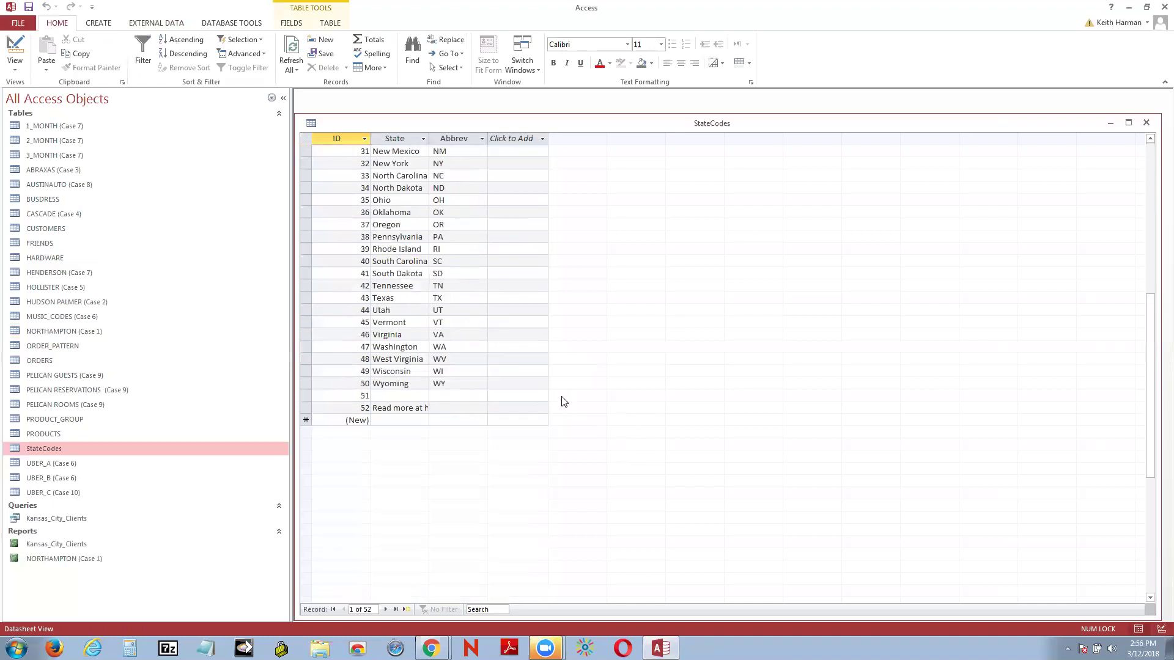
scroll(564, 402, "up", 10)
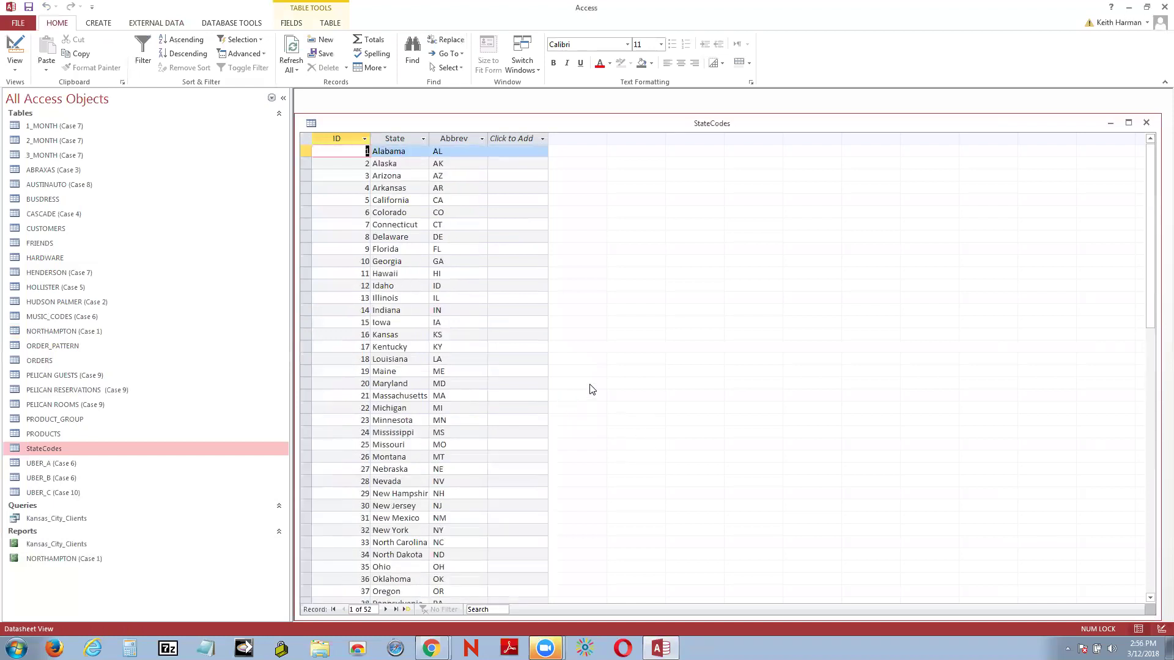
left_click(1144, 124)
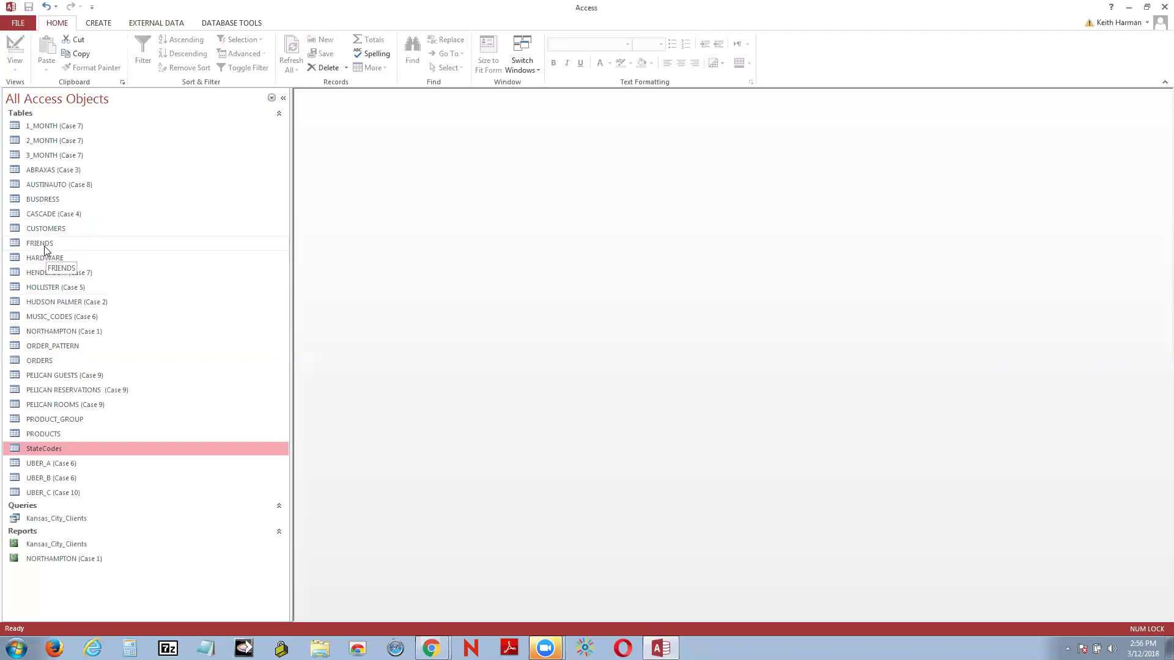
Step: Open the CUSTOMERS table to review it, then close it
mouse_move(650, 632)
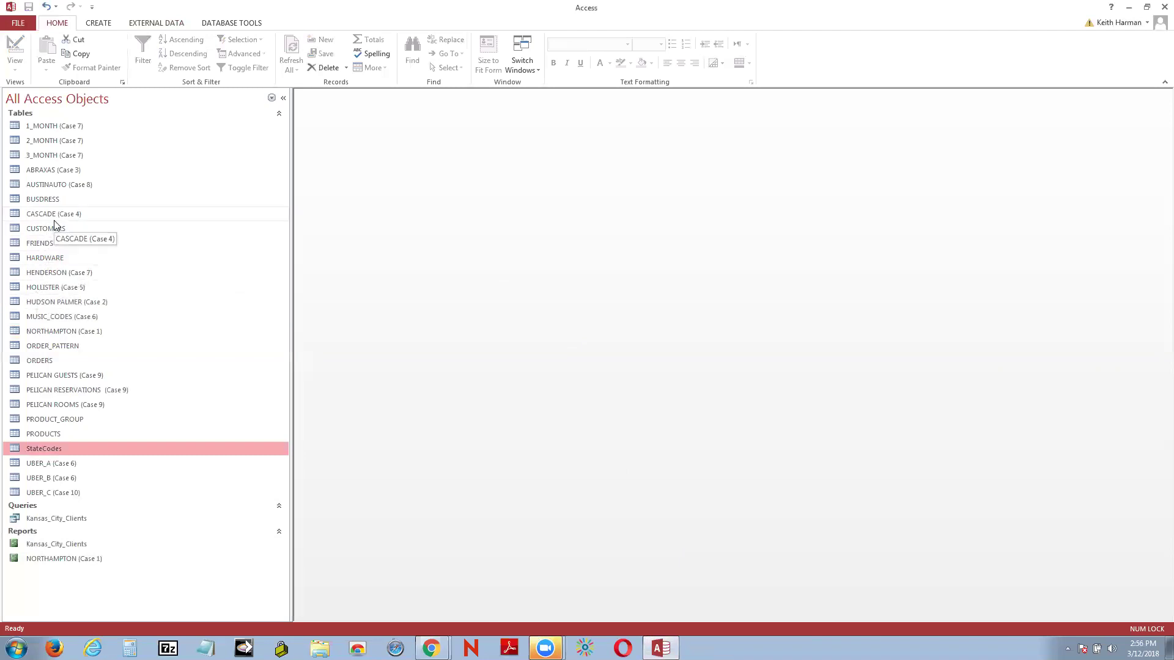
right_click(57, 228)
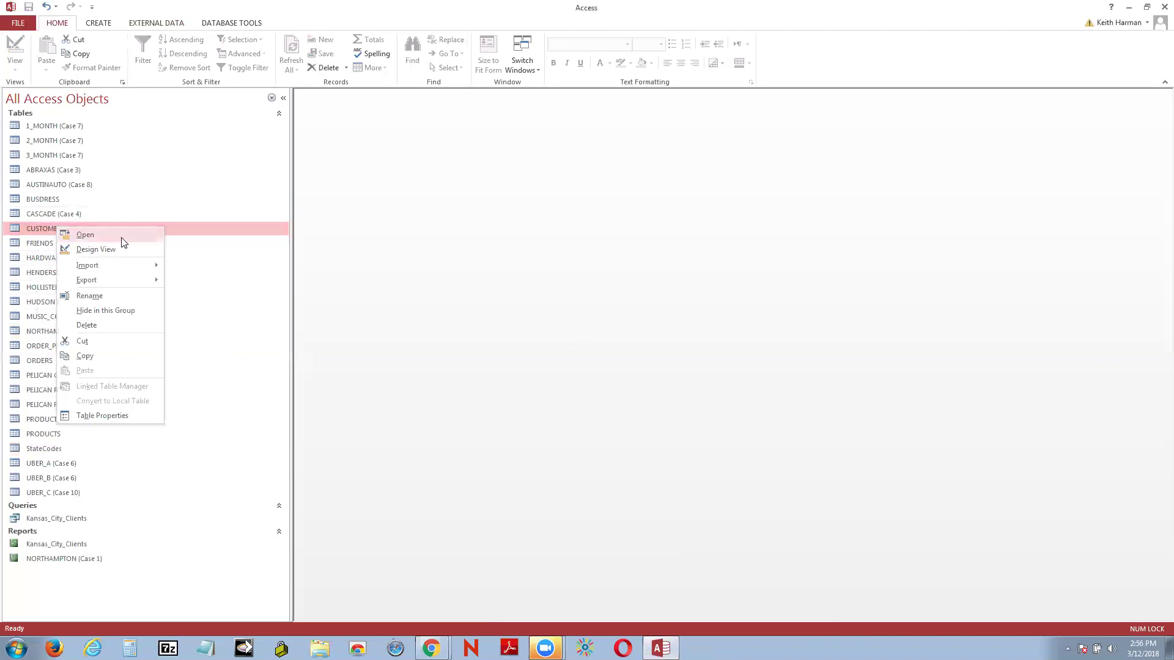
left_click(86, 234)
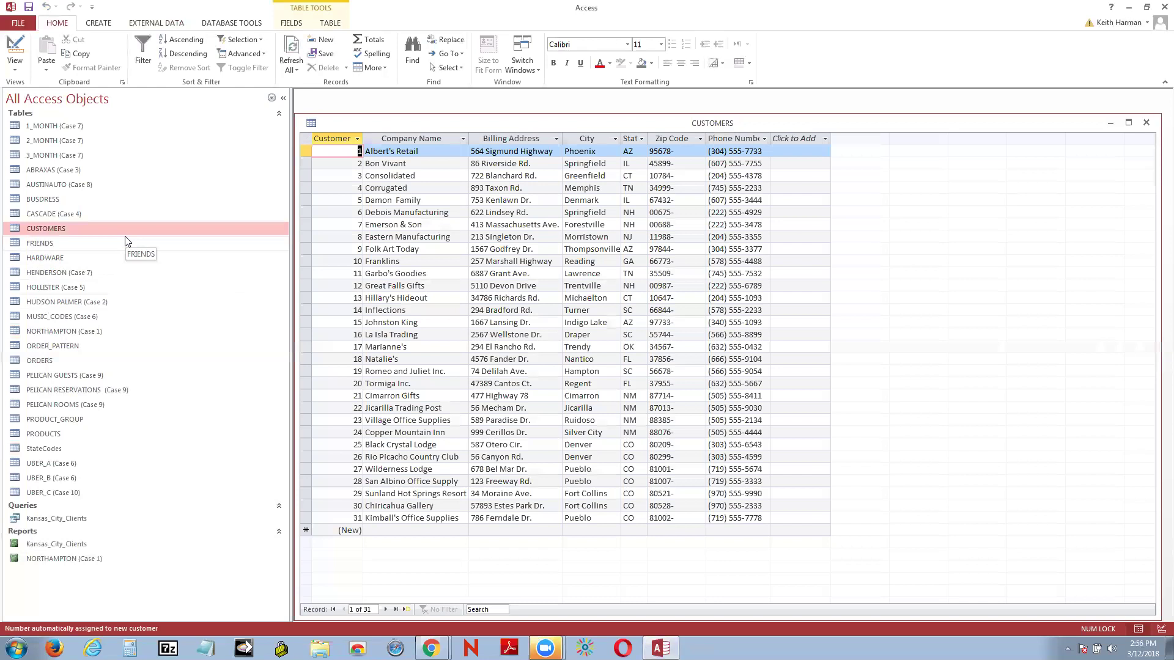
left_click(1146, 122)
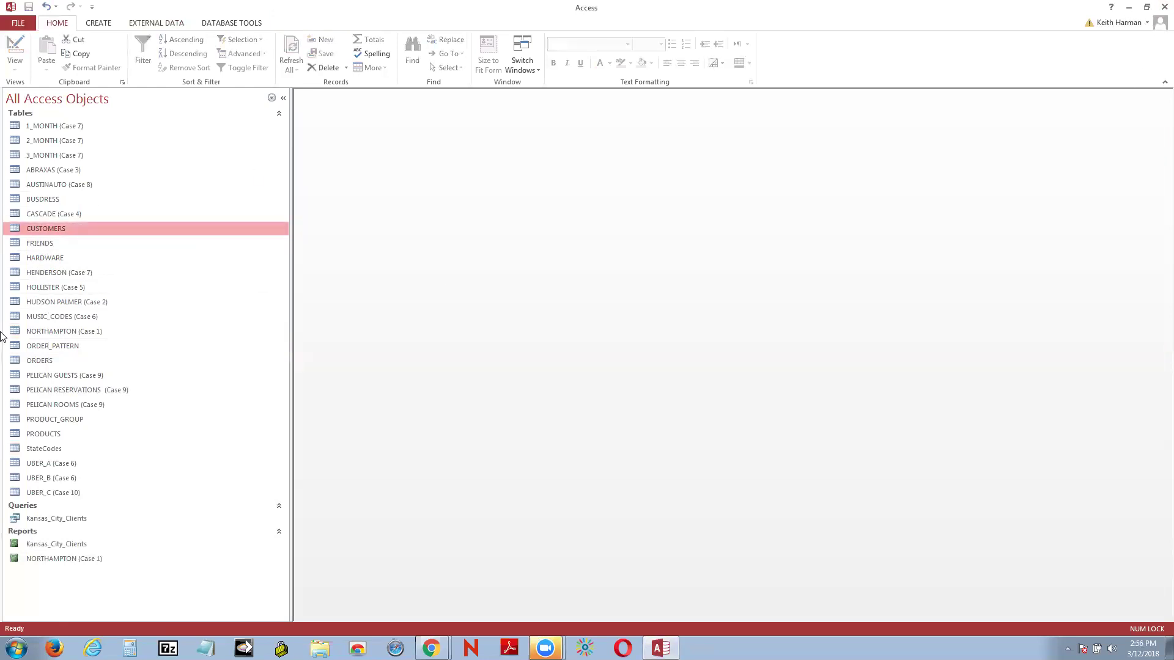
Step: Open and close the FRIENDS table, then the BUSDRESS table
right_click(39, 247)
left_click(69, 246)
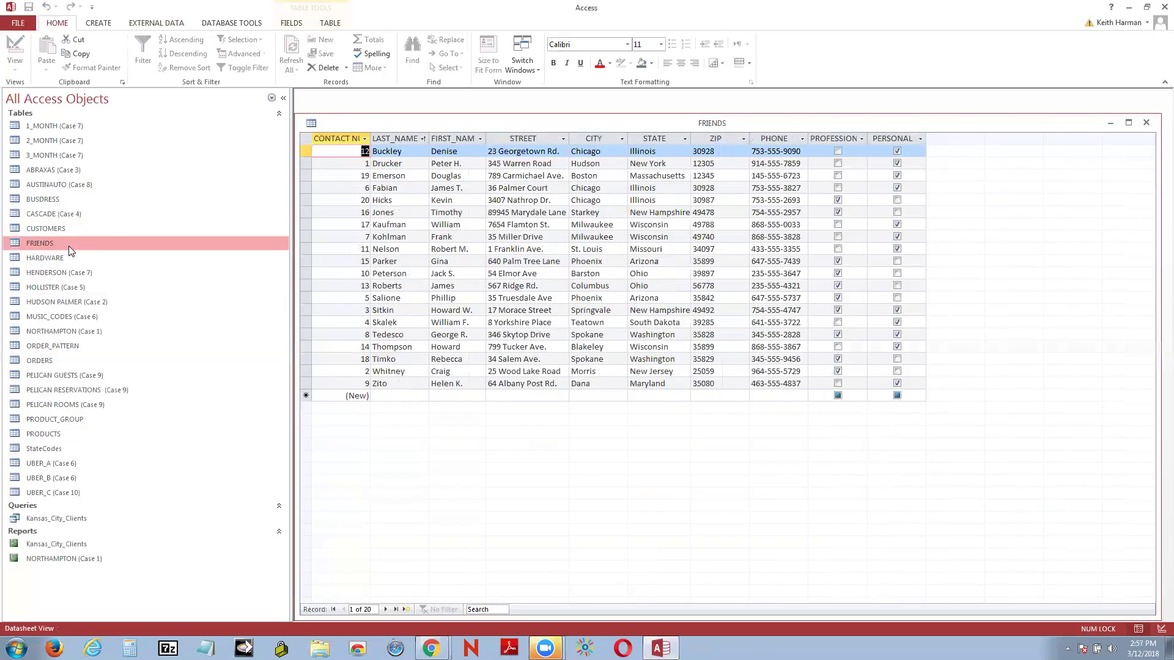
left_click(1146, 123)
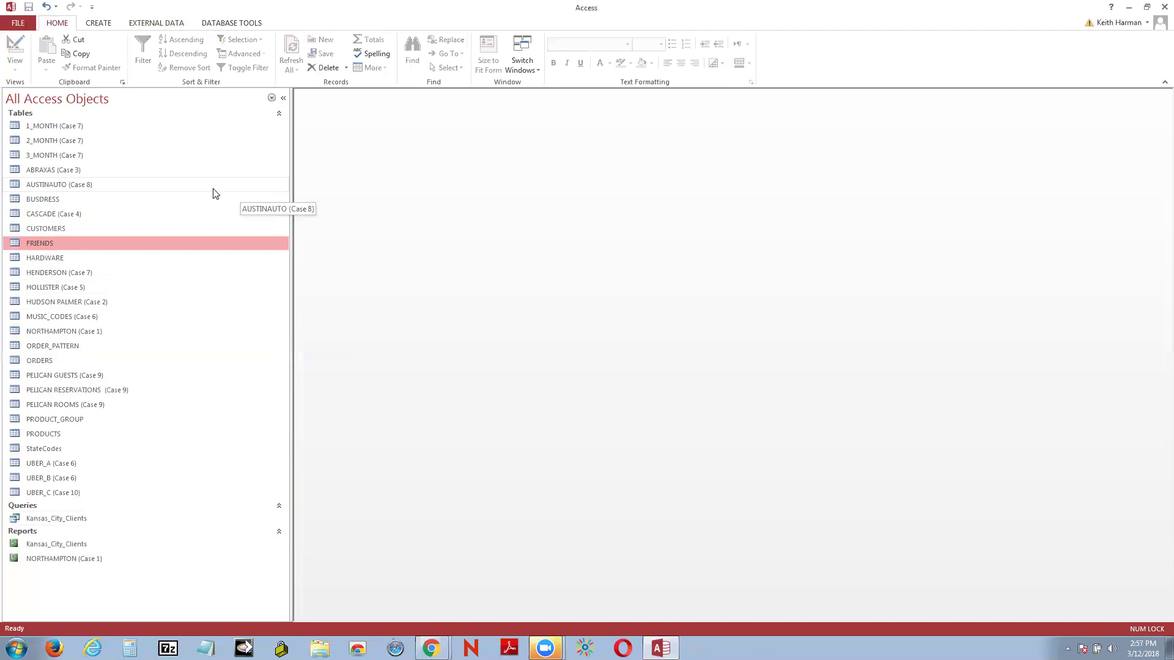
right_click(47, 201)
left_click(75, 210)
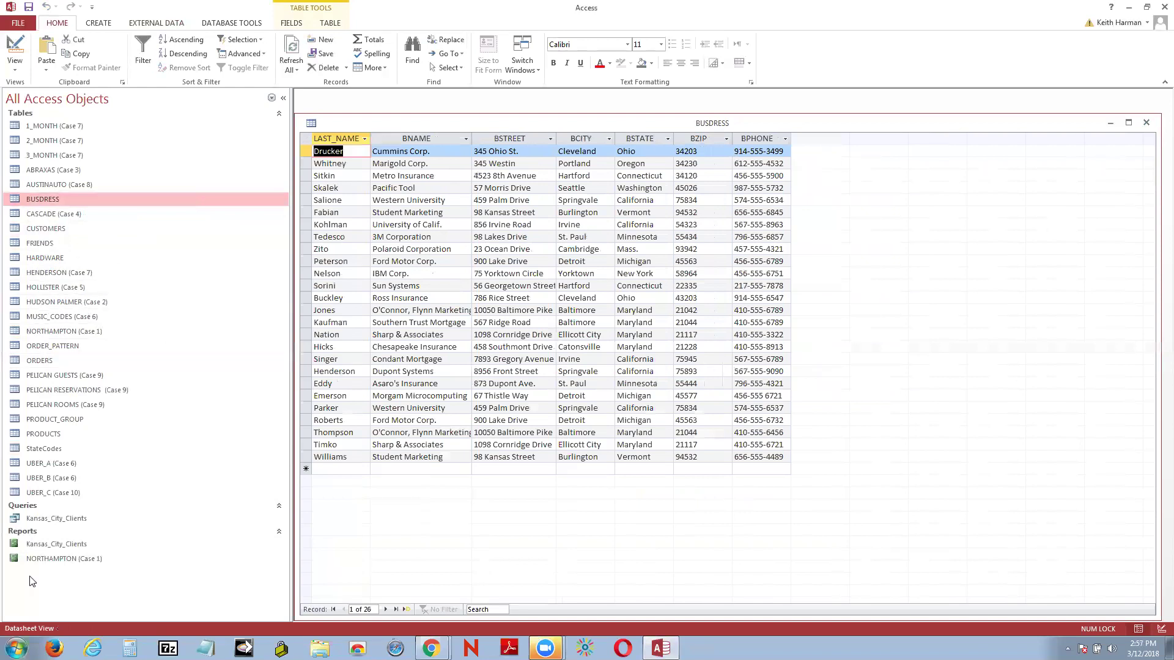
left_click(1148, 124)
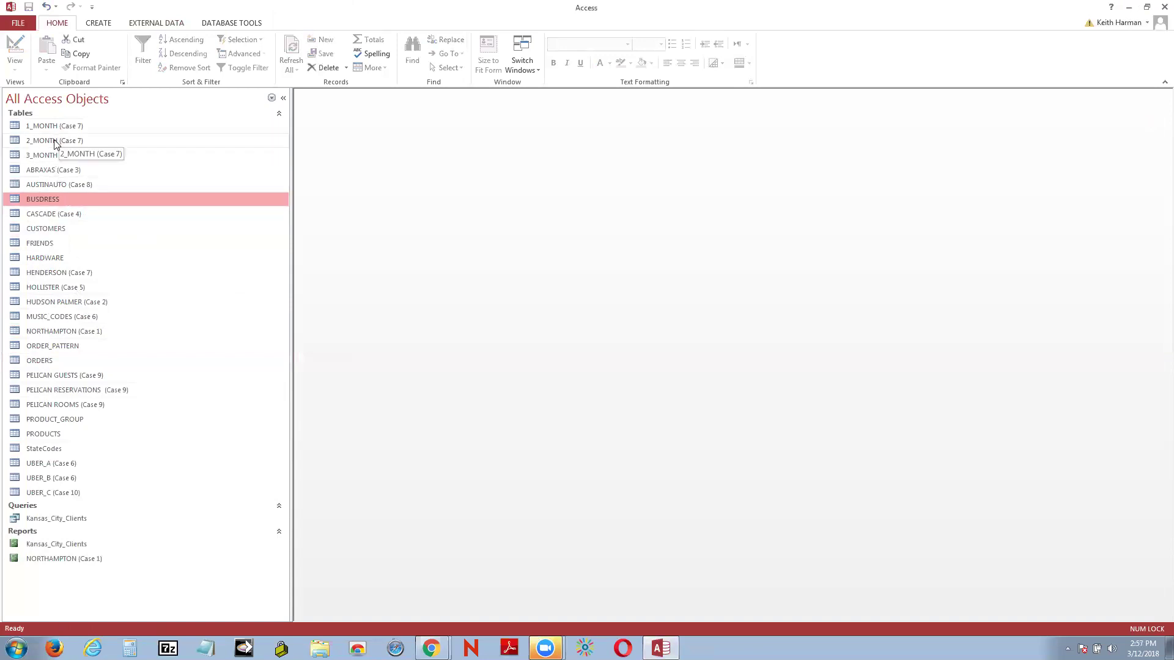
Step: Reopen and close CUSTOMERS, then open the FRIENDS table showing its 20 records
right_click(44, 234)
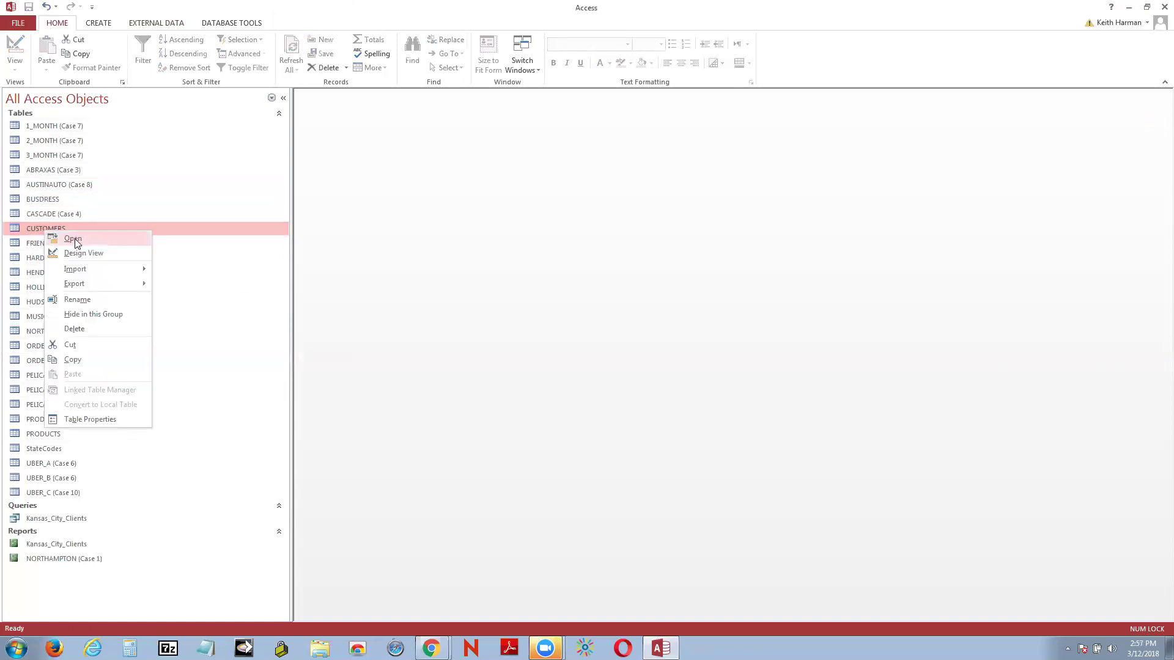
left_click(75, 239)
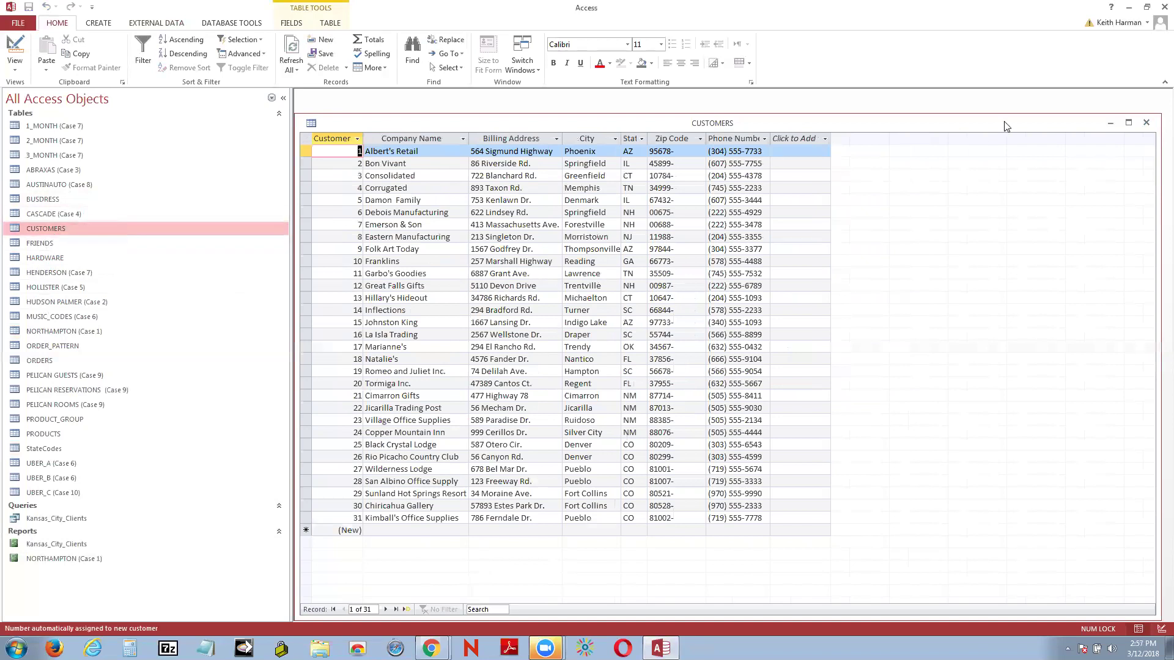
left_click(1146, 122)
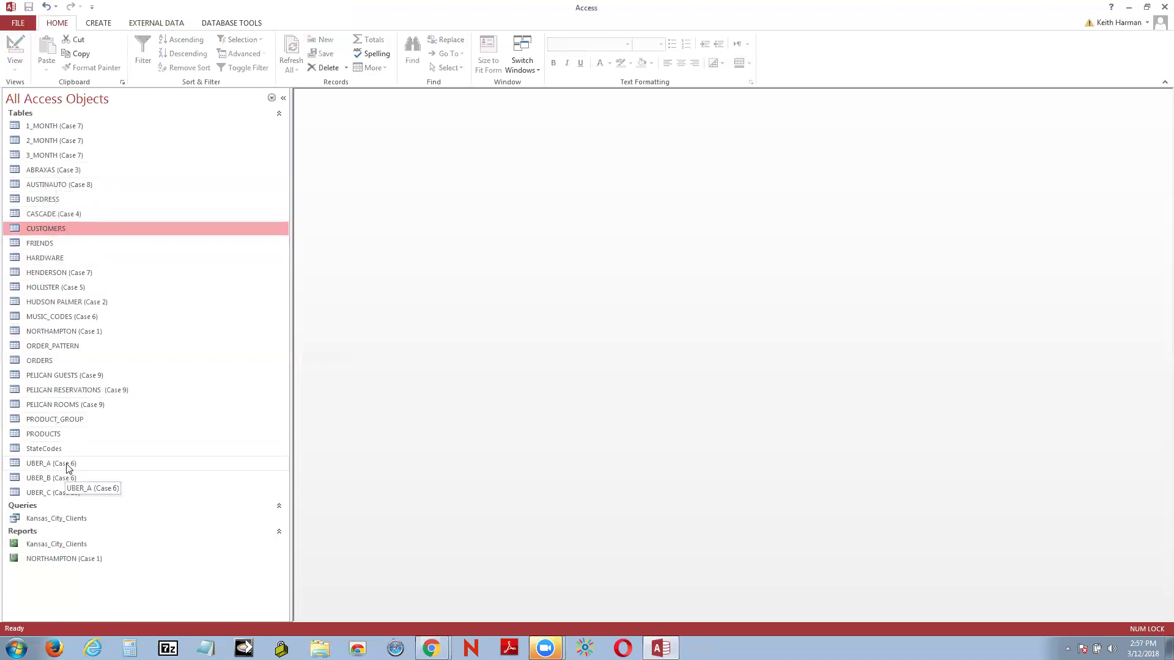
left_click(50, 243)
right_click(52, 244)
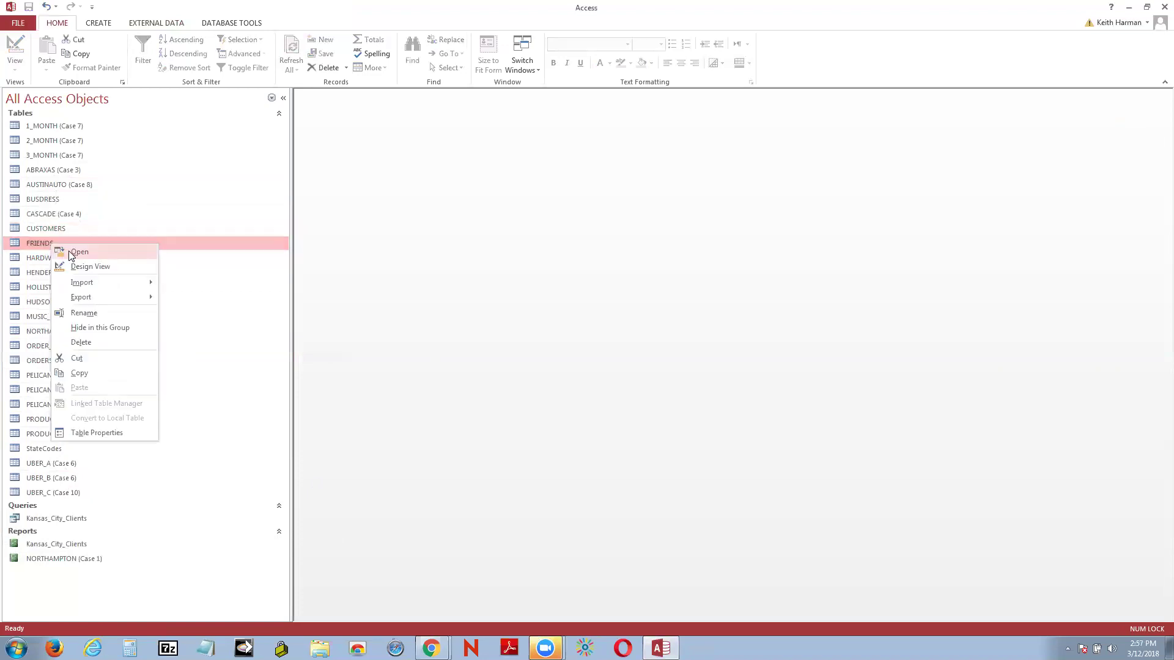
left_click(76, 253)
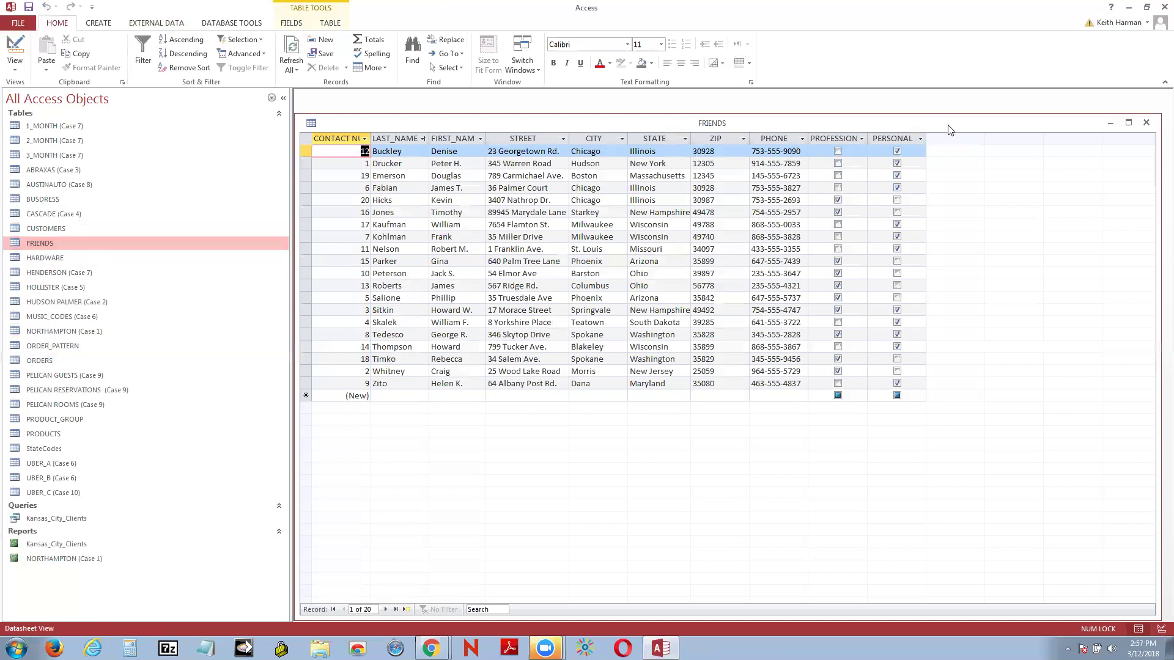
Step: Open FRIENDS in Design View and add a STATEABBREV field below PERSONAL
right_click(340, 123)
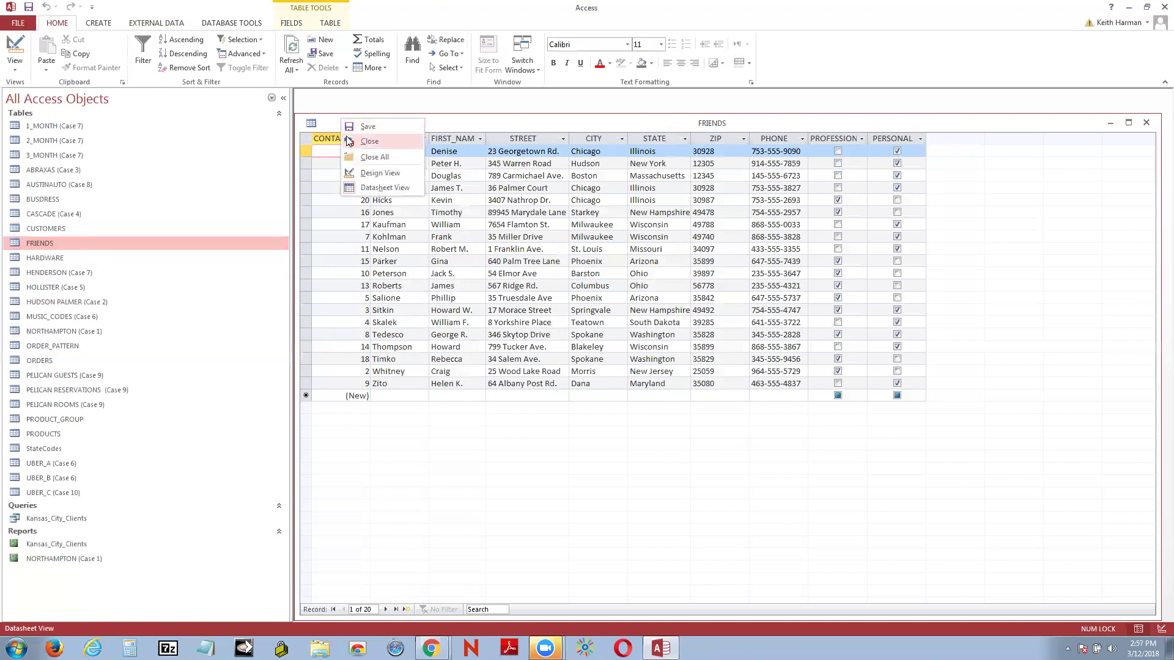
left_click(377, 173)
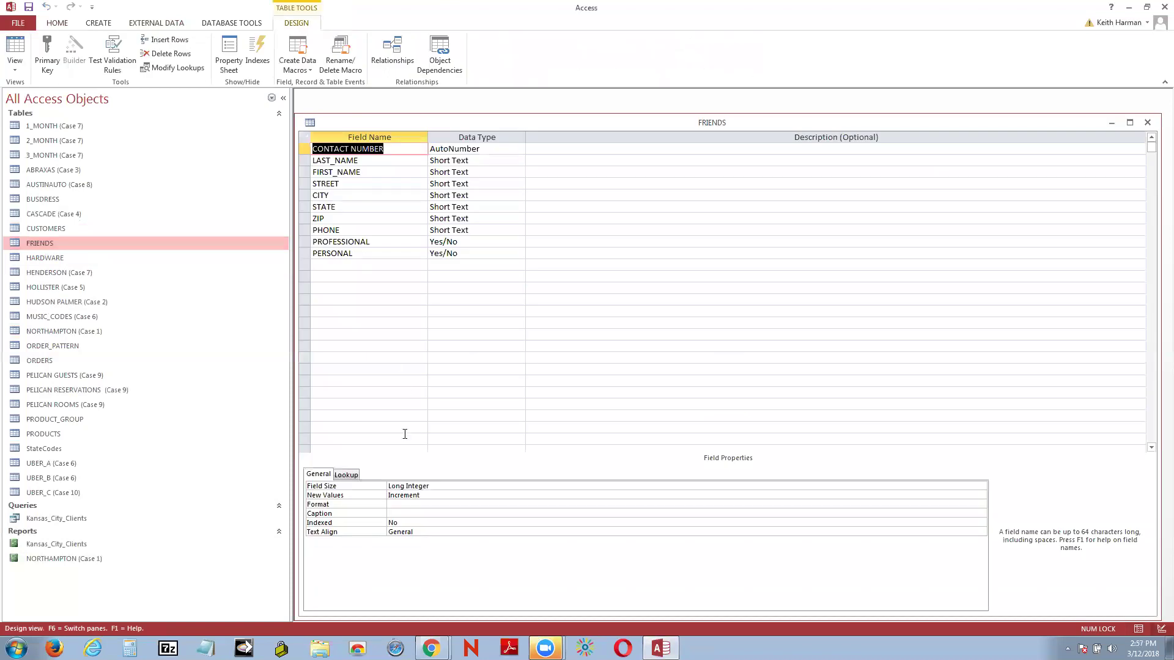
left_click(346, 265)
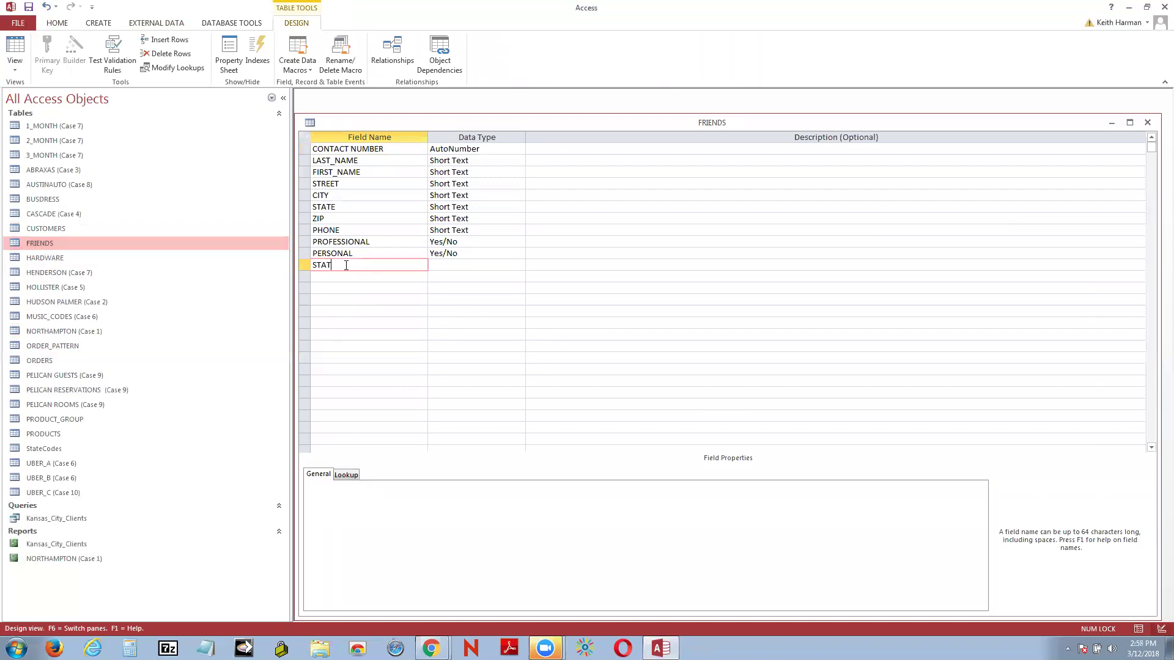
type("STATEABBREV")
Step: Keep STATEABBREV's data type as Short Text and set its field size to 2
left_click(518, 267)
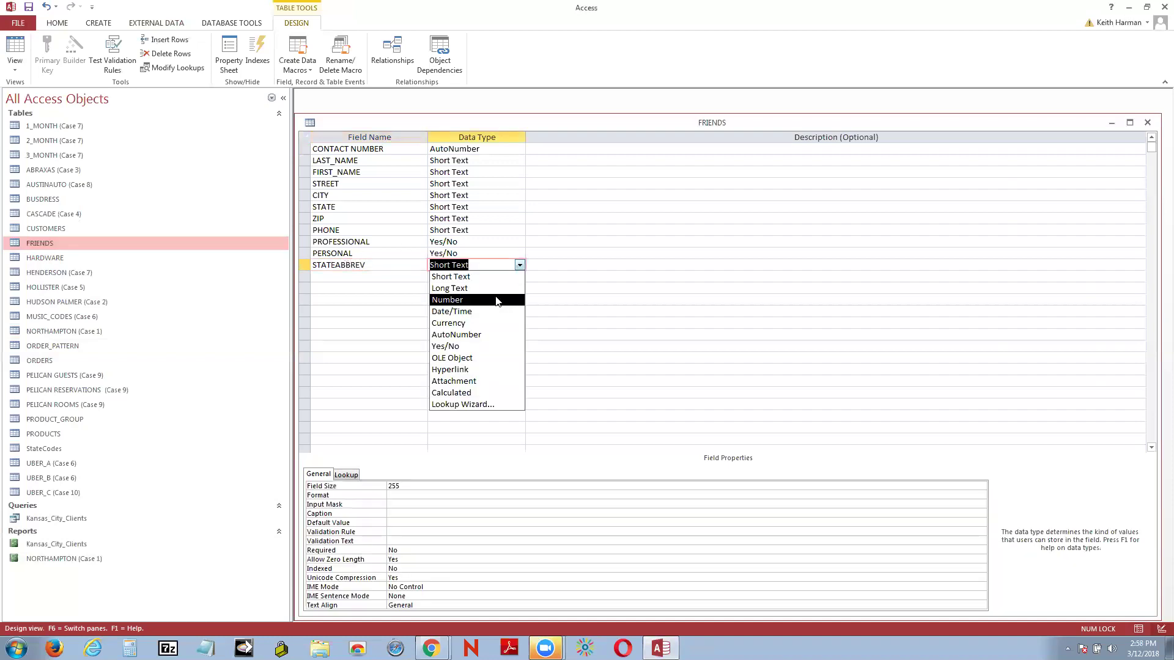
left_click(502, 278)
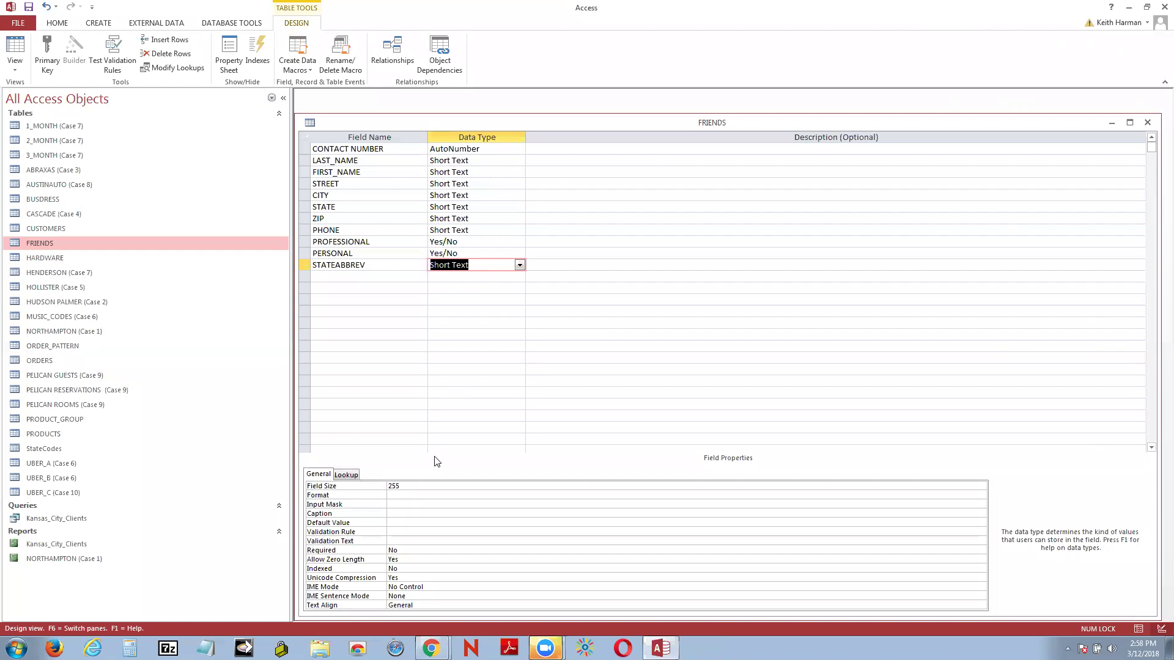
left_click(417, 485)
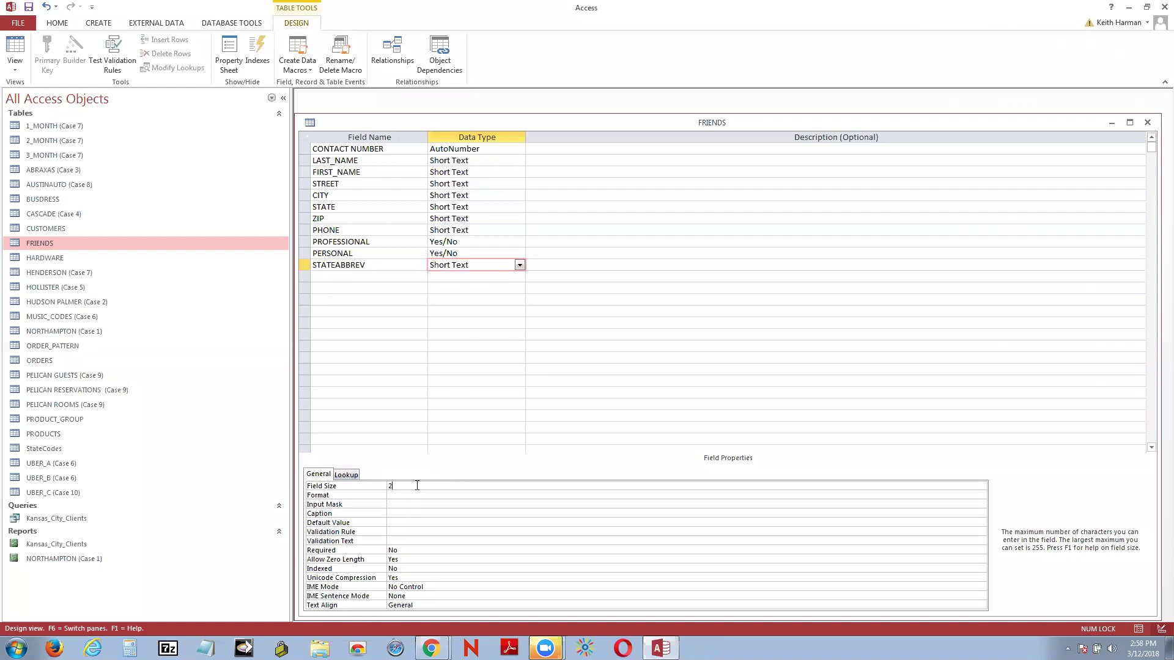
Step: Set the field's lookup Display Control to Combo Box
left_click(353, 477)
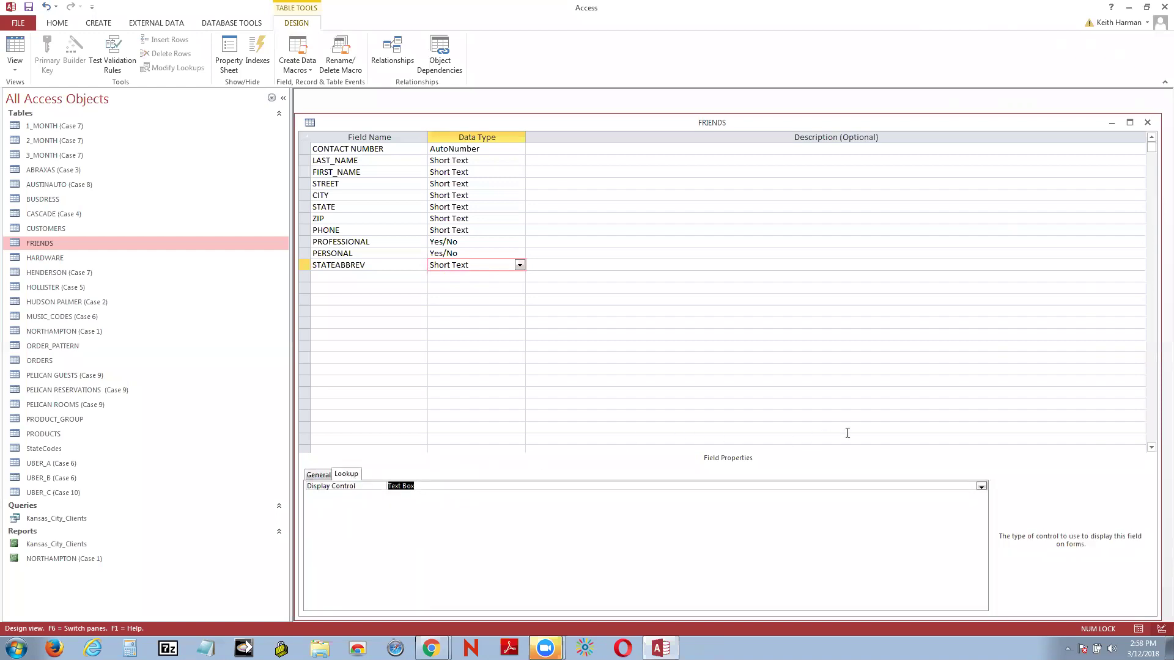
left_click(981, 487)
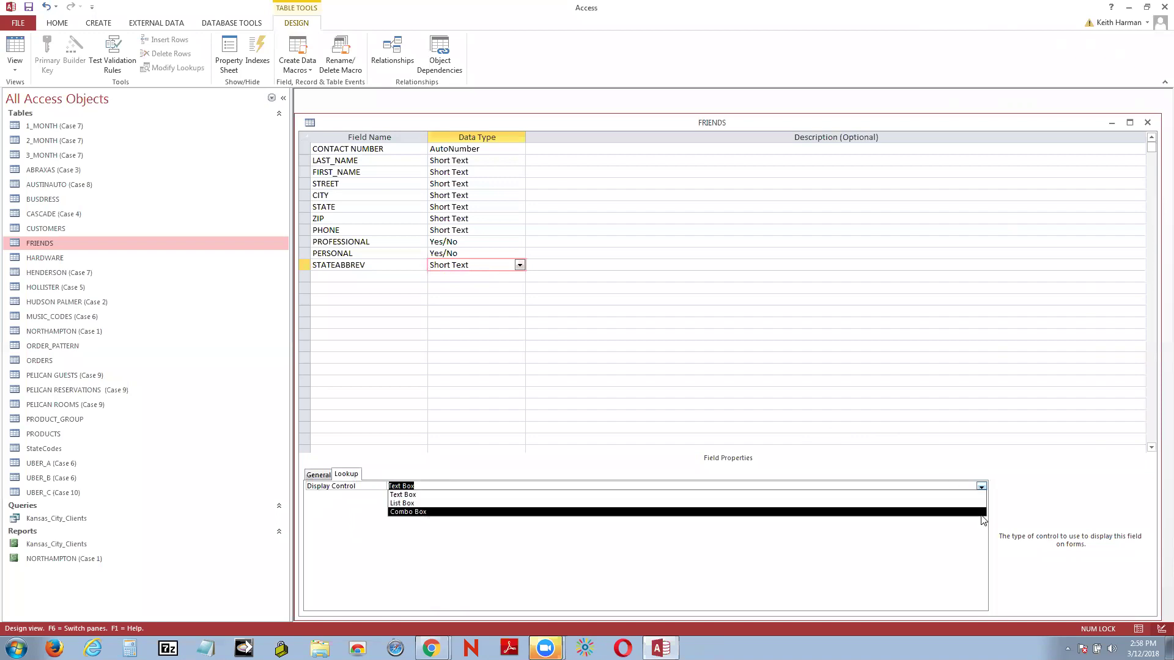
left_click(981, 513)
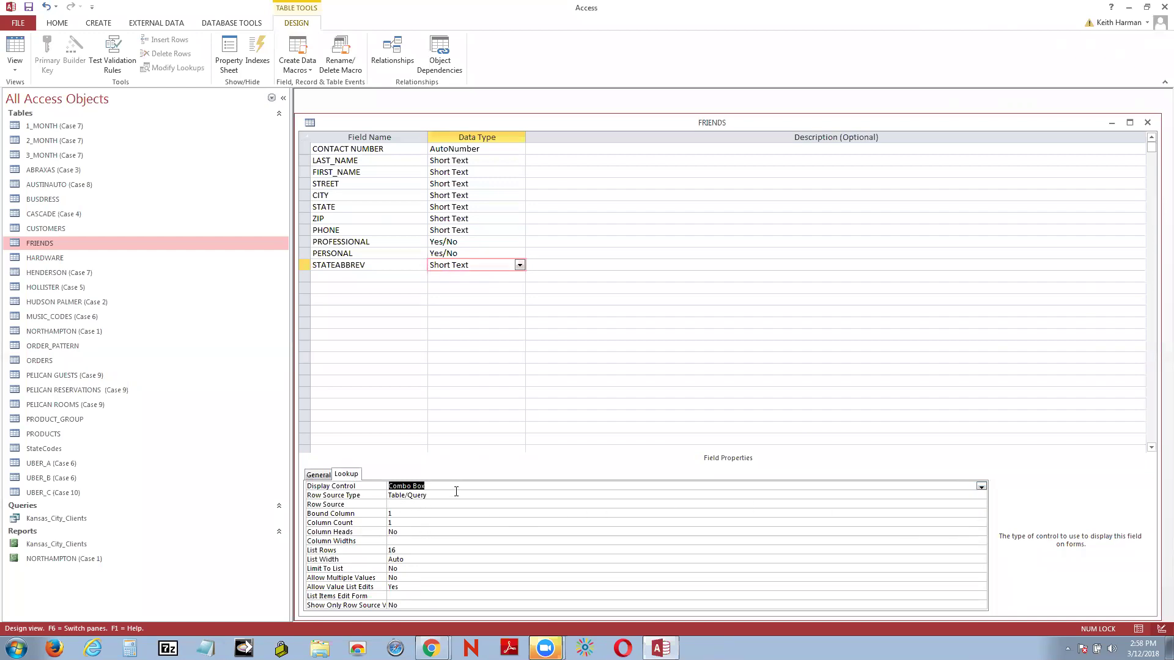
left_click(982, 504)
left_click(981, 505)
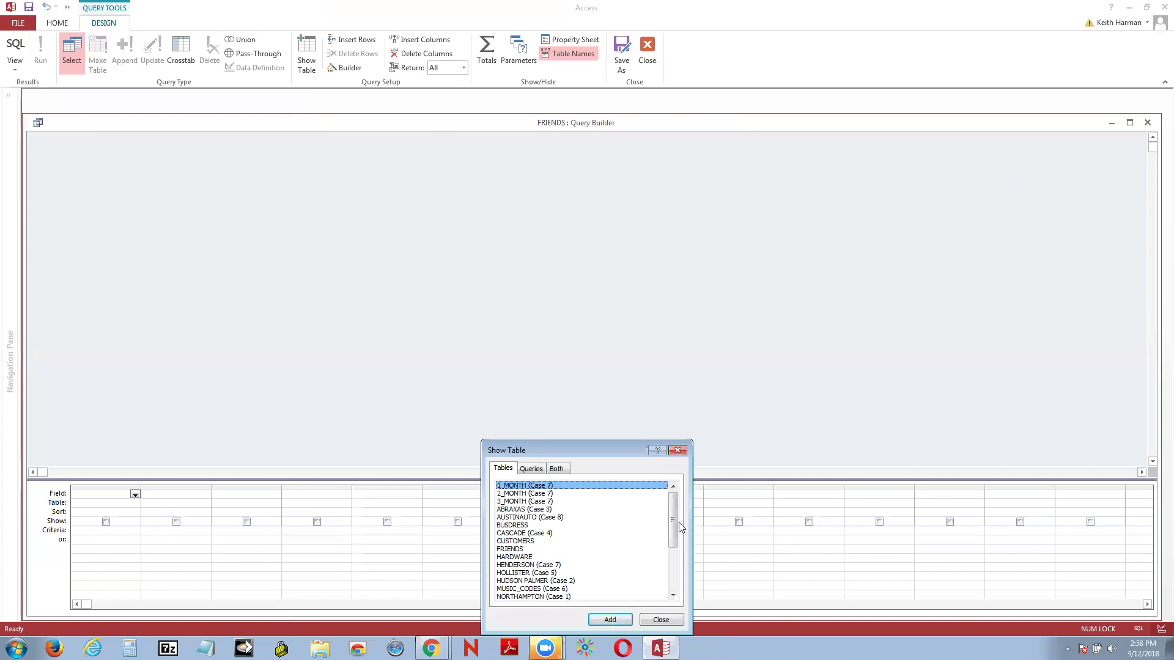
Step: Add the StateCodes table to the Row Source query builder
left_click_drag(669, 518, 682, 564)
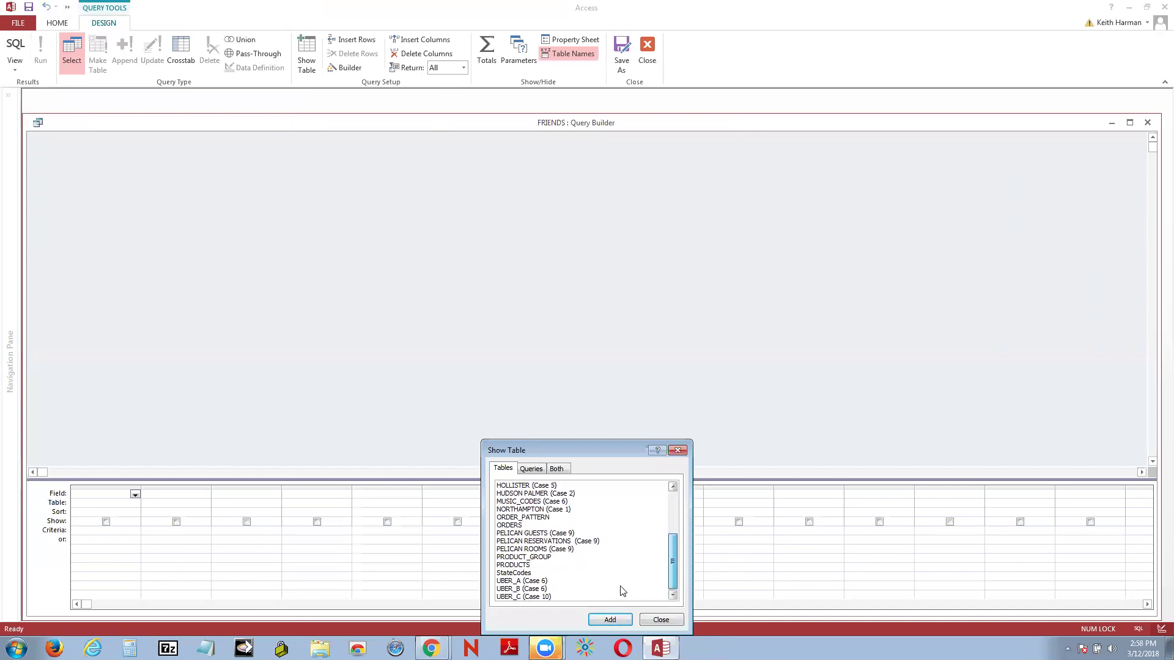
left_click(526, 573)
left_click(601, 622)
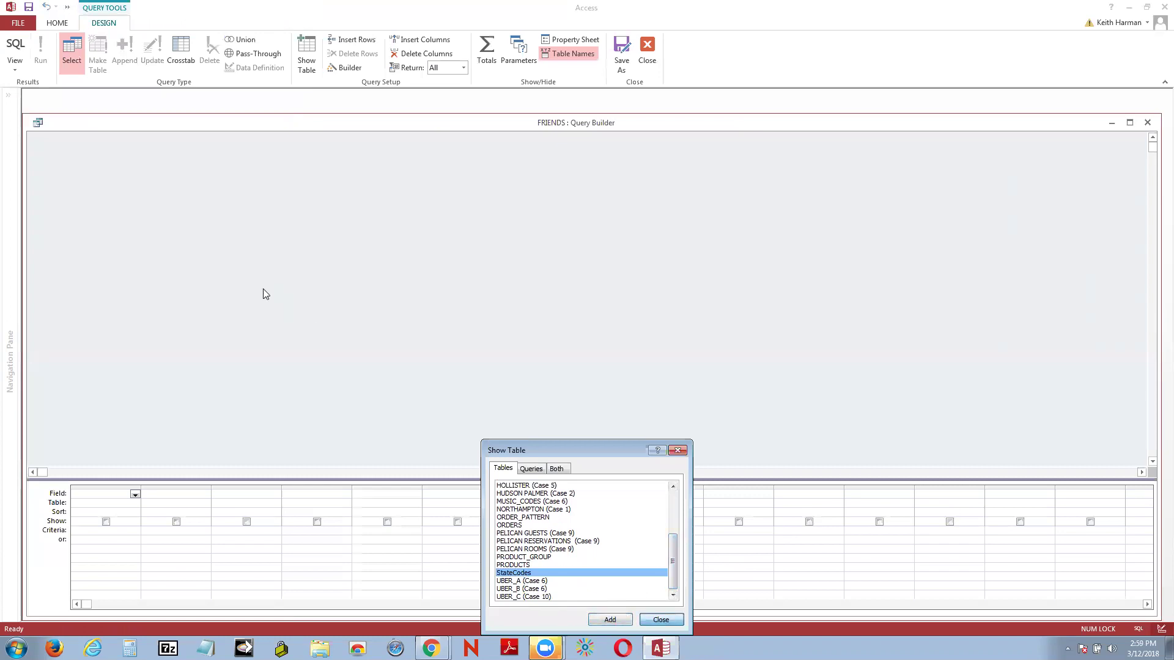
left_click(661, 619)
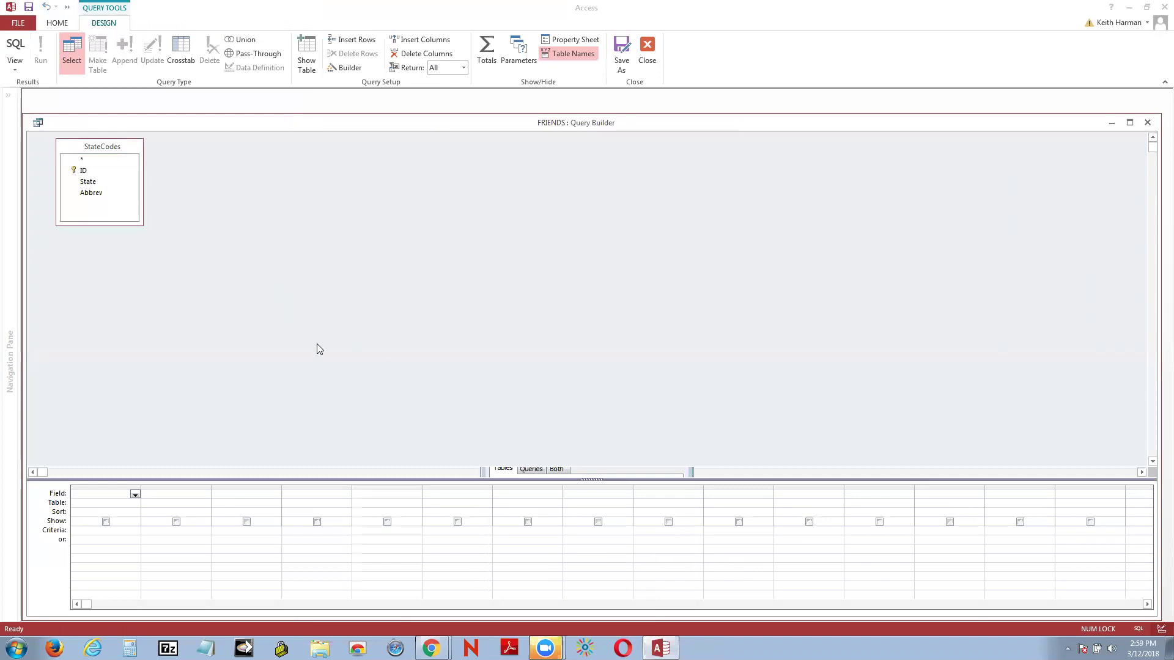
Step: Add Abbrev and State to the query, preview the results, and save it as the row source
left_click(87, 192)
double_click(90, 191)
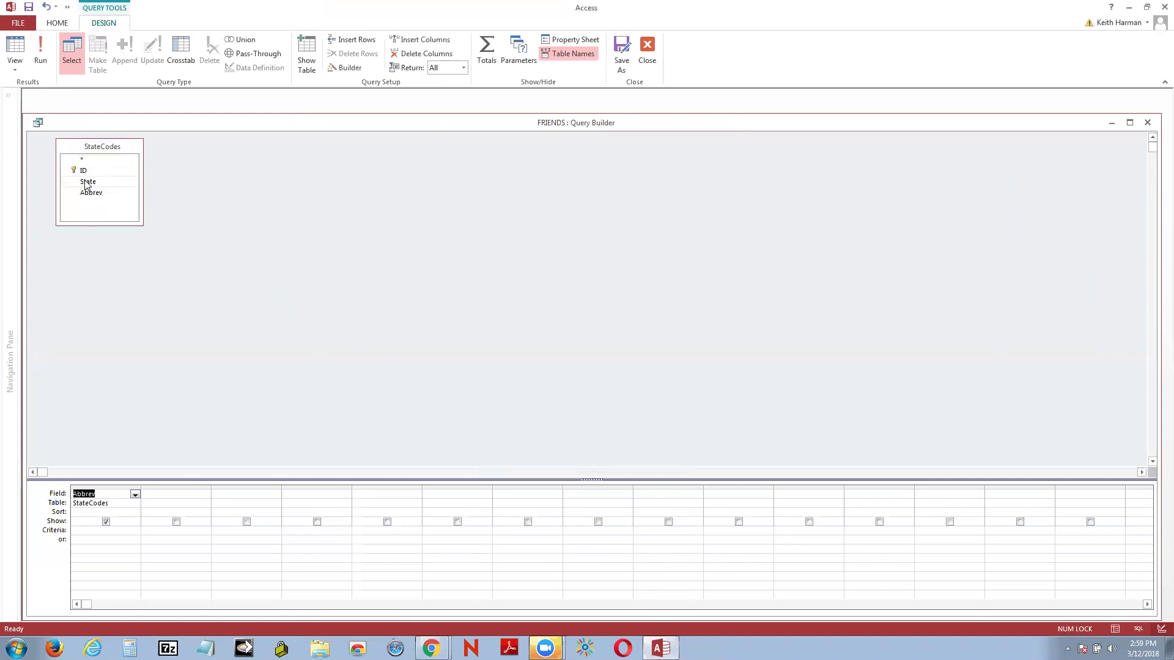
double_click(87, 182)
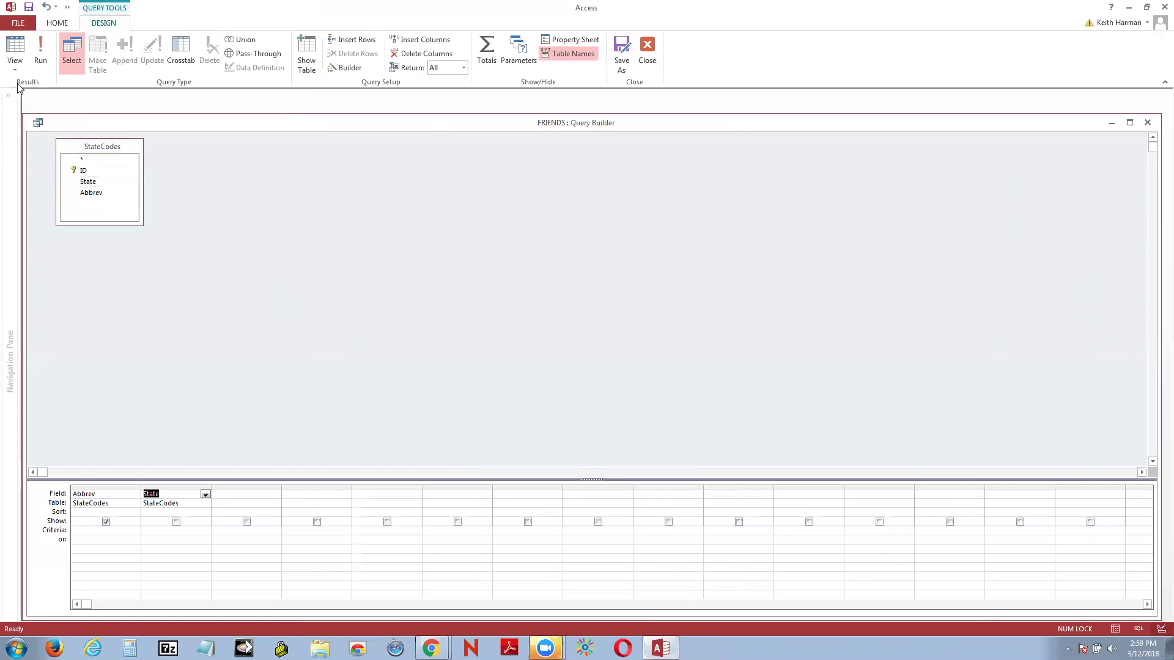
left_click(44, 39)
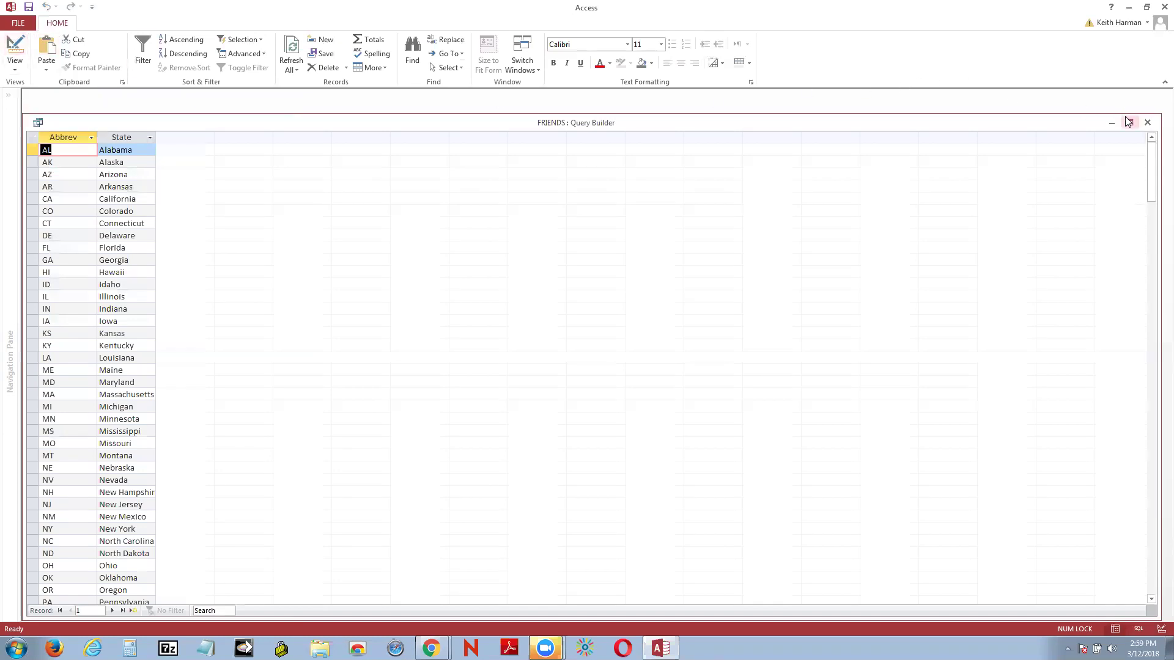
left_click(1146, 124)
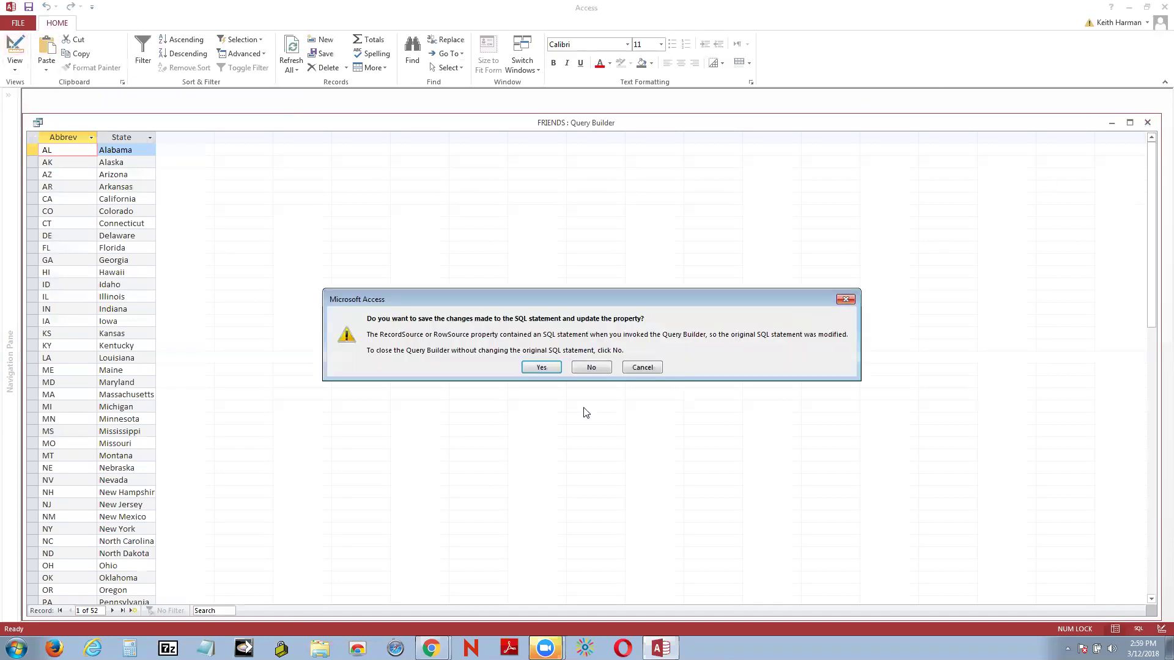
left_click(533, 367)
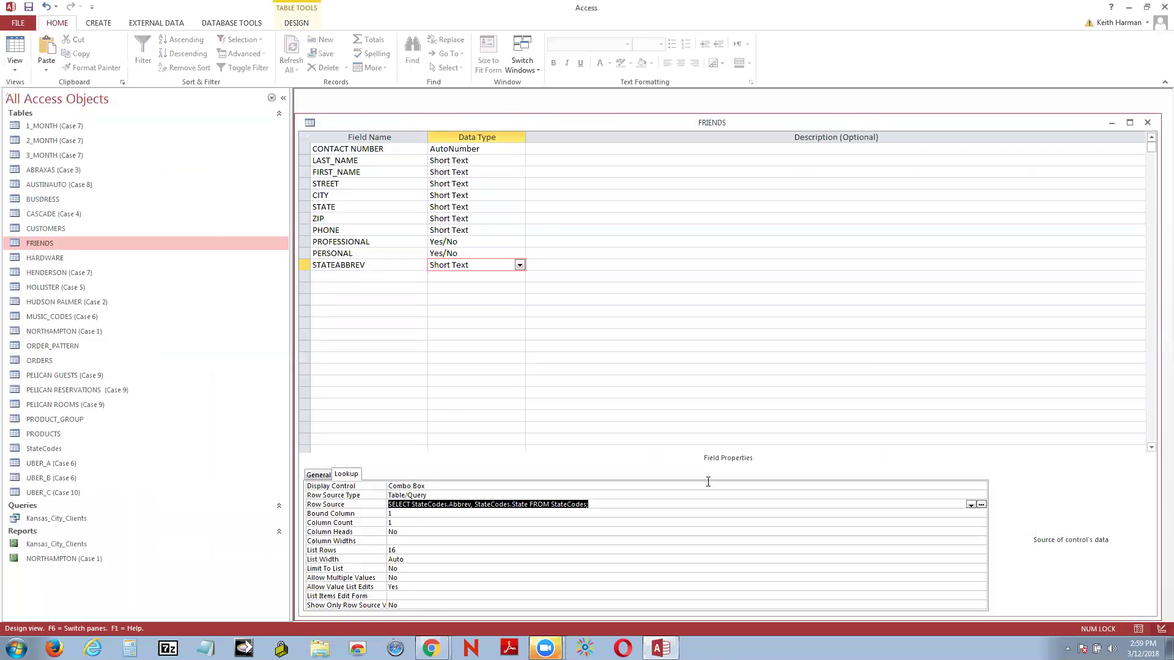
Step: Change the combo box Column Count from 1 to 2
left_click(646, 515)
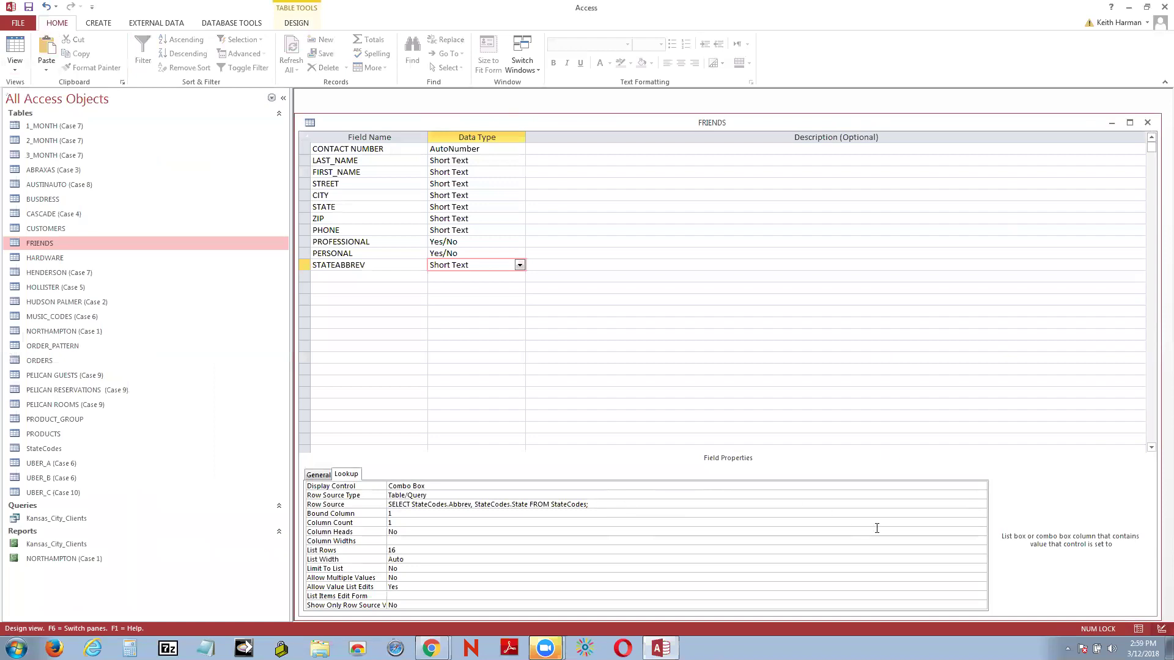
left_click(403, 523)
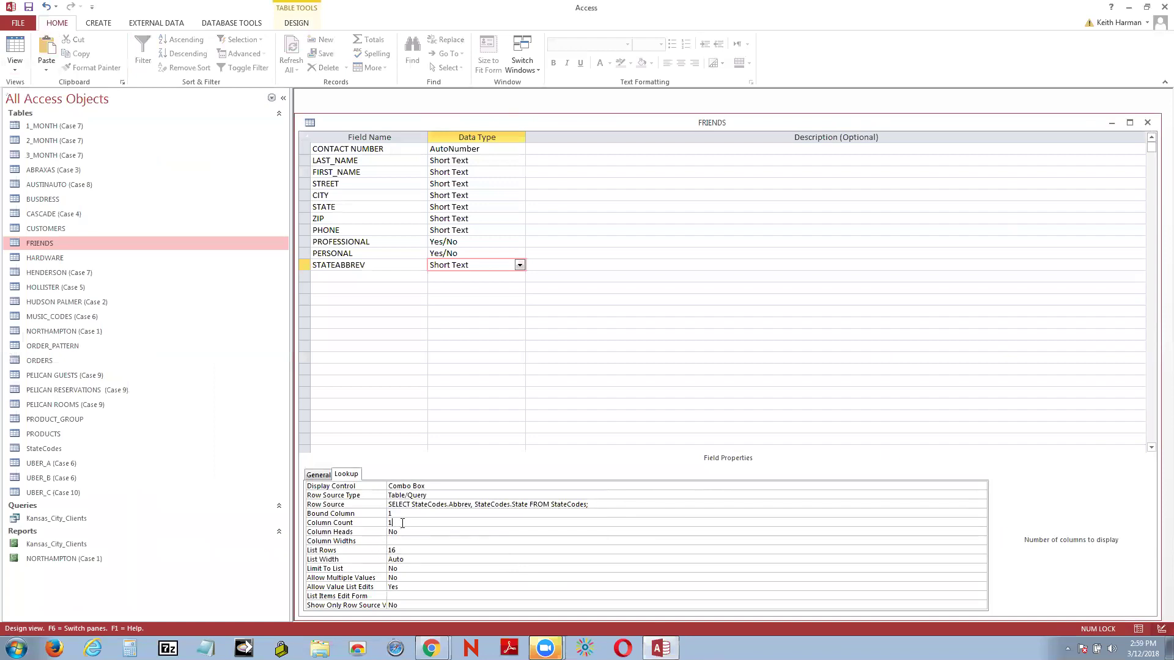
key("BackSpace")
type("2")
Step: Set the Column Widths to 2";2"
left_click(408, 533)
left_click(408, 539)
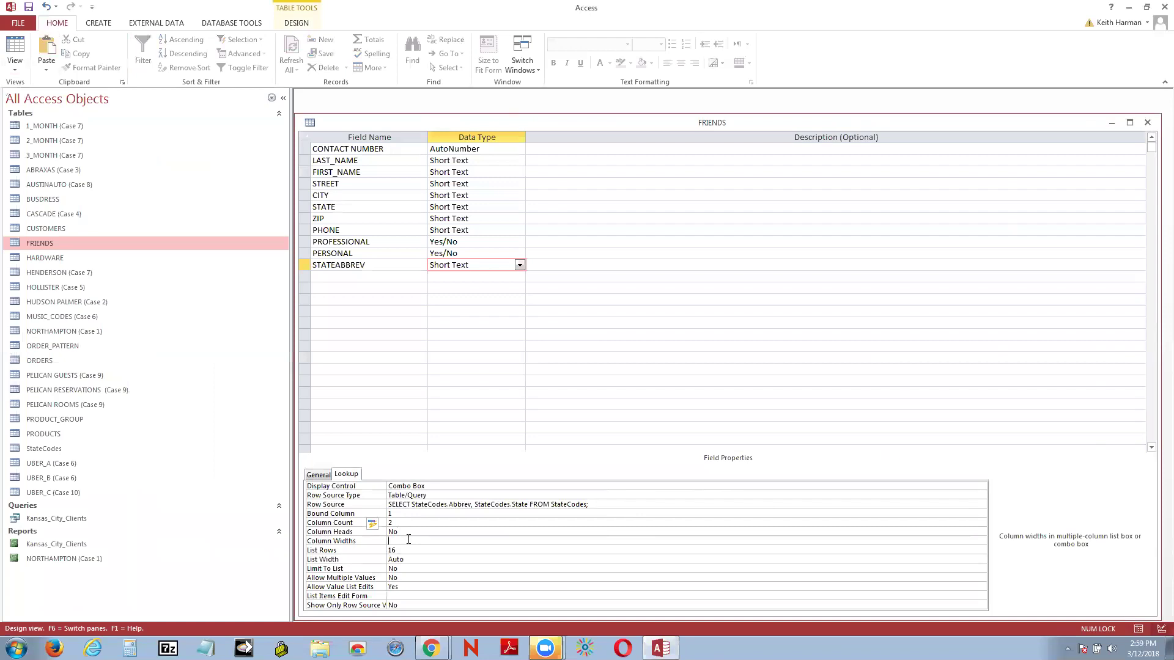
type("2\";2")
left_click(15, 47)
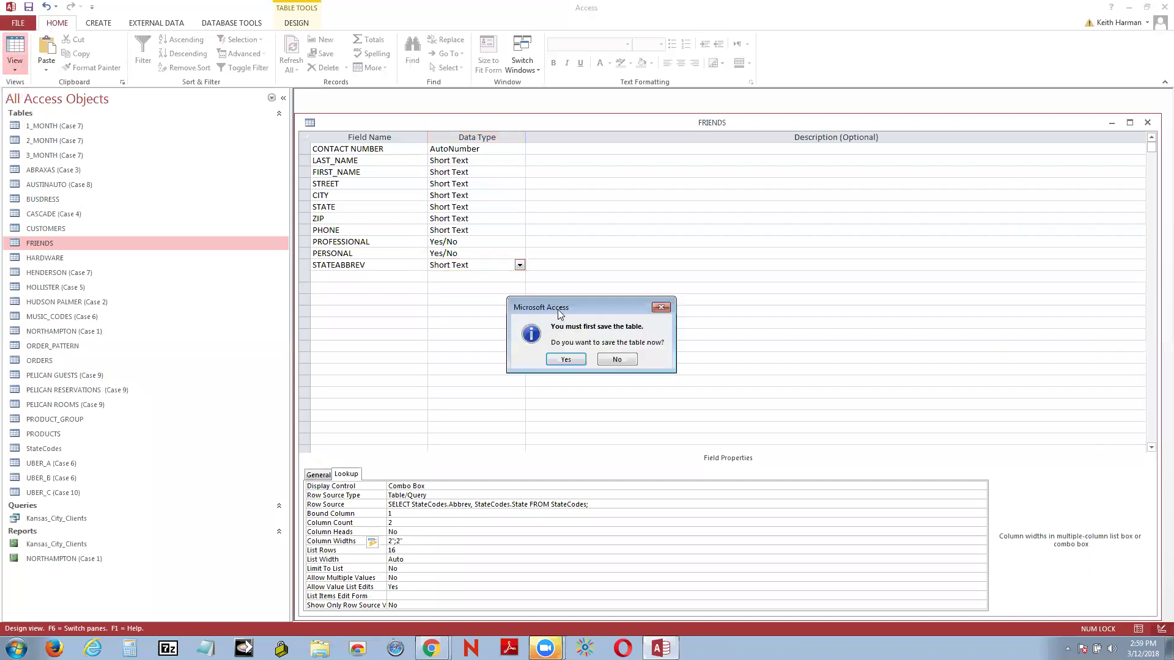
Step: Save the design, widen the STATEABBREV datasheet column, and pick AL for the first record
left_click(556, 360)
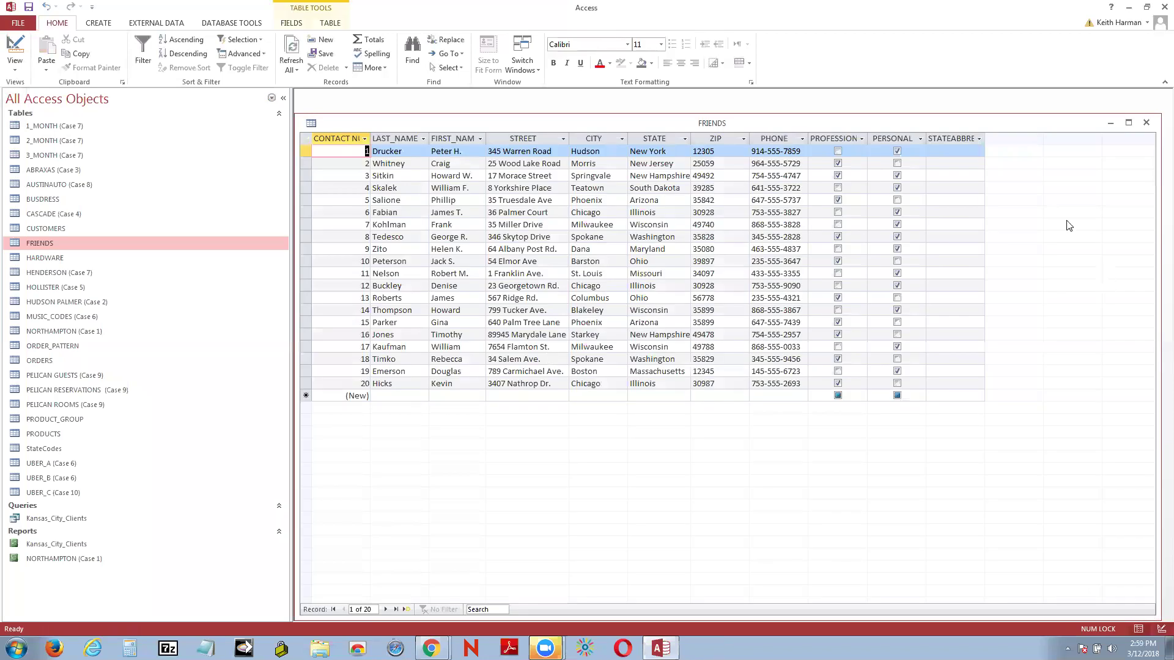
left_click_drag(985, 138, 1034, 138)
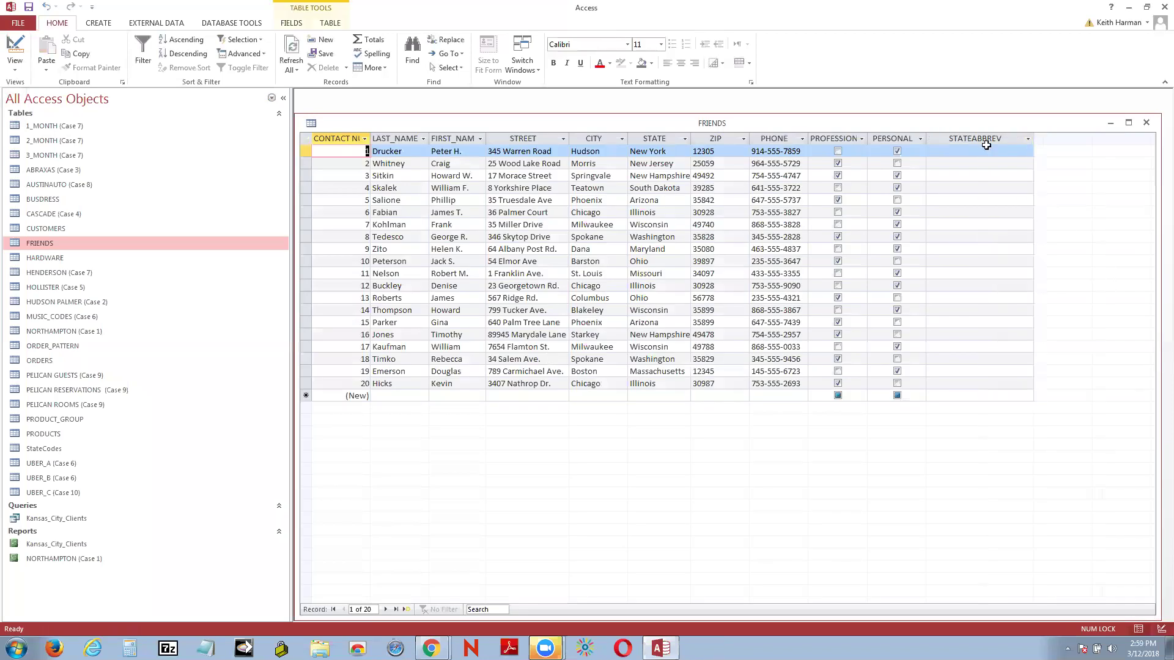
left_click(1026, 151)
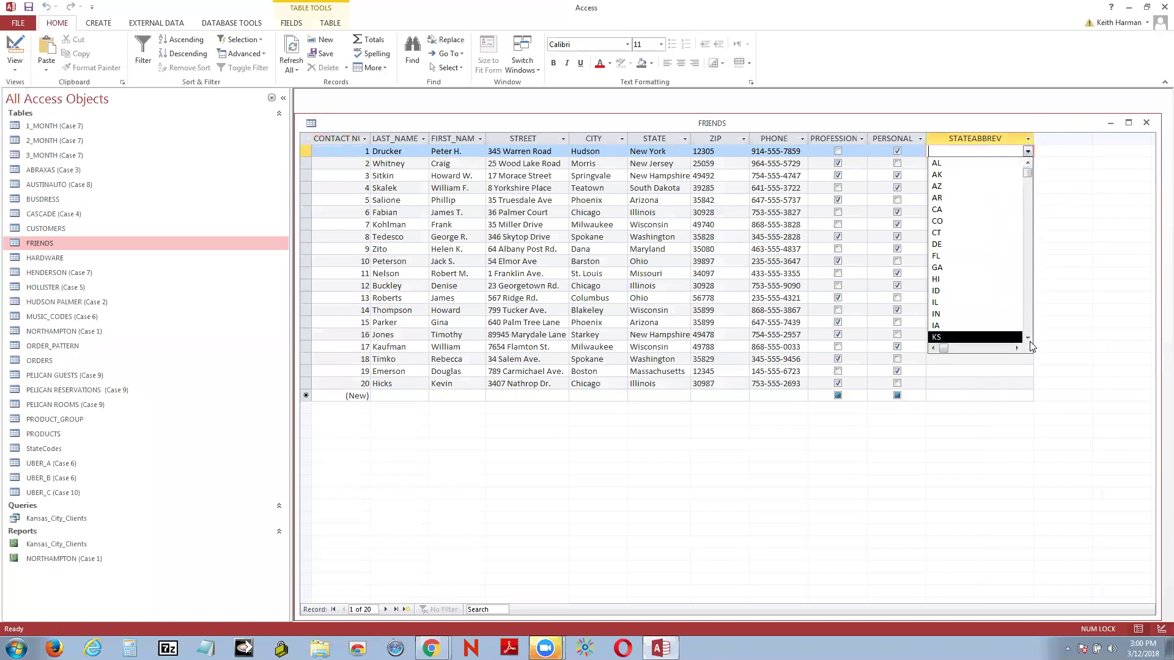
left_click_drag(1035, 139, 1067, 139)
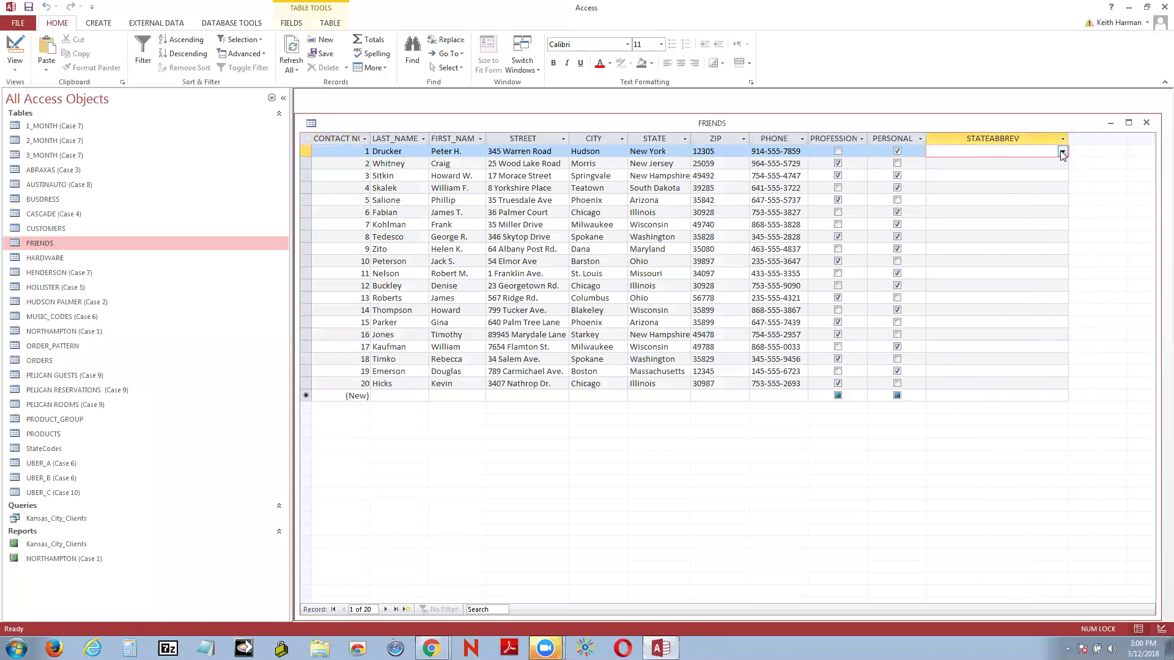
left_click(1063, 153)
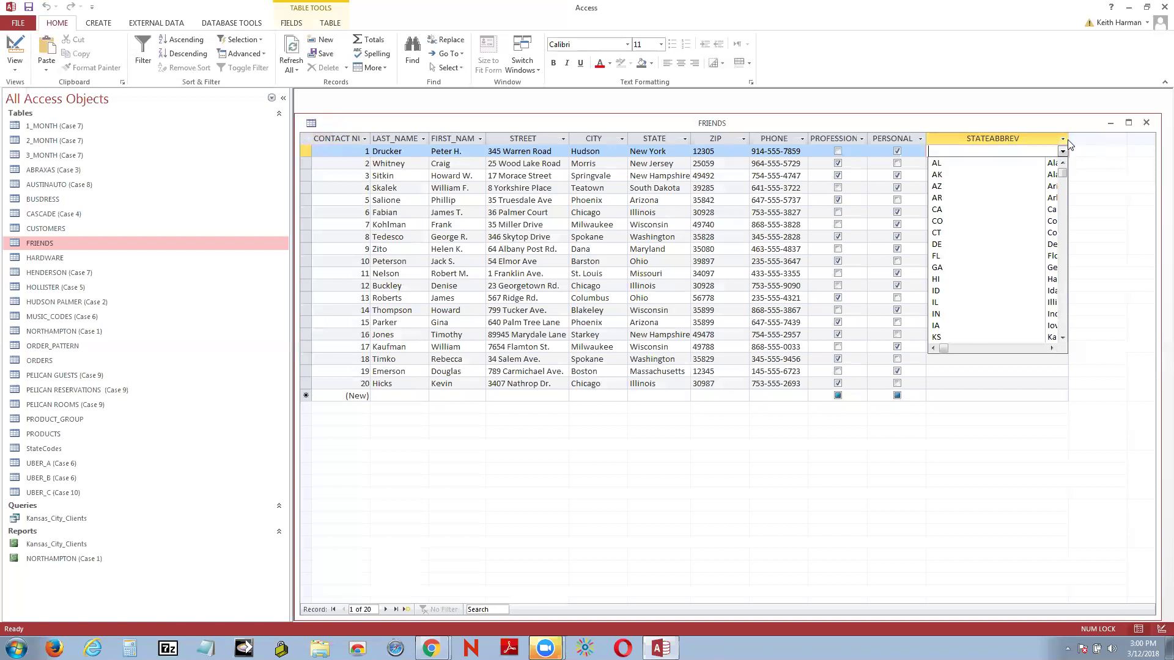
left_click_drag(1068, 138, 1082, 143)
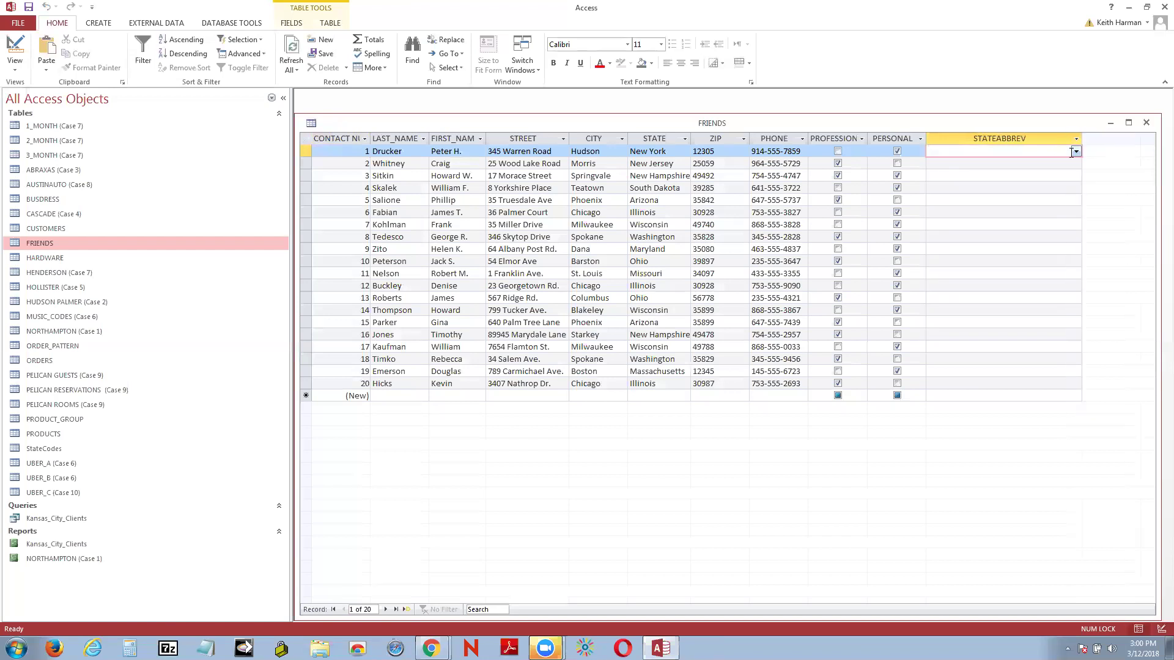
left_click(1074, 152)
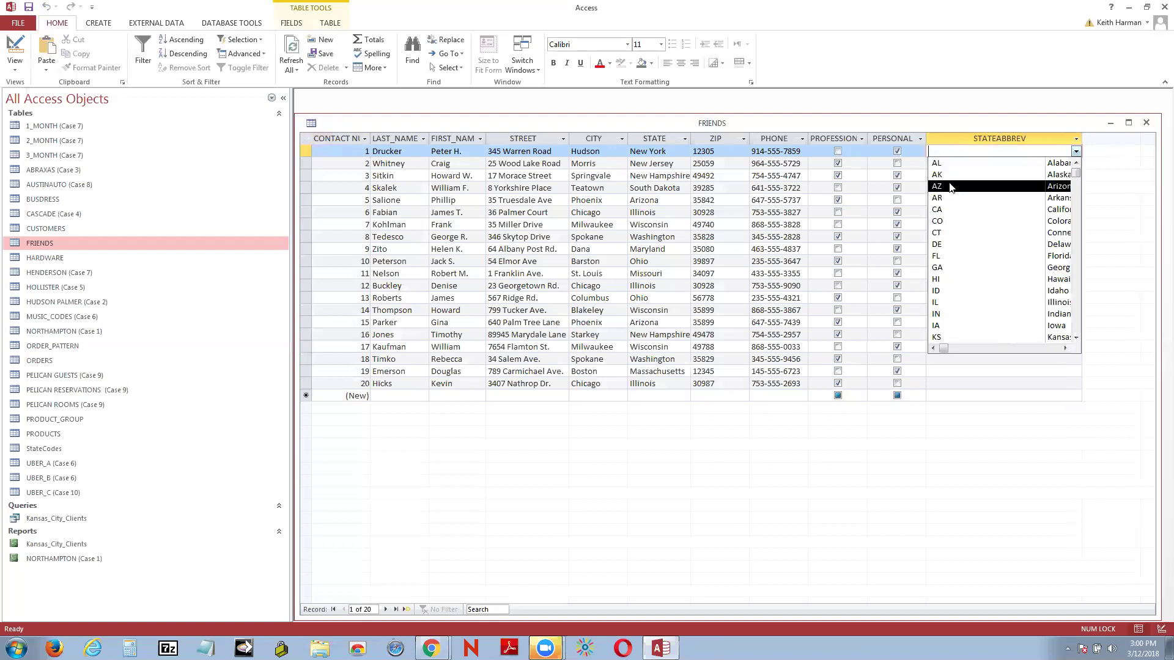
left_click(943, 163)
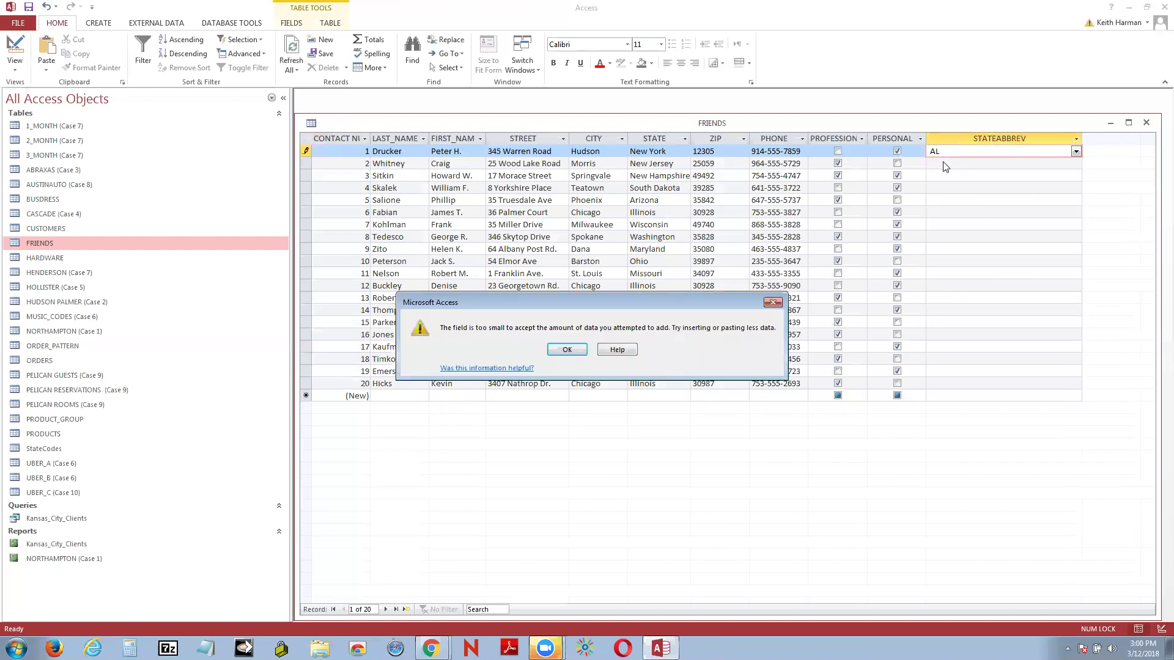
Step: Dismiss the field-too-small warnings after retrying the AL entry
left_click(567, 355)
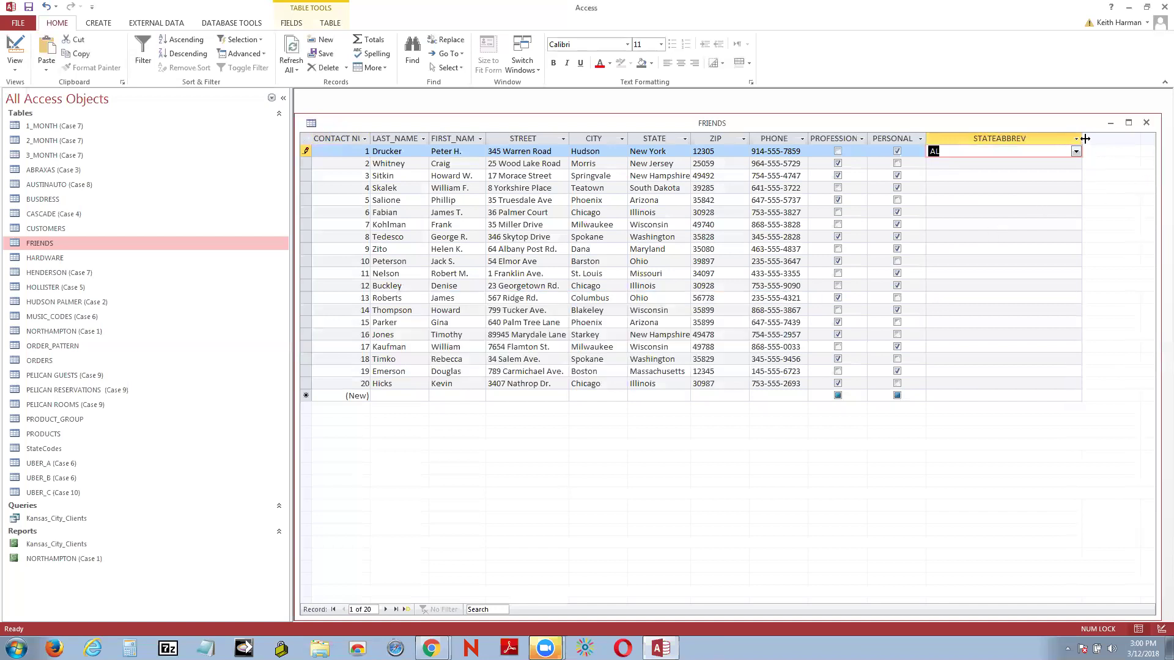
key("ctrl+v")
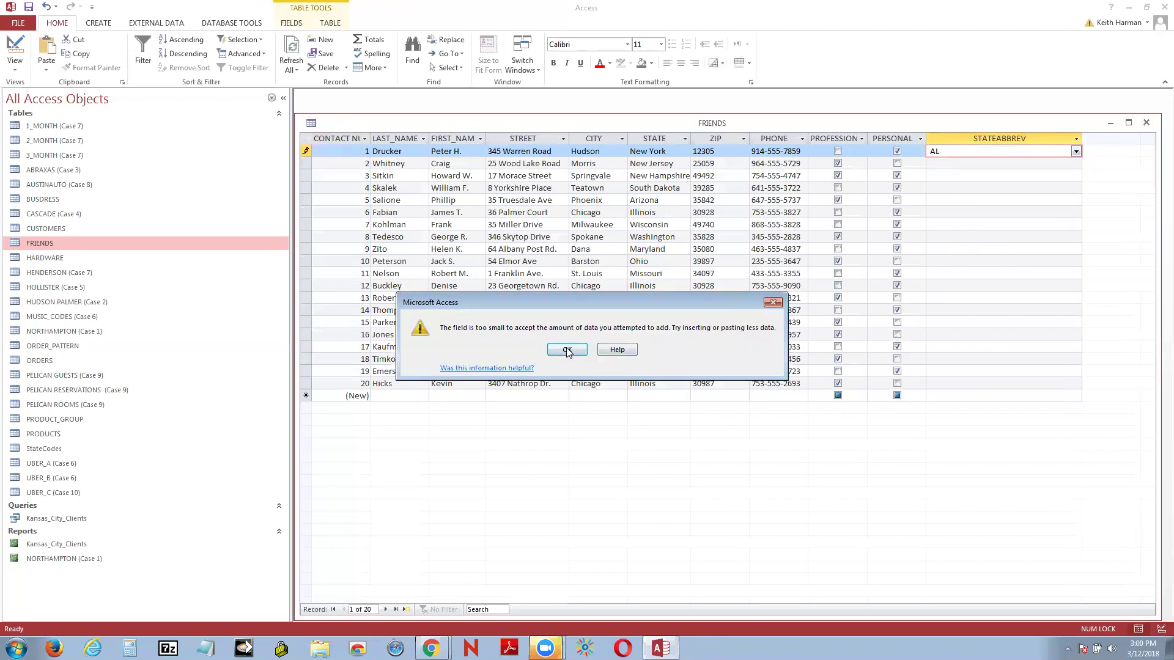
left_click(566, 351)
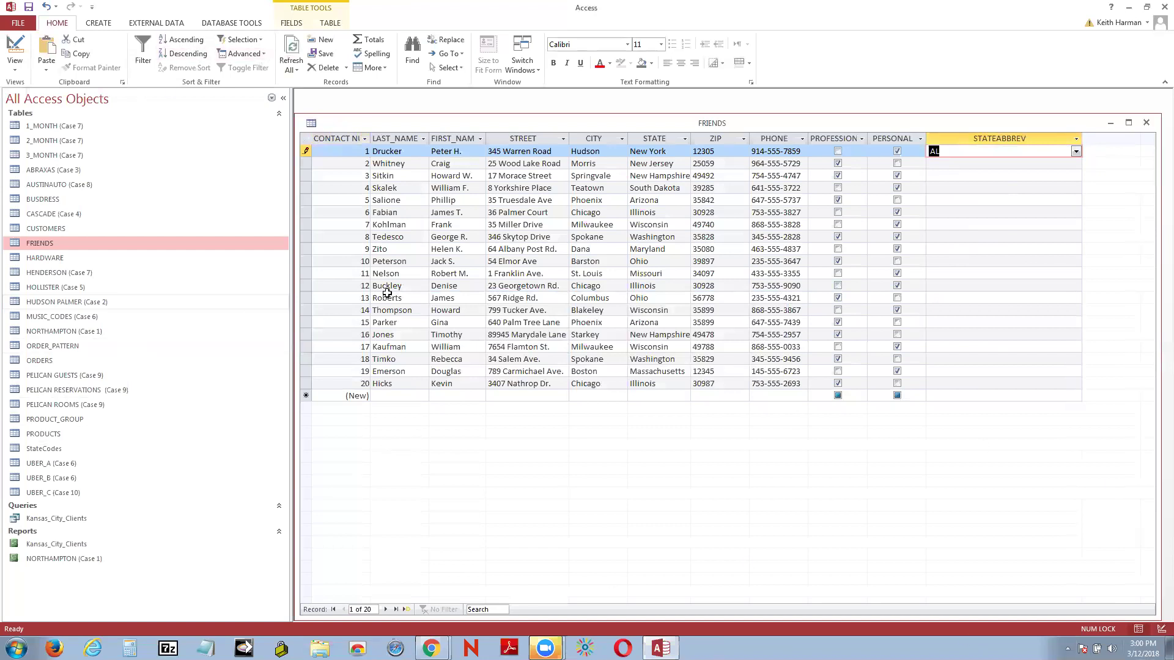
left_click(1076, 153)
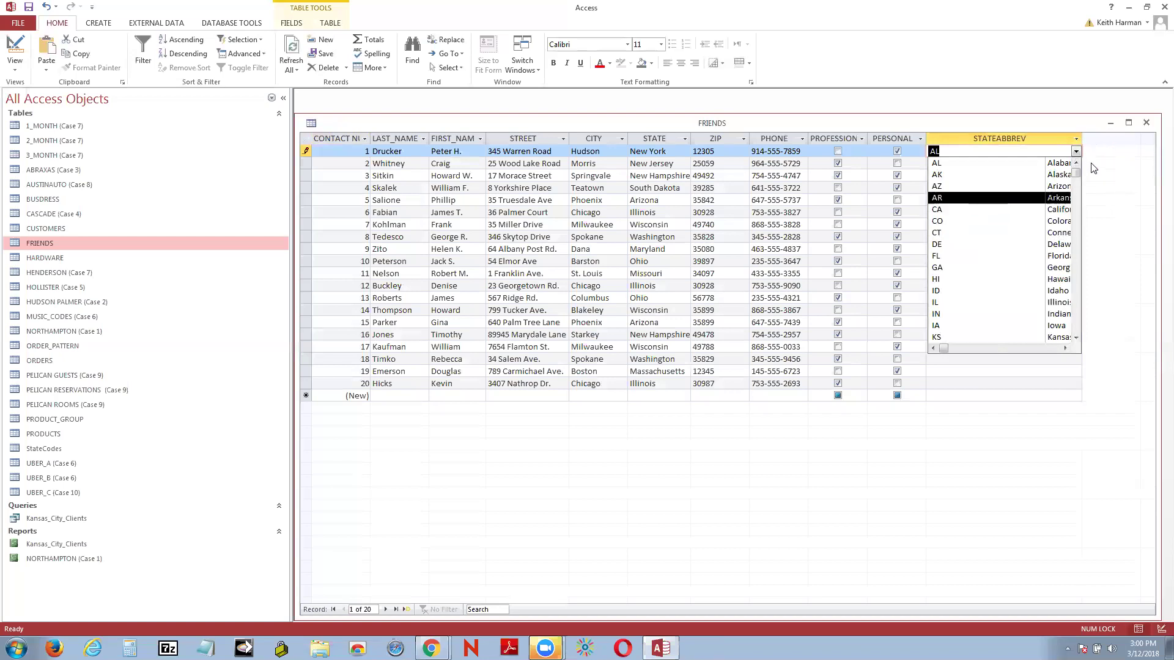
Step: Close FRIENDS, keeping the layout changes but discarding the unsaved AL record
left_click(1146, 122)
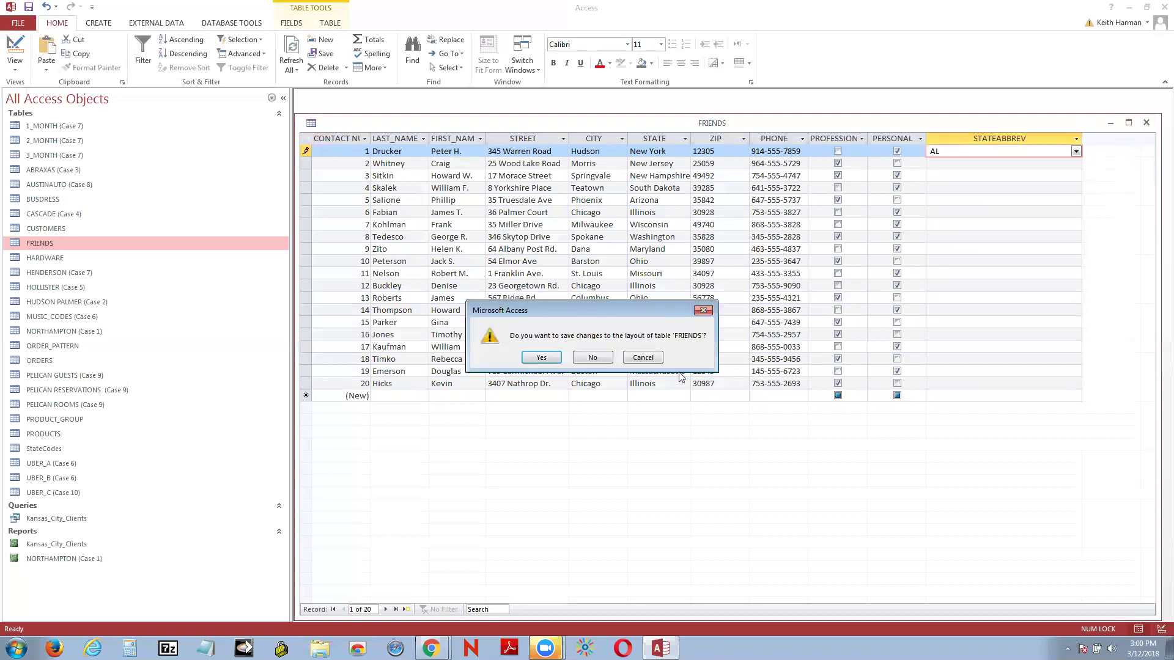
left_click(541, 358)
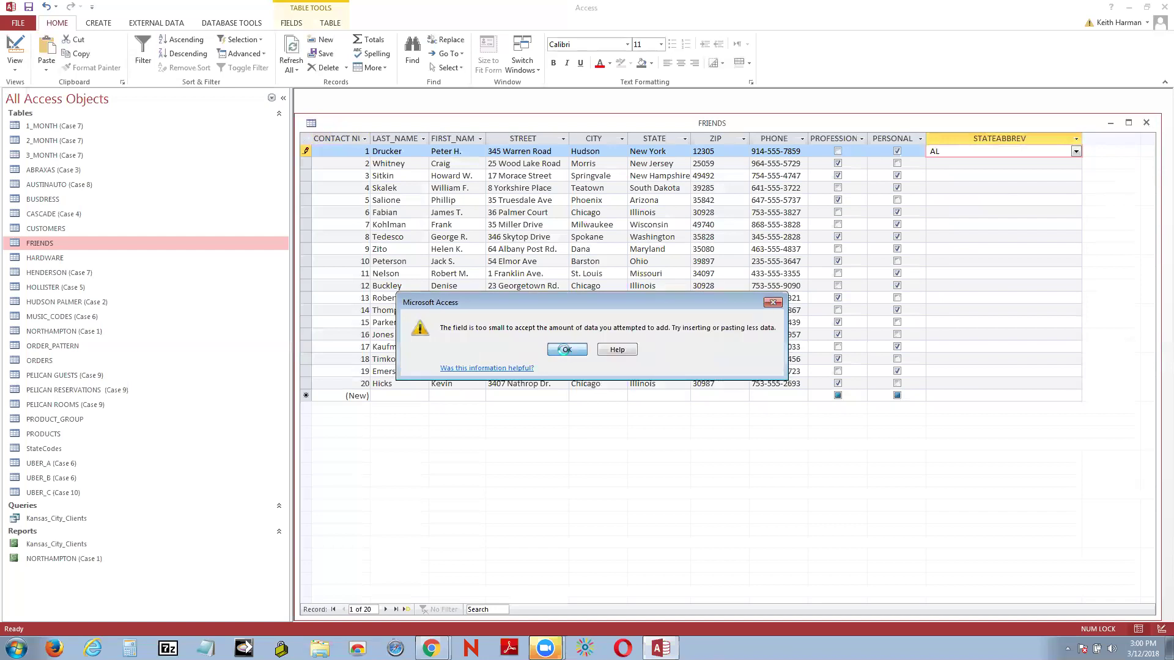
left_click(566, 351)
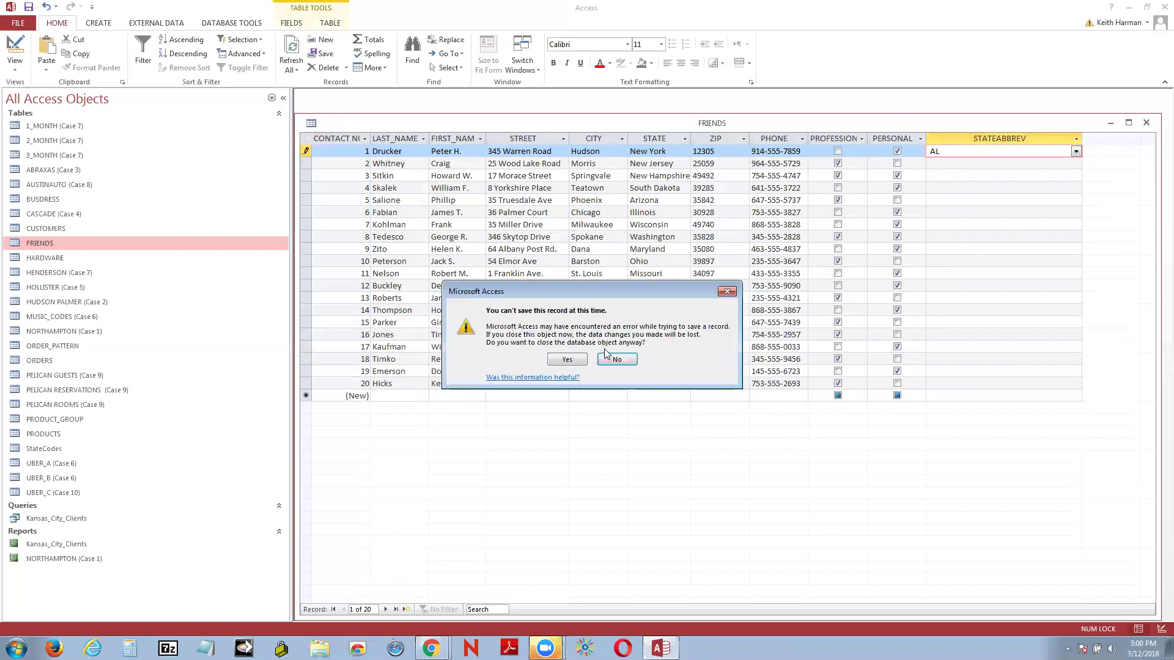
left_click(573, 363)
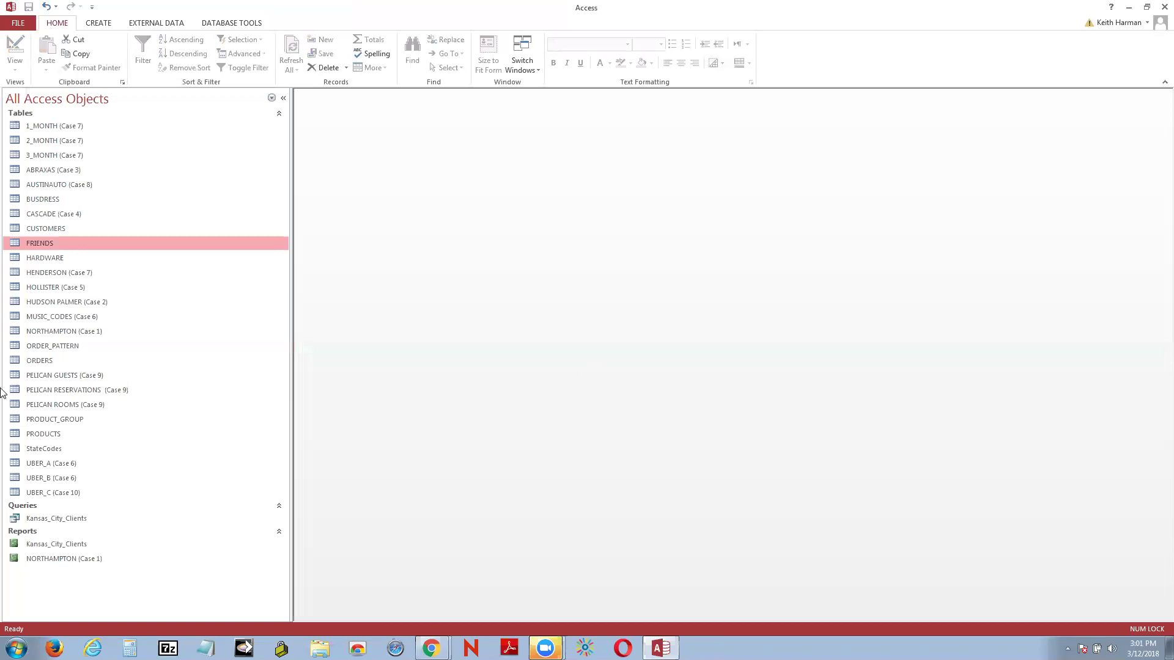
Step: Reopen FRIENDS in Design View and change STATEABBREV's field size to 255
right_click(92, 244)
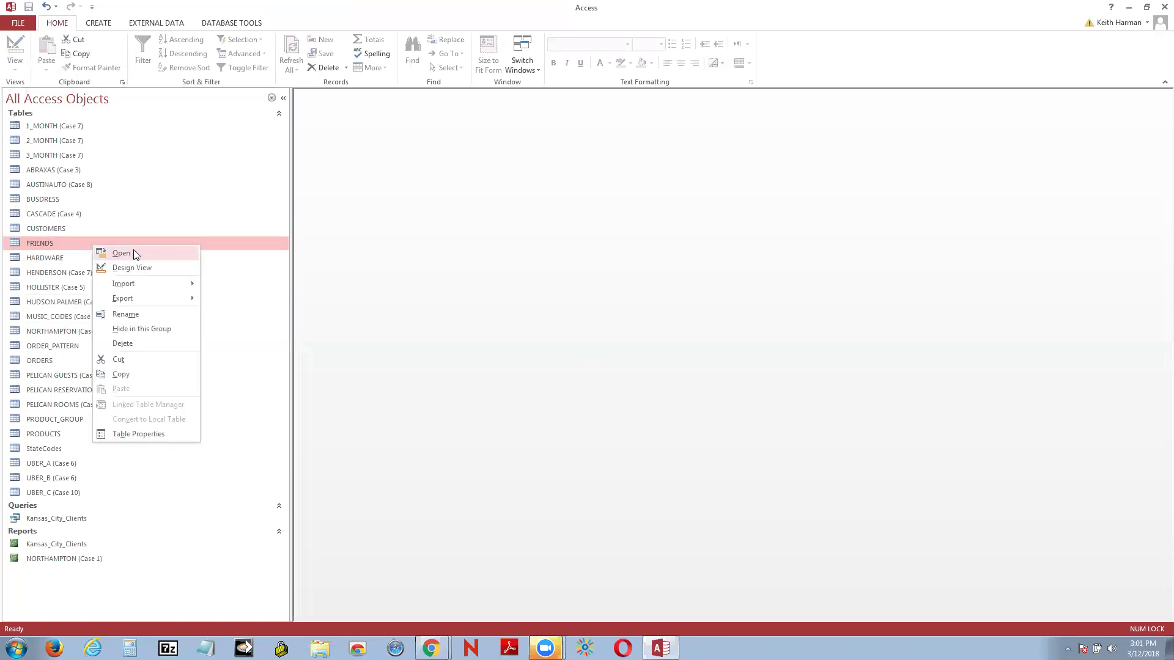
left_click(144, 265)
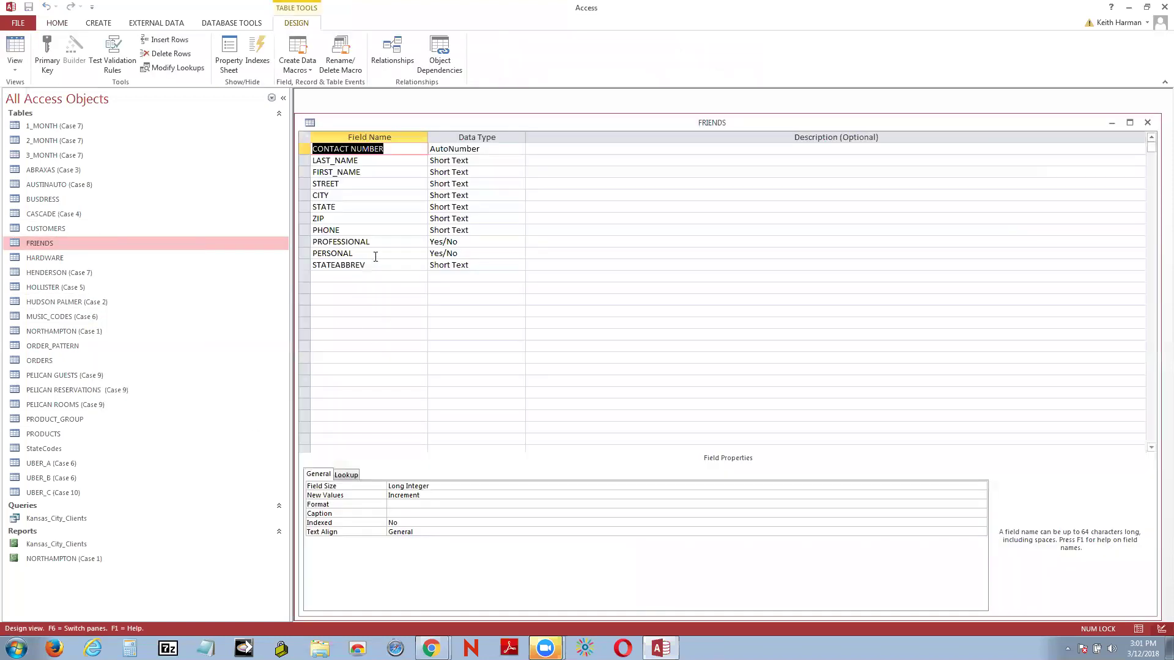
left_click(389, 264)
left_click(417, 485)
type("55")
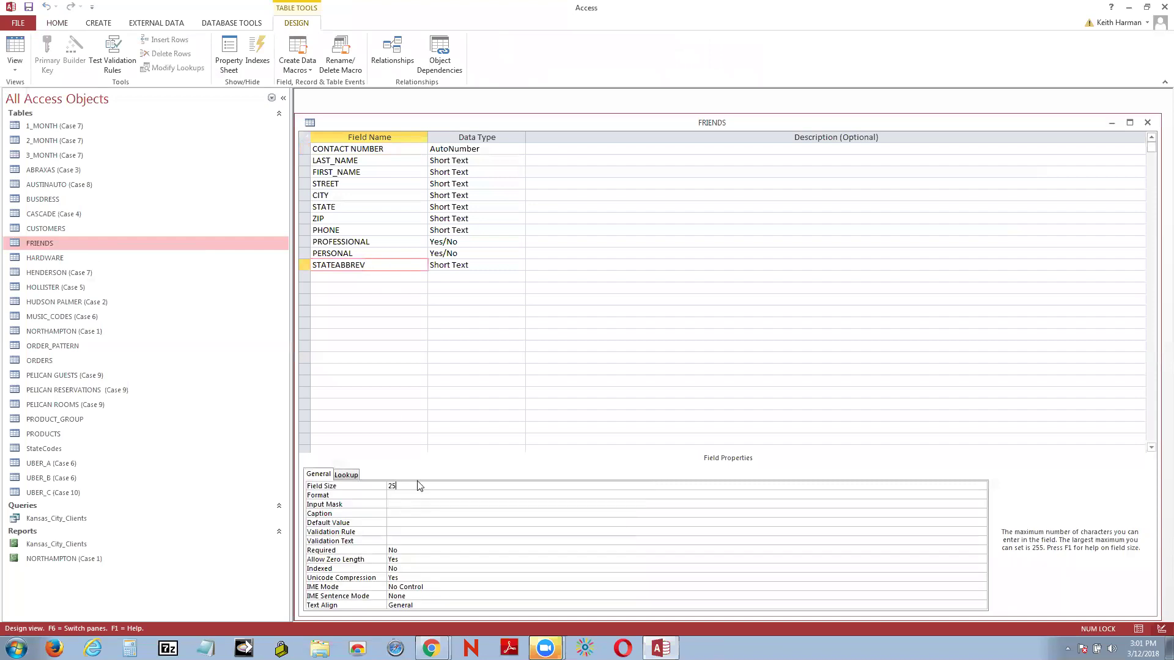
Step: Set the lookup Column Widths to 1";1" and save the table in datasheet view
left_click(346, 474)
left_click(417, 541)
key("BackSpace")
key("BackSpace")
key("BackSpace")
key("BackSpace")
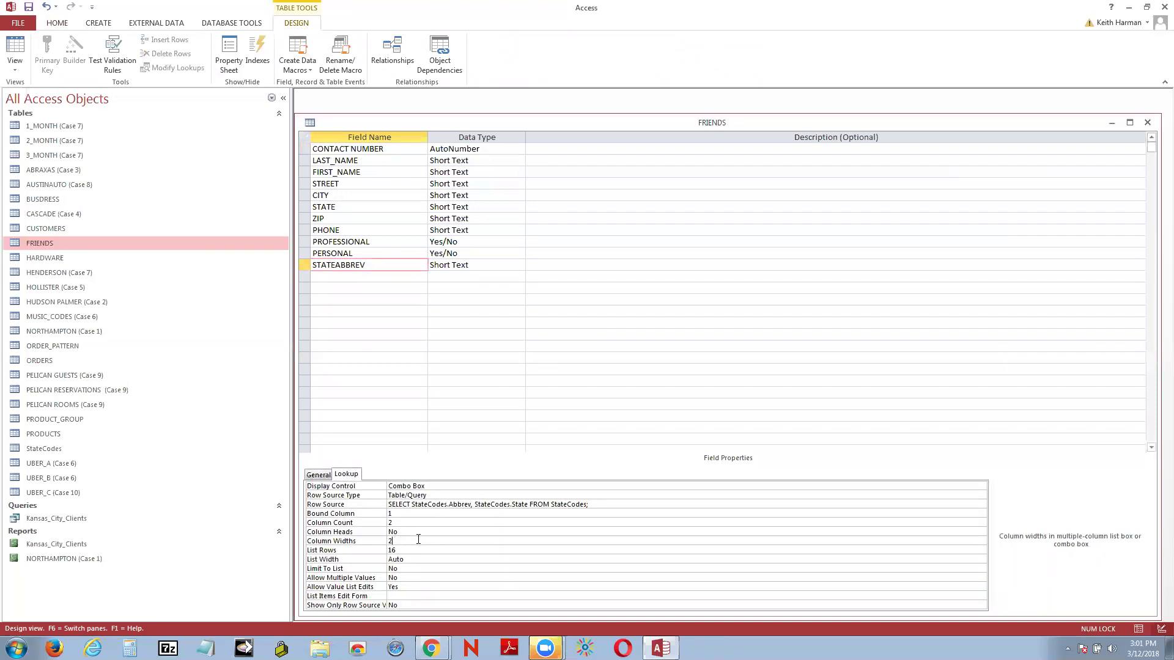
type("1\";1")
left_click(14, 55)
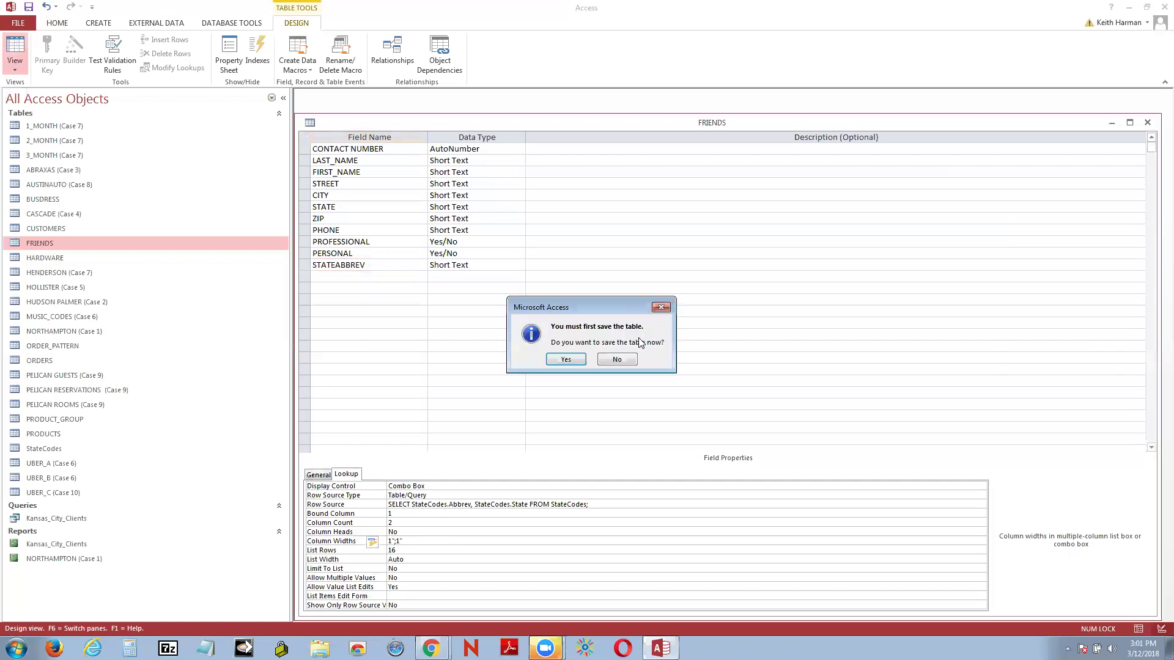
left_click(565, 360)
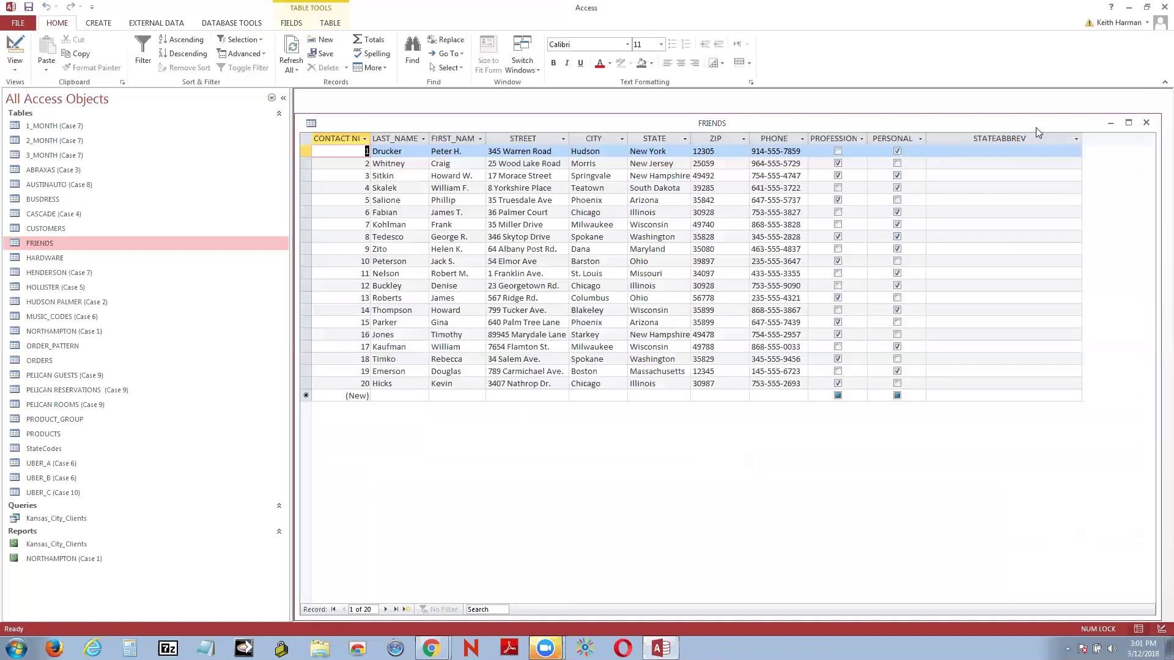
Step: Choose AL Alabama from the first record's STATEABBREV drop-down
left_click(1075, 141)
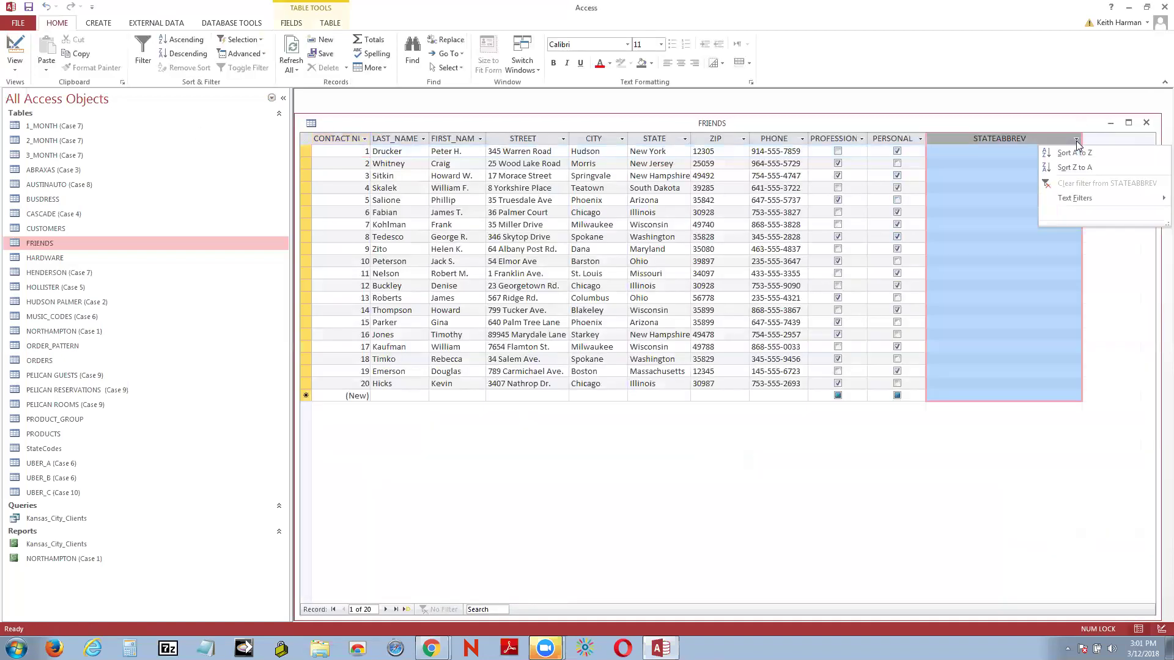
left_click(1040, 139)
left_click(1064, 156)
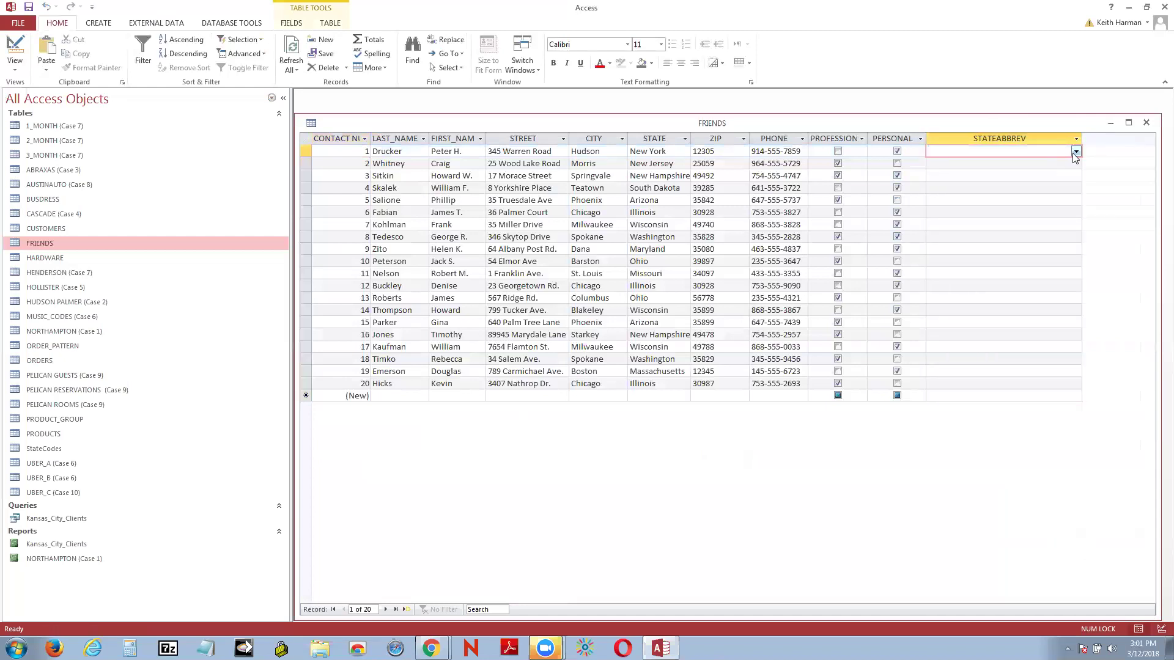
left_click(1076, 150)
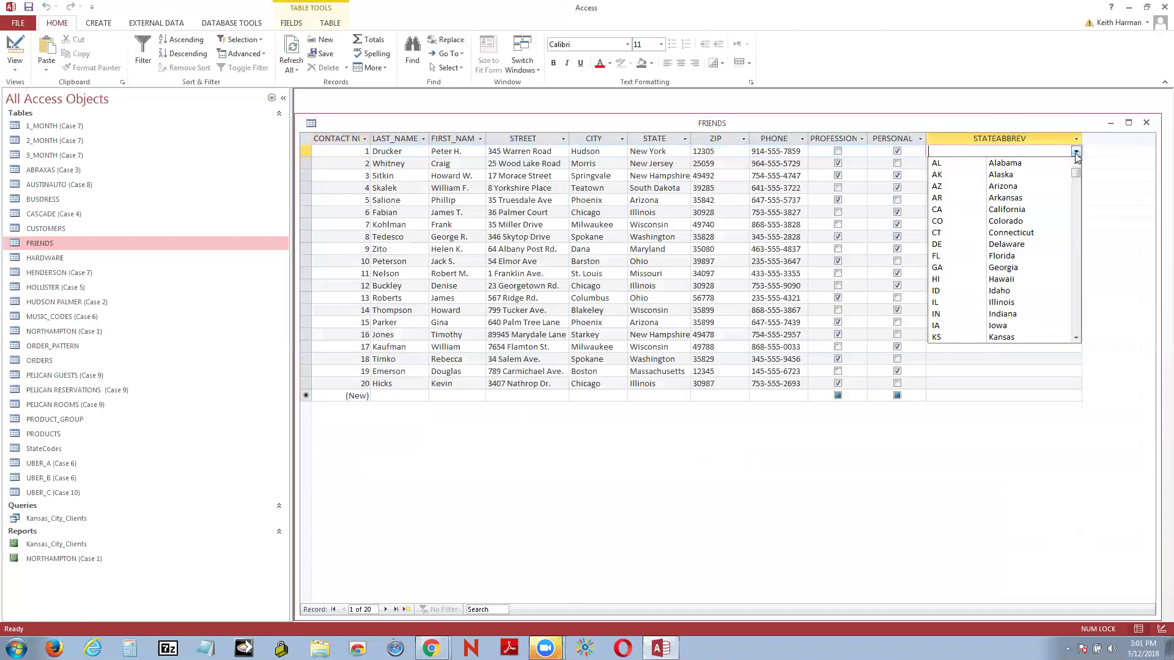
left_click(957, 166)
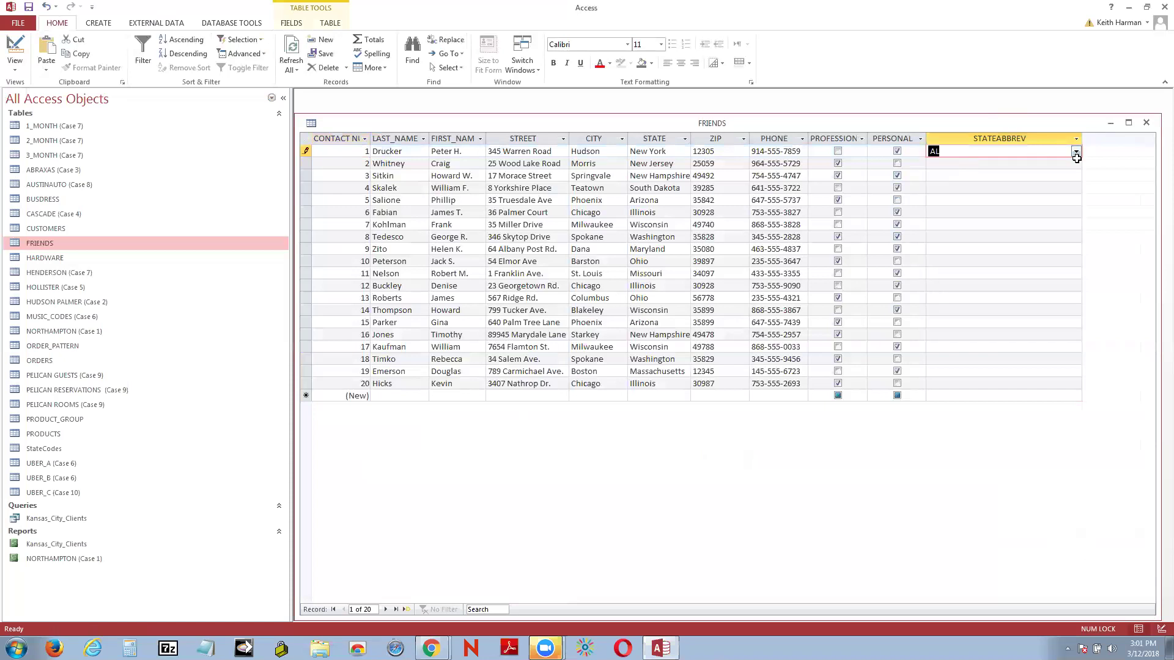